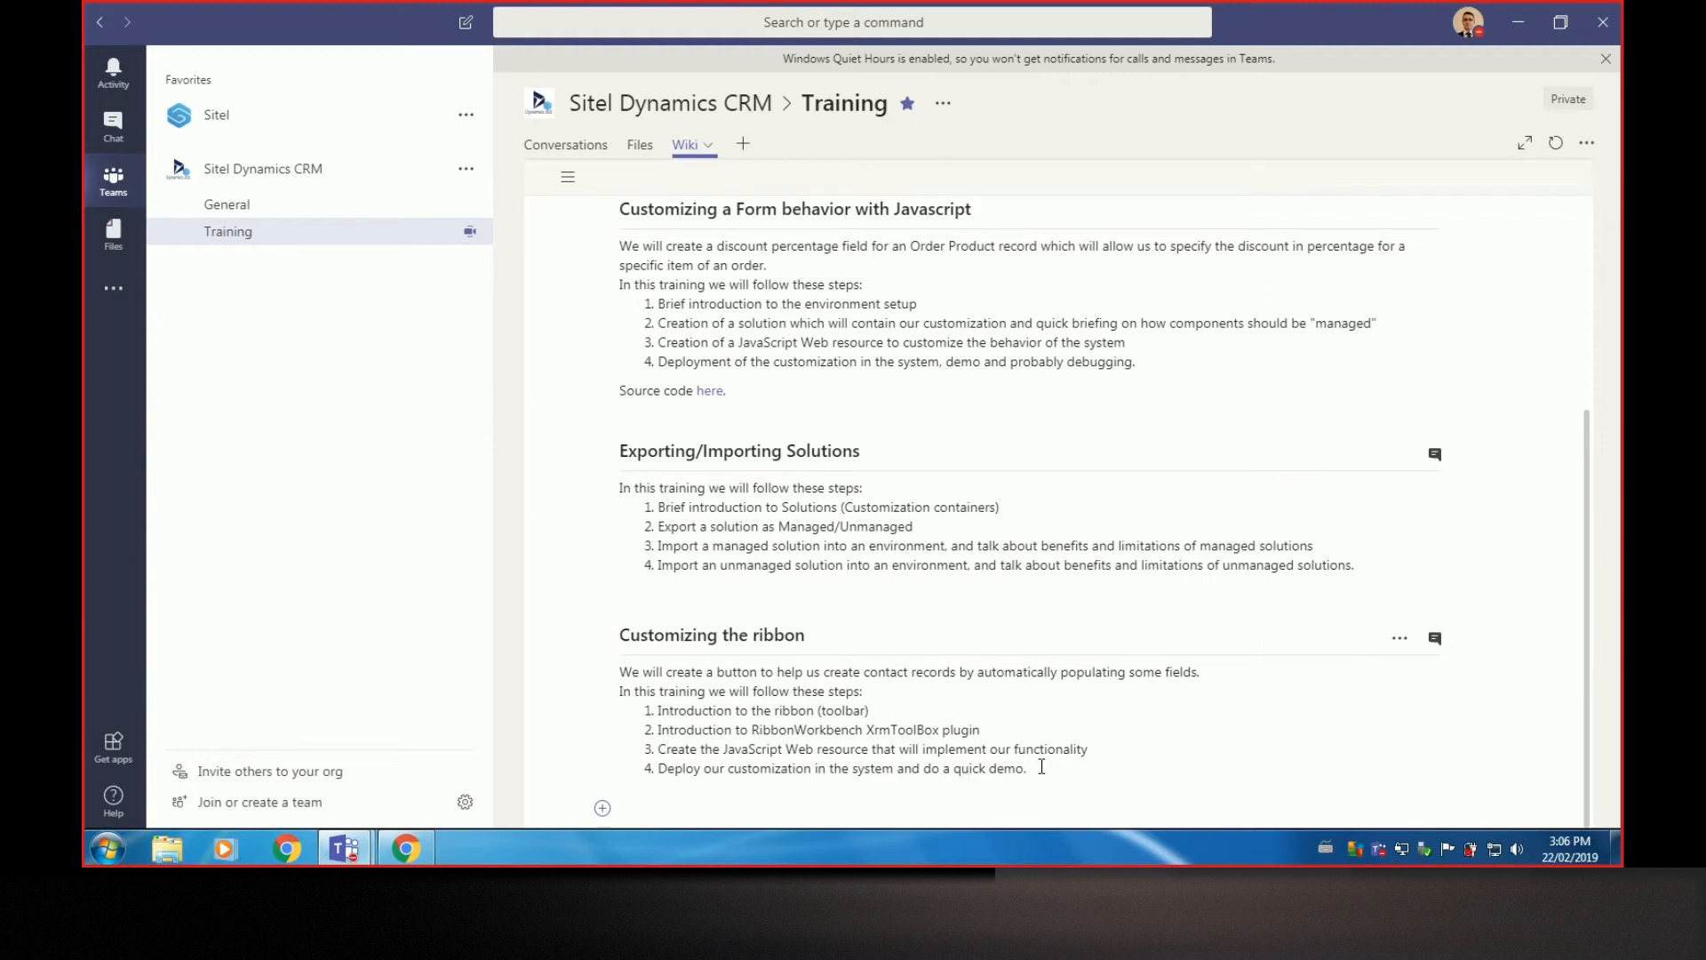
Review the ribbon introduction item under "Customizing the ribbon" in the Microsoft Teams training wiki
click(406, 848)
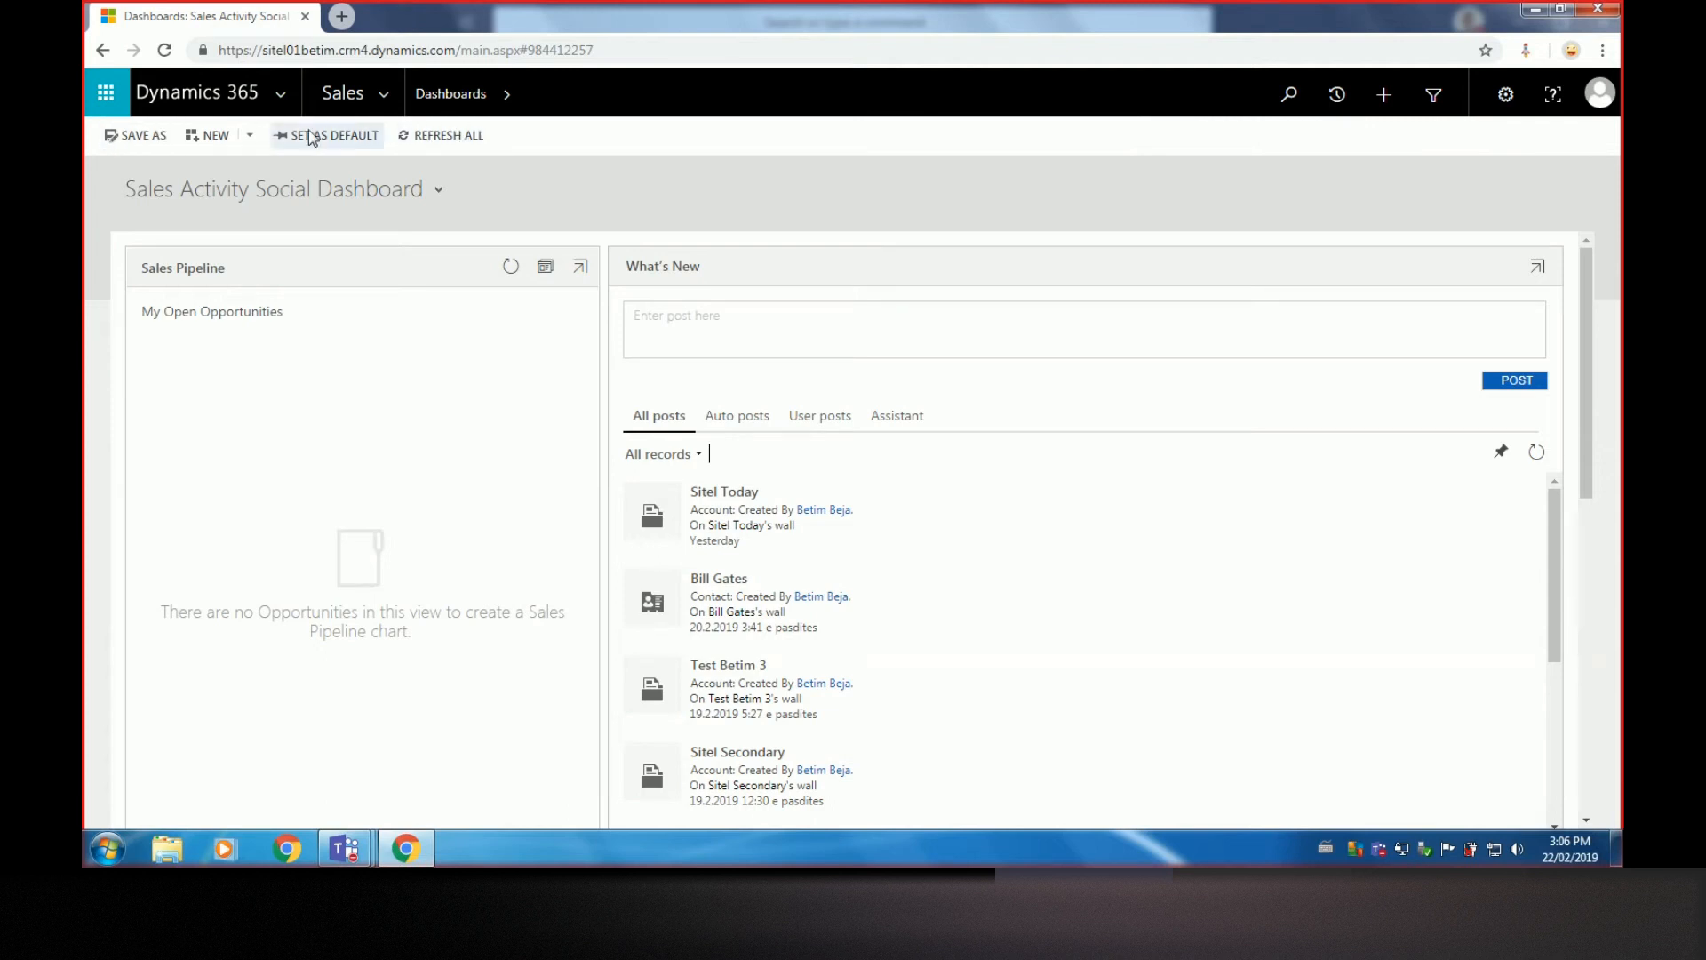
mouse_move(344, 849)
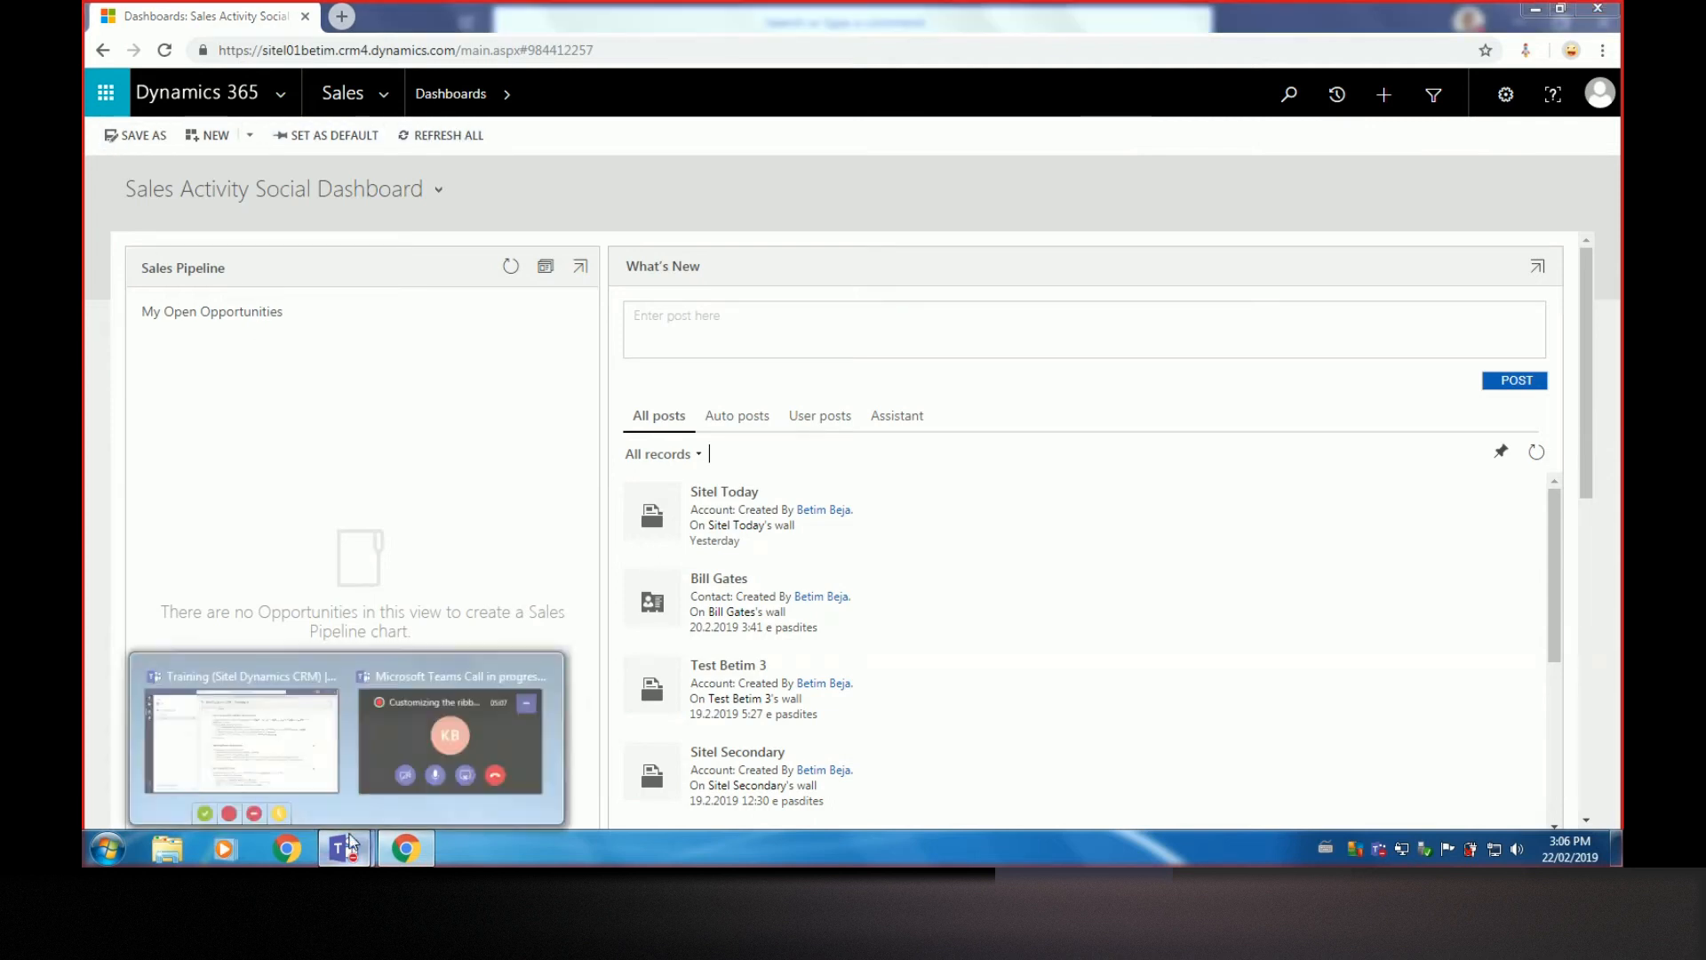
click(240, 737)
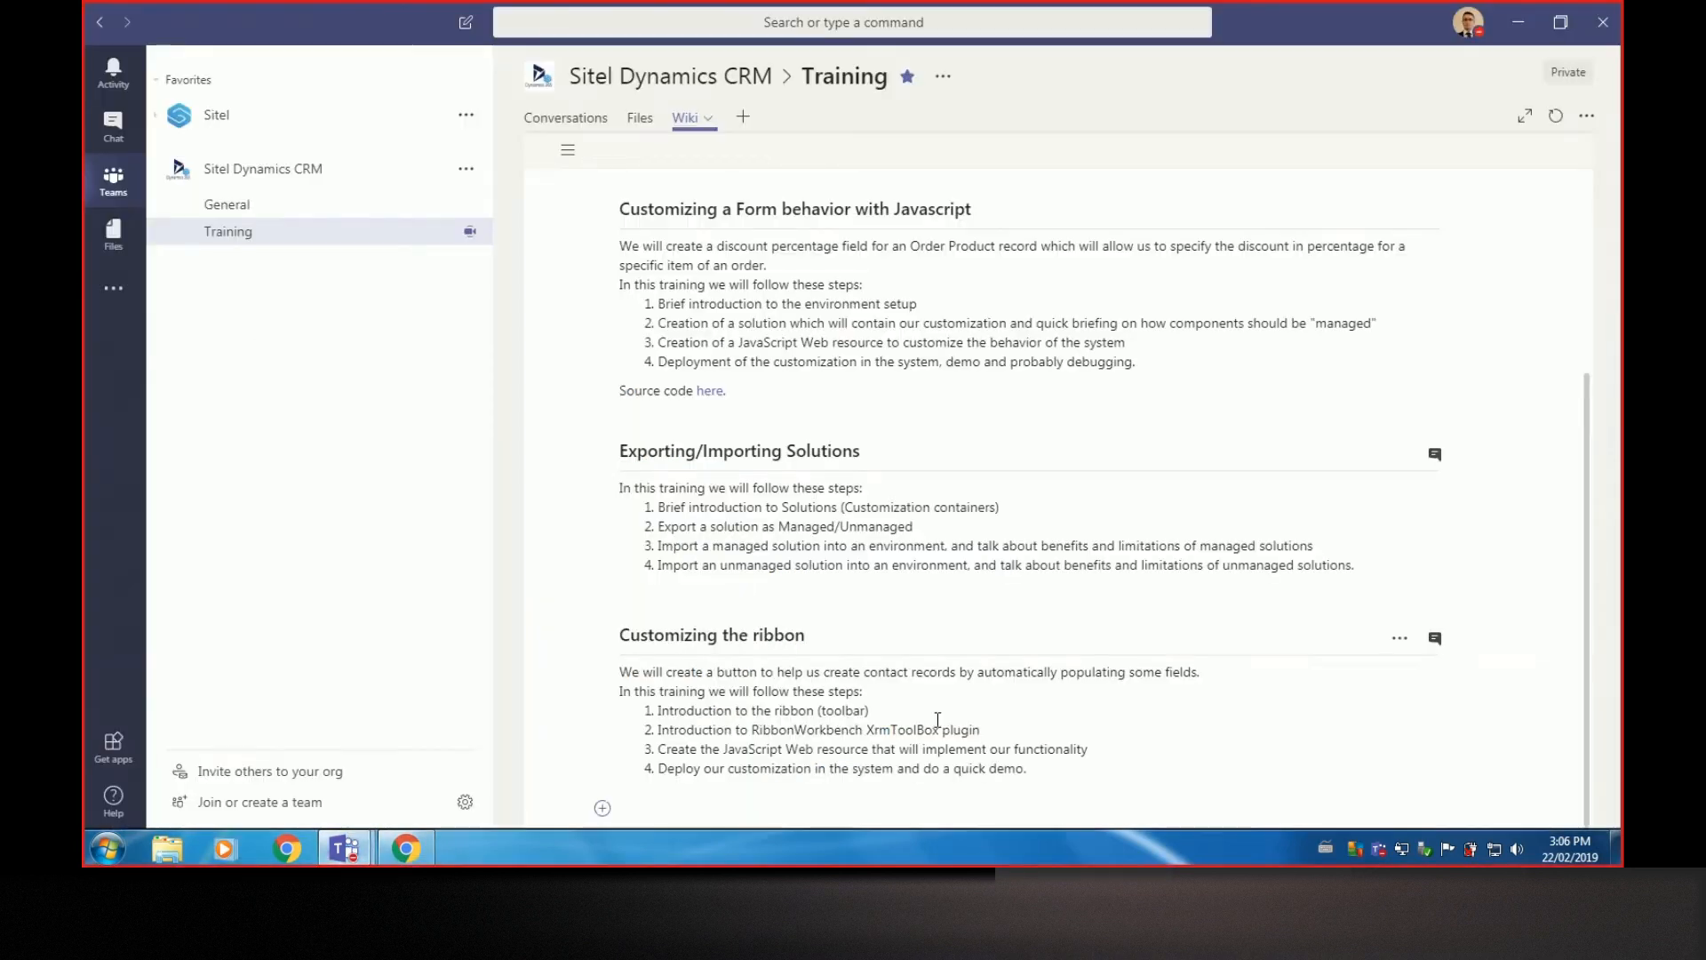
double_click(842, 710)
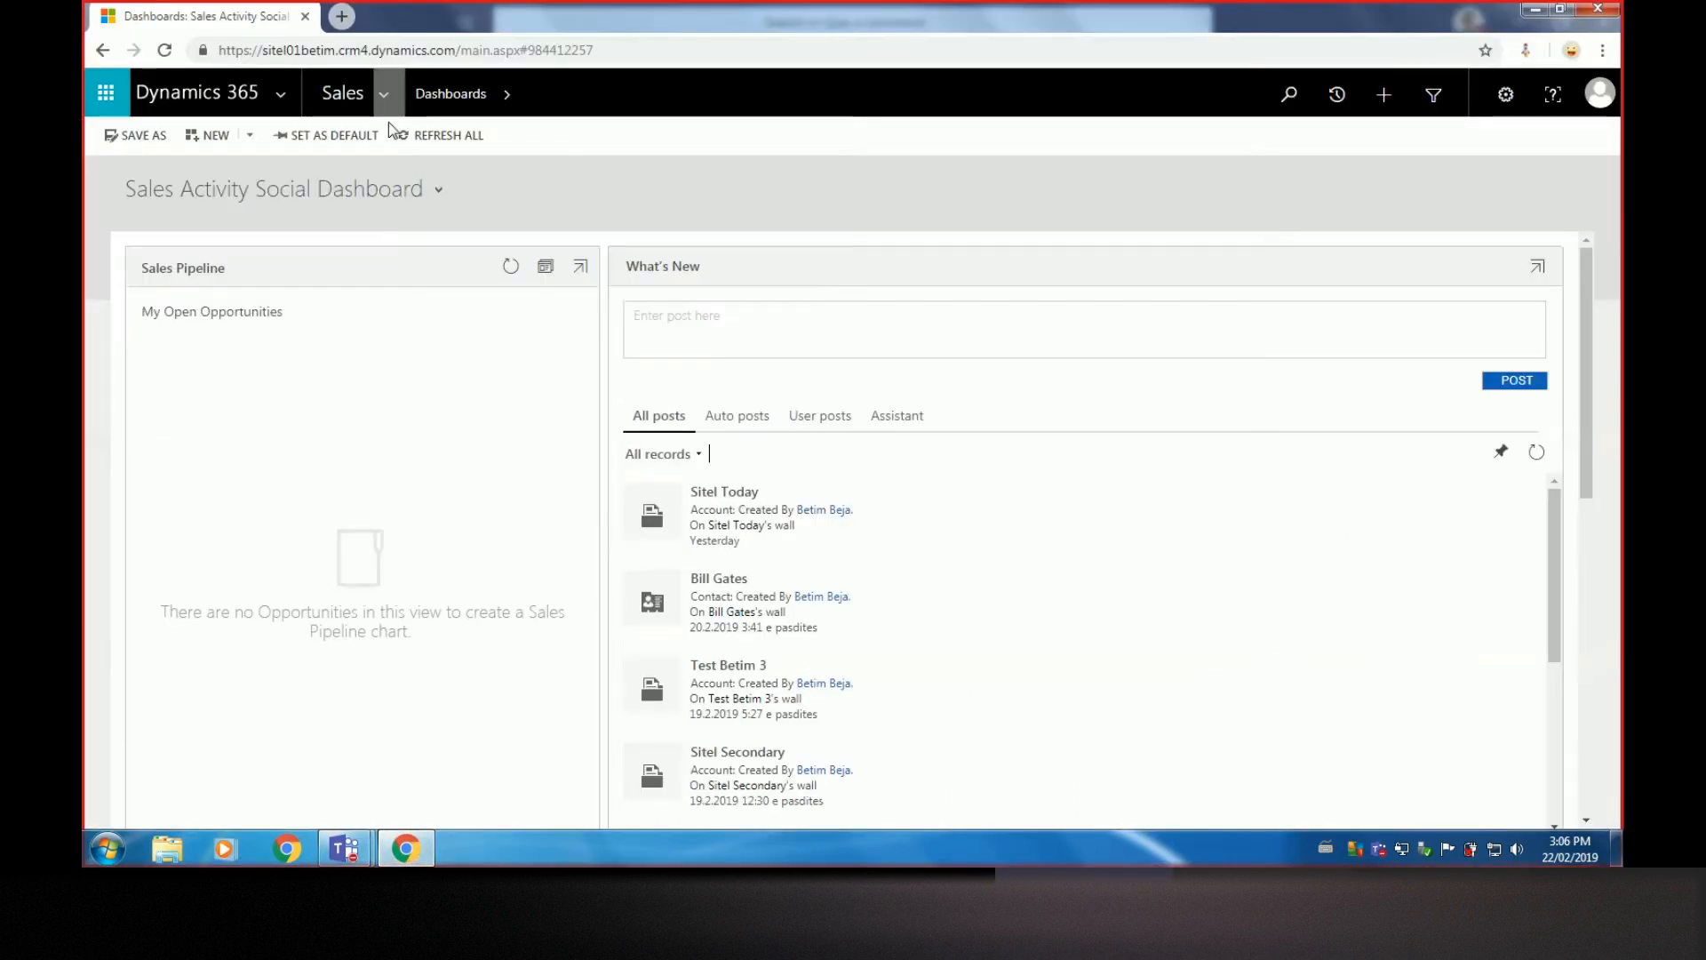
Switch to Dynamics 365 in Chrome and open the Accounts list of the Sales area
click(406, 849)
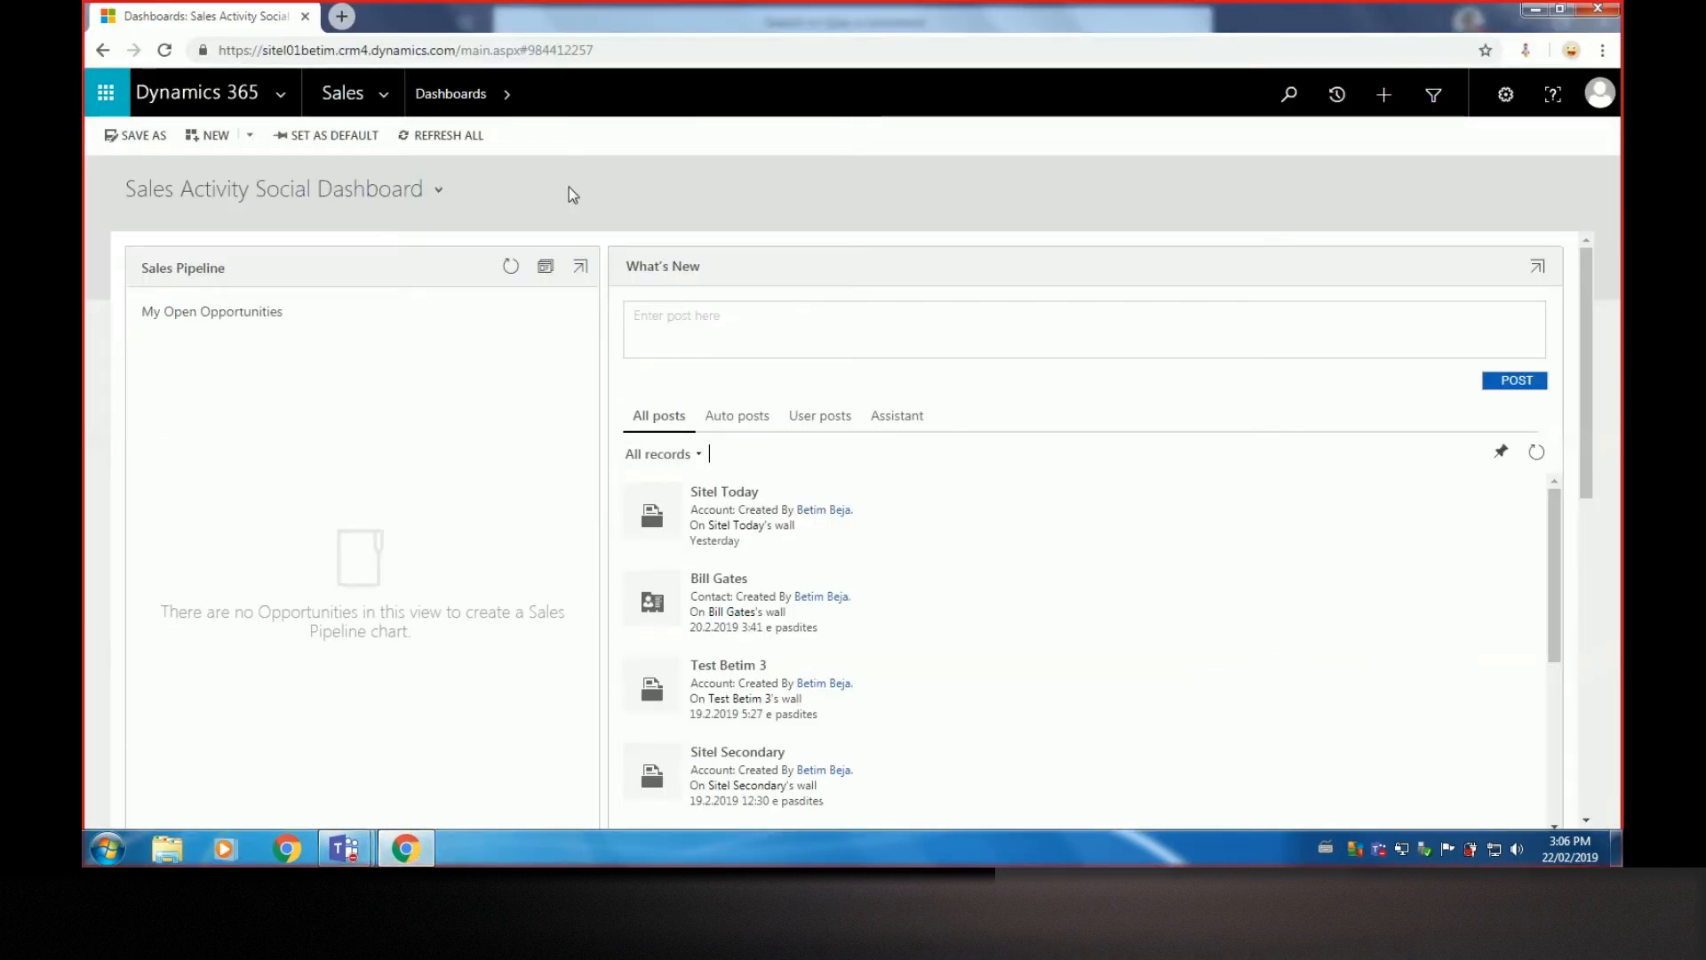
click(386, 96)
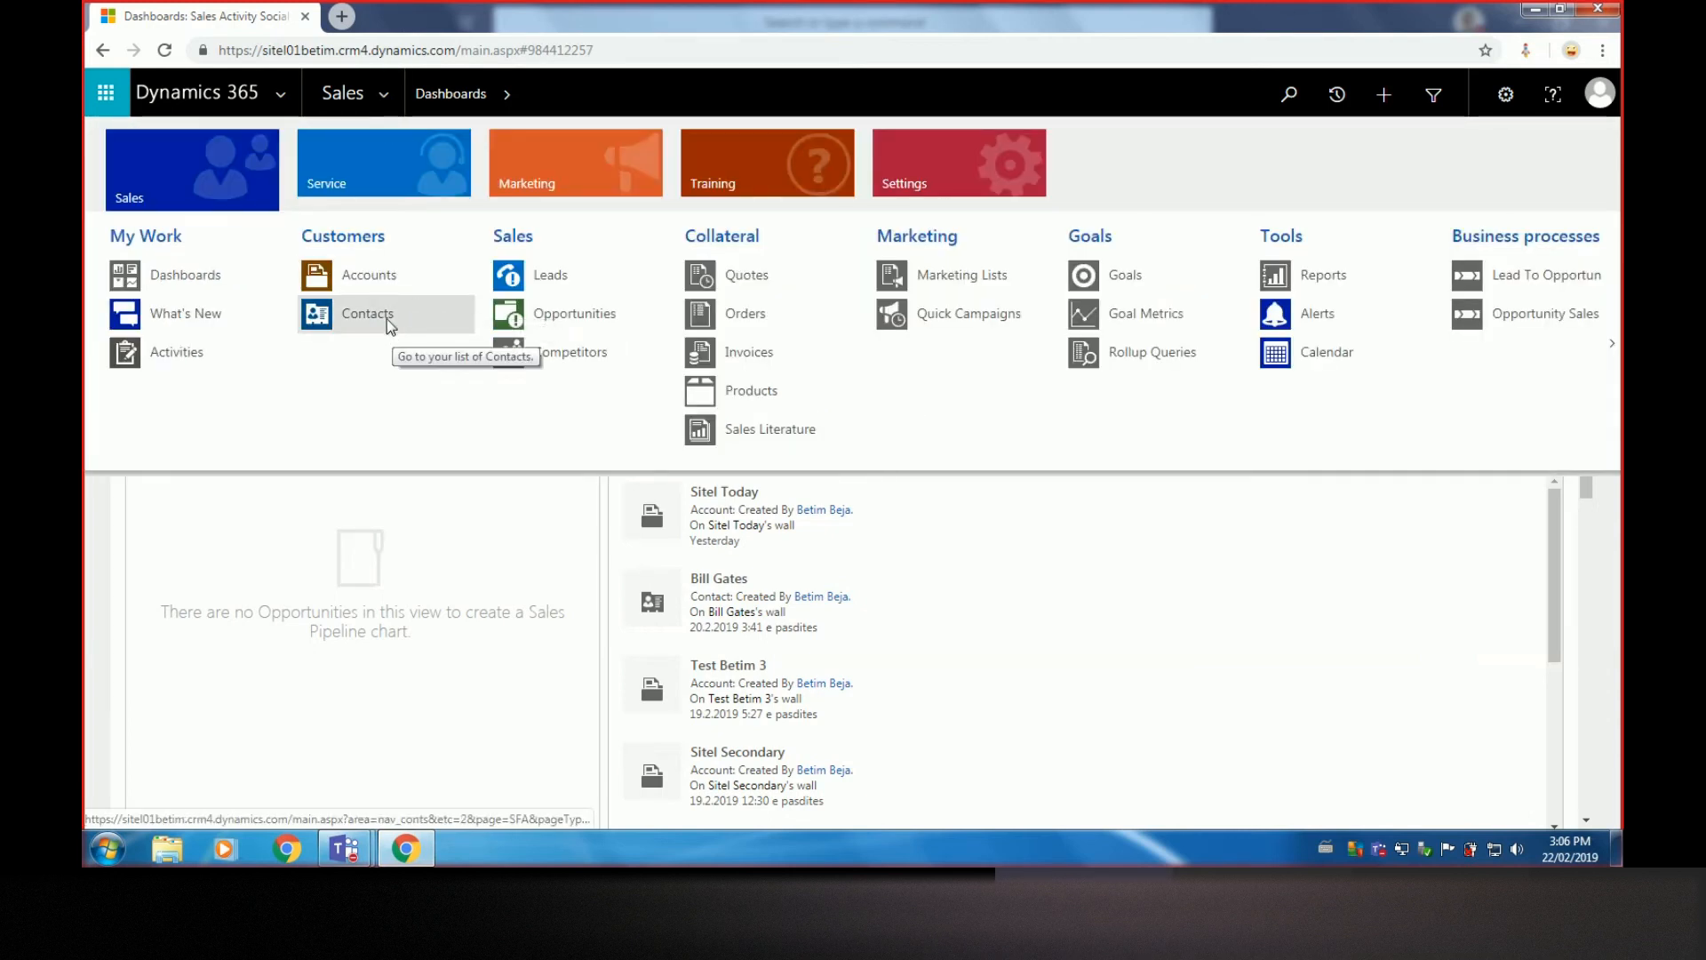
click(398, 276)
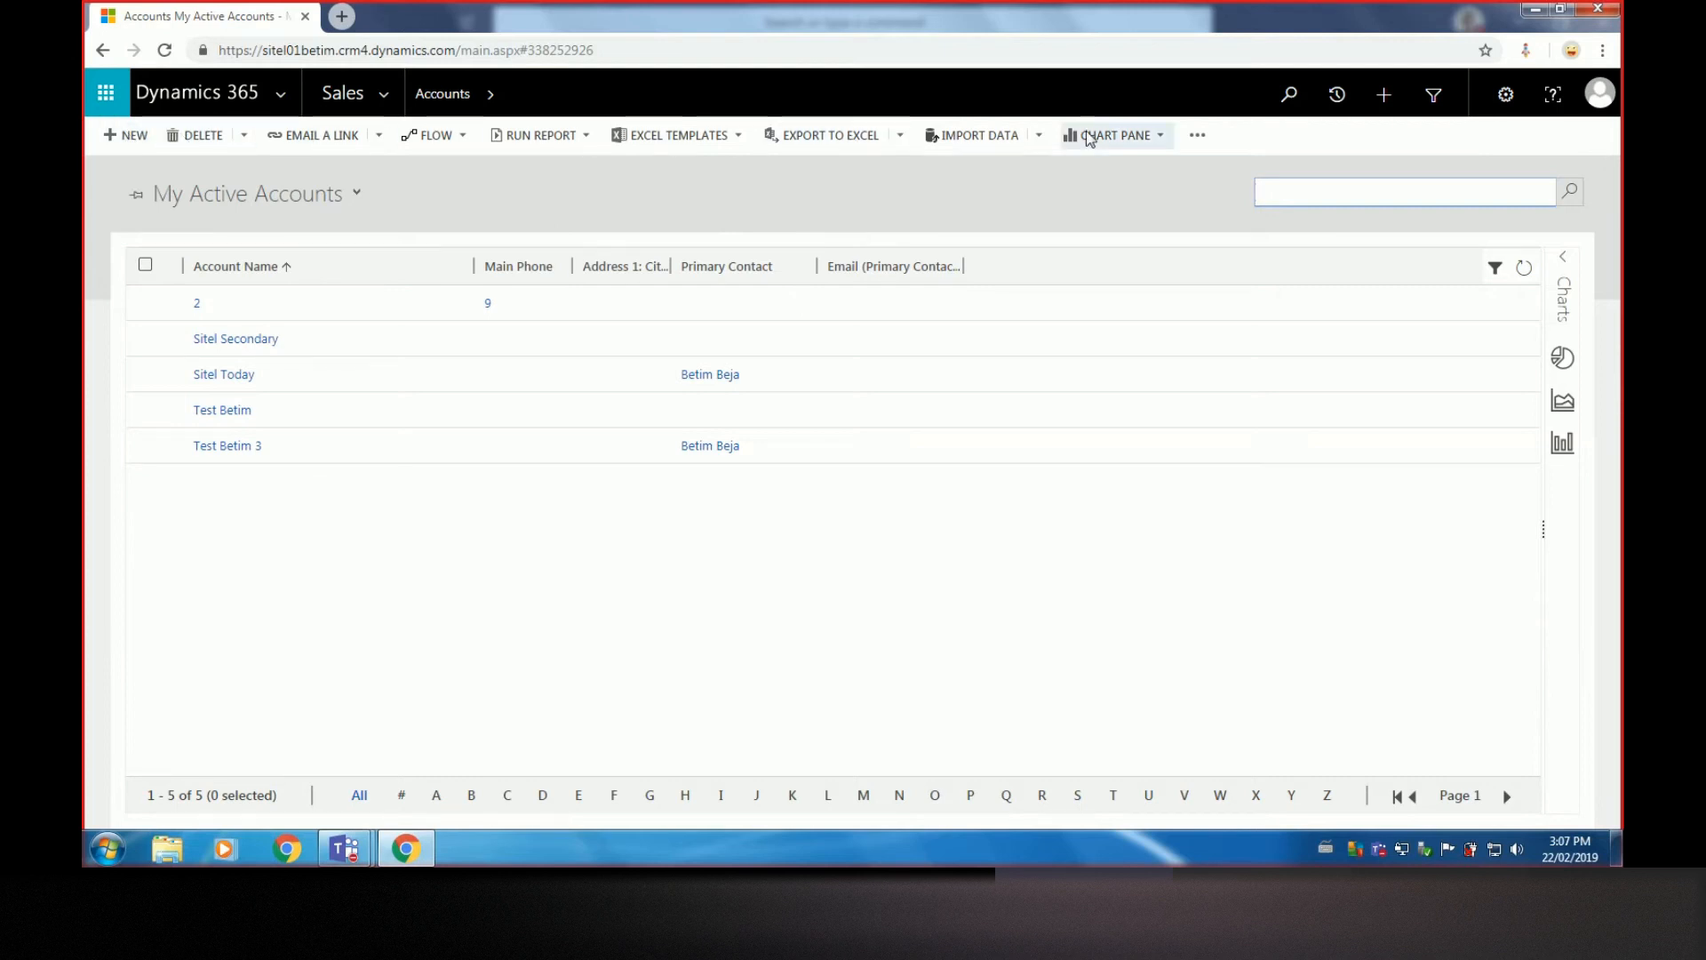
Examine the additional commands and the Import Data options on the accounts list's ribbon
click(1197, 136)
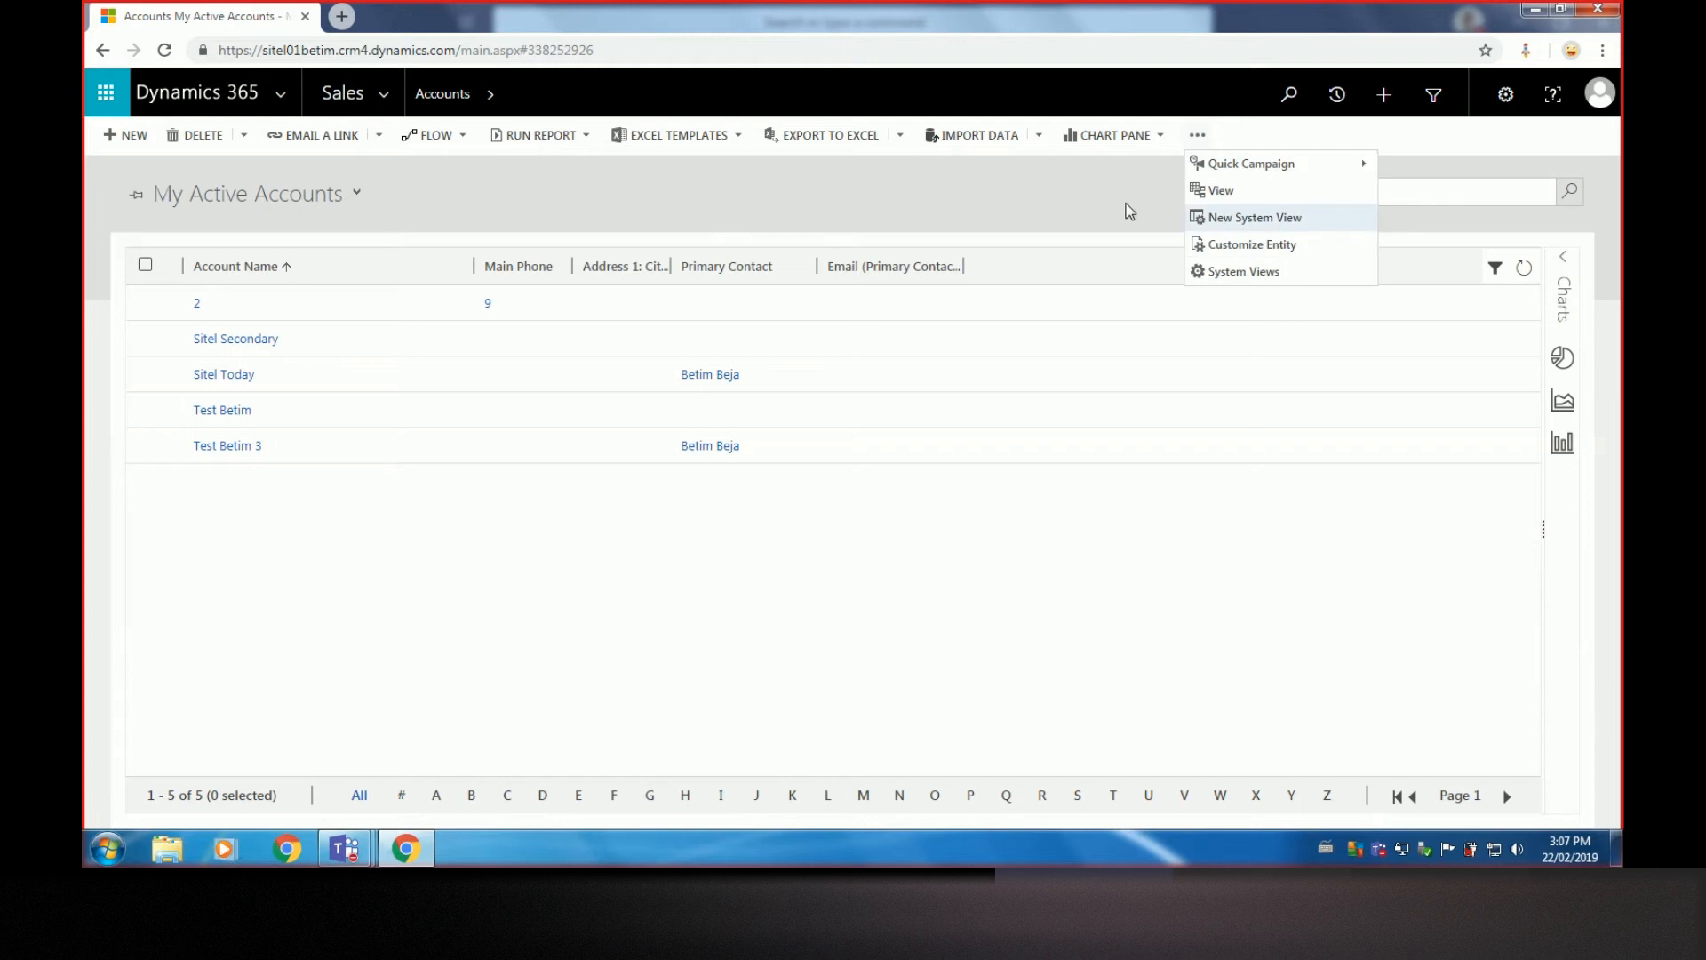
click(1039, 136)
click(1041, 139)
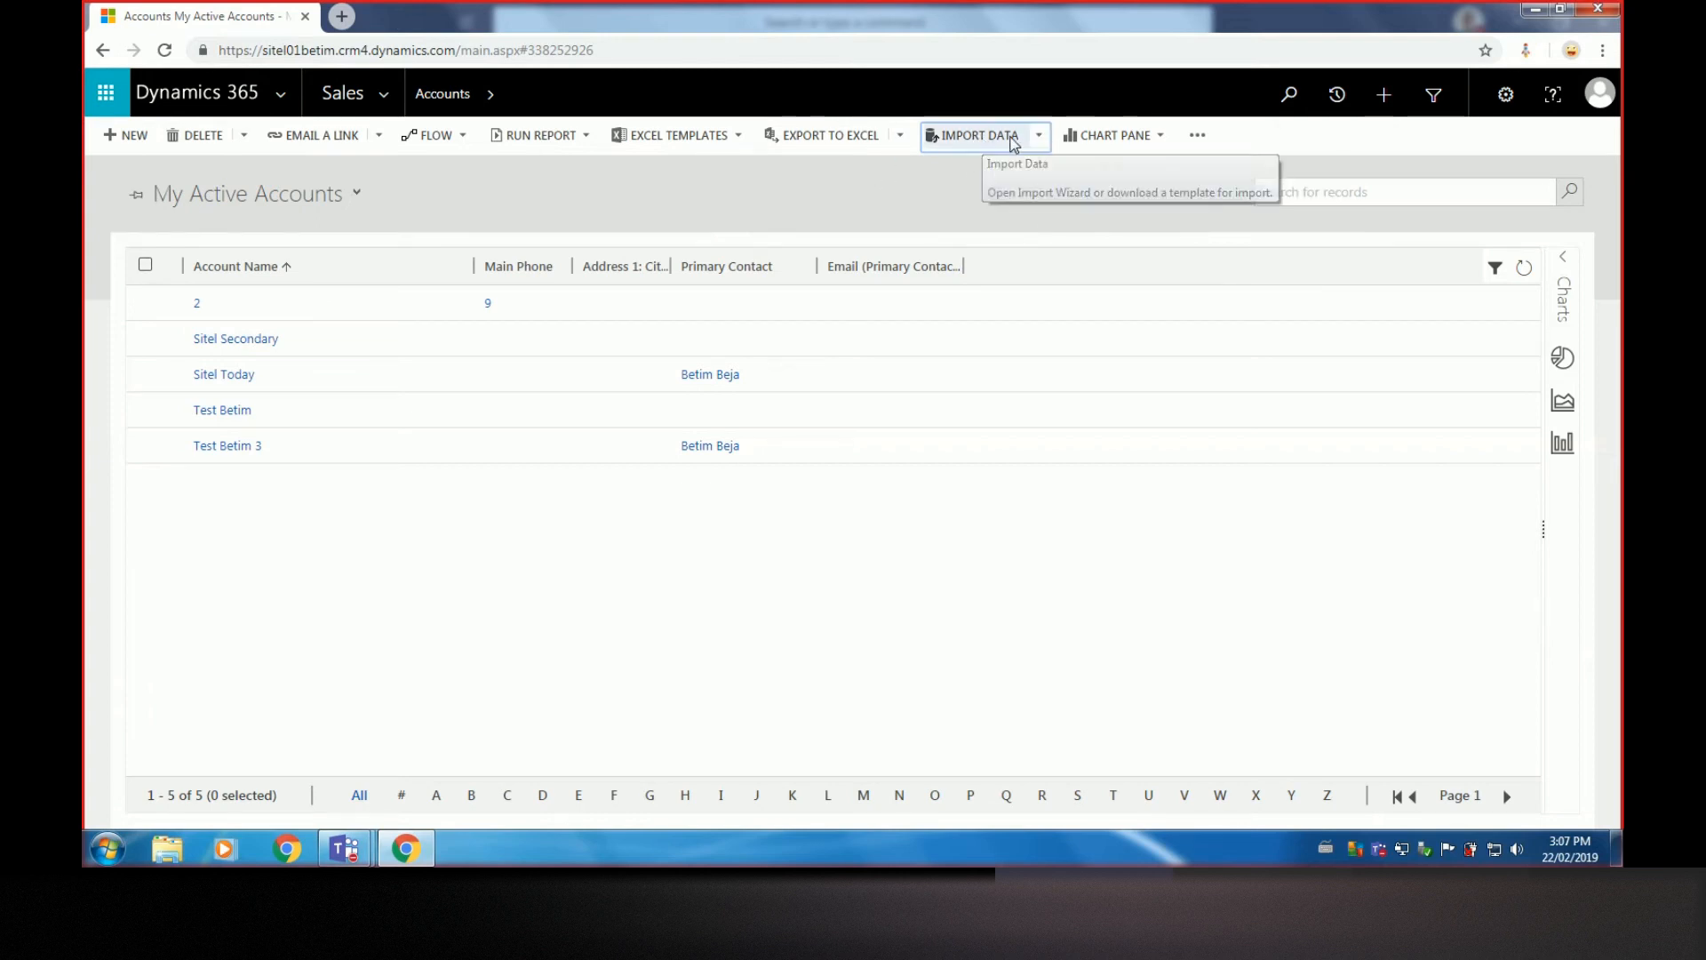
click(996, 142)
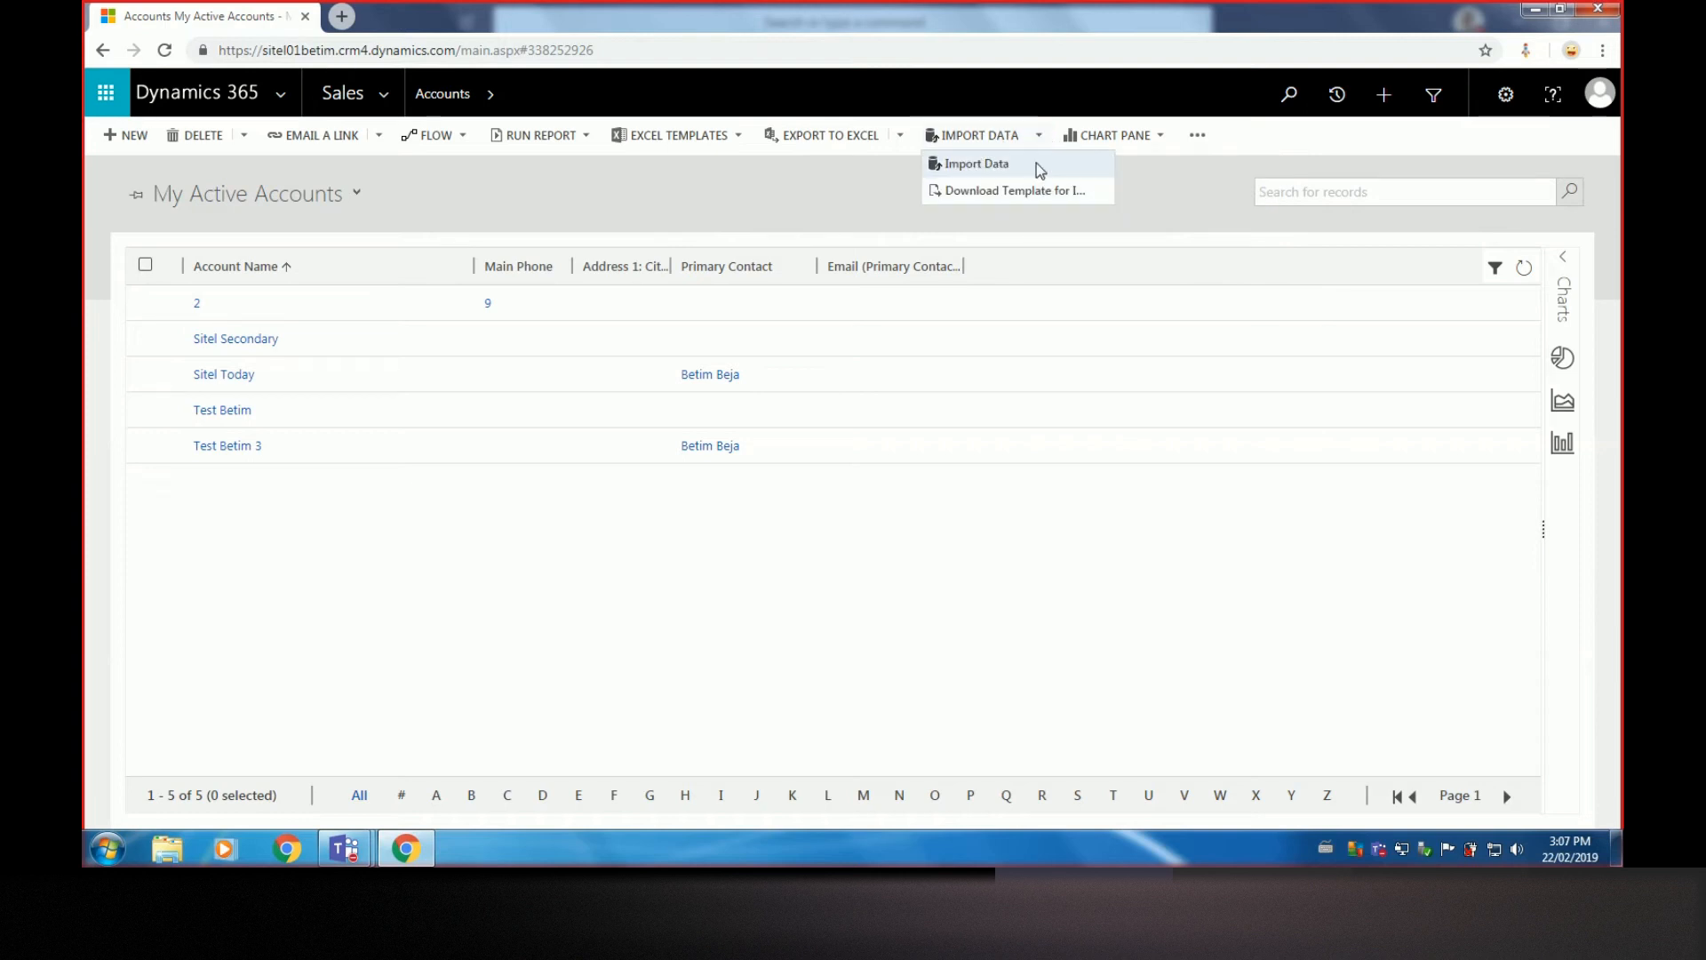
click(694, 220)
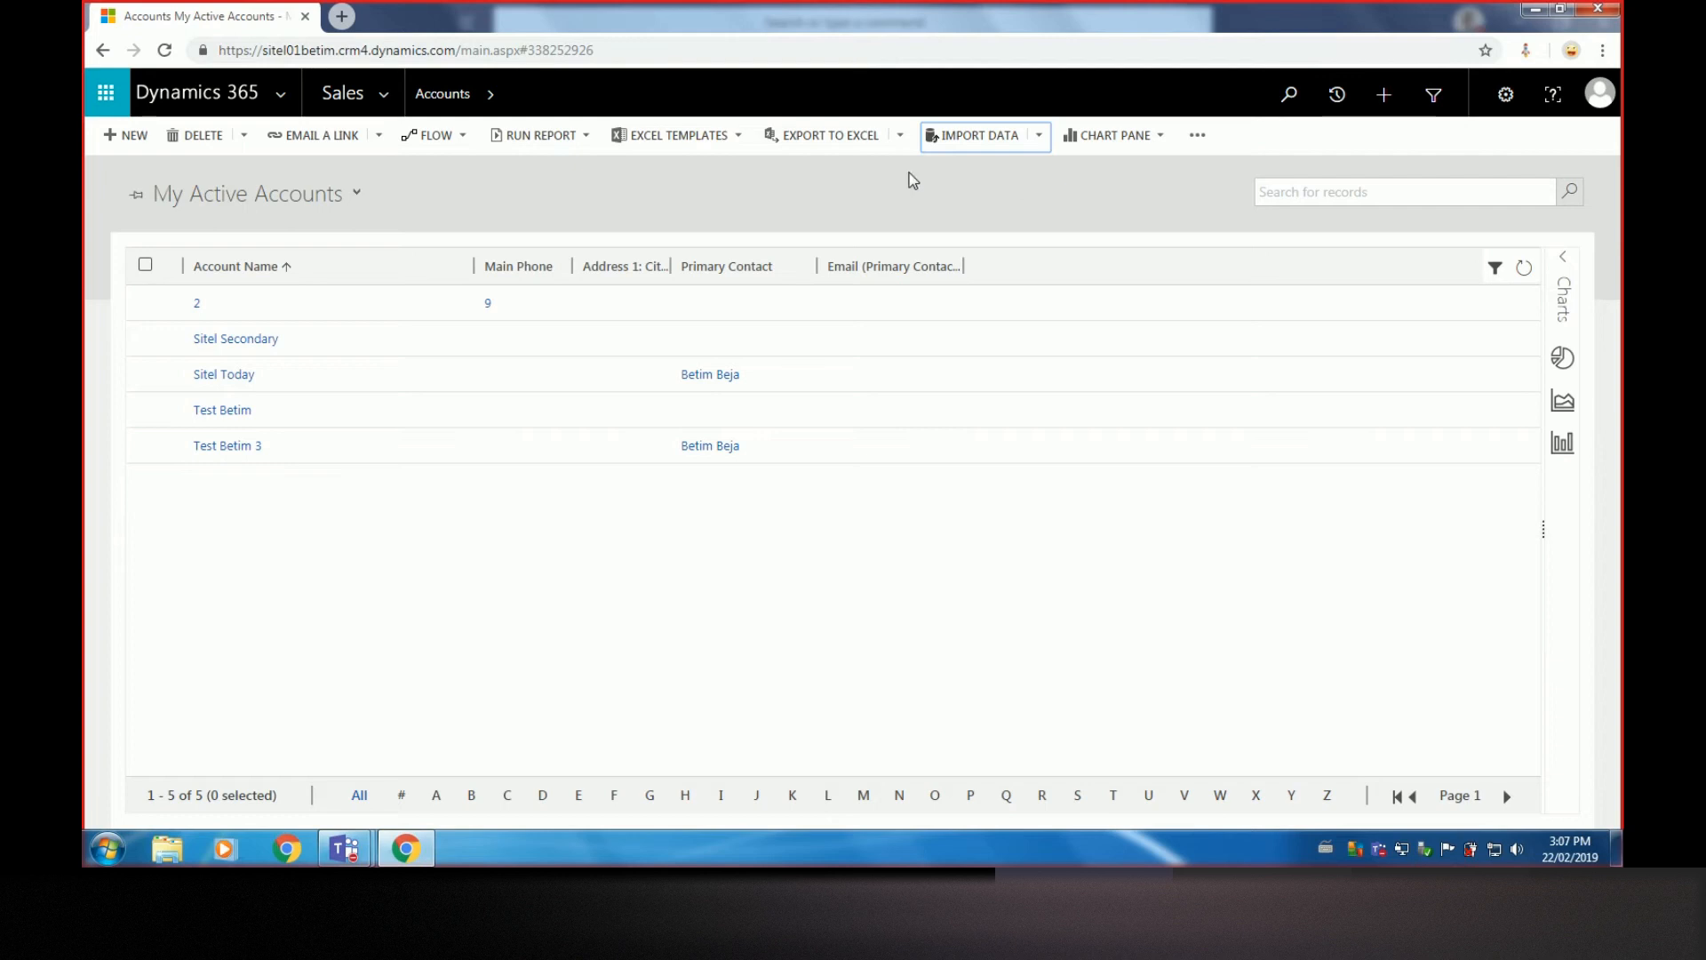
View the ribbon of the Advanced Find window, look for Bookable Resource Booking Headers there, and close the window
click(971, 143)
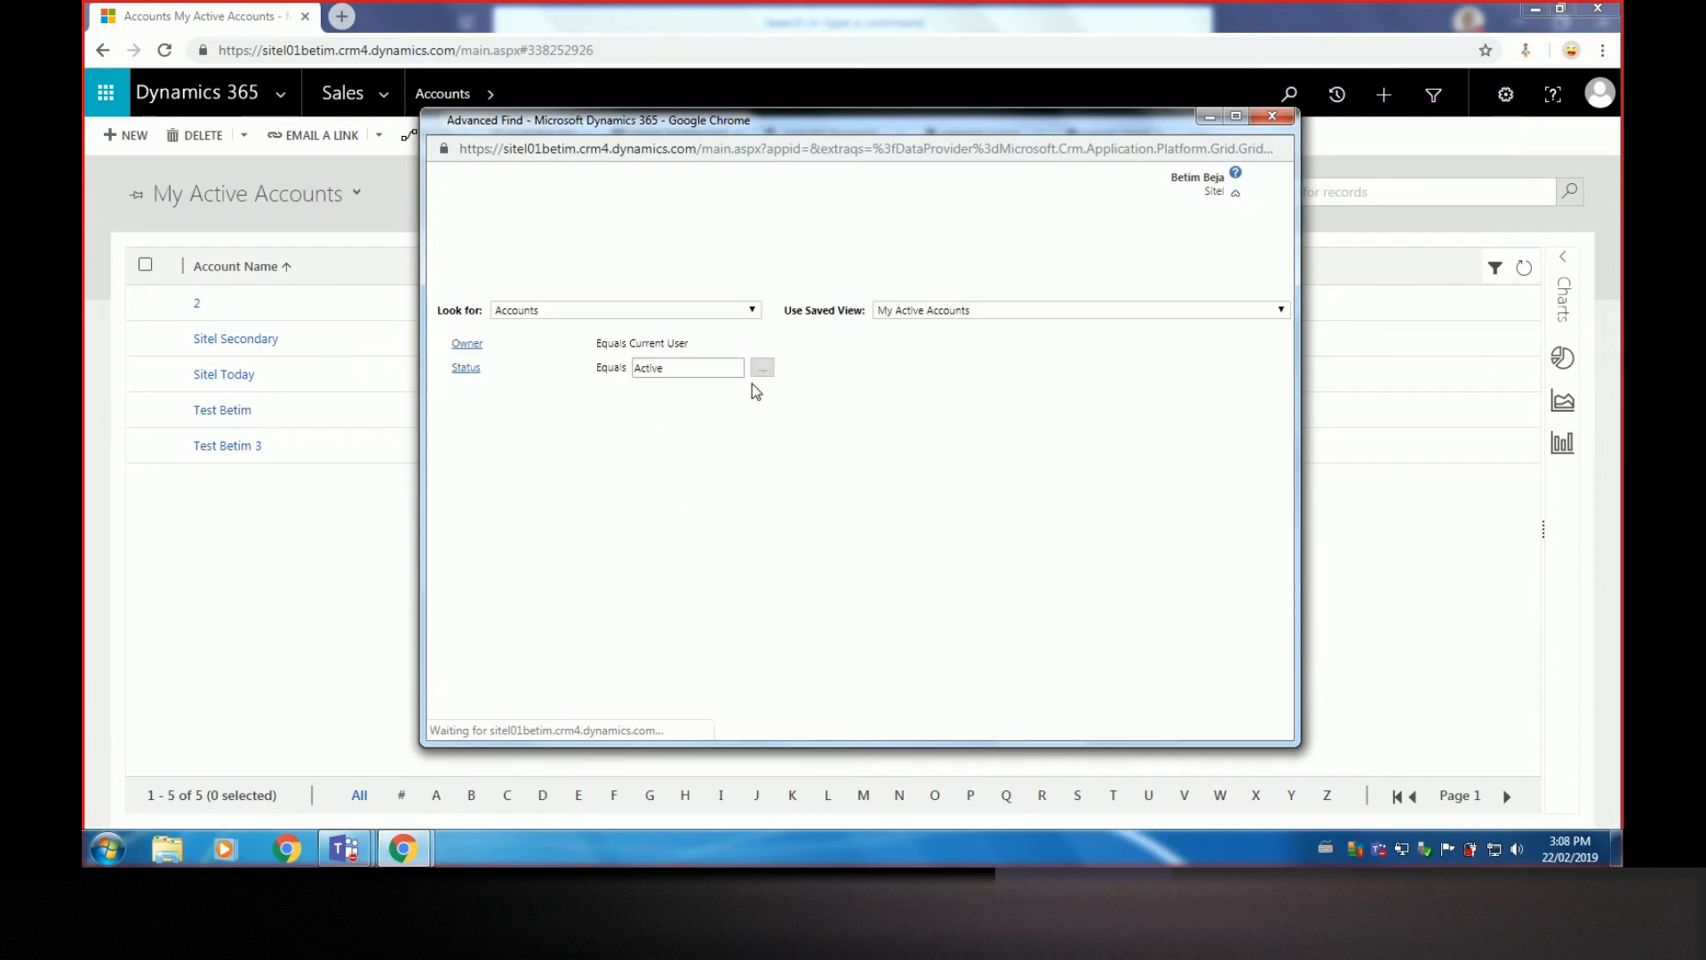
click(511, 315)
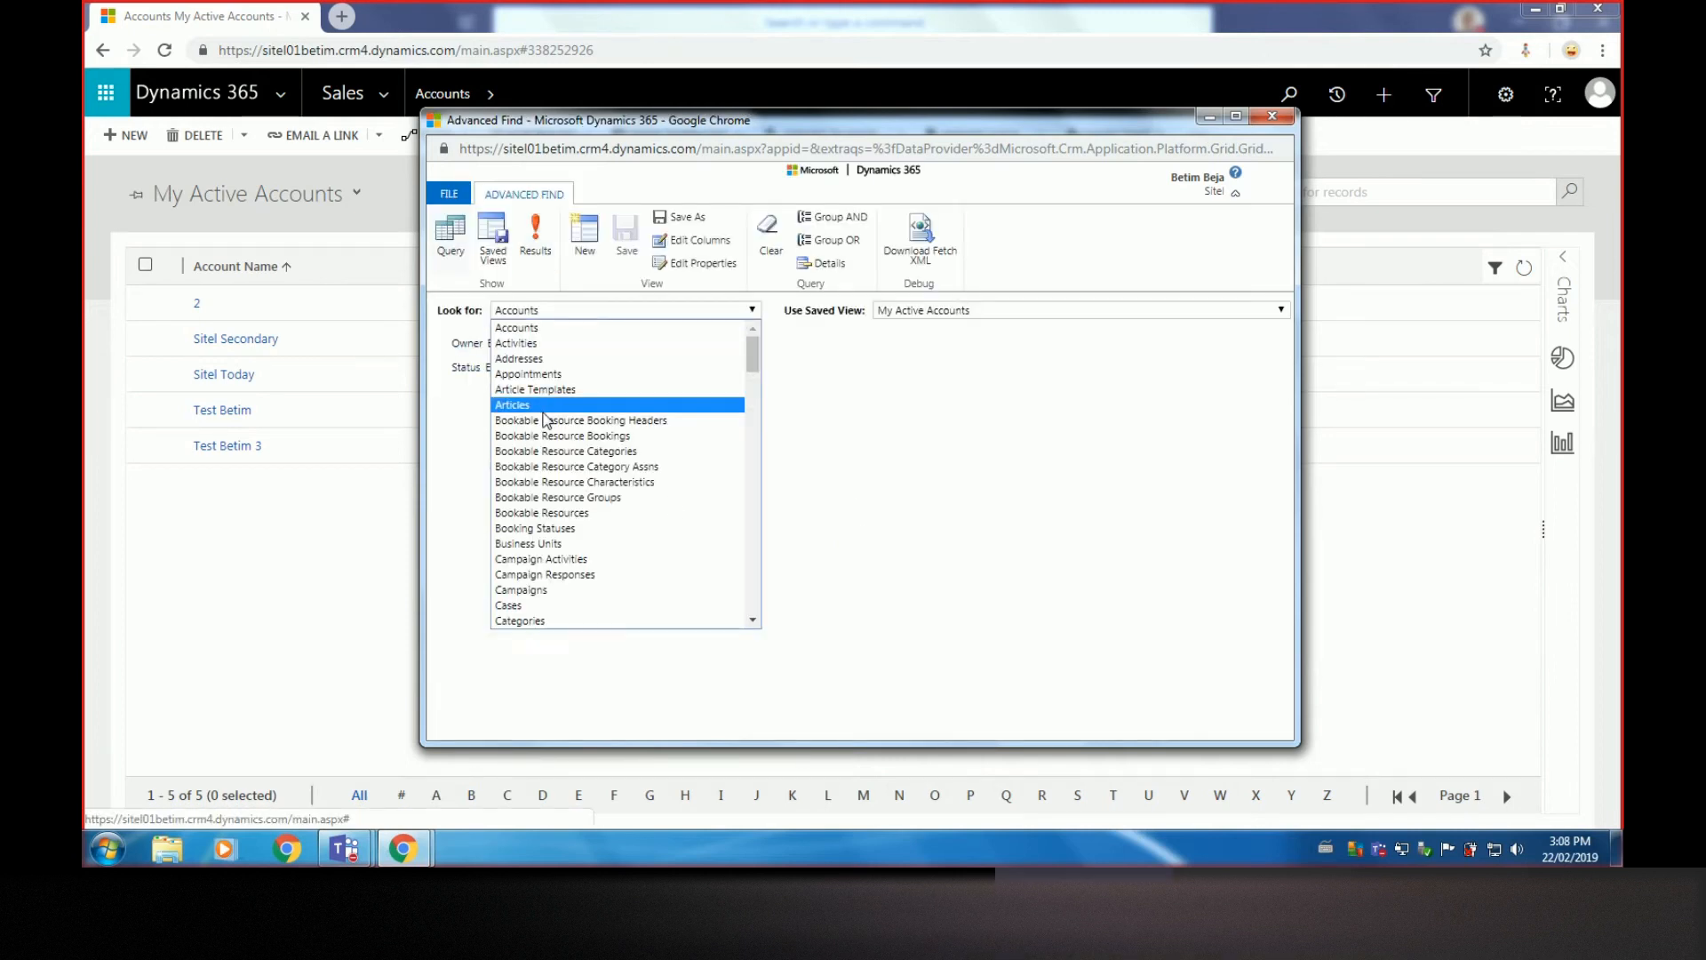
click(549, 423)
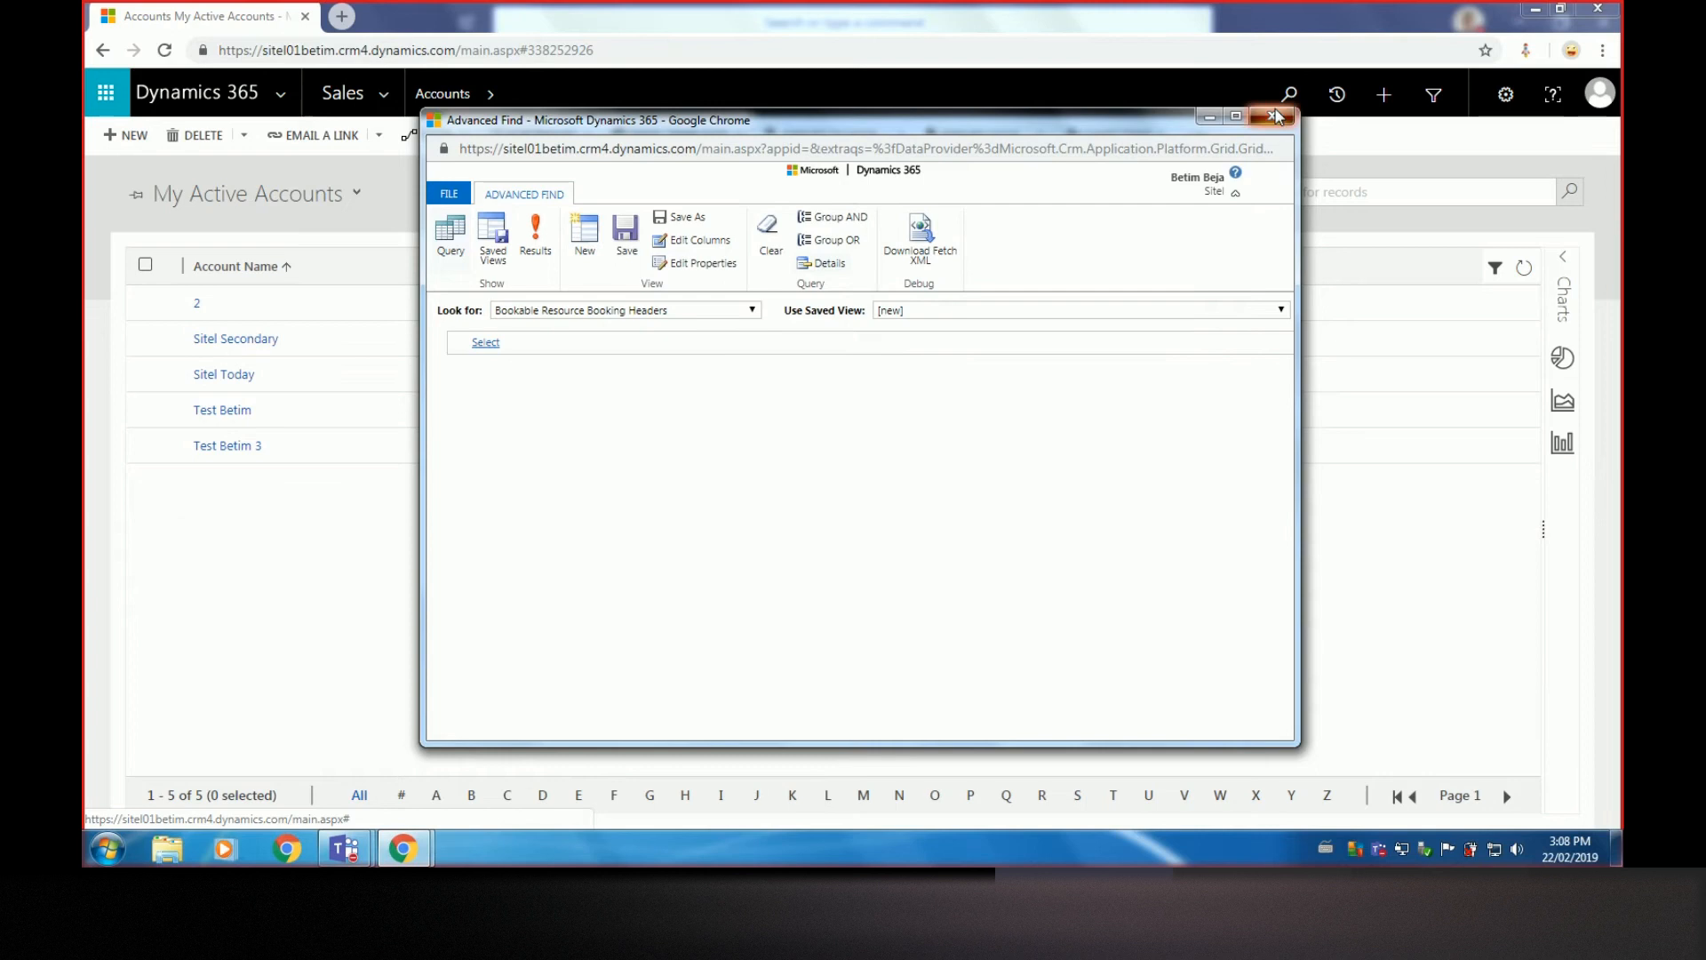
click(1272, 119)
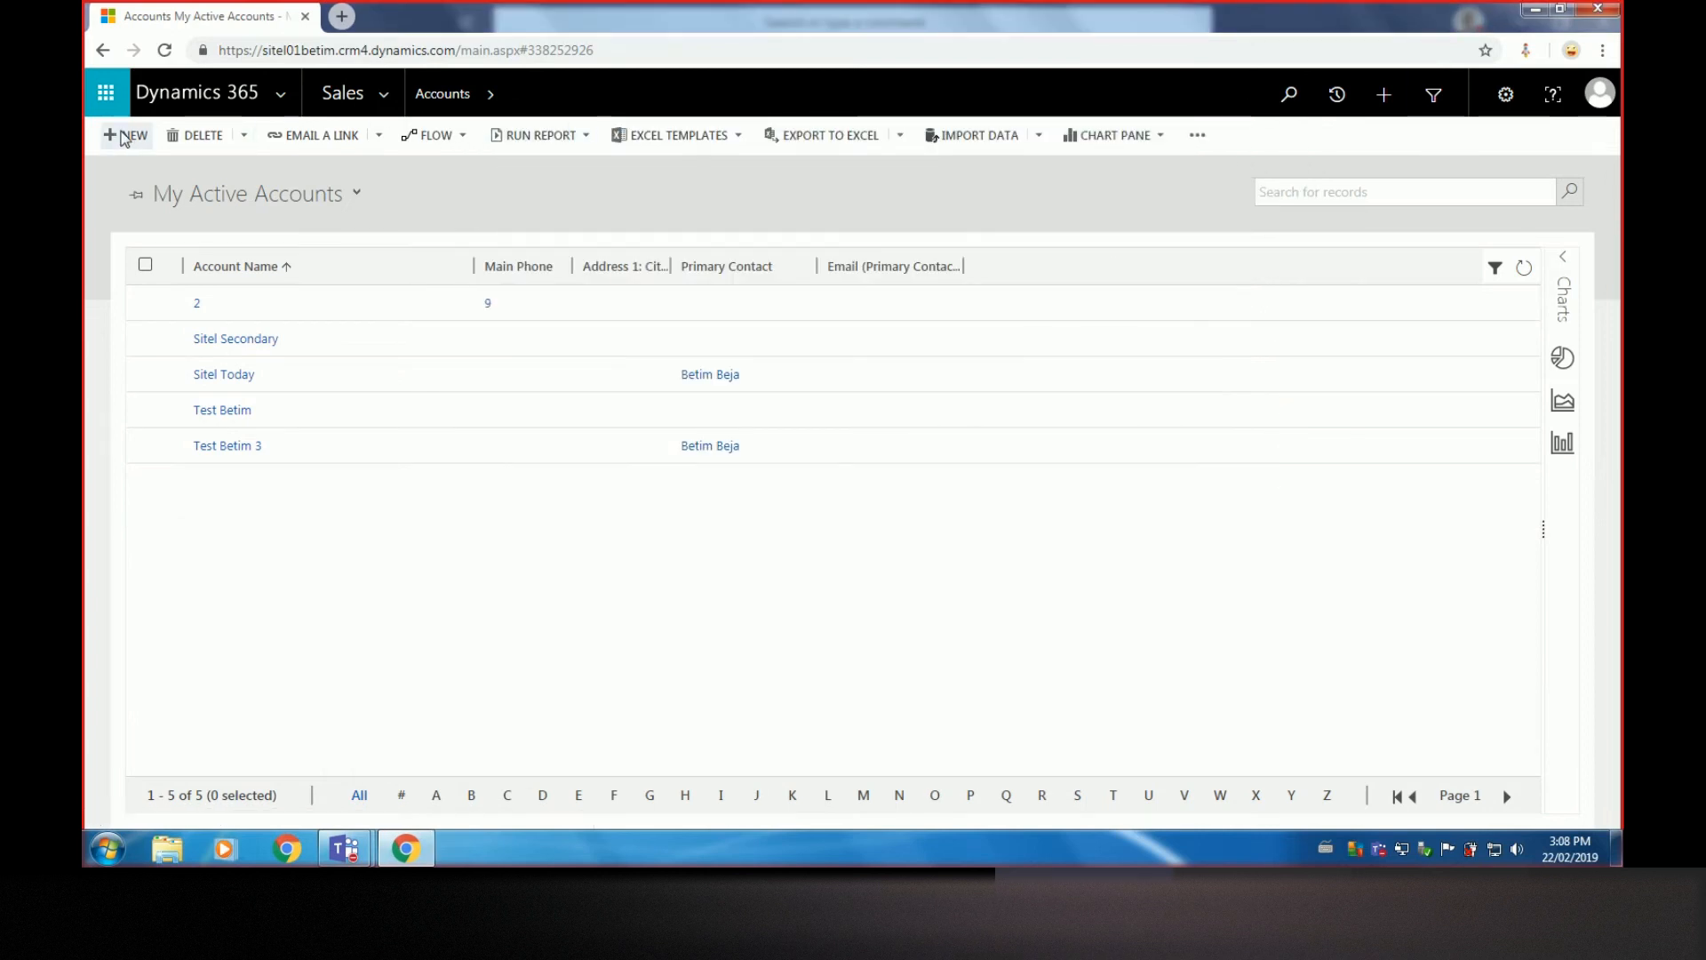
Open the account named 2 and examine its Connect options and the commands of a blank new account form
click(1199, 138)
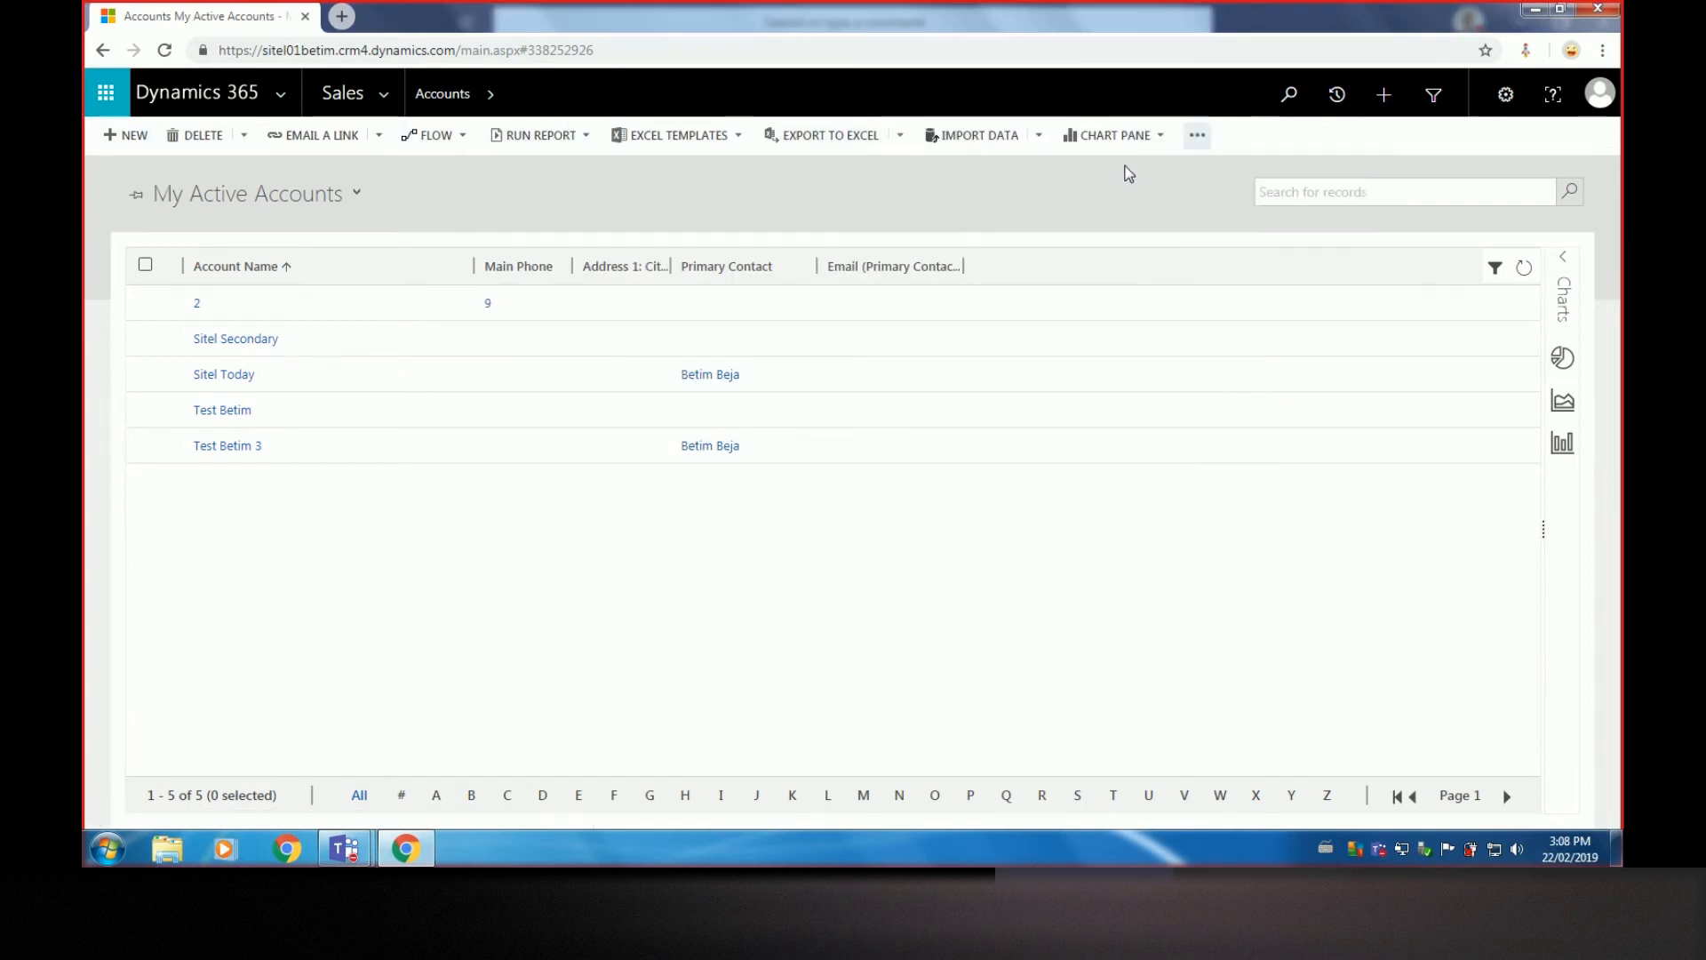
click(197, 304)
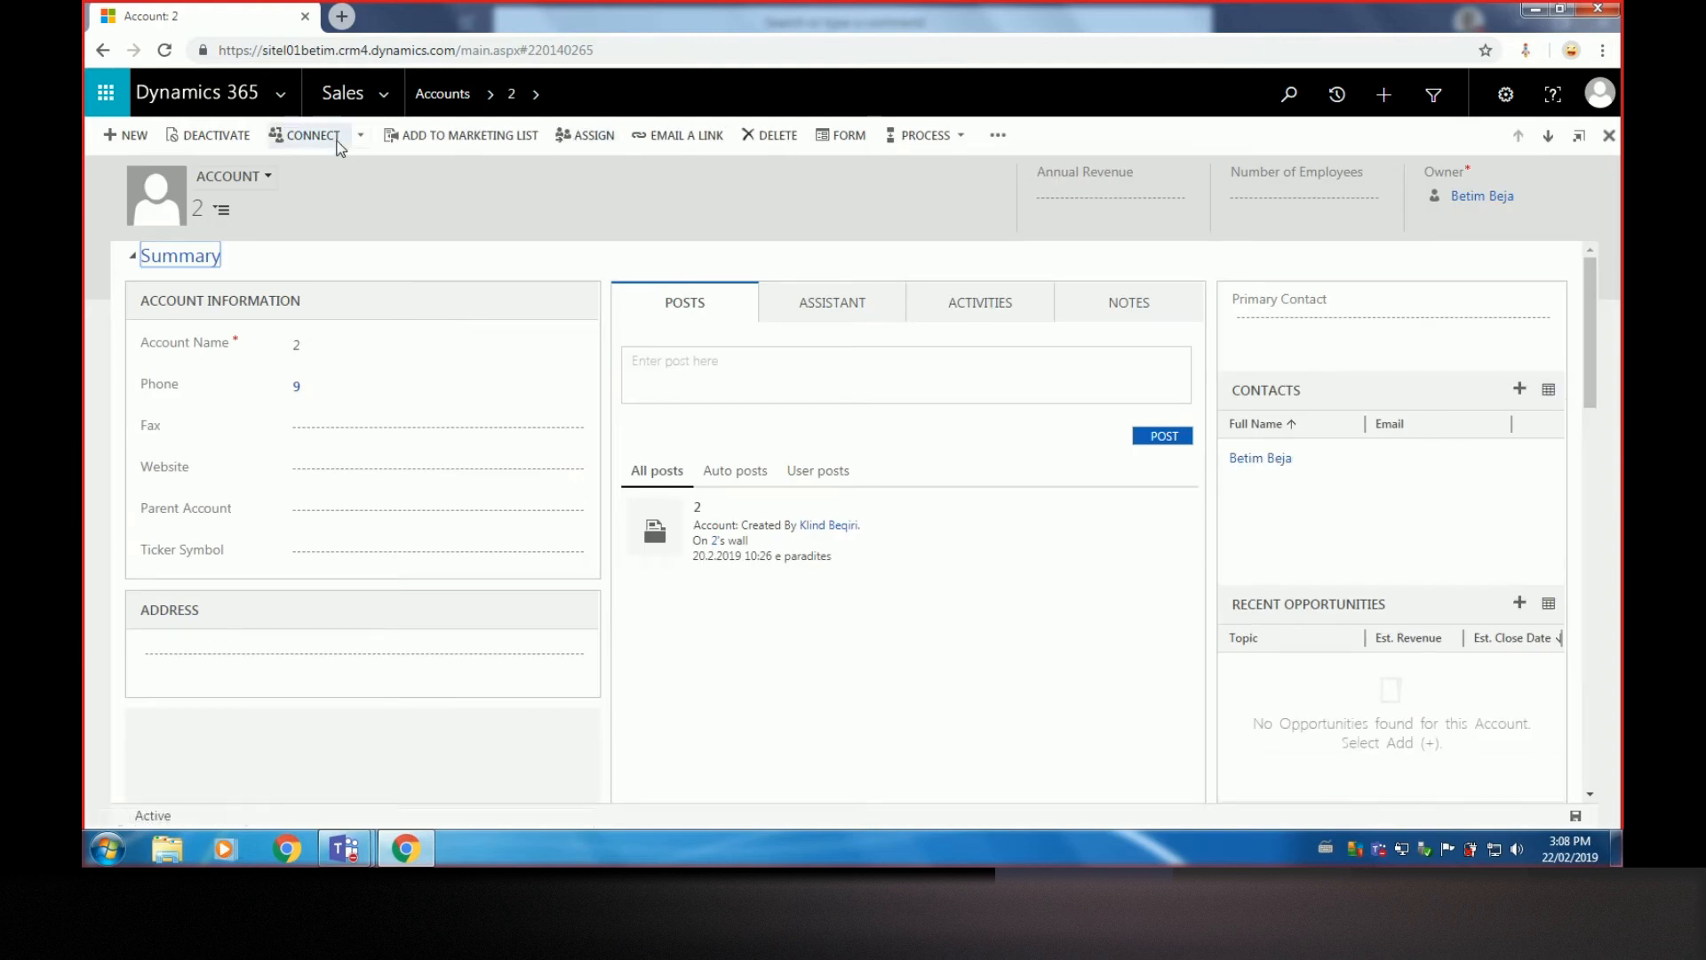
click(361, 137)
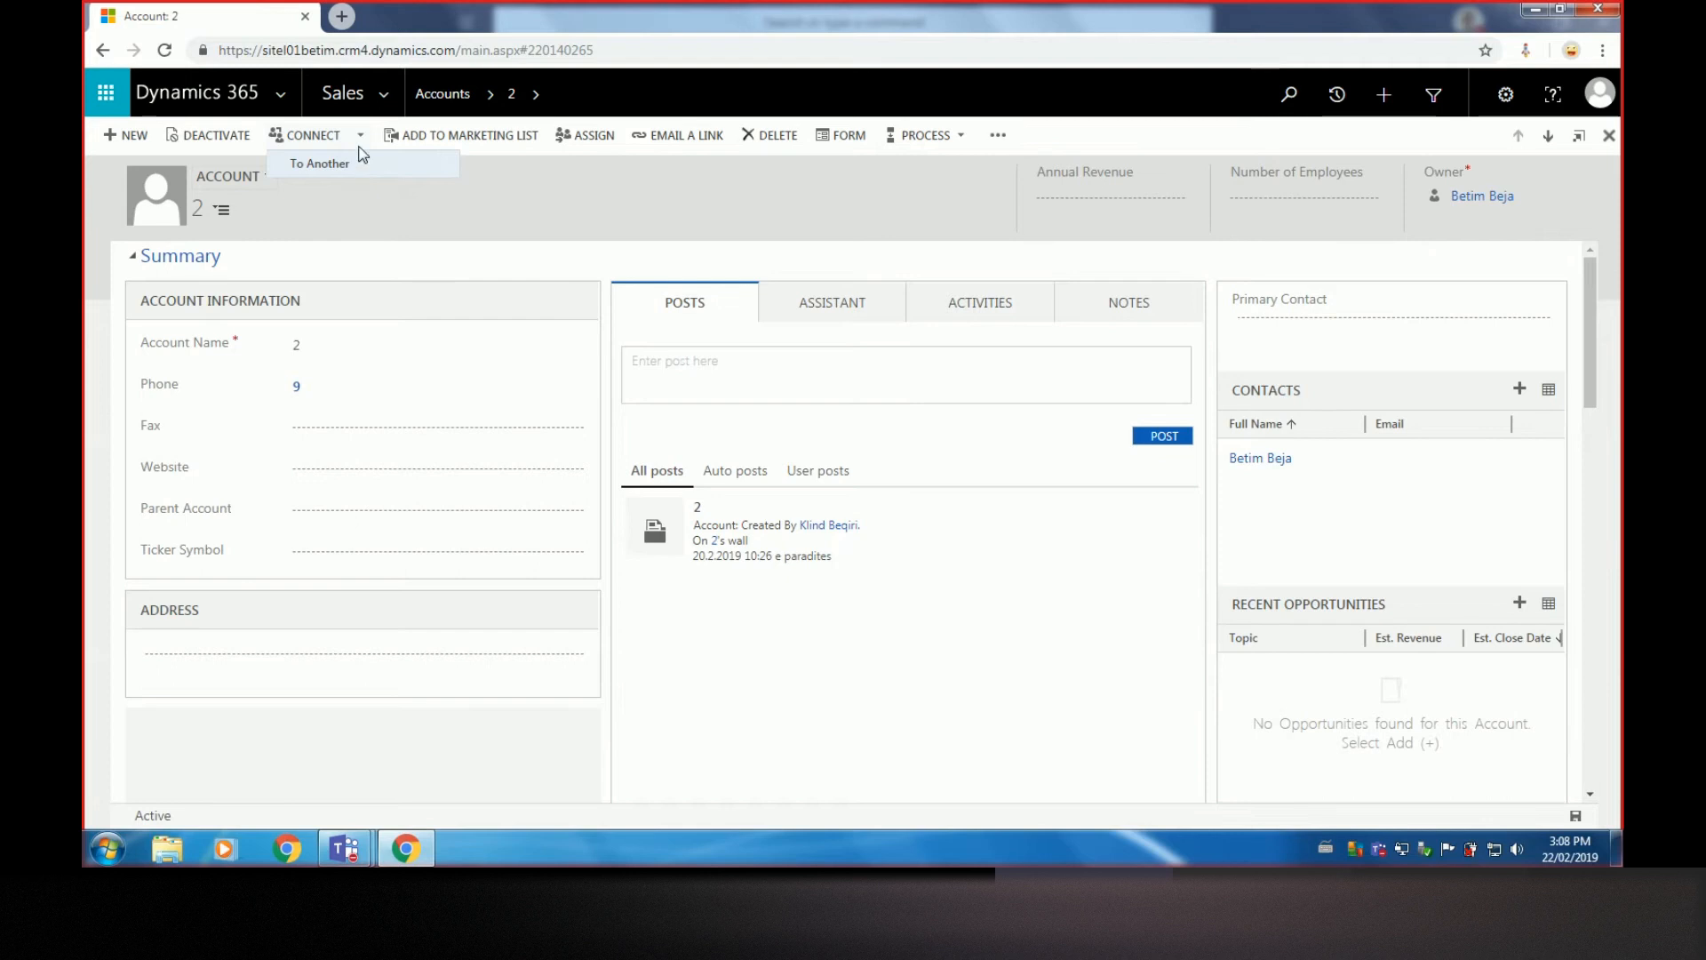
click(538, 208)
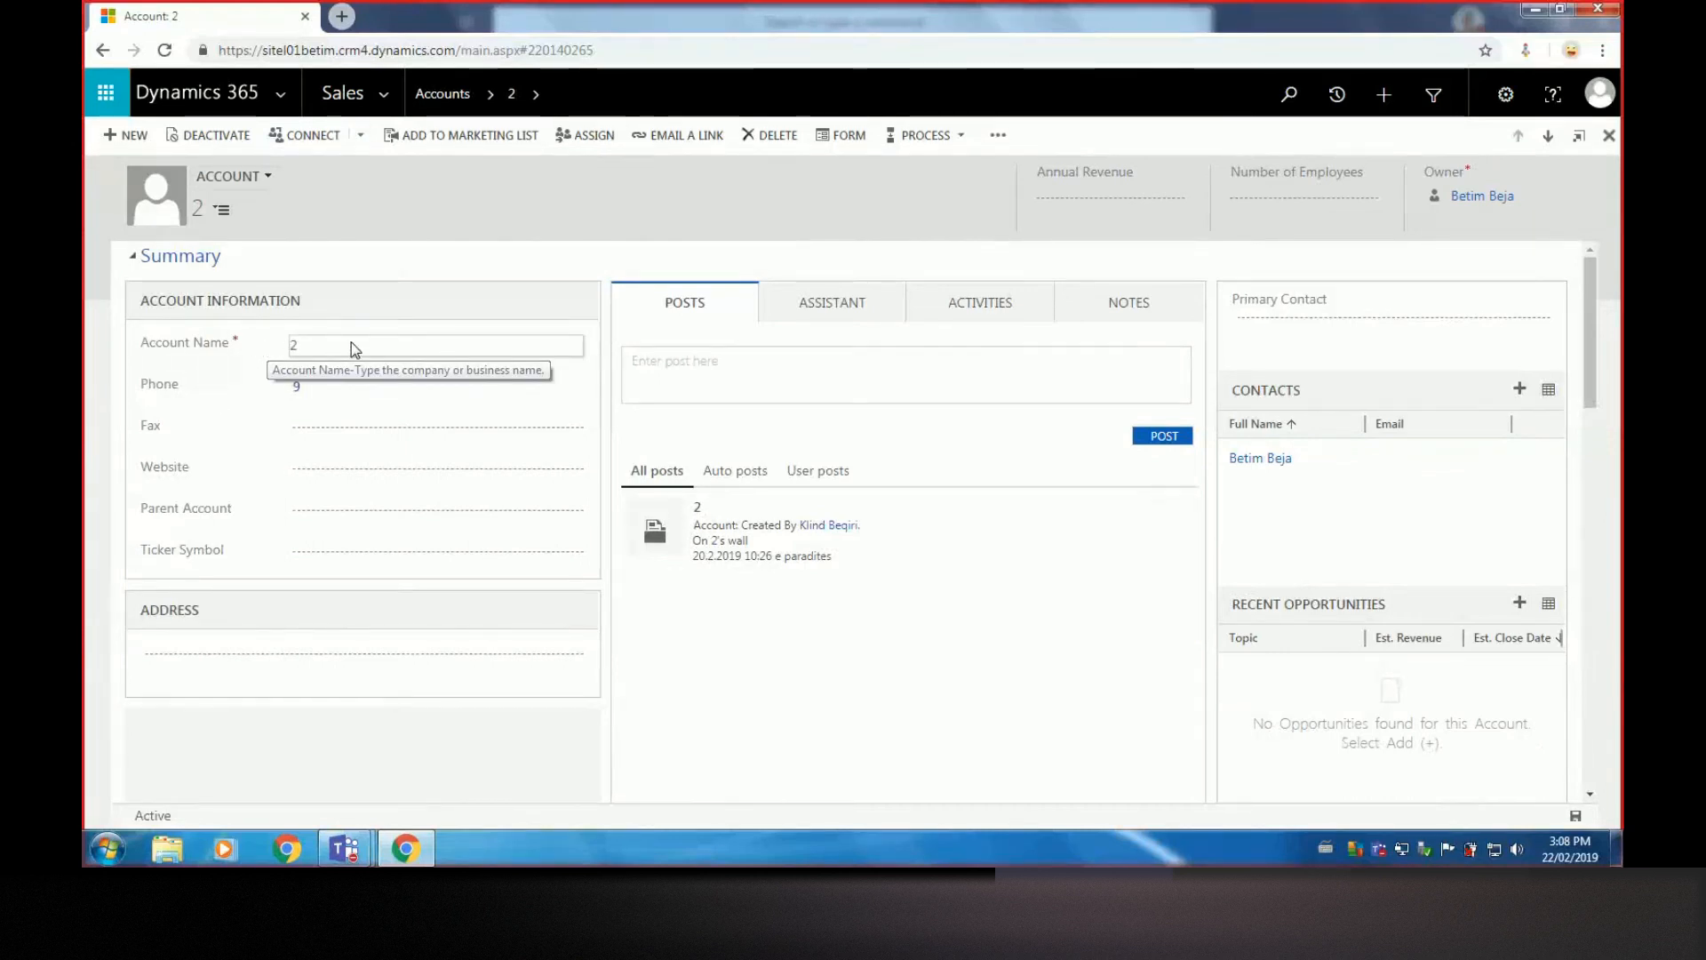
click(362, 138)
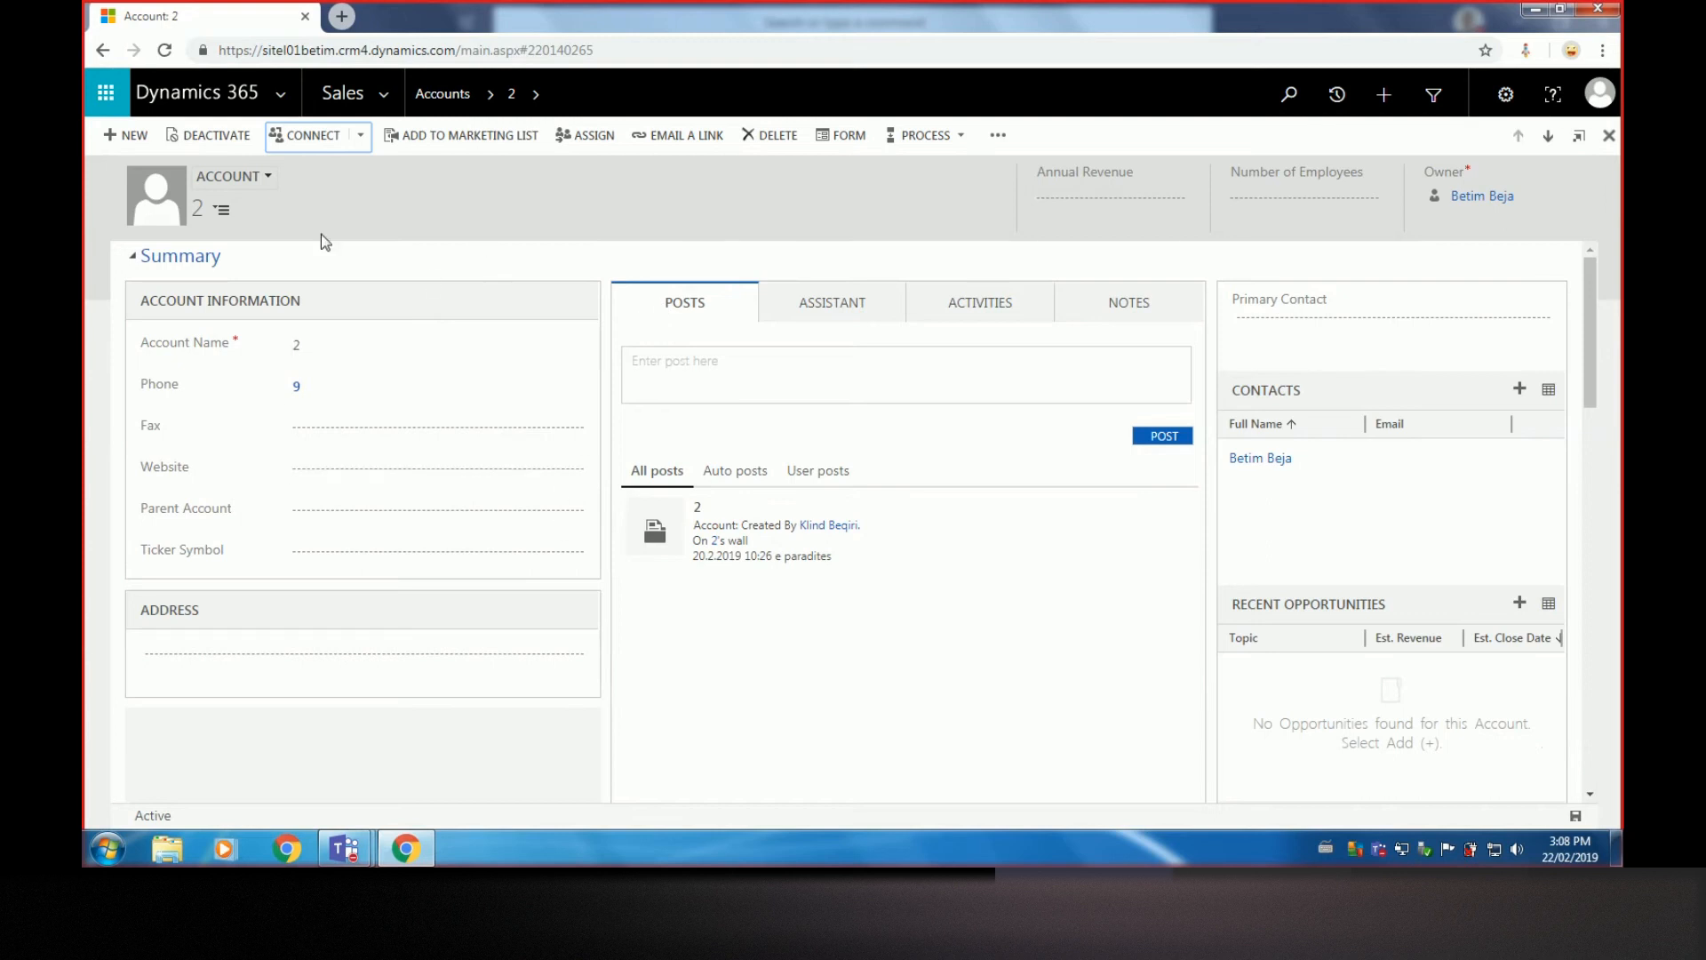
click(125, 136)
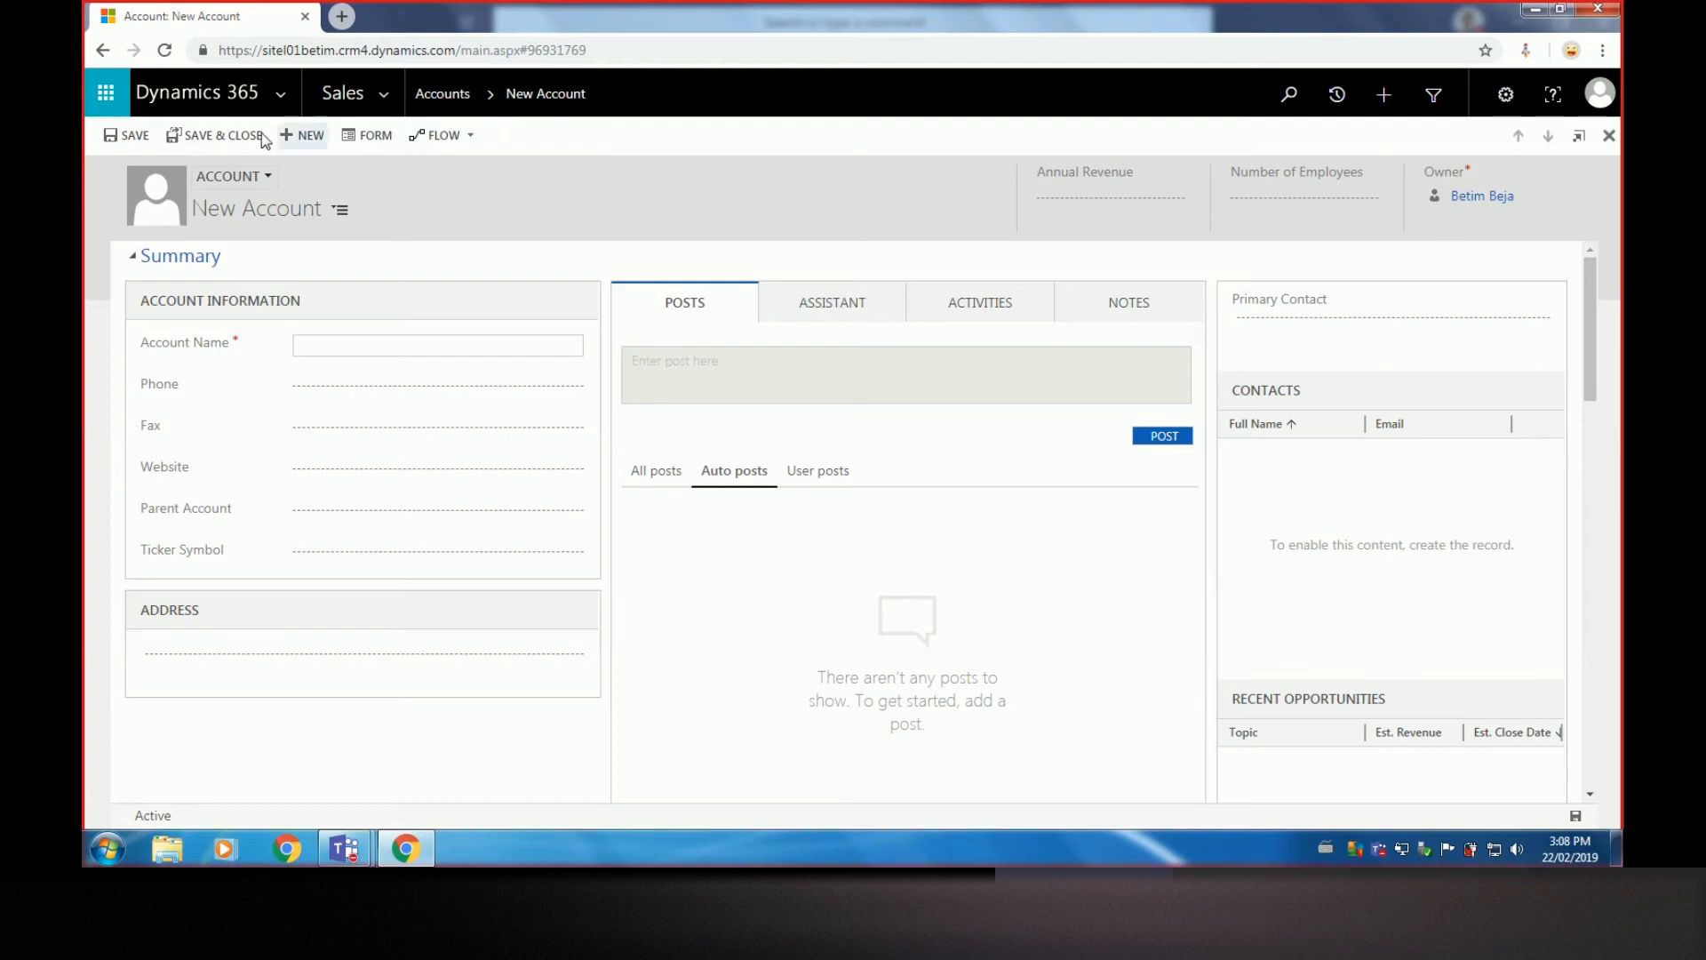
click(1606, 140)
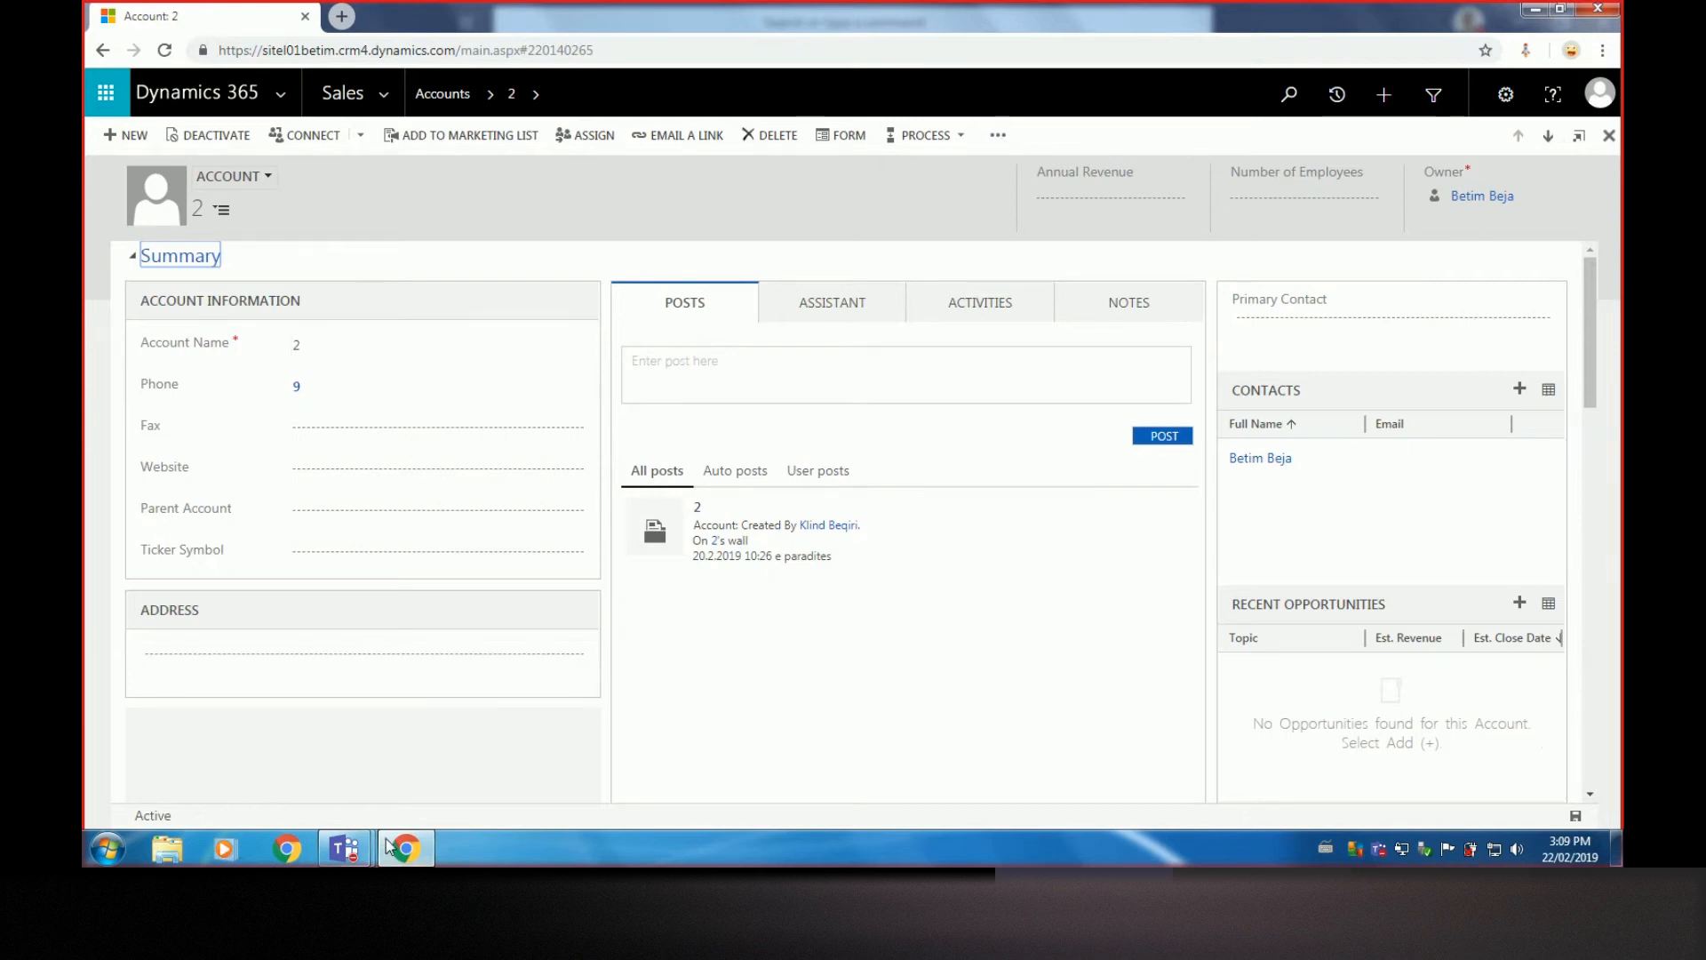
Switch to the Microsoft Teams training wiki and highlight the word RibbonWorkbench in the "Customizing the ribbon" steps
click(347, 848)
click(241, 738)
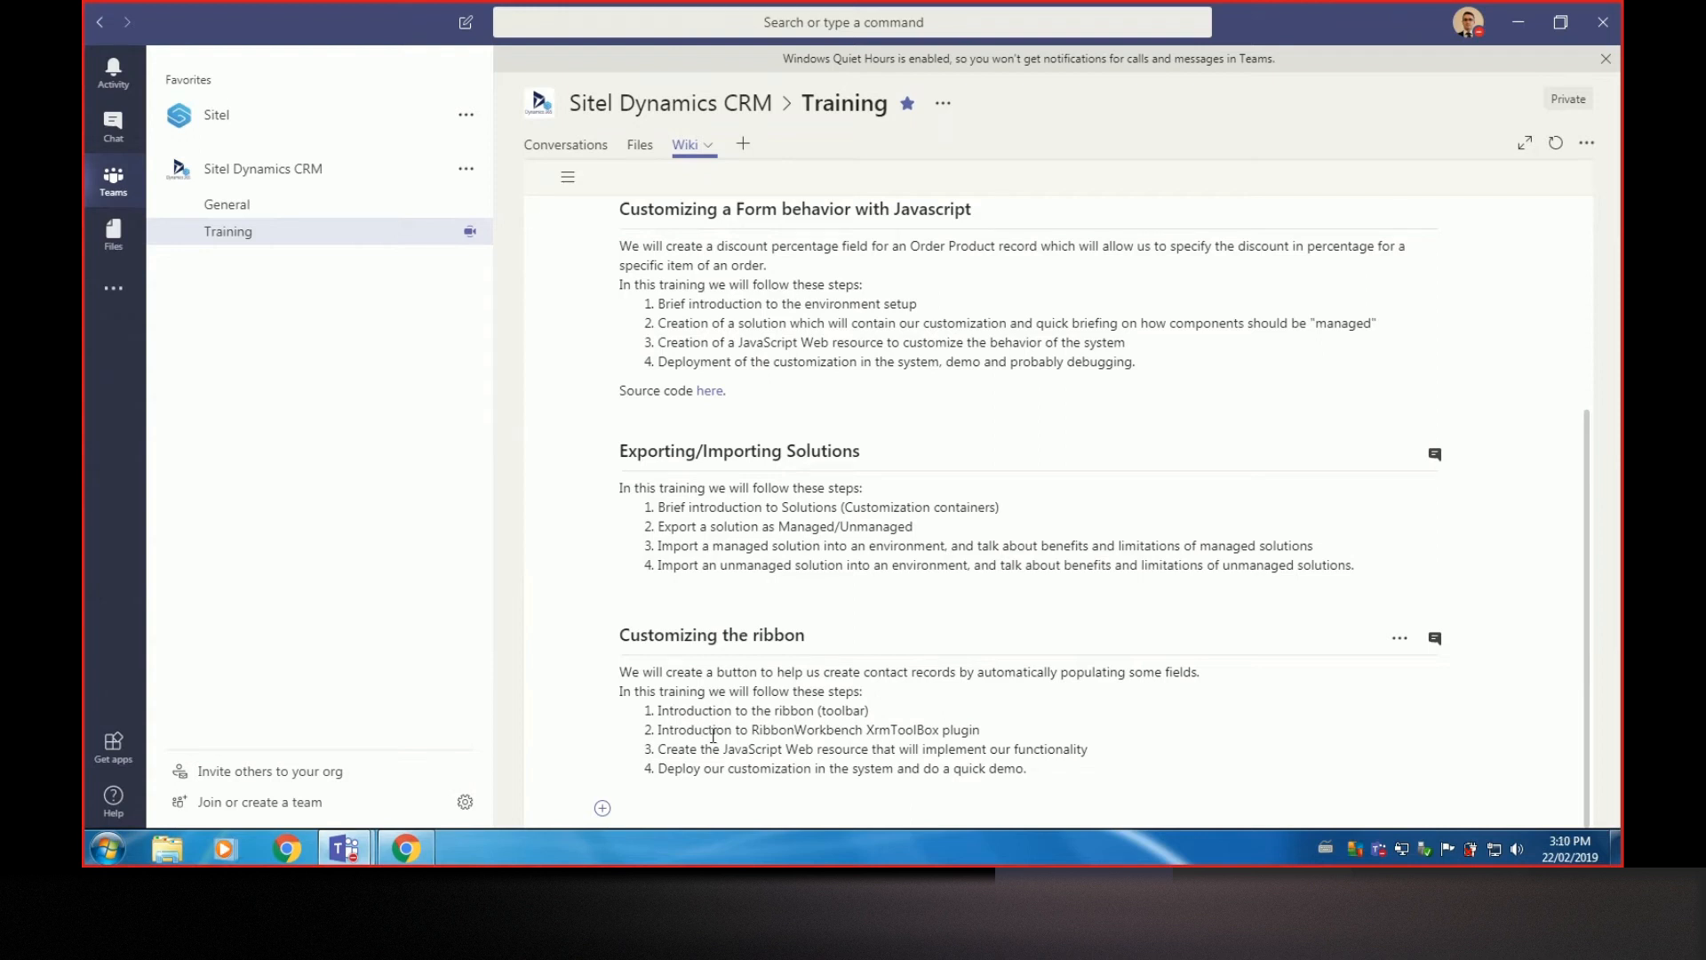
click(856, 730)
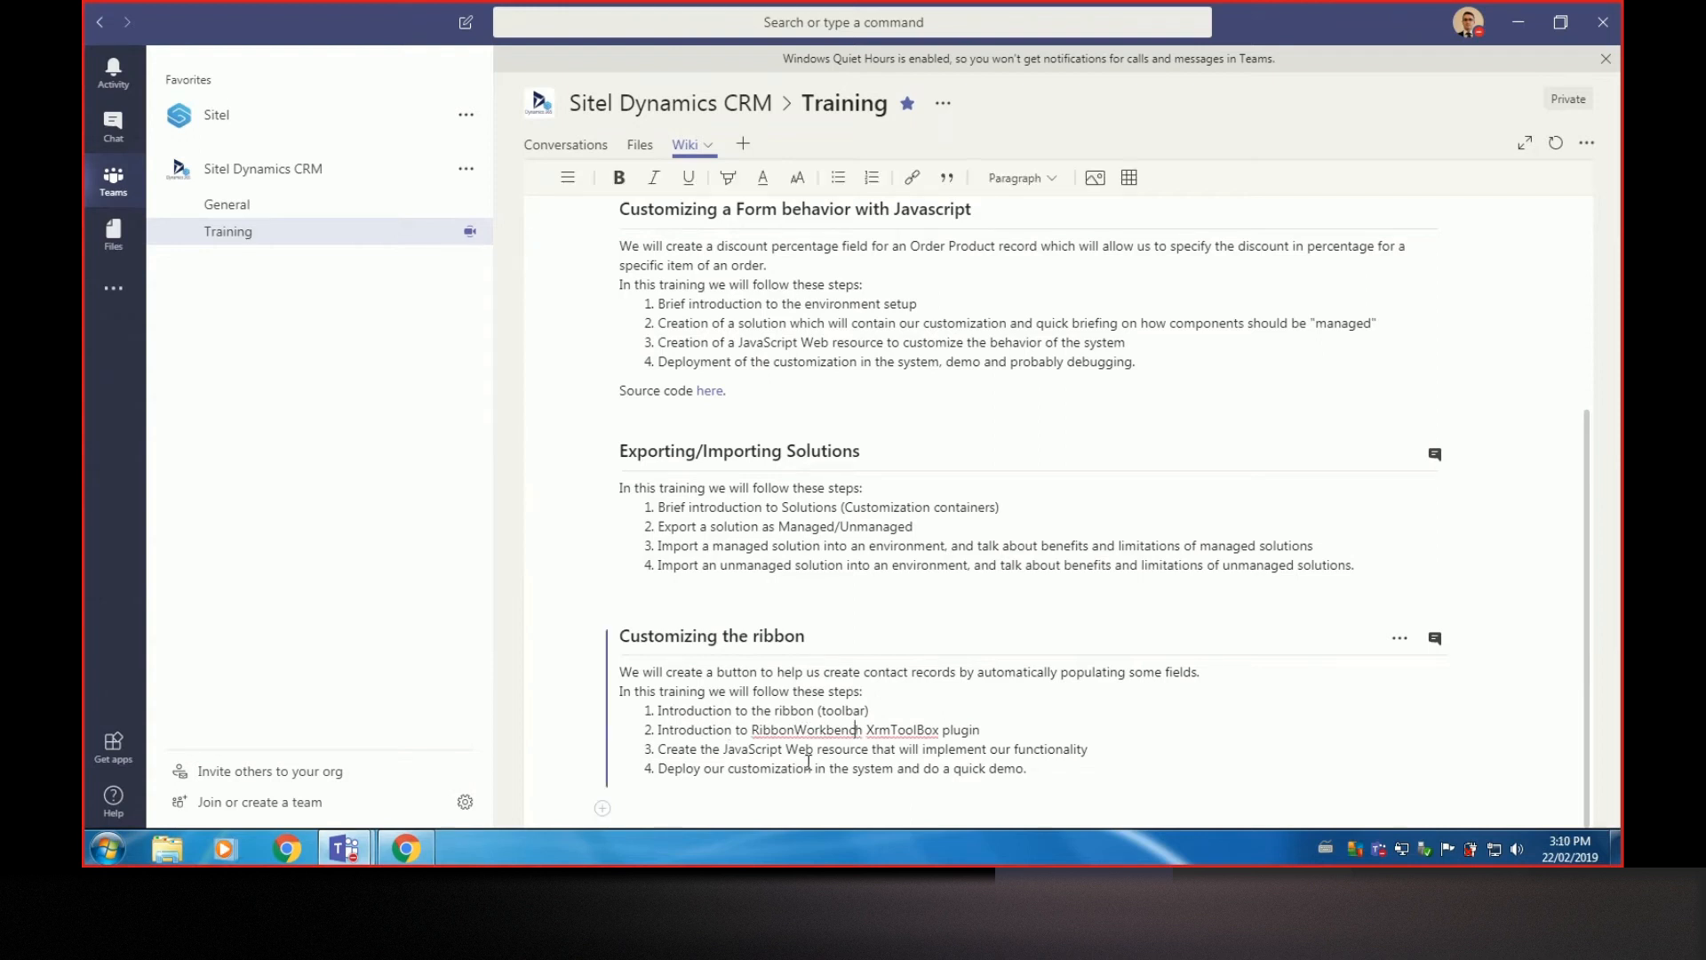
double_click(771, 727)
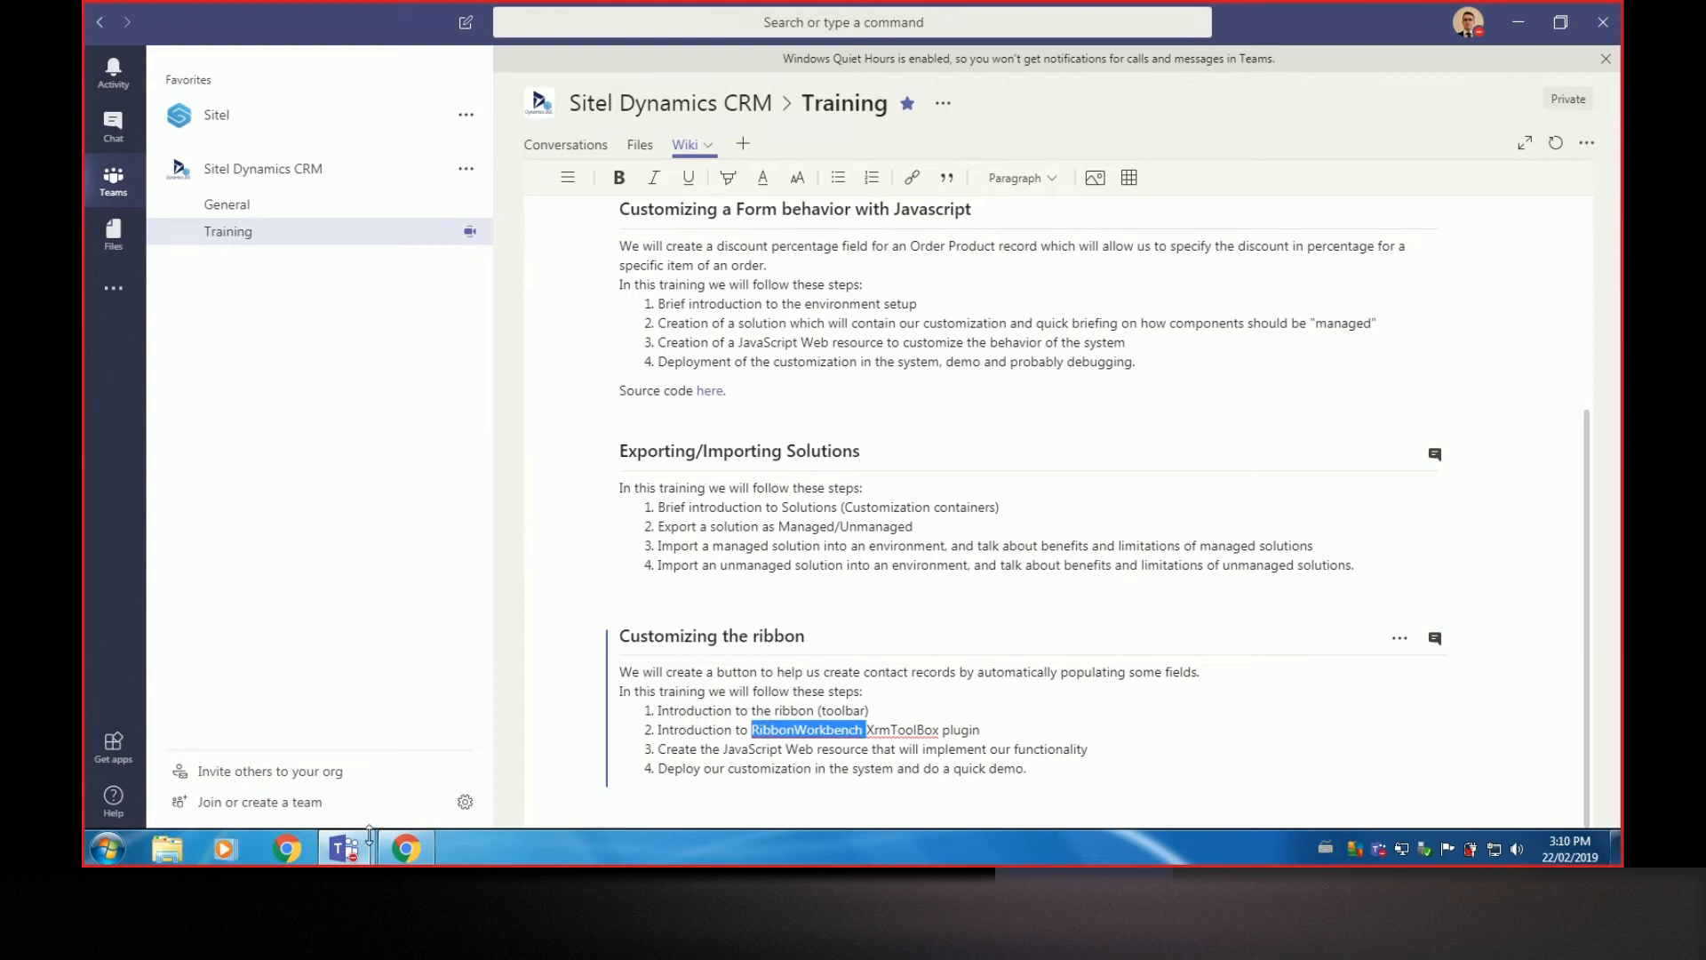
Switch back to Dynamics 365 in Chrome and view the options of the Settings area
click(405, 849)
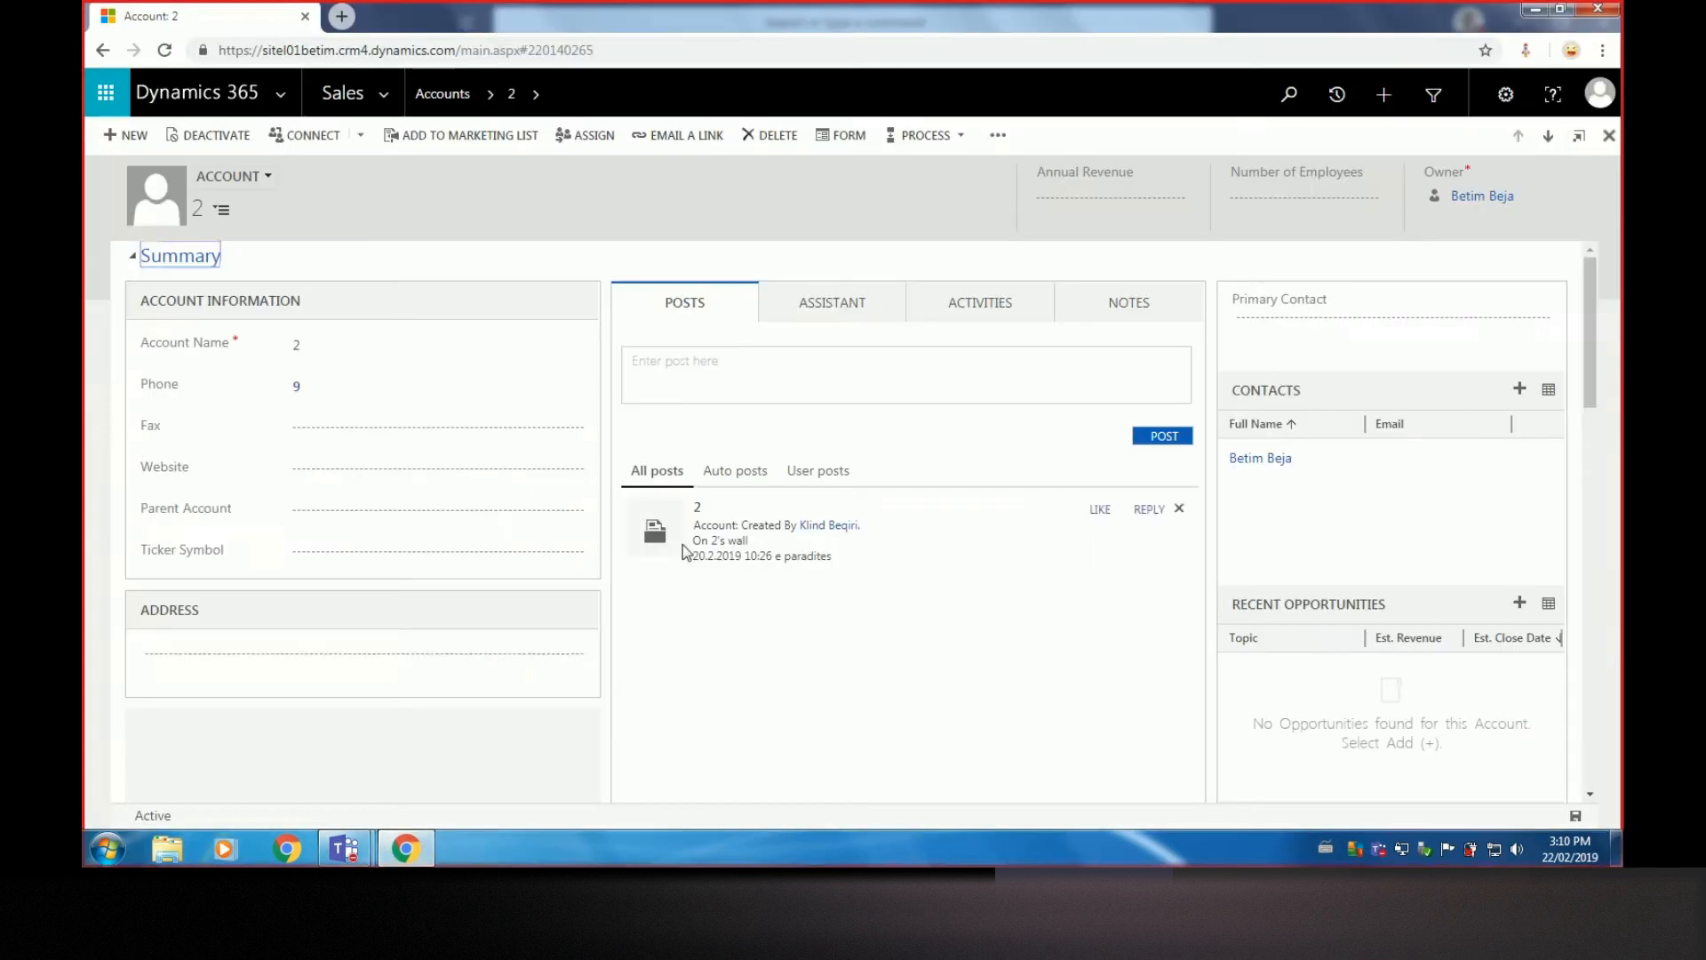
click(382, 95)
click(930, 160)
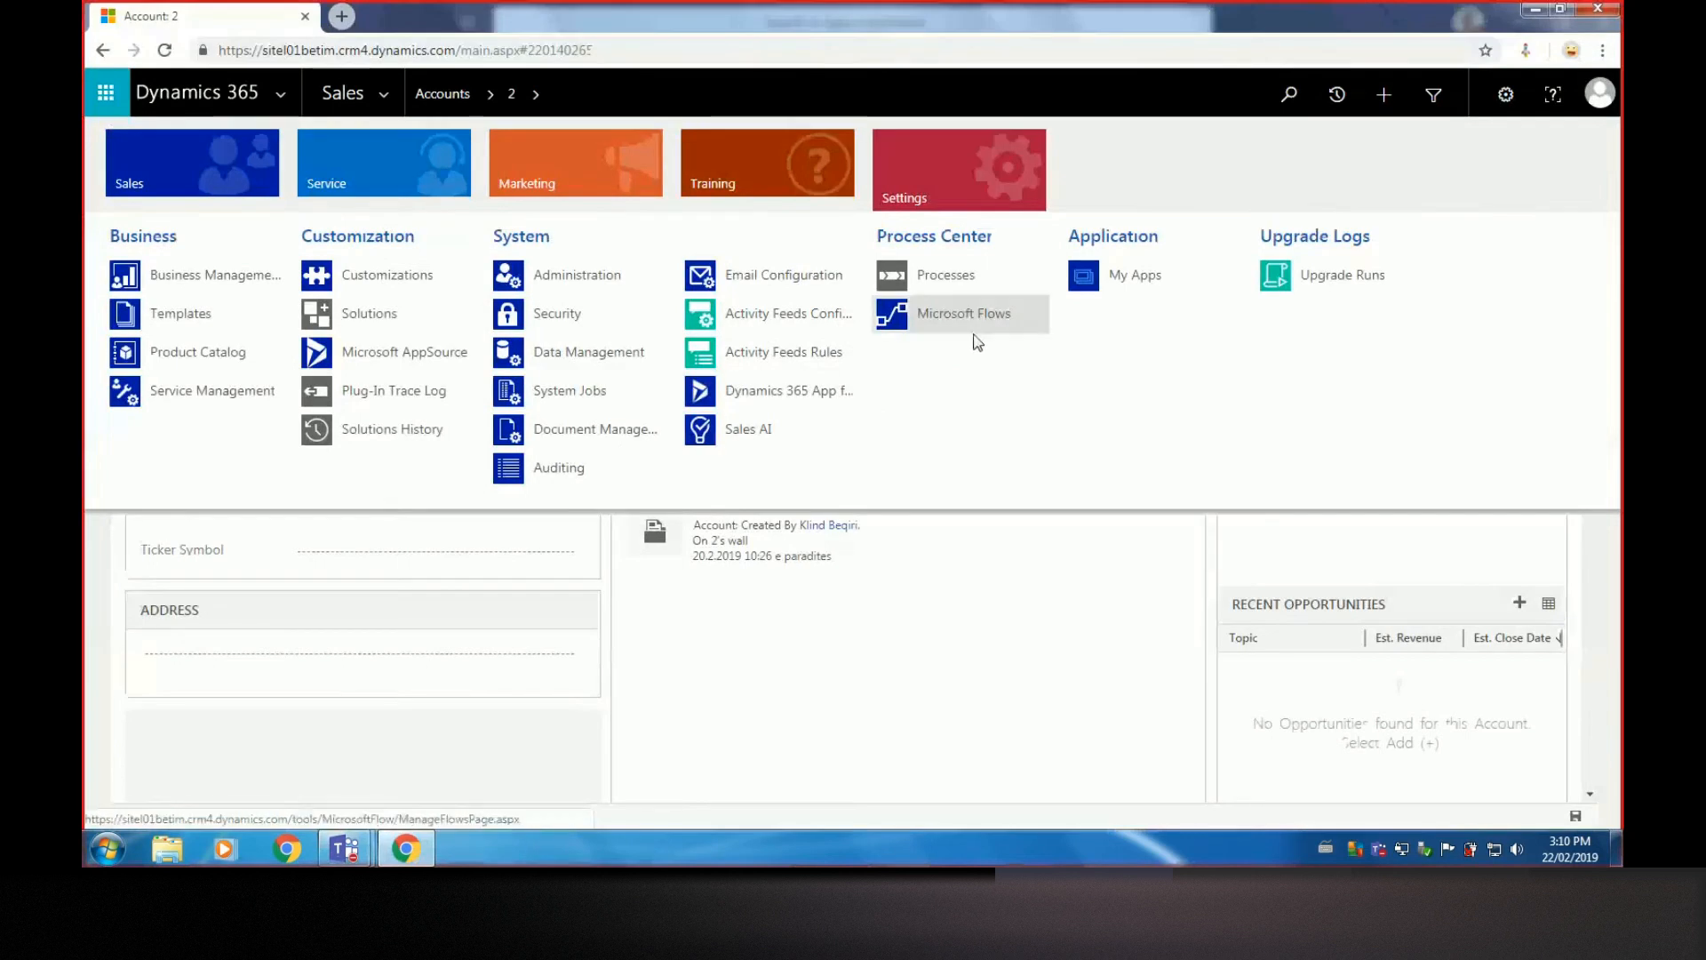
click(957, 513)
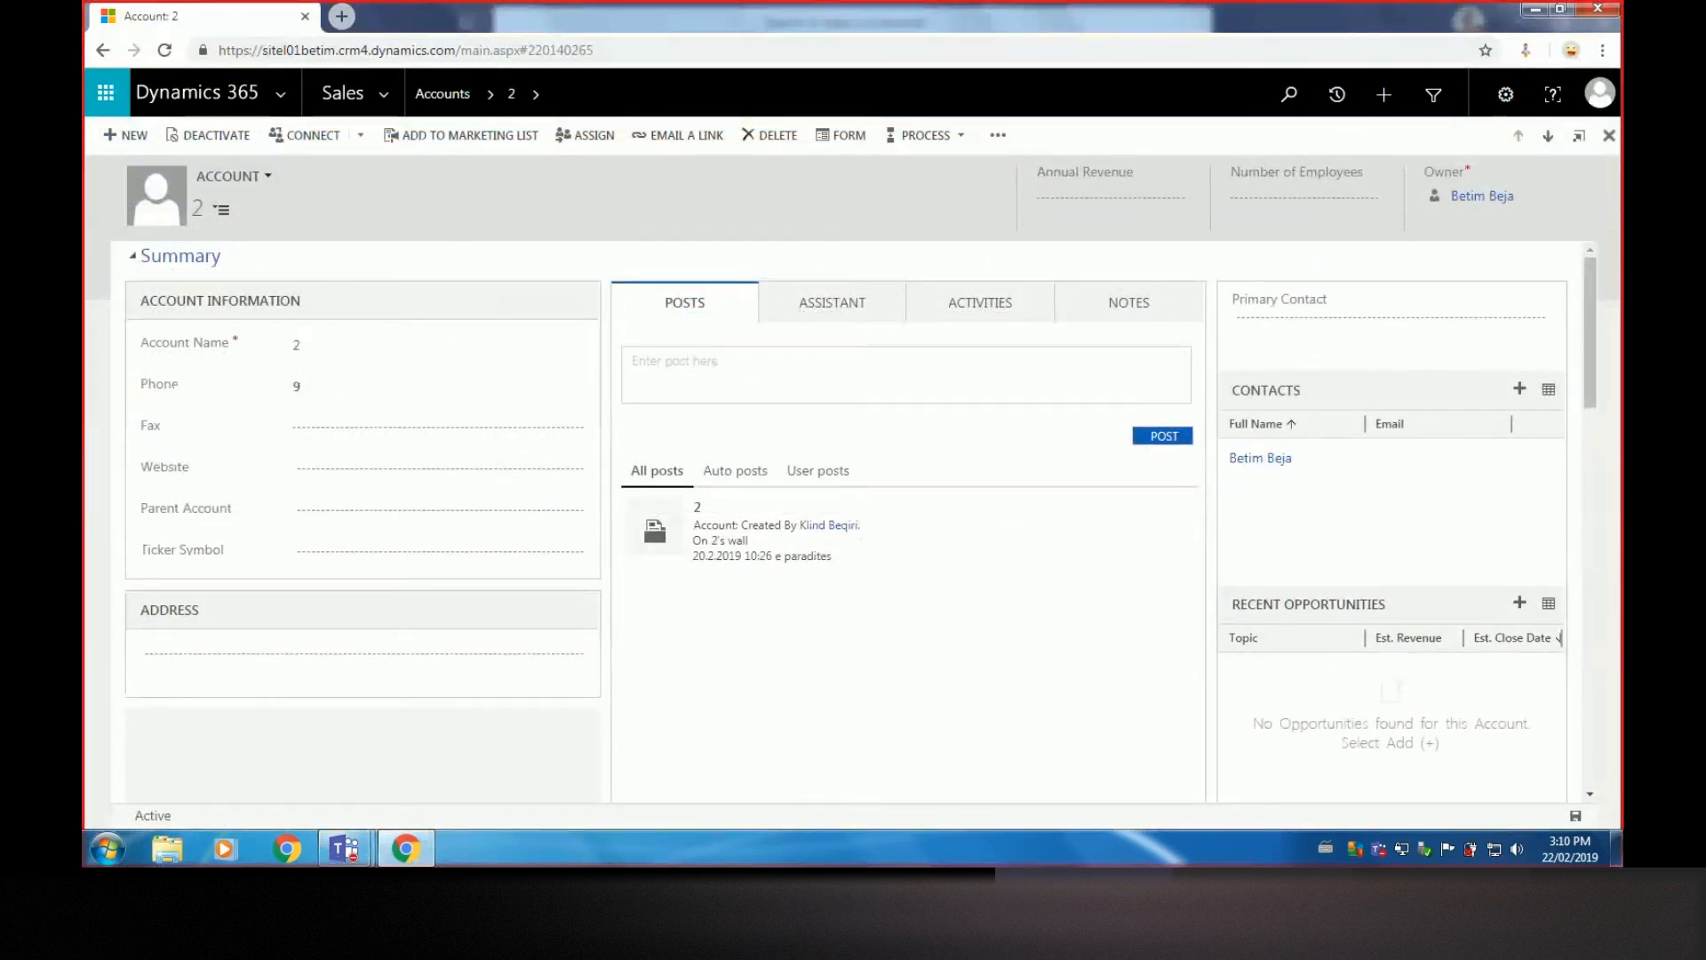
Search the computer for "xrmtoolbox" and launch the XrmToolBox application
click(107, 848)
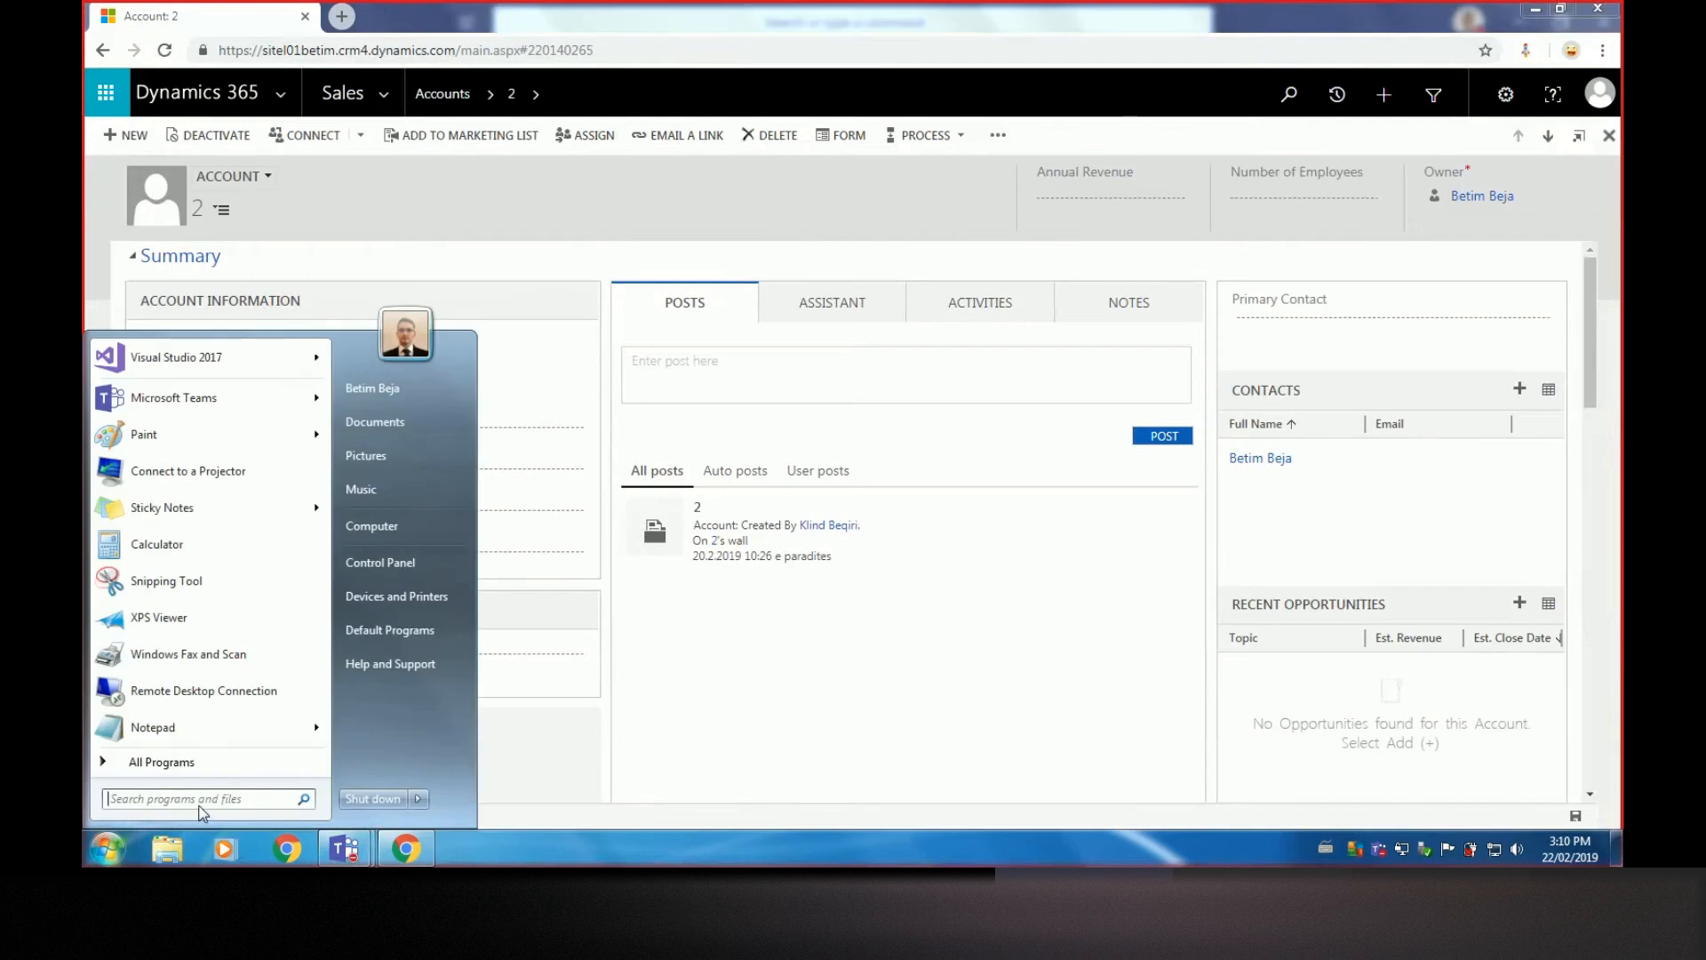
text(xrm)
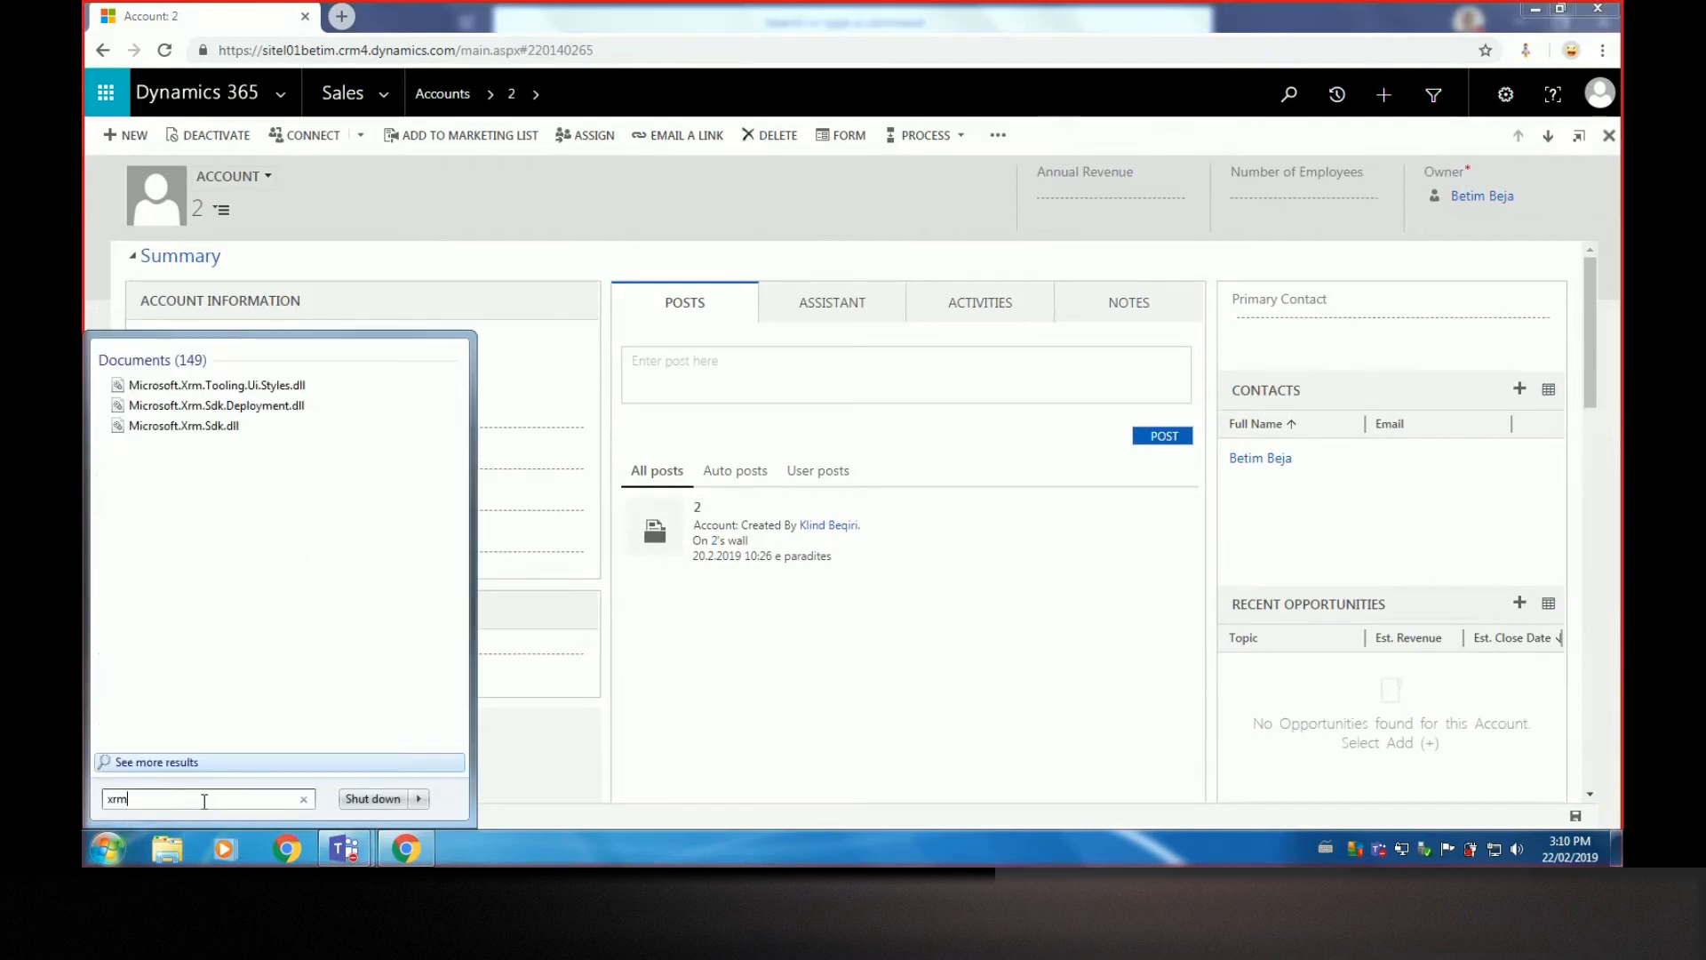
text(toolbox)
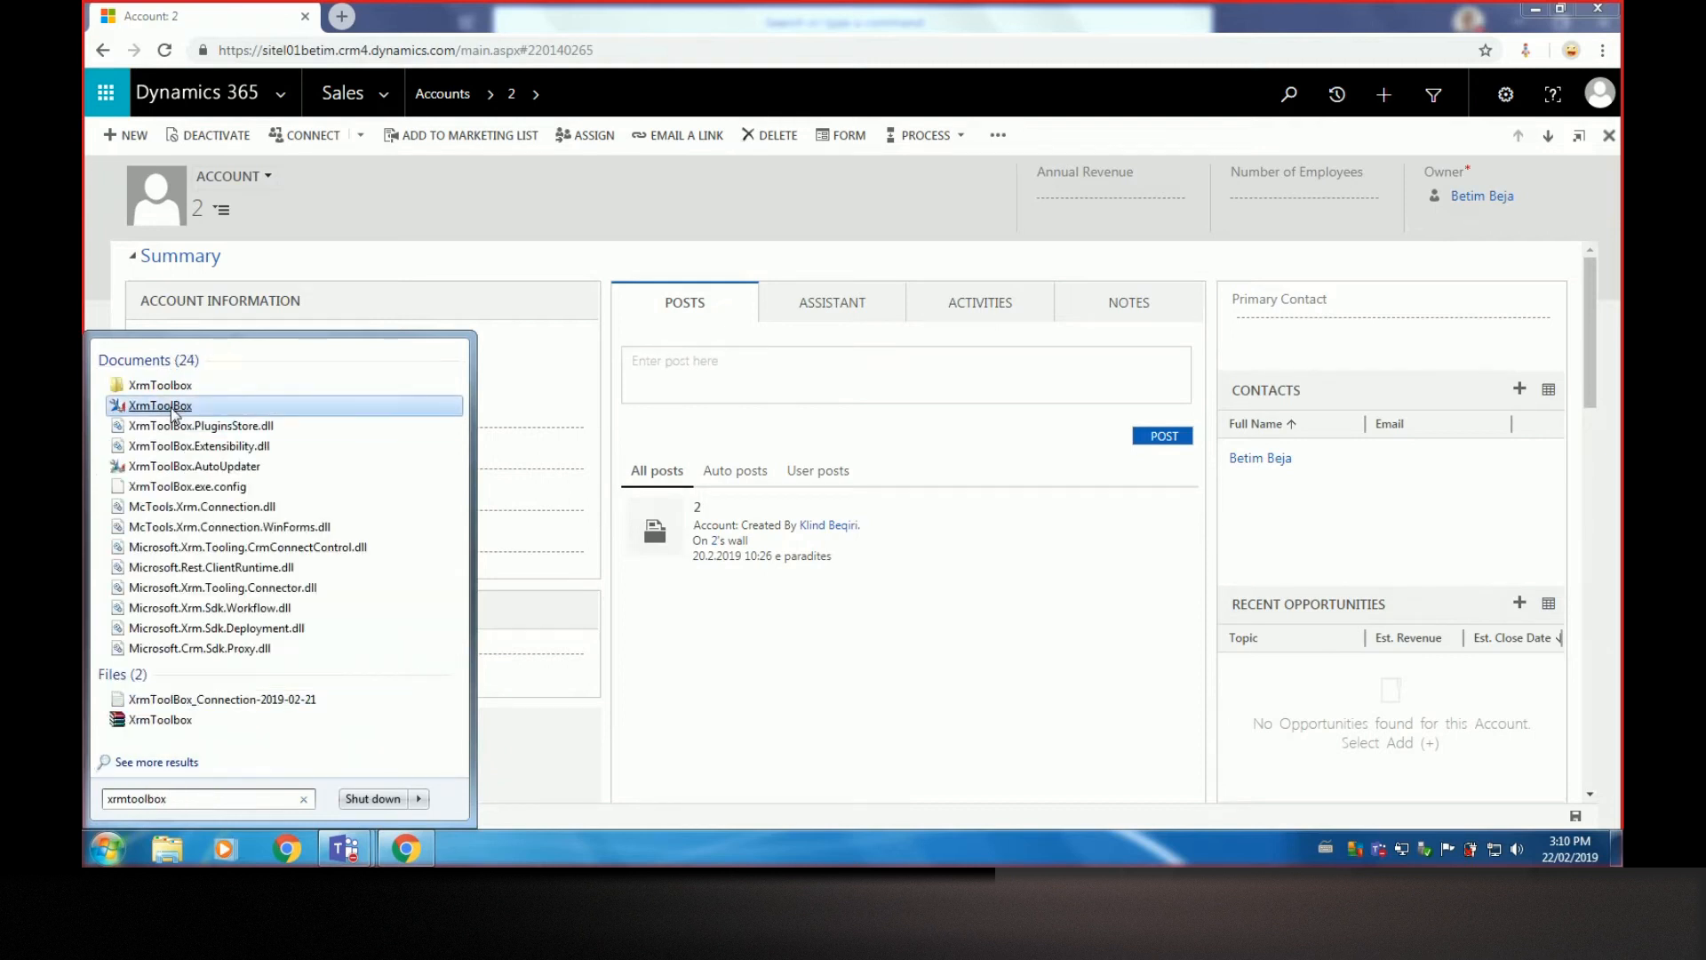
click(169, 405)
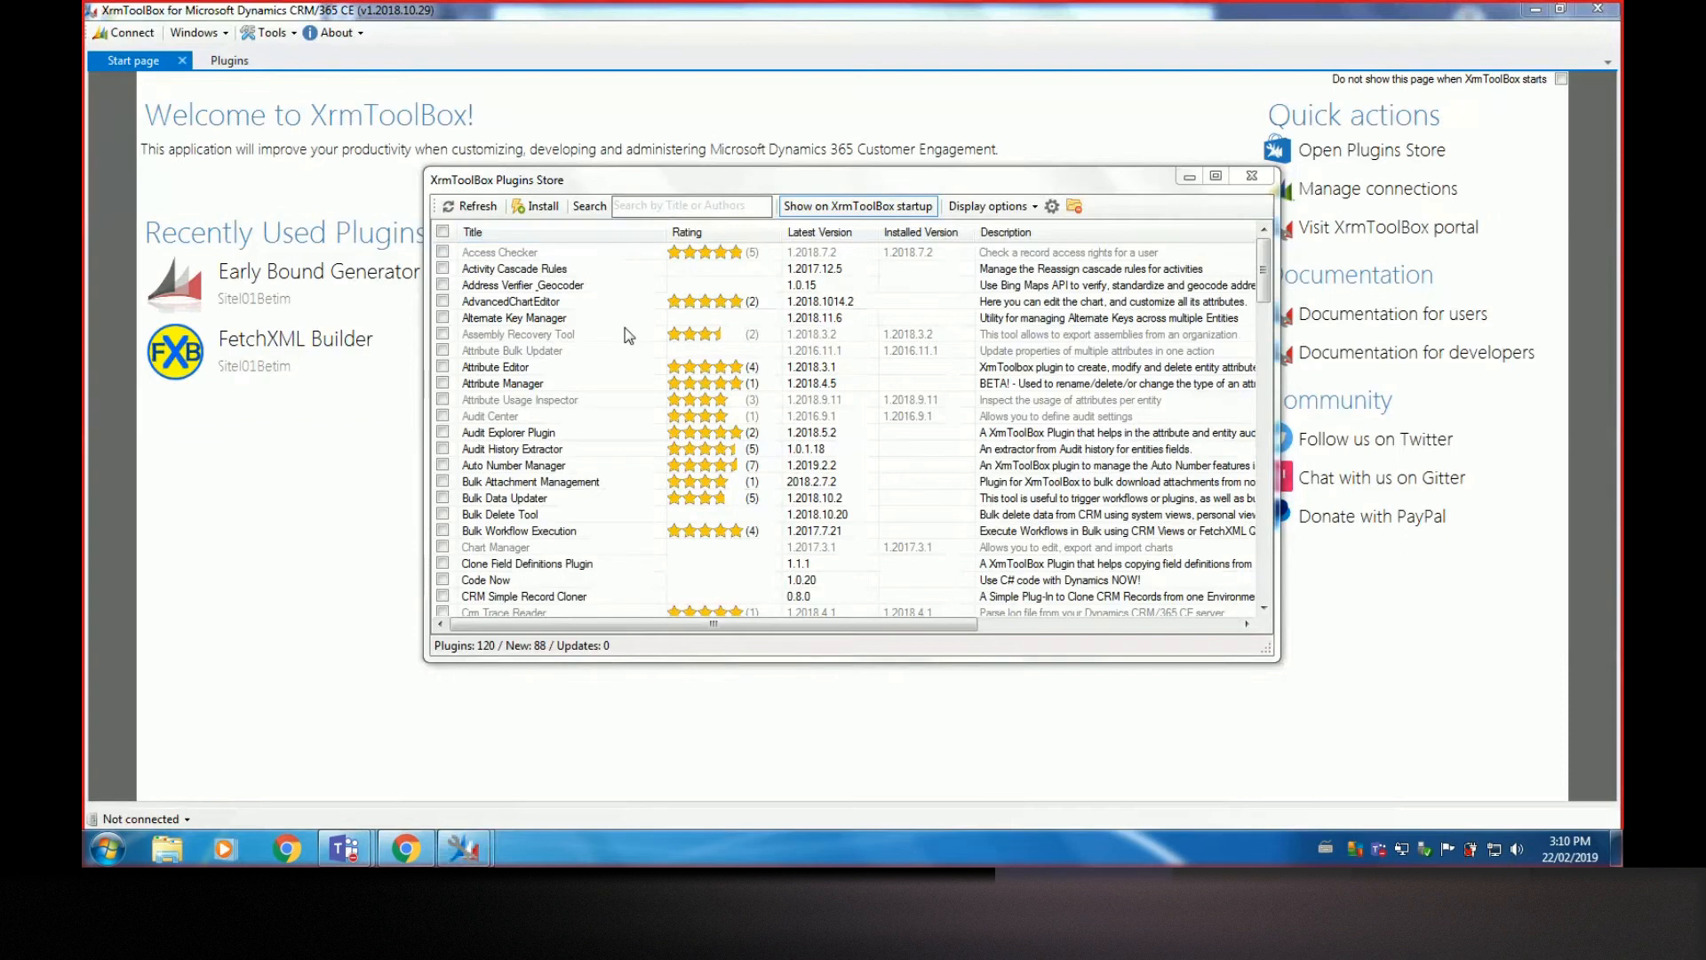
Search the XrmToolBox Plugins Store for "ribb" to find the Ribbon Workbench plugin
click(674, 205)
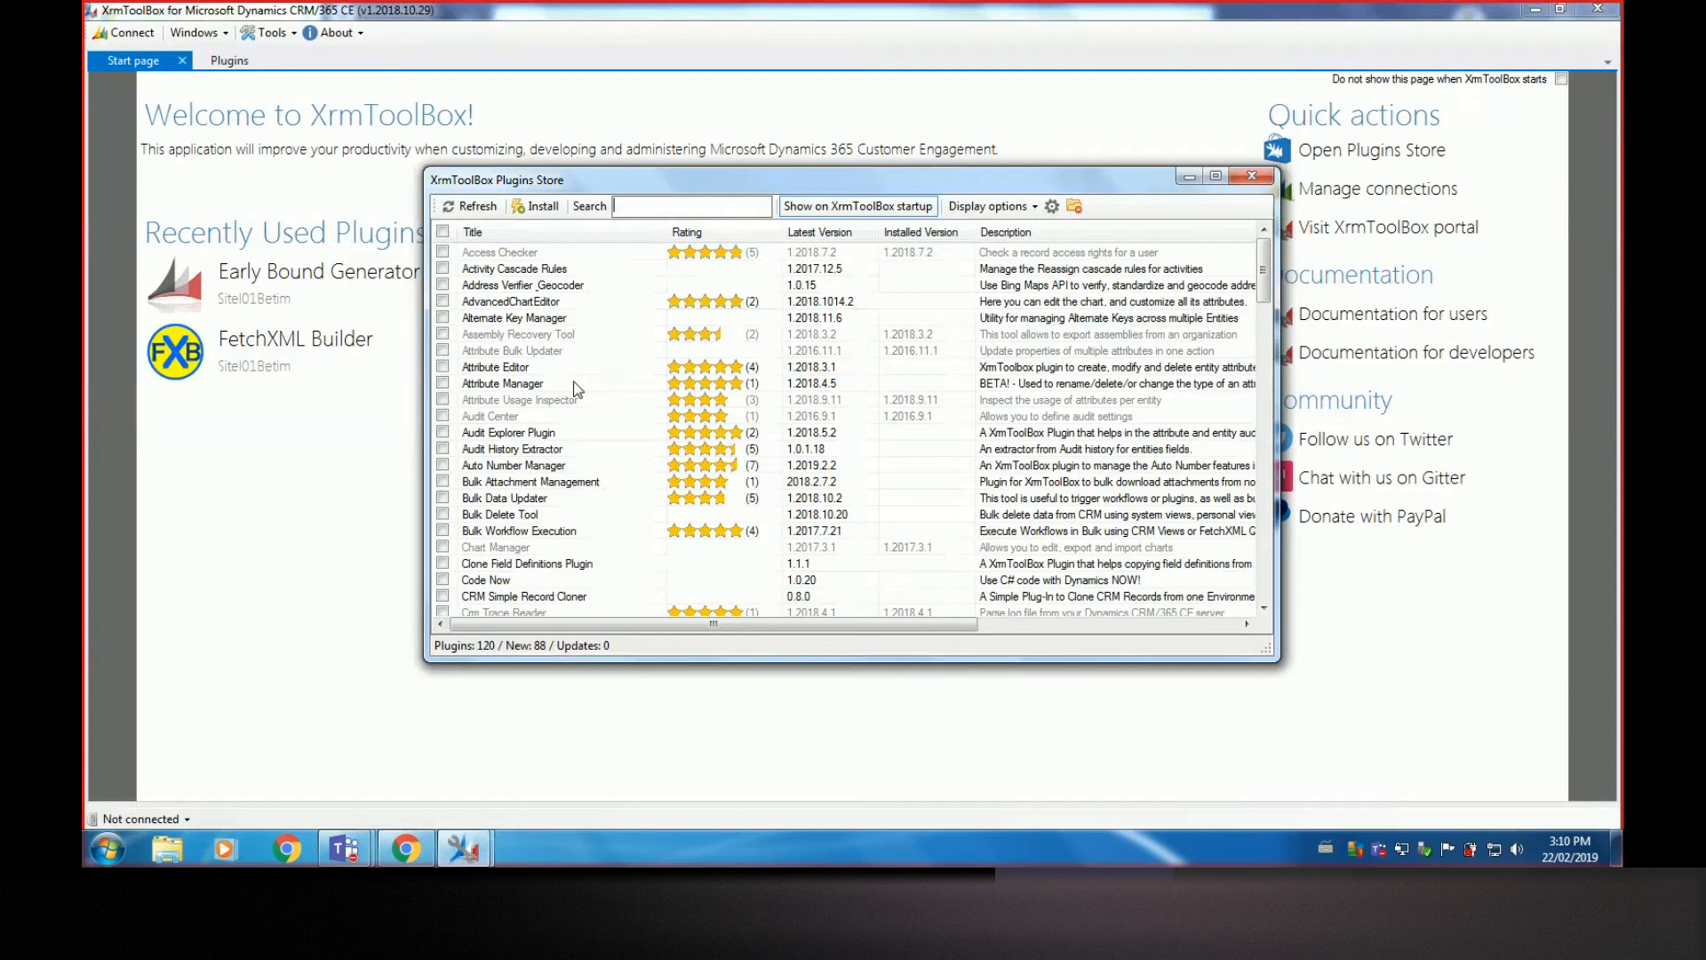
text(rib)
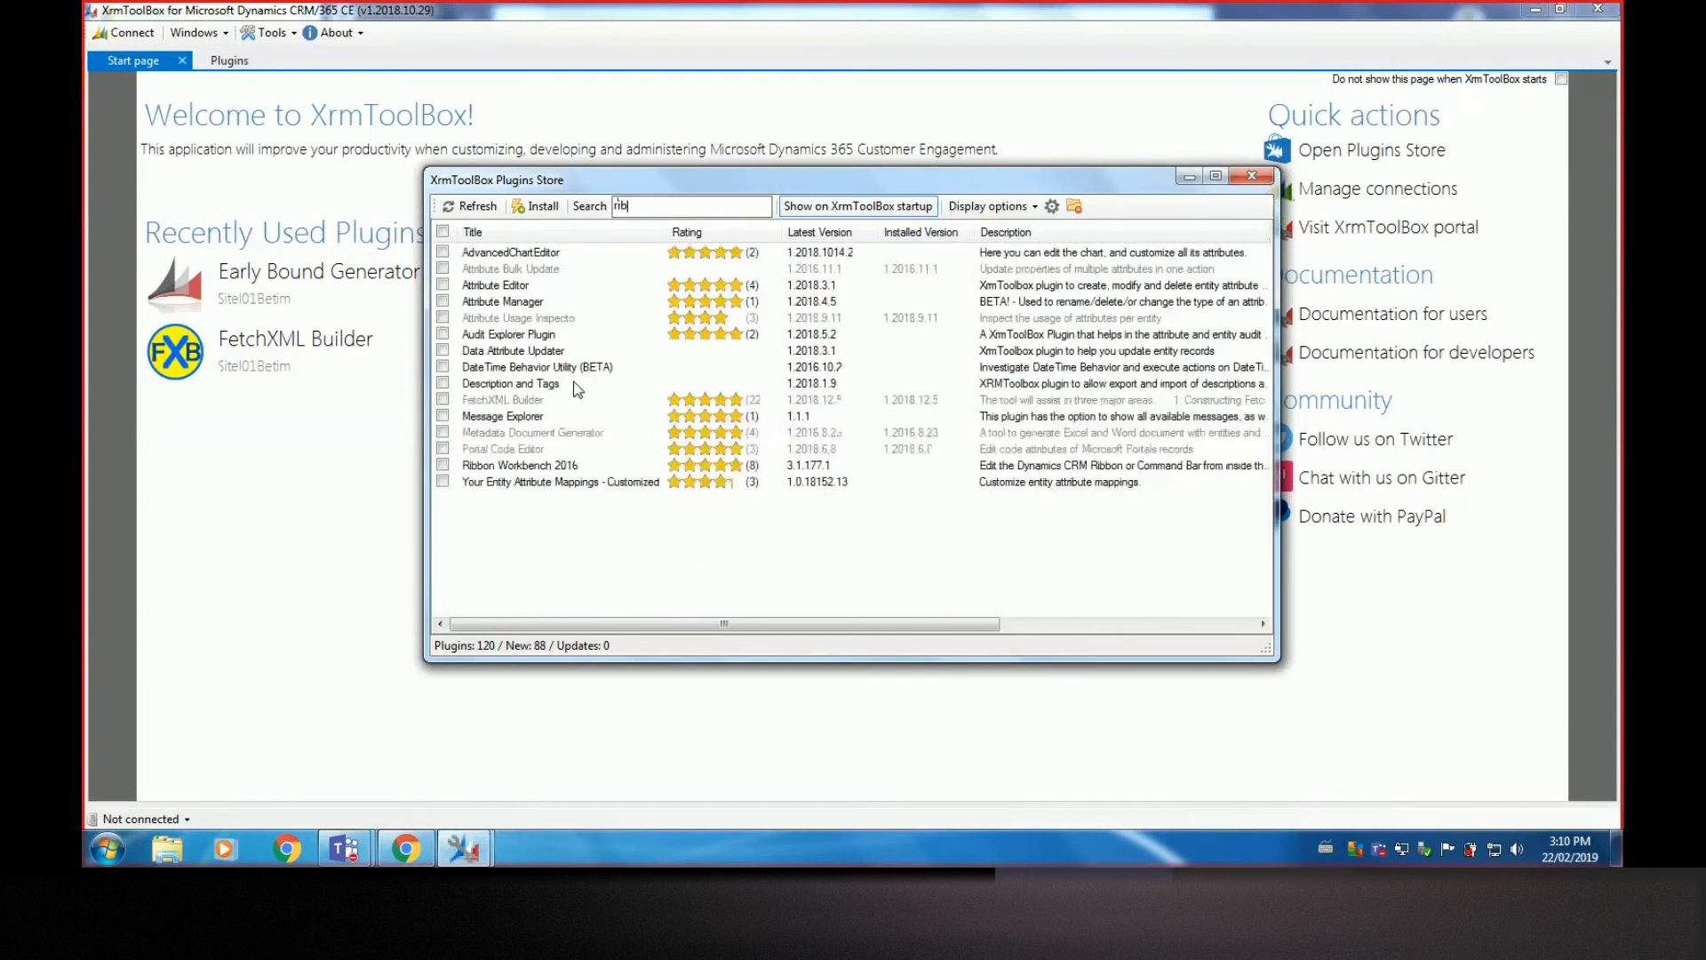
text(o)
key(BackSpace)
text(b)
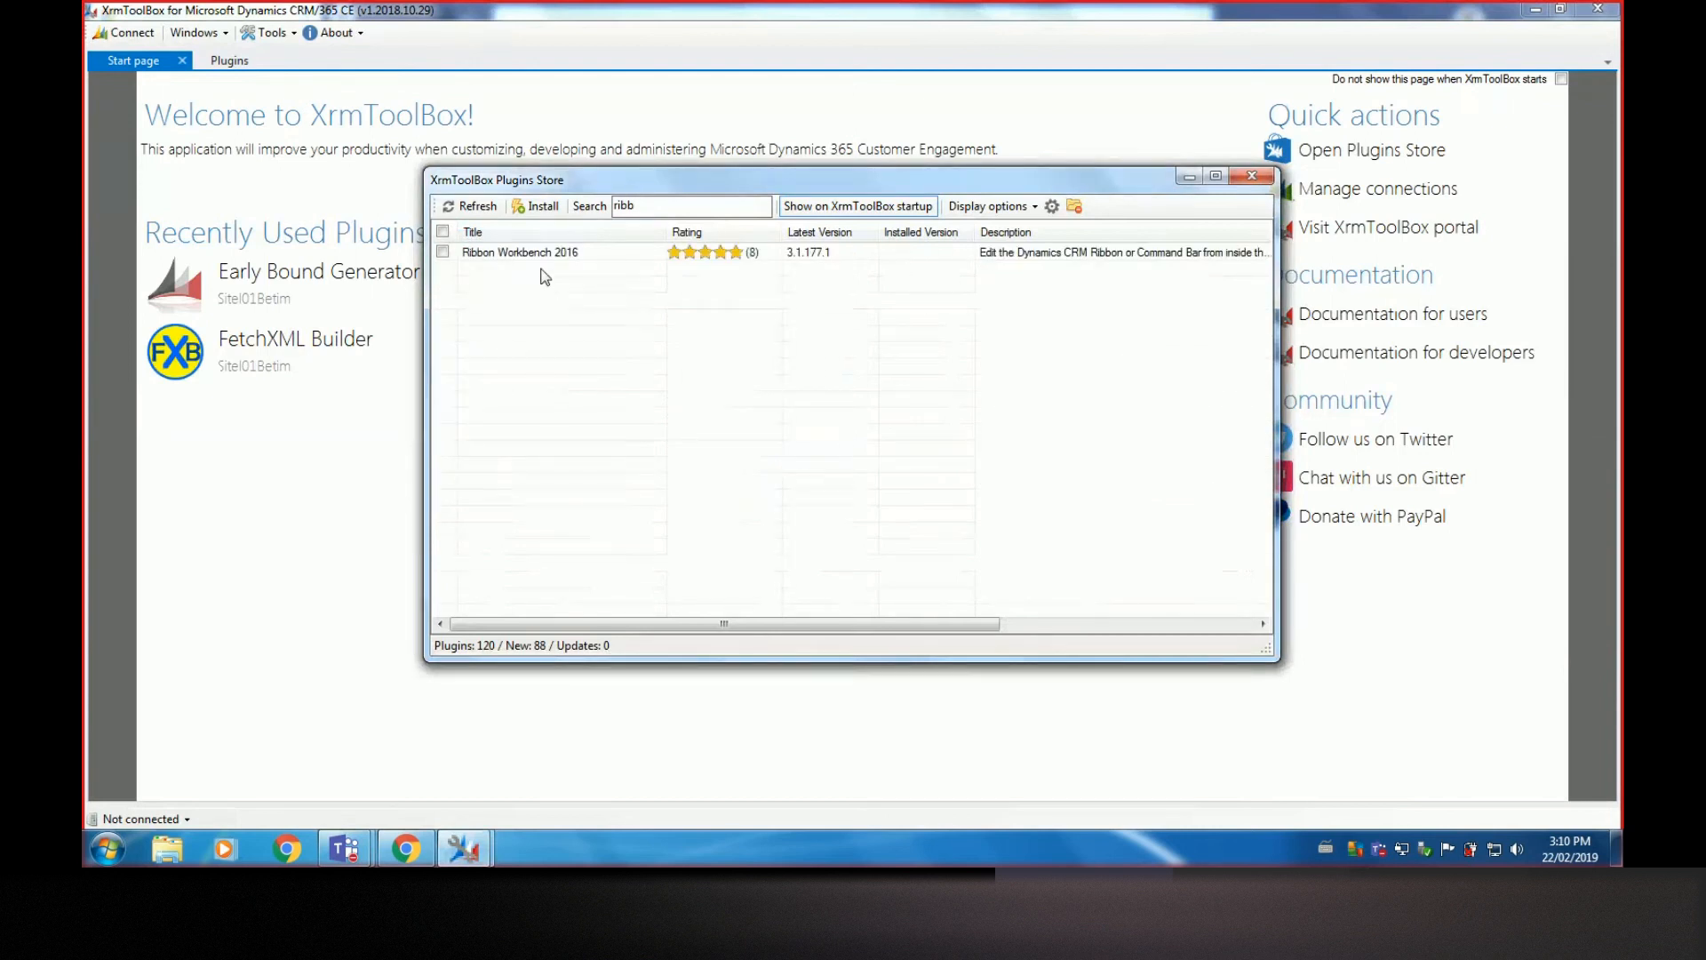
Install the Ribbon Workbench 2016 plugin and close the Plugins Store
click(444, 253)
click(537, 206)
click(896, 633)
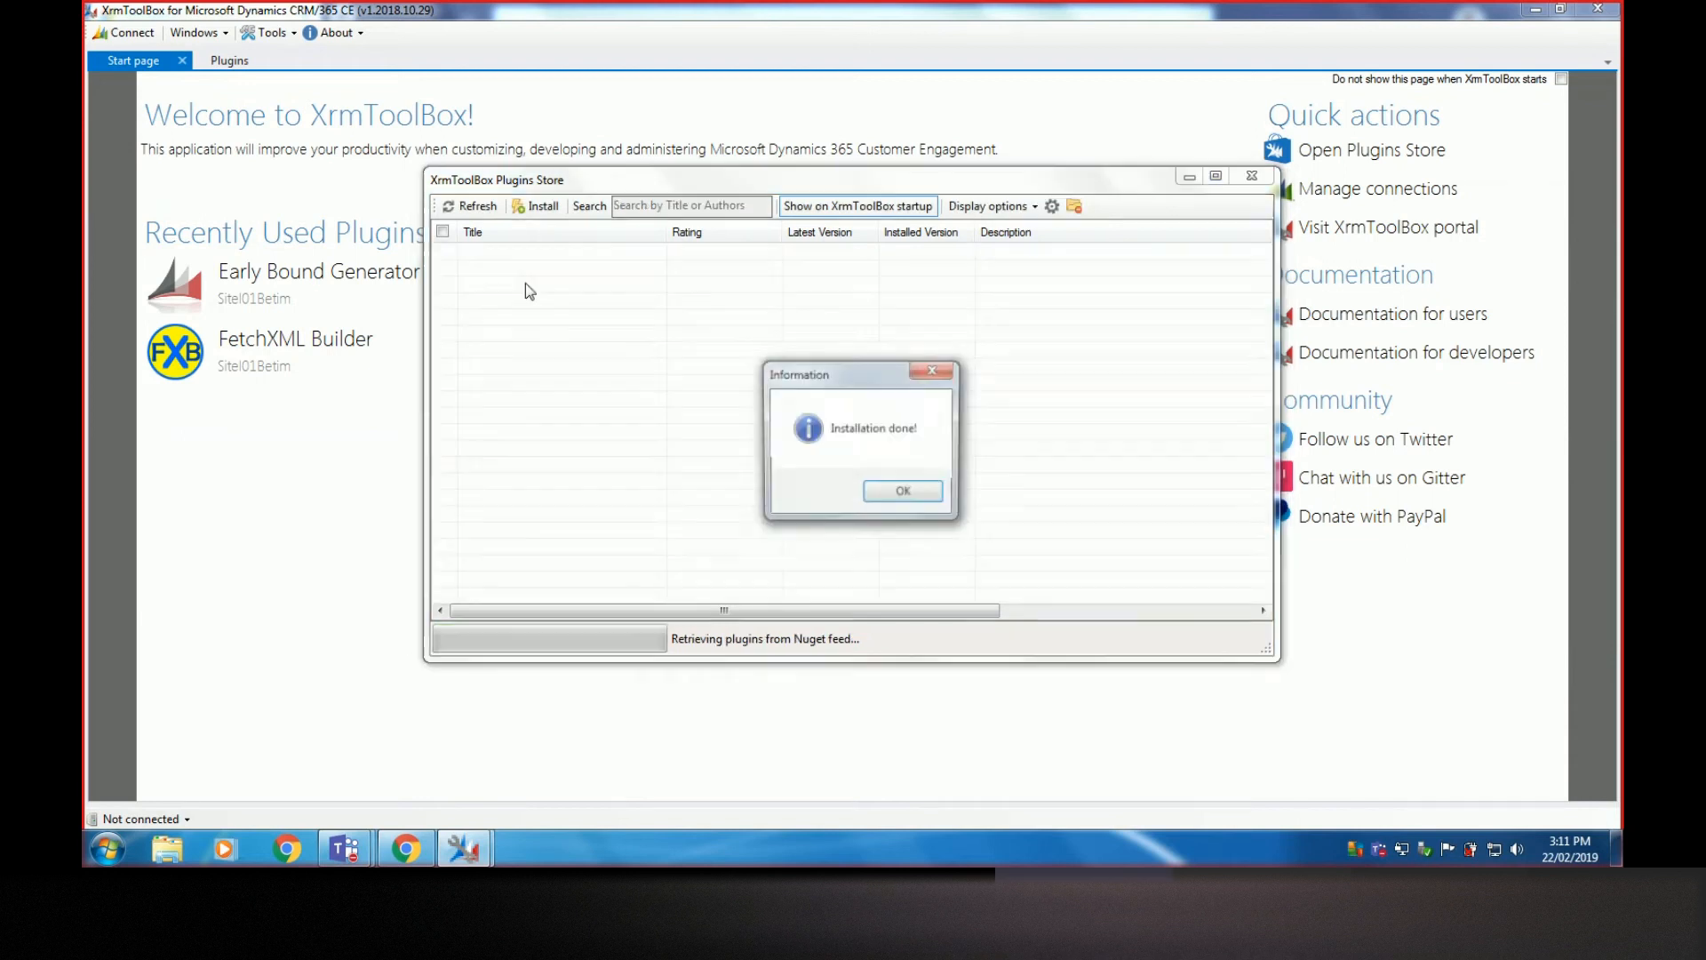
click(904, 493)
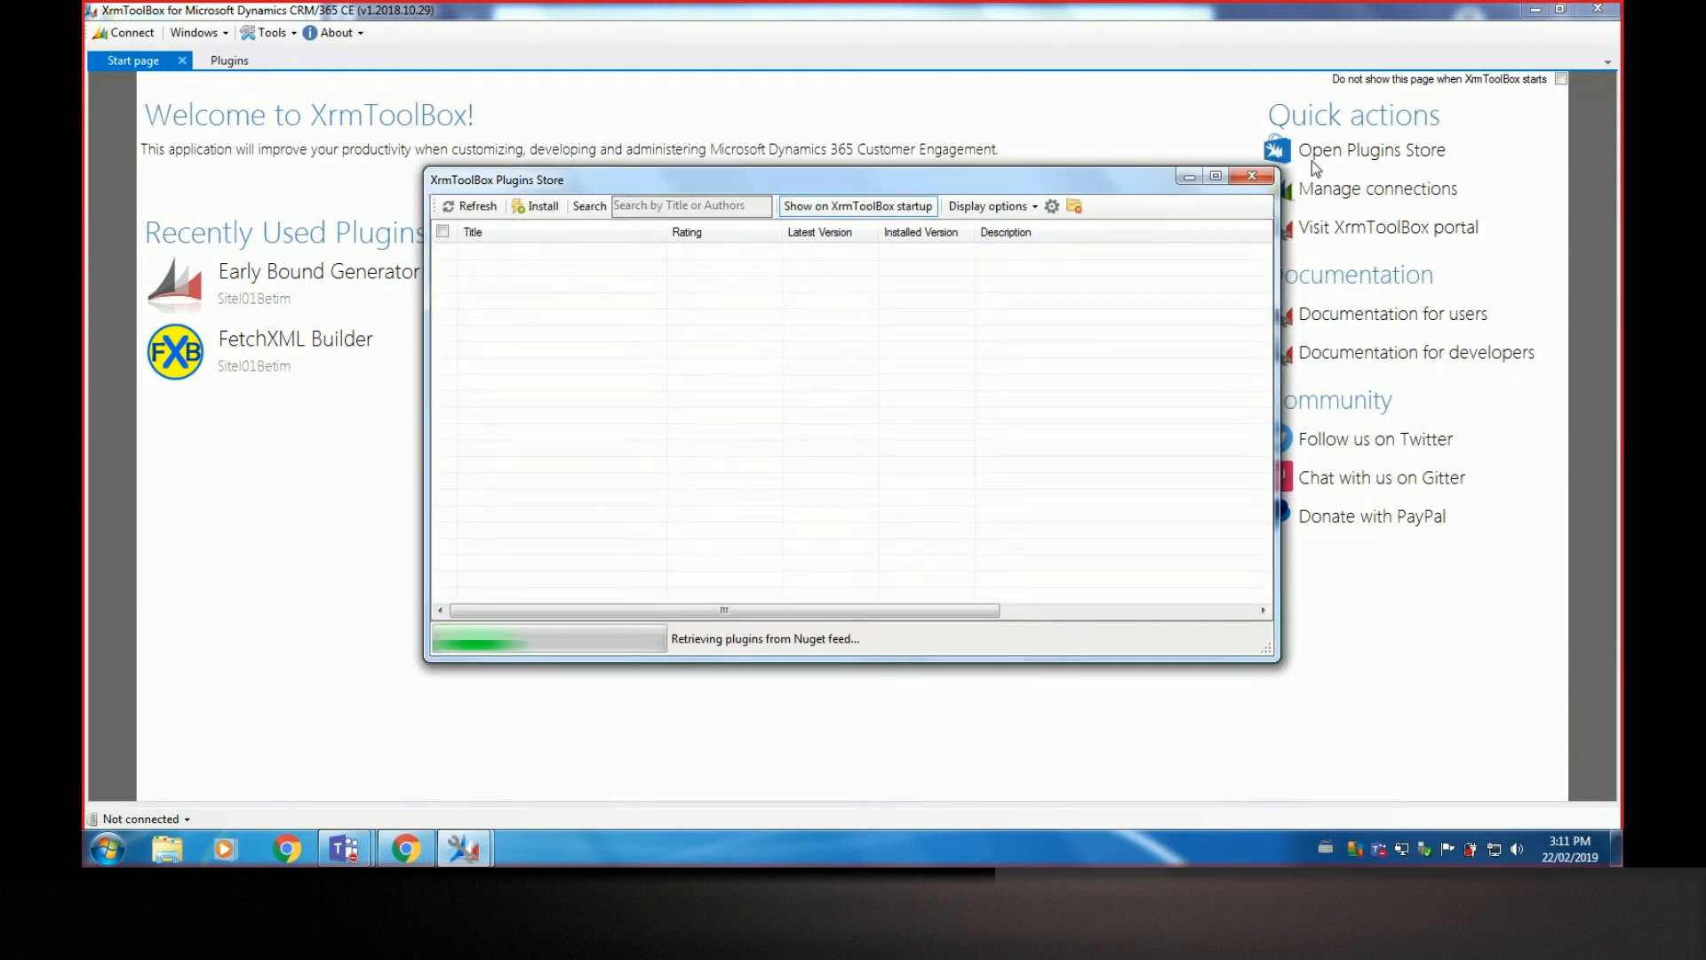
click(1252, 176)
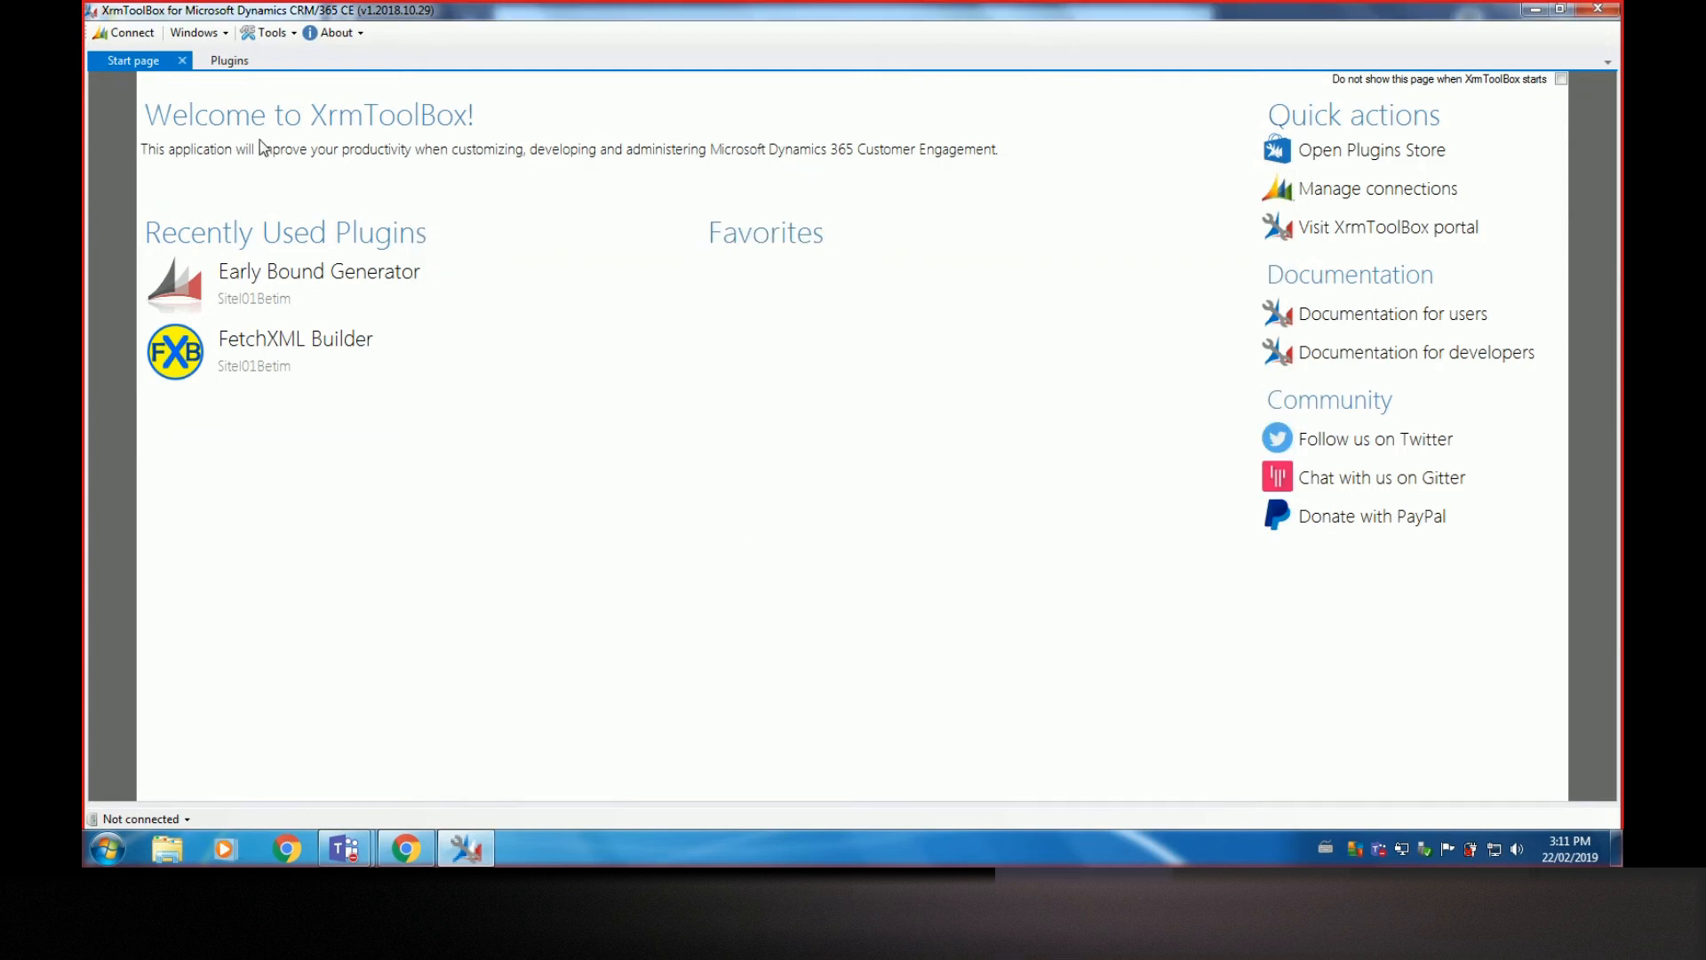
Connect XrmToolBox to the first saved Dynamics 365 organization in the connection list
click(153, 820)
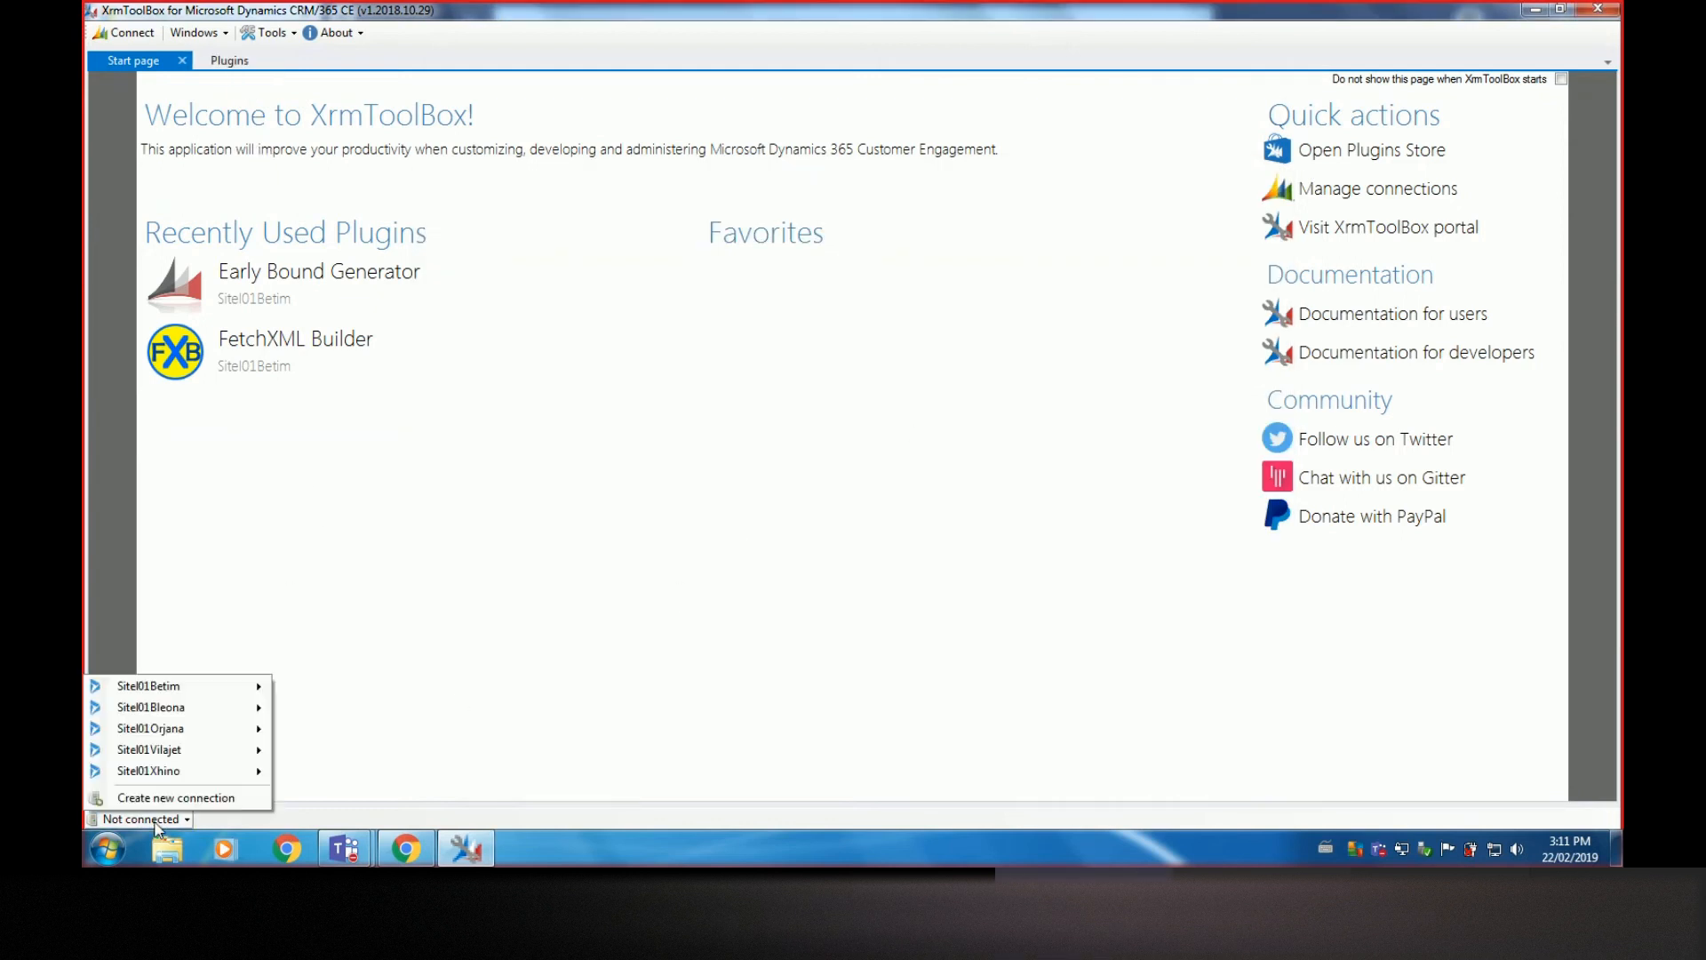
mouse_move(238, 693)
click(311, 687)
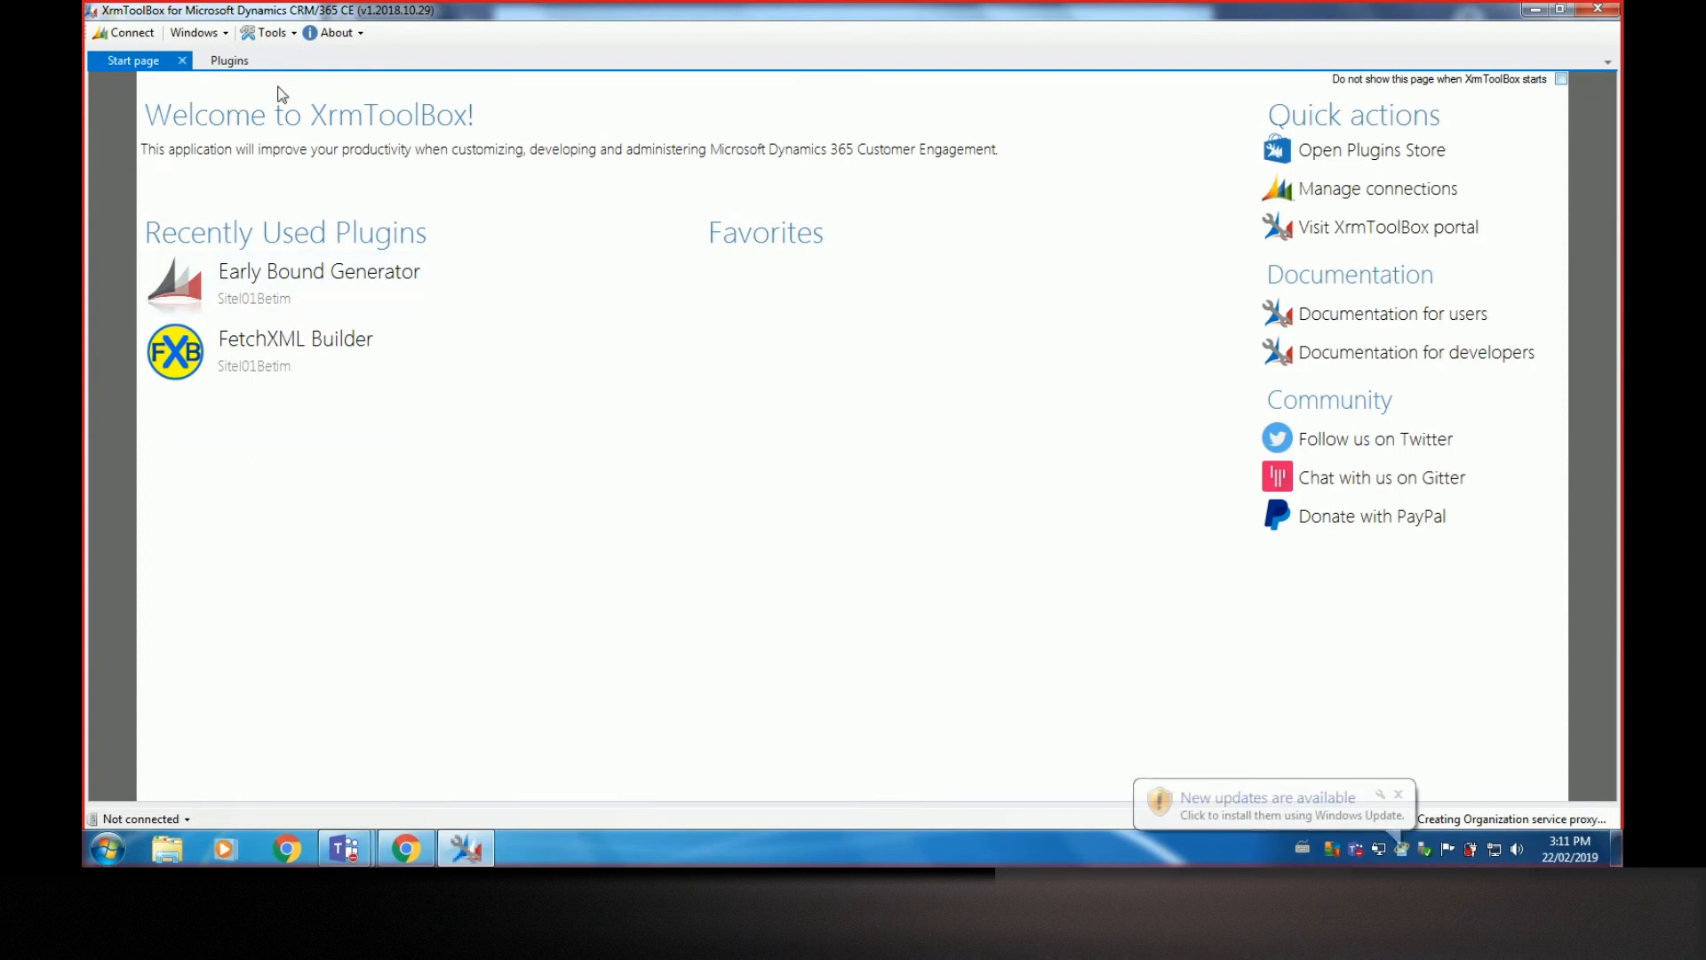
Filter the installed plugins by "rib" and launch Ribbon Workbench 2016
click(237, 64)
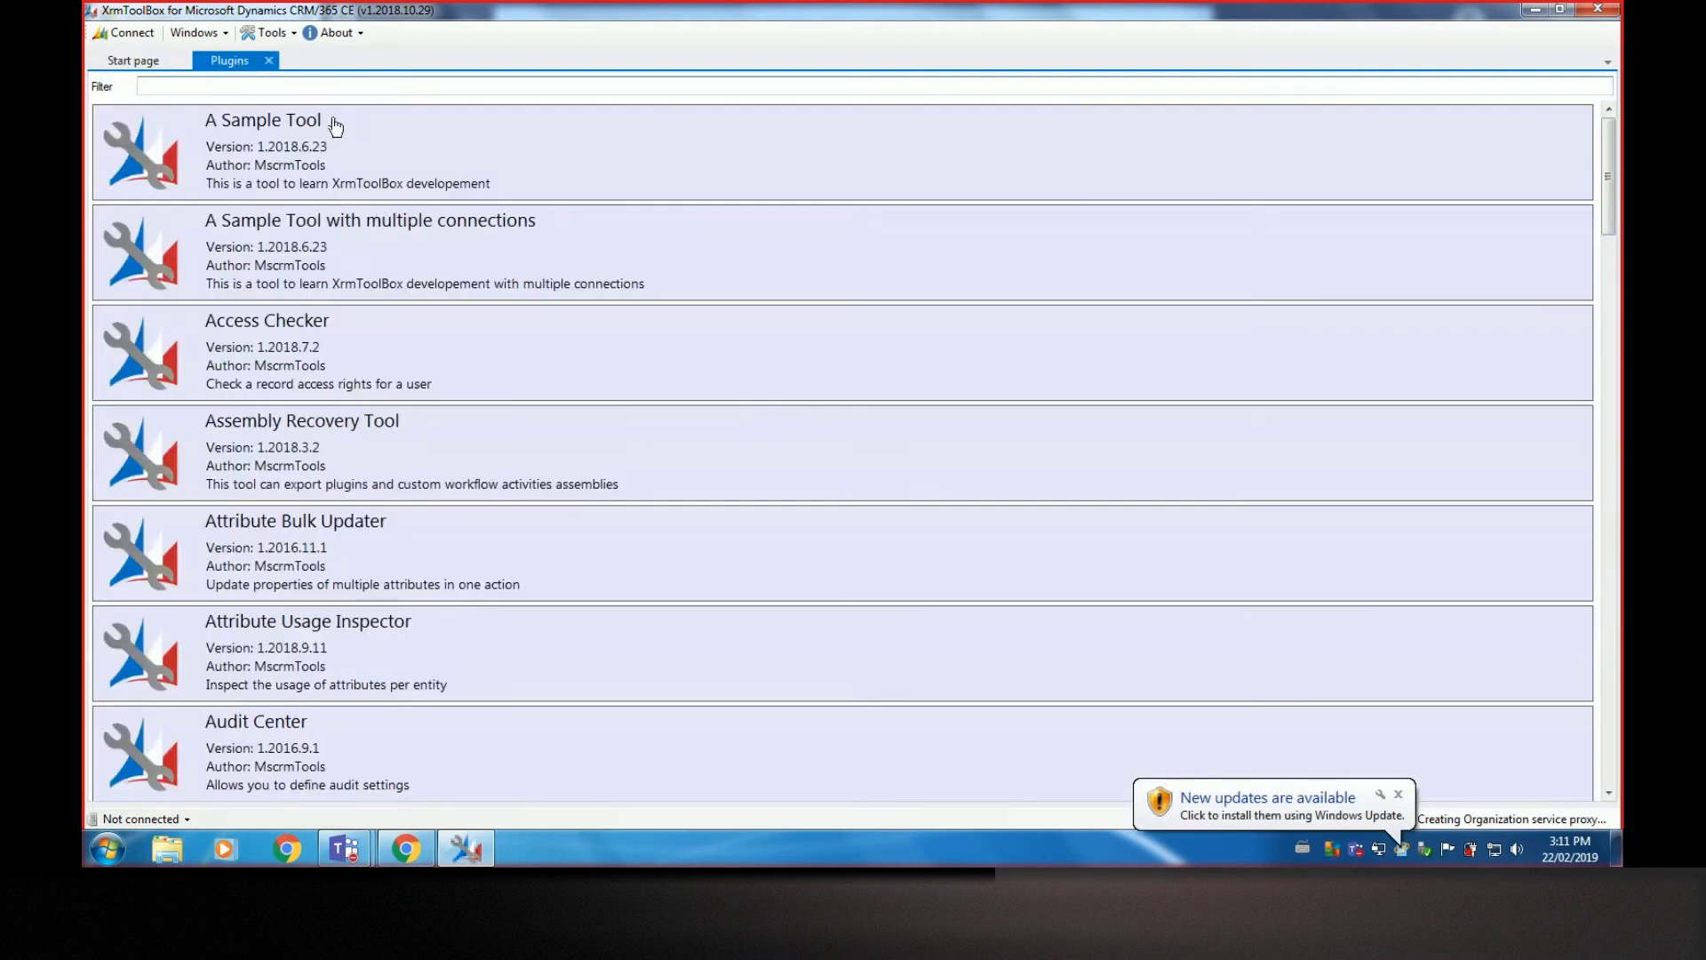
text(rib)
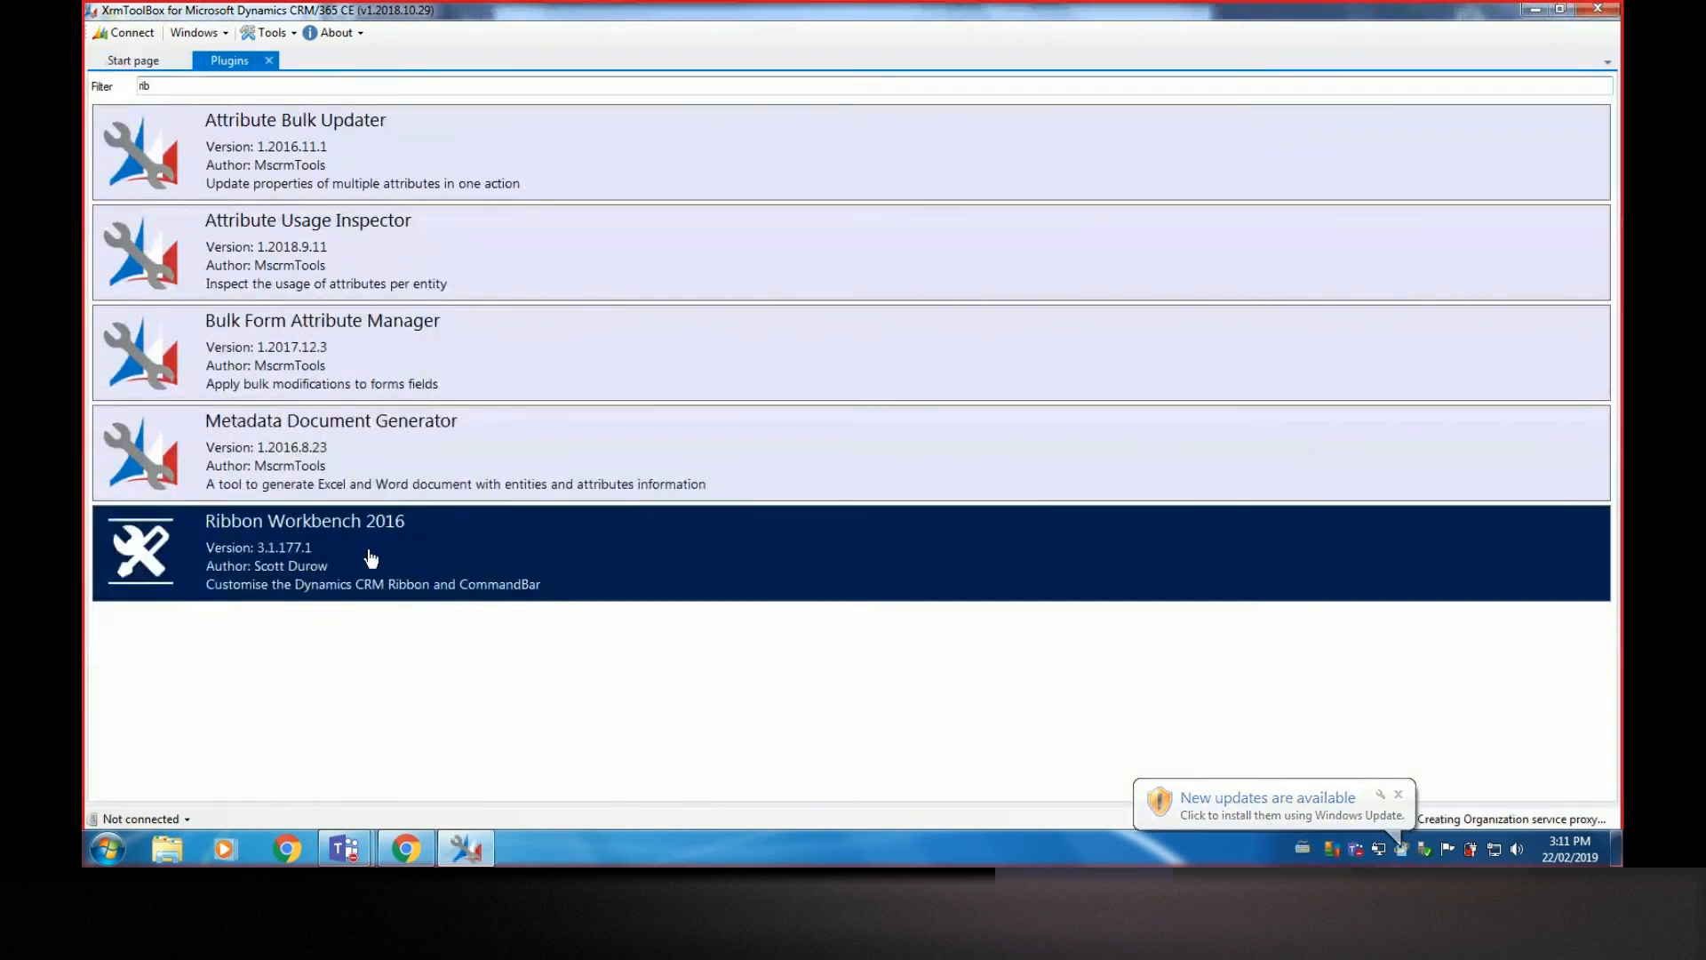
double_click(369, 560)
Connect Ribbon Workbench to the first saved organization and select the last solution in the Load Solution list
click(804, 494)
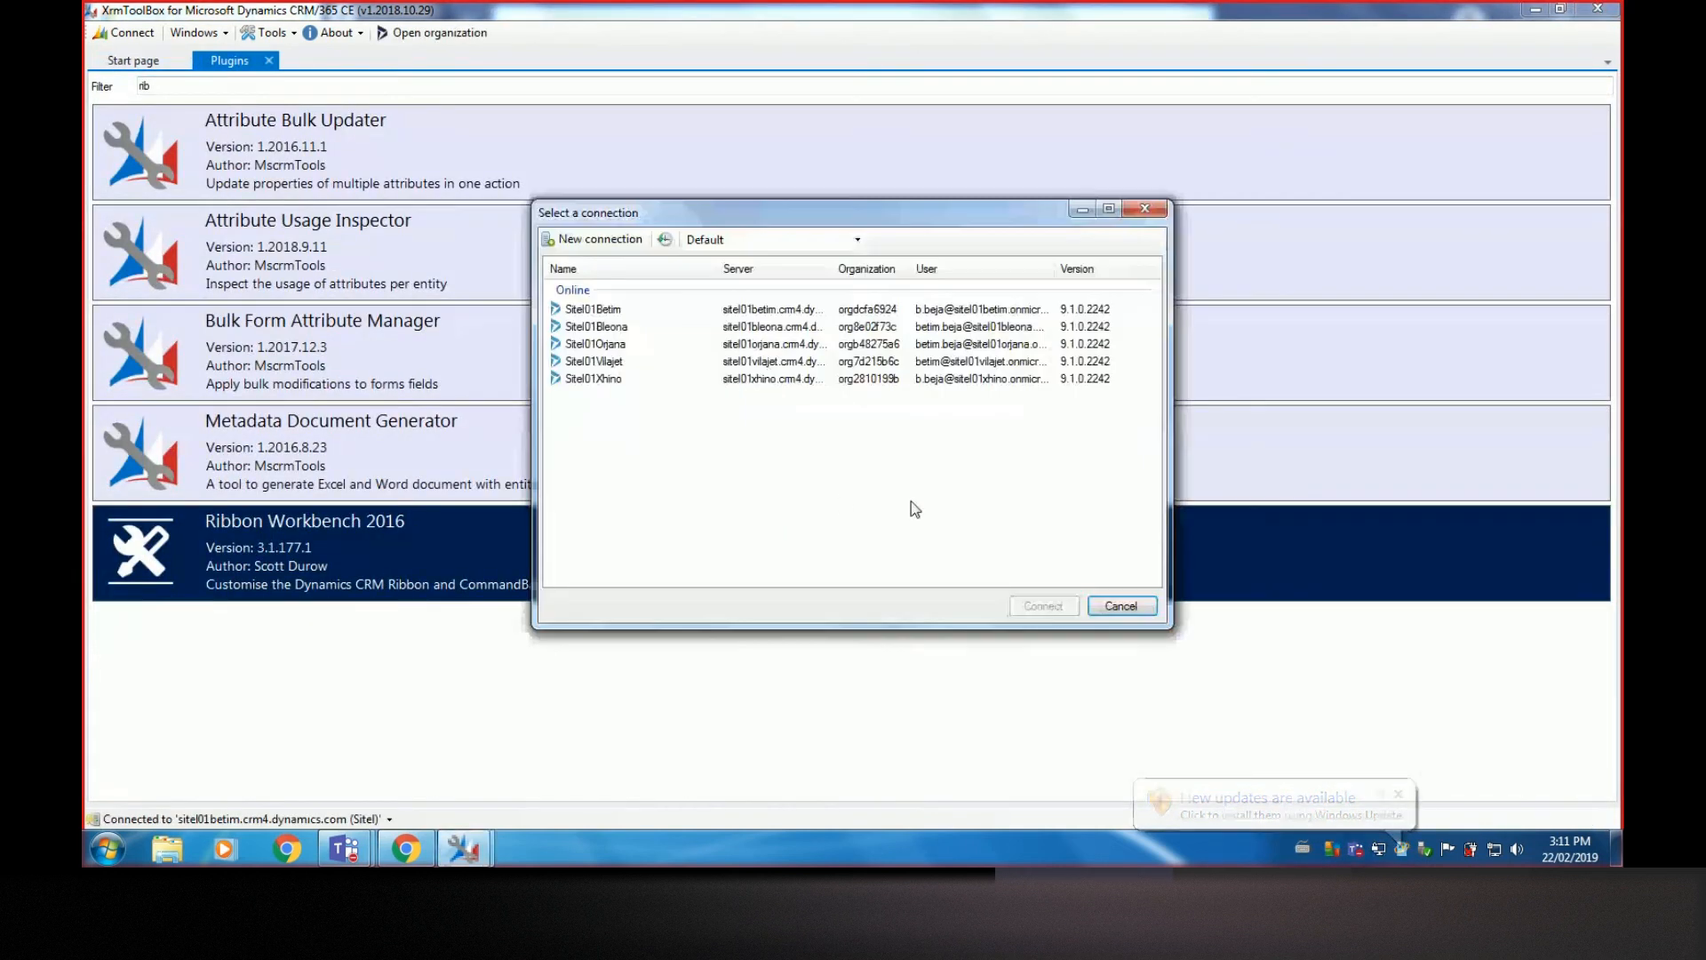
click(628, 304)
click(1044, 606)
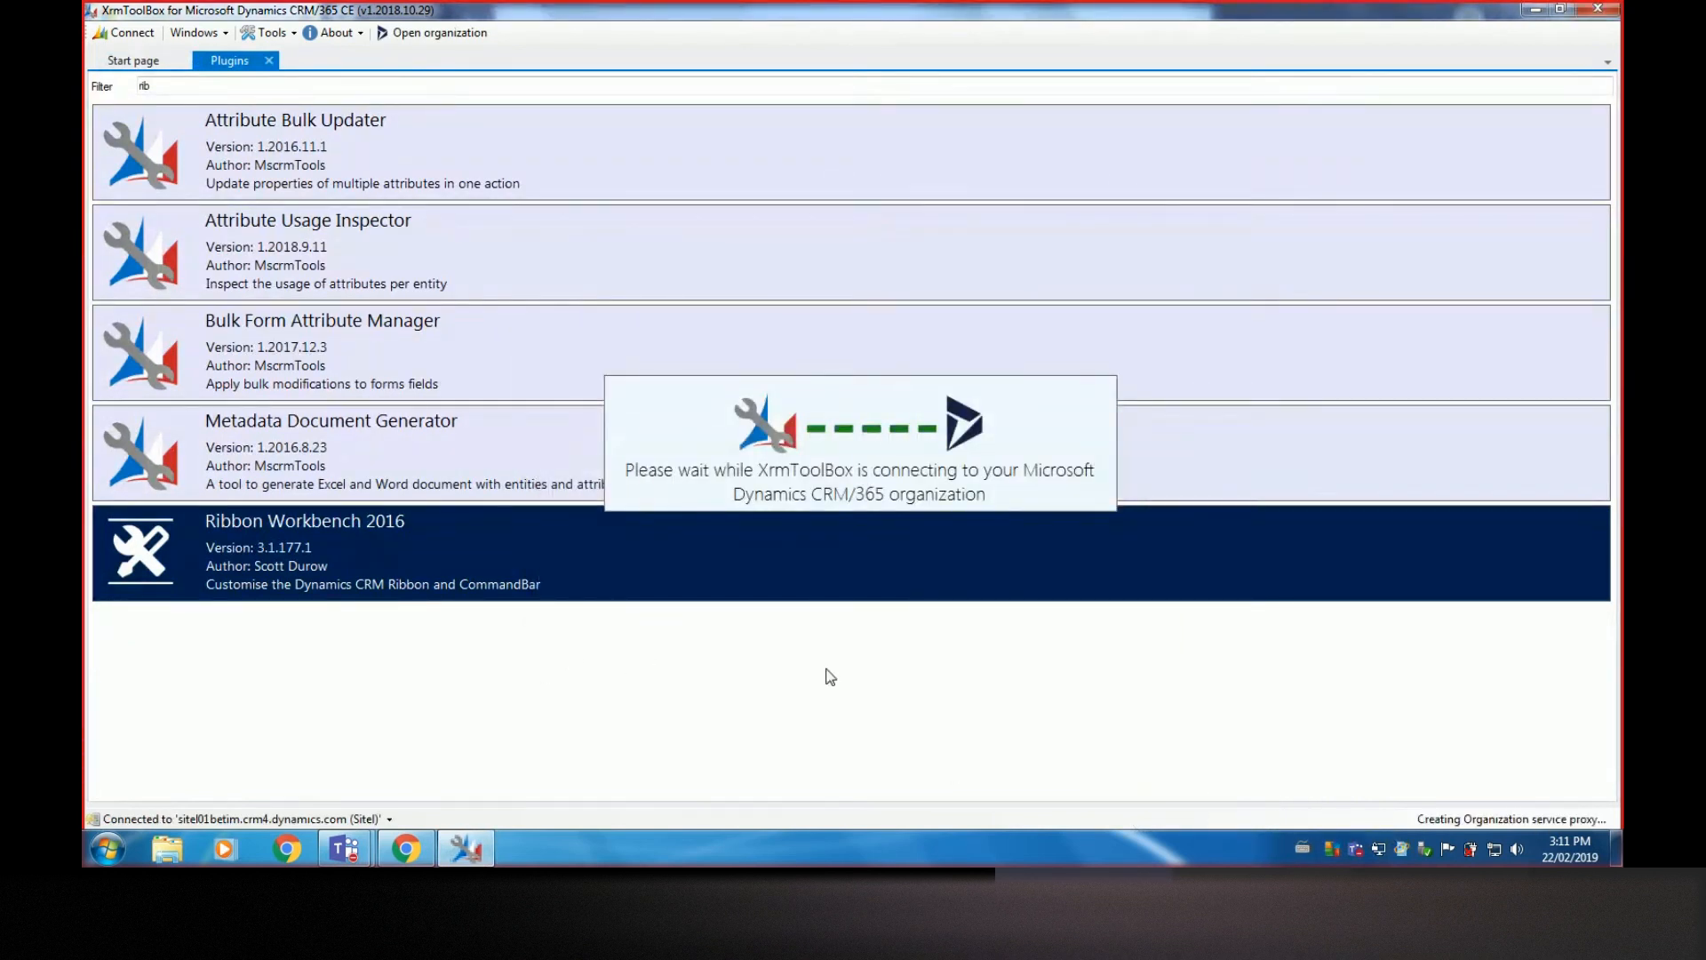
click(673, 558)
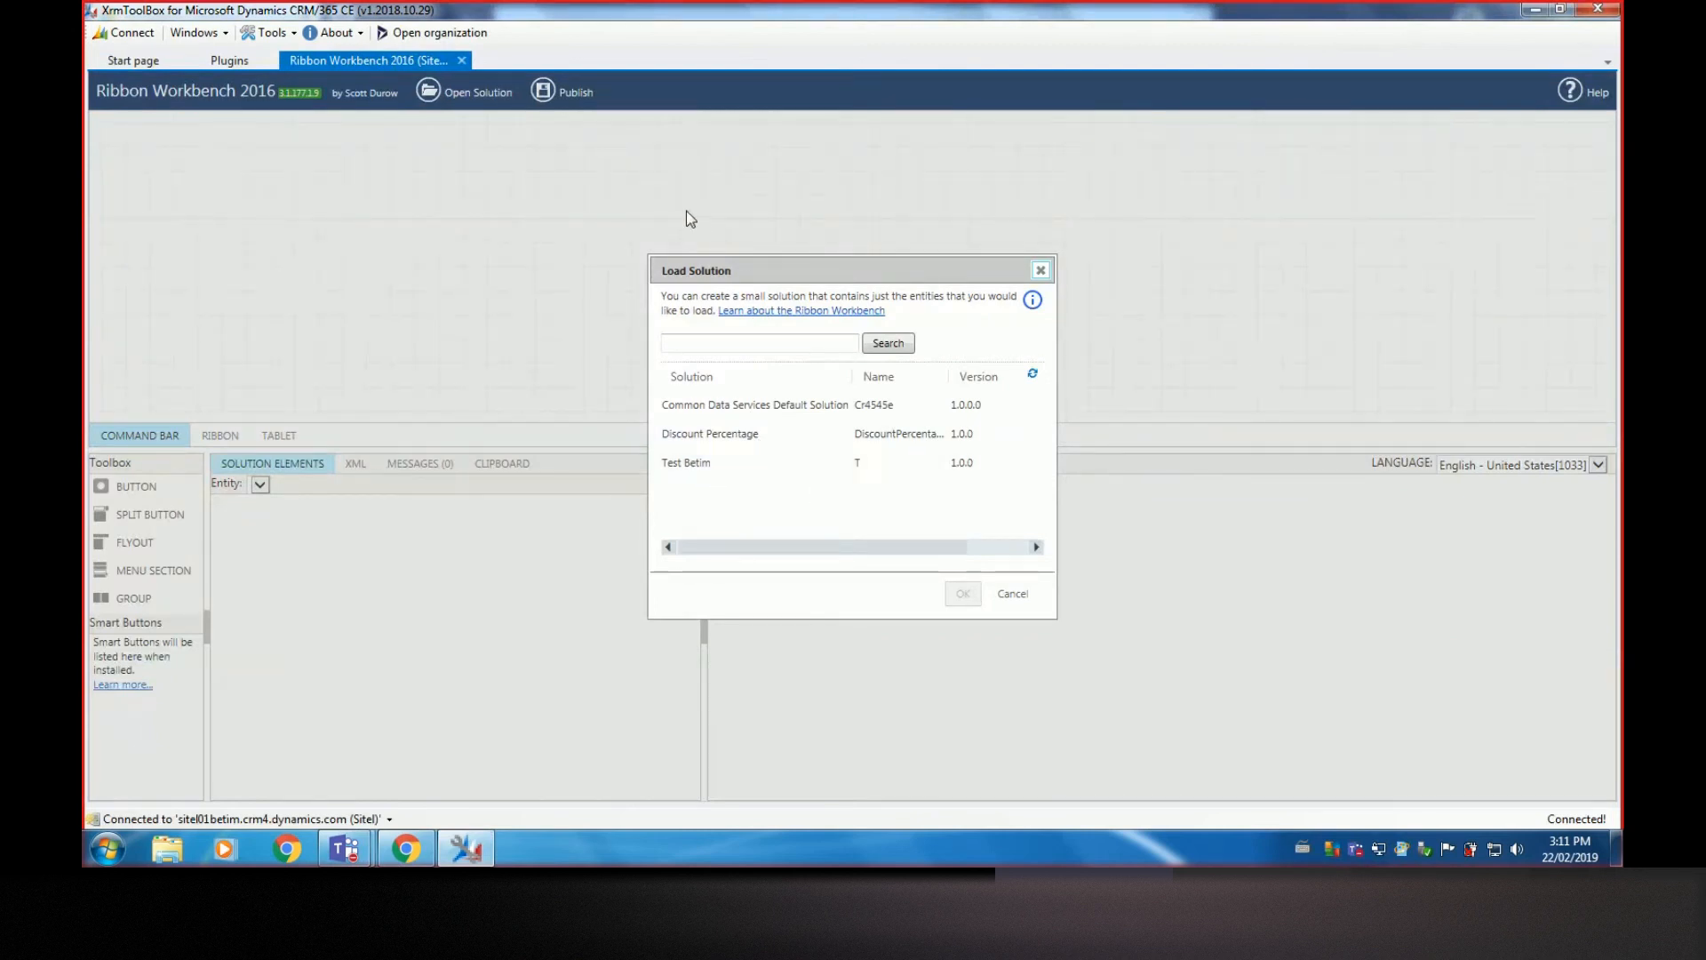
click(754, 439)
click(731, 466)
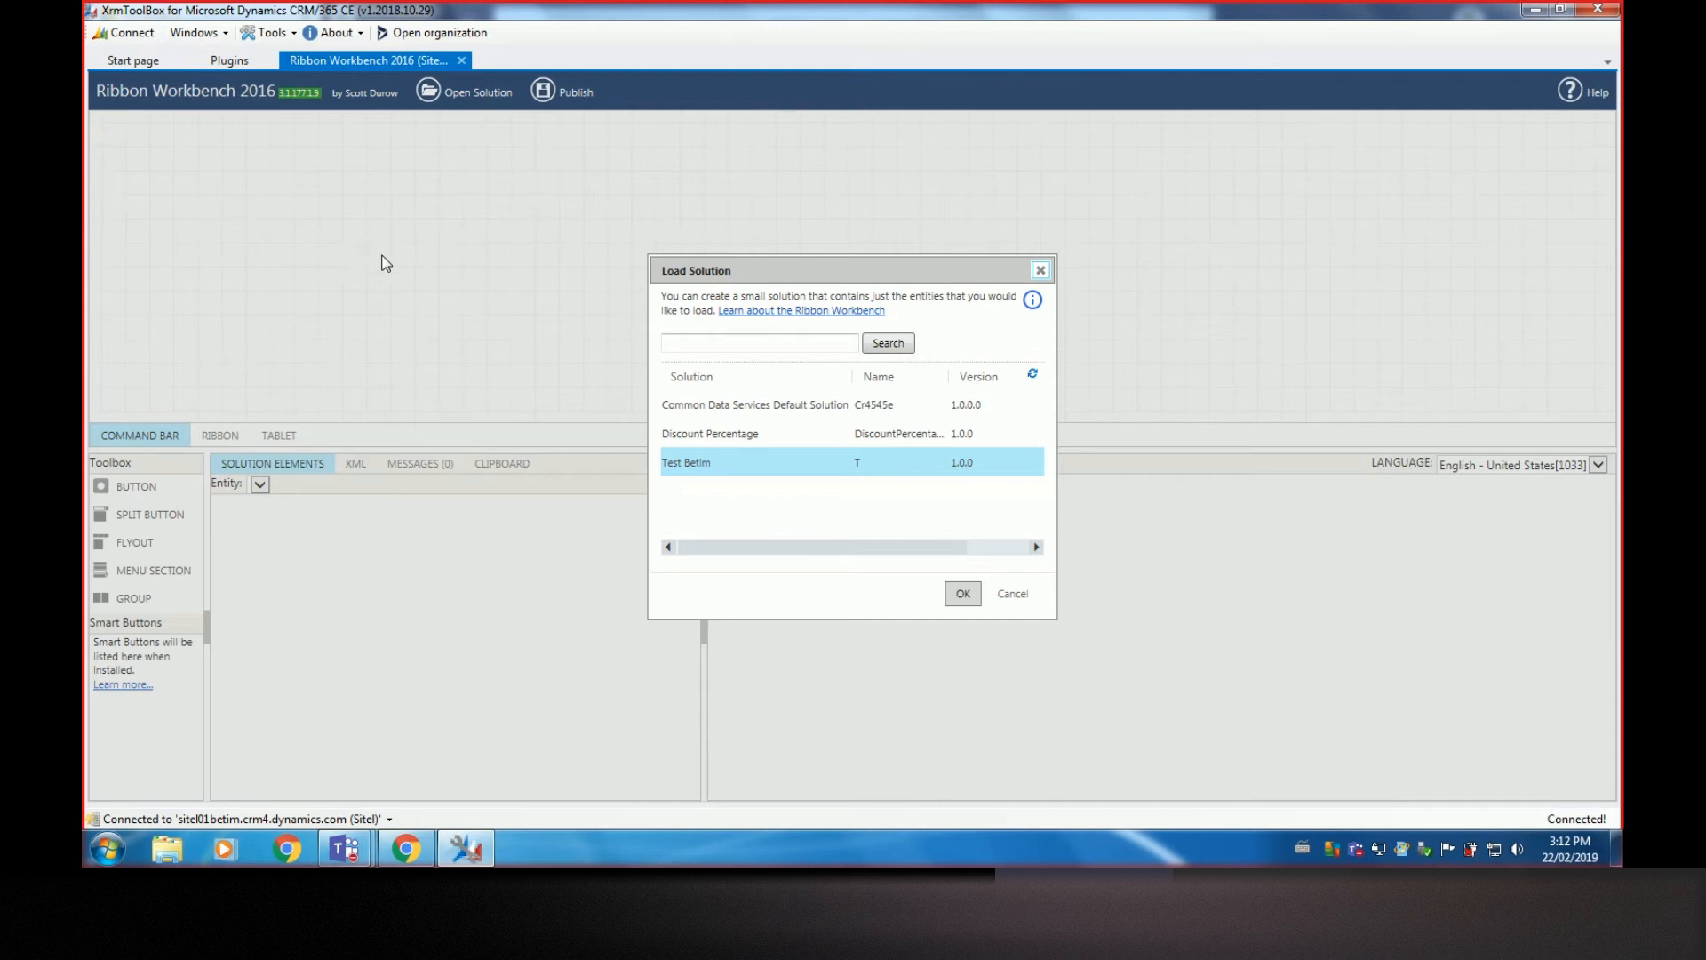
Switch to Dynamics 365 in Chrome, duplicate the account record's tab, and return to XrmToolBox
click(406, 849)
right_click(247, 11)
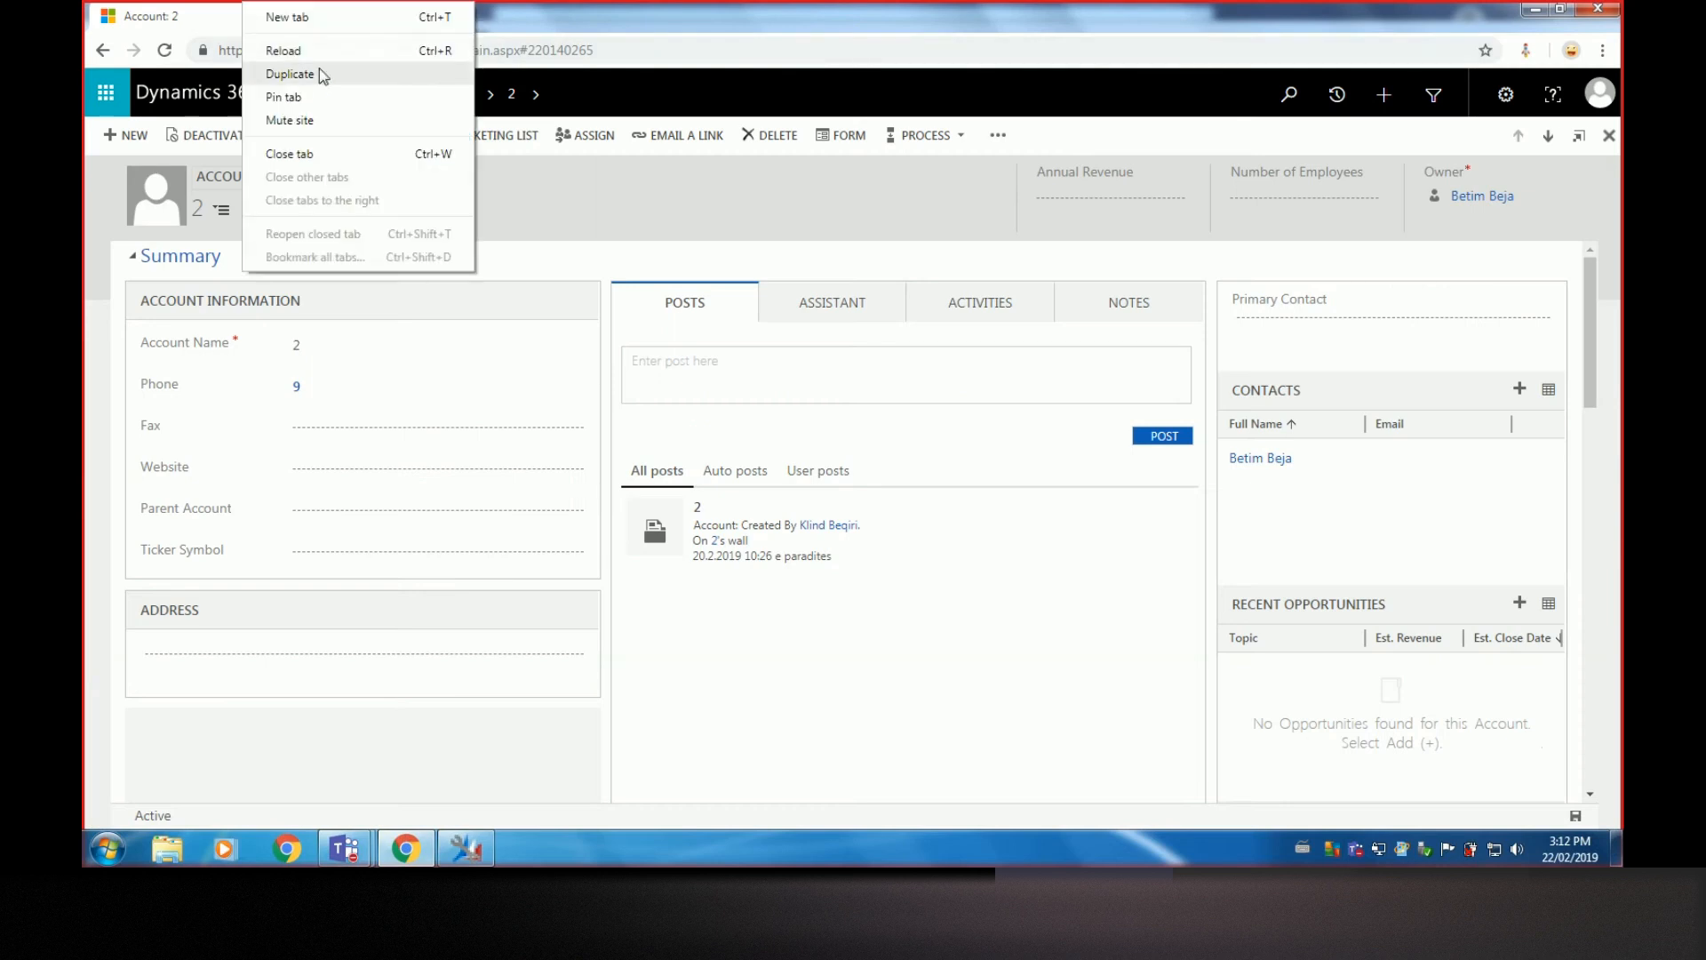
click(285, 68)
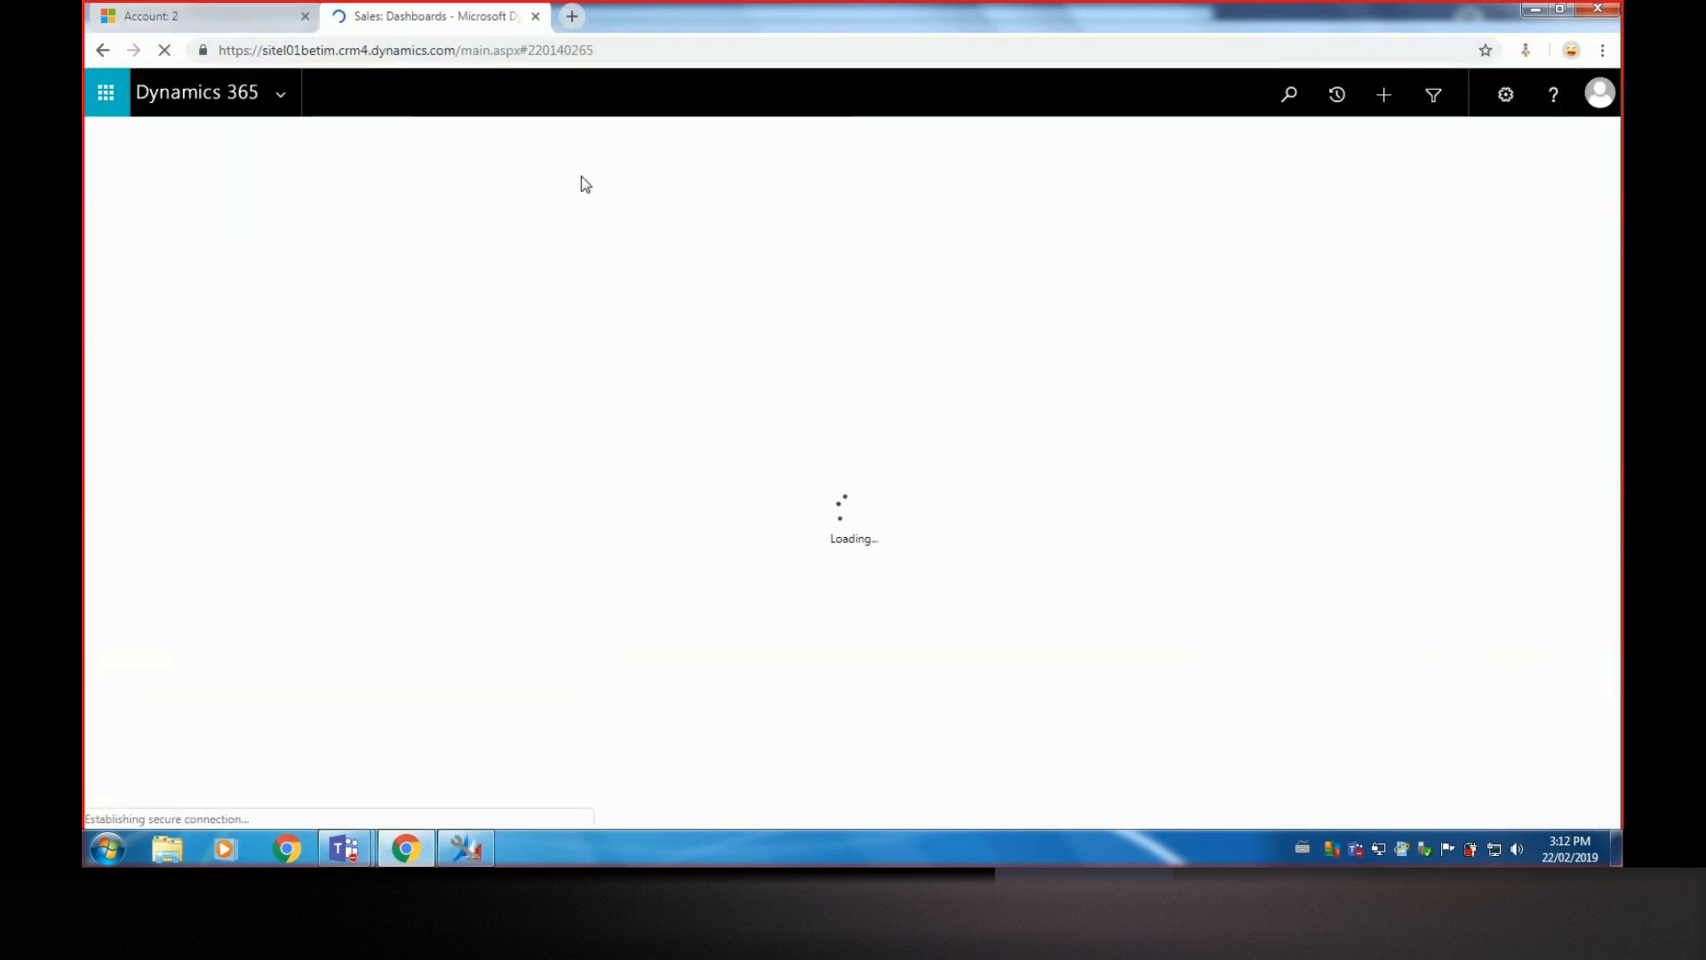
key(alt+Tab)
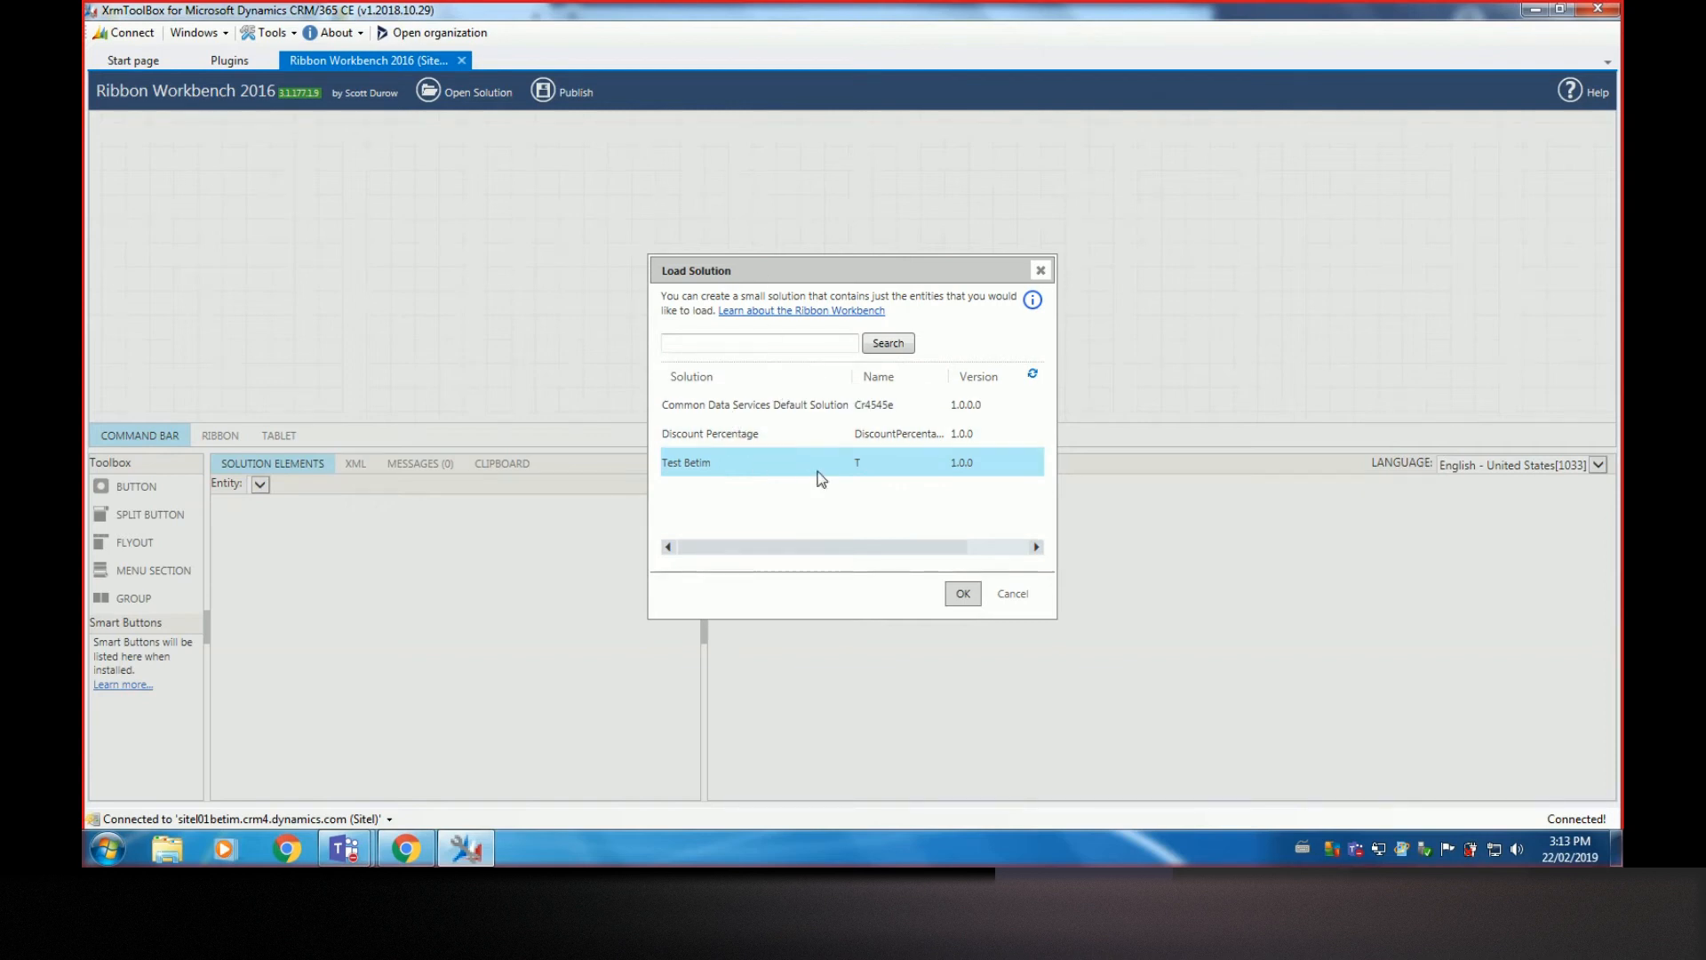
Switch back to Chrome and open the Solutions list from the Settings area of Dynamics 365
click(405, 849)
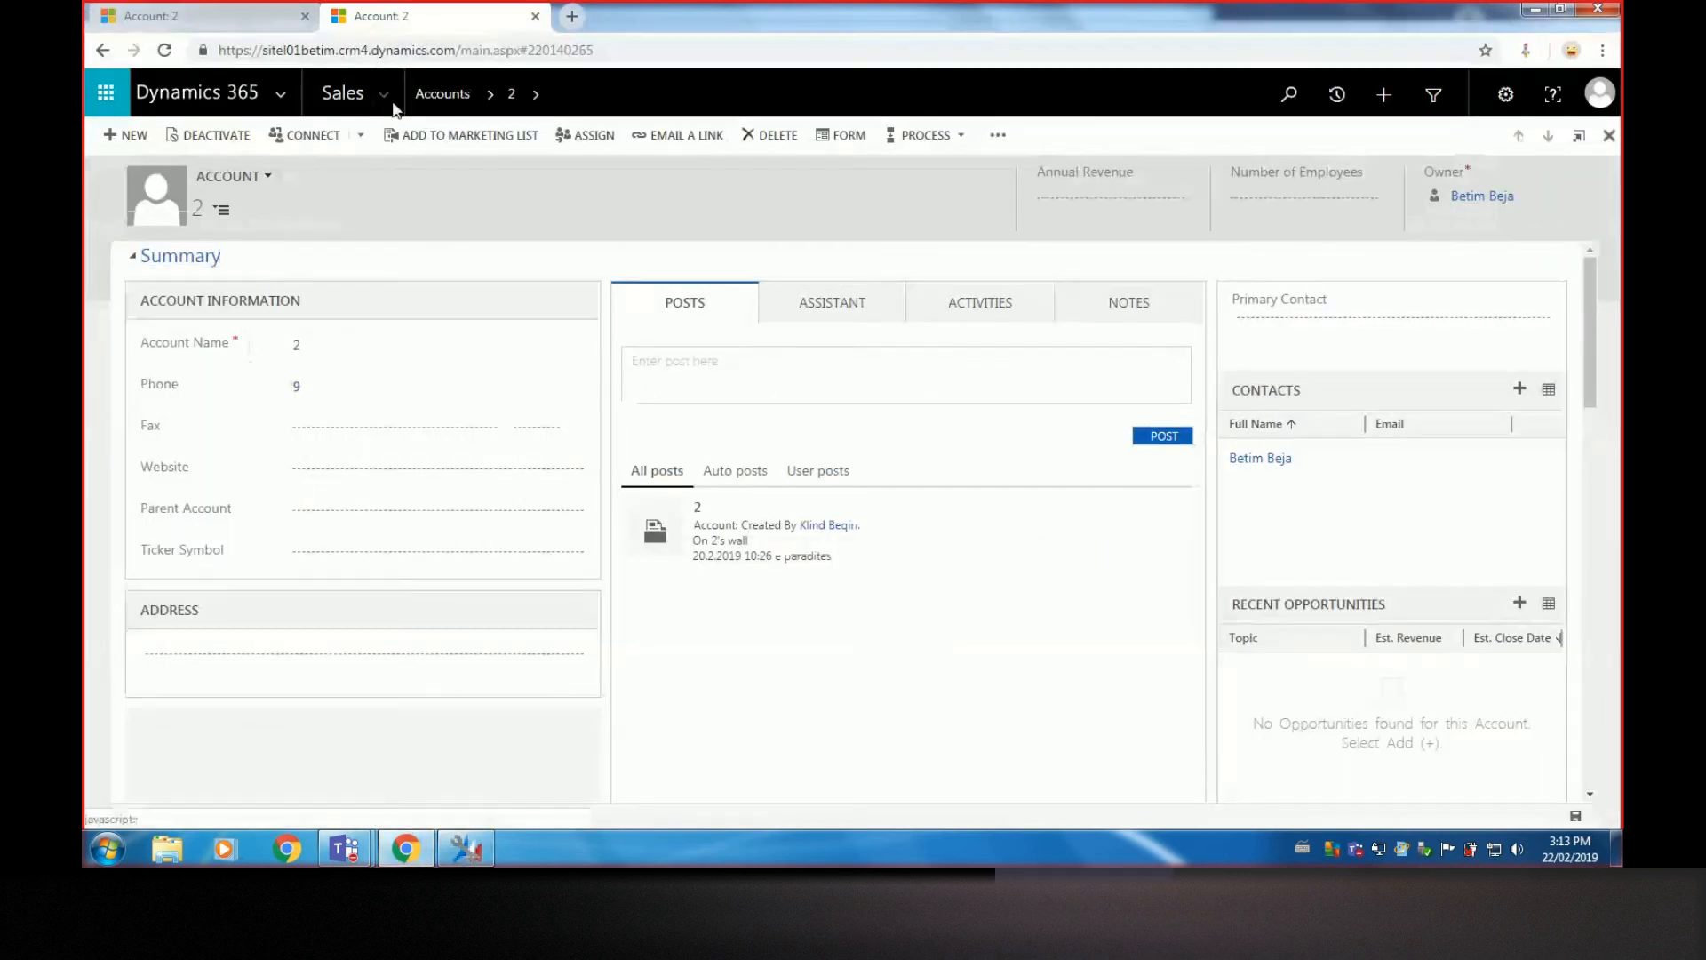
click(383, 94)
click(915, 168)
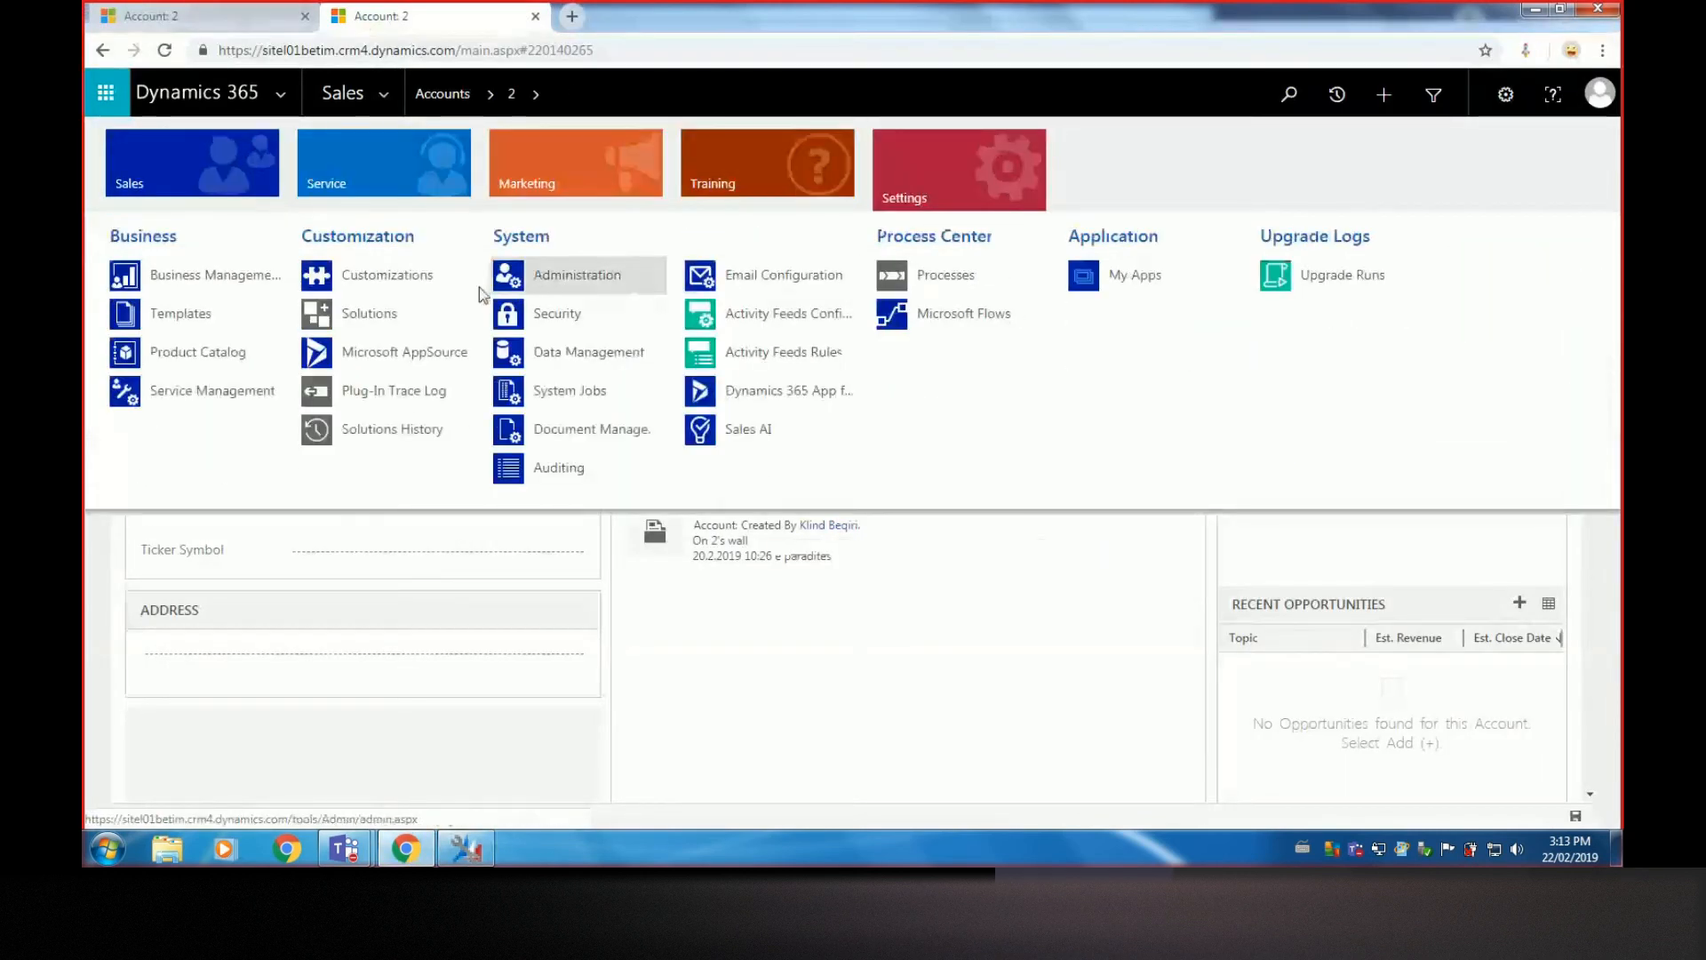
click(377, 316)
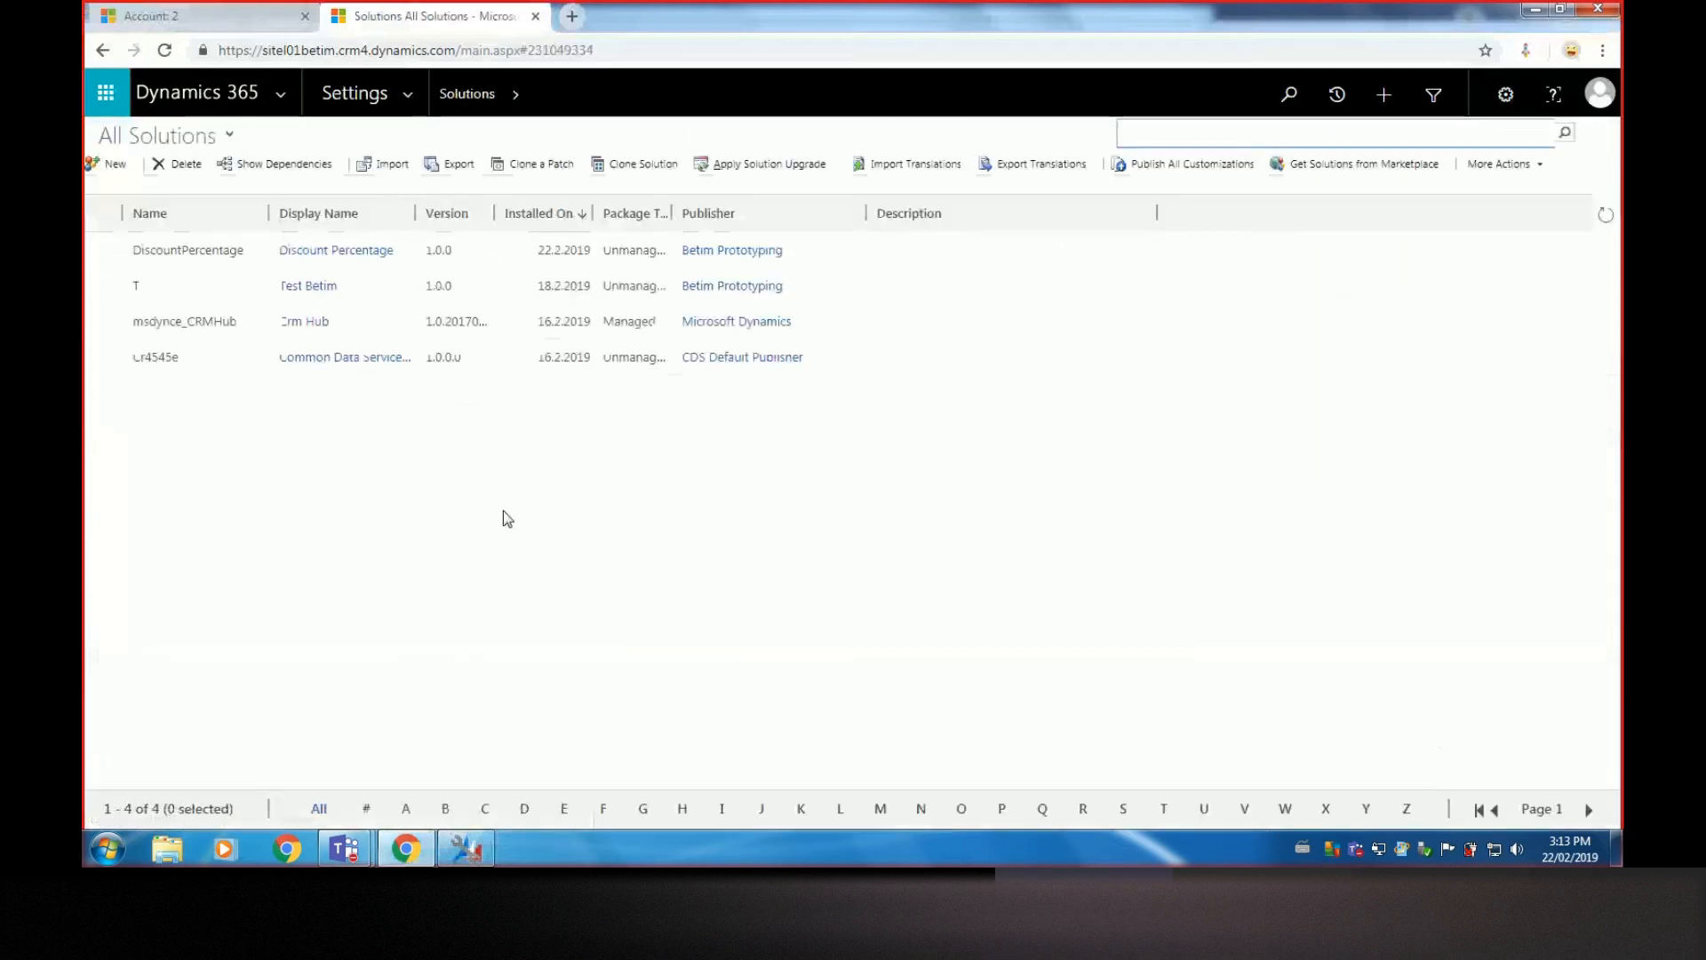
Create and save a solution with display name "Create Contact AutoFill", the custom Prototyping publisher and version 1.0
click(112, 164)
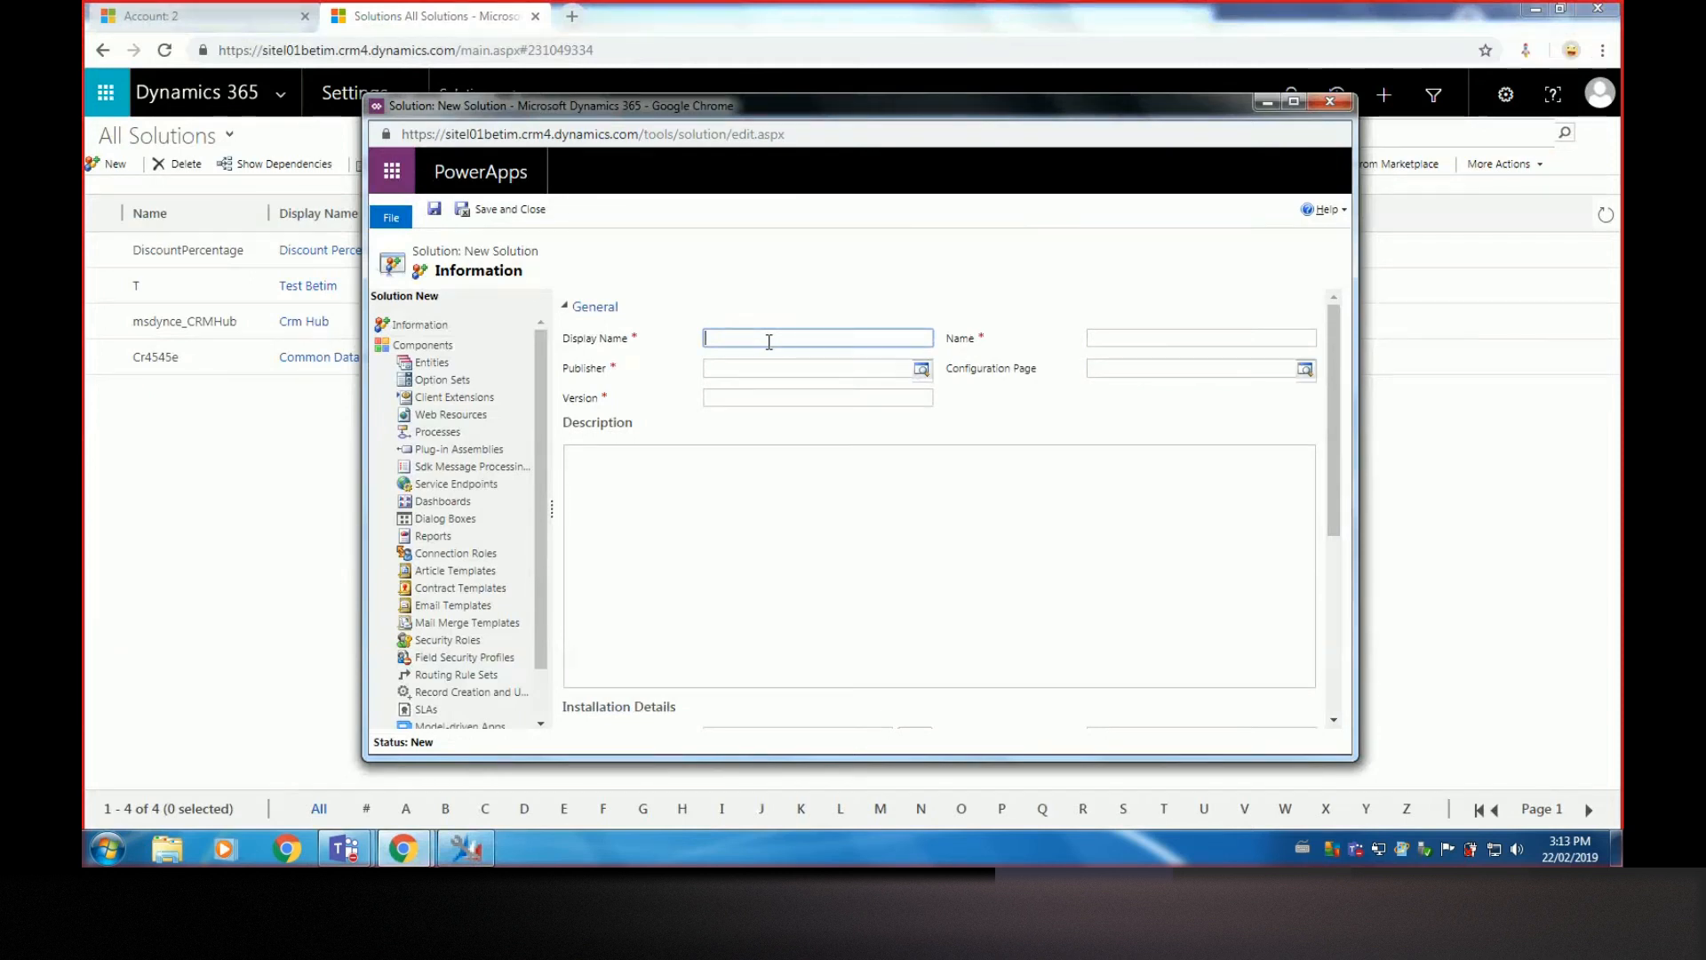
text(Create Contact AutoF)
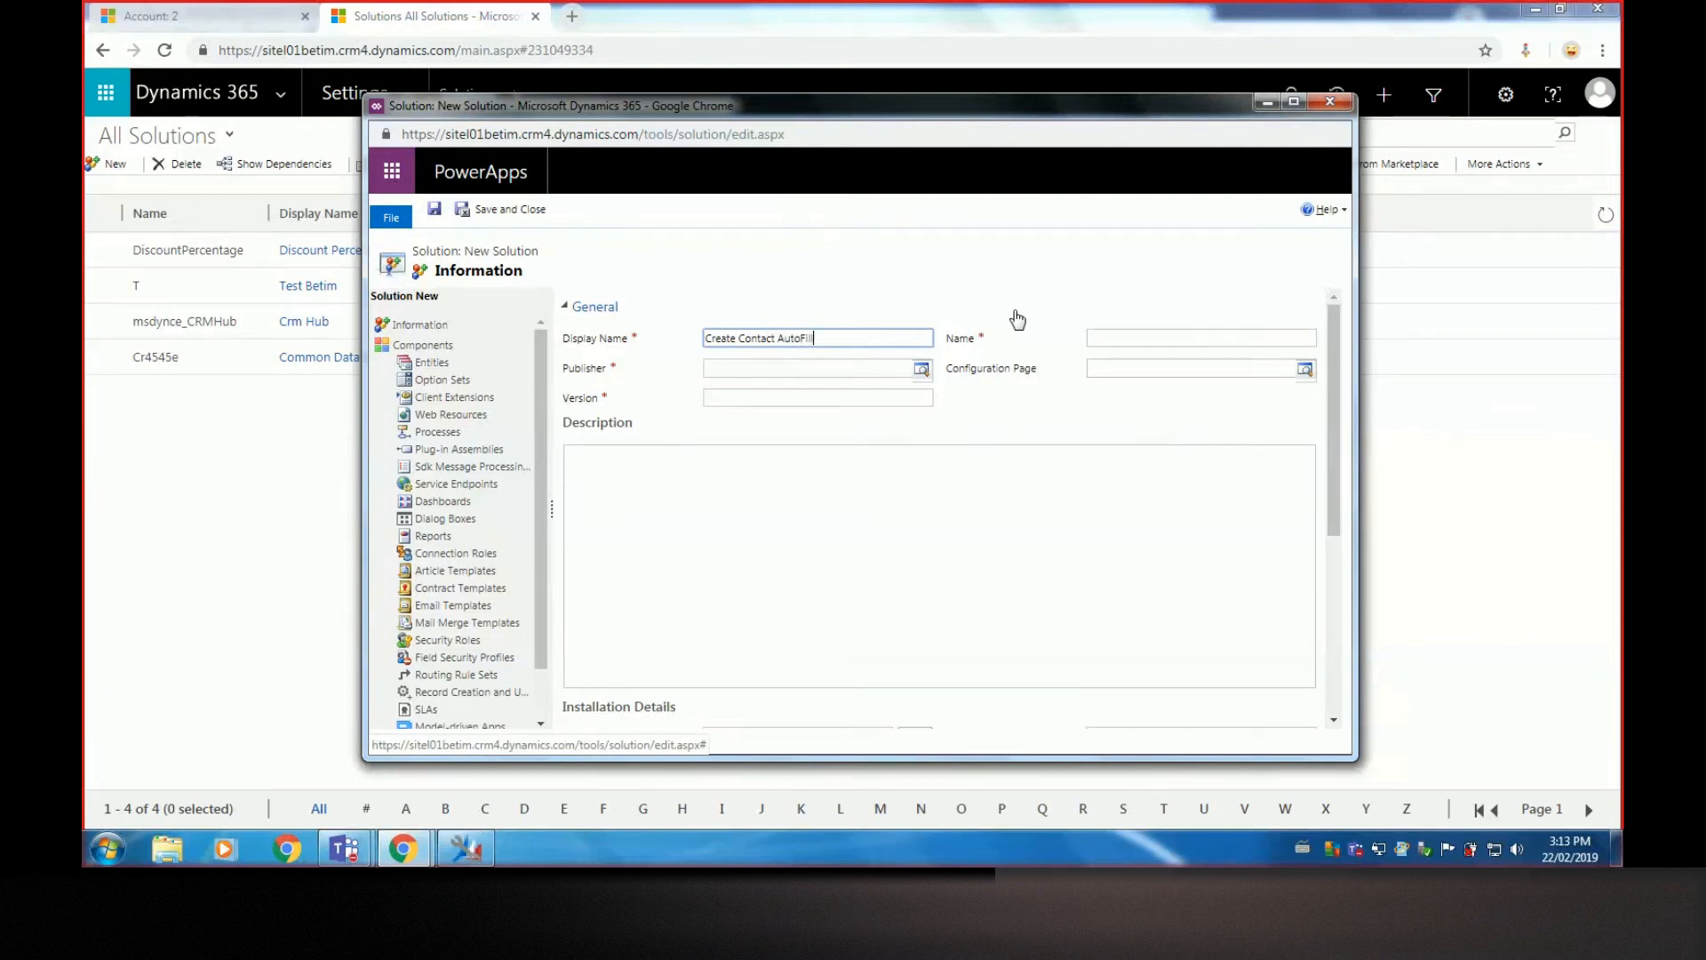
text(ill)
click(922, 369)
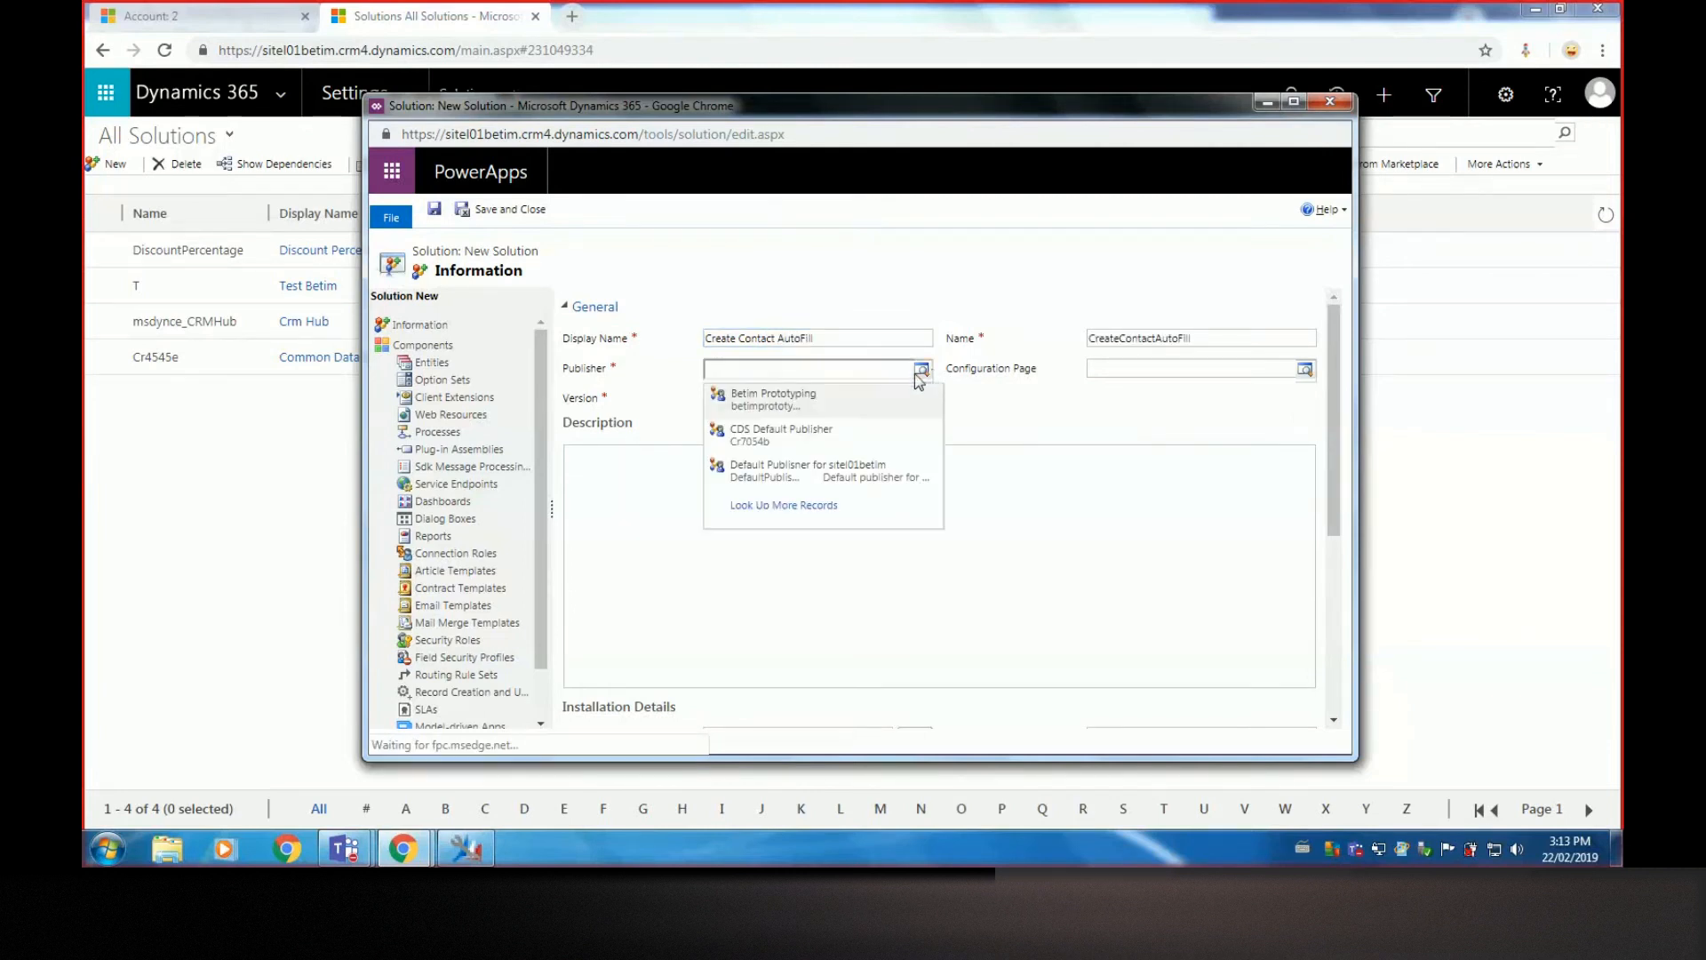
click(869, 396)
click(1023, 414)
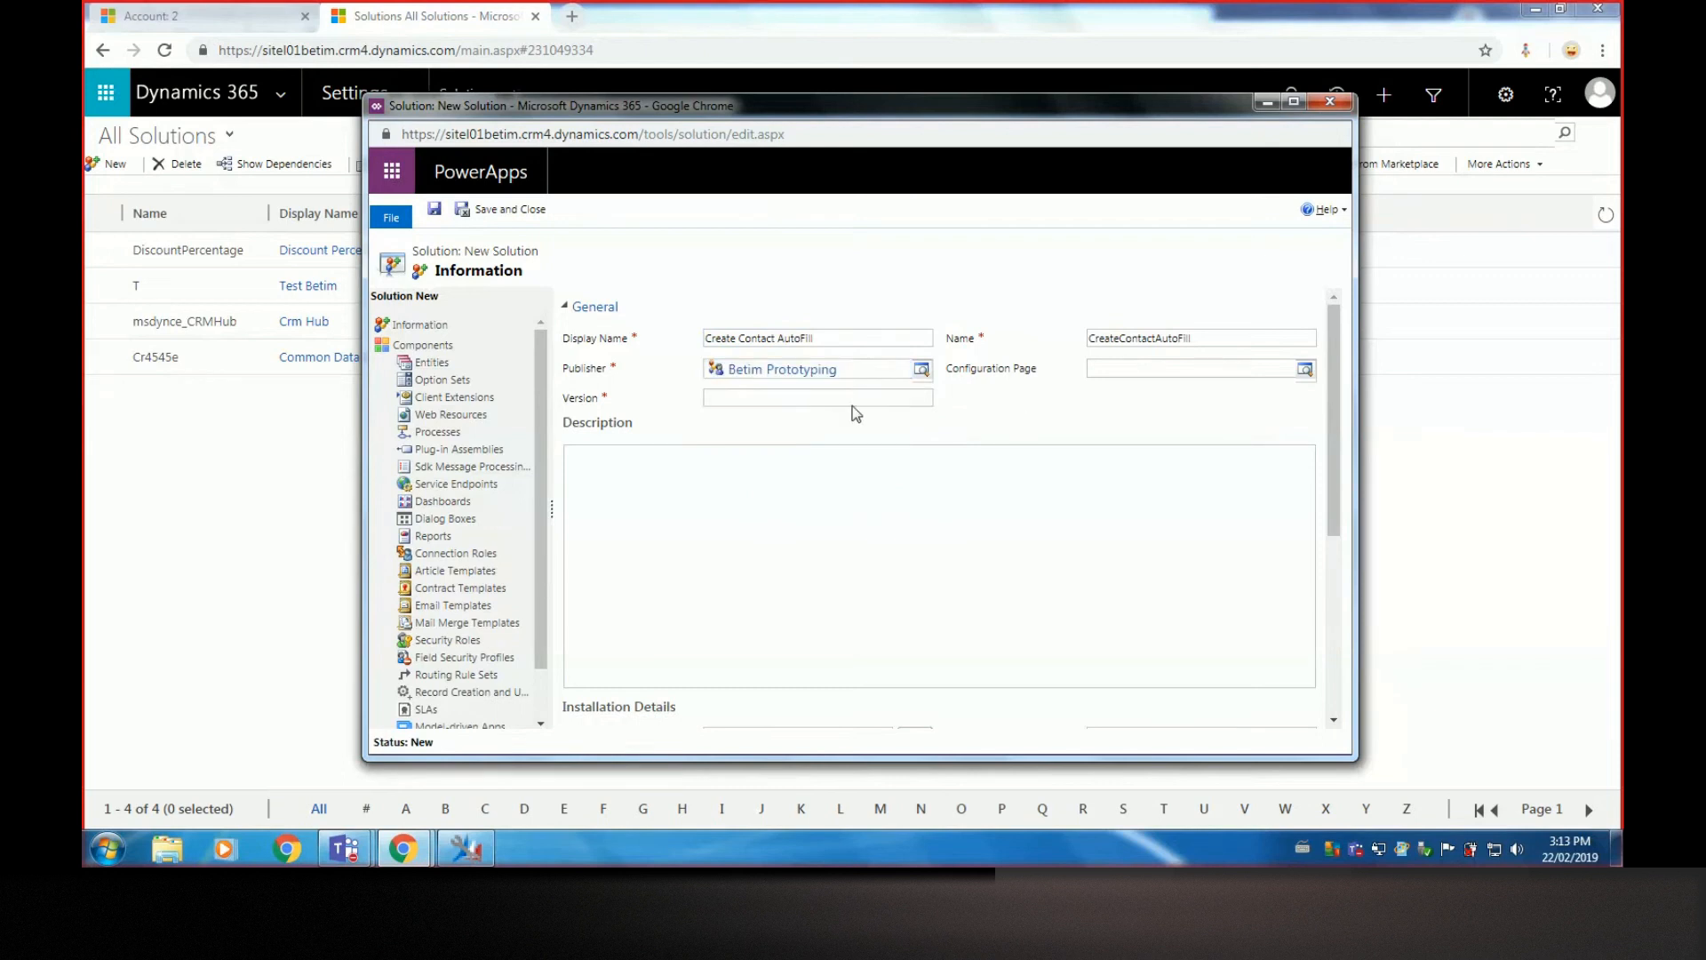
click(864, 397)
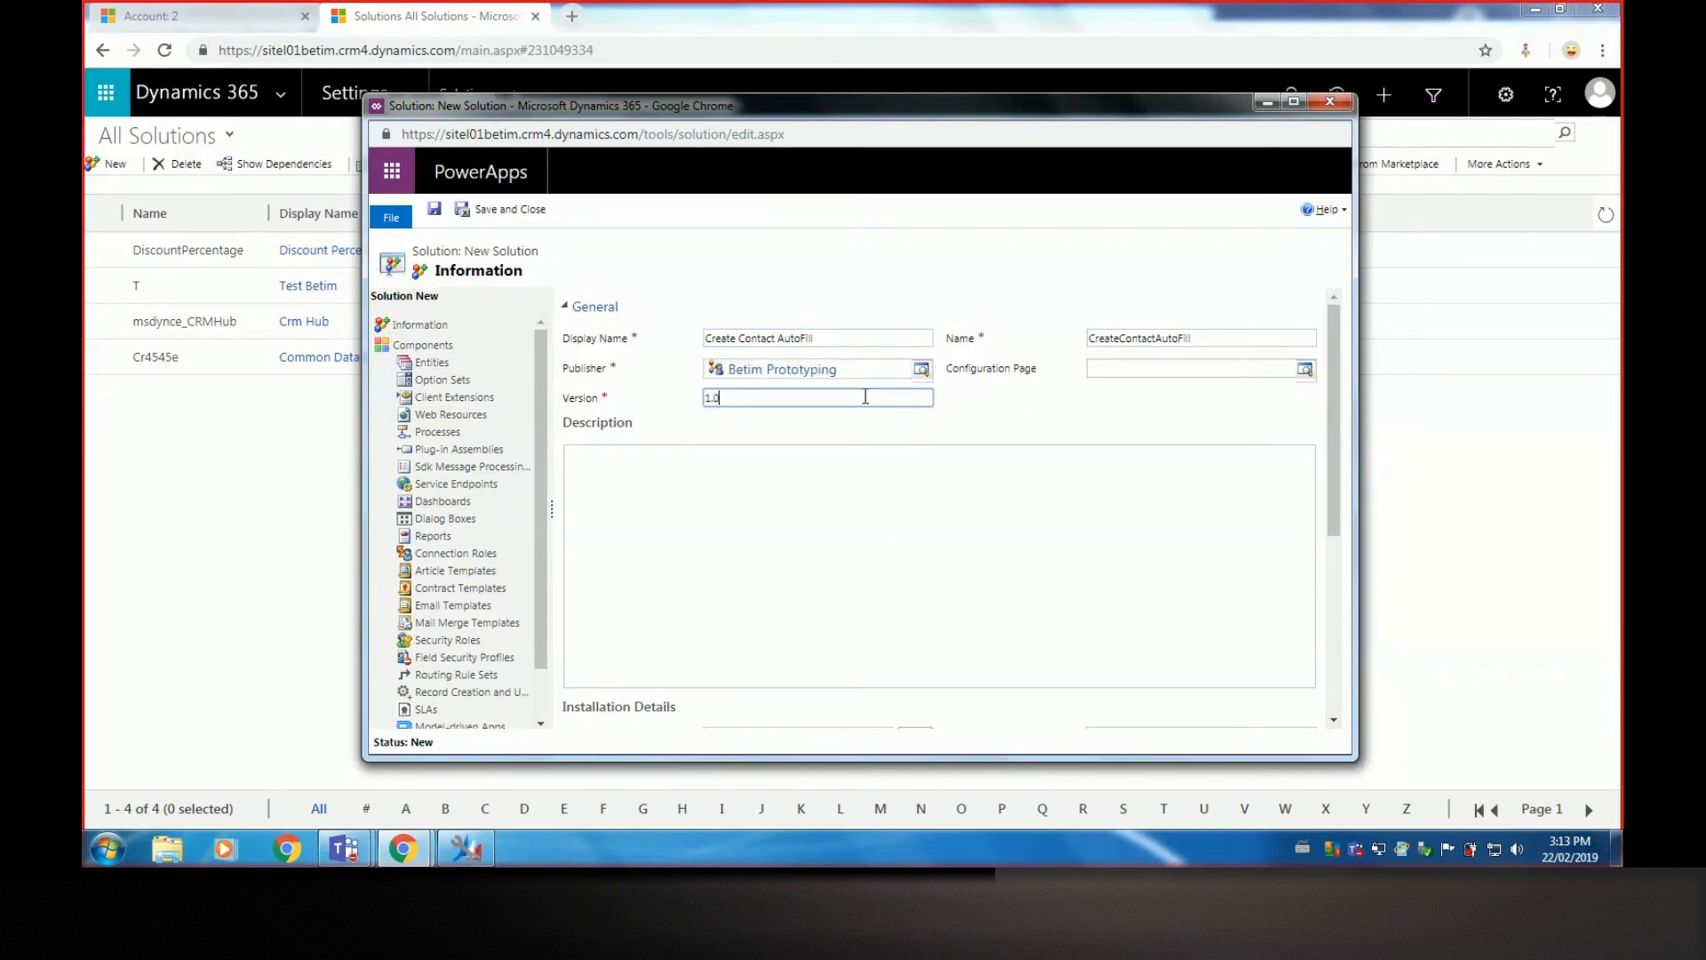
click(433, 208)
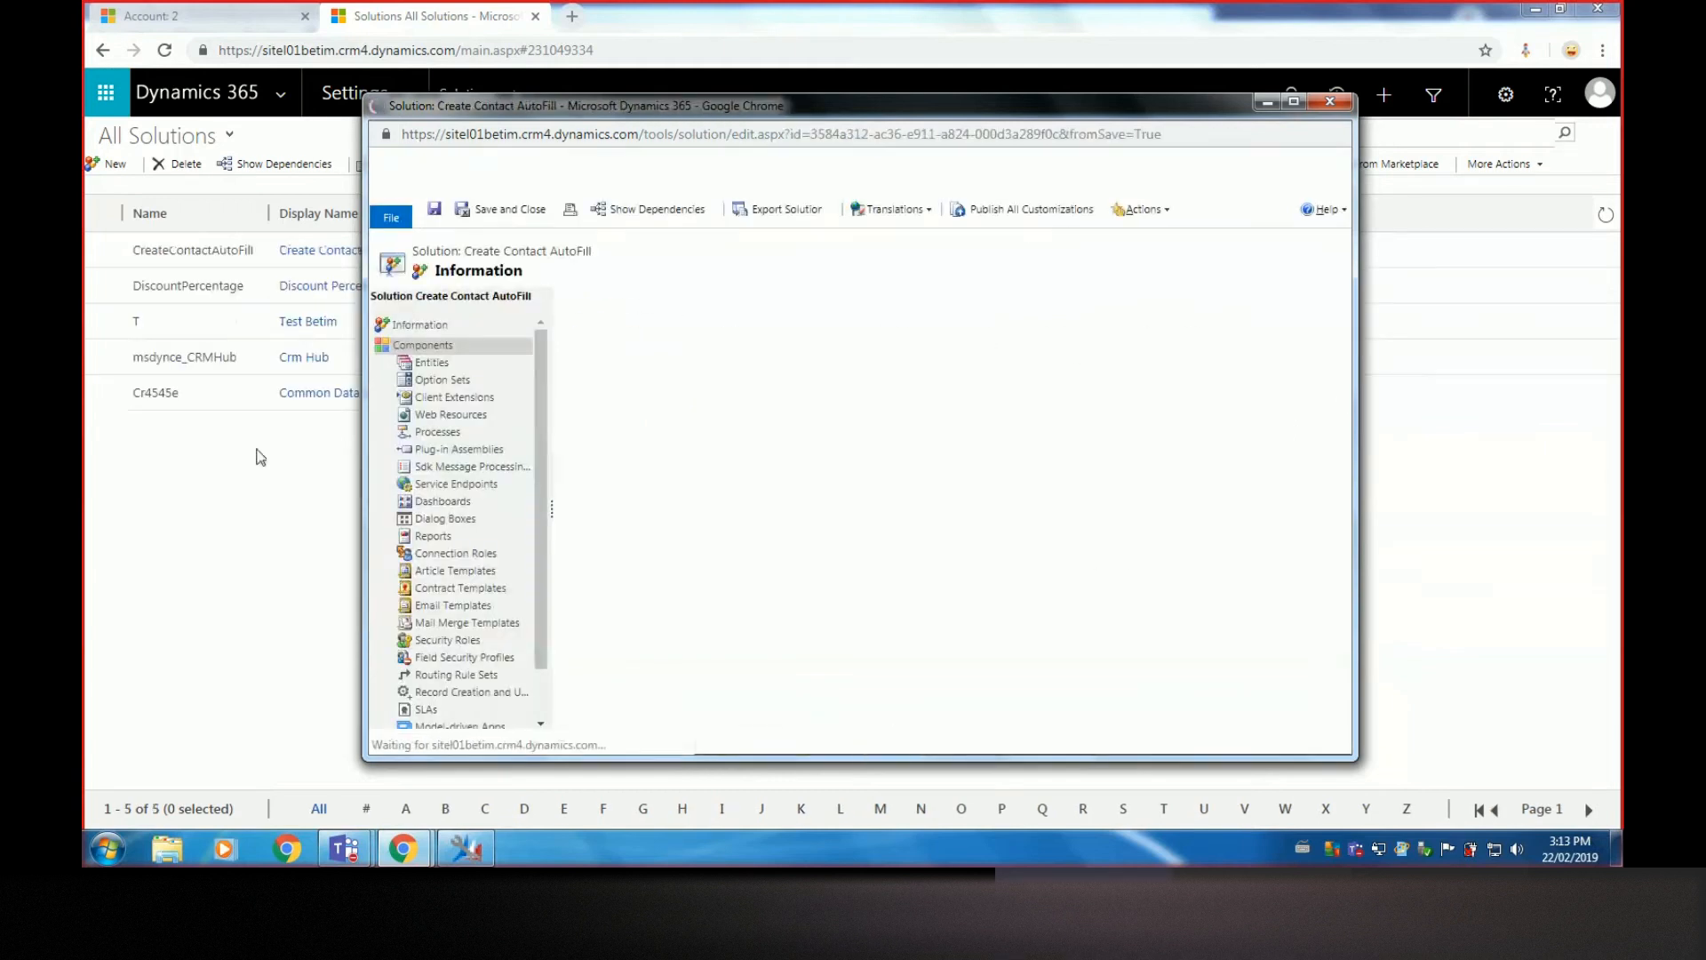
Add the existing Contact entity to the Create Contact AutoFill solution's entities
click(432, 365)
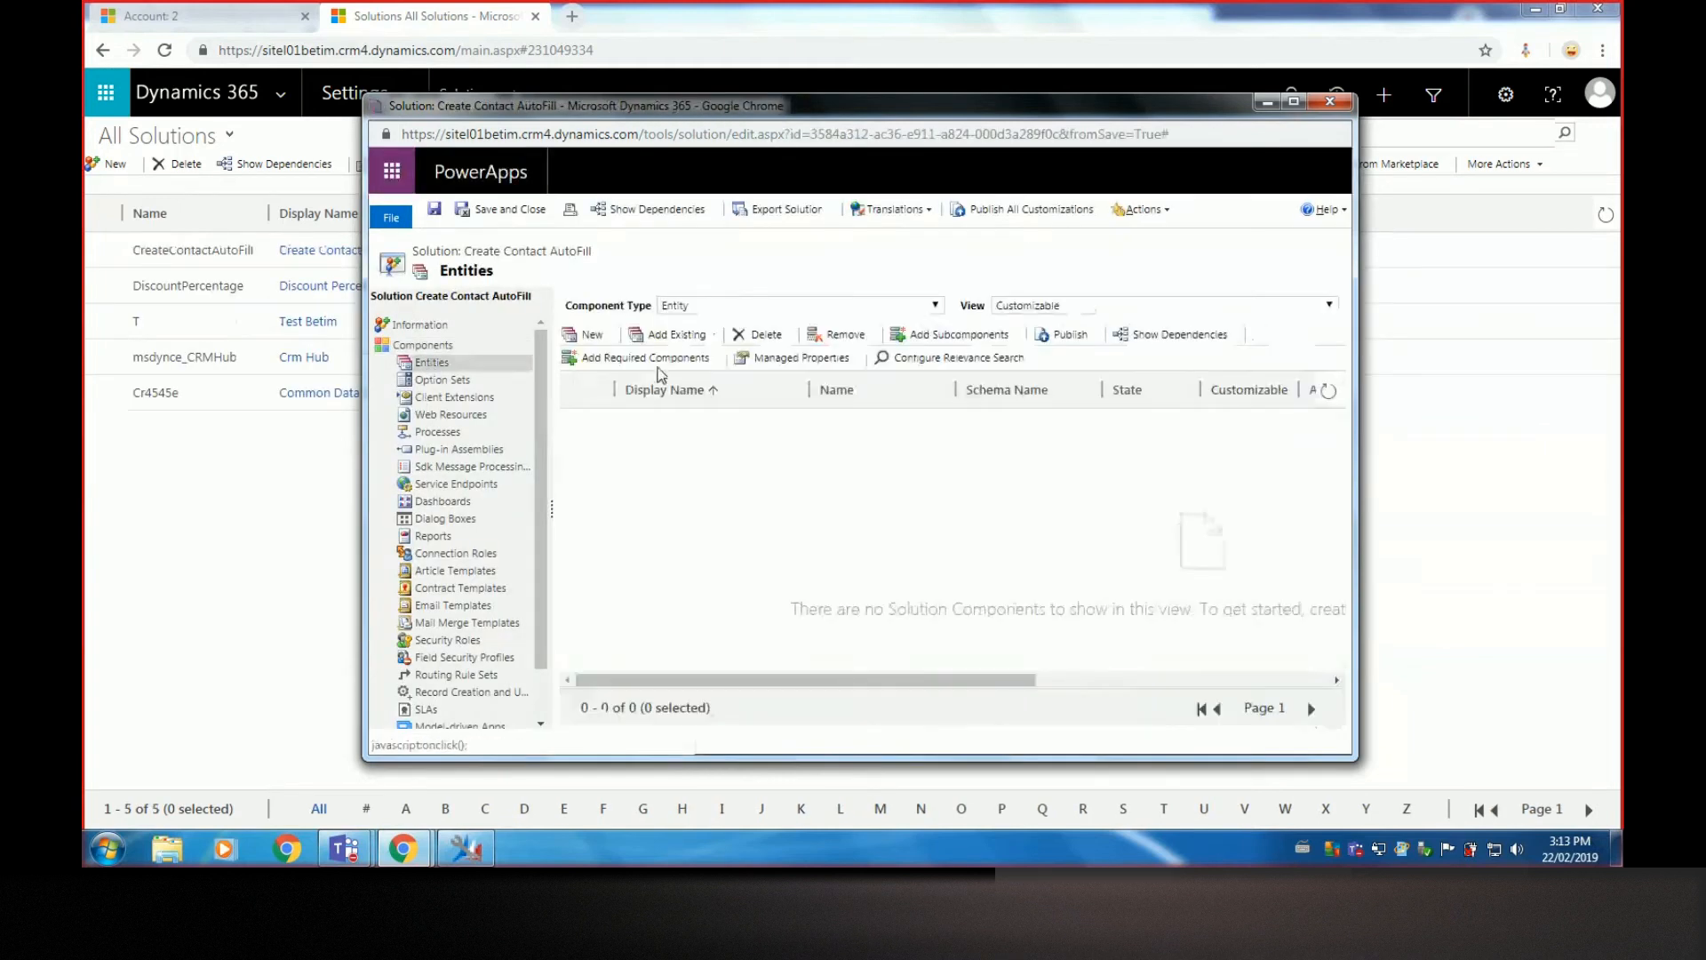
click(701, 343)
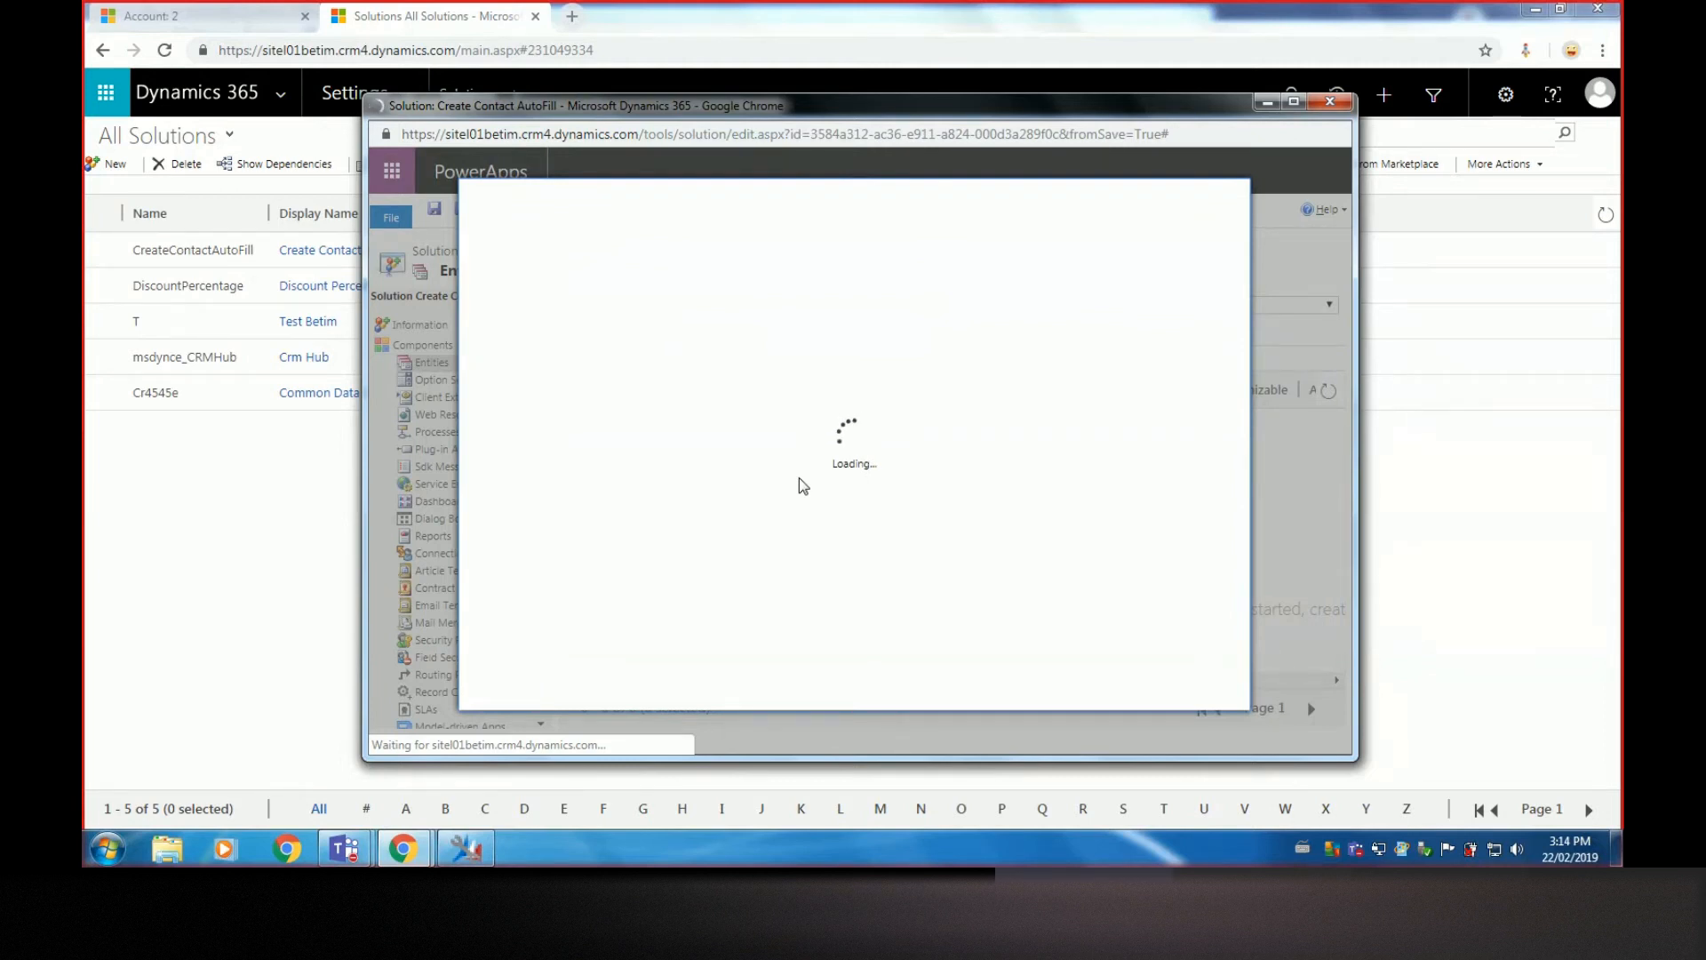
scroll(722, 462, down, 5)
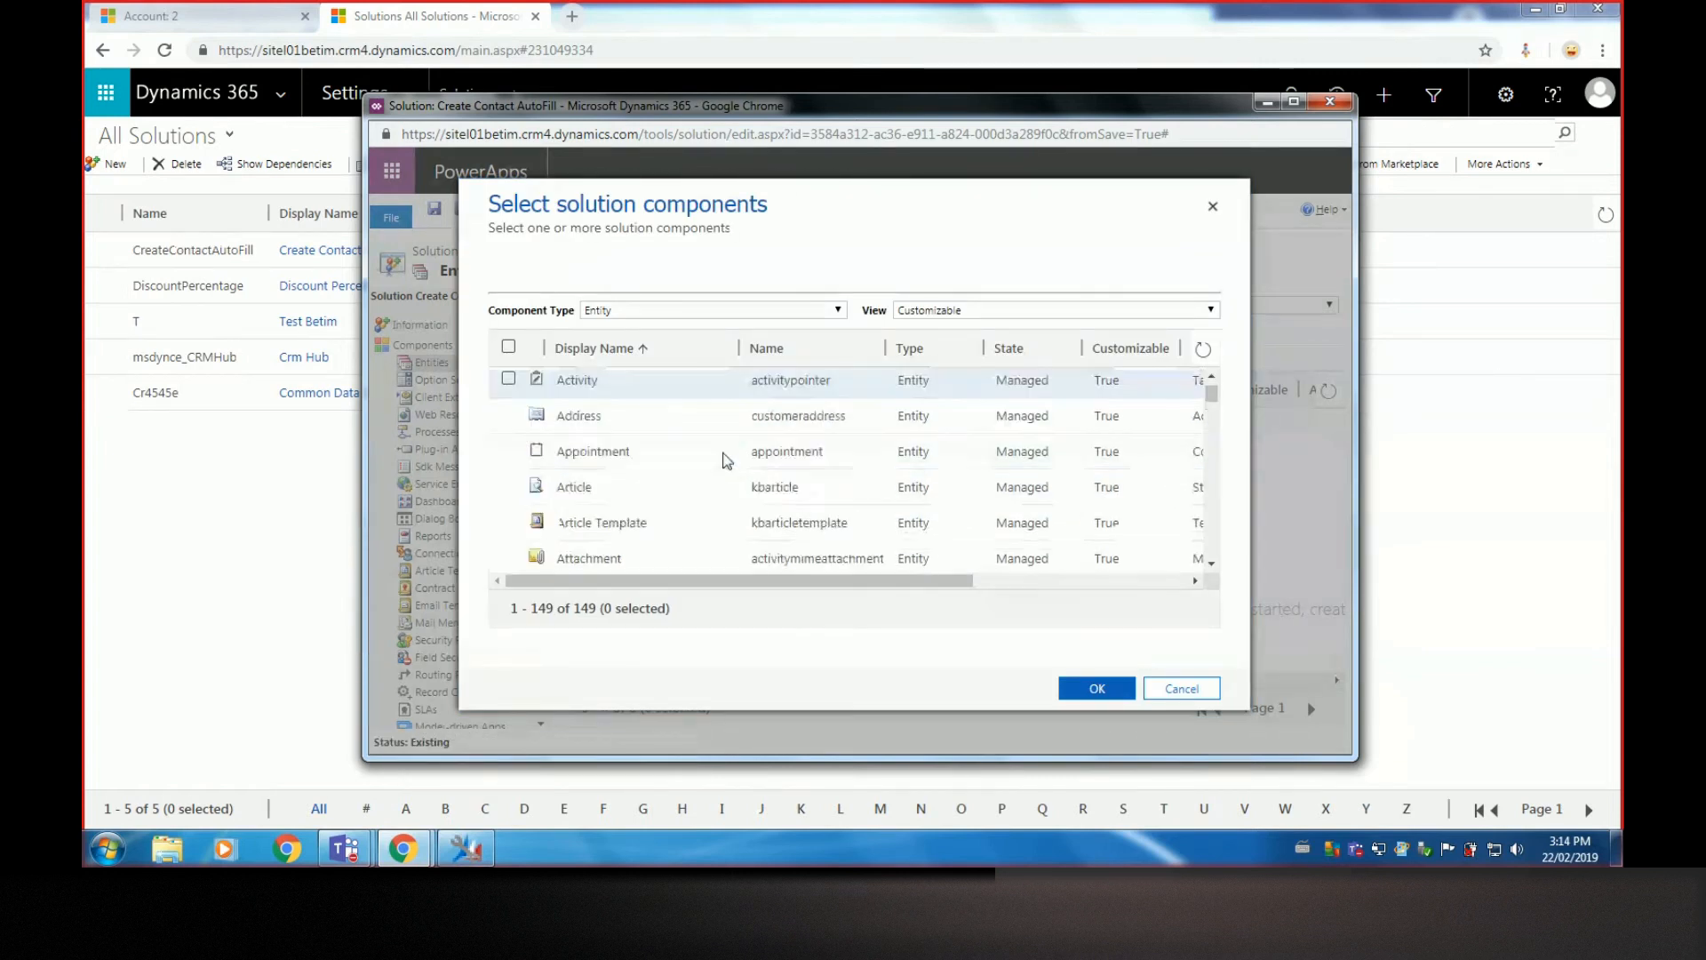
scroll(718, 472, down, 8)
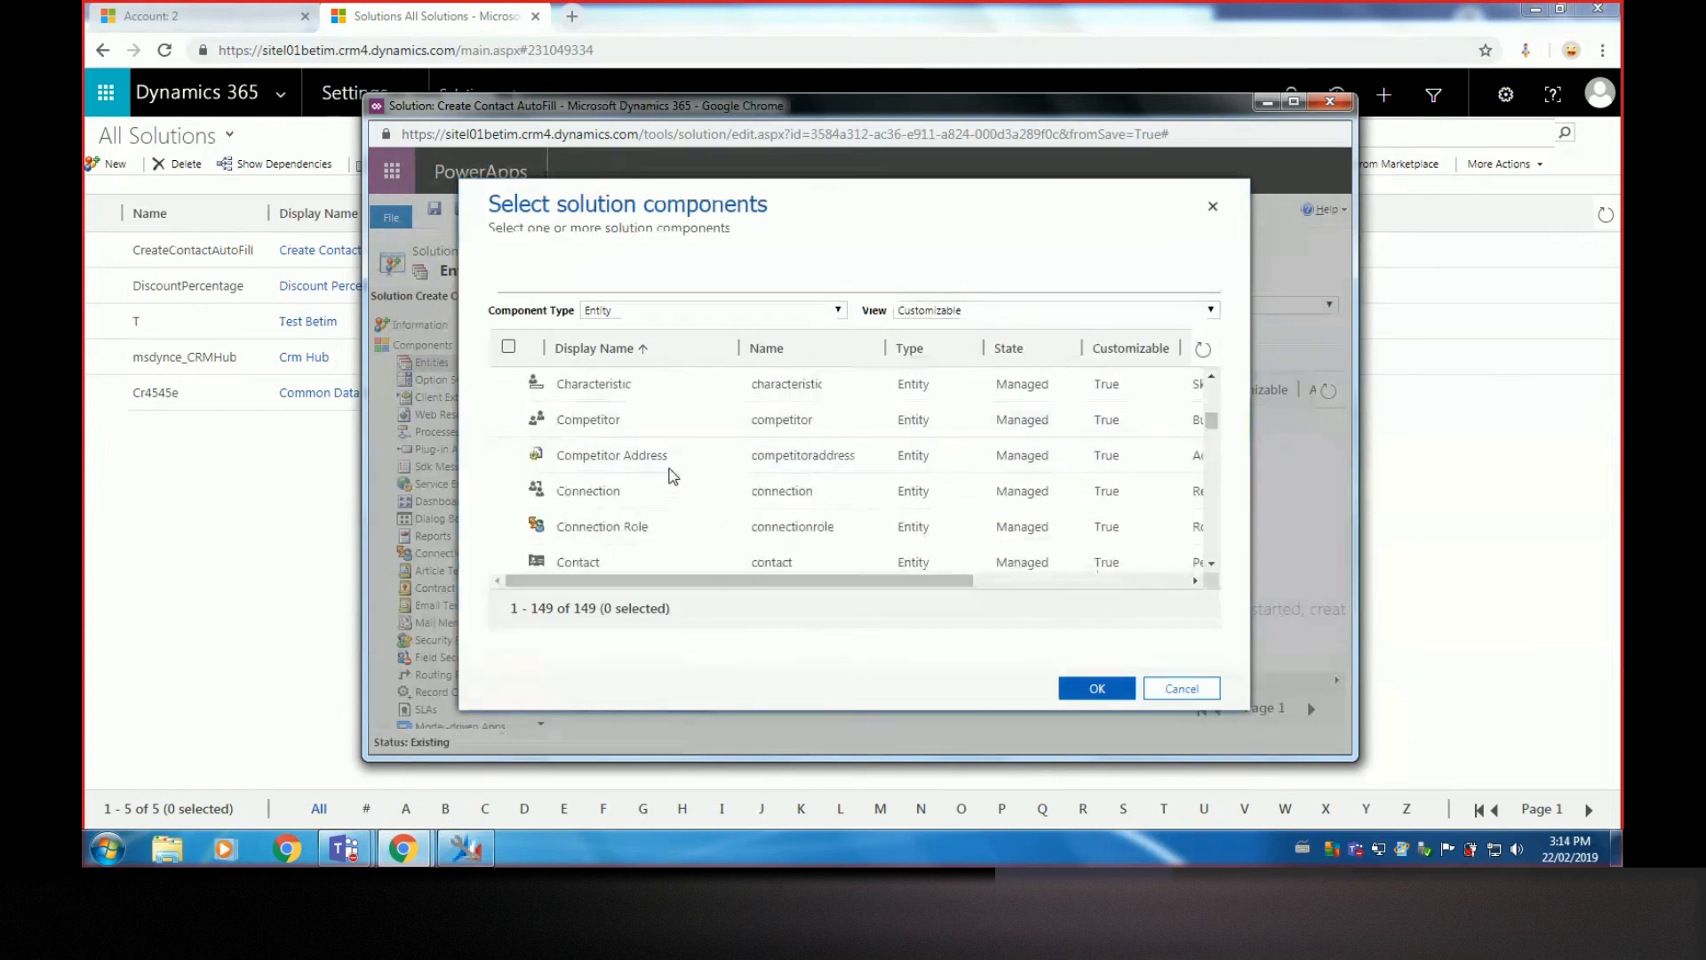
scroll(668, 475, down, 3)
click(508, 464)
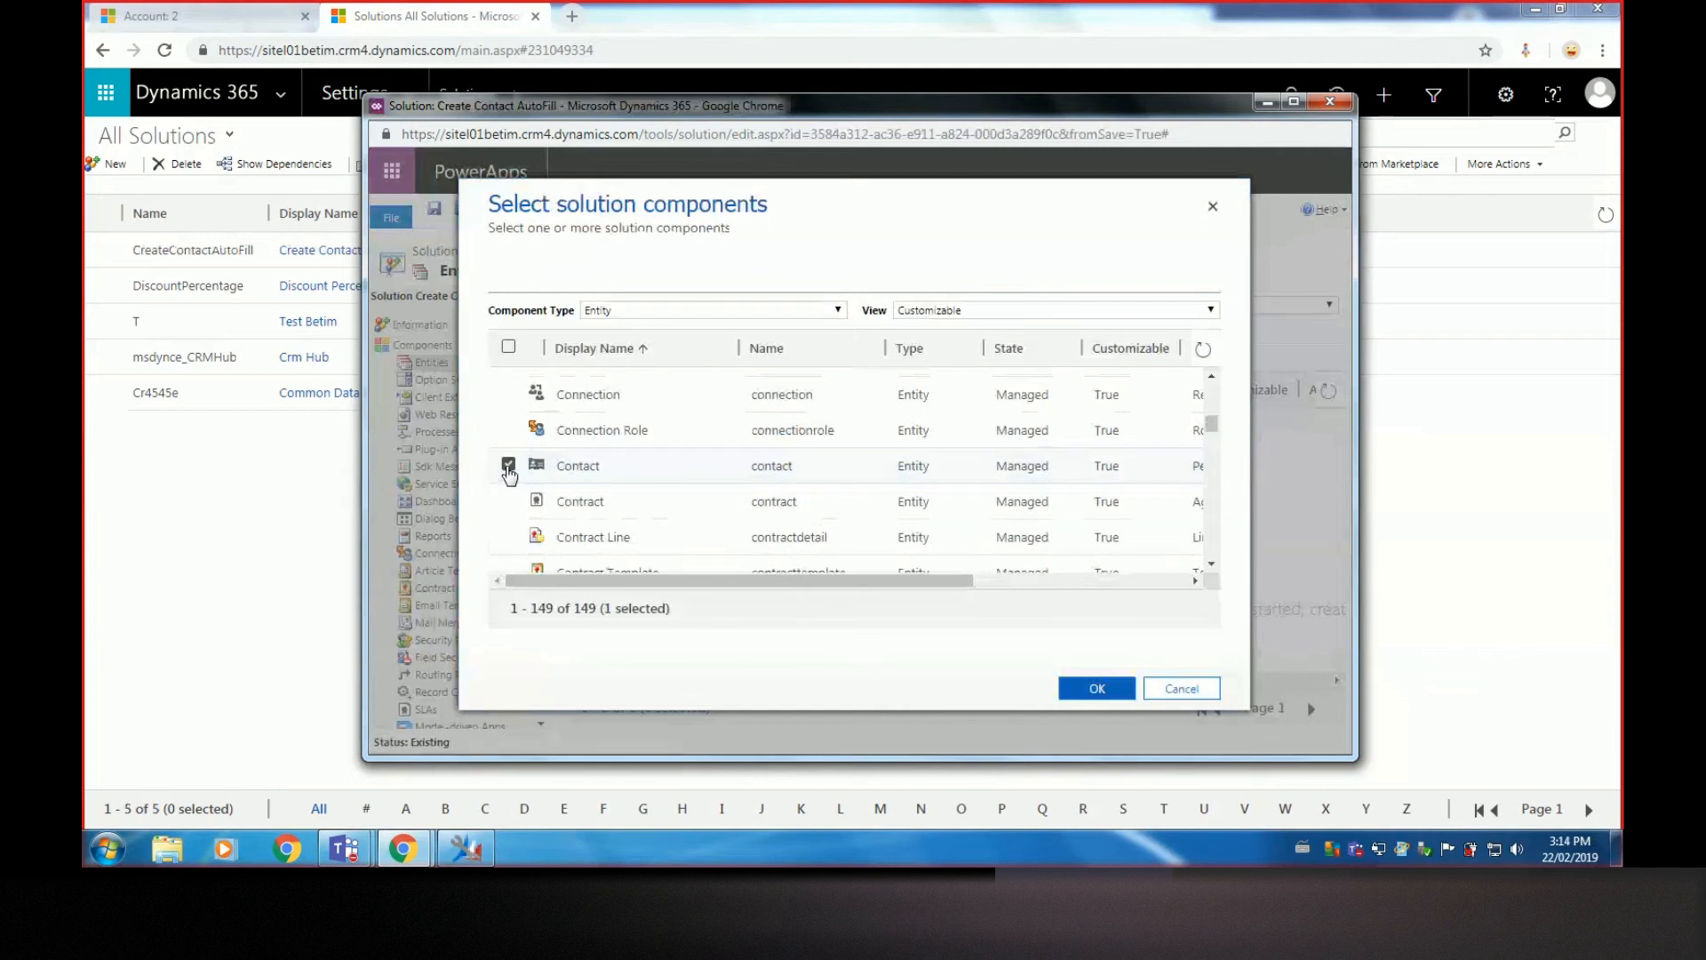
click(1079, 686)
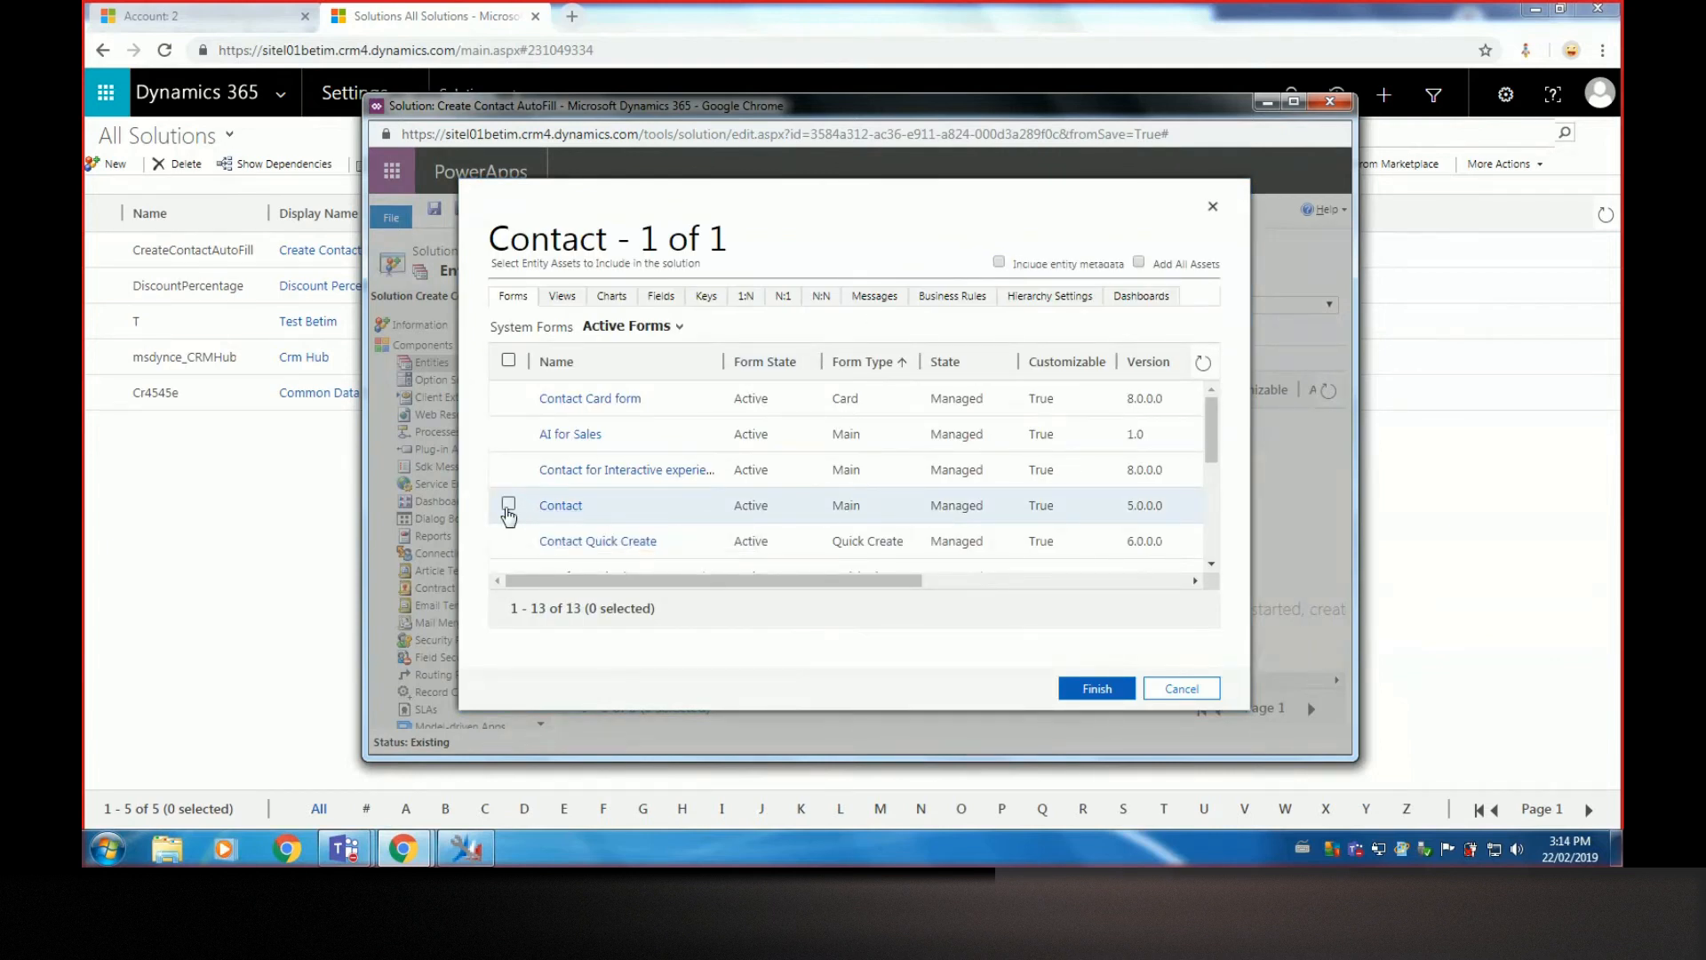
Include only the main Contact form as the entity's asset, finish adding it, and dismiss the feedback survey
click(508, 504)
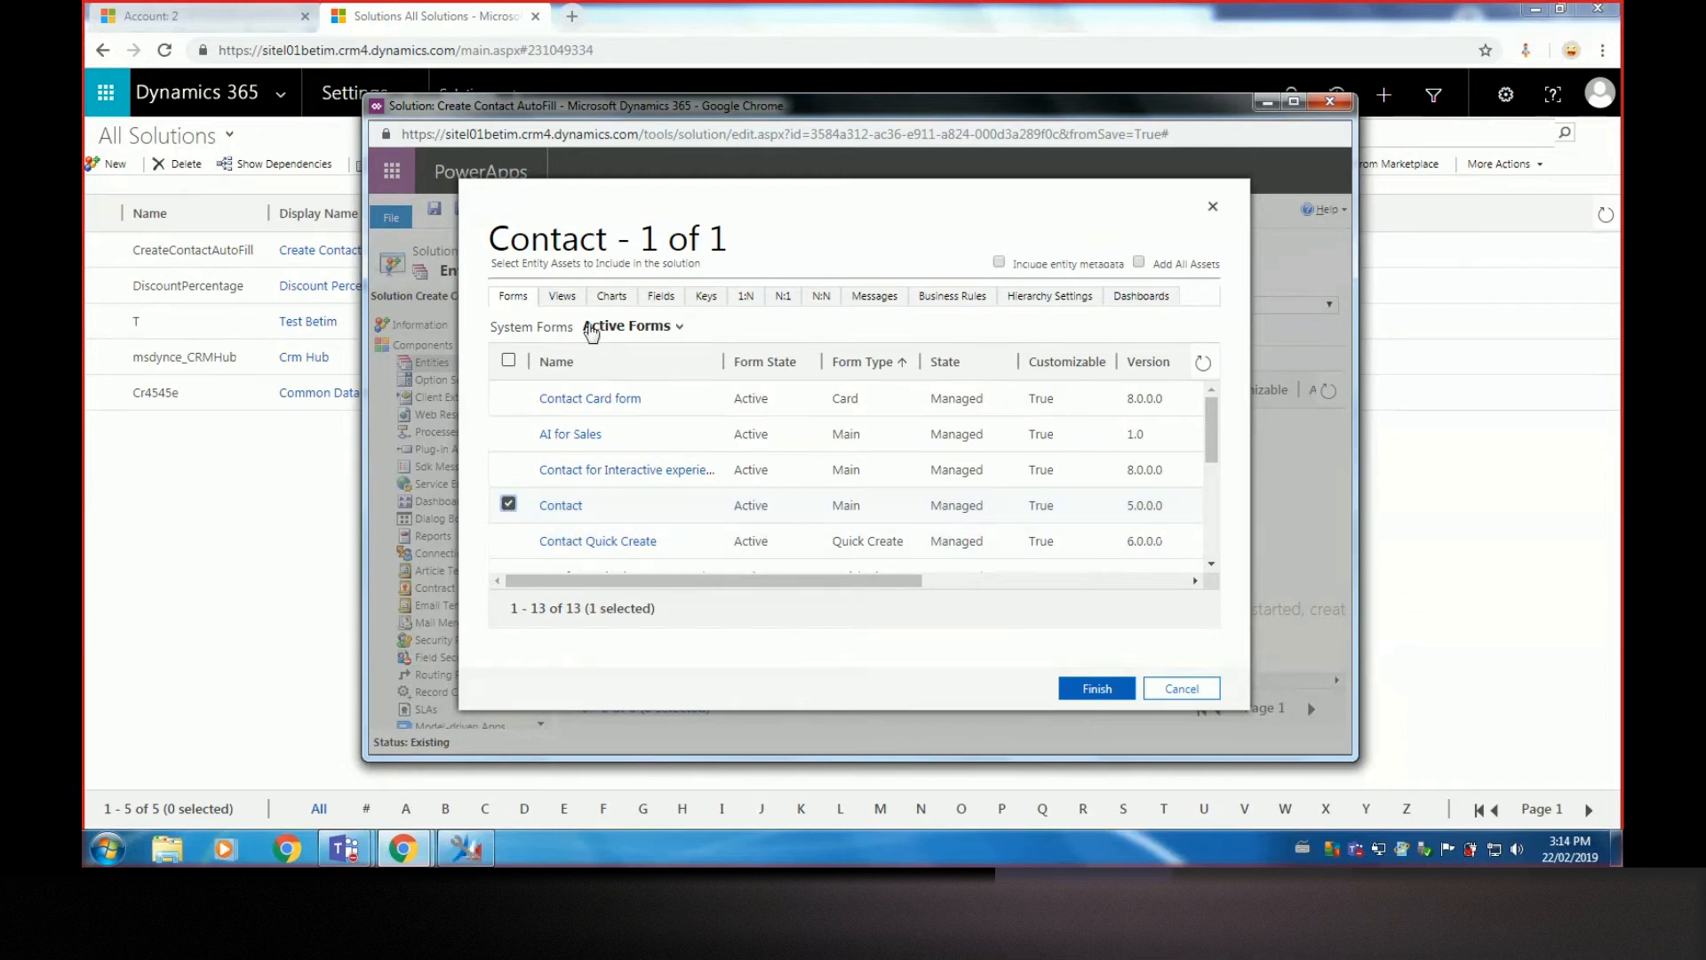
click(1102, 685)
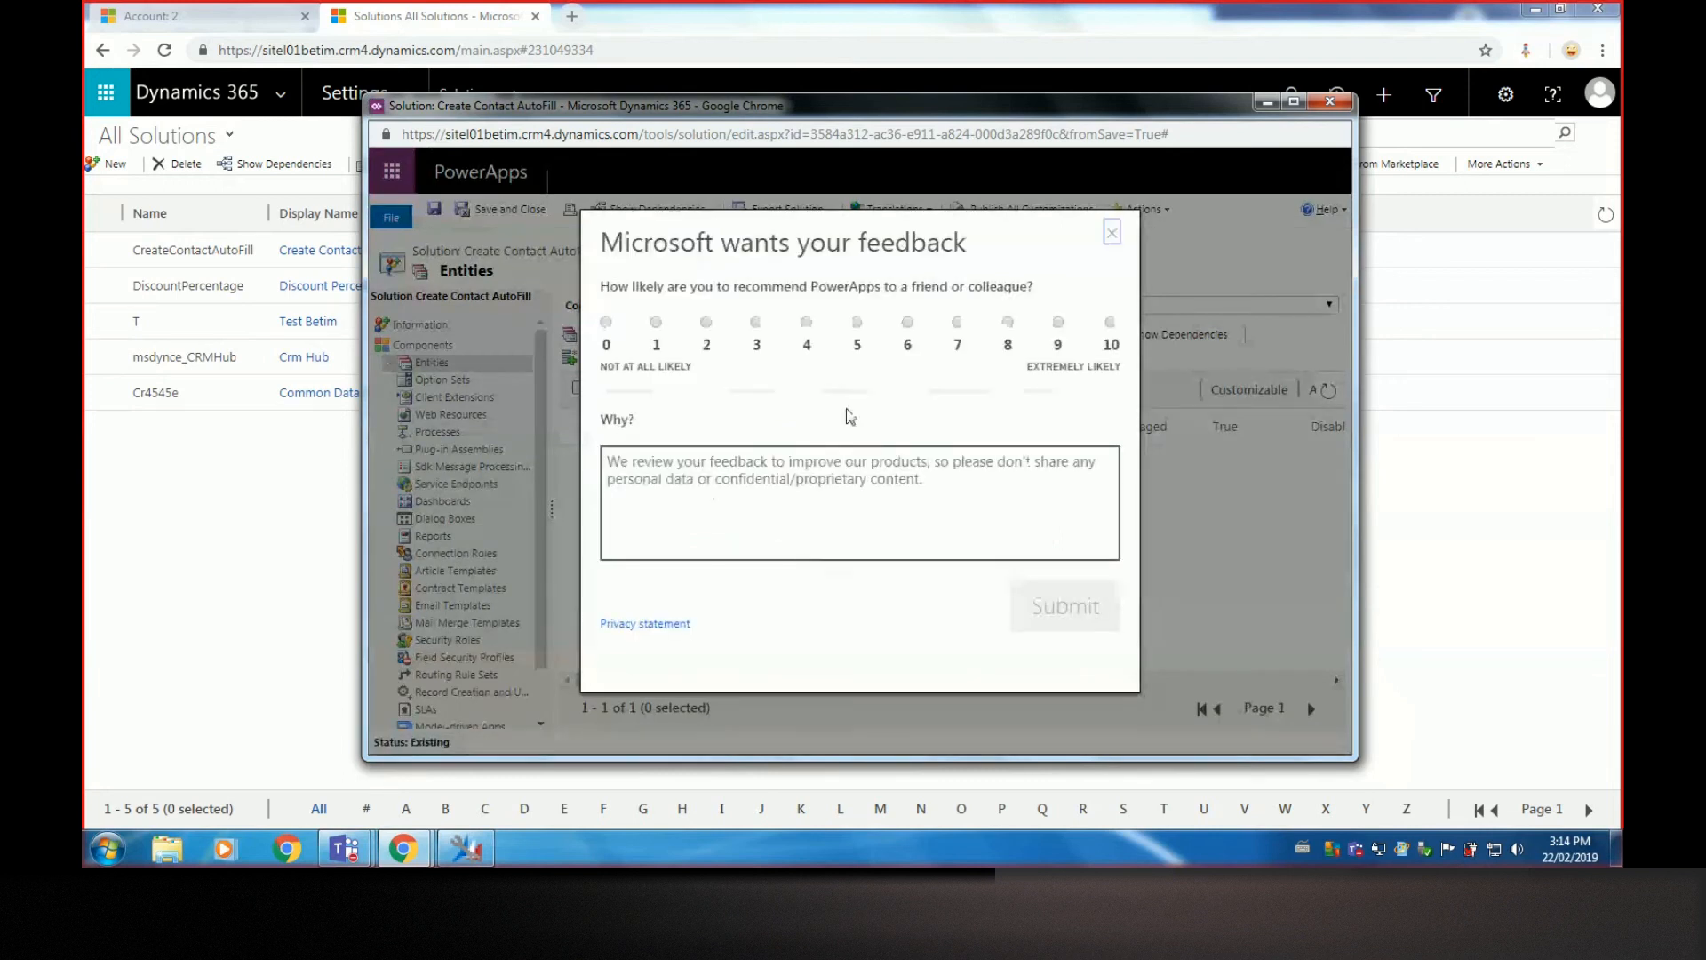
click(1113, 234)
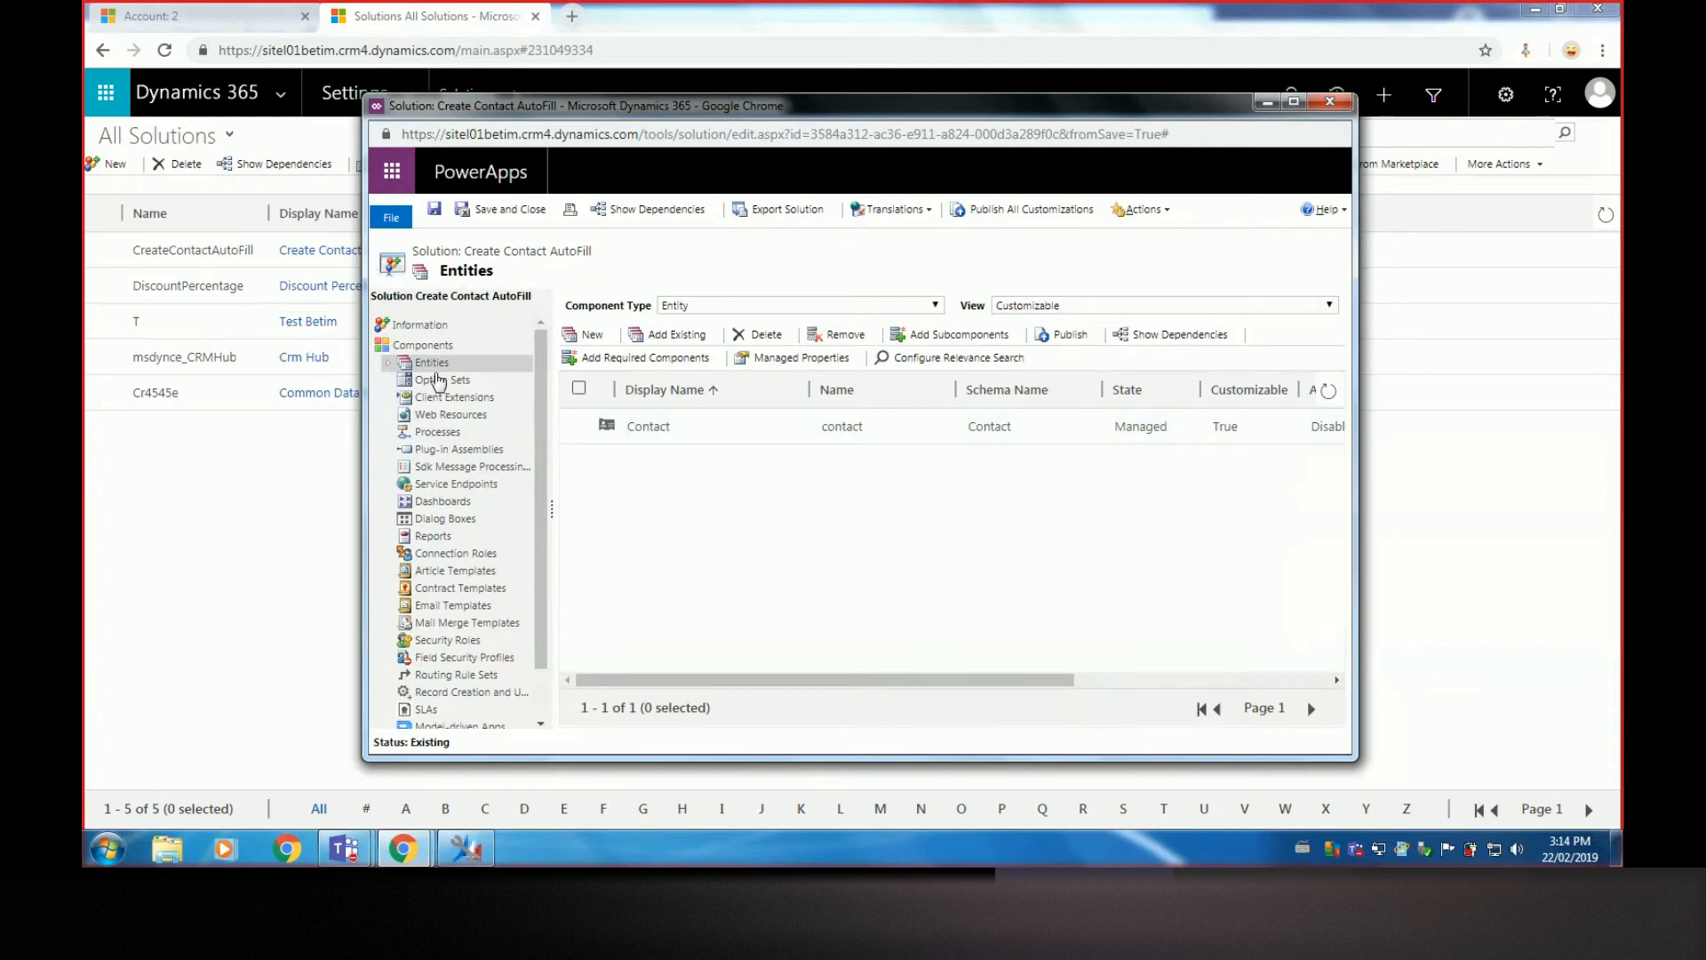
View the Contact entity's forms in the solution and open the solution's Web Resources
click(389, 362)
click(406, 380)
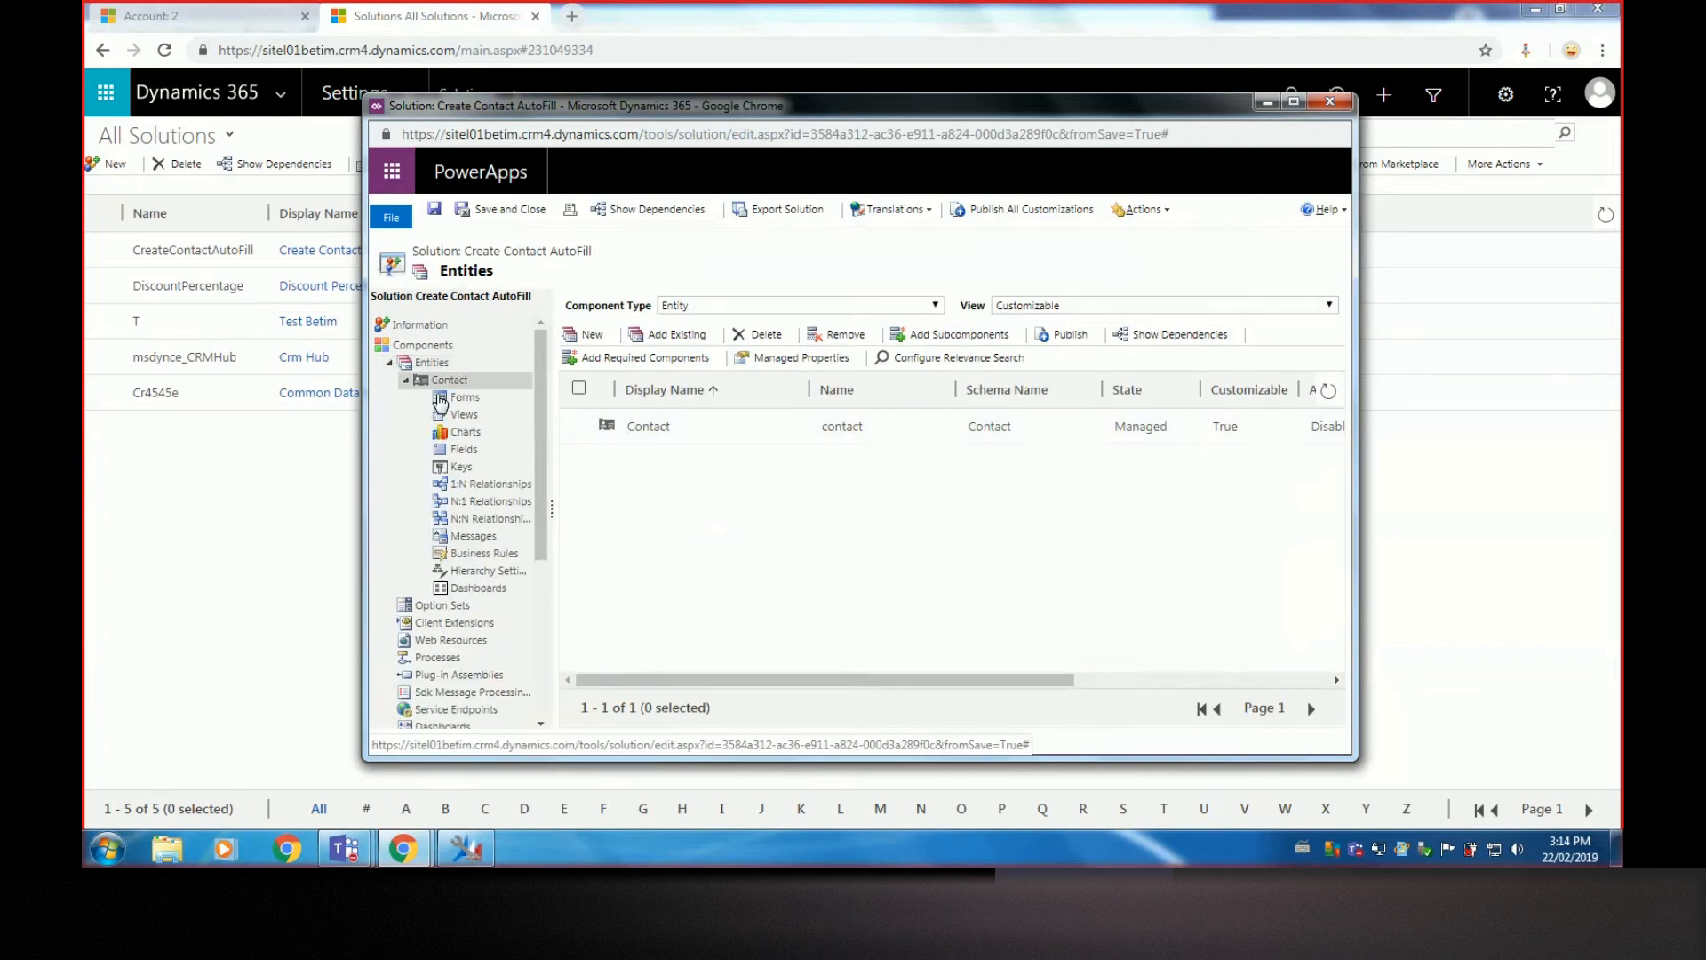
click(458, 397)
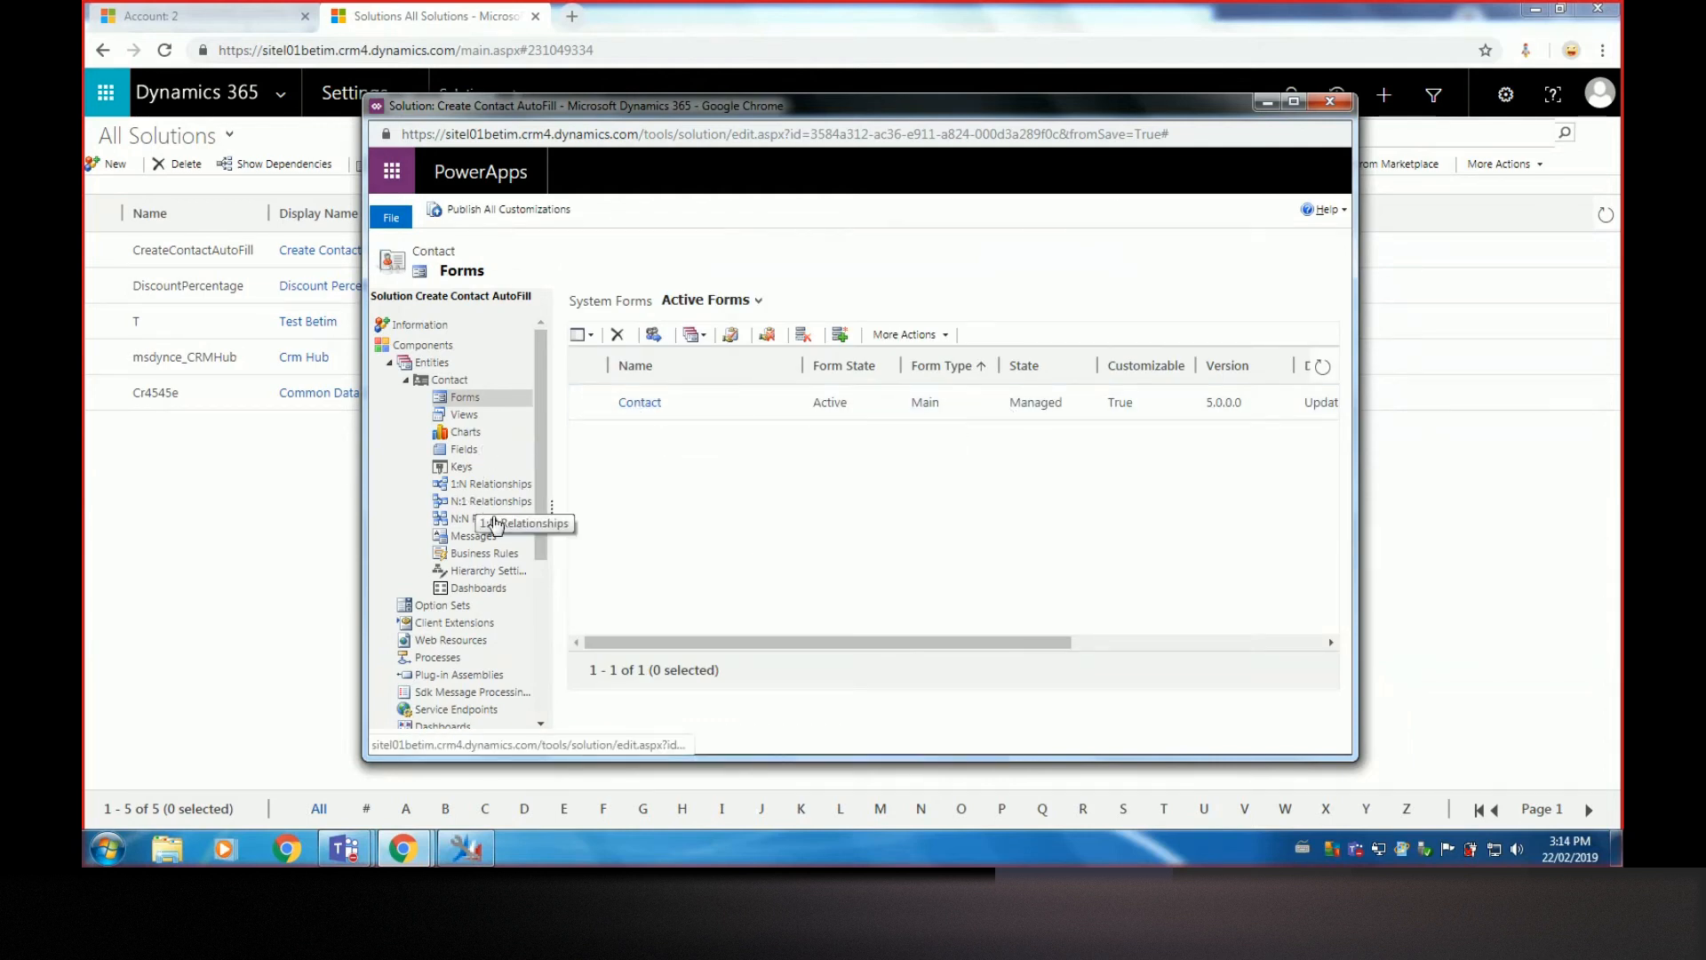
click(451, 639)
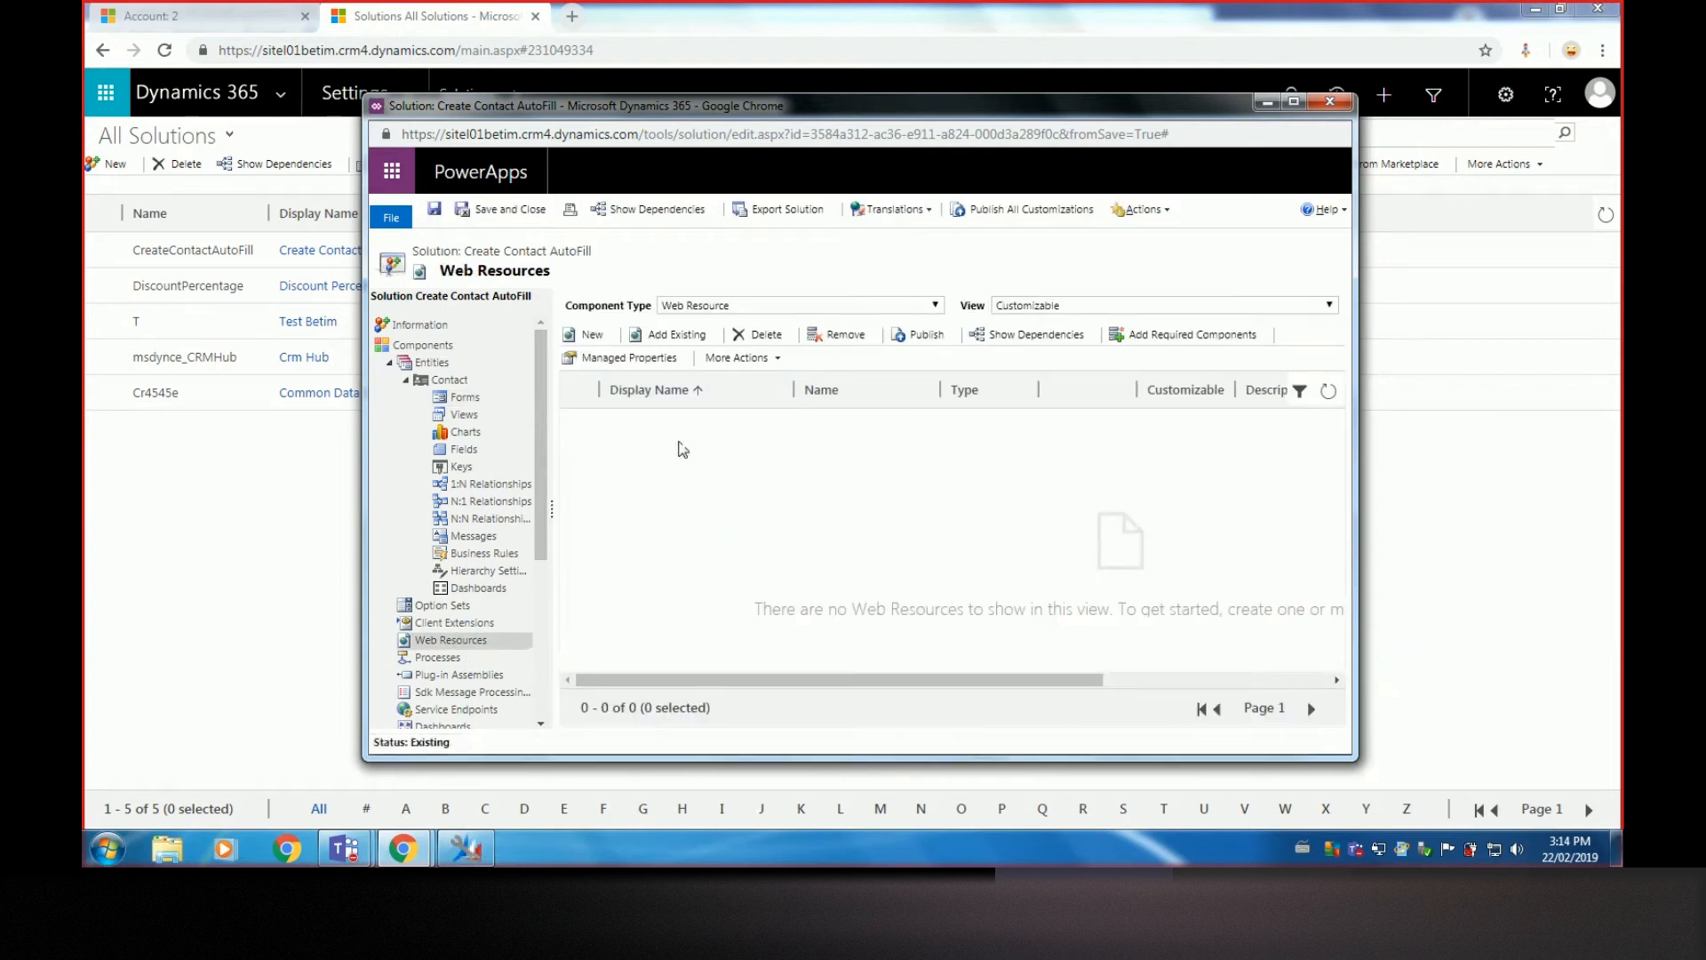
click(681, 336)
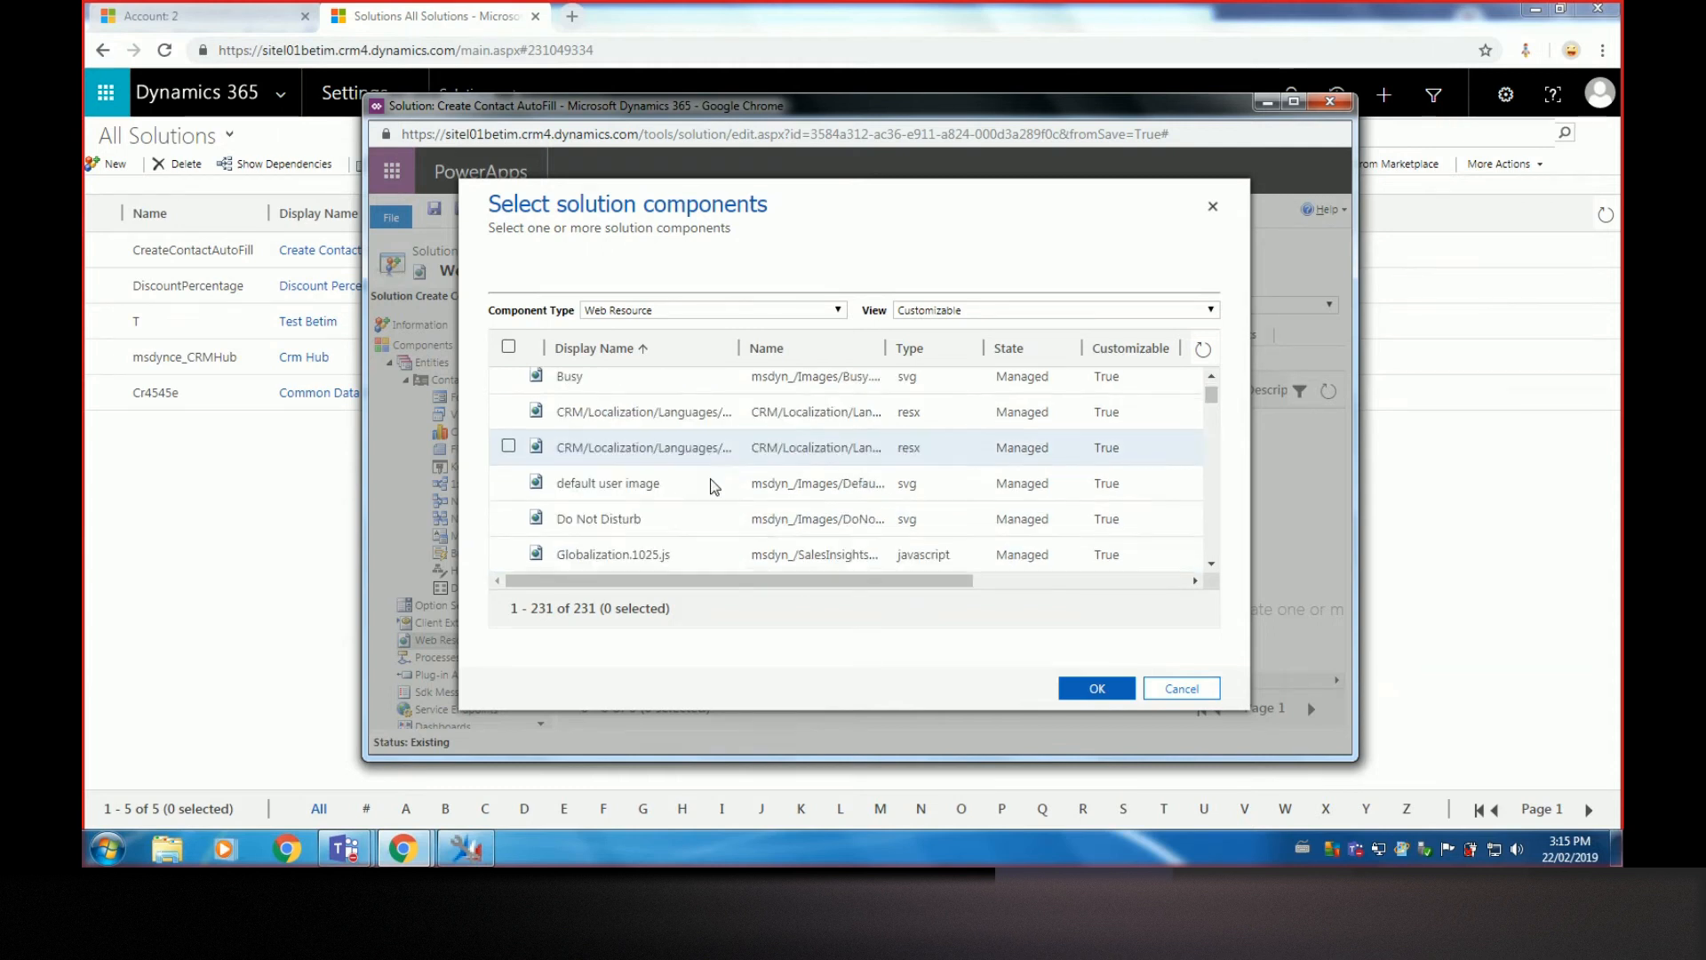
scroll(702, 479, down, 2)
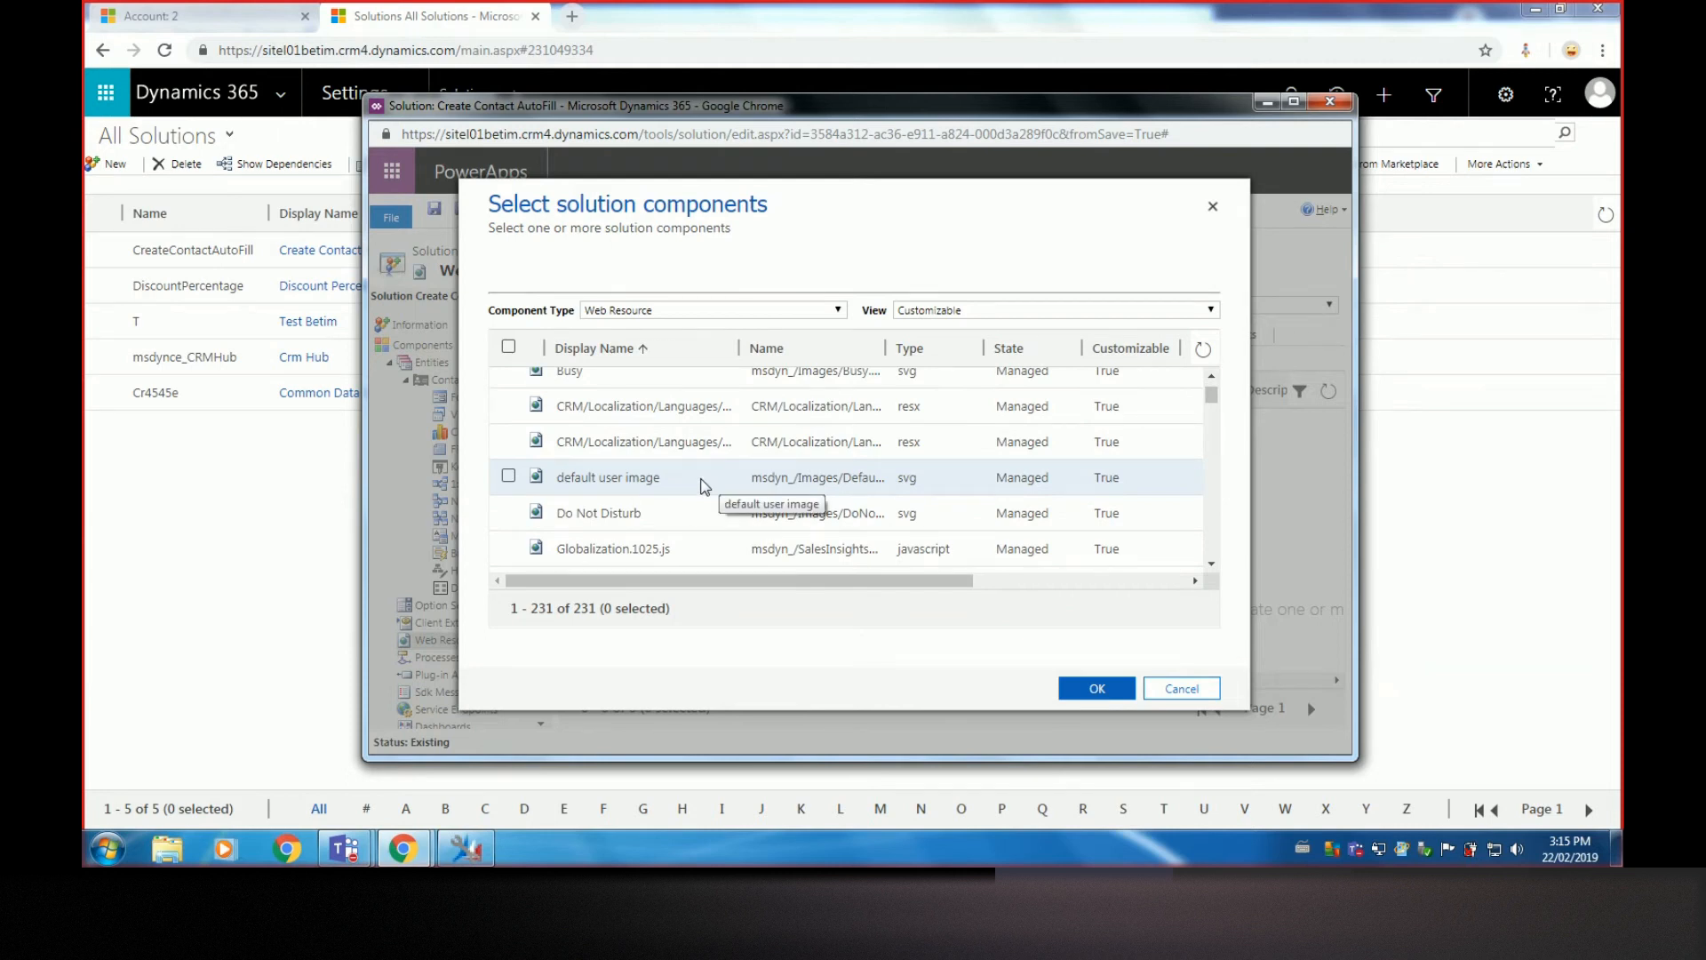
scroll(702, 485, down, 3)
scroll(711, 511, up, 5)
click(1199, 689)
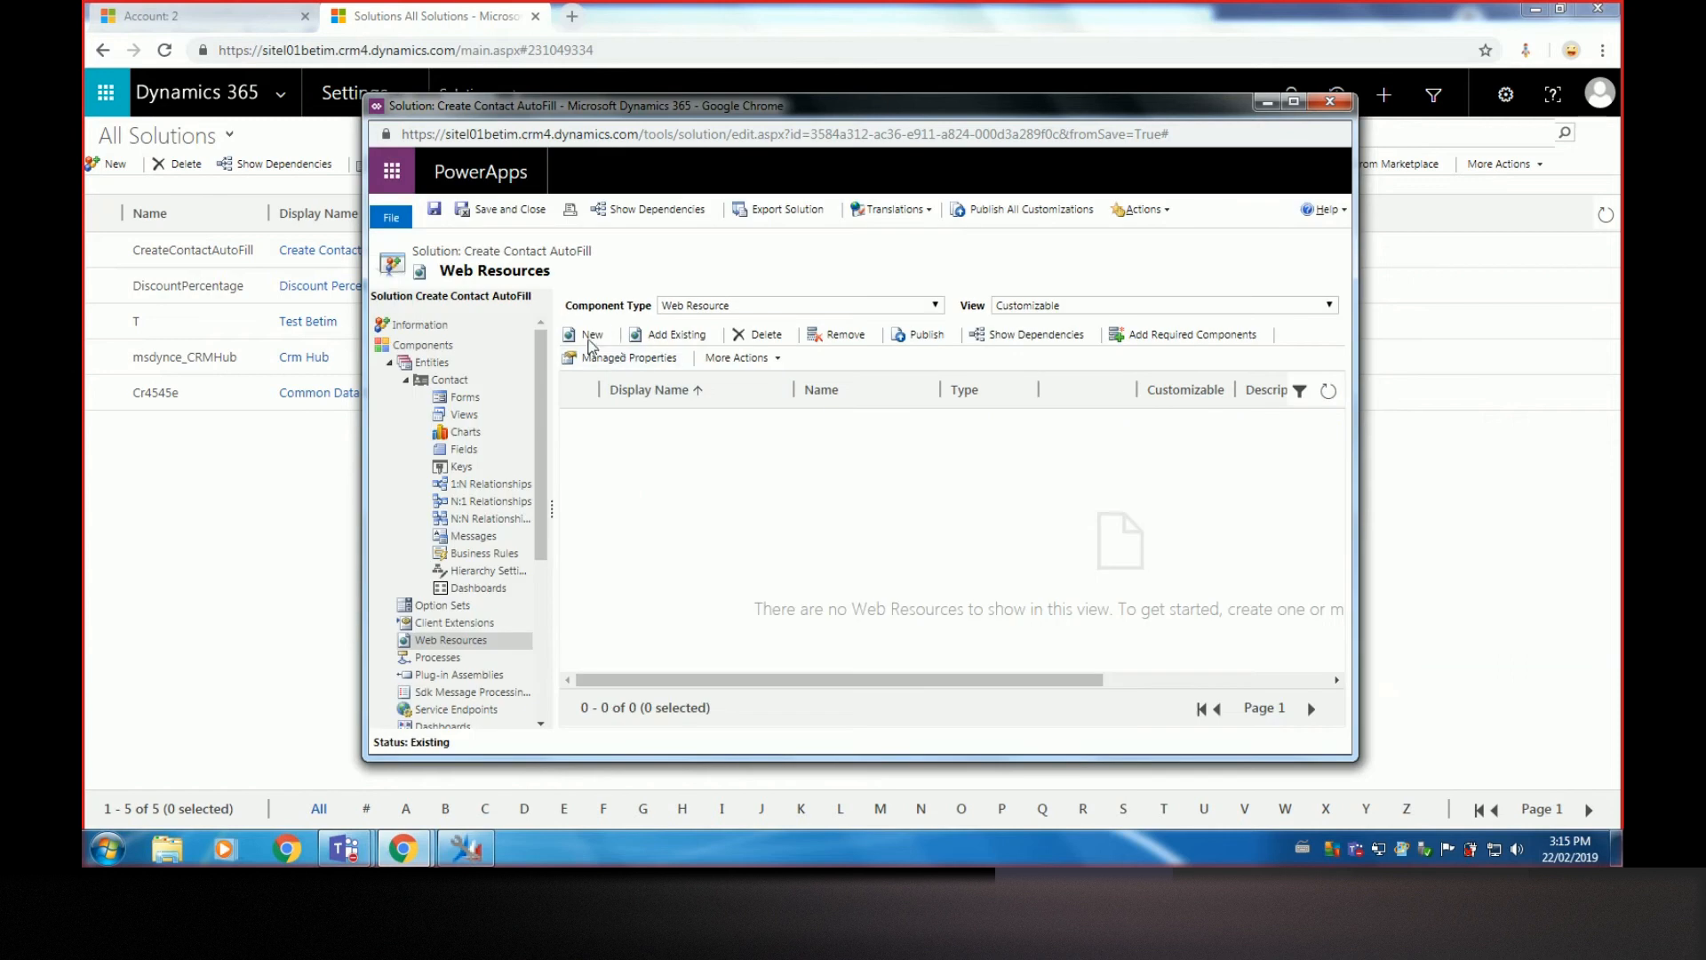
Create a new web resource in the solution and name it /Commands/Contact.AutoFiller.js after the bb_ prefix
click(586, 338)
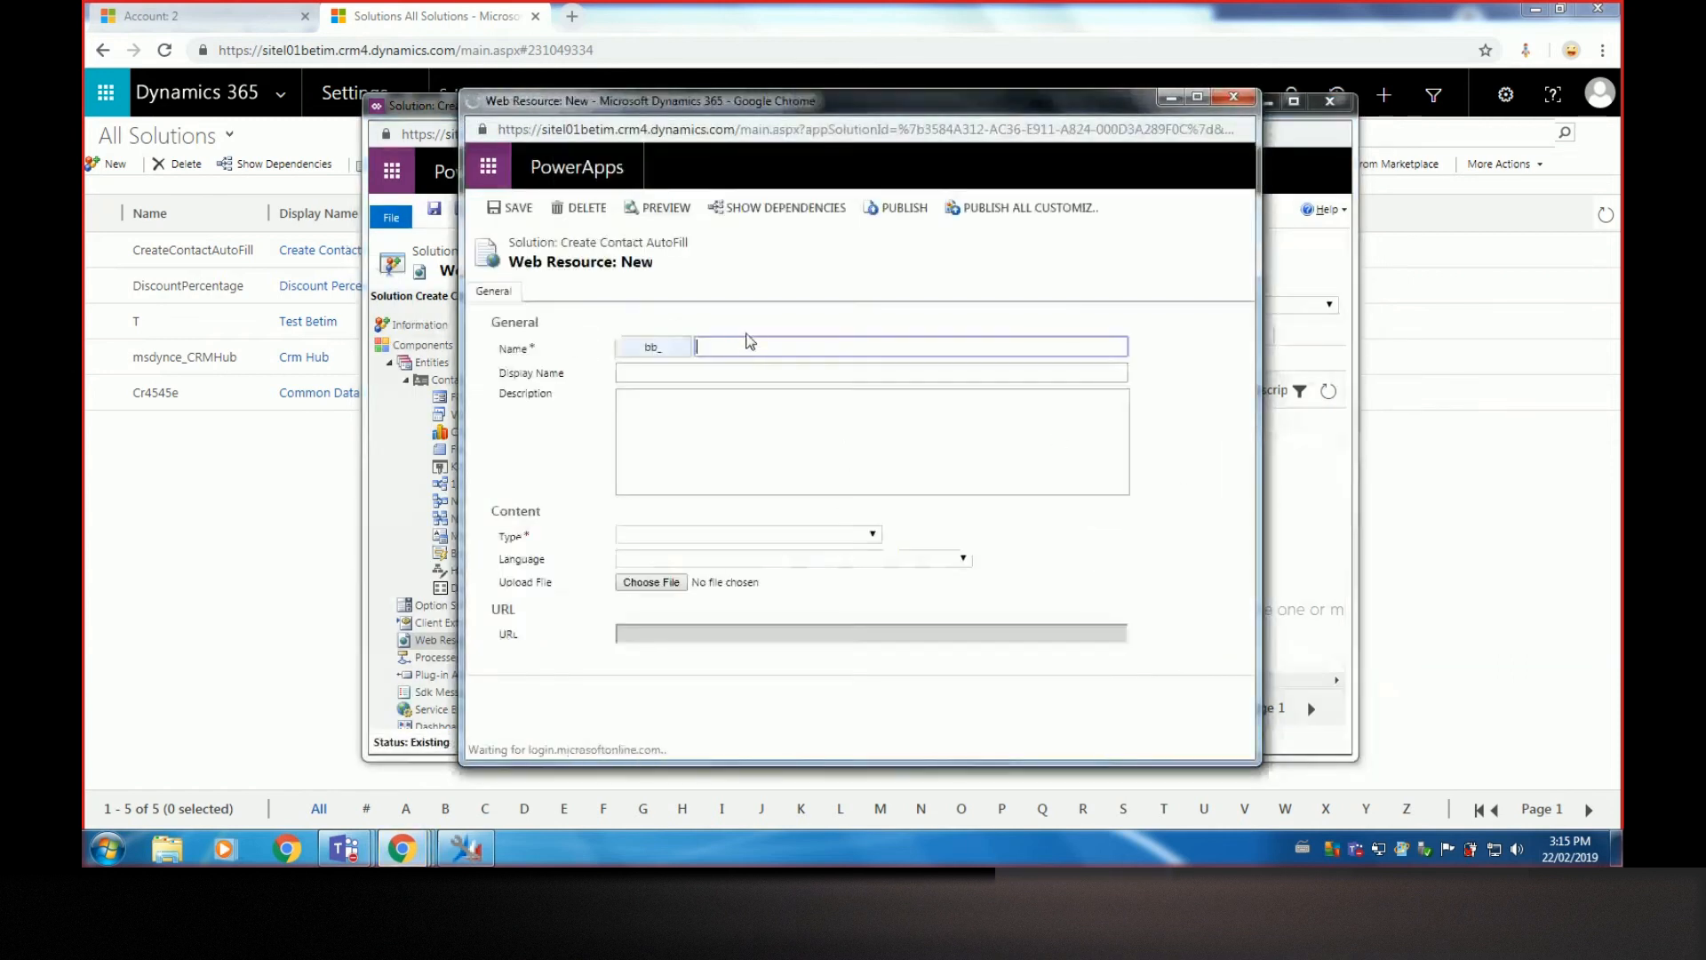
click(755, 349)
text(/)
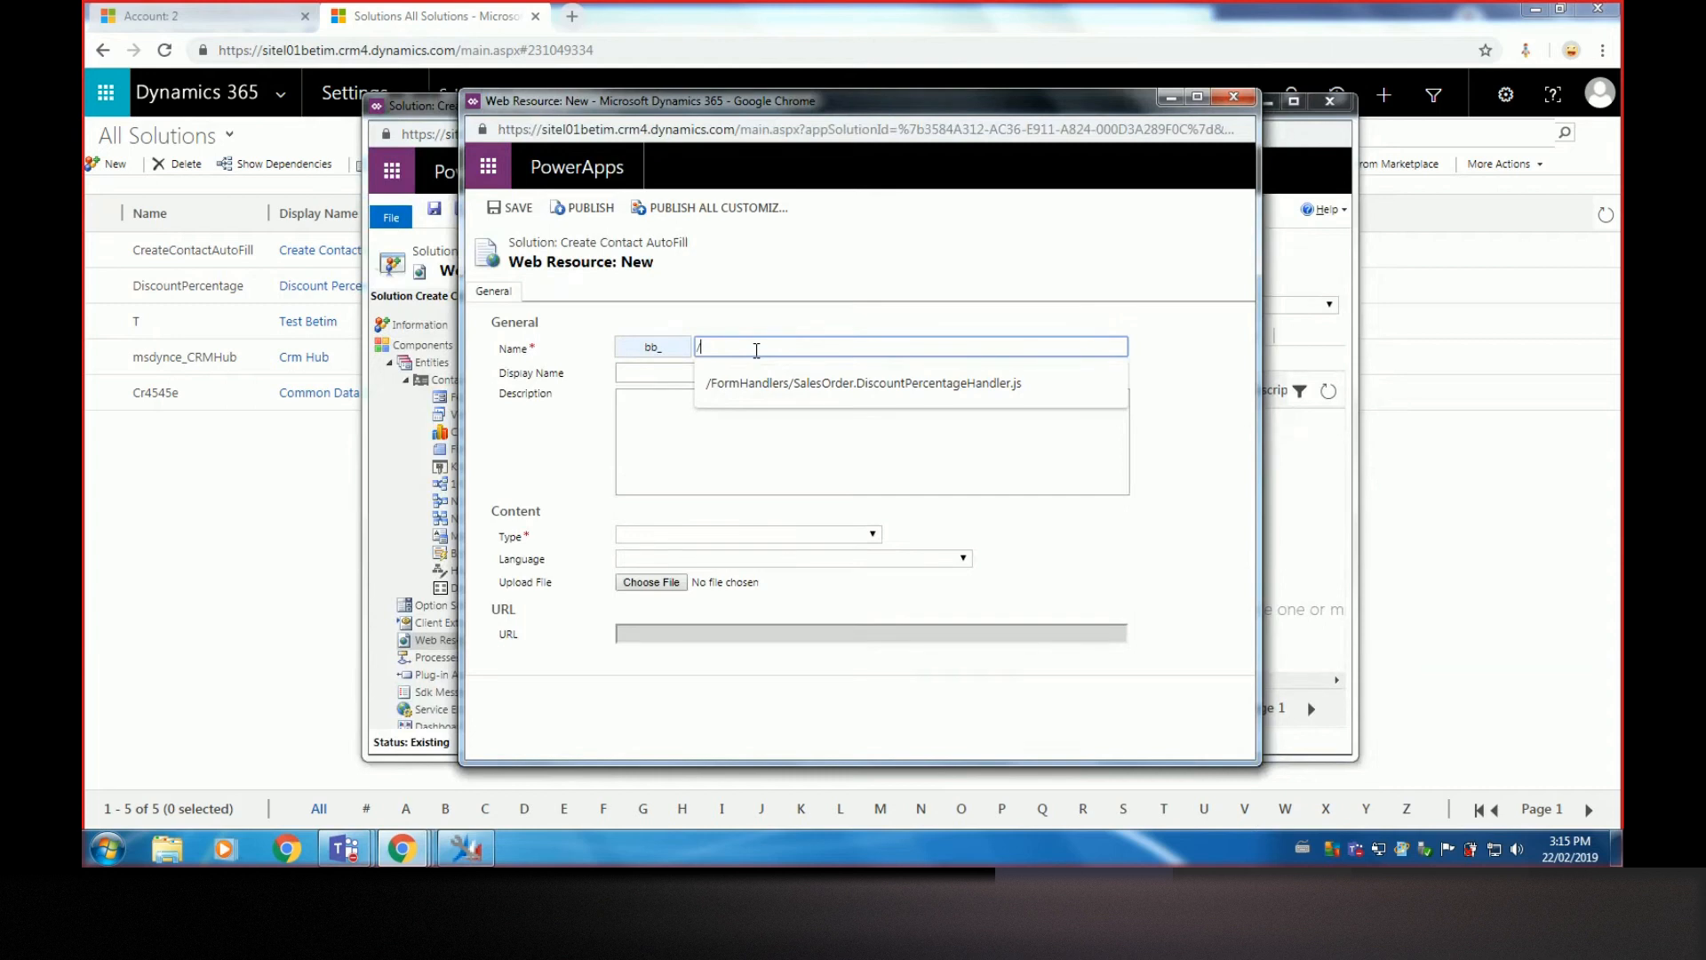
text(Comman)
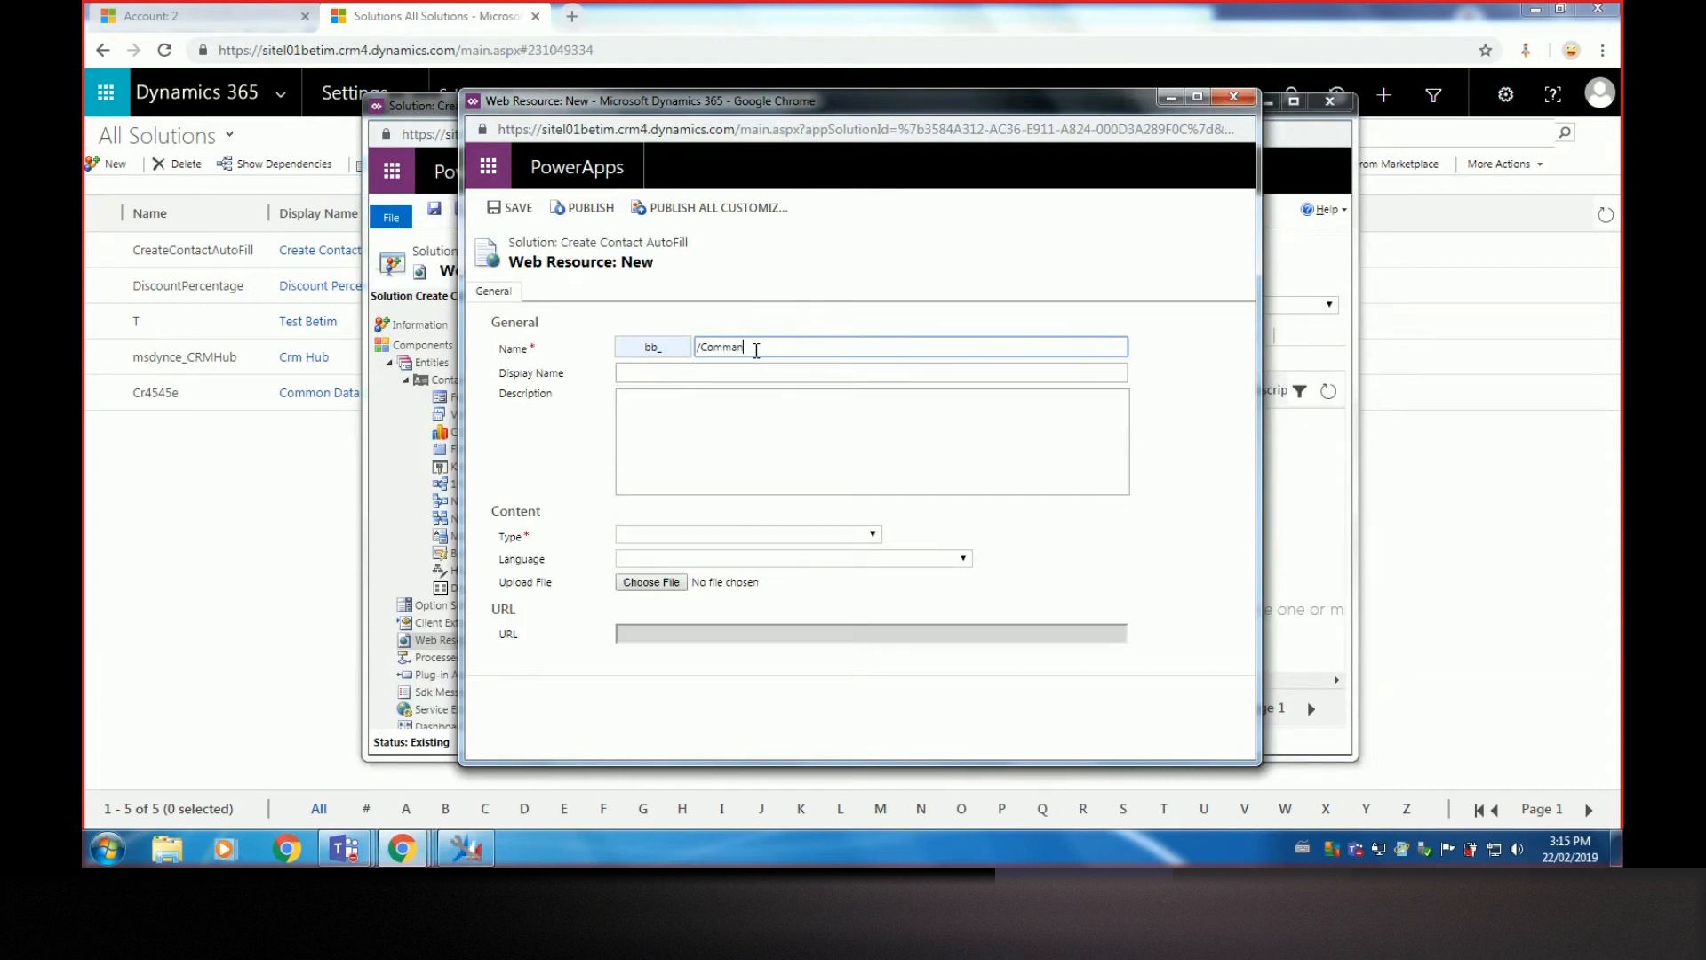
text(ds/Contact.AutoFiller)
click(896, 372)
click(893, 348)
text(.AutoFiller.js)
click(874, 378)
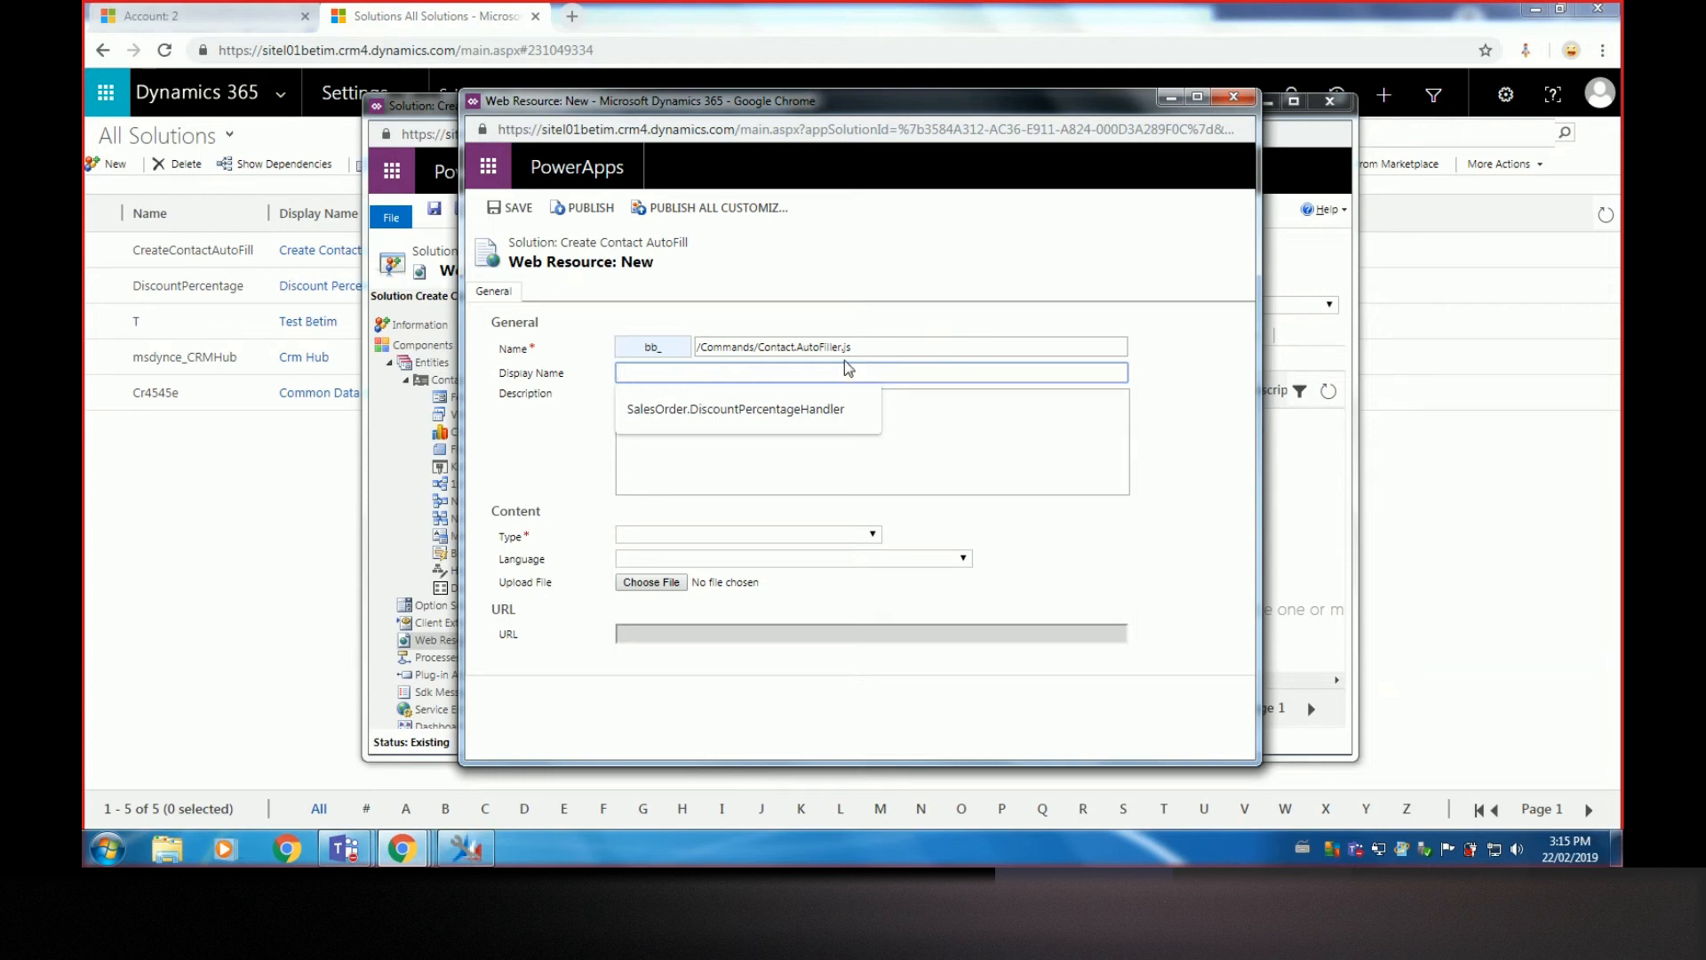
click(736, 343)
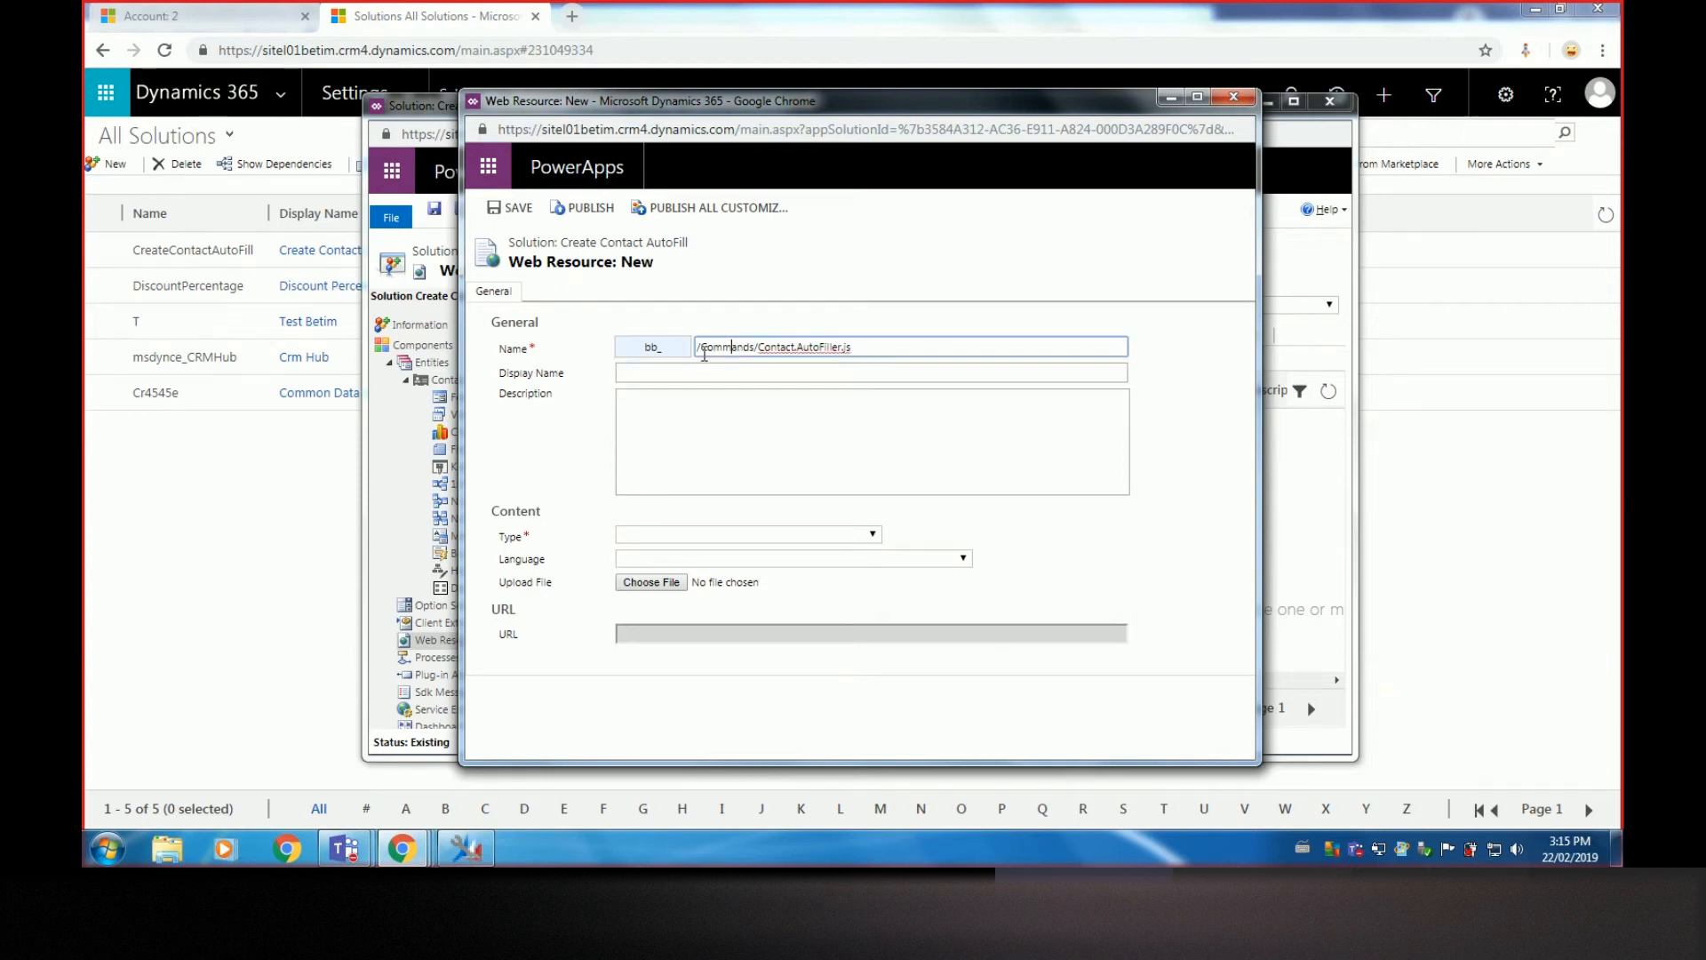
mouse_move(696, 347)
mouse_down()
mouse_move(715, 346)
mouse_move(698, 347)
mouse_up()
click(758, 346)
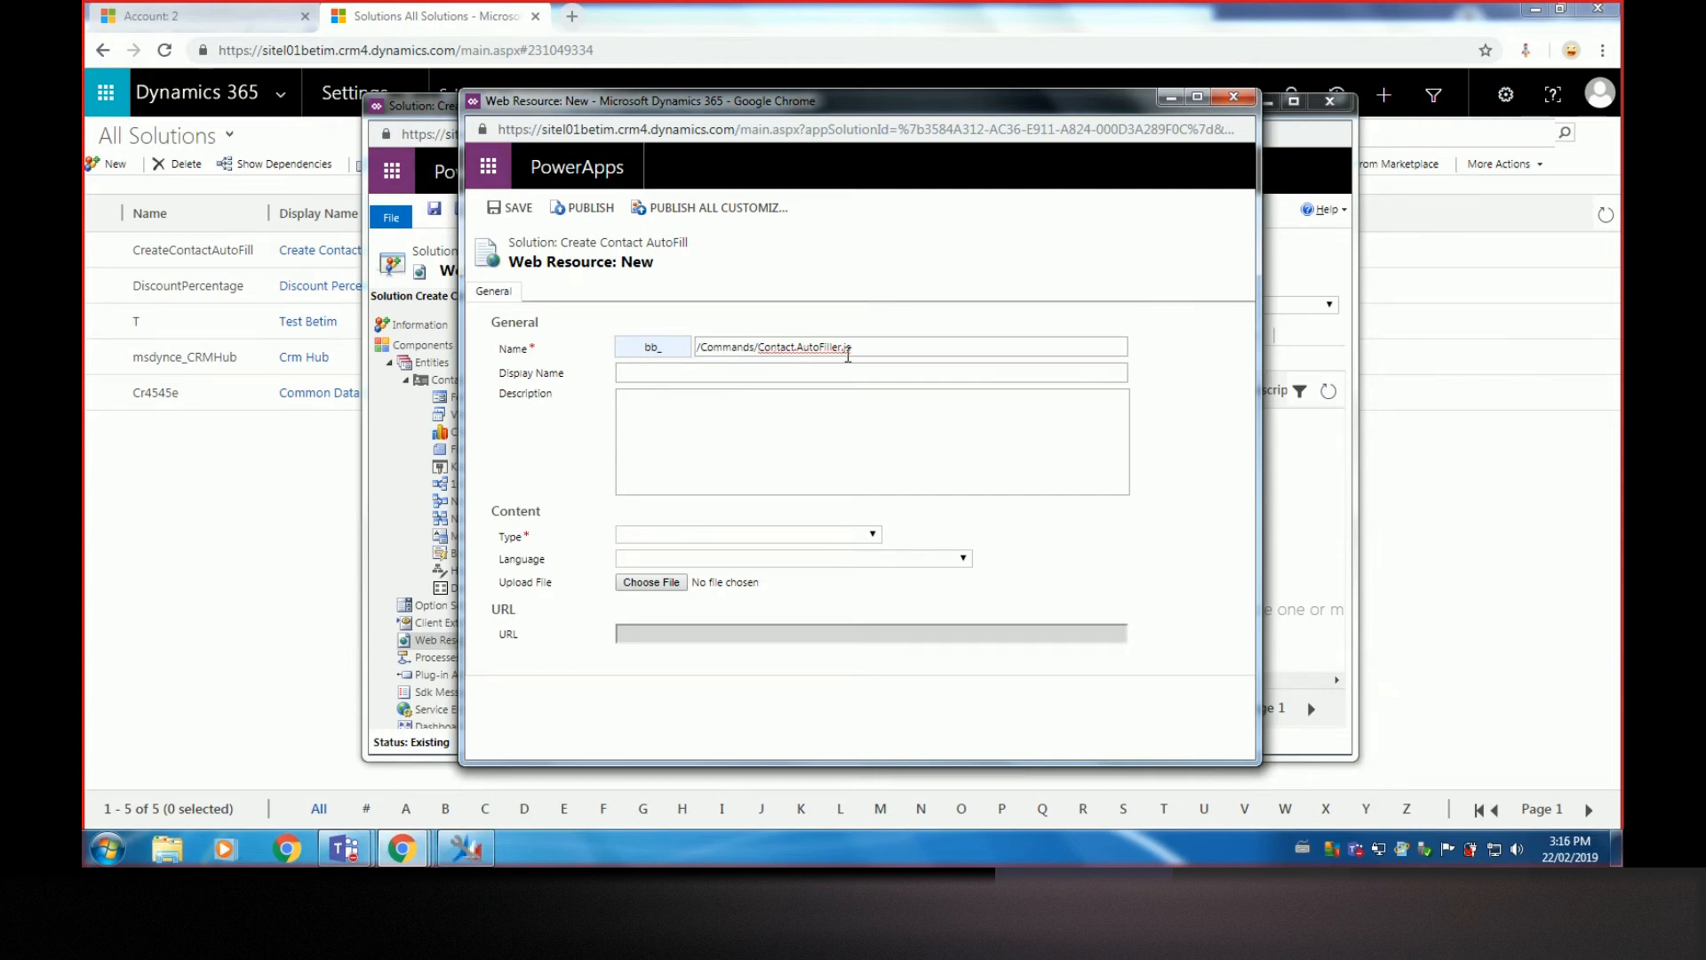
drag(700, 347, 674, 357)
drag(755, 347, 1010, 347)
drag(759, 349, 886, 346)
double_click(762, 349)
click(847, 348)
double_click(827, 349)
Copy Contact.AutoFiller from the web resource's name into its display name and set the type to Script (JScript)
click(800, 379)
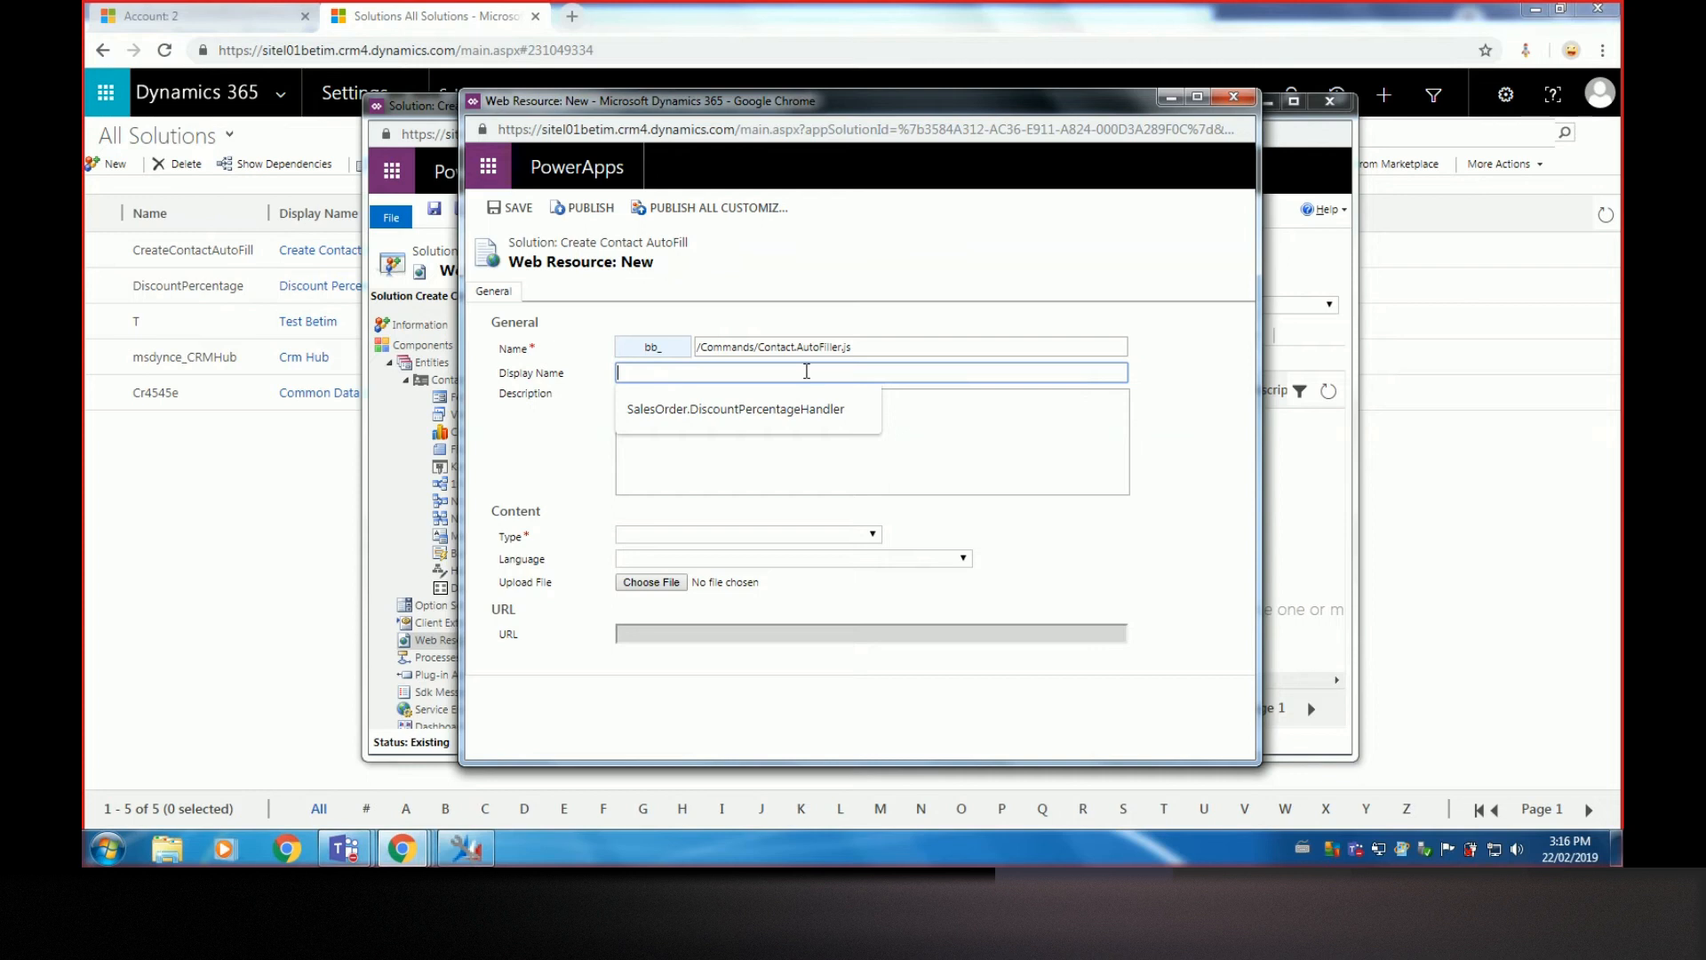
drag(760, 351, 838, 348)
key(ctrl+c)
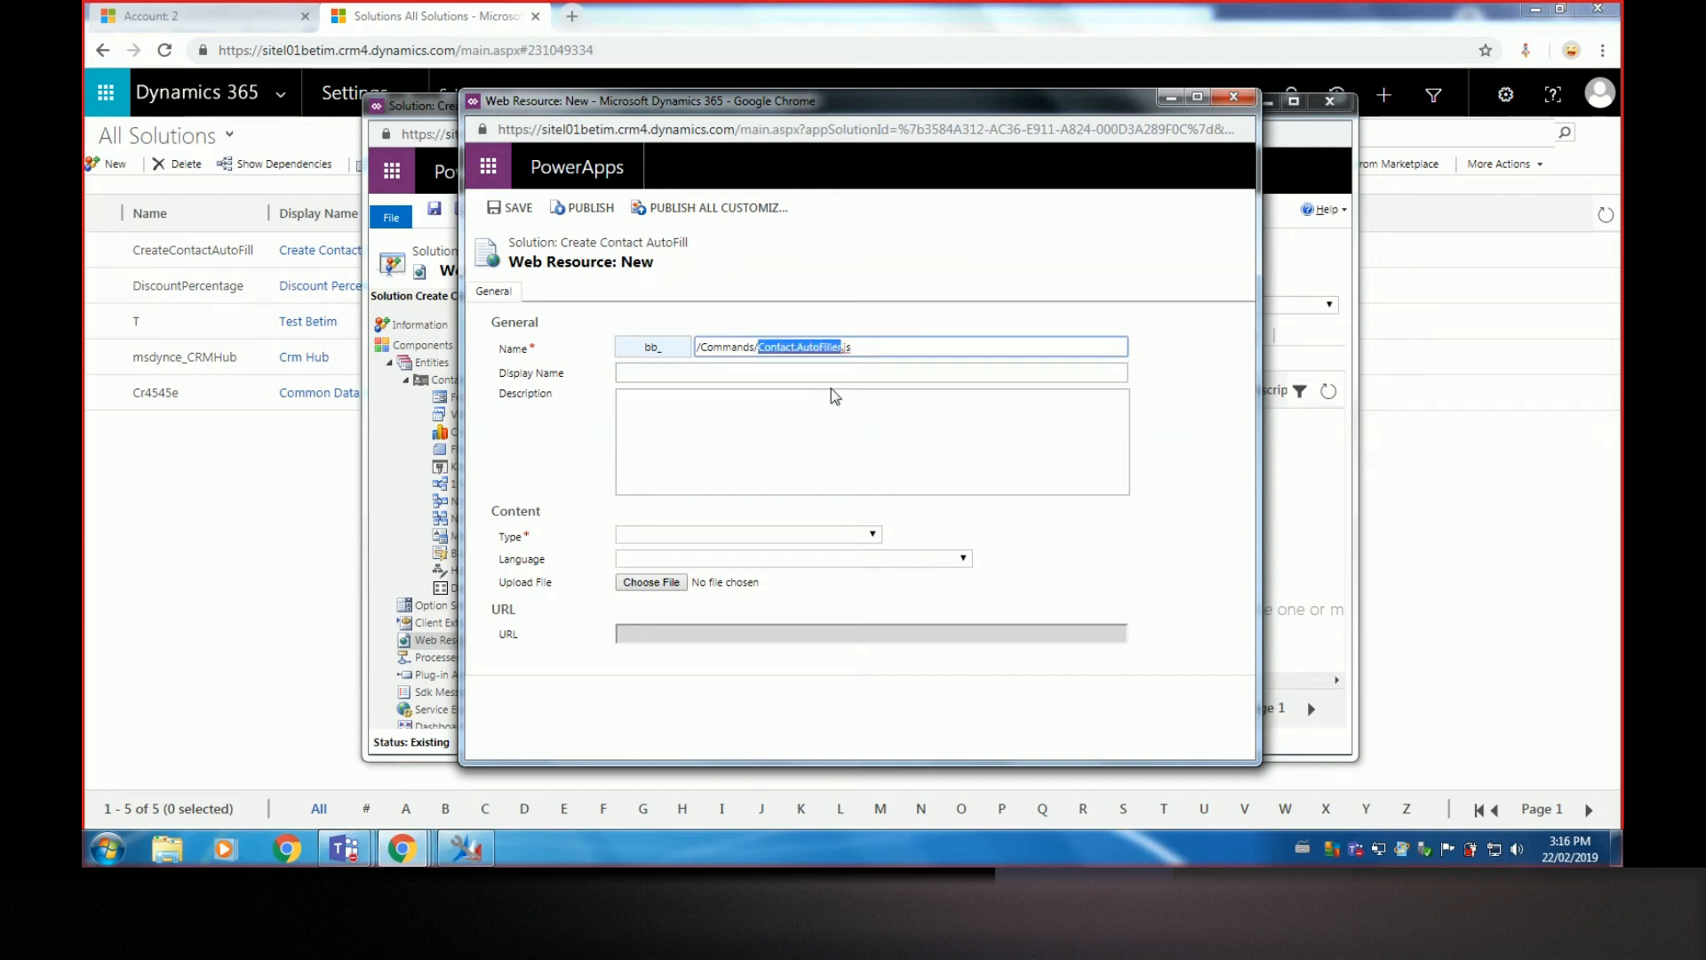
click(751, 373)
key(ctrl+v)
click(725, 425)
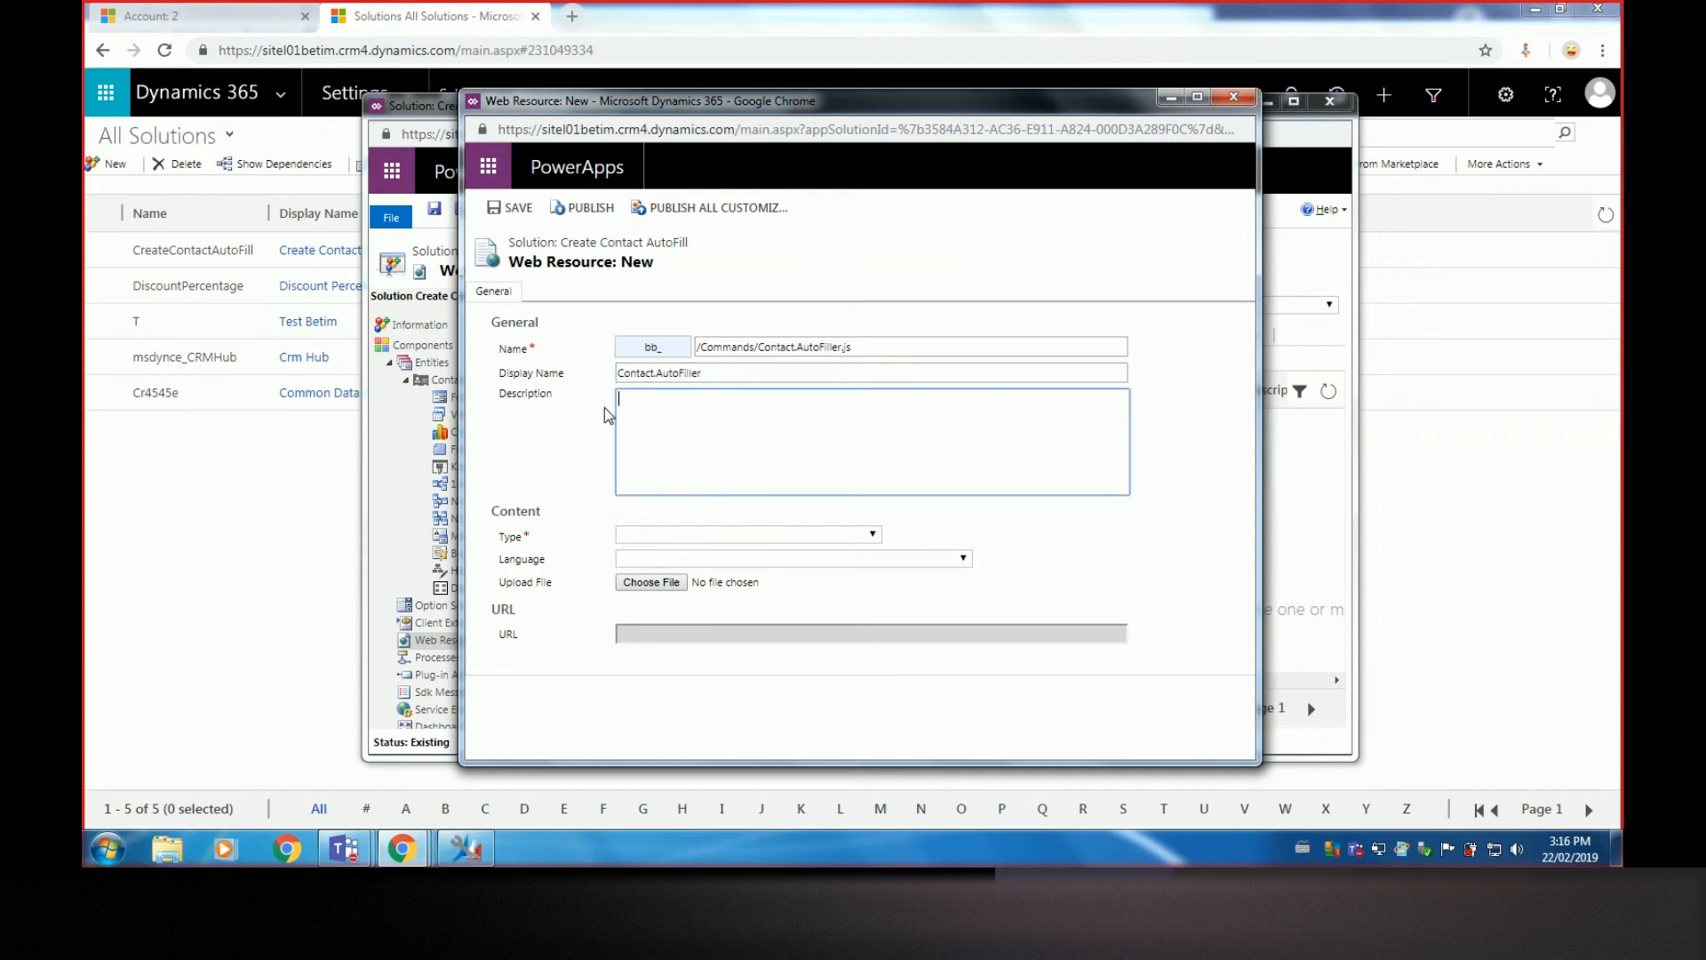
click(775, 535)
click(690, 596)
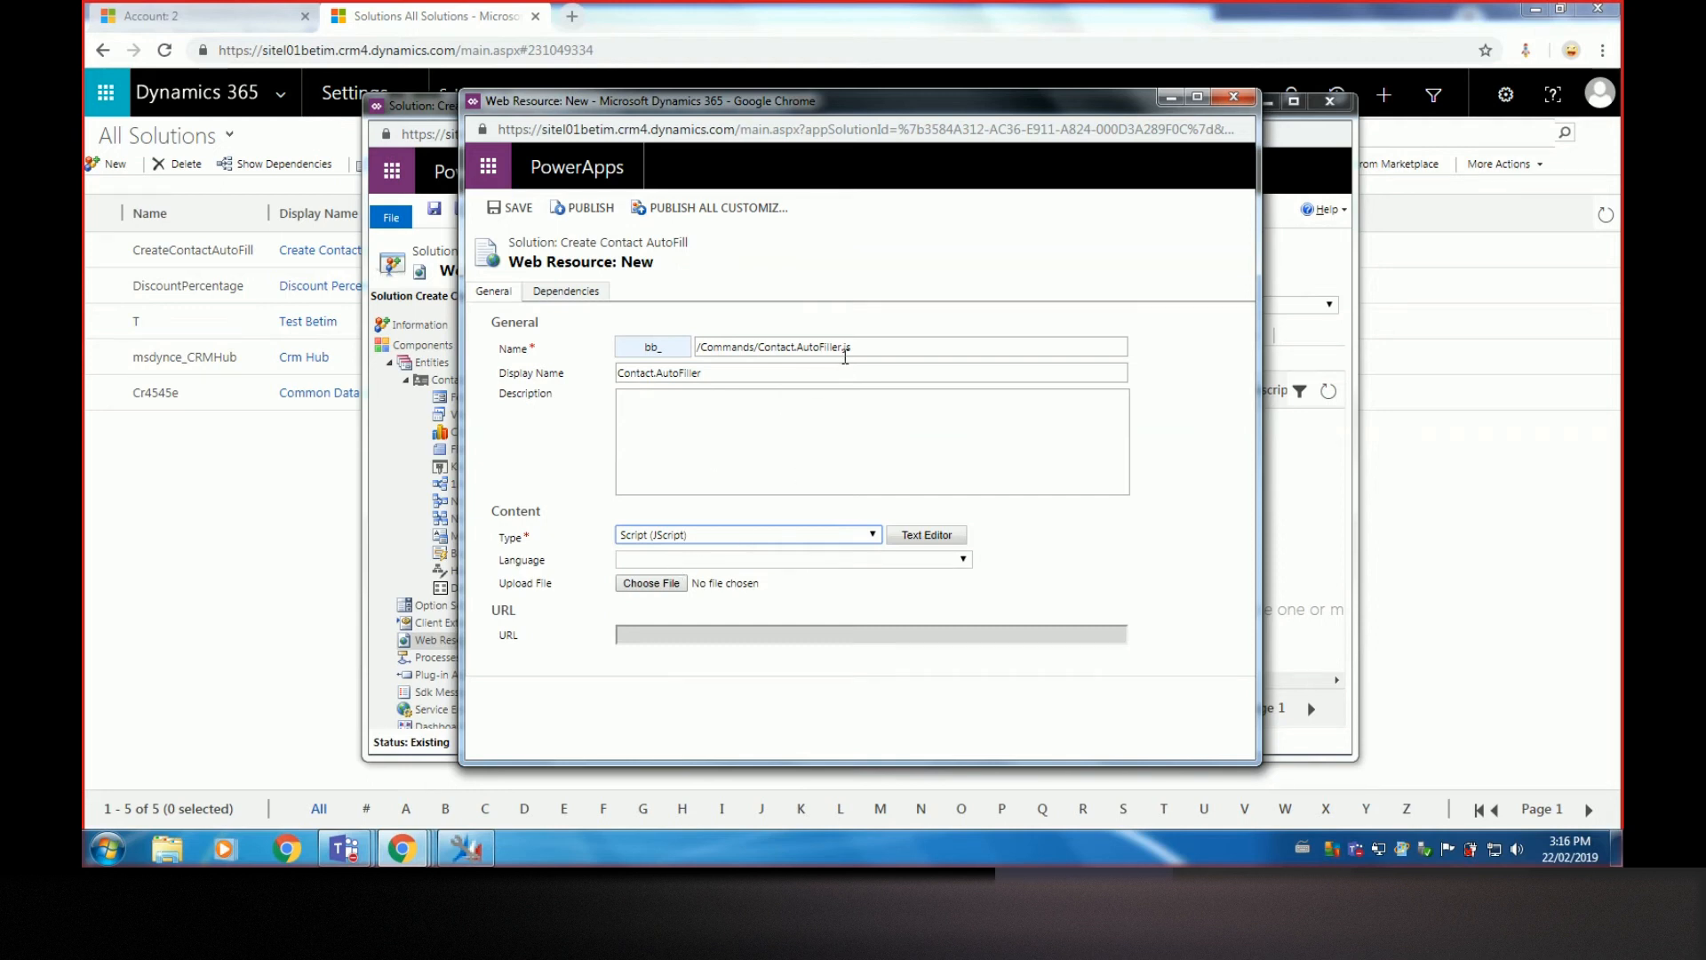
drag(843, 347, 890, 347)
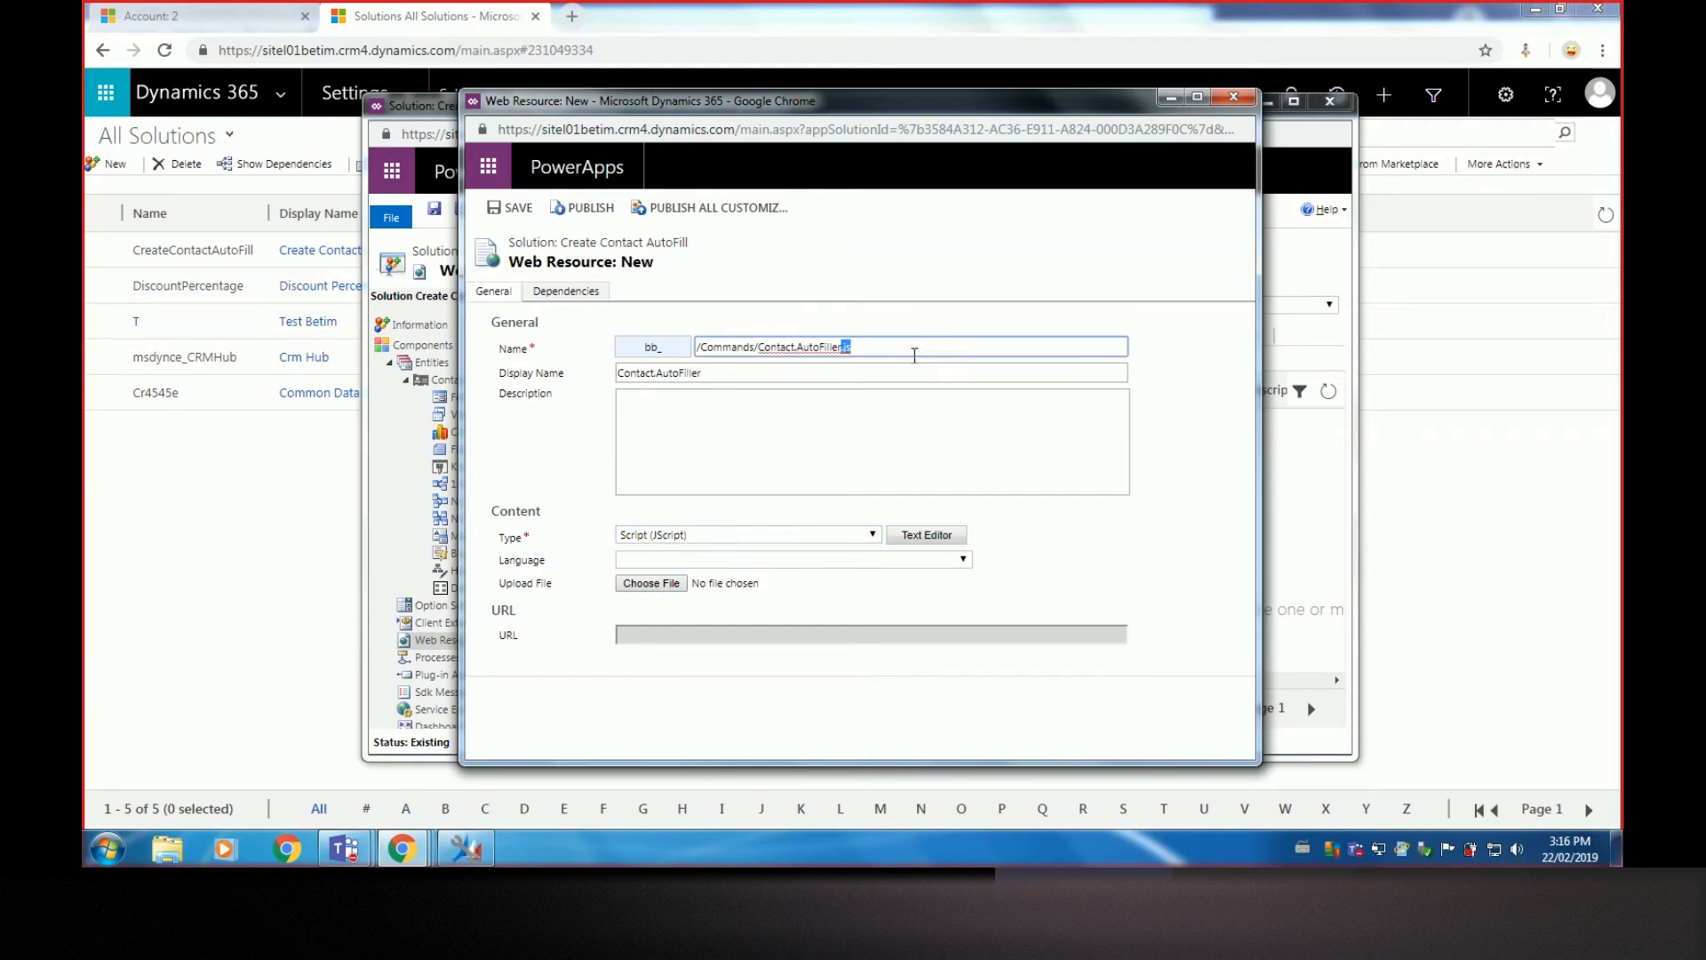
click(853, 353)
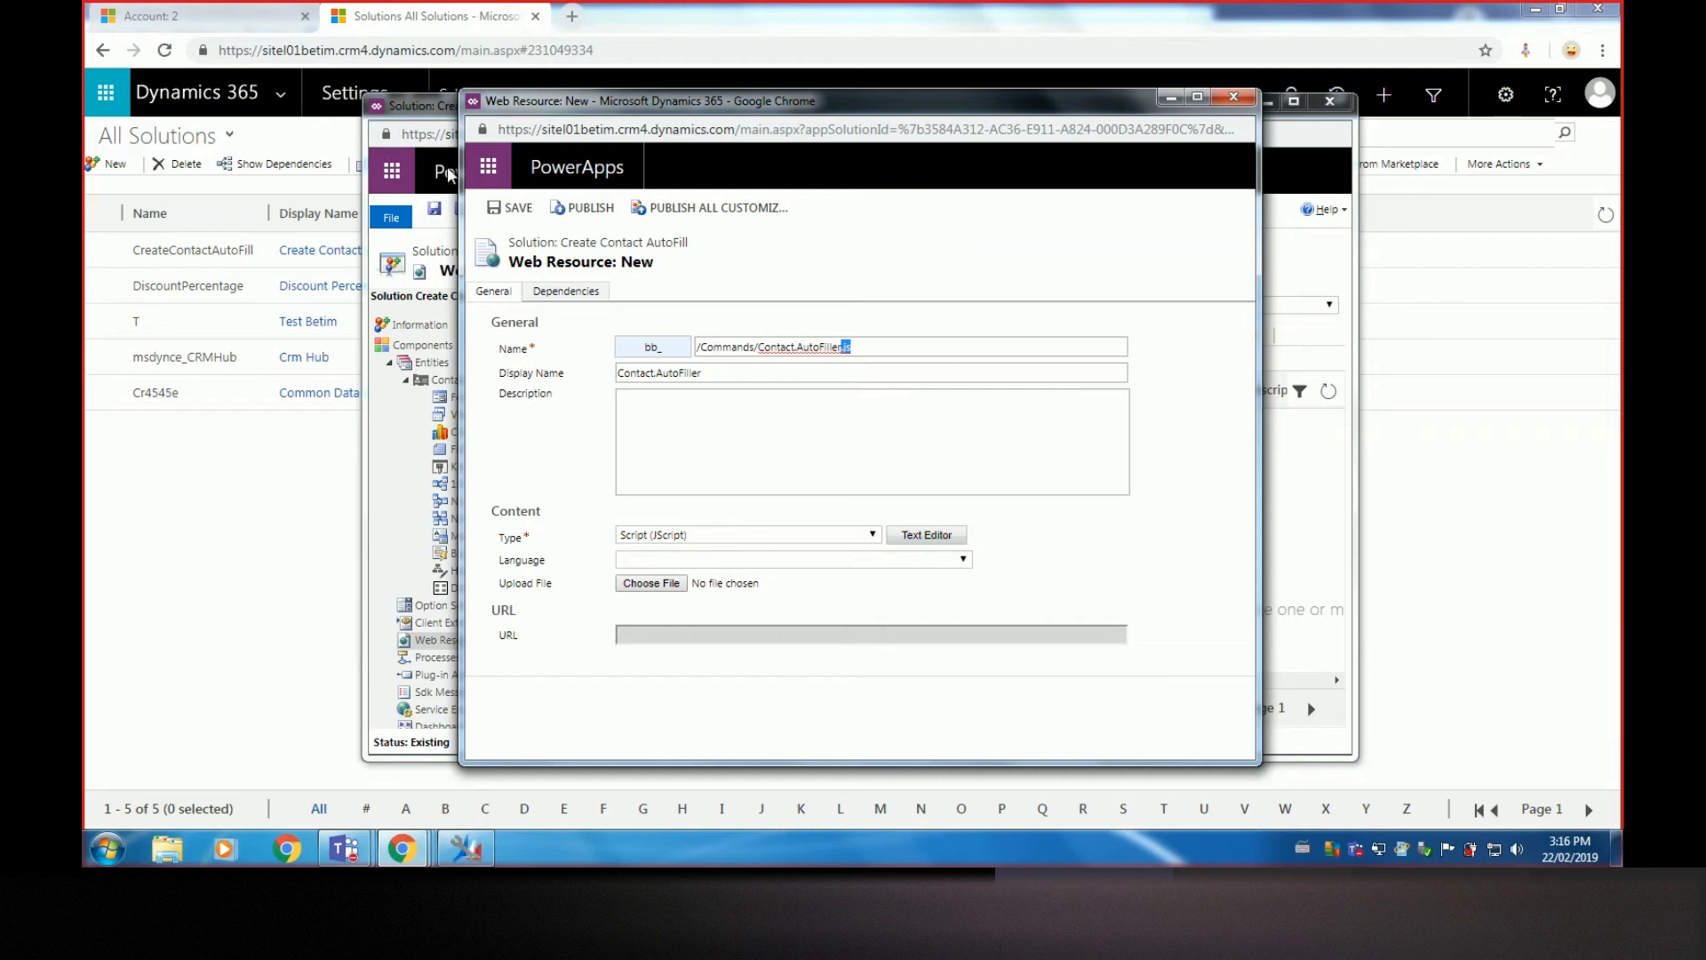
Try to save the web resource, dismiss the alert, and accept the script's source content in the text editor
click(481, 205)
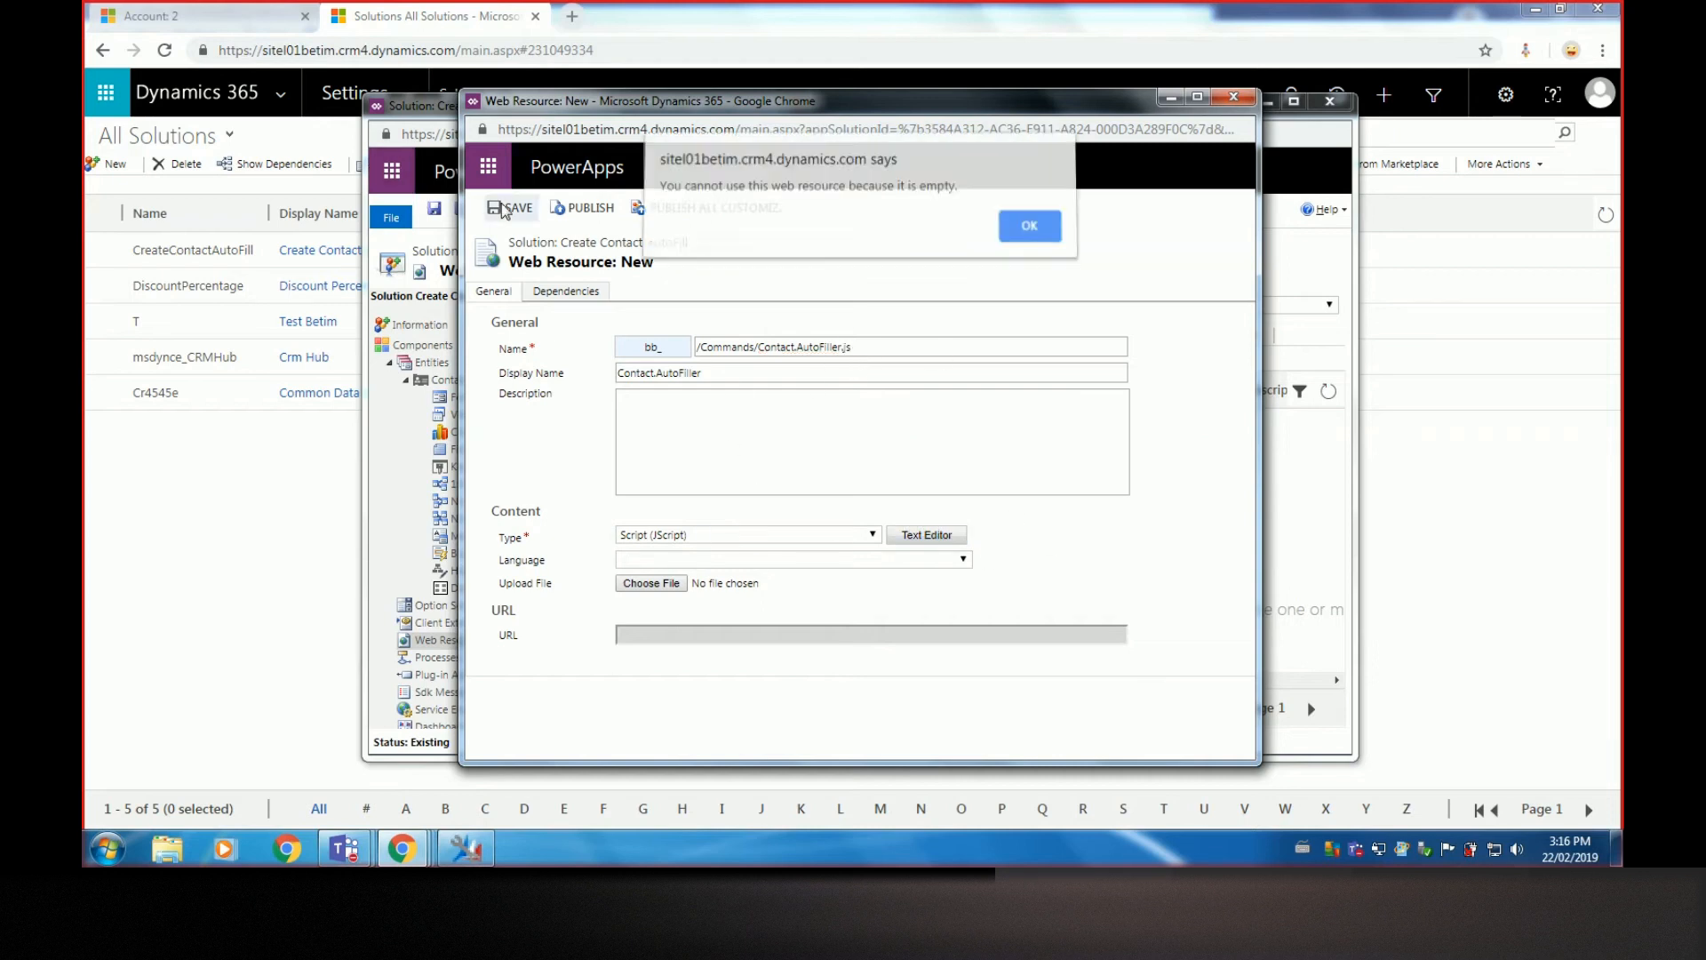
click(1022, 231)
click(946, 538)
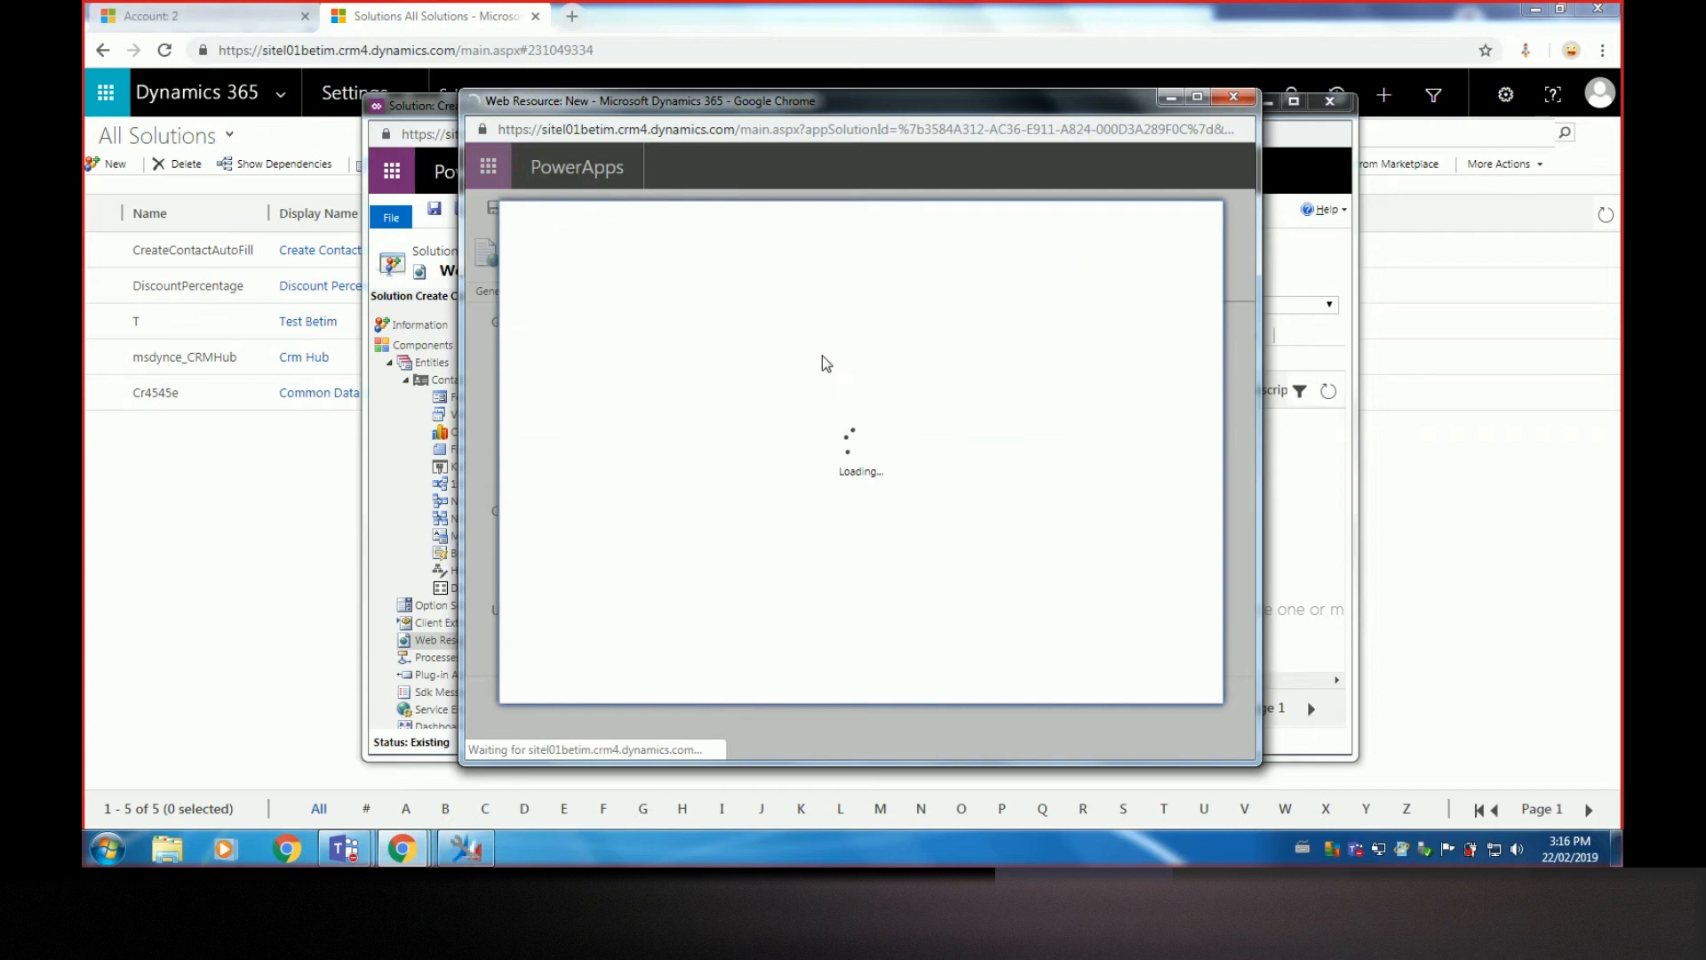
click(770, 370)
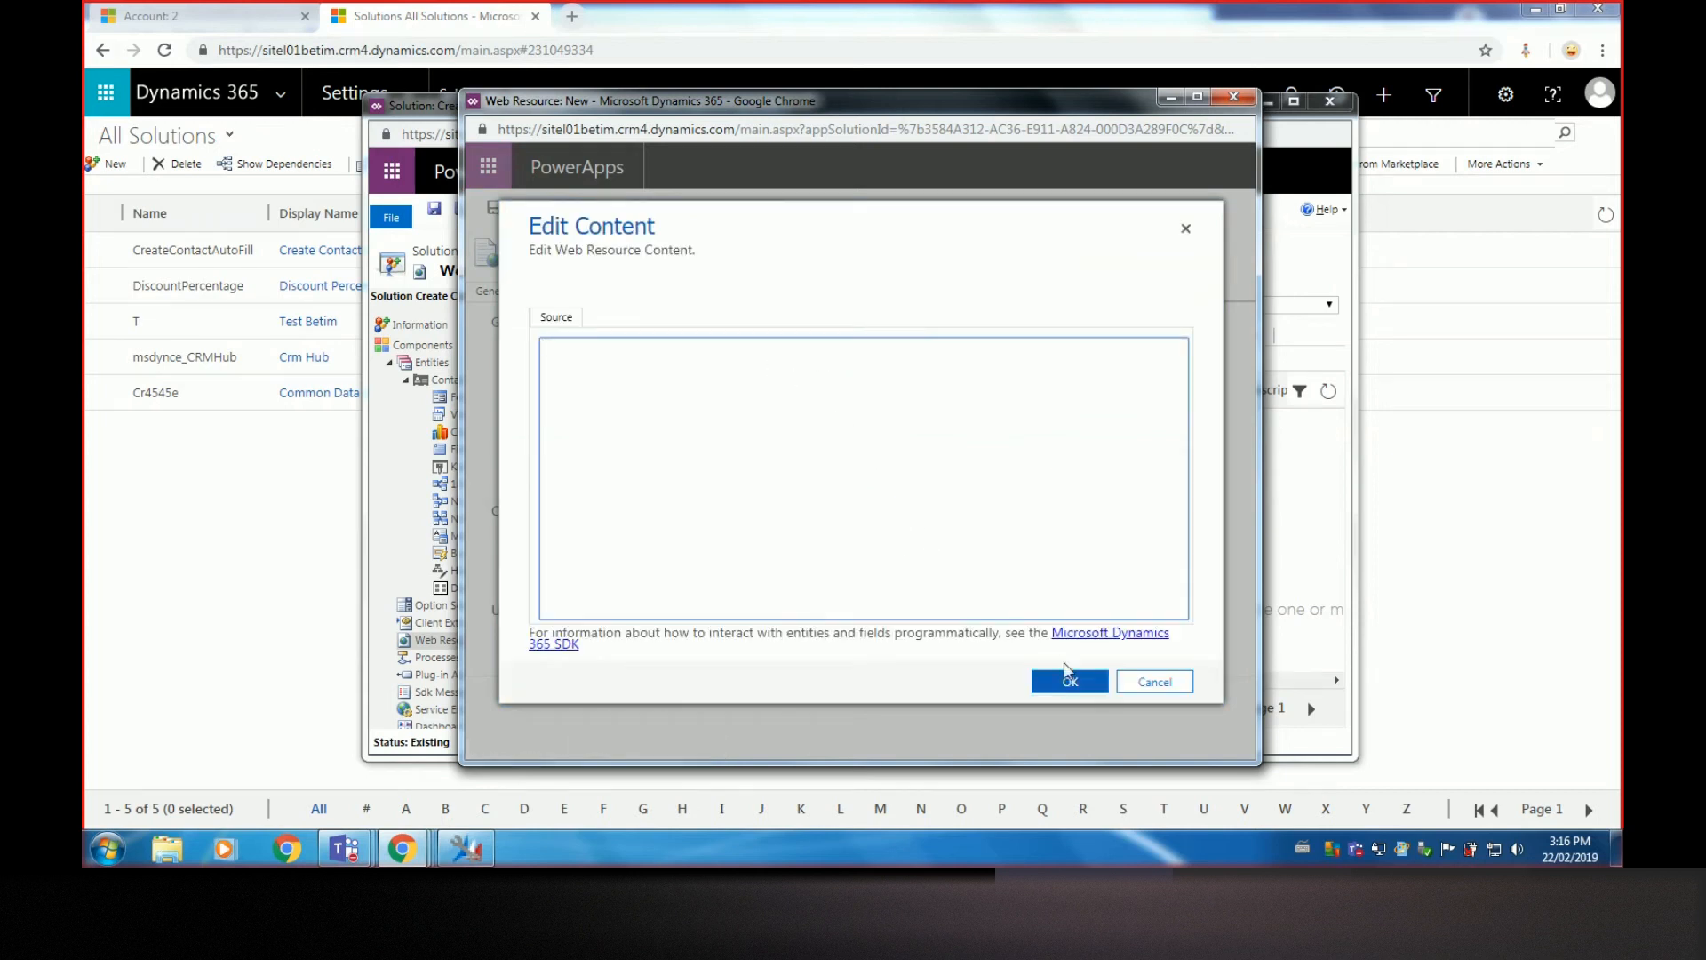
click(1066, 683)
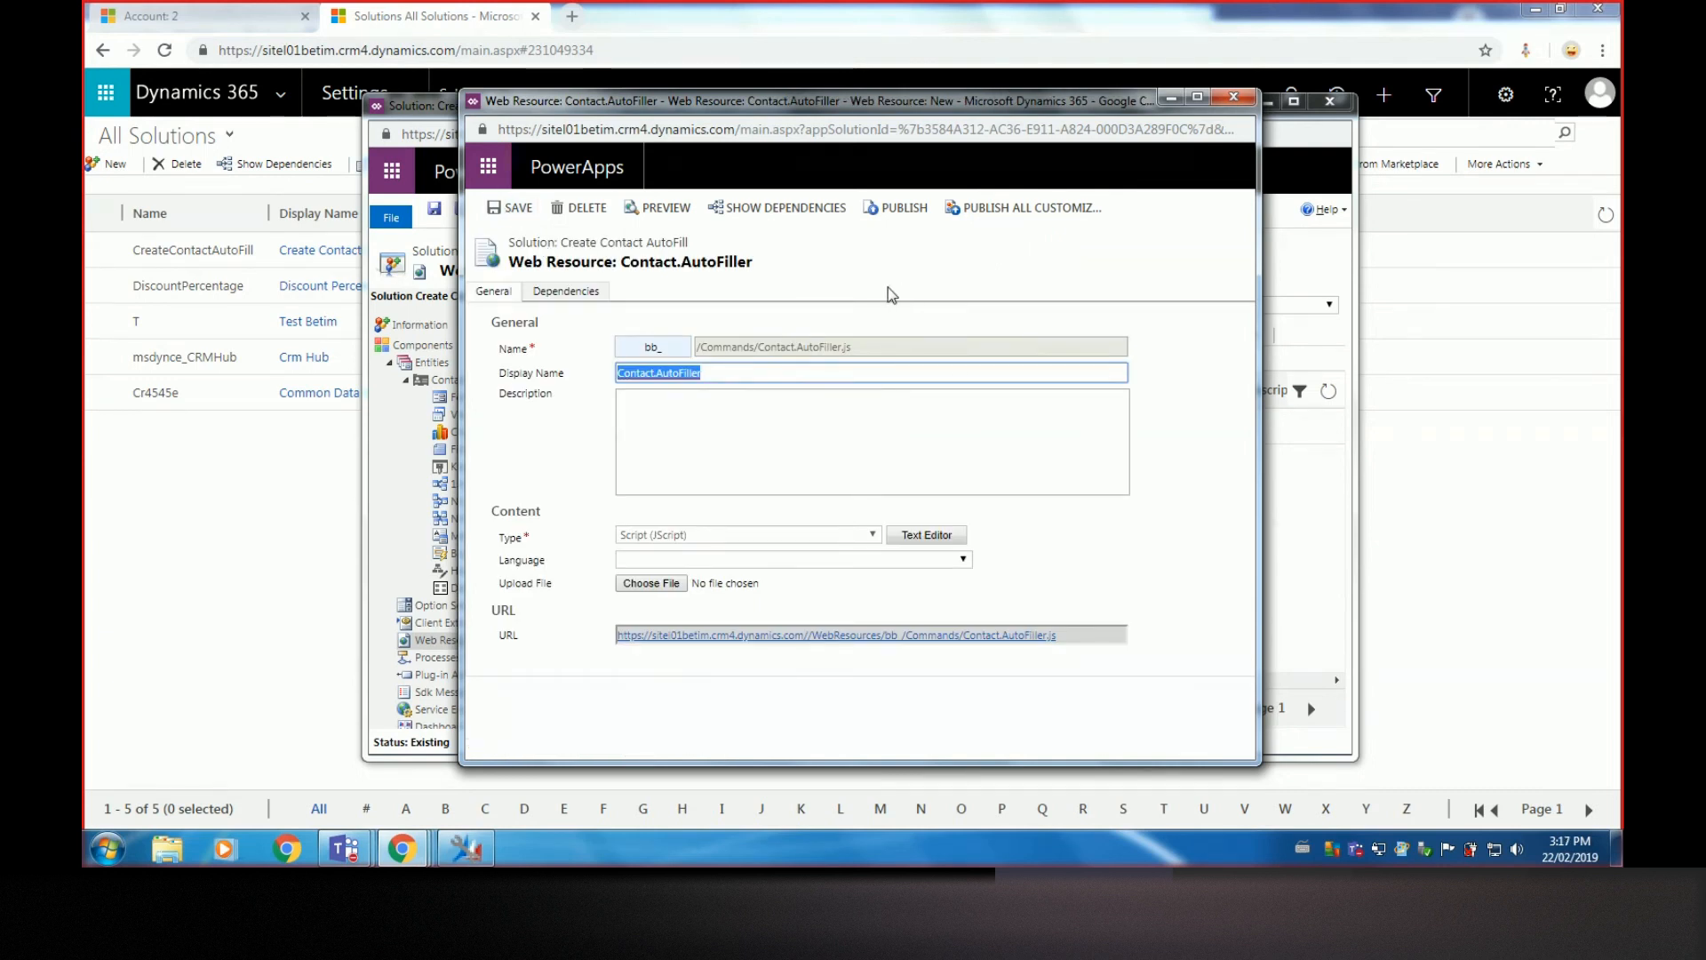
Save and publish the Contact.AutoFiller web resource and close its window
click(511, 207)
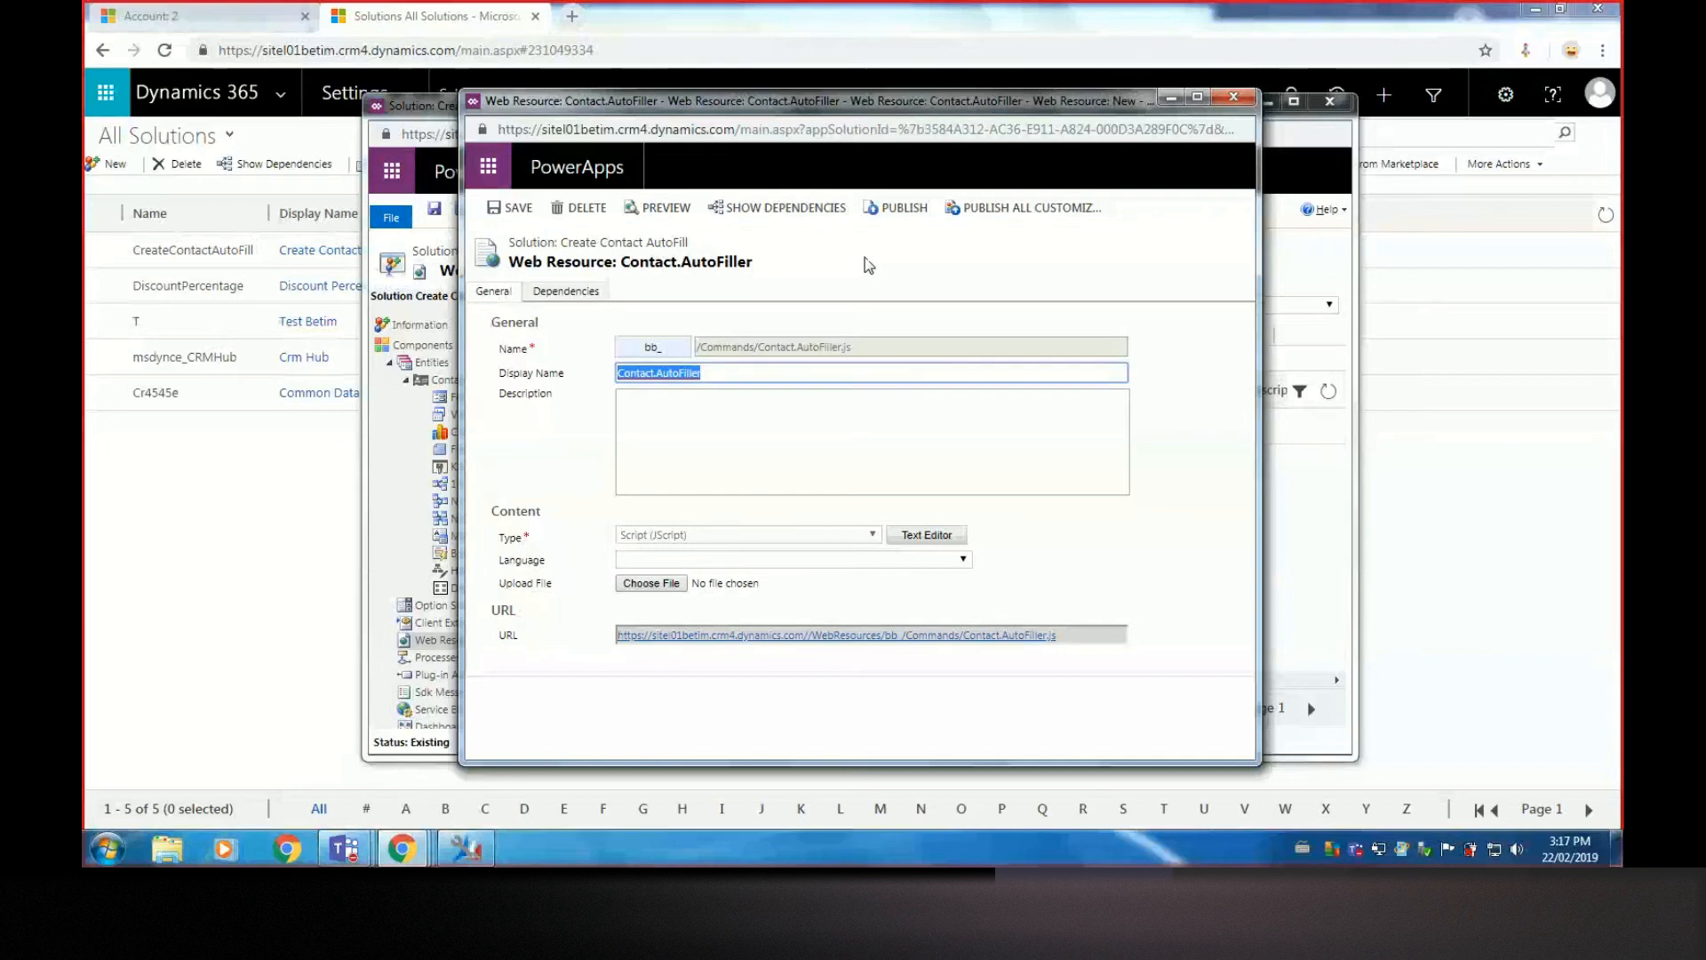
click(900, 208)
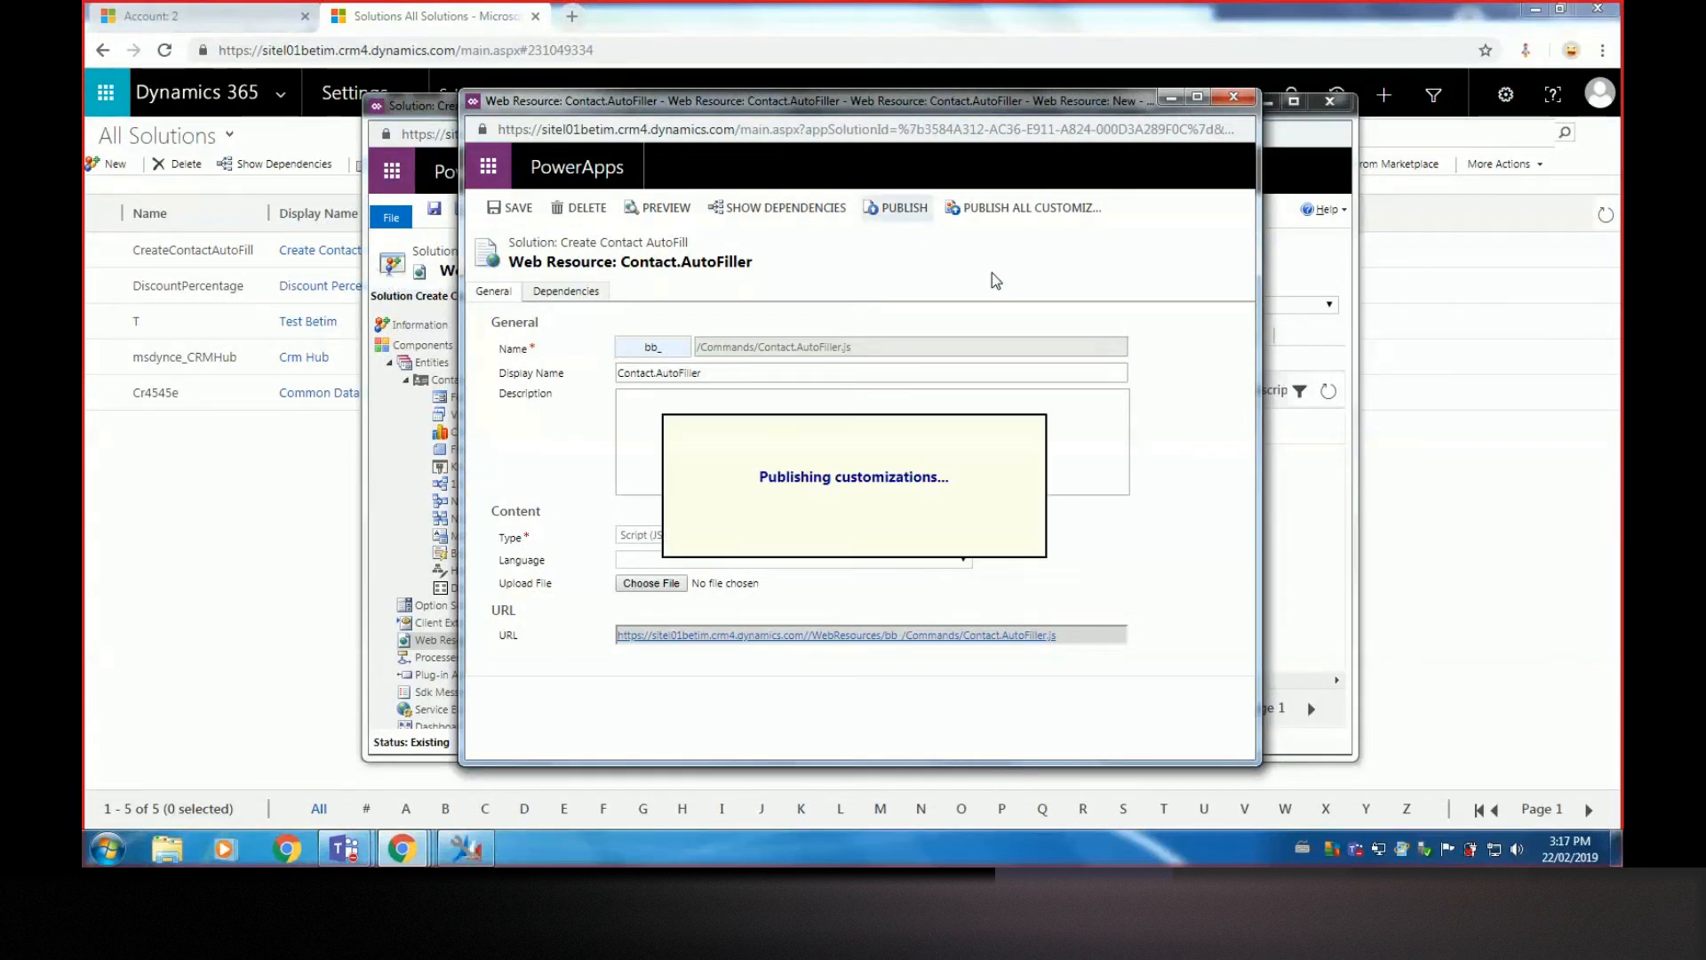
click(1230, 96)
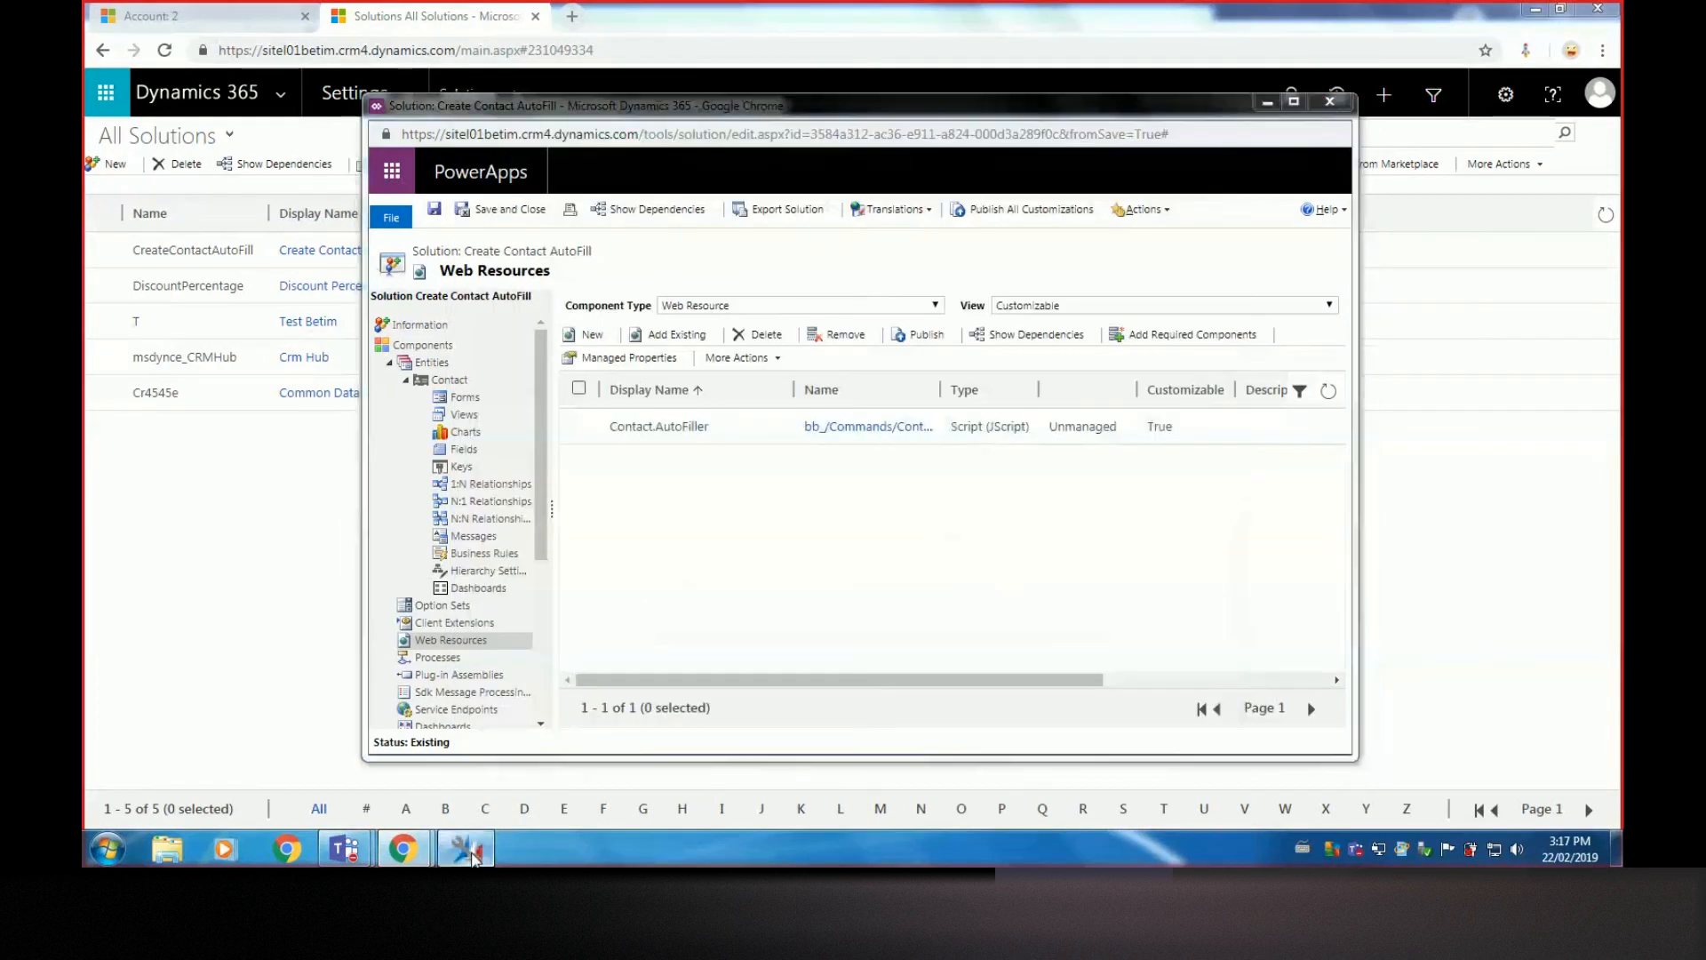
Switch to Ribbon Workbench in XrmToolBox, refresh the solution list, and load the Create Contact AutoFill solution
click(471, 851)
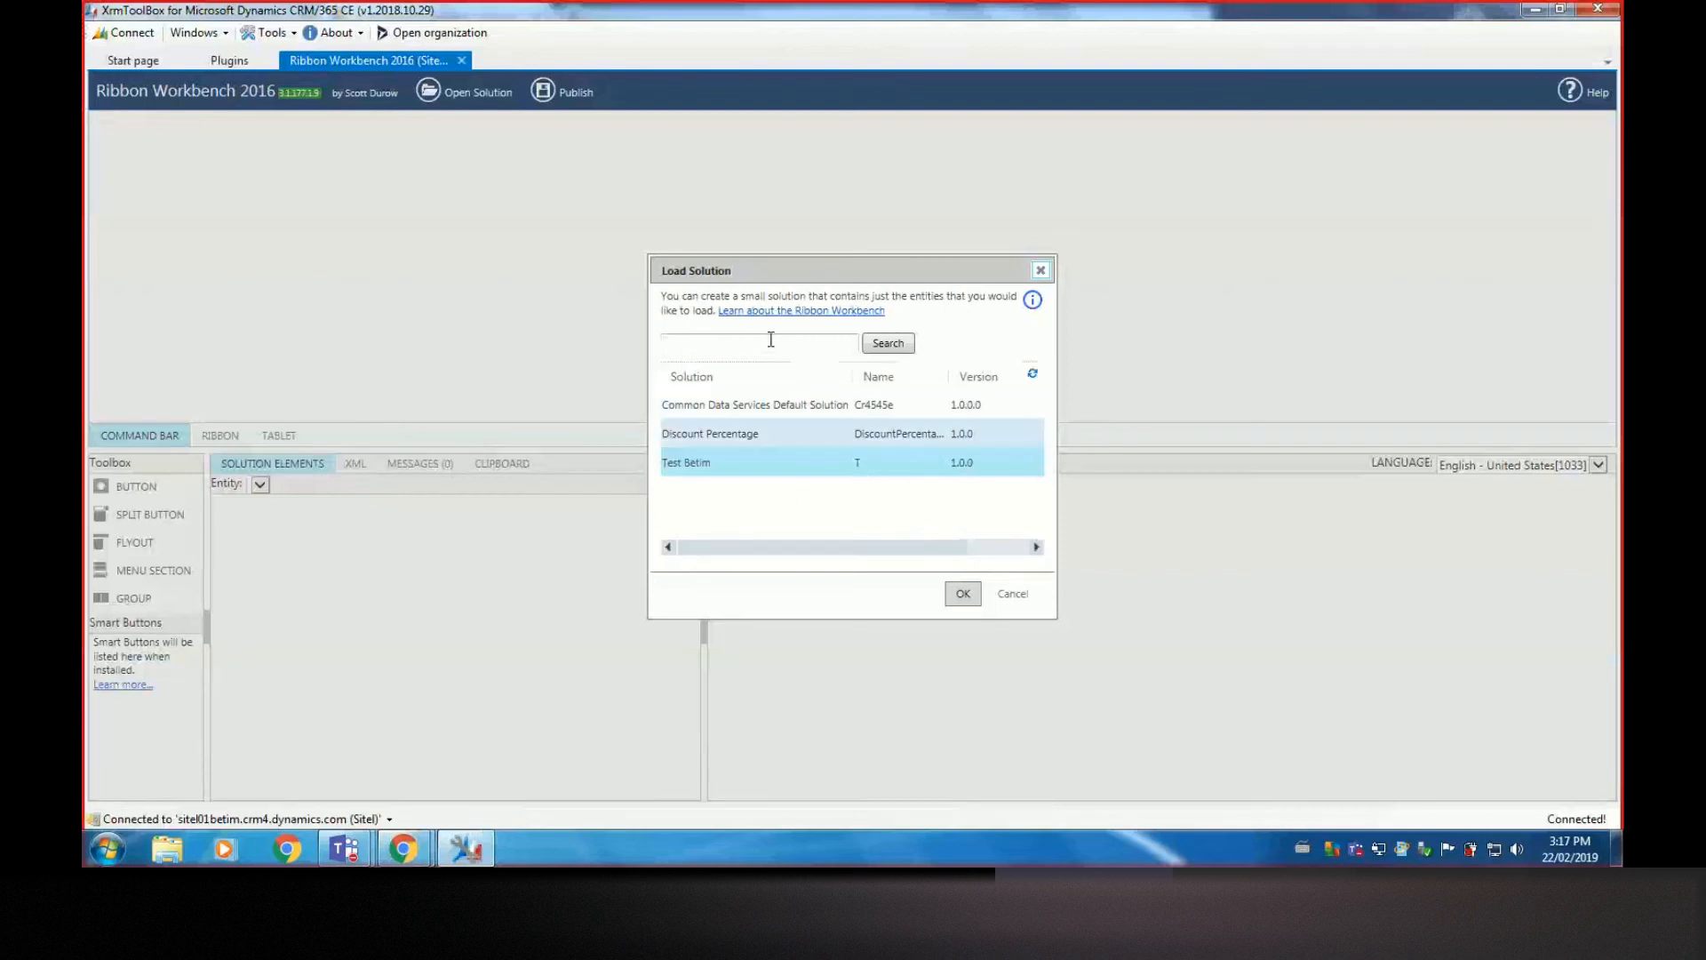
click(1031, 377)
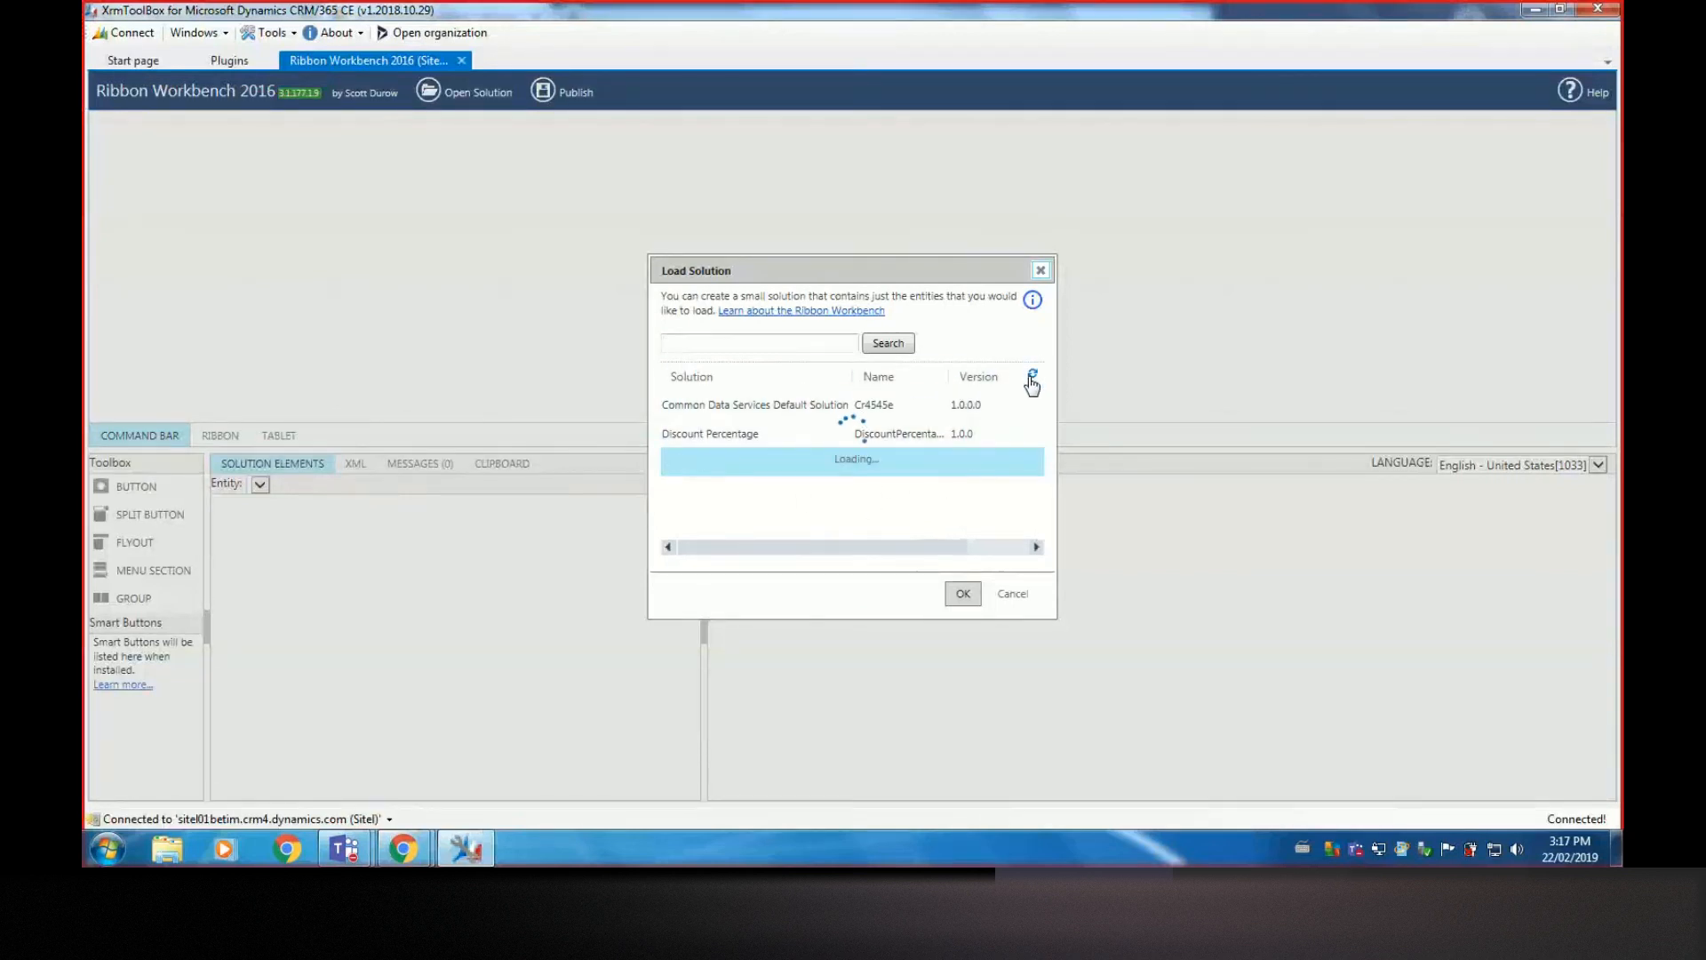
click(763, 435)
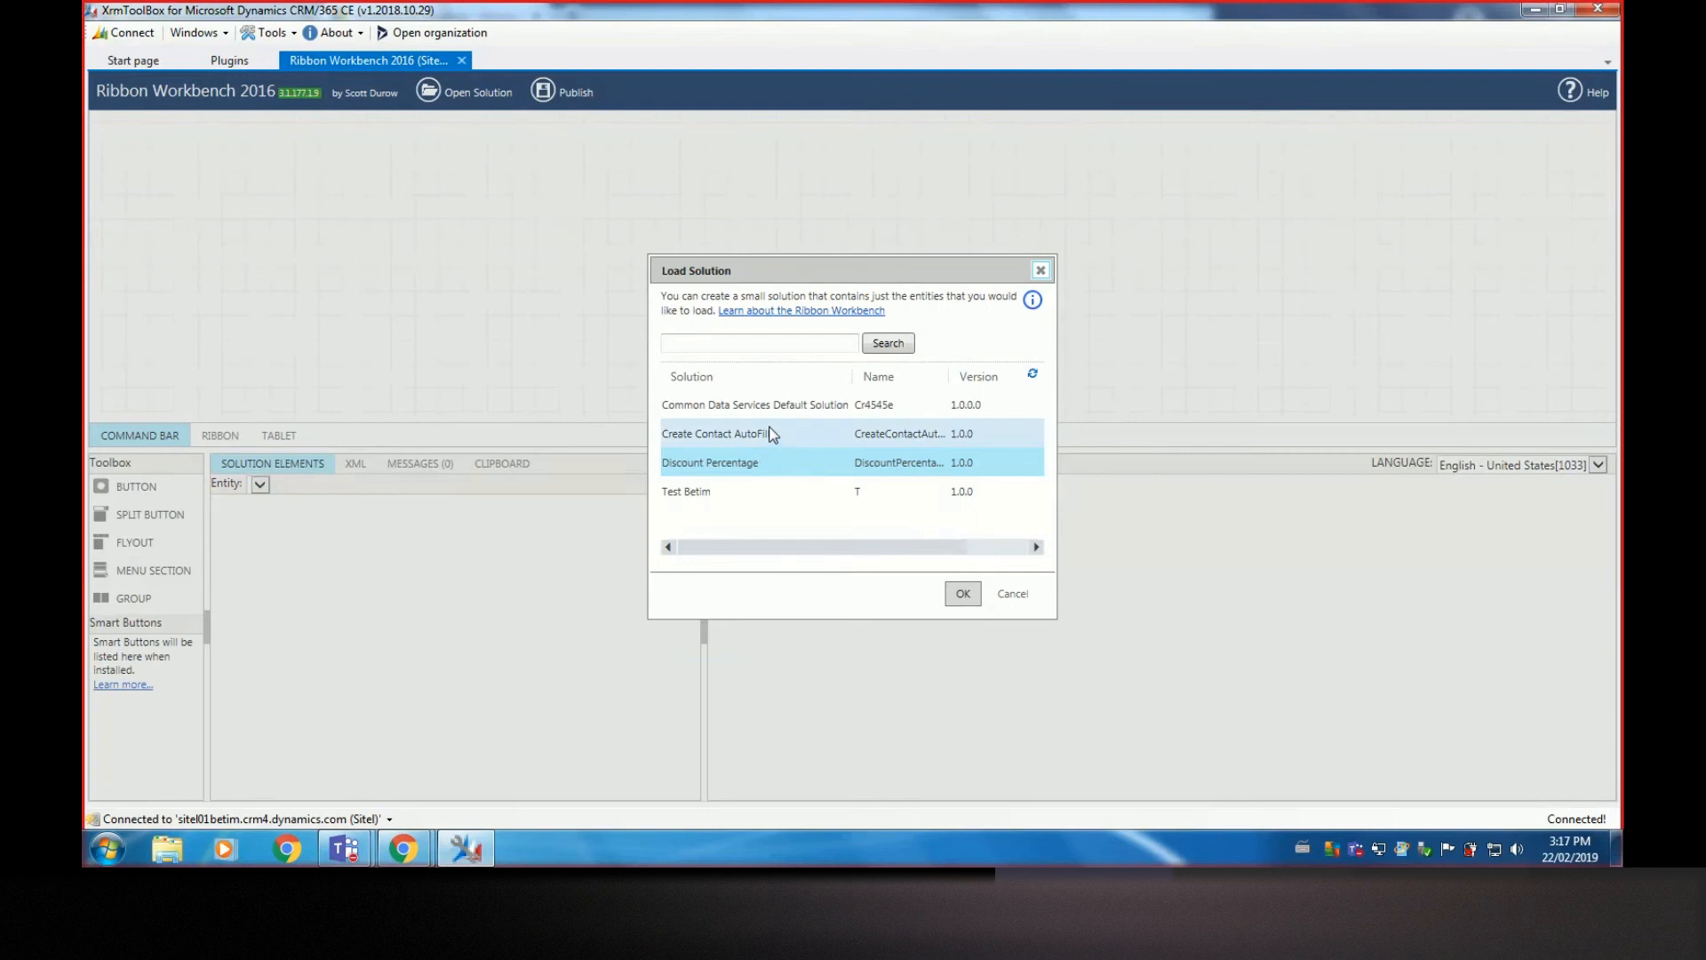
click(960, 596)
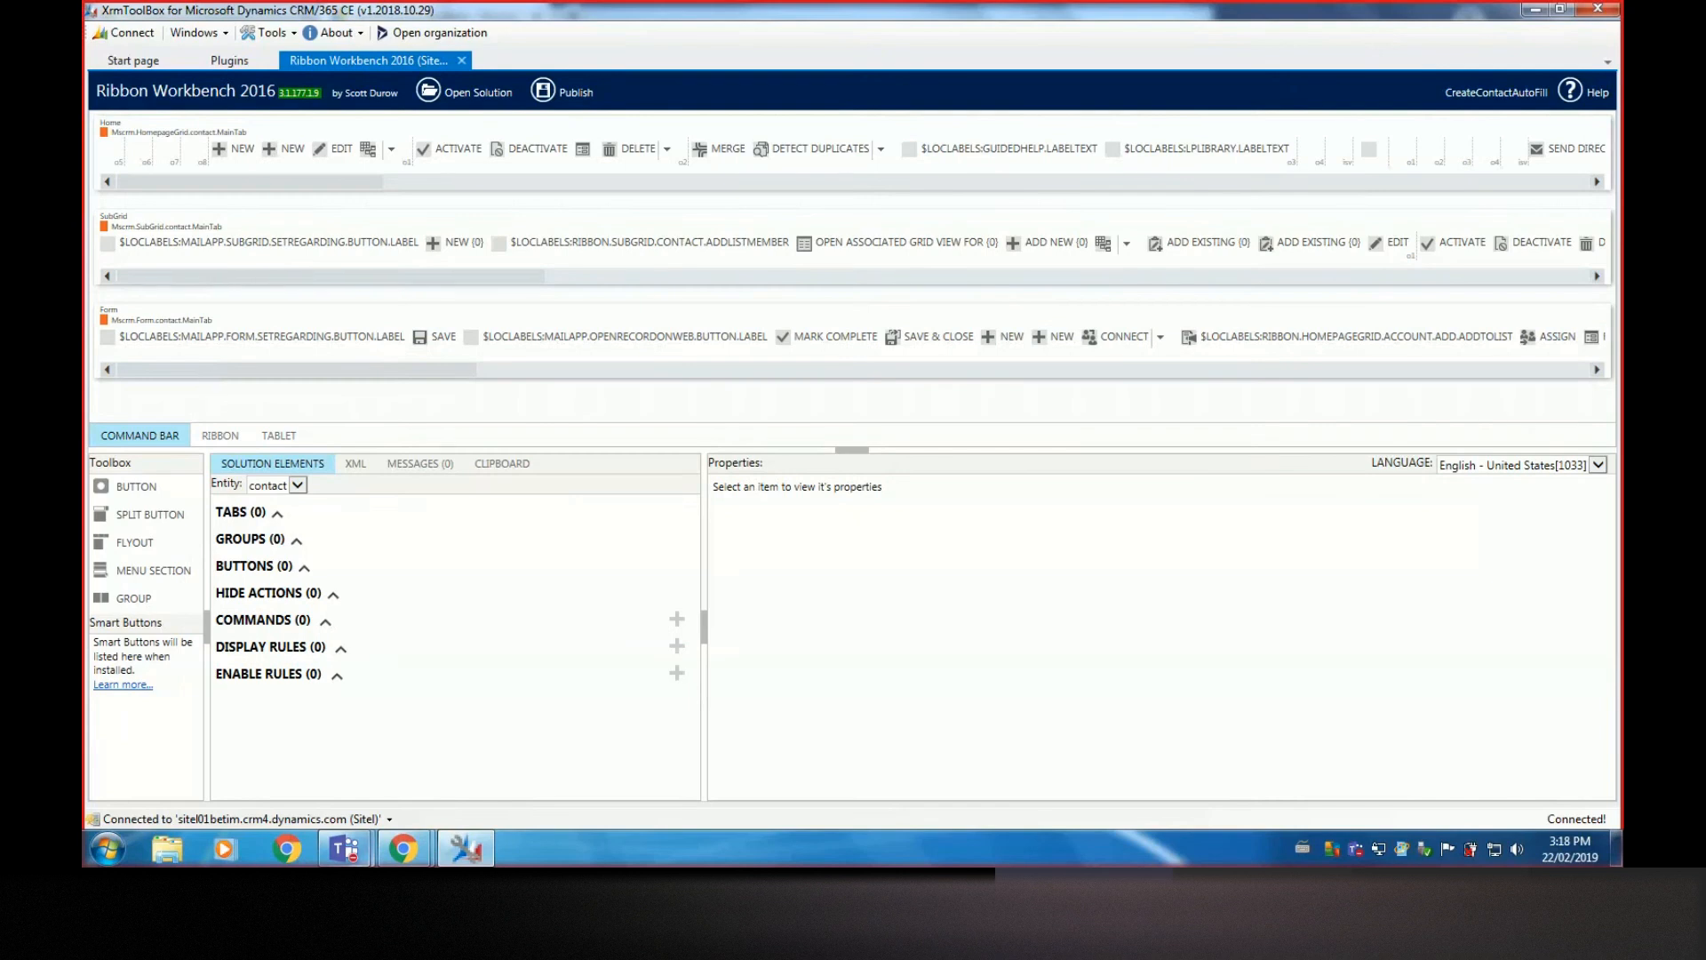
Switch to Dynamics 365 in Chrome and open a blank new contact form from the Contacts list to view its command bar
mouse_move(402, 849)
click(305, 738)
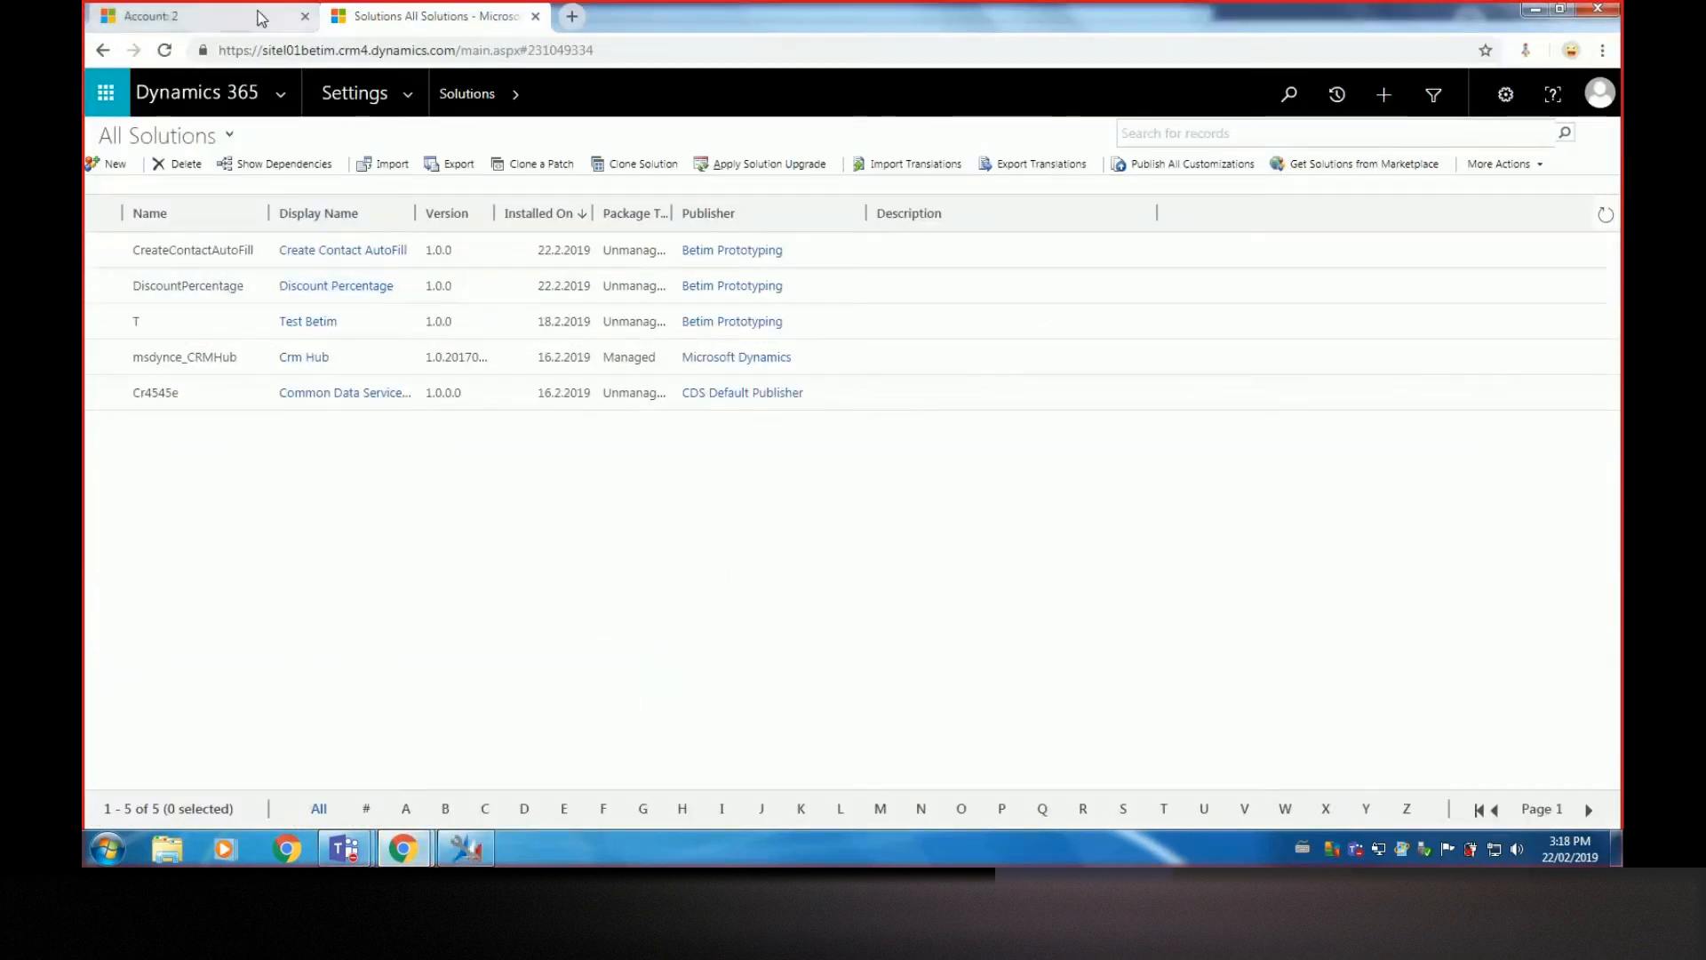
click(303, 17)
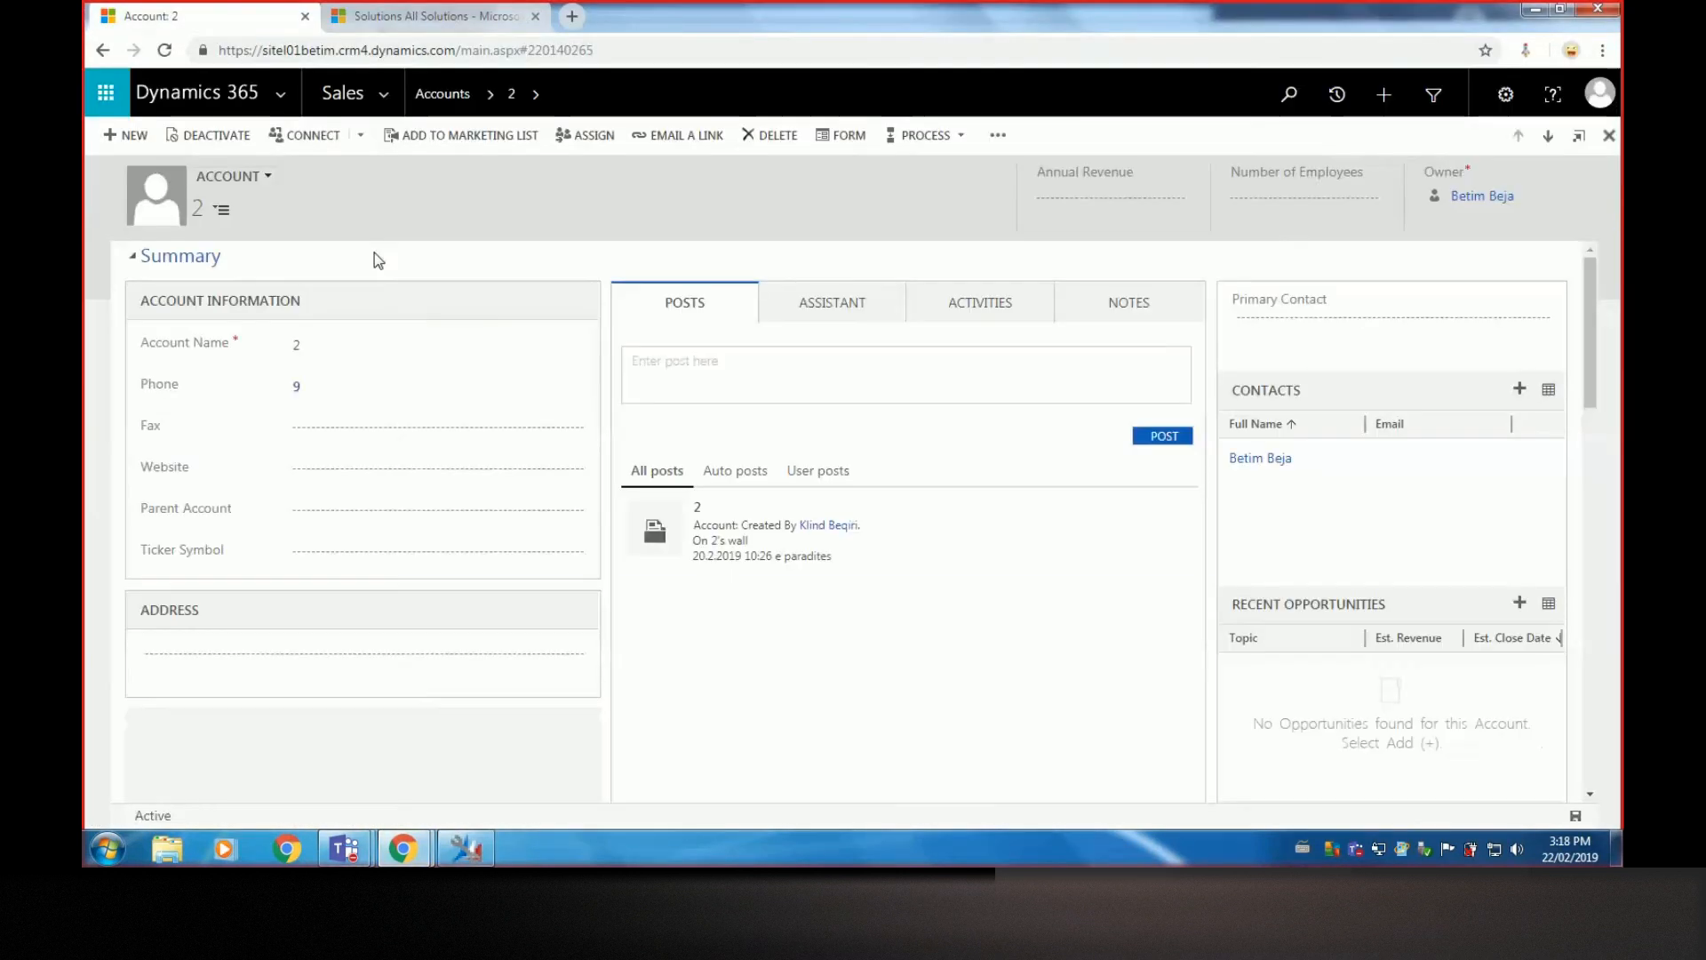
click(384, 99)
click(378, 313)
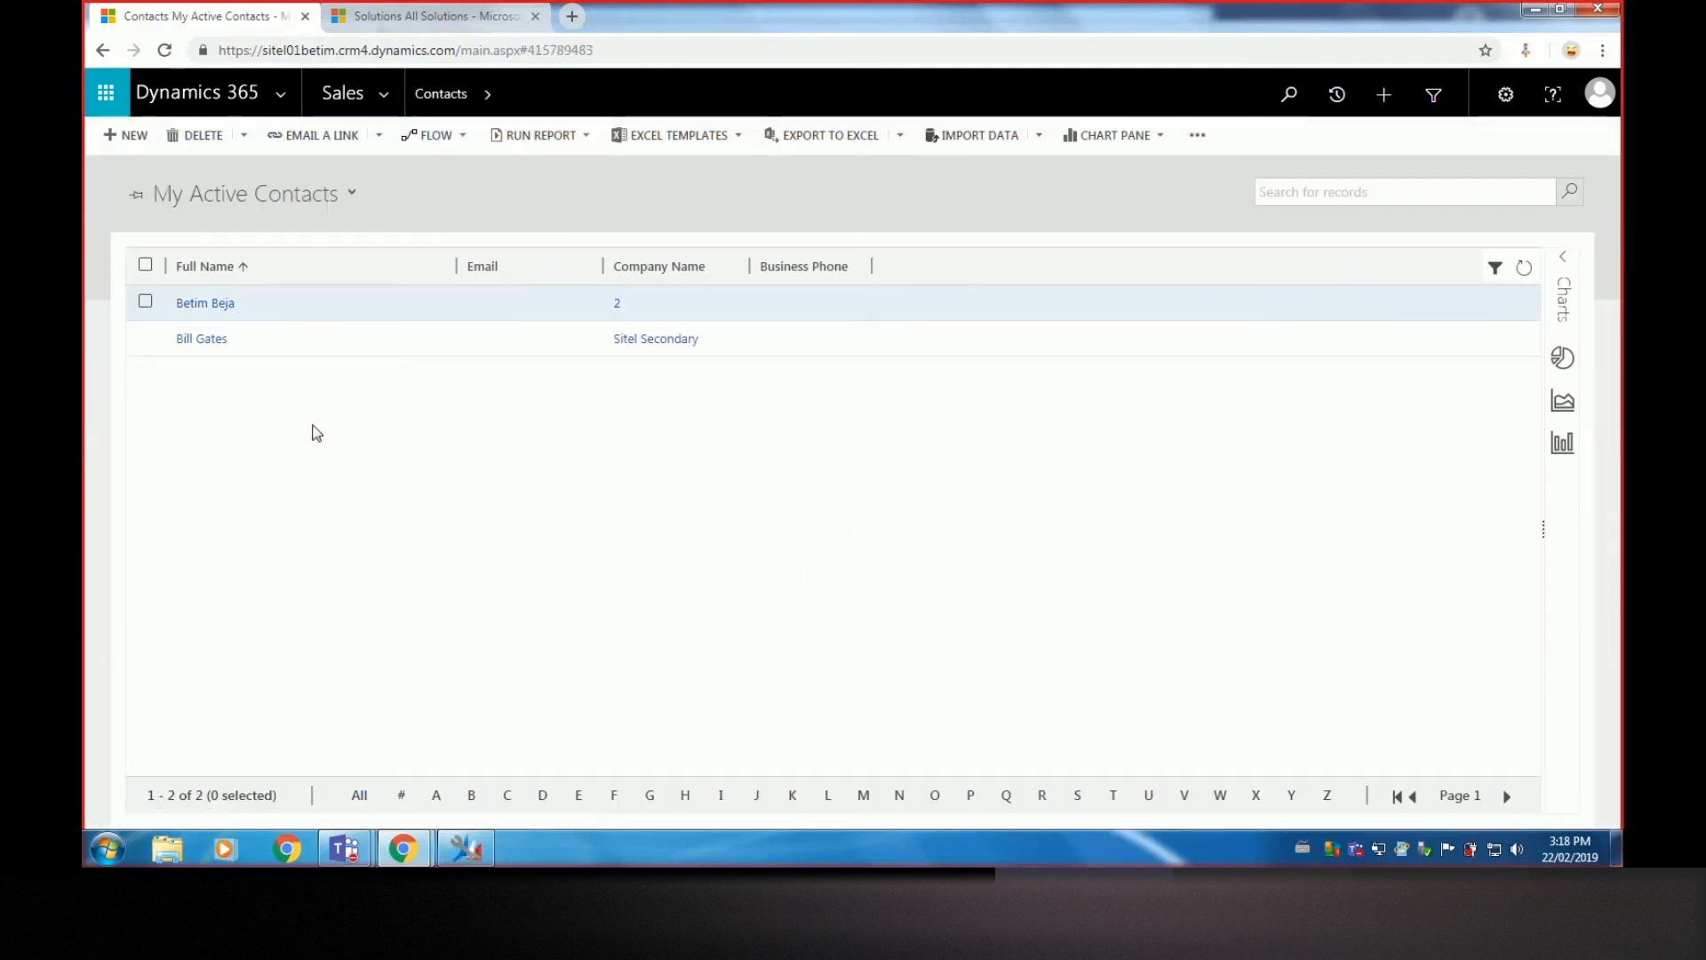
click(125, 138)
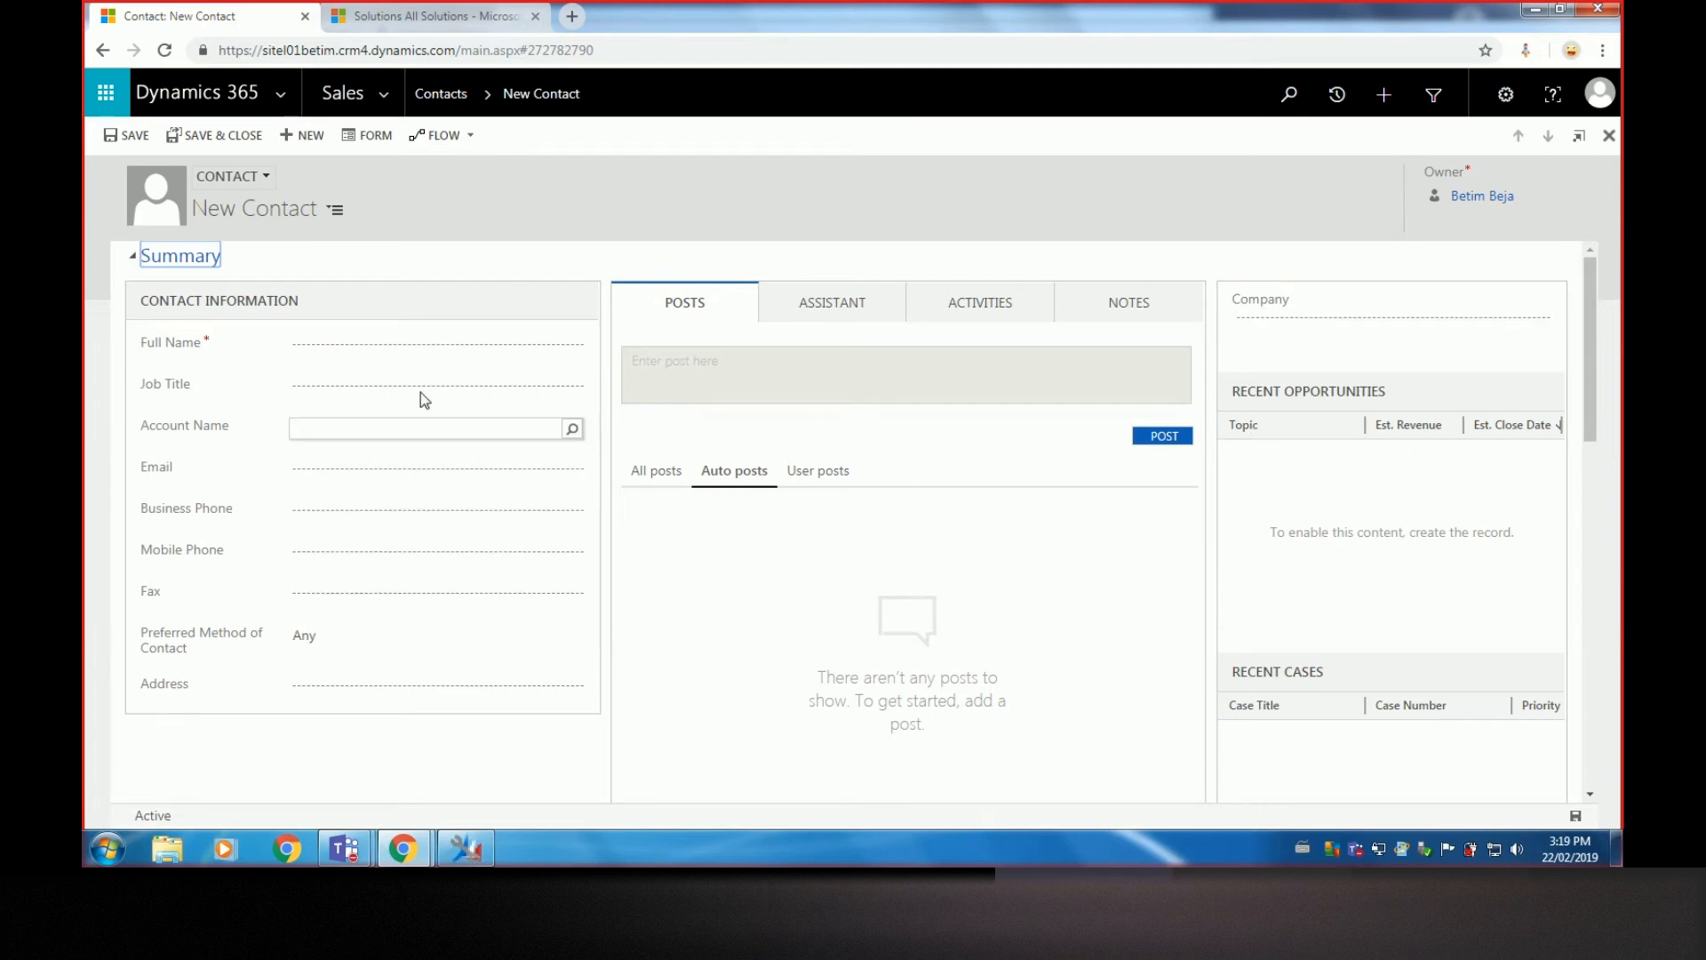
Return to Ribbon Workbench and add a button to the contact Form command bar, between the SetRegarding button and Save
key(alt+Tab)
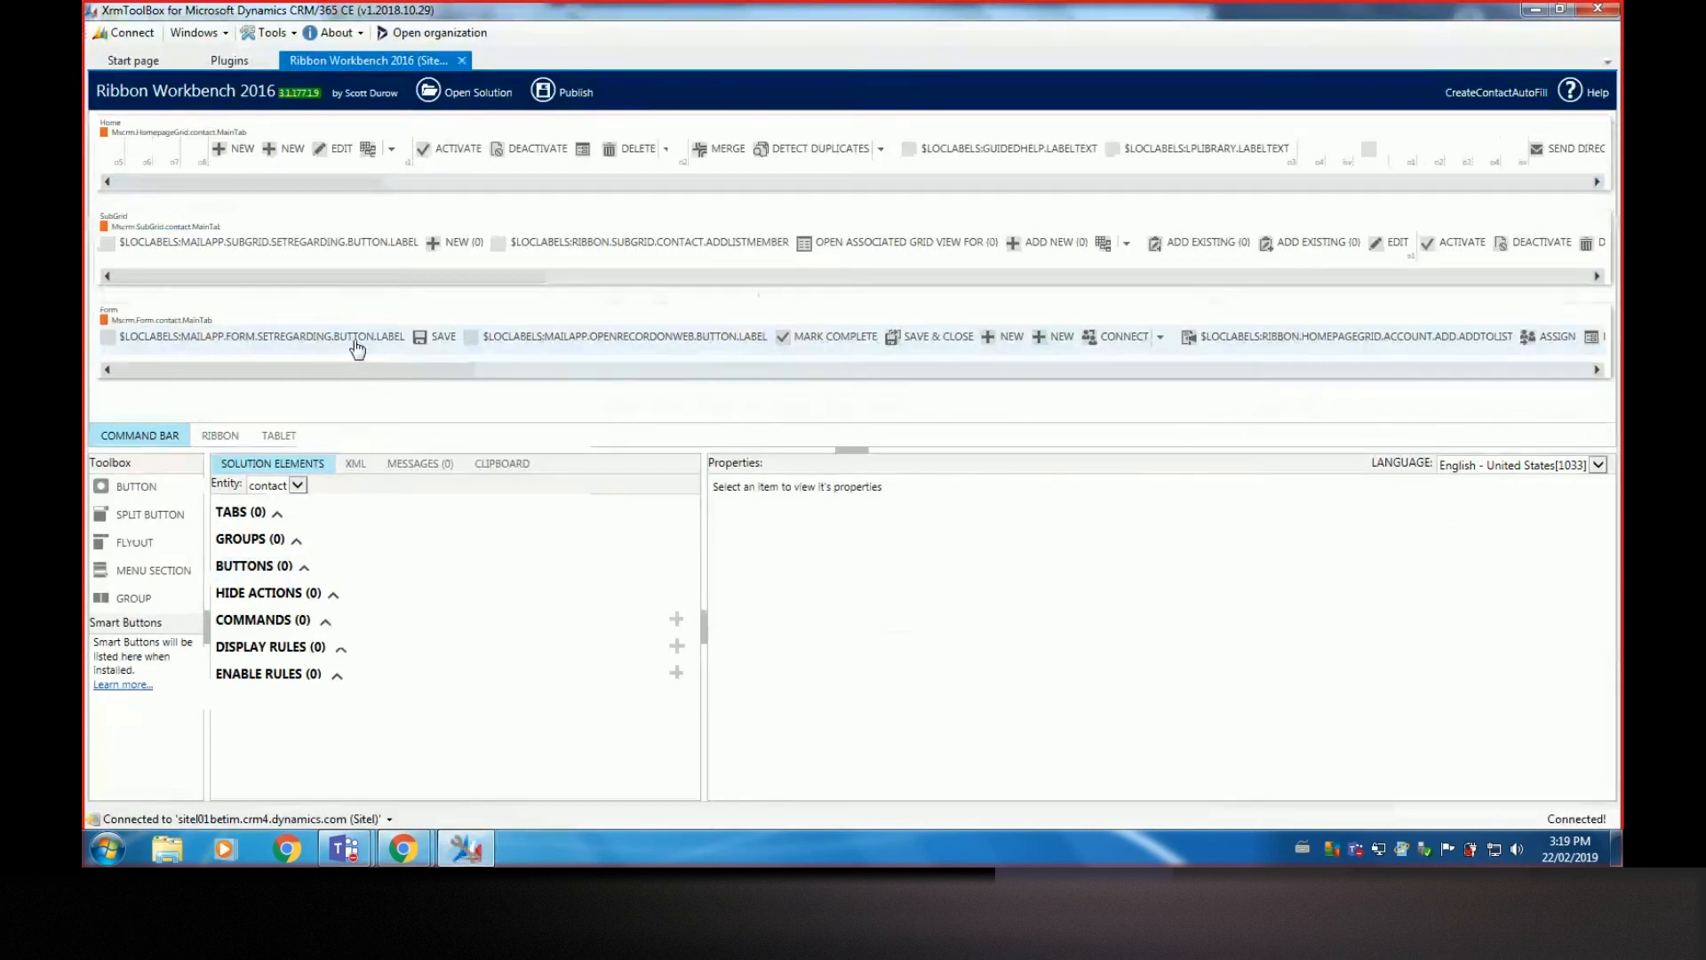
click(357, 347)
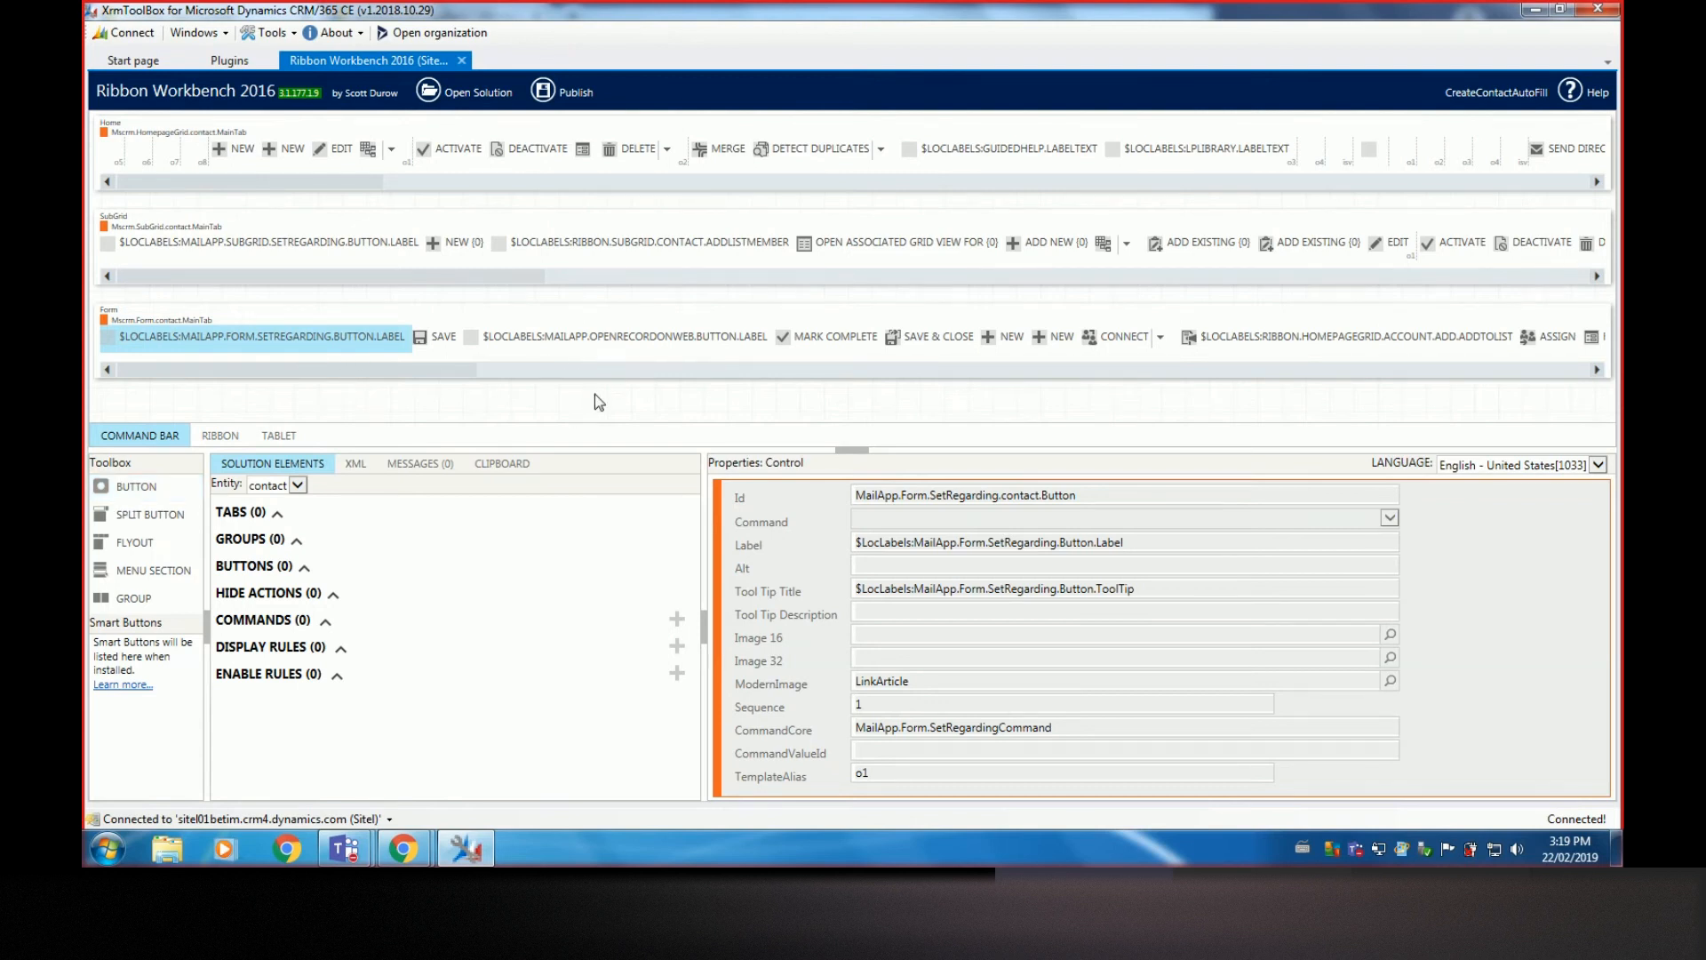
mouse_move(129, 491)
mouse_down()
mouse_move(420, 336)
mouse_move(201, 345)
mouse_move(402, 343)
mouse_up()
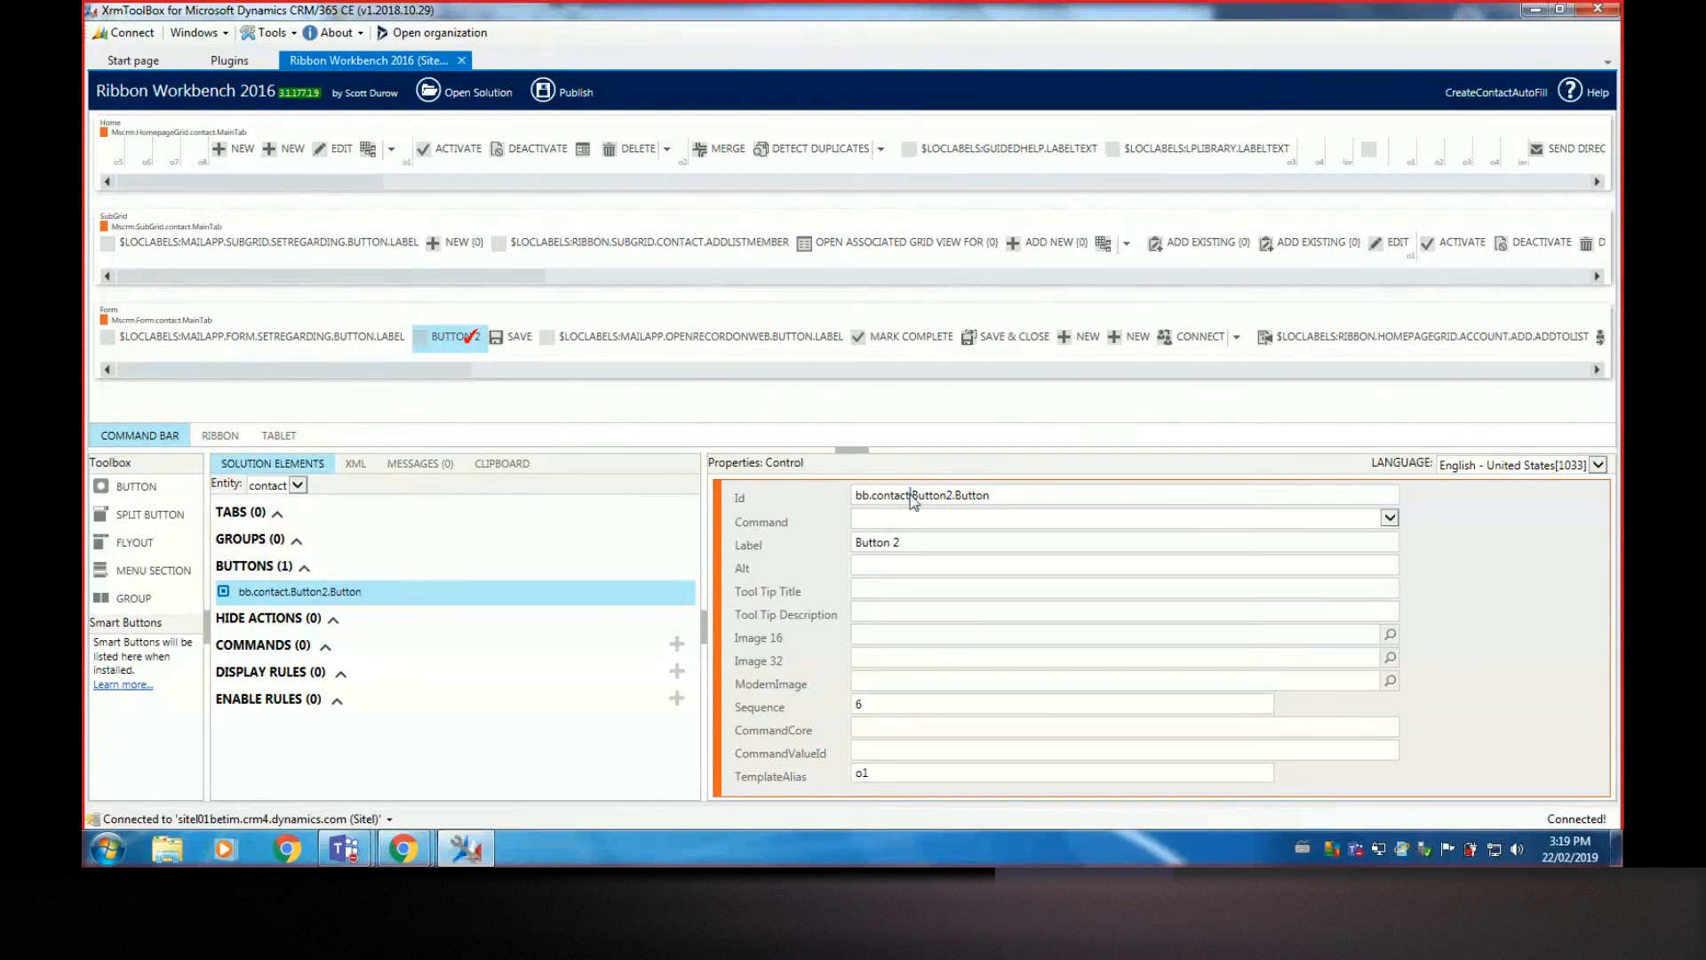
Set the new button's Id to bb.contact.button.AutoFill
click(953, 495)
key(BackSpace)
key(BackSpace)
key(BackSpace)
key(BackSpace)
key(BackSpace)
key(BackSpace)
key(BackSpace)
key(BackSpace)
key(BackSpace)
key(BackSpace)
key(BackSpace)
key(BackSpace)
text(Auto)
text(button.)
click(1032, 522)
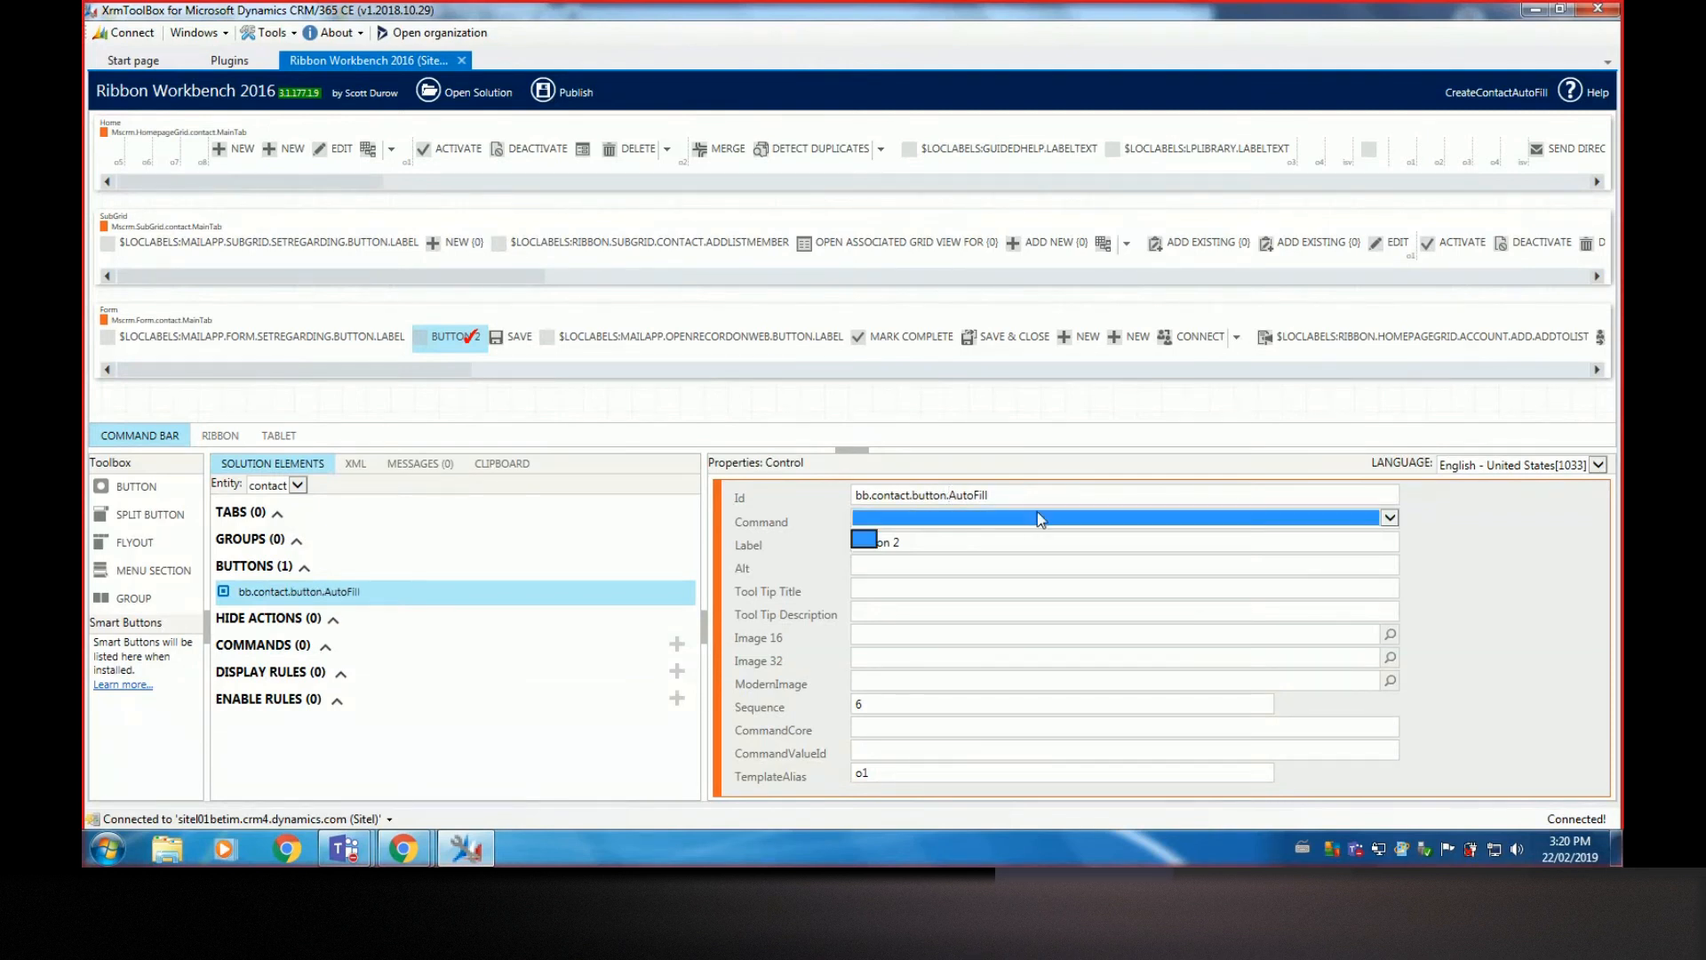
click(1030, 515)
click(830, 644)
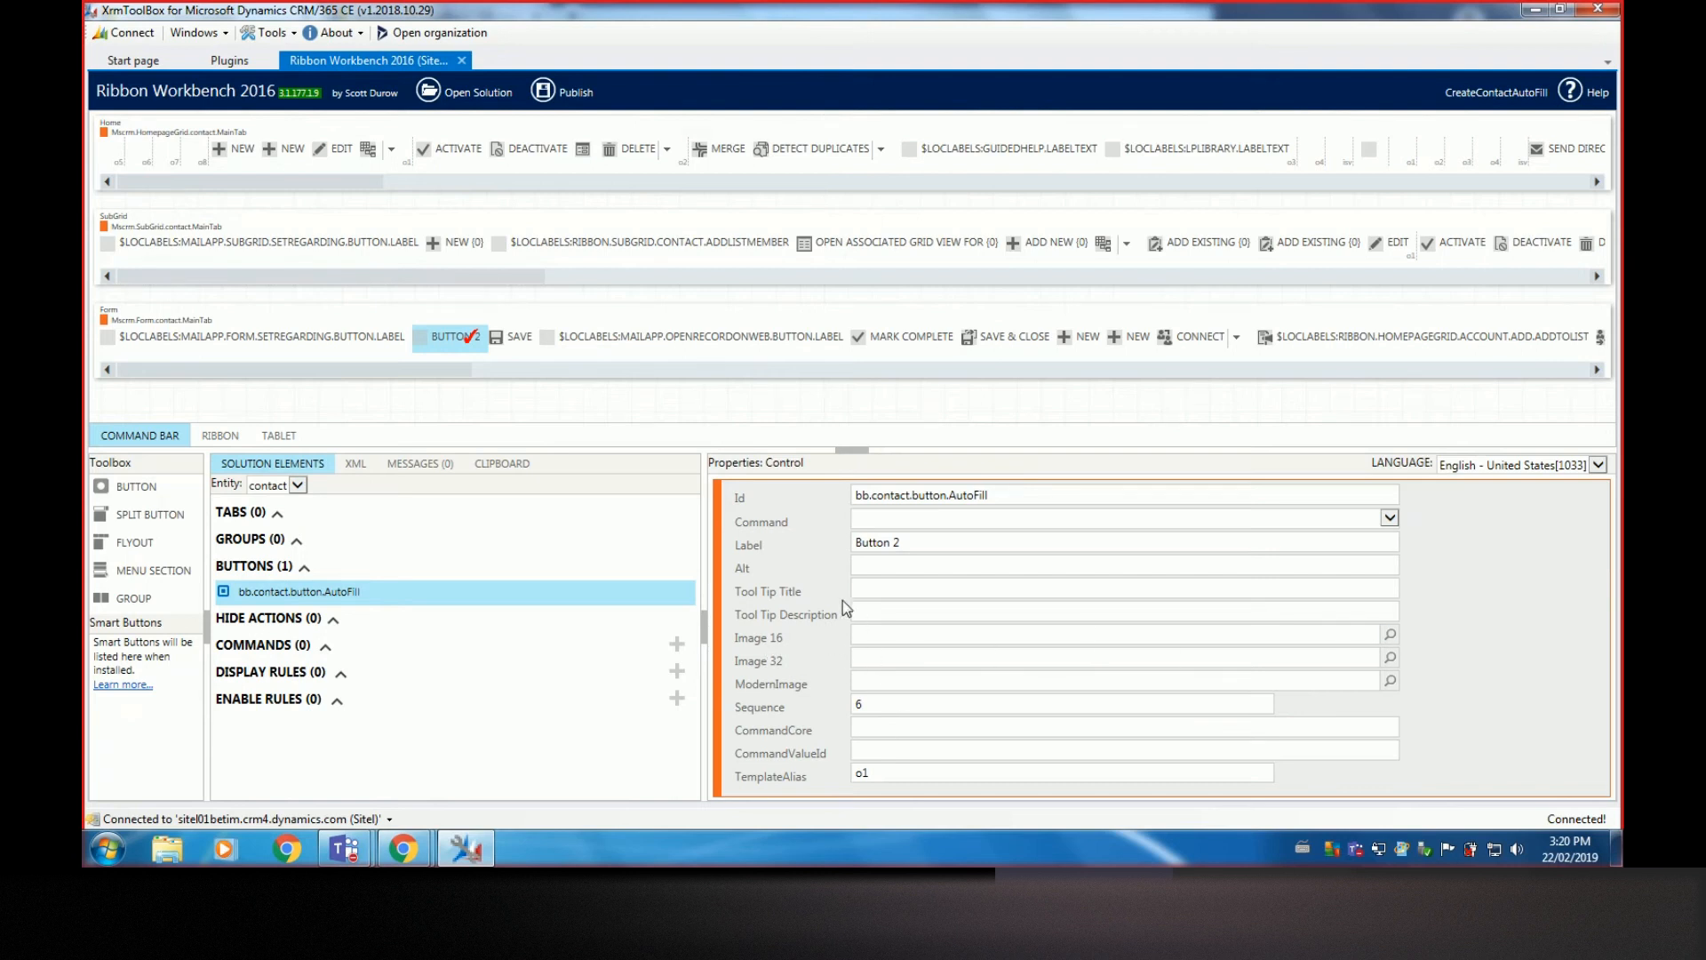
Switch to Chrome, examine a command's tooltip on the new contact form, and return to Ribbon Workbench
click(878, 569)
click(402, 851)
click(268, 777)
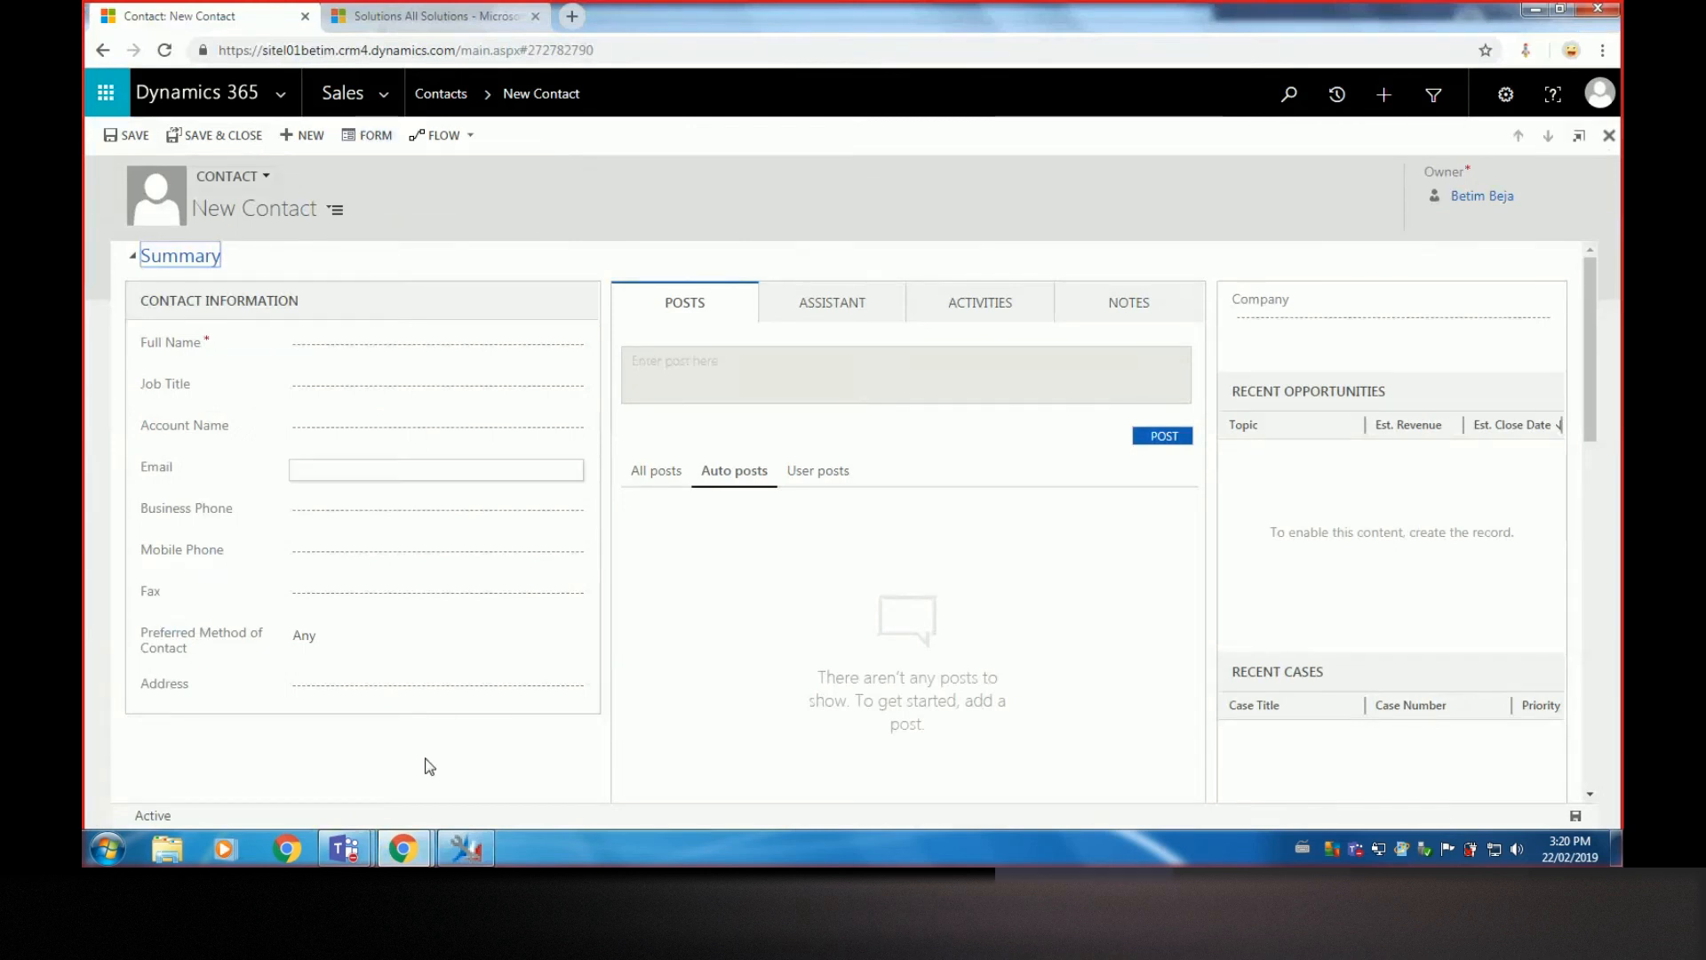
mouse_move(402, 848)
click(520, 774)
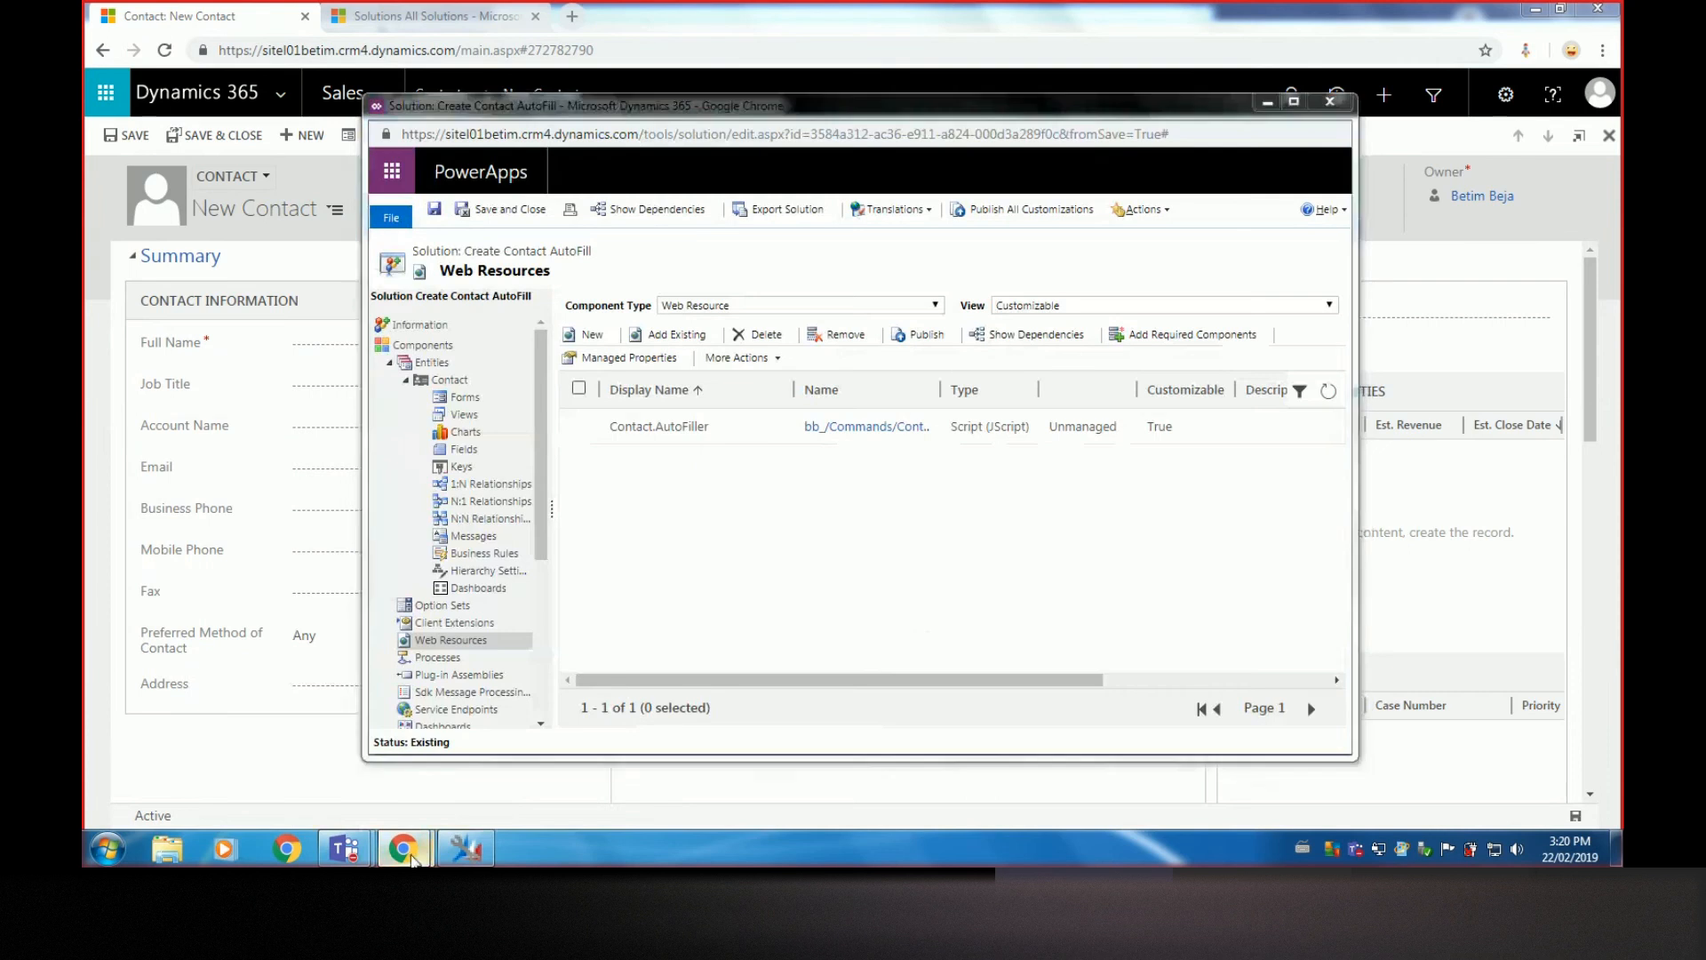
click(465, 849)
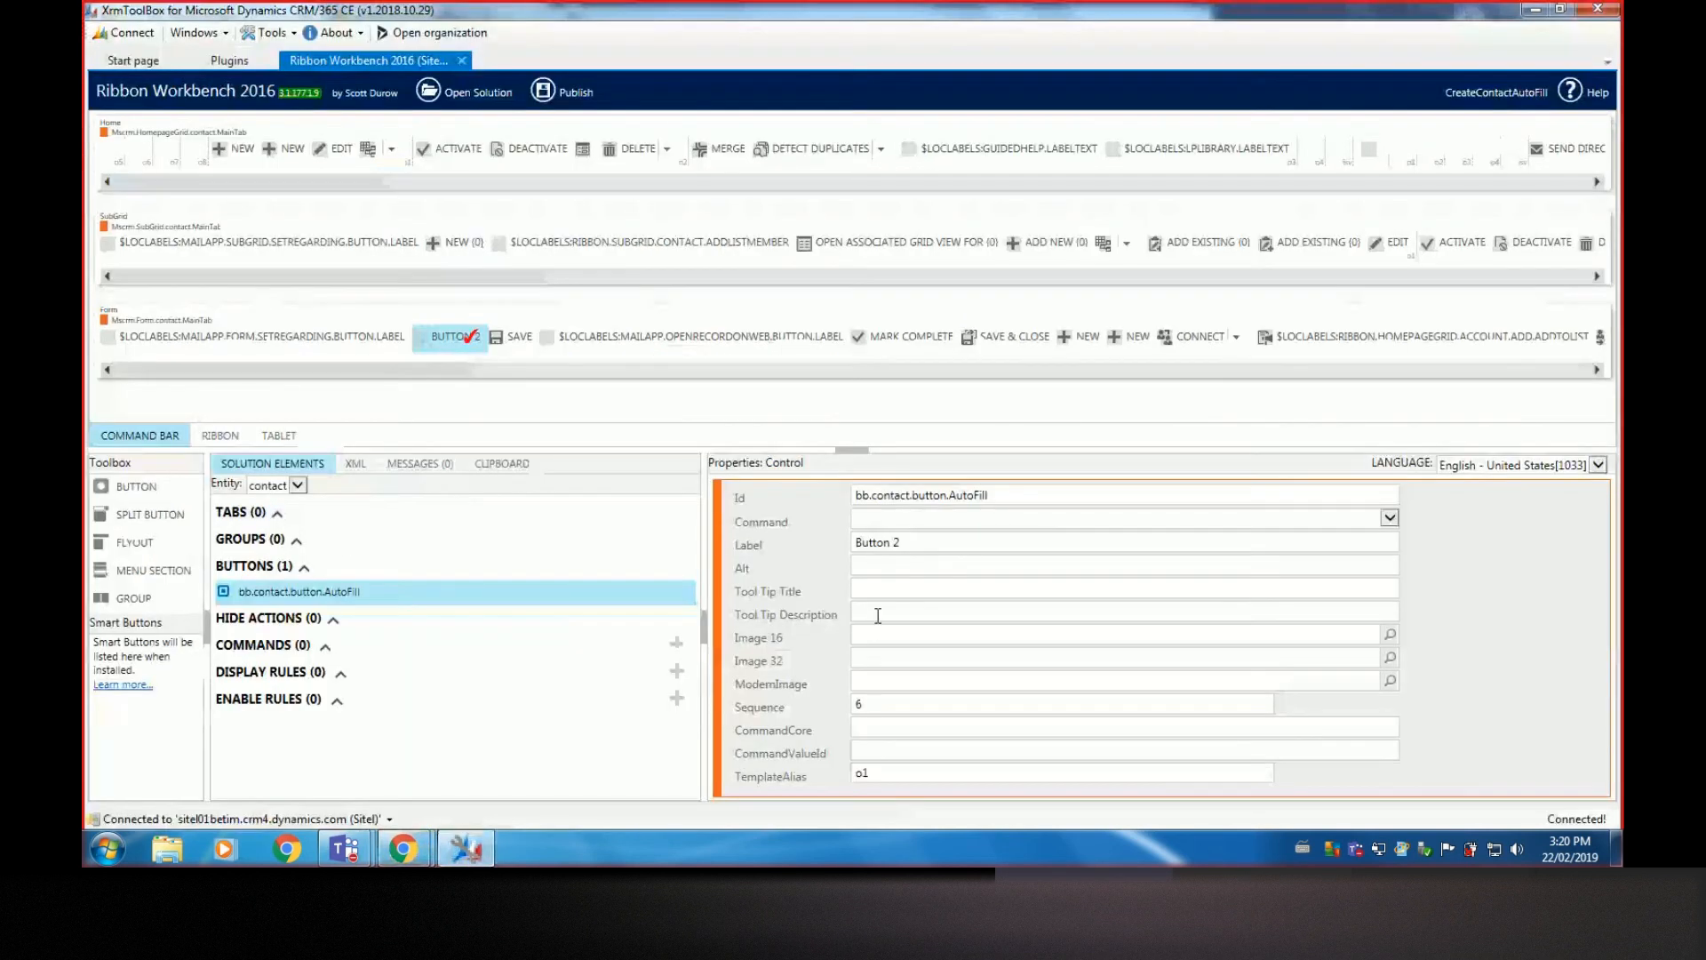
mouse_move(402, 849)
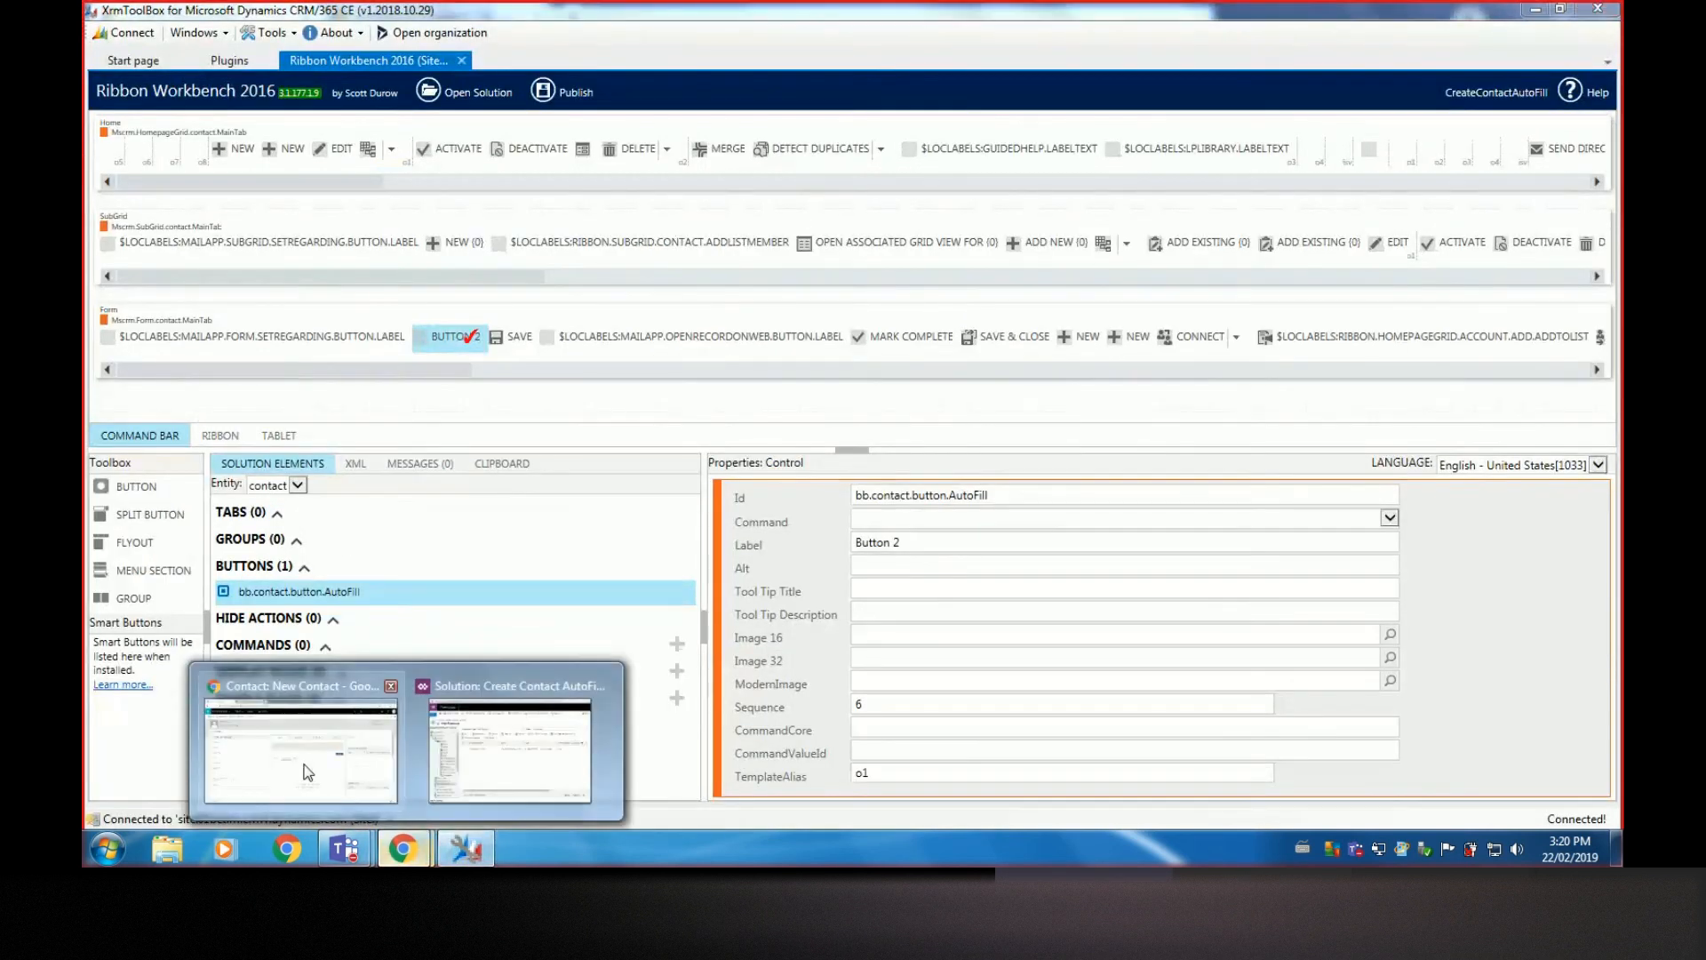
click(313, 772)
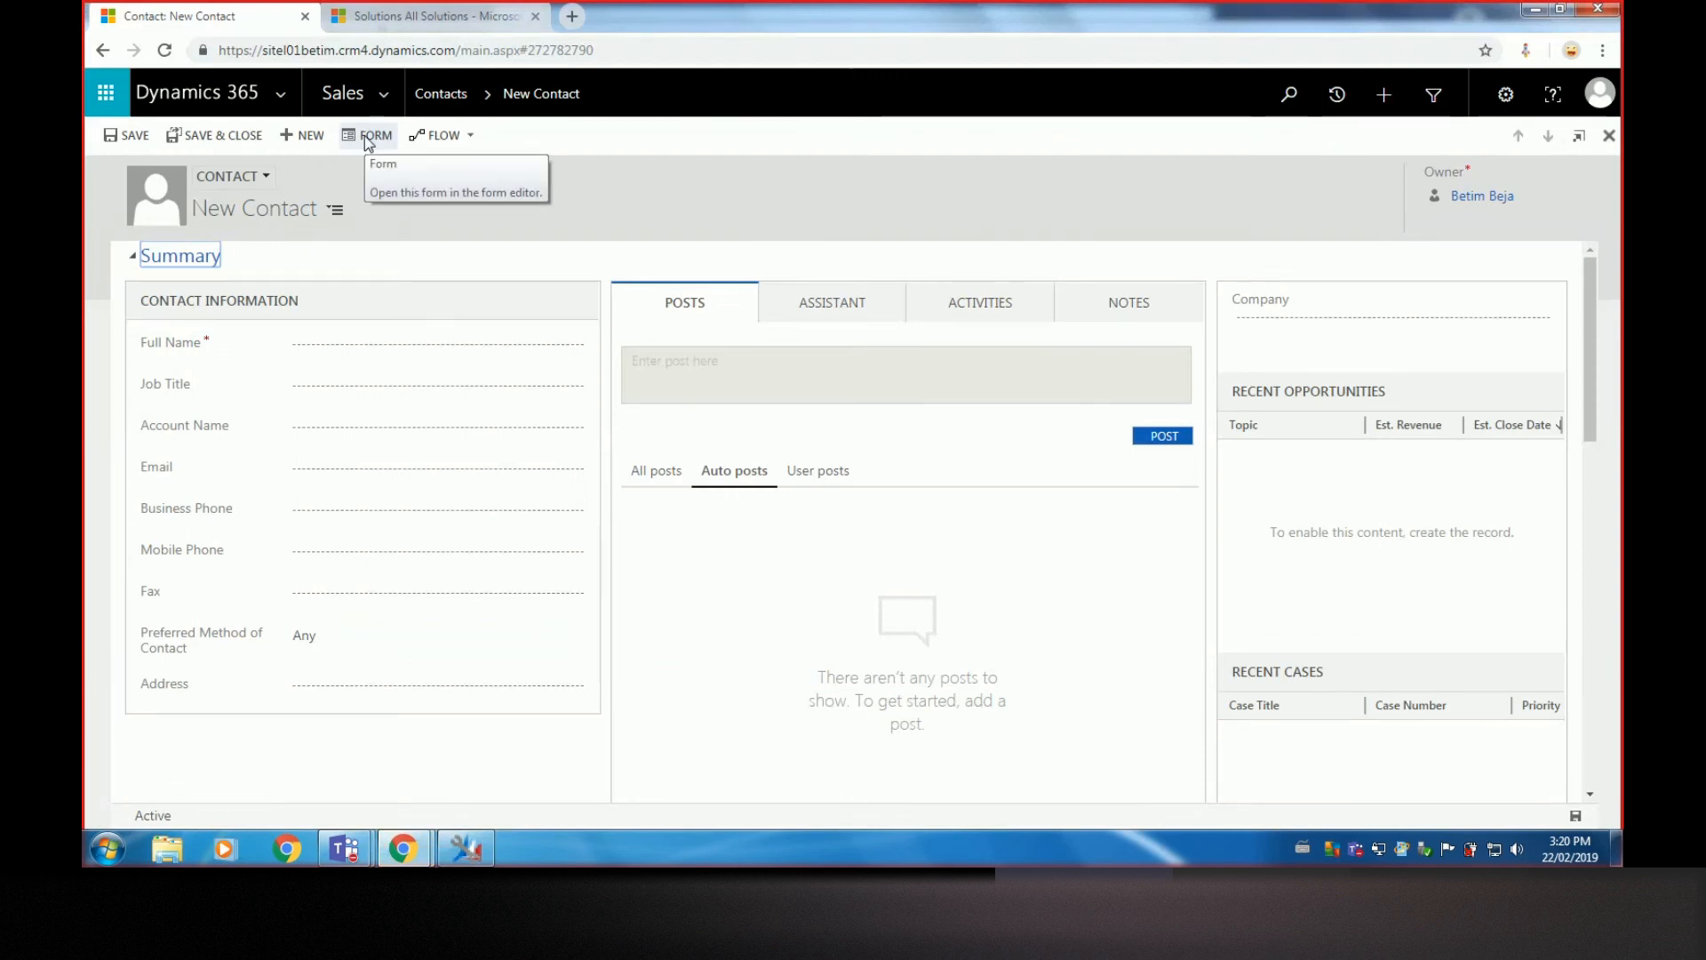
click(464, 849)
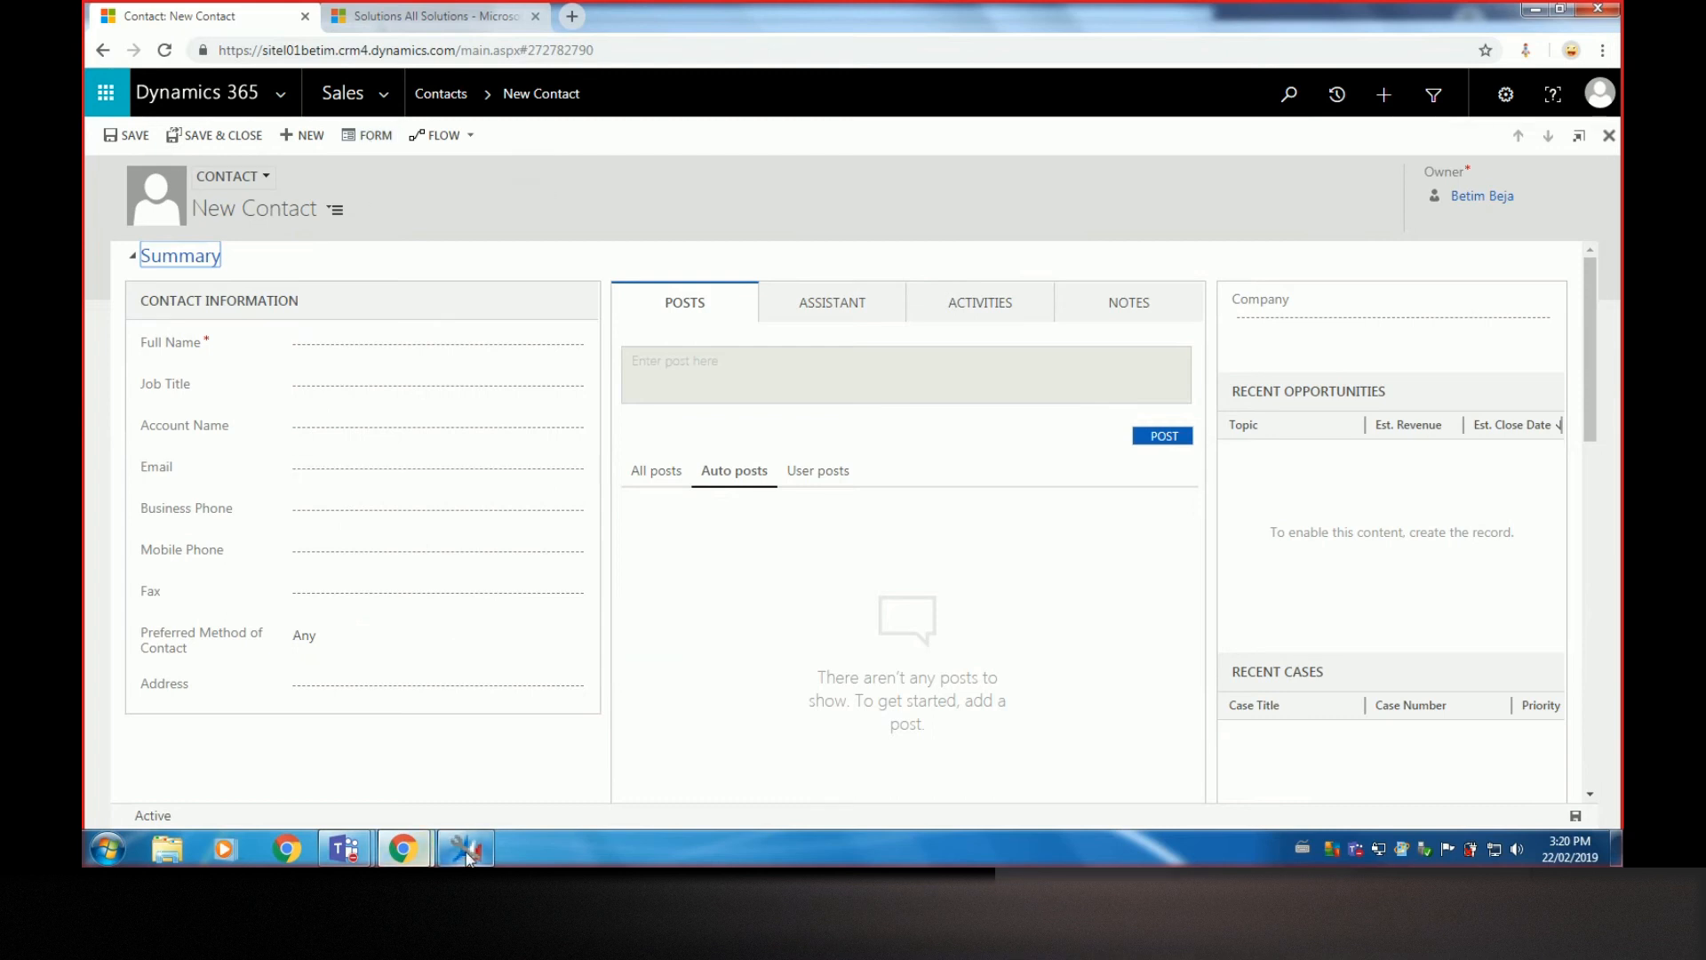
Set the button's Label, Alt and Tool Tip Title to "Auto Fill" and its Tool Tip Description to "It uses cutting edge AI to autofill contact information."
click(899, 565)
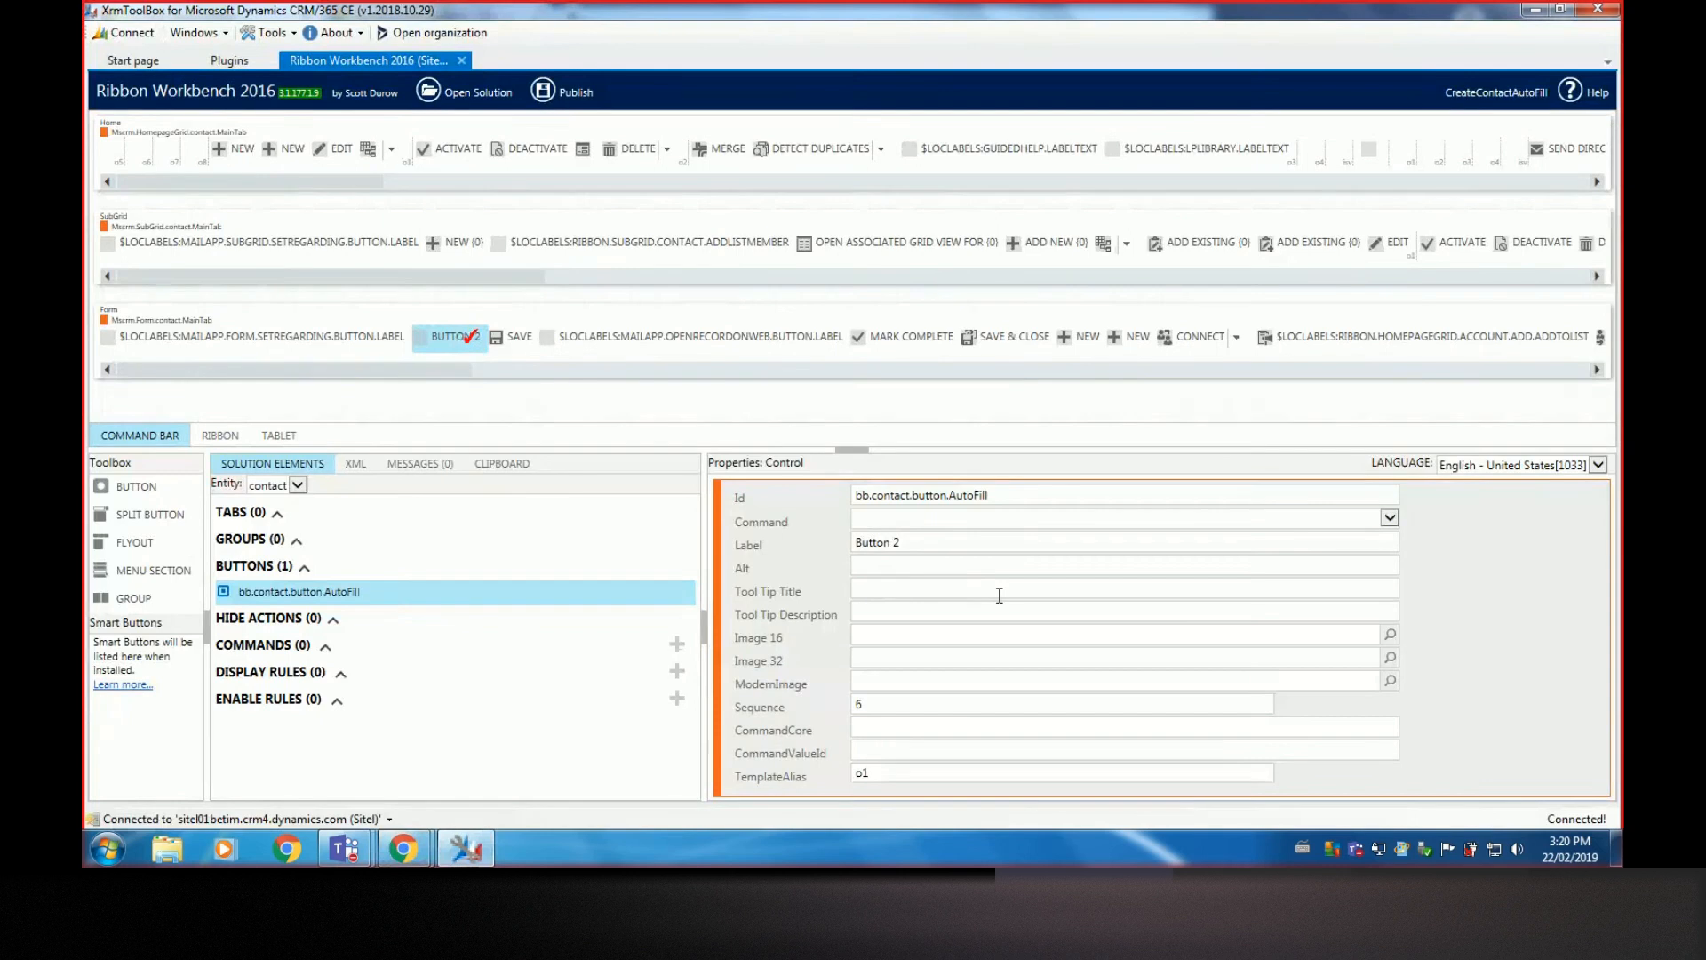
text(Auto)
click(964, 544)
text(Auto Fill)
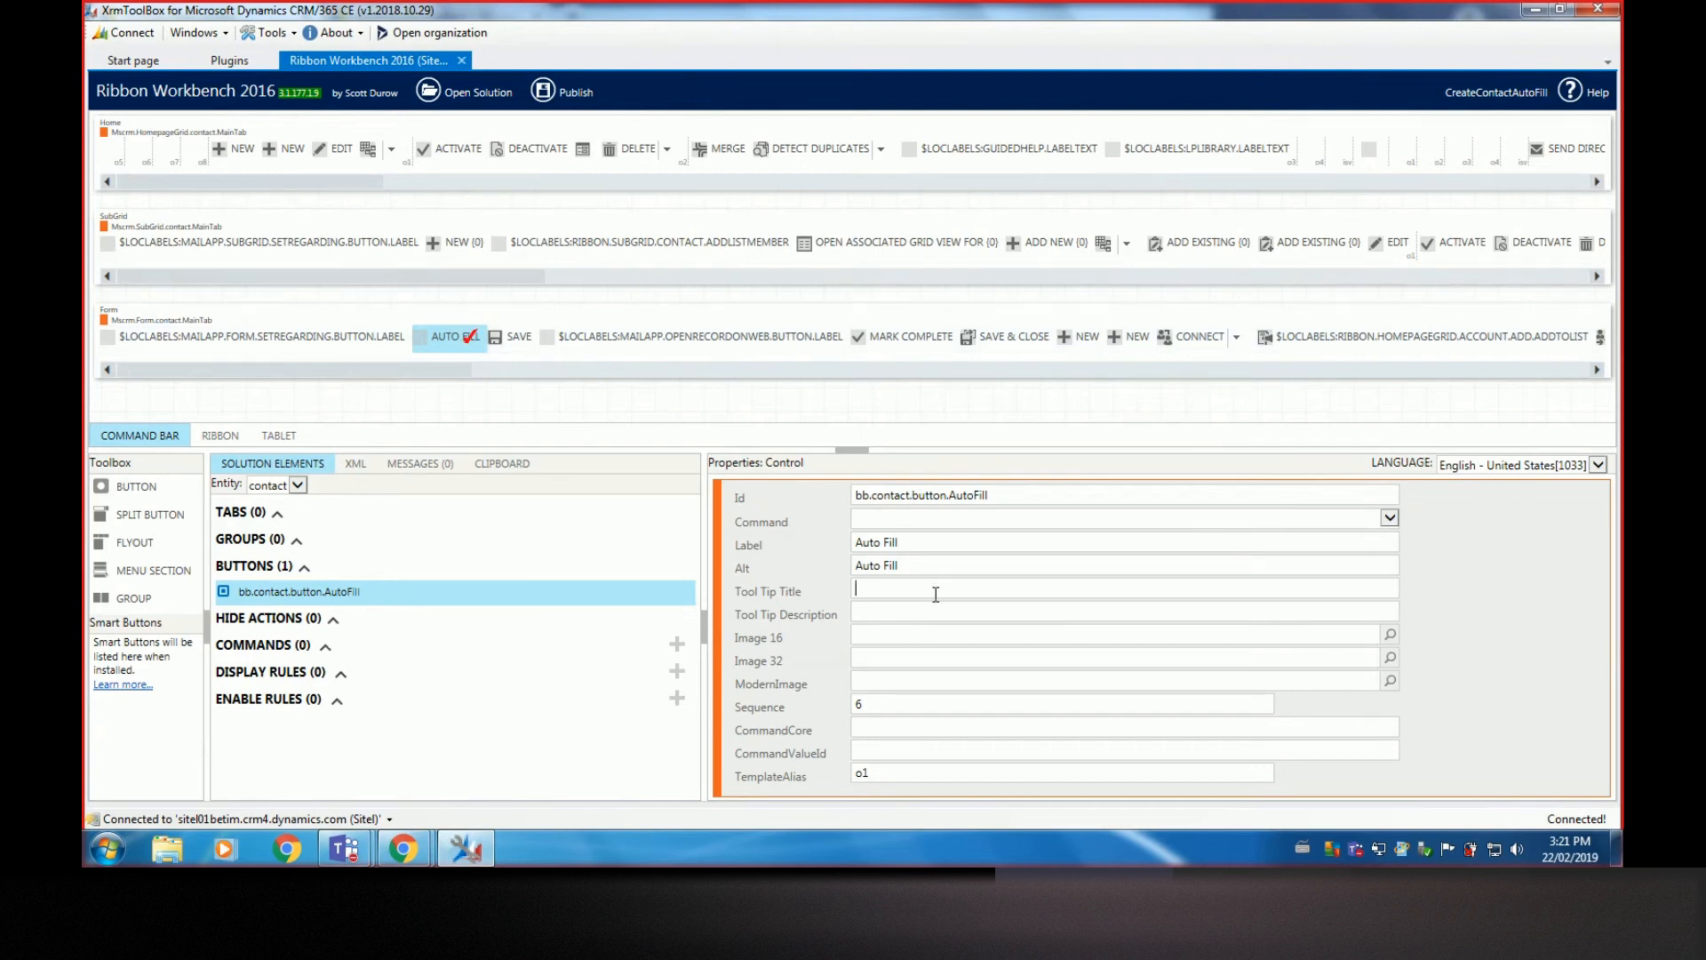
text(Auto)
text(ting)
text(nformation.)
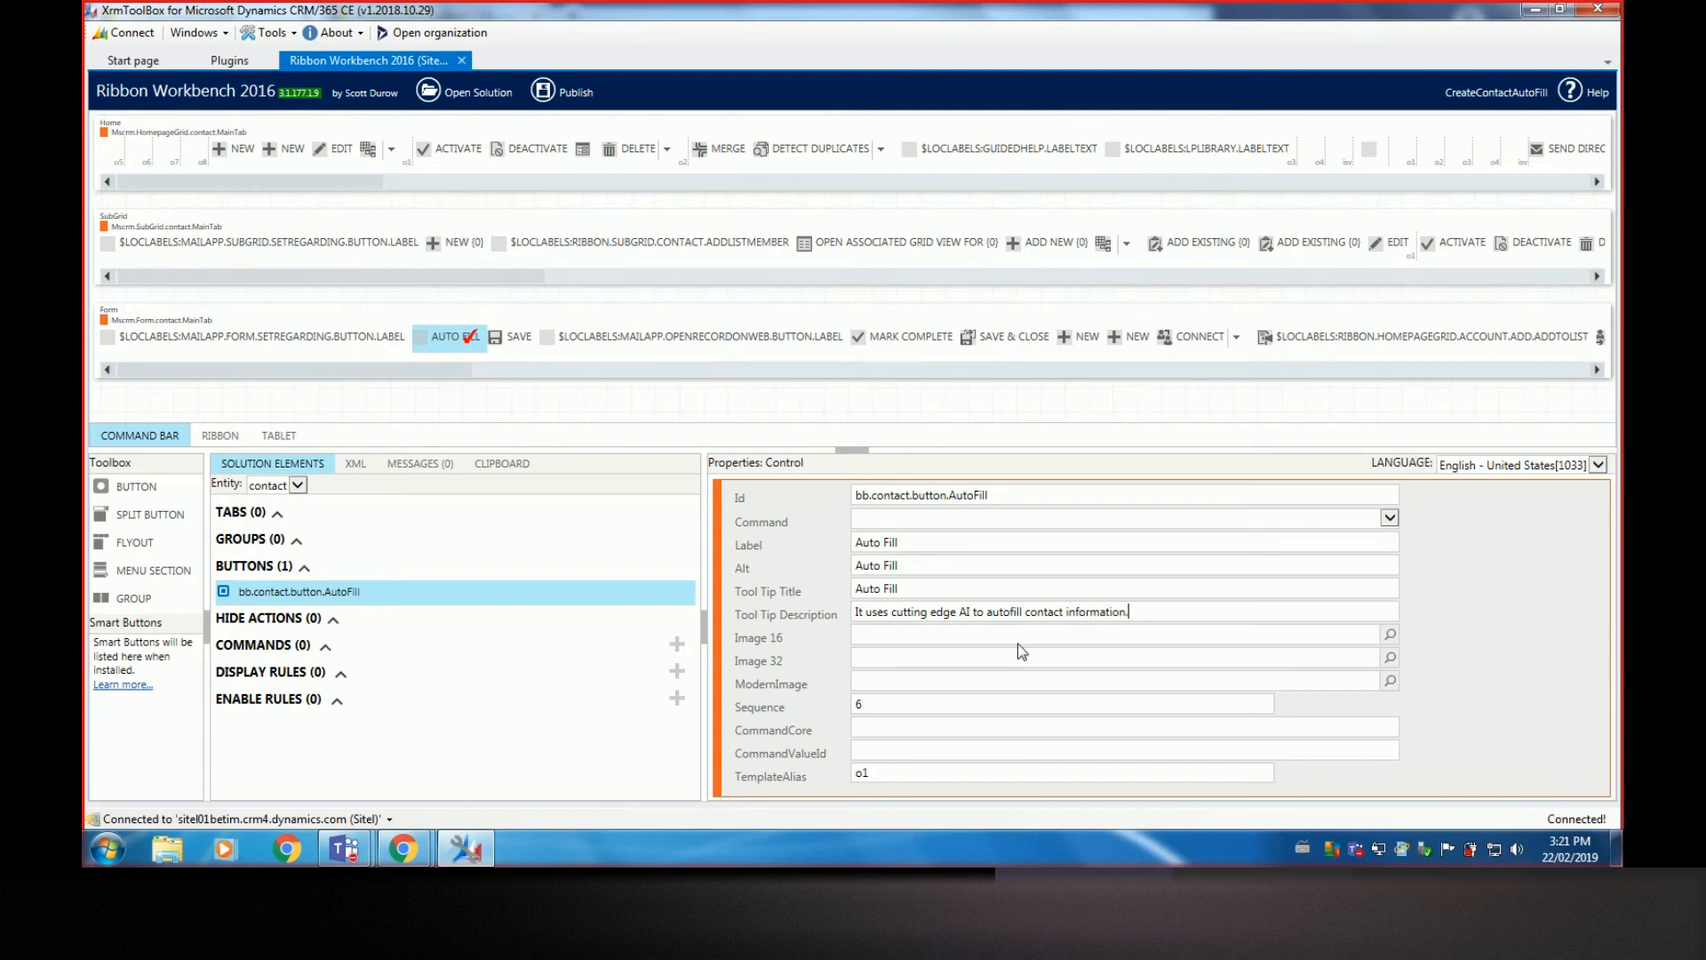
Browse the available Image 16 files for the button and examine the Create Contact AutoFill solution's web resources in Chrome
click(907, 637)
click(1390, 634)
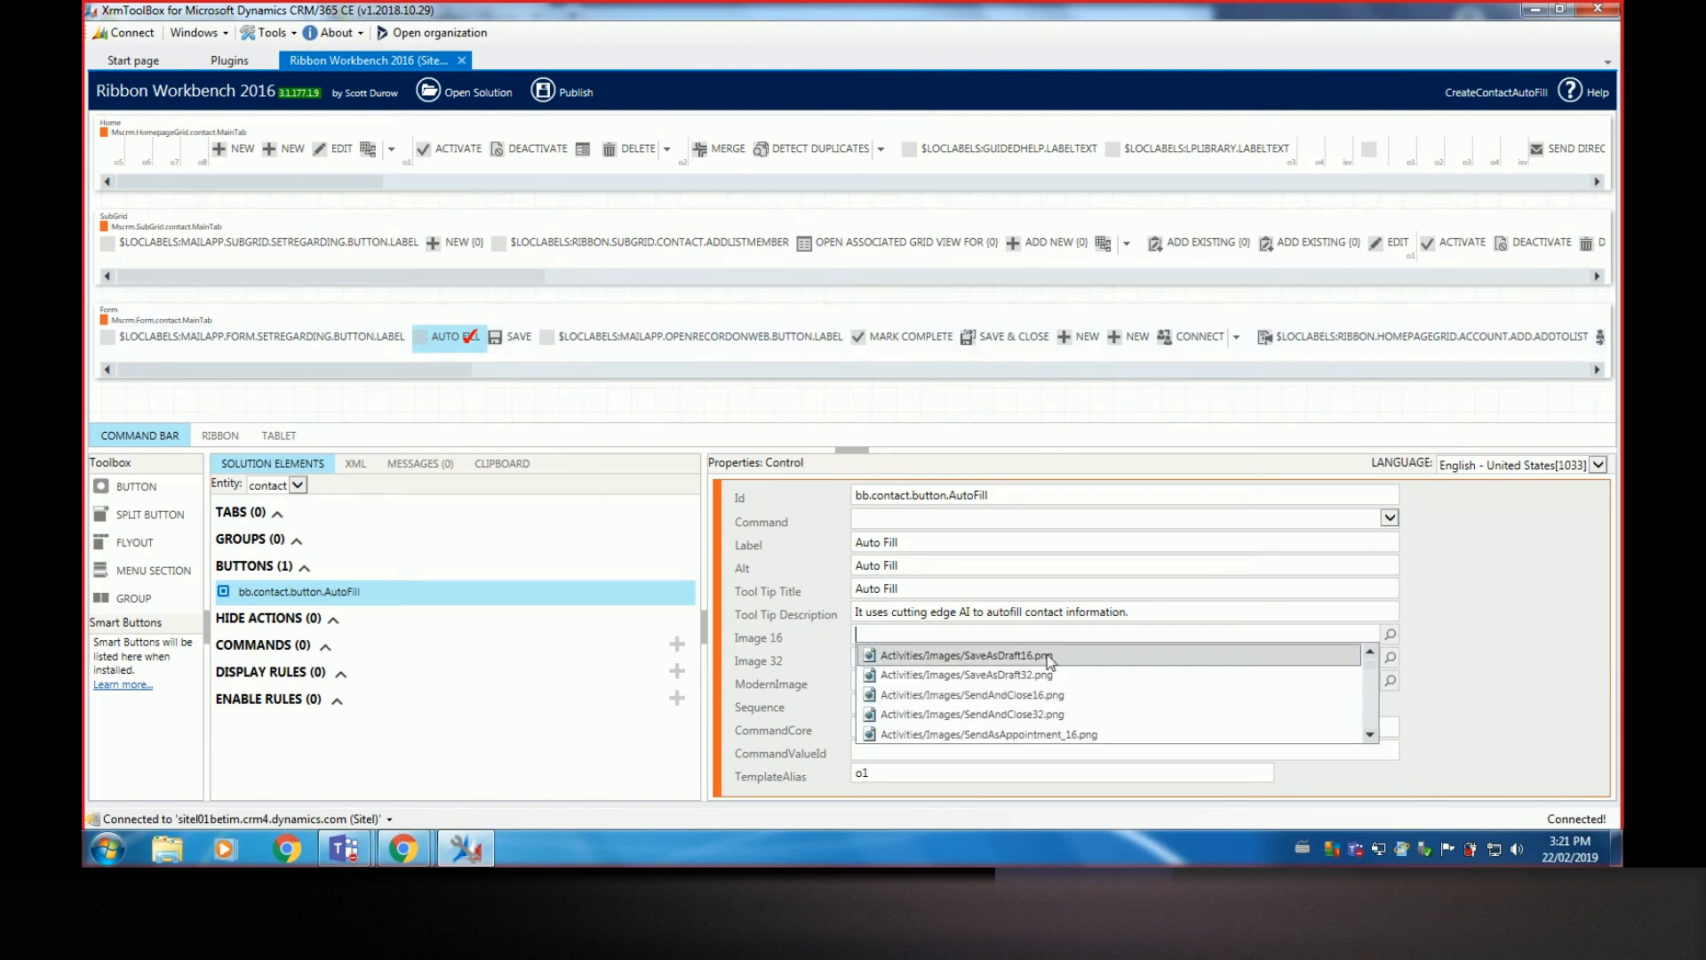
scroll(1045, 699, down, 1)
scroll(1043, 694, down, 1)
click(1295, 752)
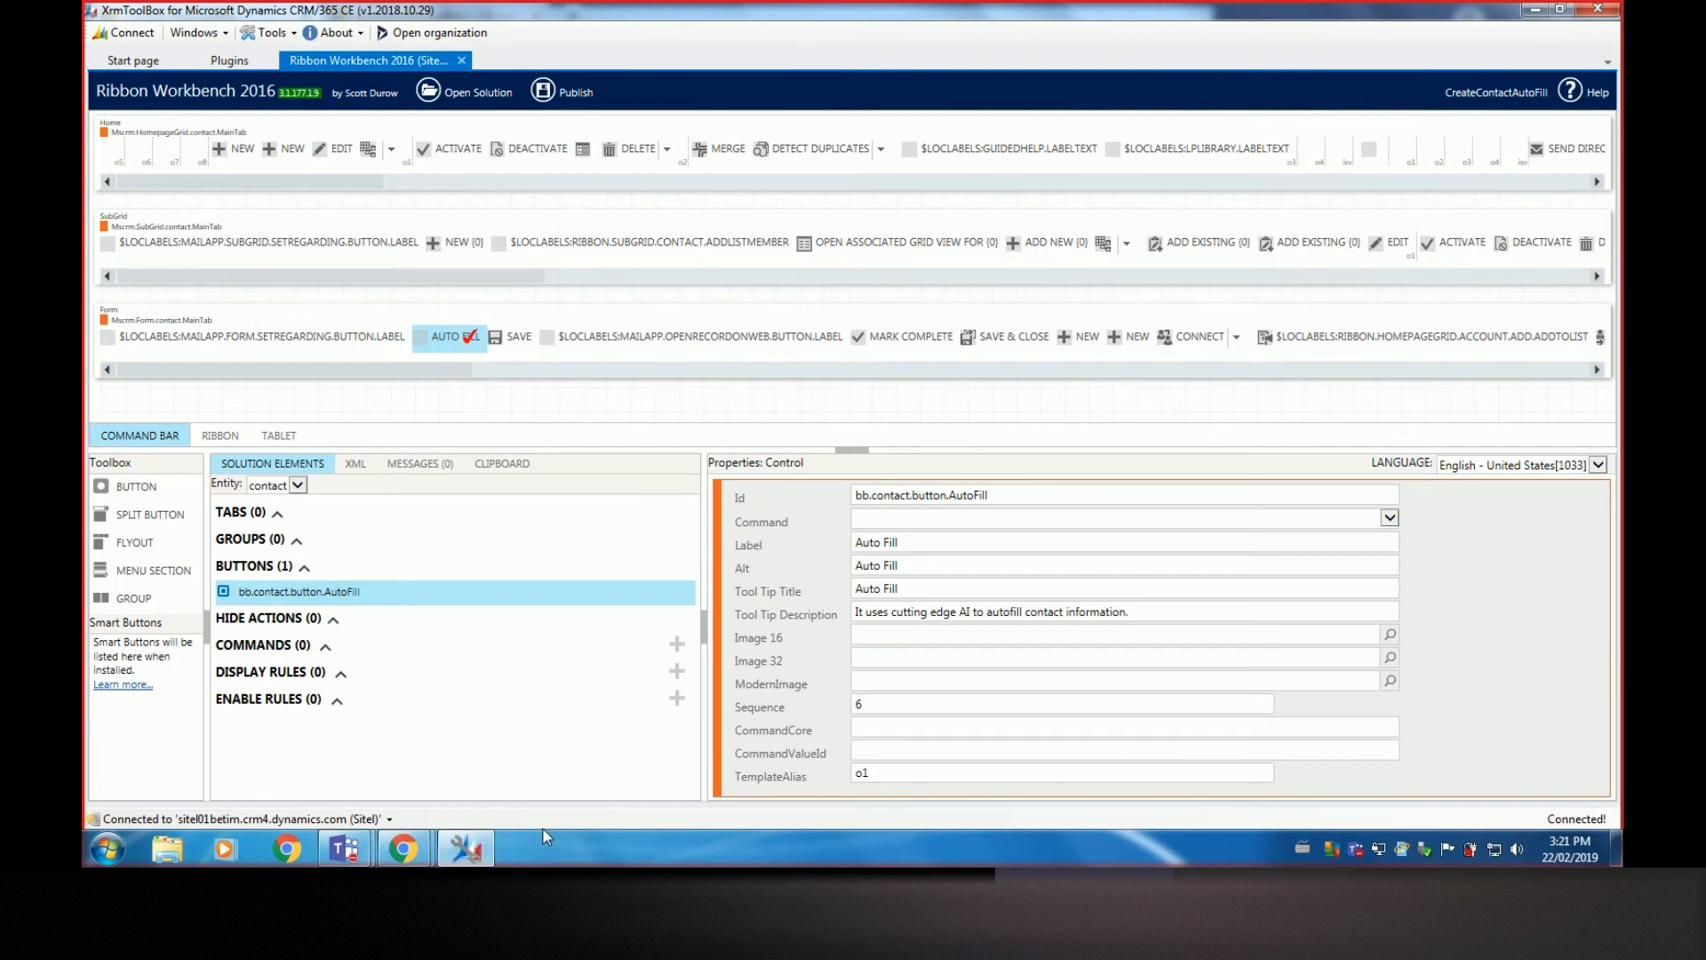
click(409, 851)
click(500, 742)
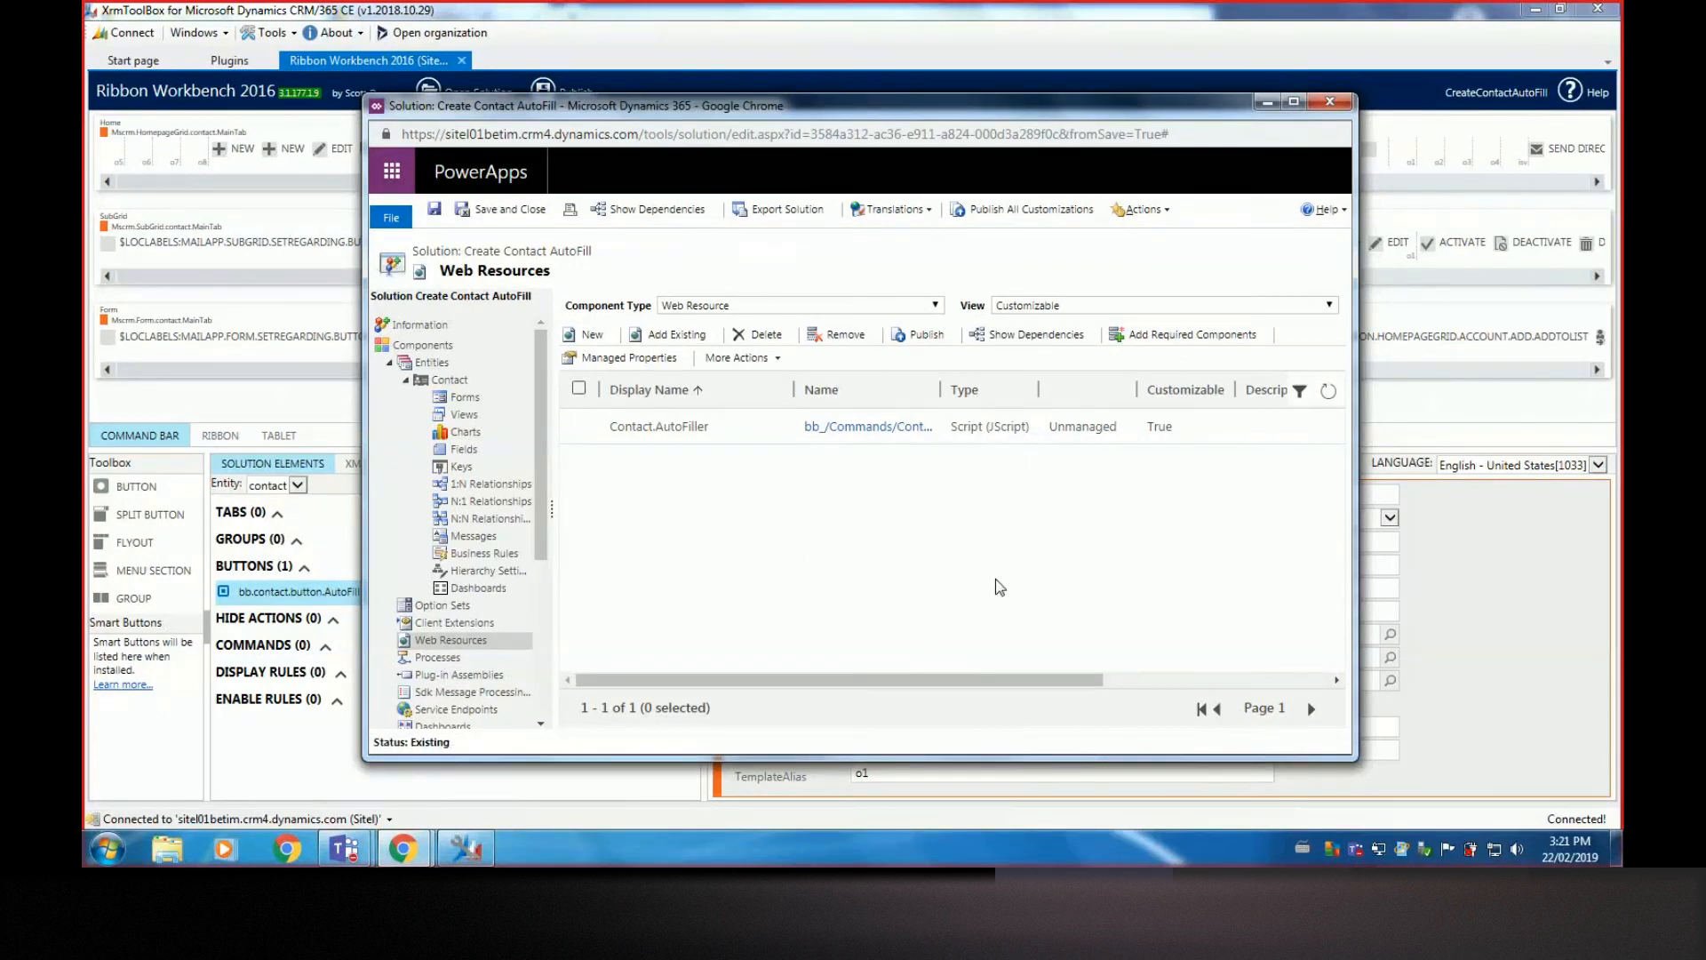
click(1527, 684)
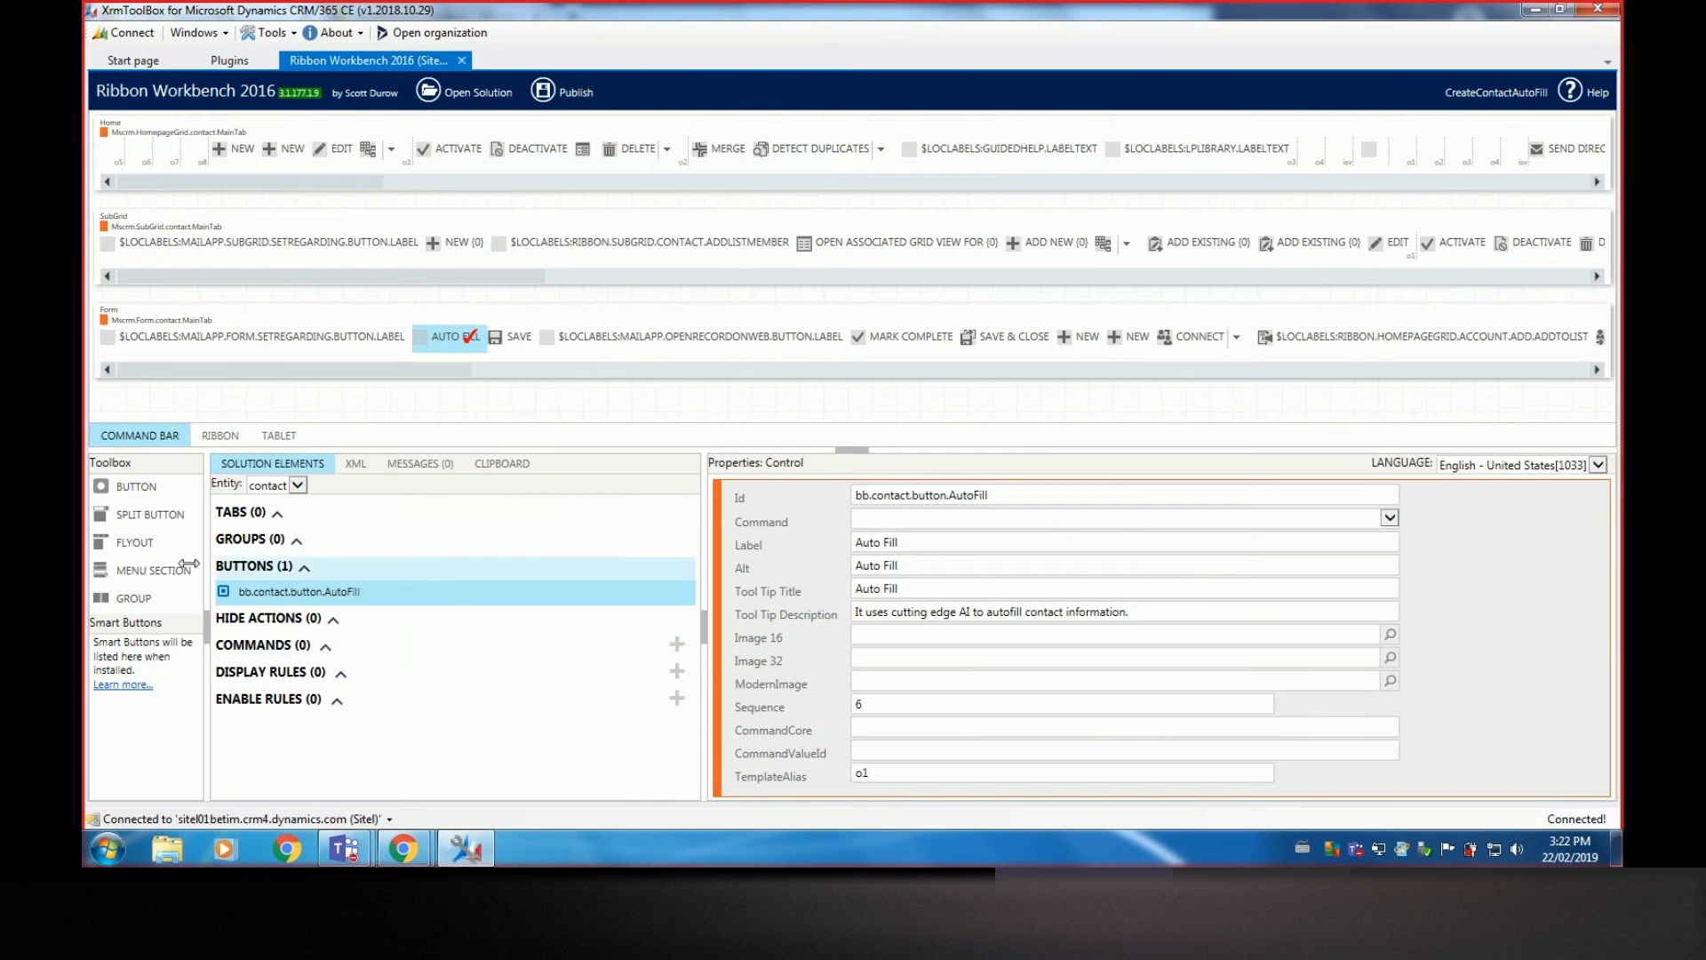
Add a new command for the contact entity and set its Id to bb.contact.Command.AutoFill
click(353, 641)
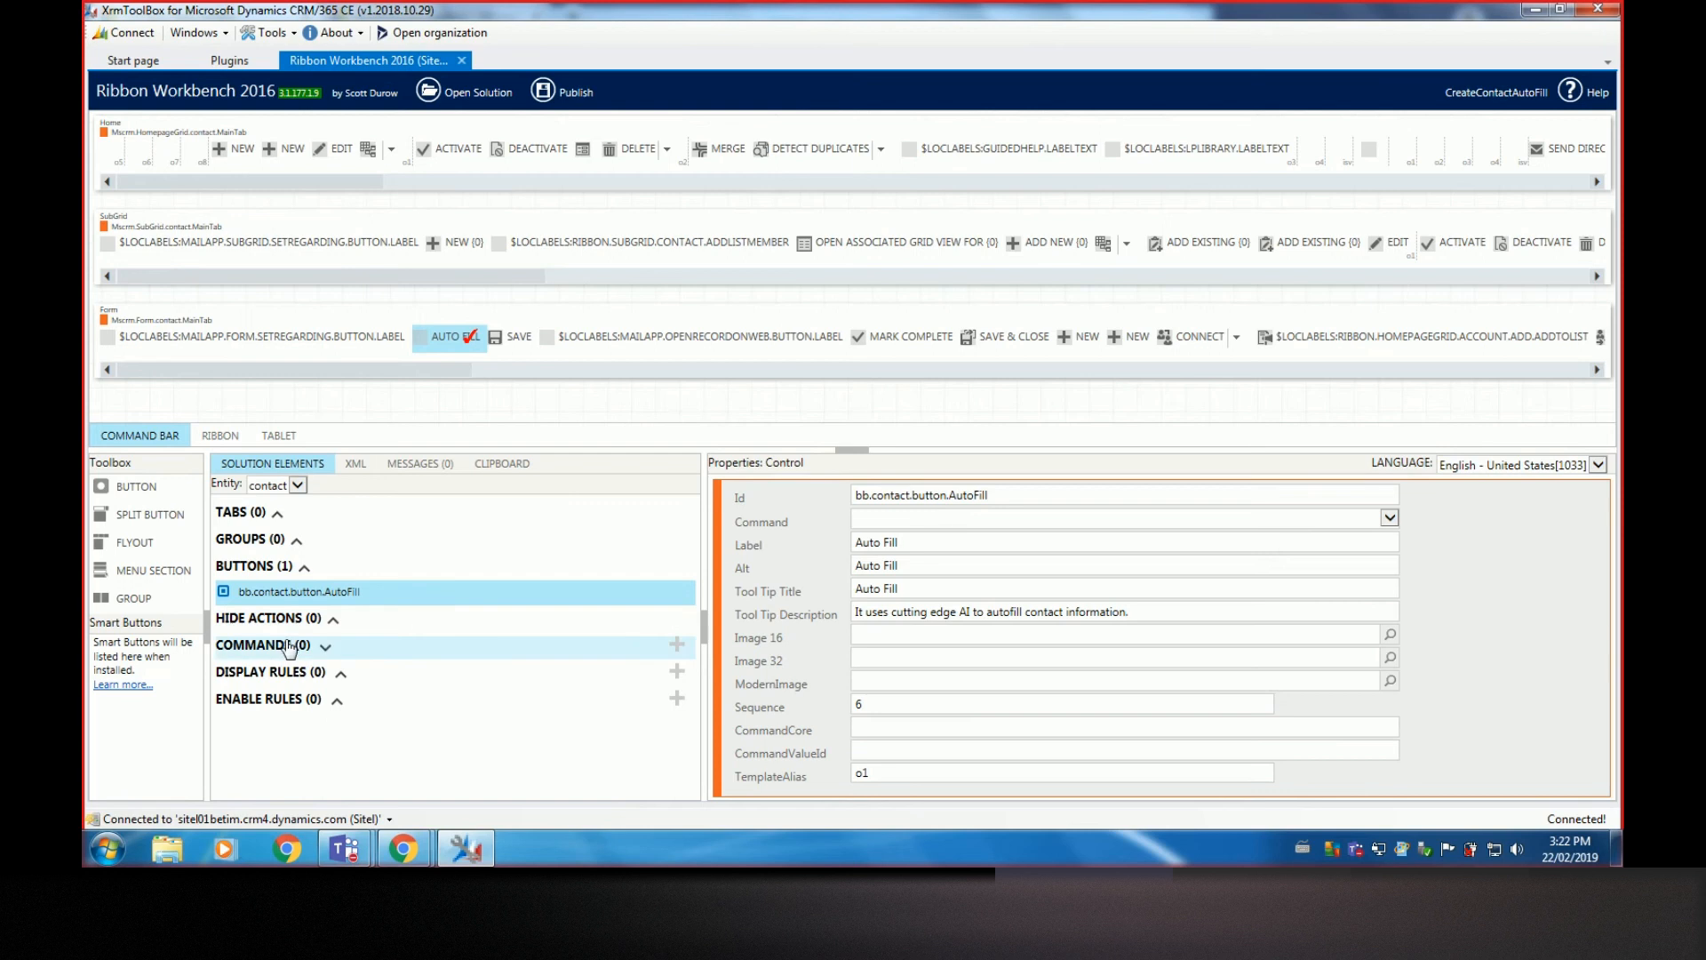
click(692, 654)
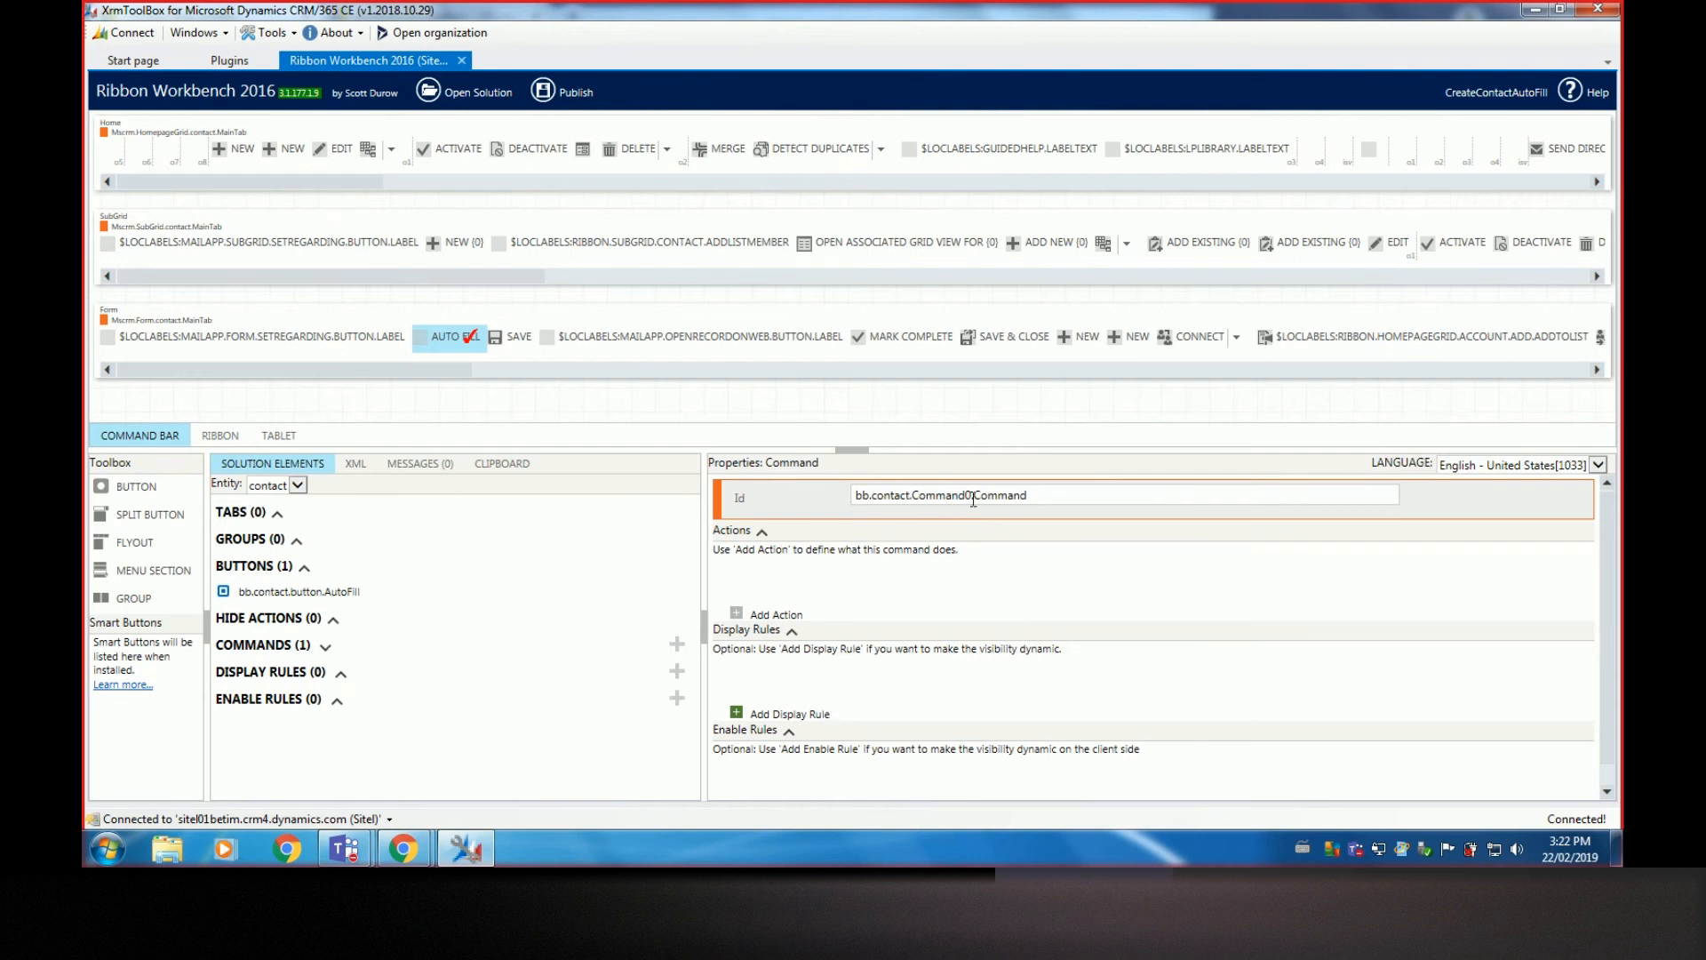
drag(971, 495, 916, 498)
key(BackSpace)
key(BackSpace)
click(999, 499)
text(.AutoFill)
Add a JavaScript action to the command using library bb_/Commands/Contact.AutoFiller.js and function Sitel.Contact.AutoFillHandler
click(777, 615)
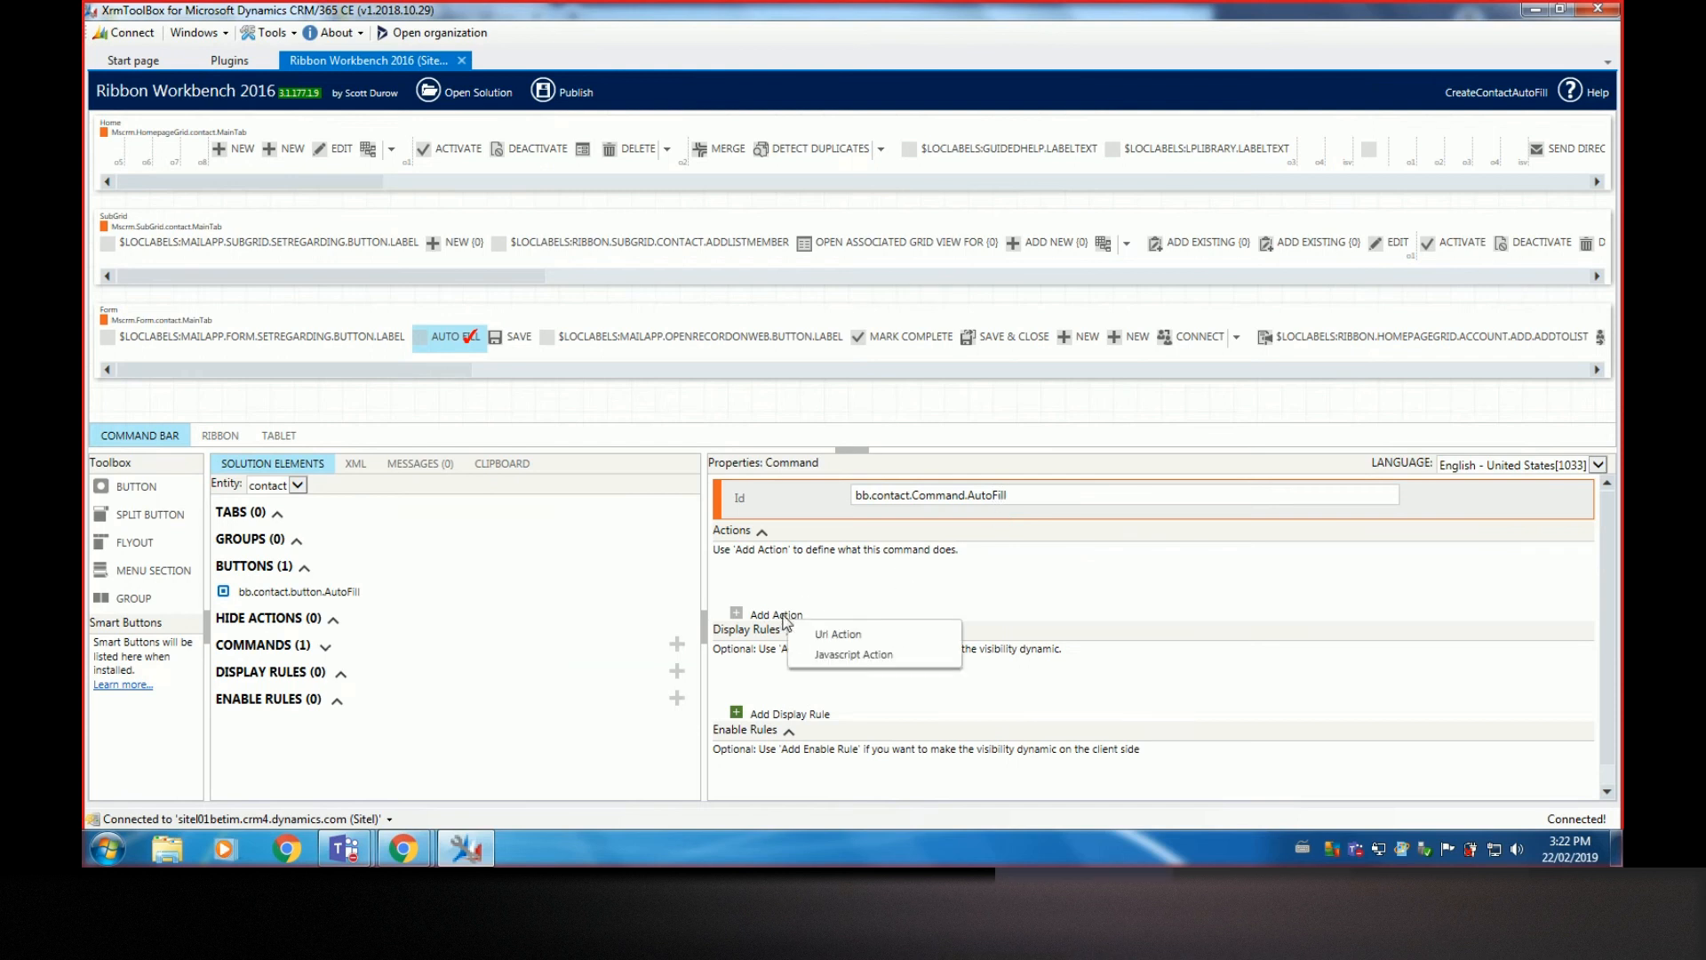
click(847, 656)
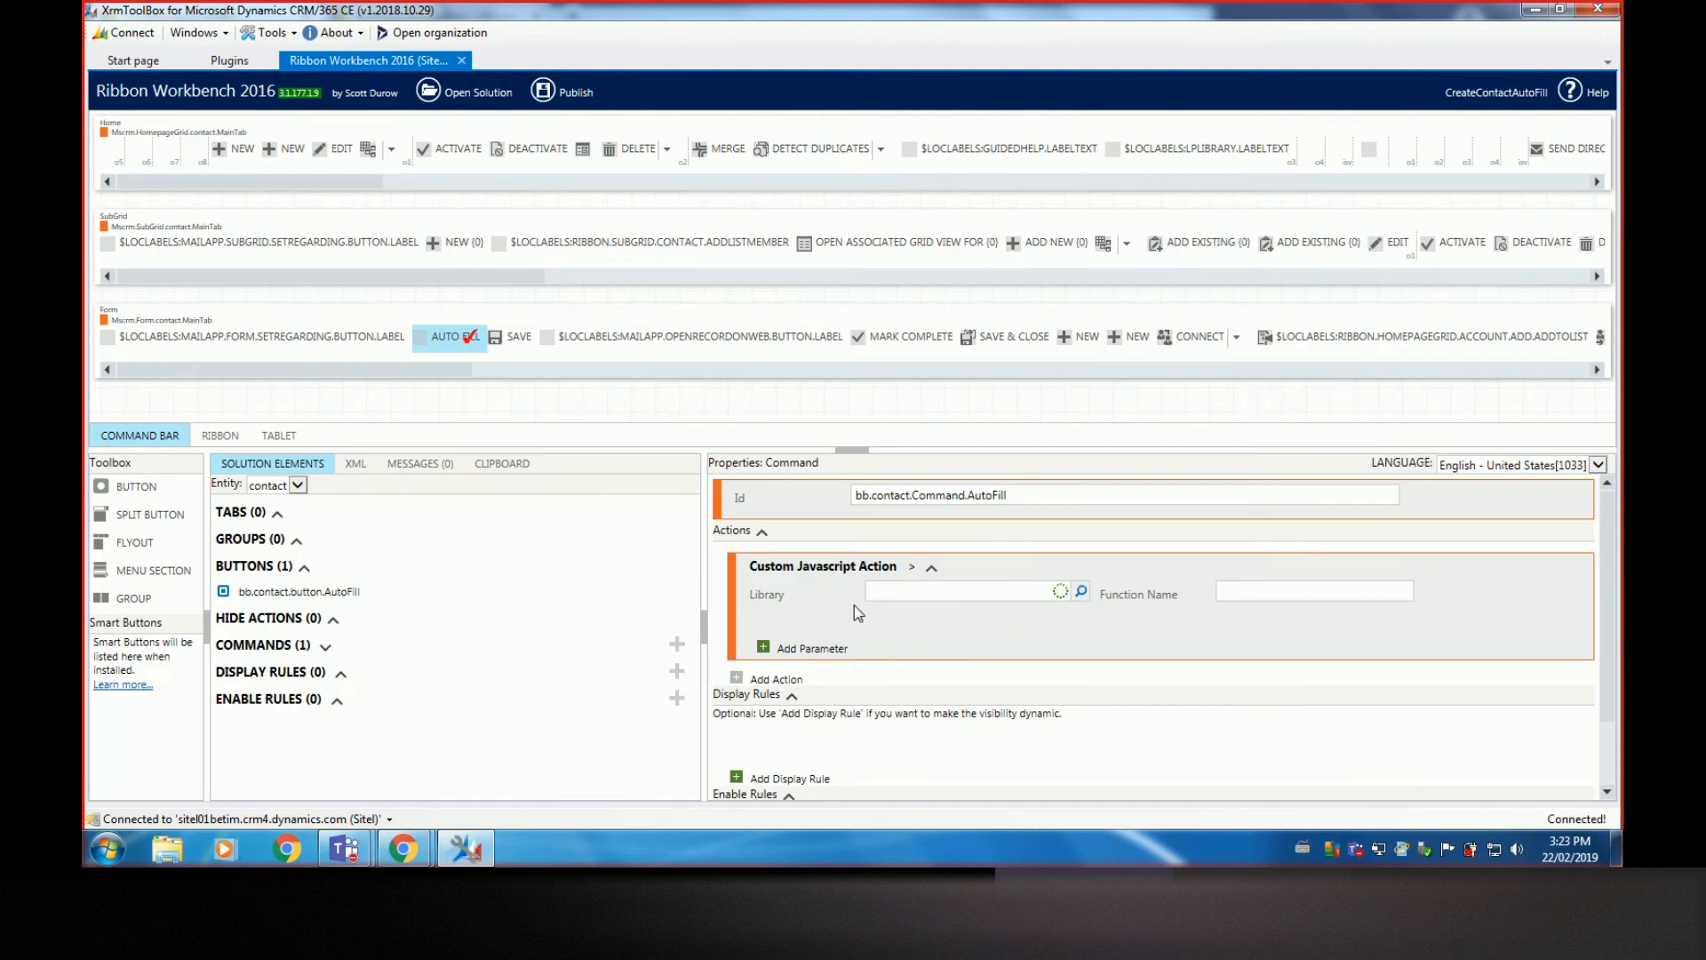
scroll(935, 622, down, 5)
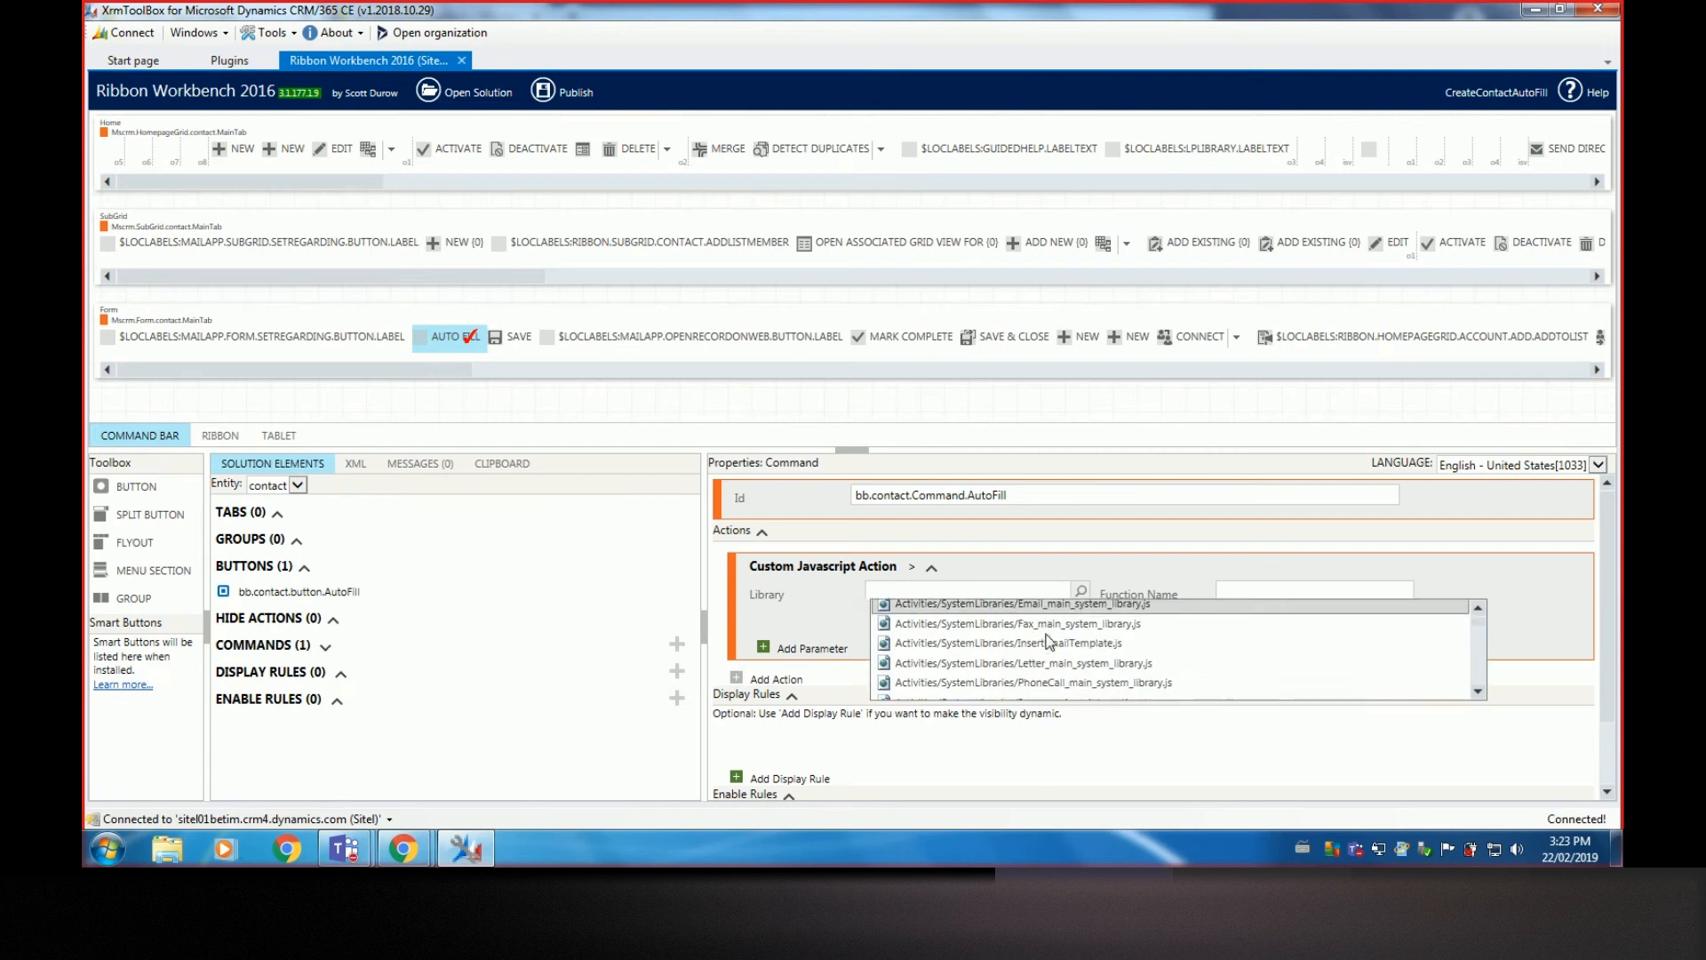
scroll(1016, 636, down, 8)
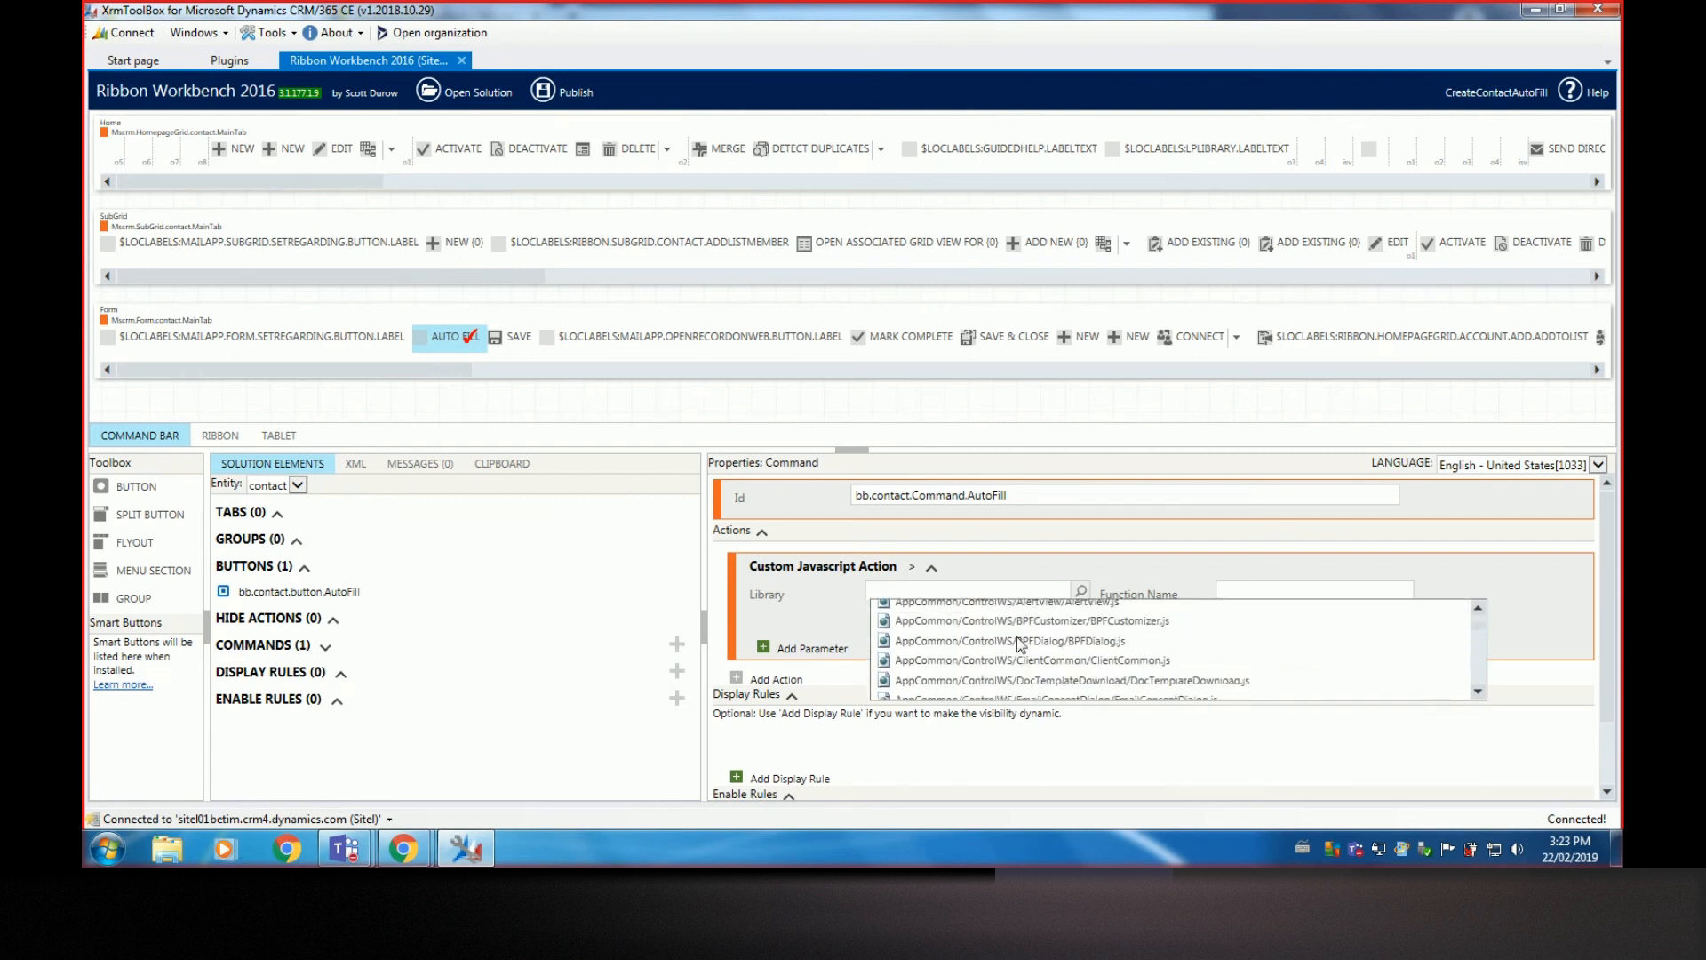
scroll(1016, 636, down, 10)
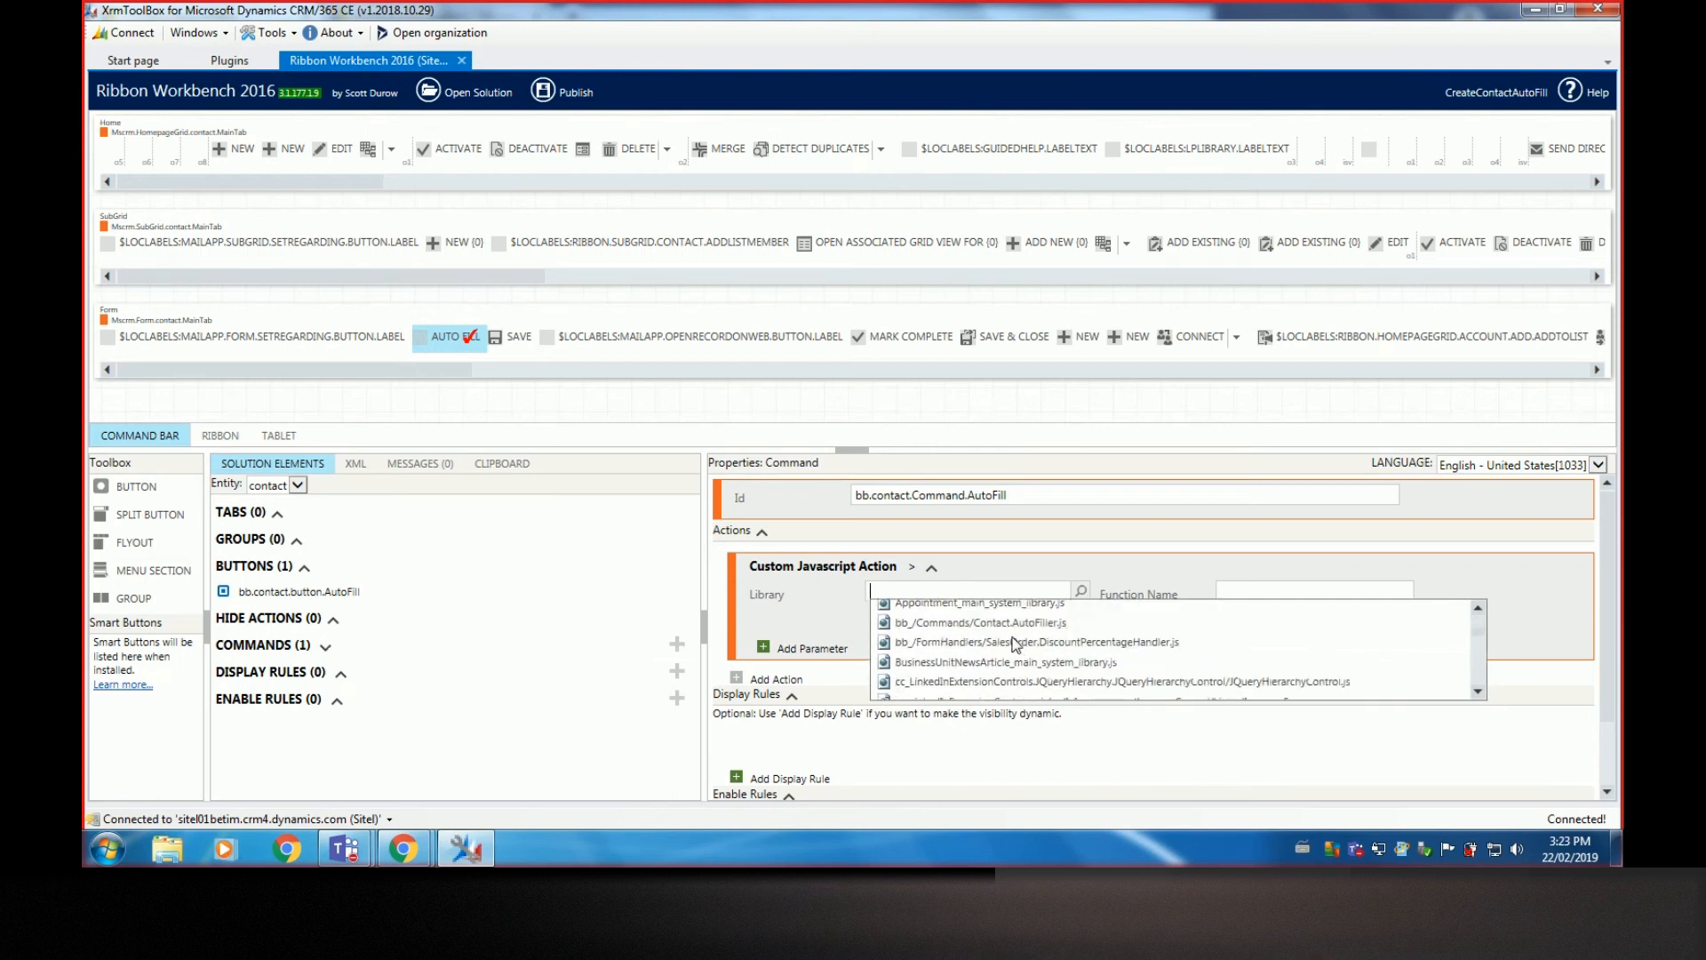
click(935, 630)
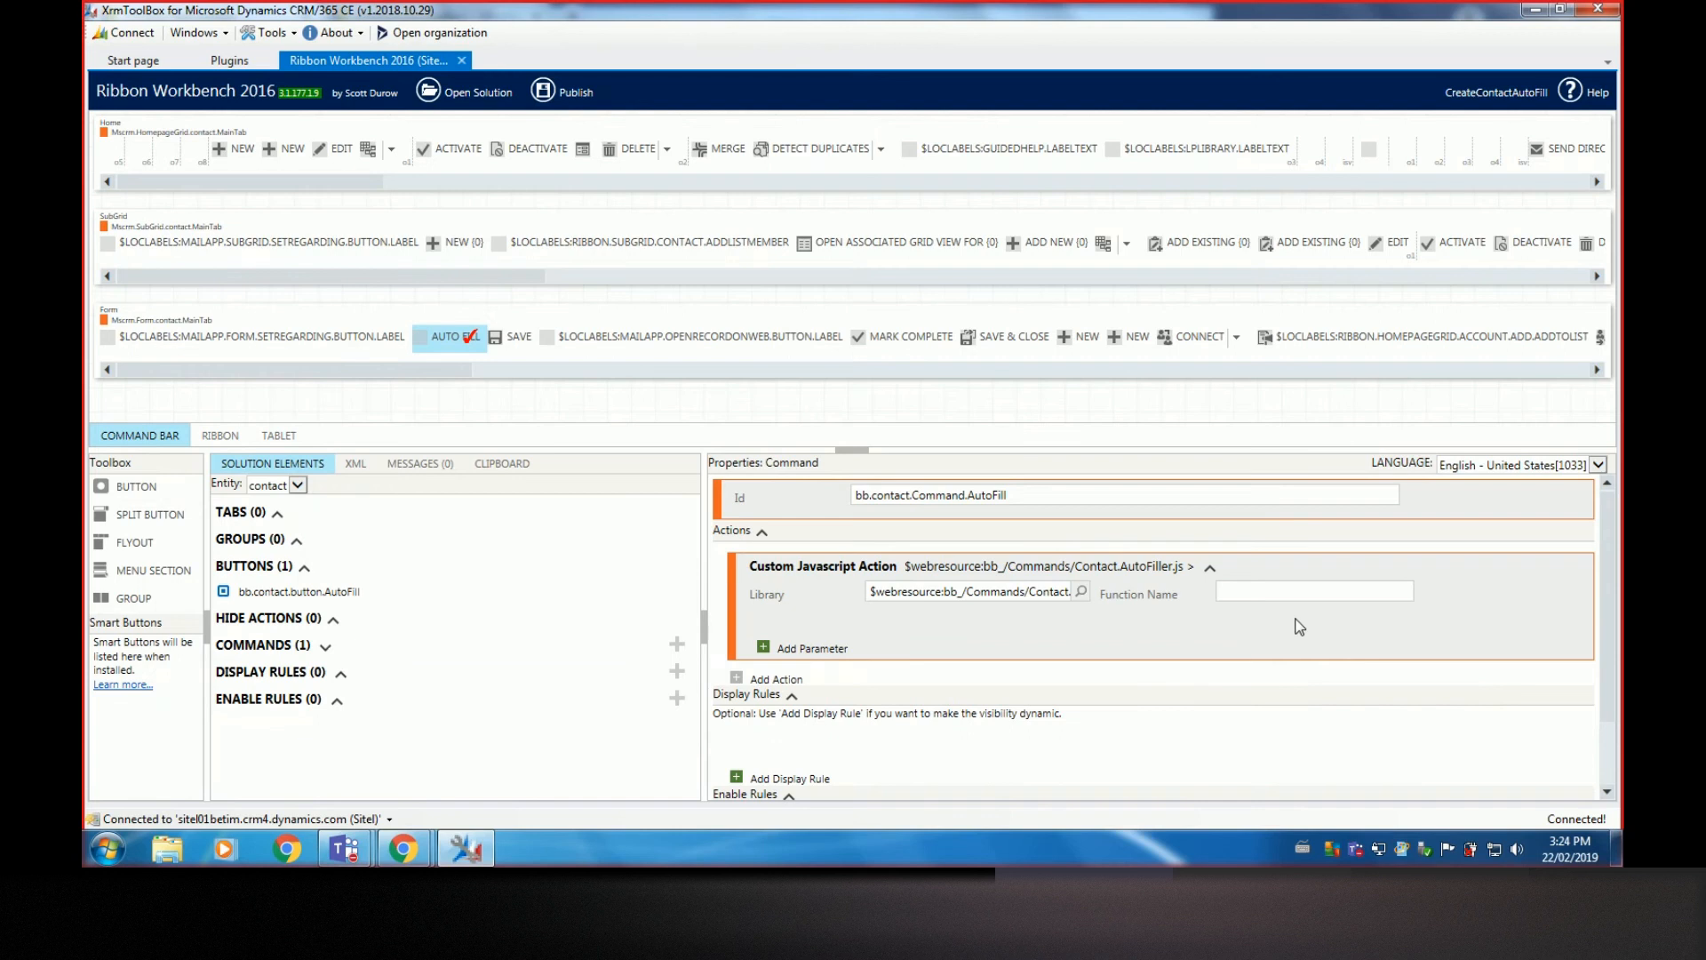
text(Sitel.Contact.Auto)
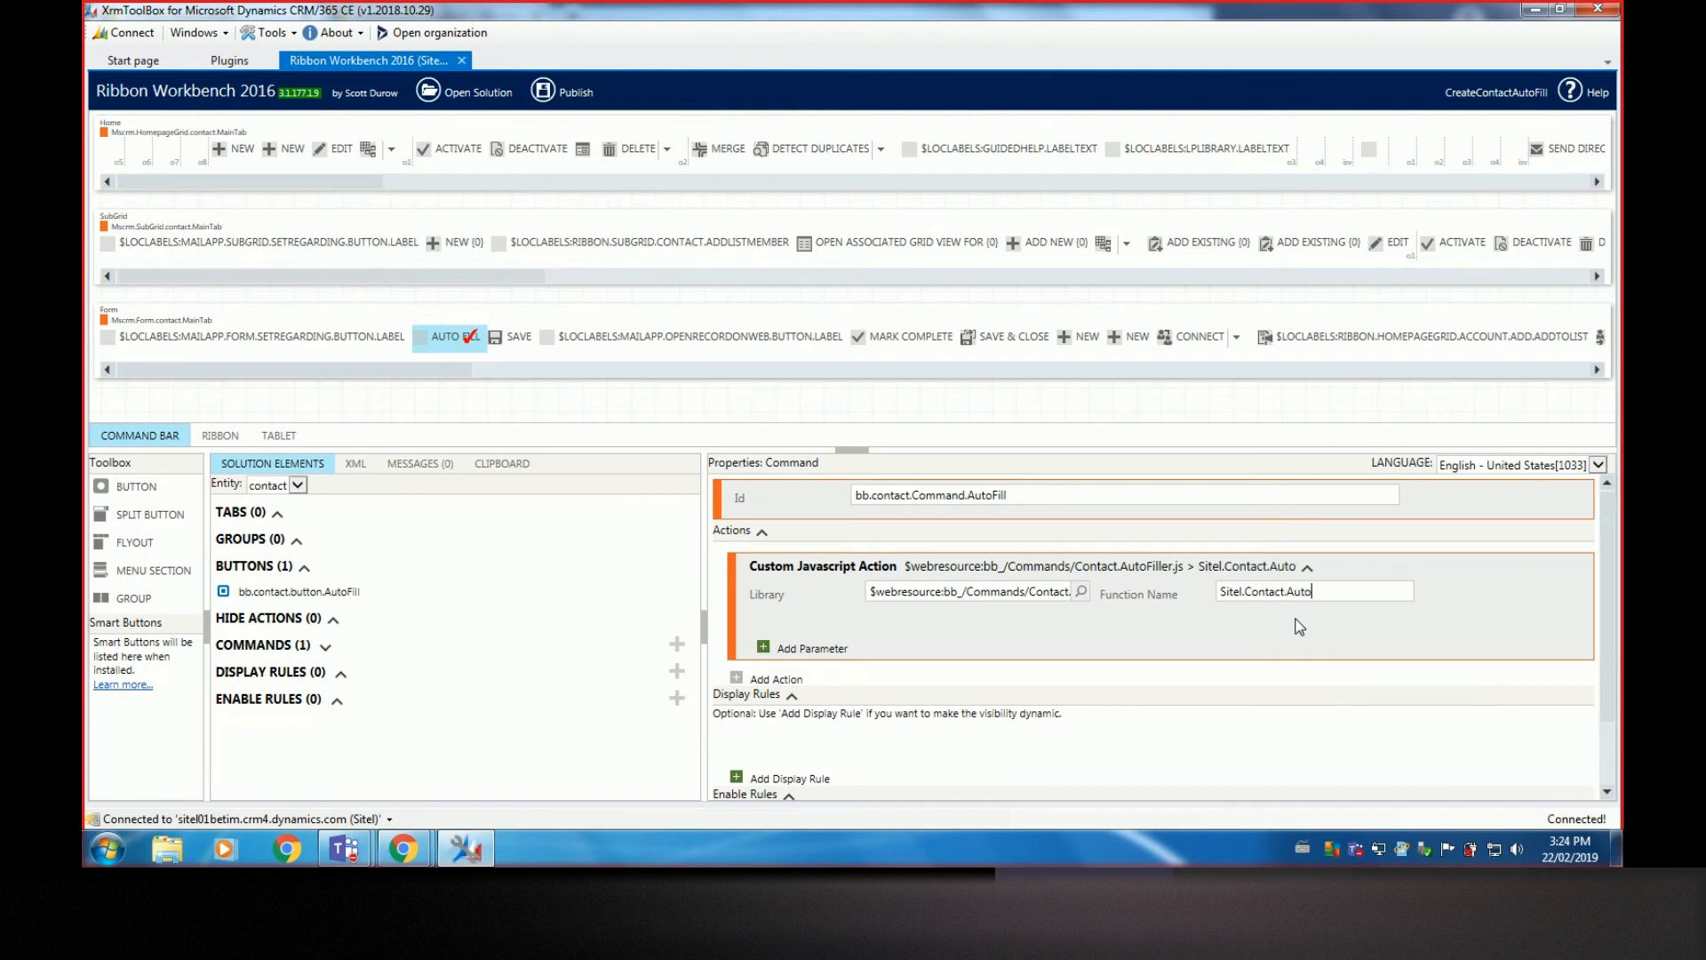
text(FillHandler)
Add a CRM parameter with the value PrimaryControl to the command's JavaScript action
click(826, 657)
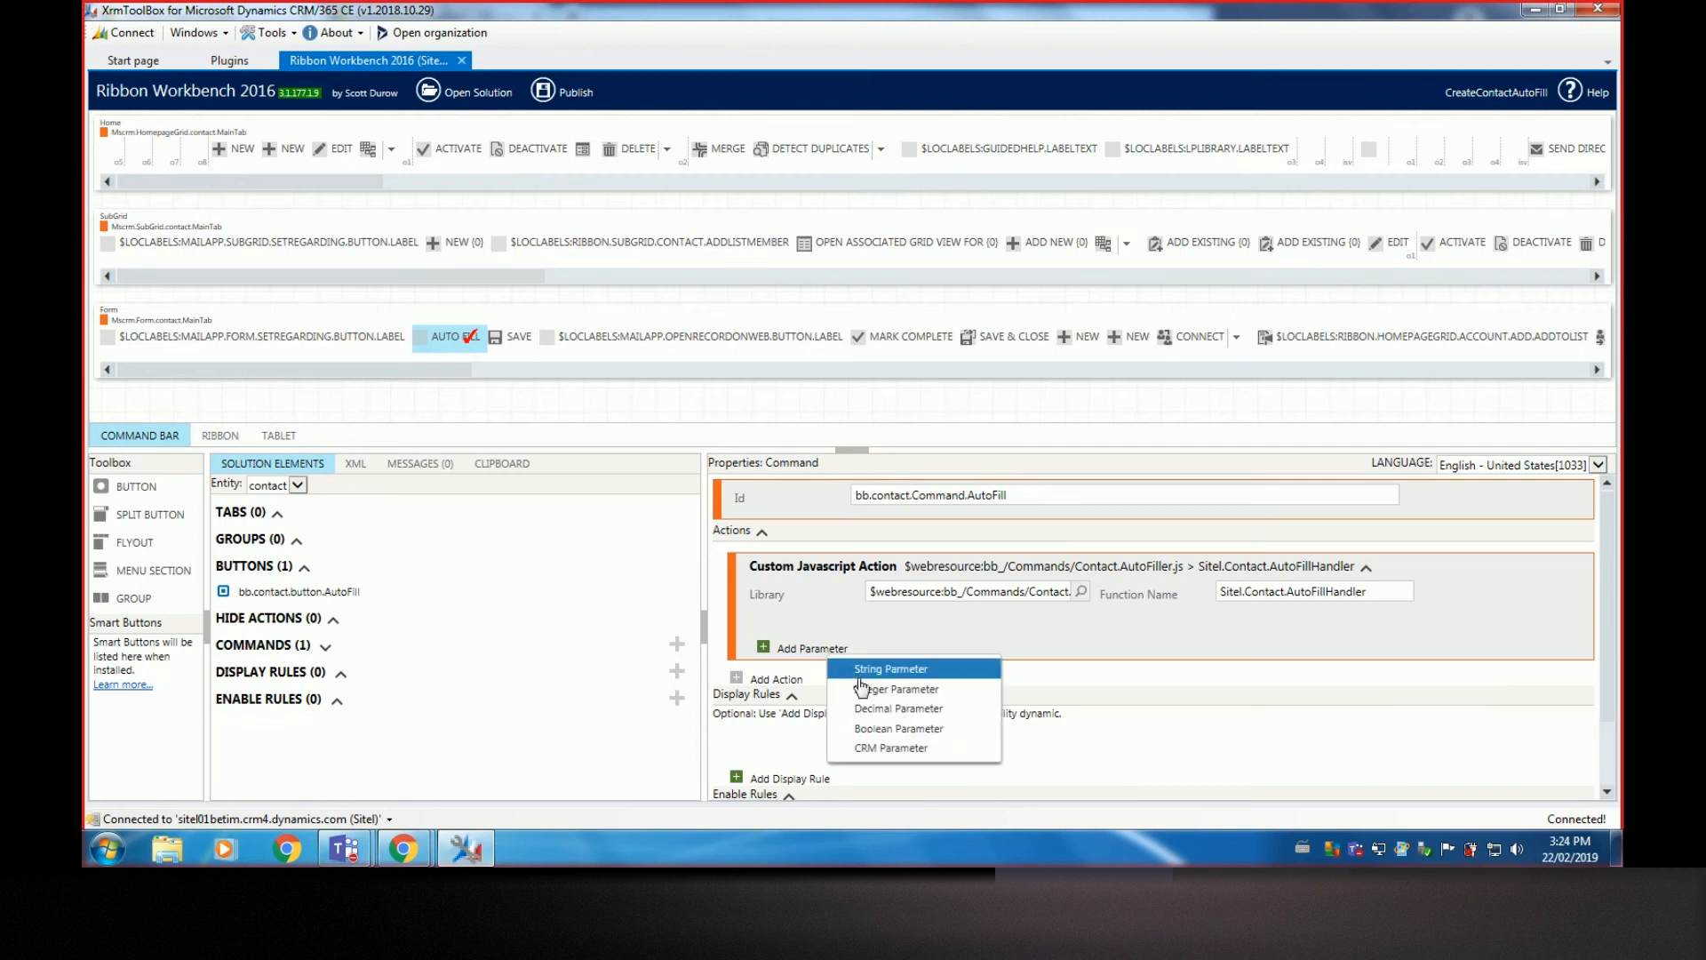
click(916, 748)
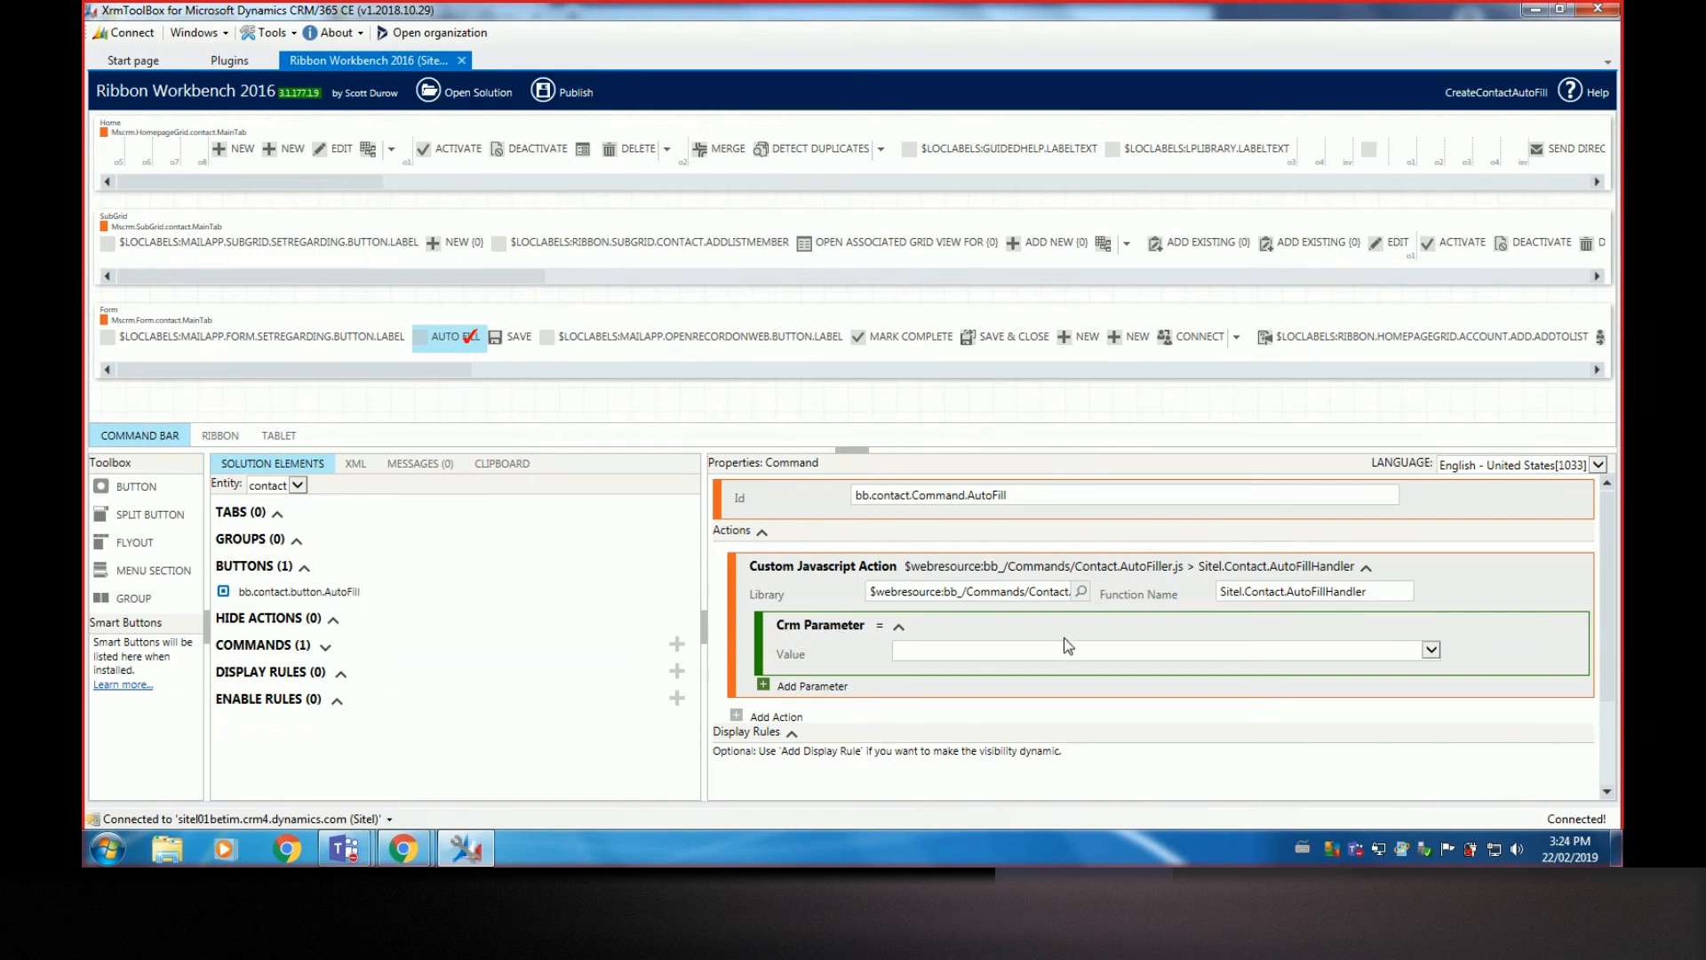
click(1432, 650)
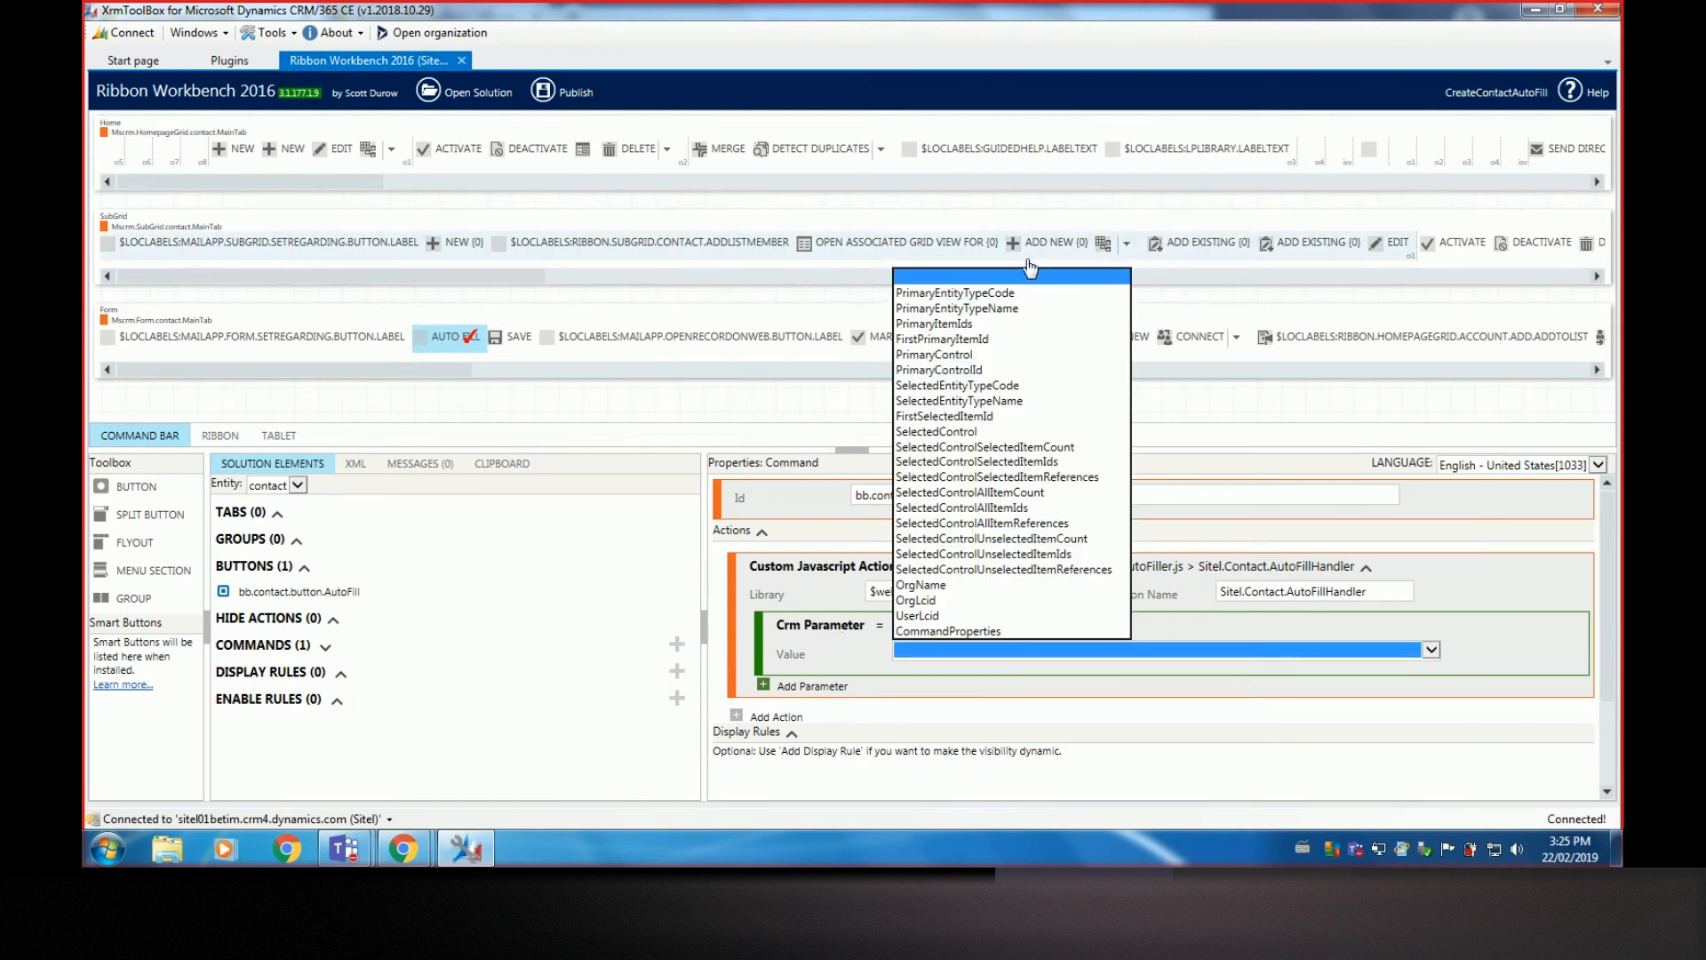
click(1015, 351)
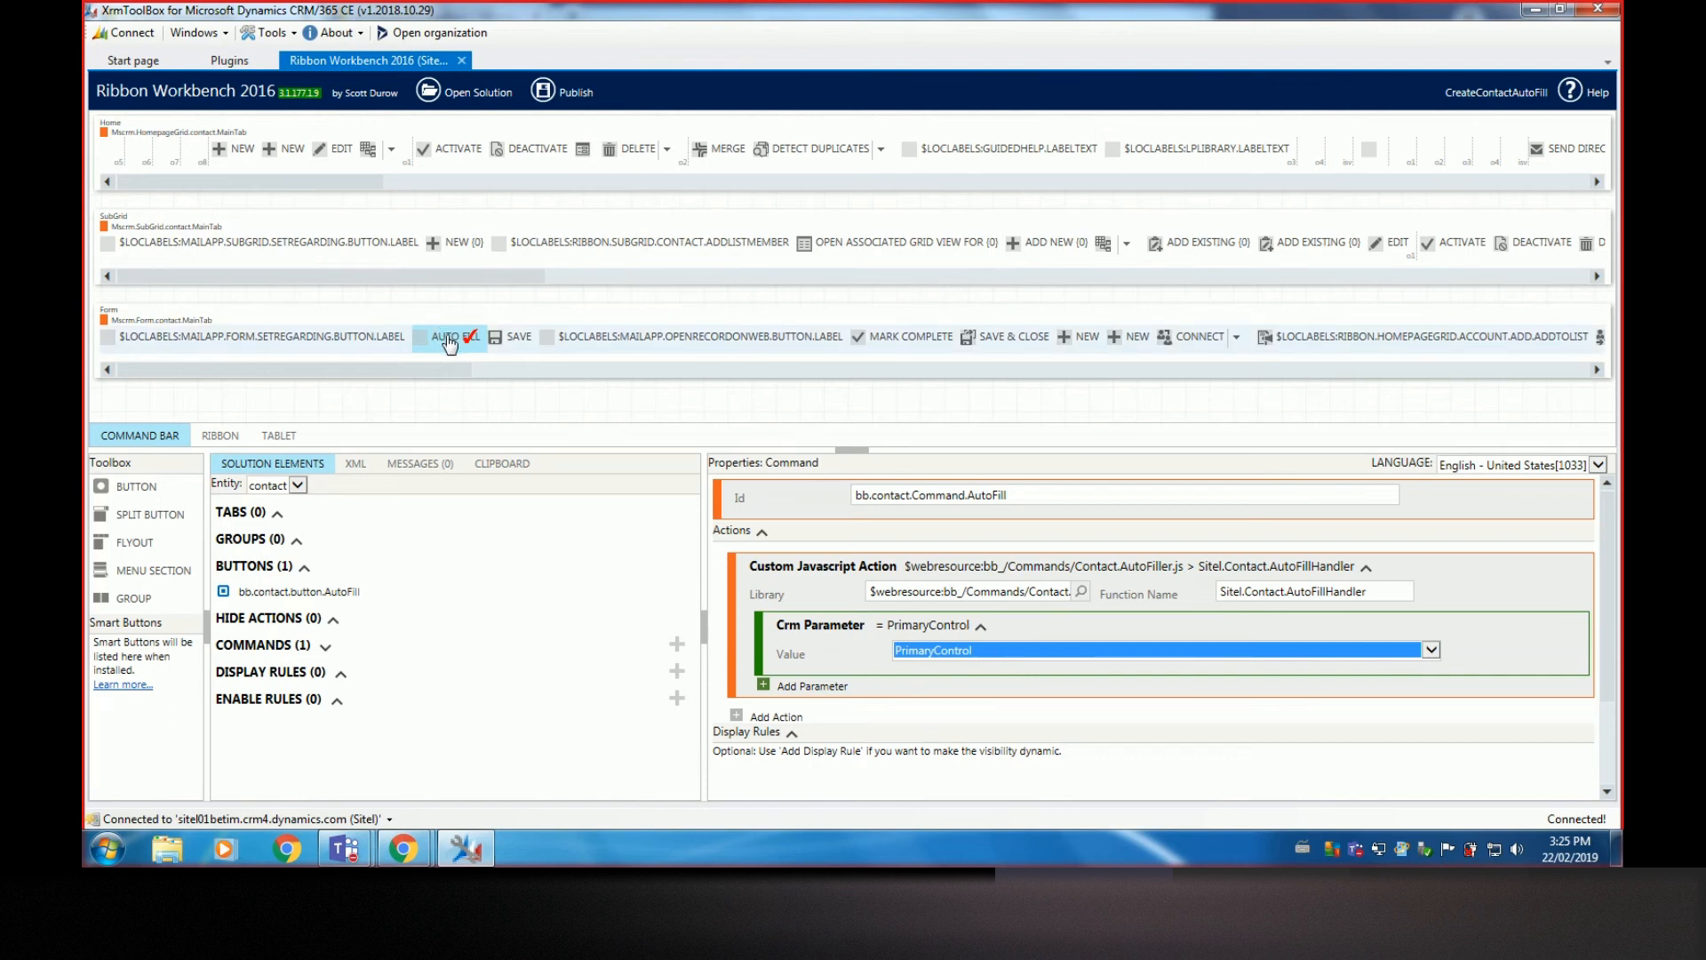
click(830, 779)
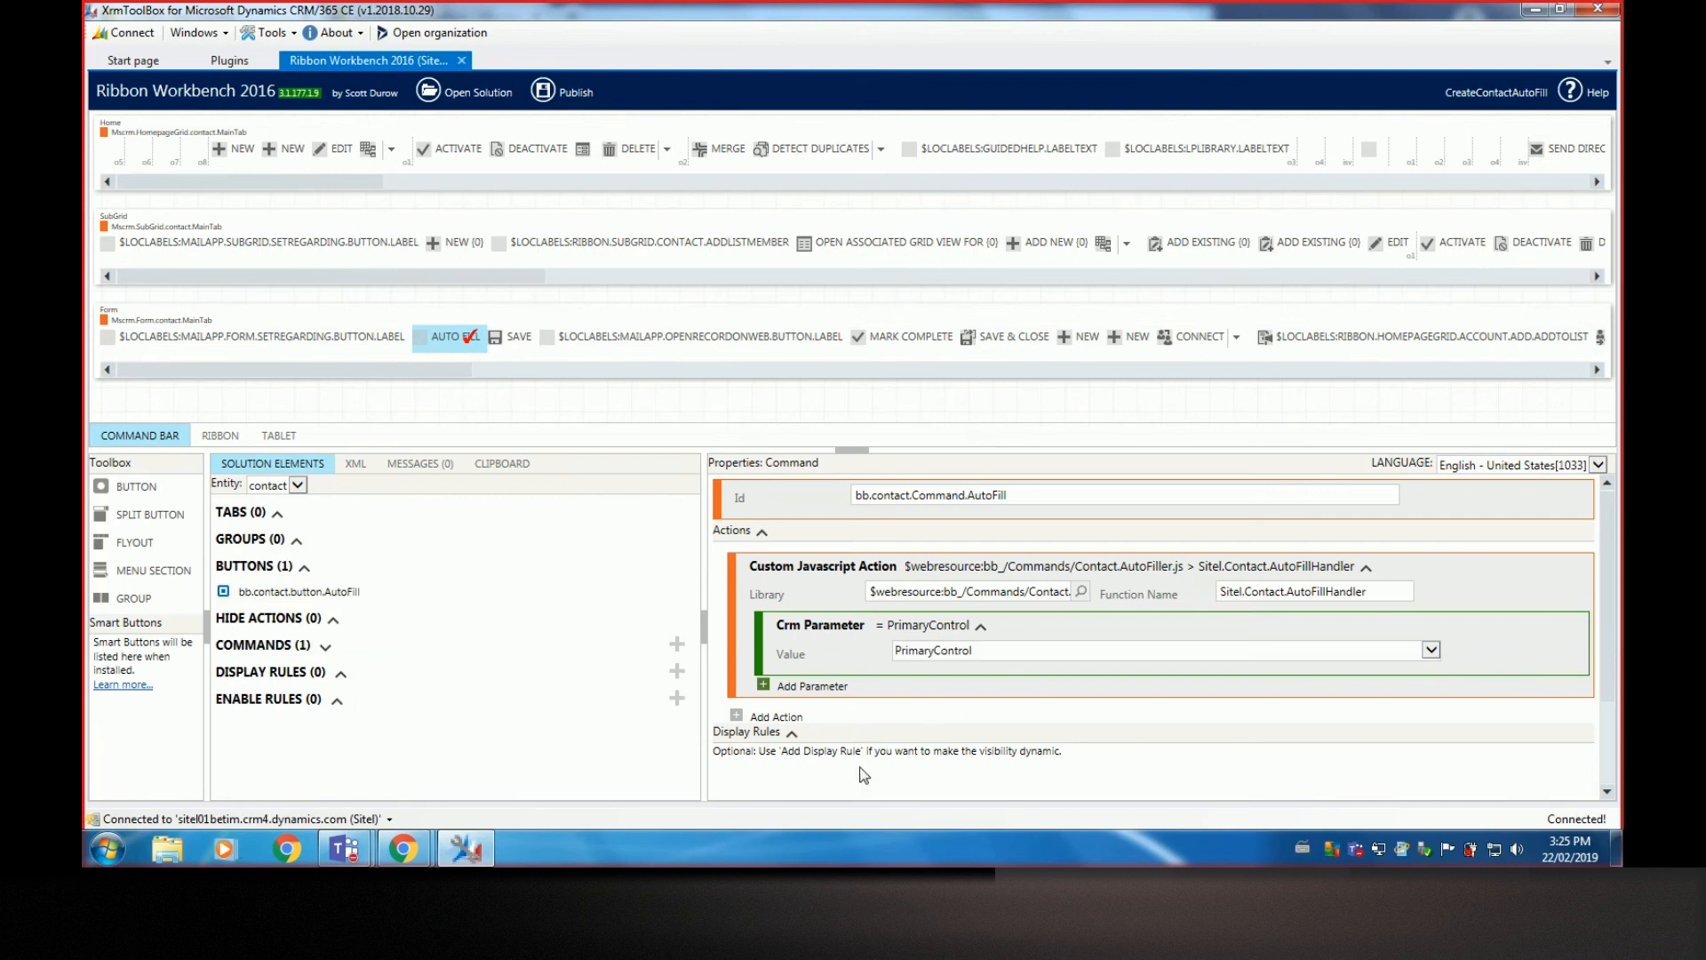
Create a display rule for the contact entity and set its Id to bb.contact.DisplayRule.AutoFill
scroll(934, 745, down, 1)
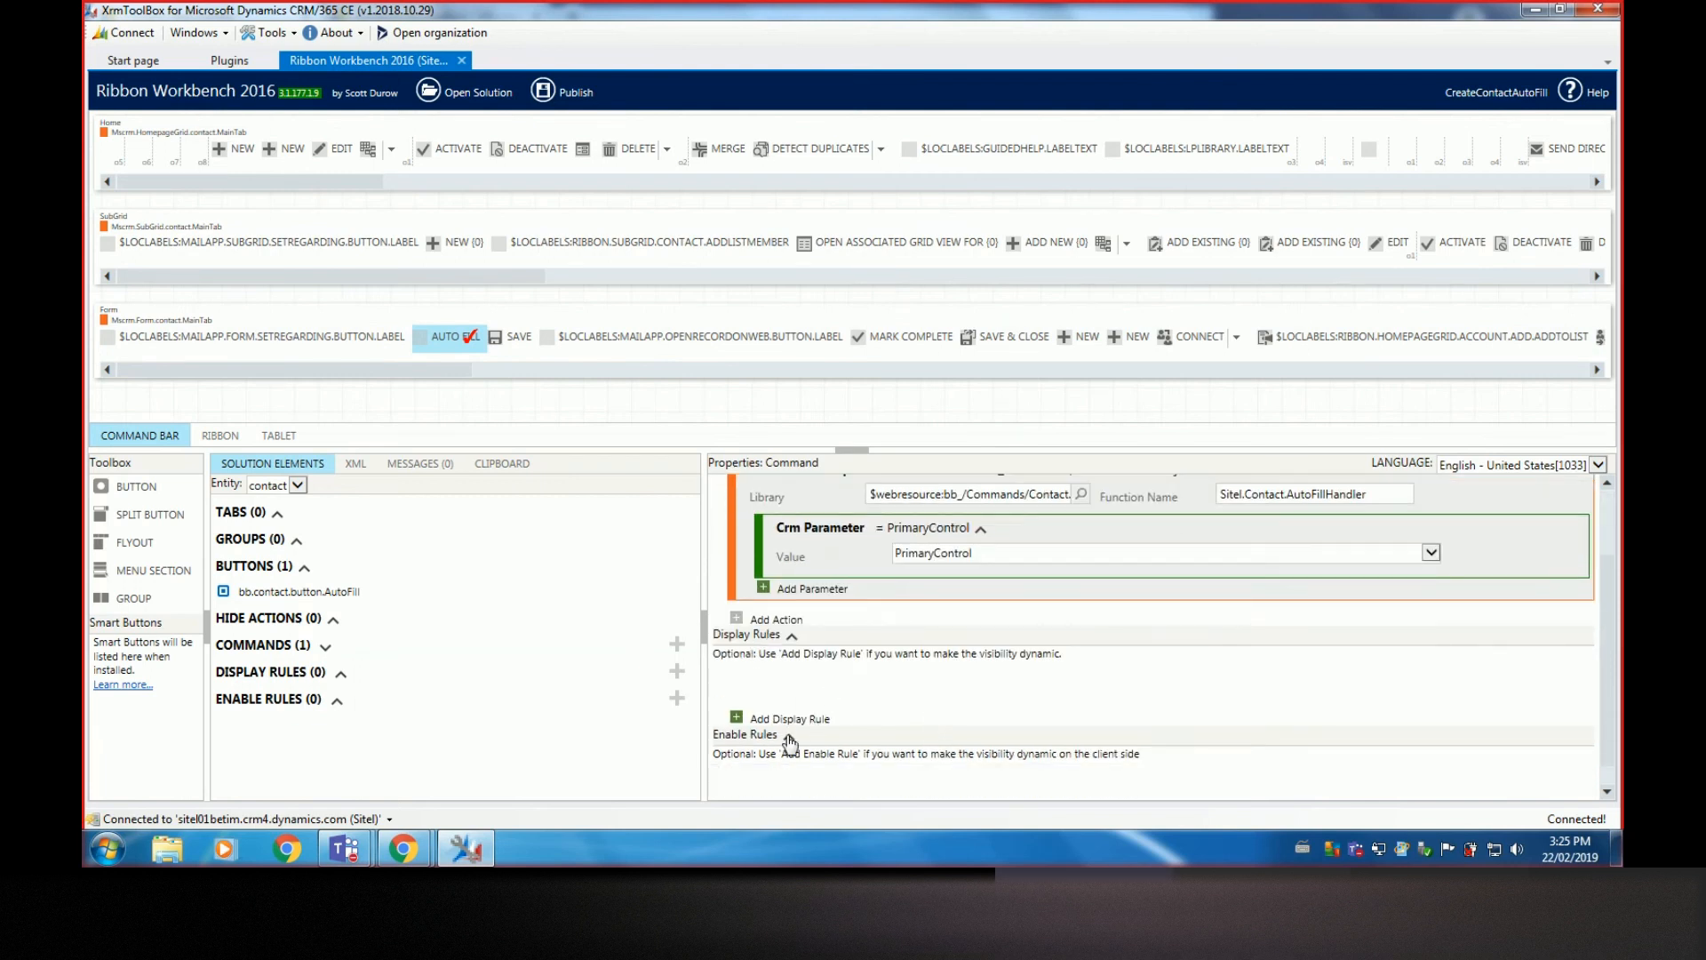
scroll(946, 777, down, 1)
click(807, 693)
click(893, 712)
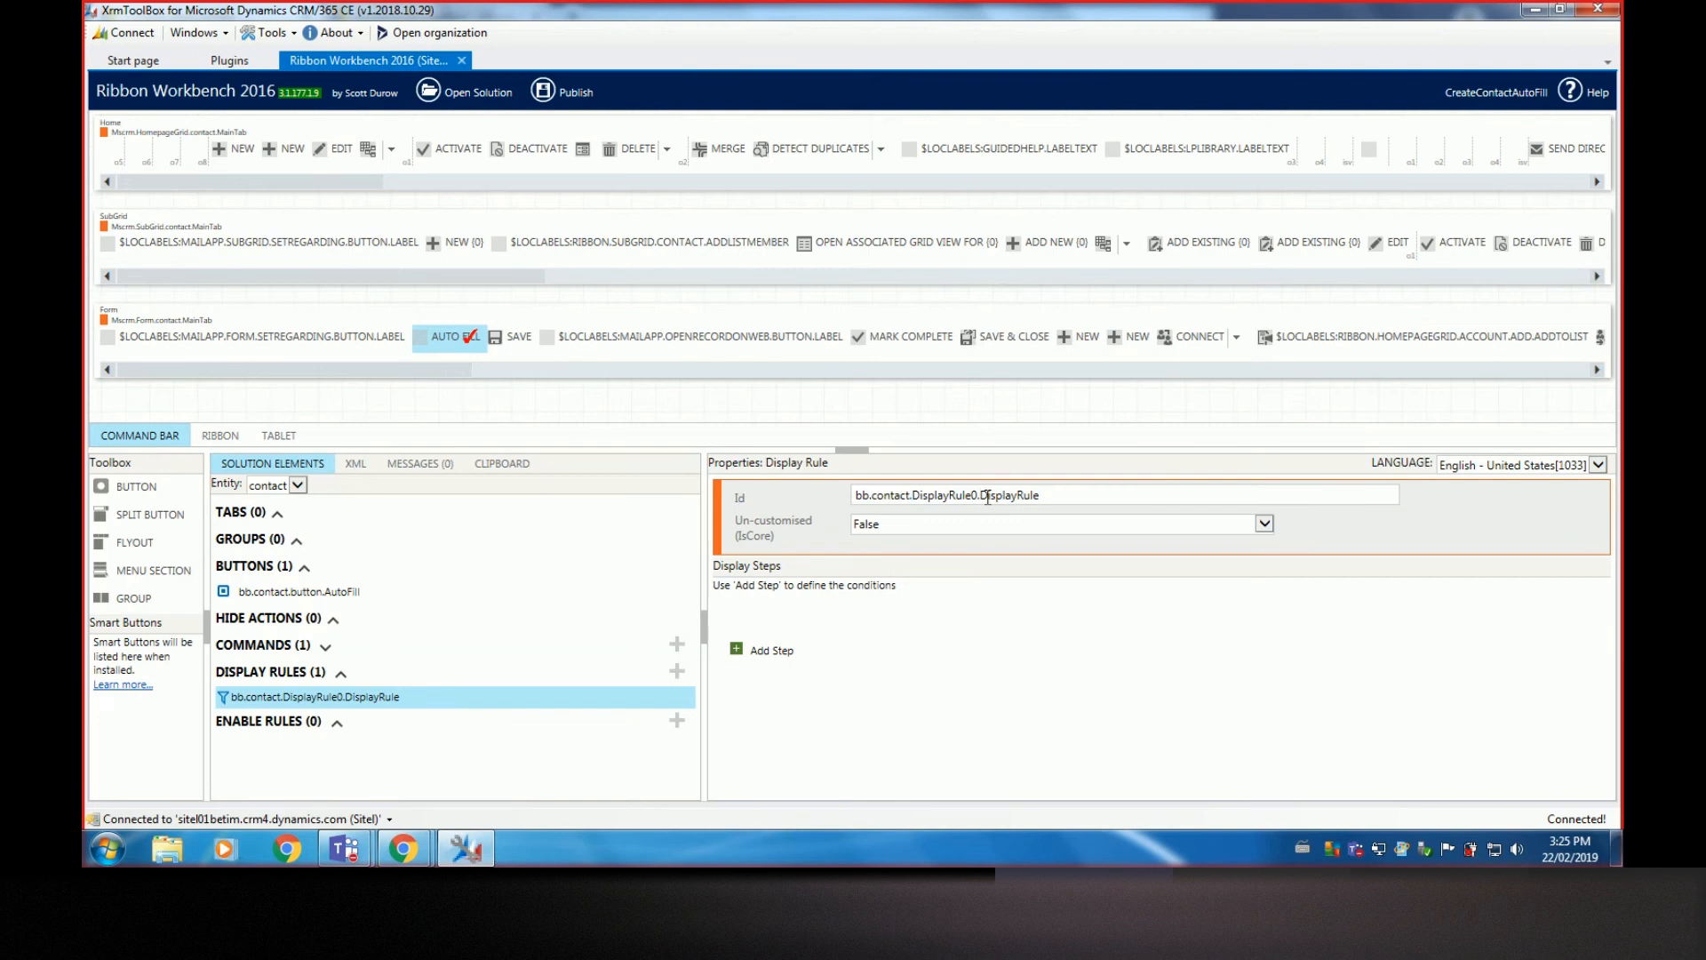
double_click(918, 494)
key(BackSpace)
text(.AutoFill)
Add a FormStateRule step to the display rule with Default set to True and State set to Create
click(760, 653)
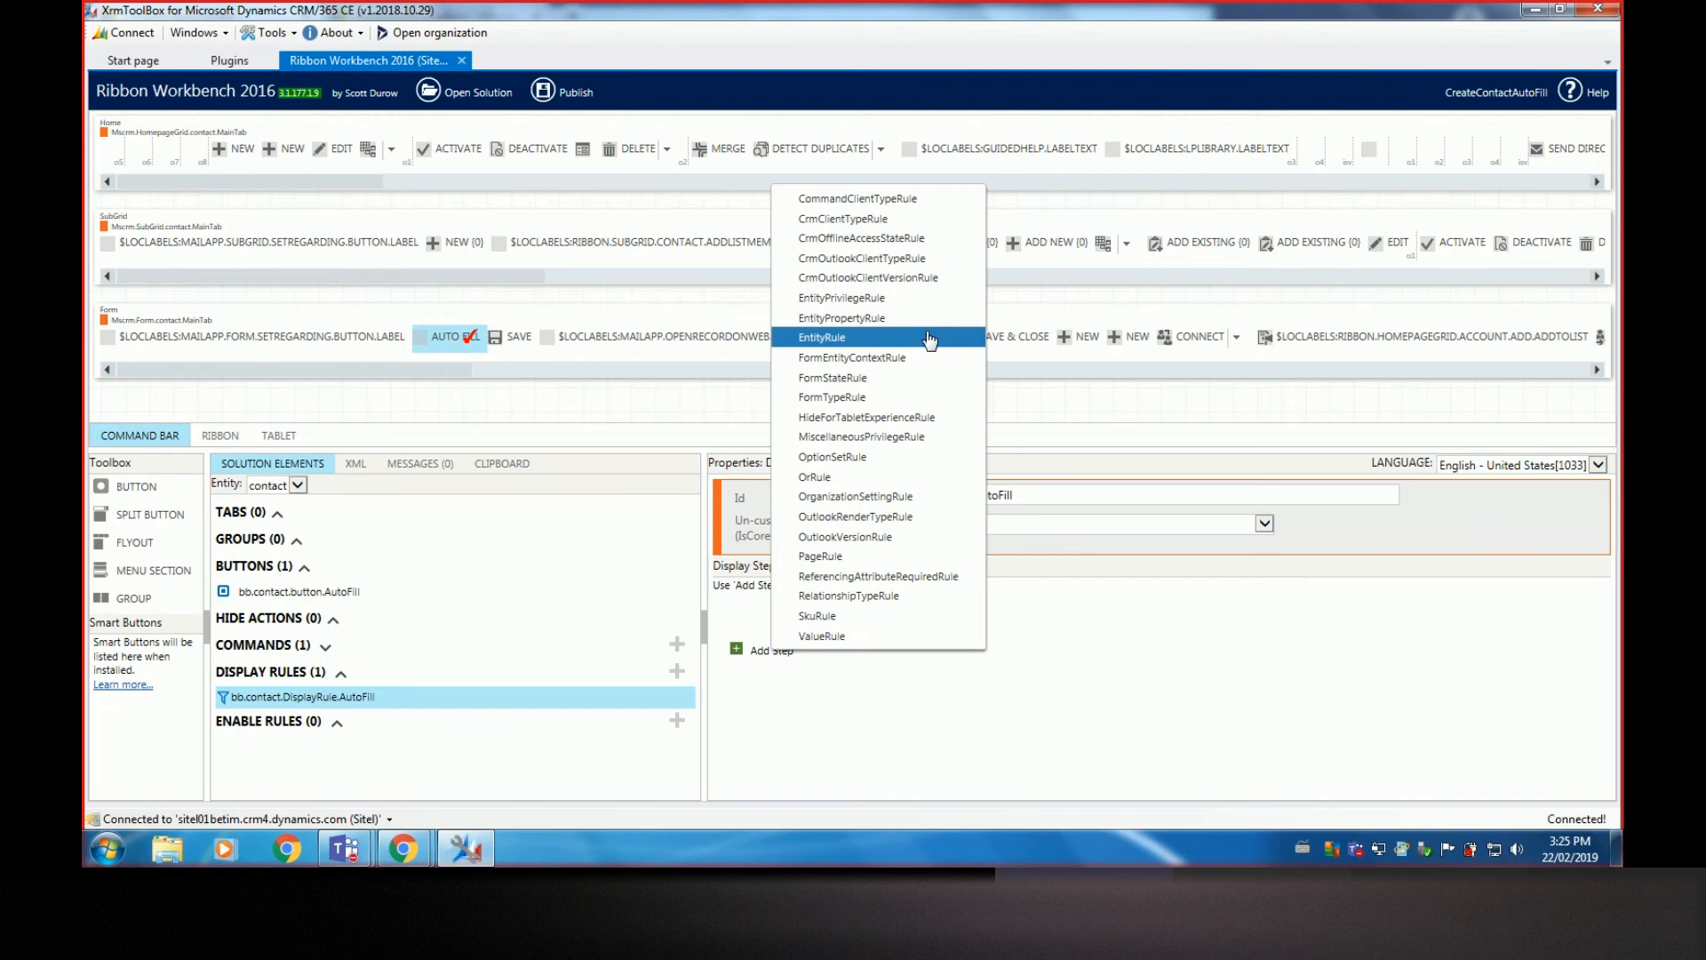
click(876, 387)
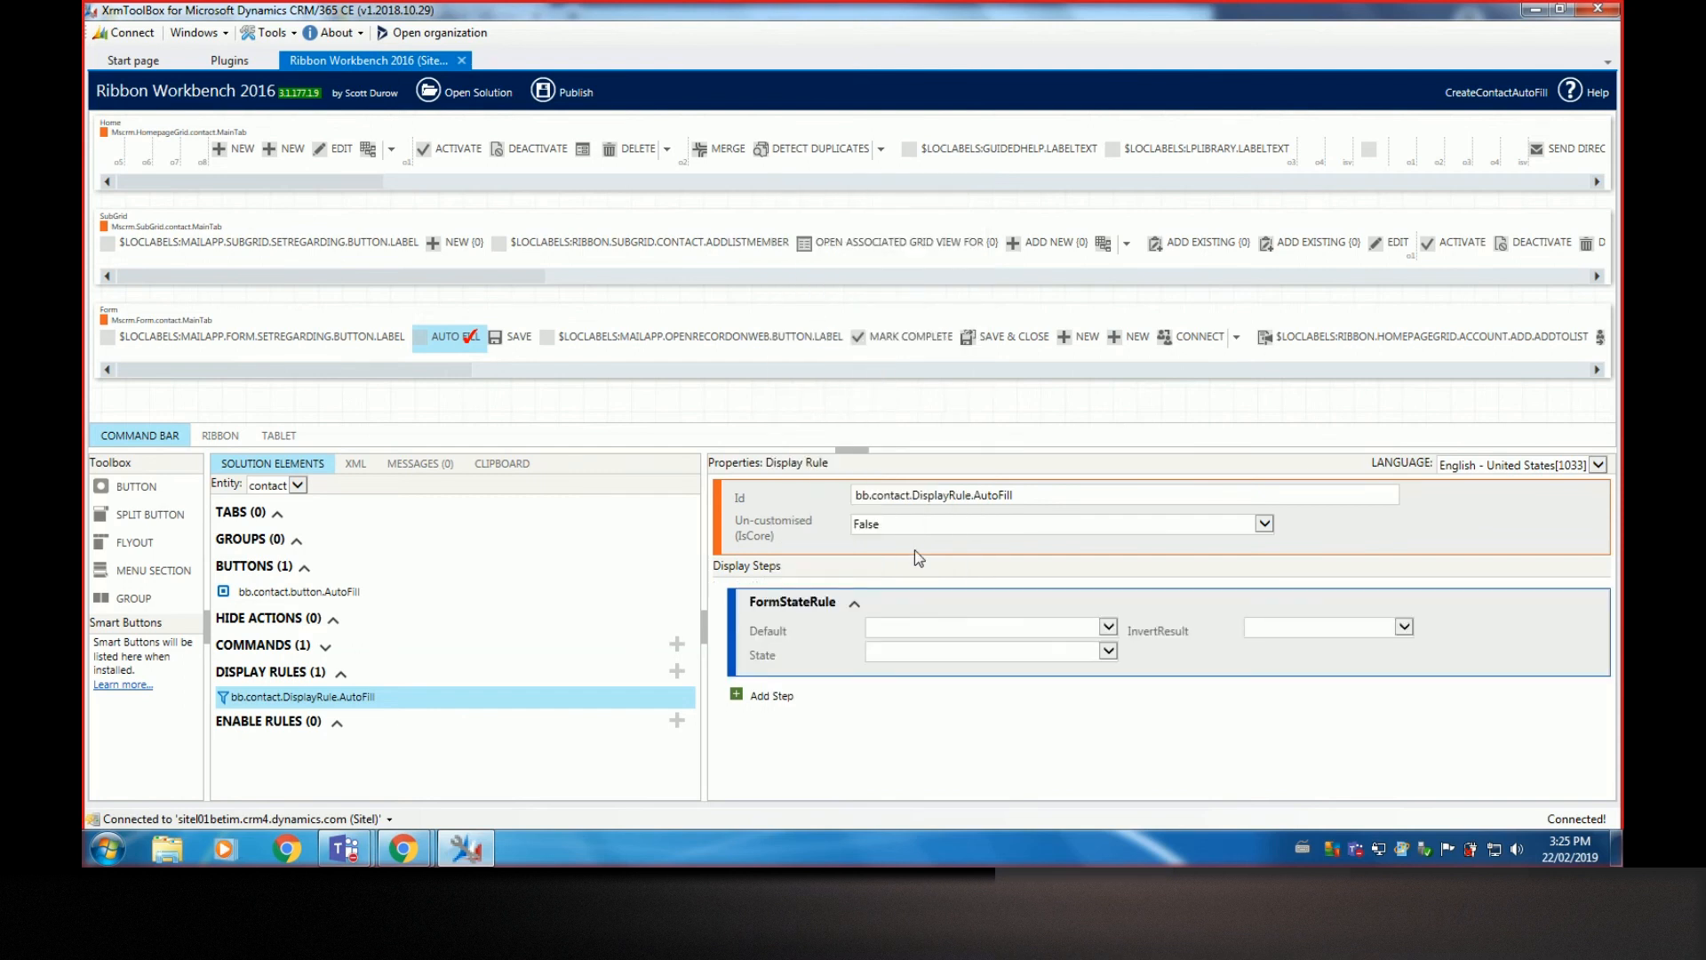
click(1109, 626)
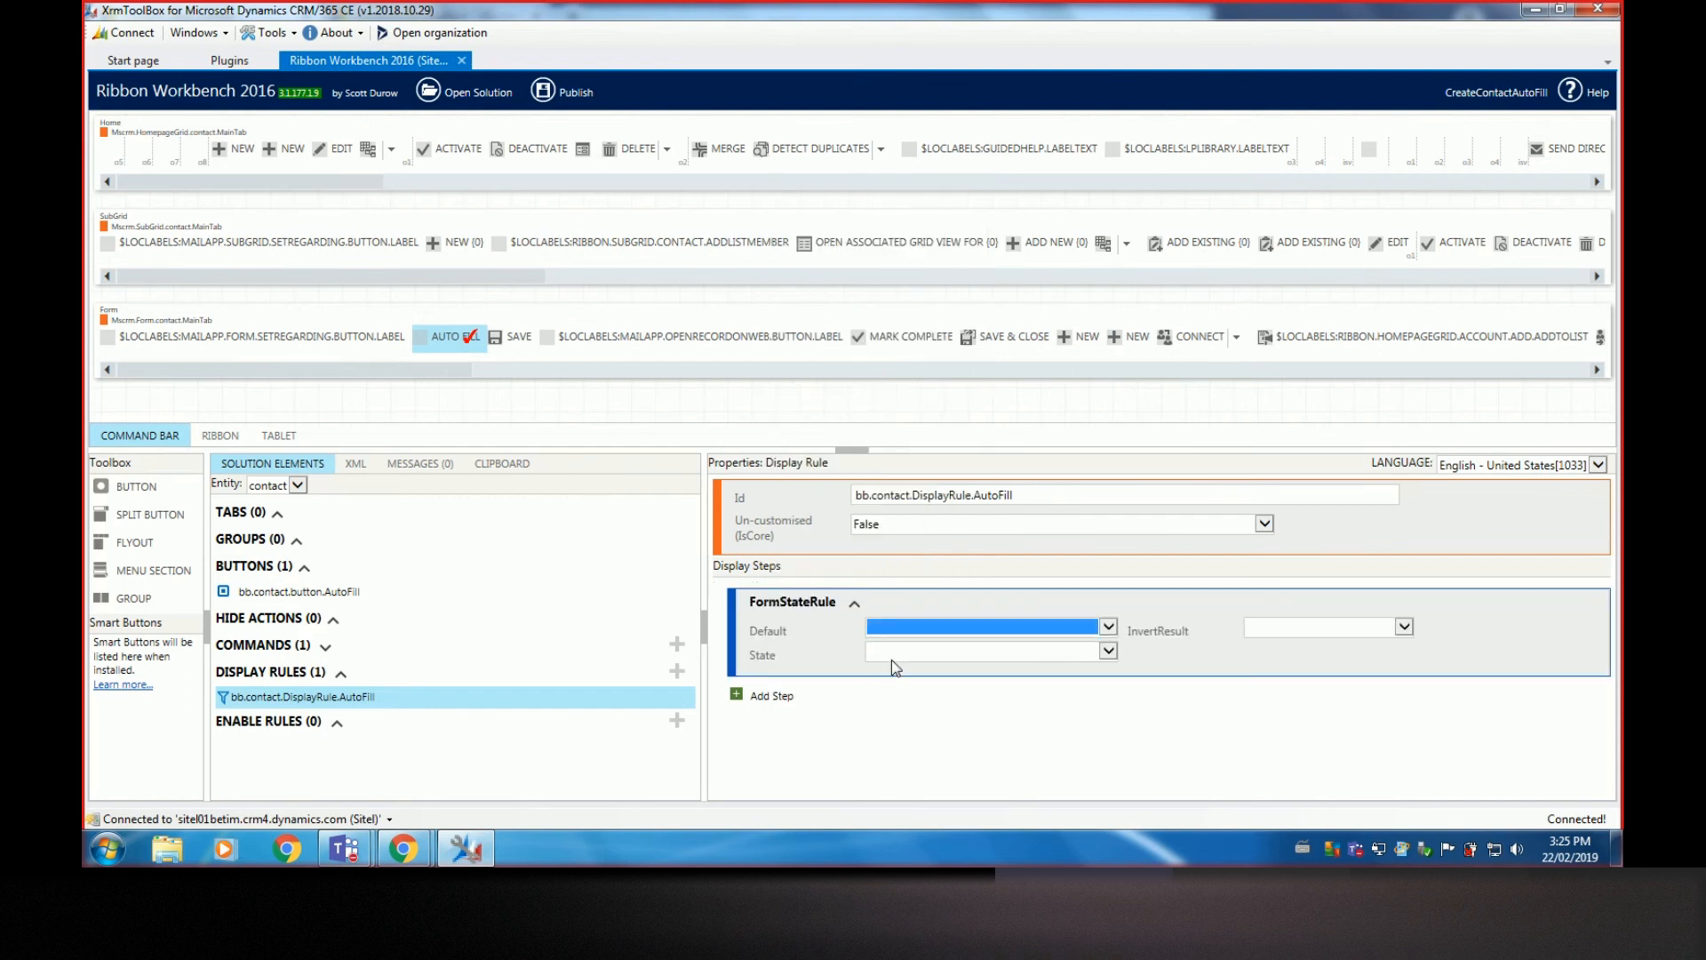
click(1013, 658)
click(903, 689)
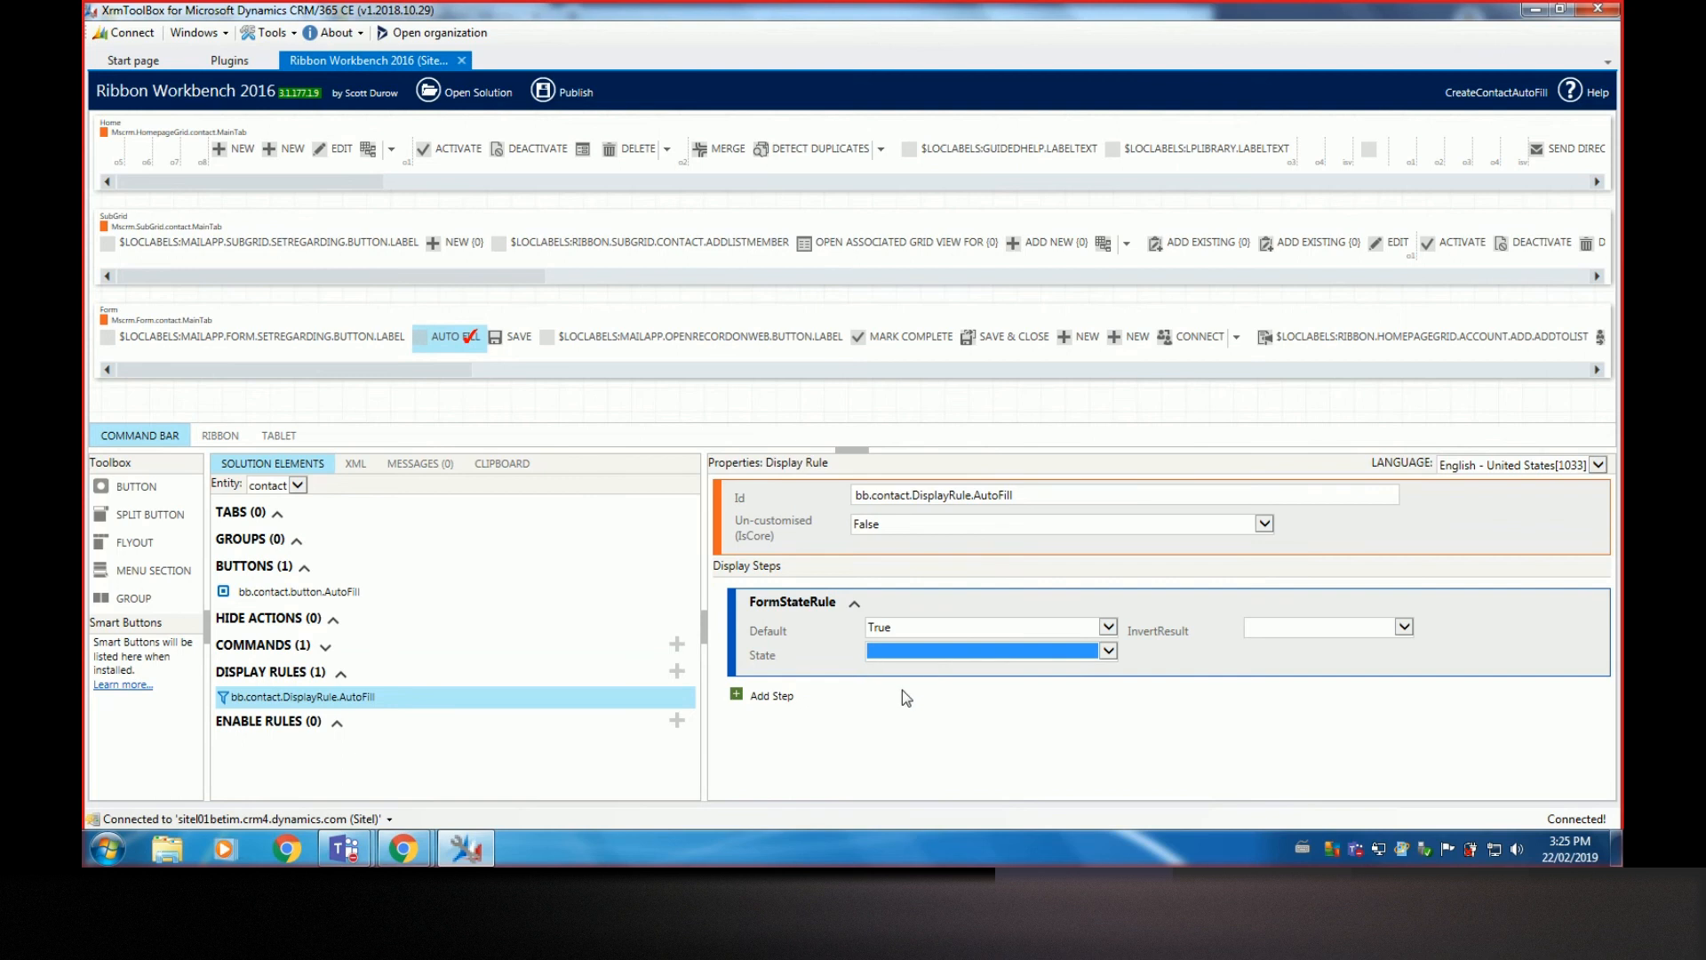
click(1175, 664)
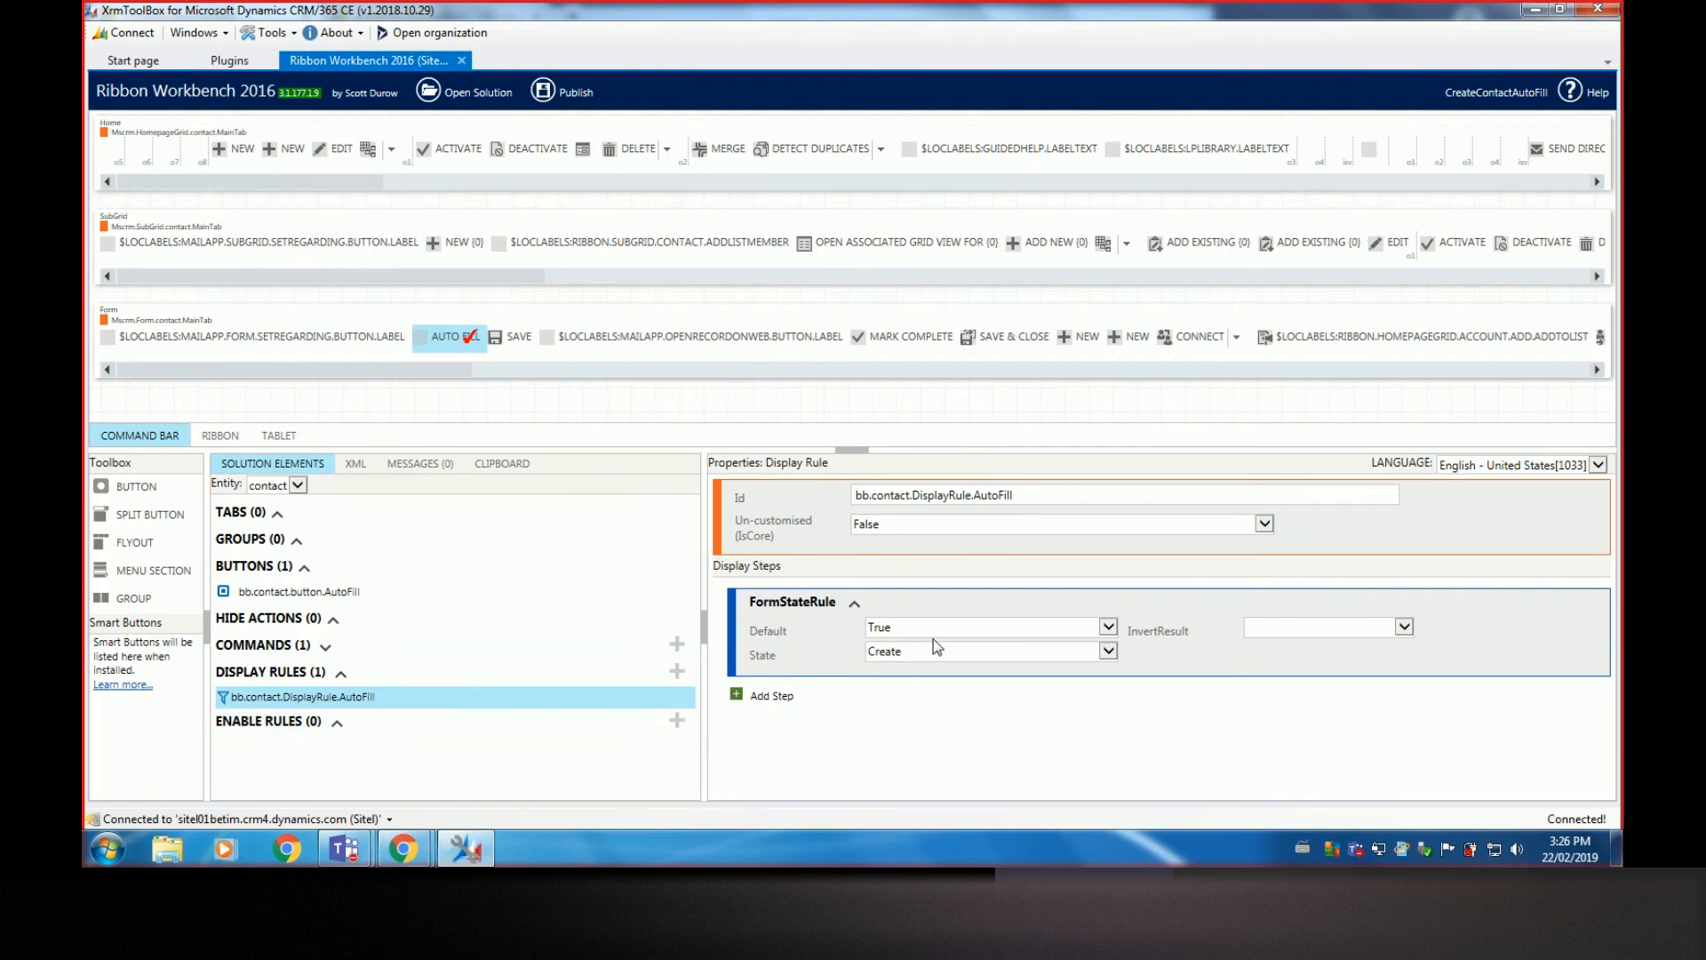
Create an enable rule for the contact entity and set its Id to bb.contact.EnableRule.AutoFill
click(678, 721)
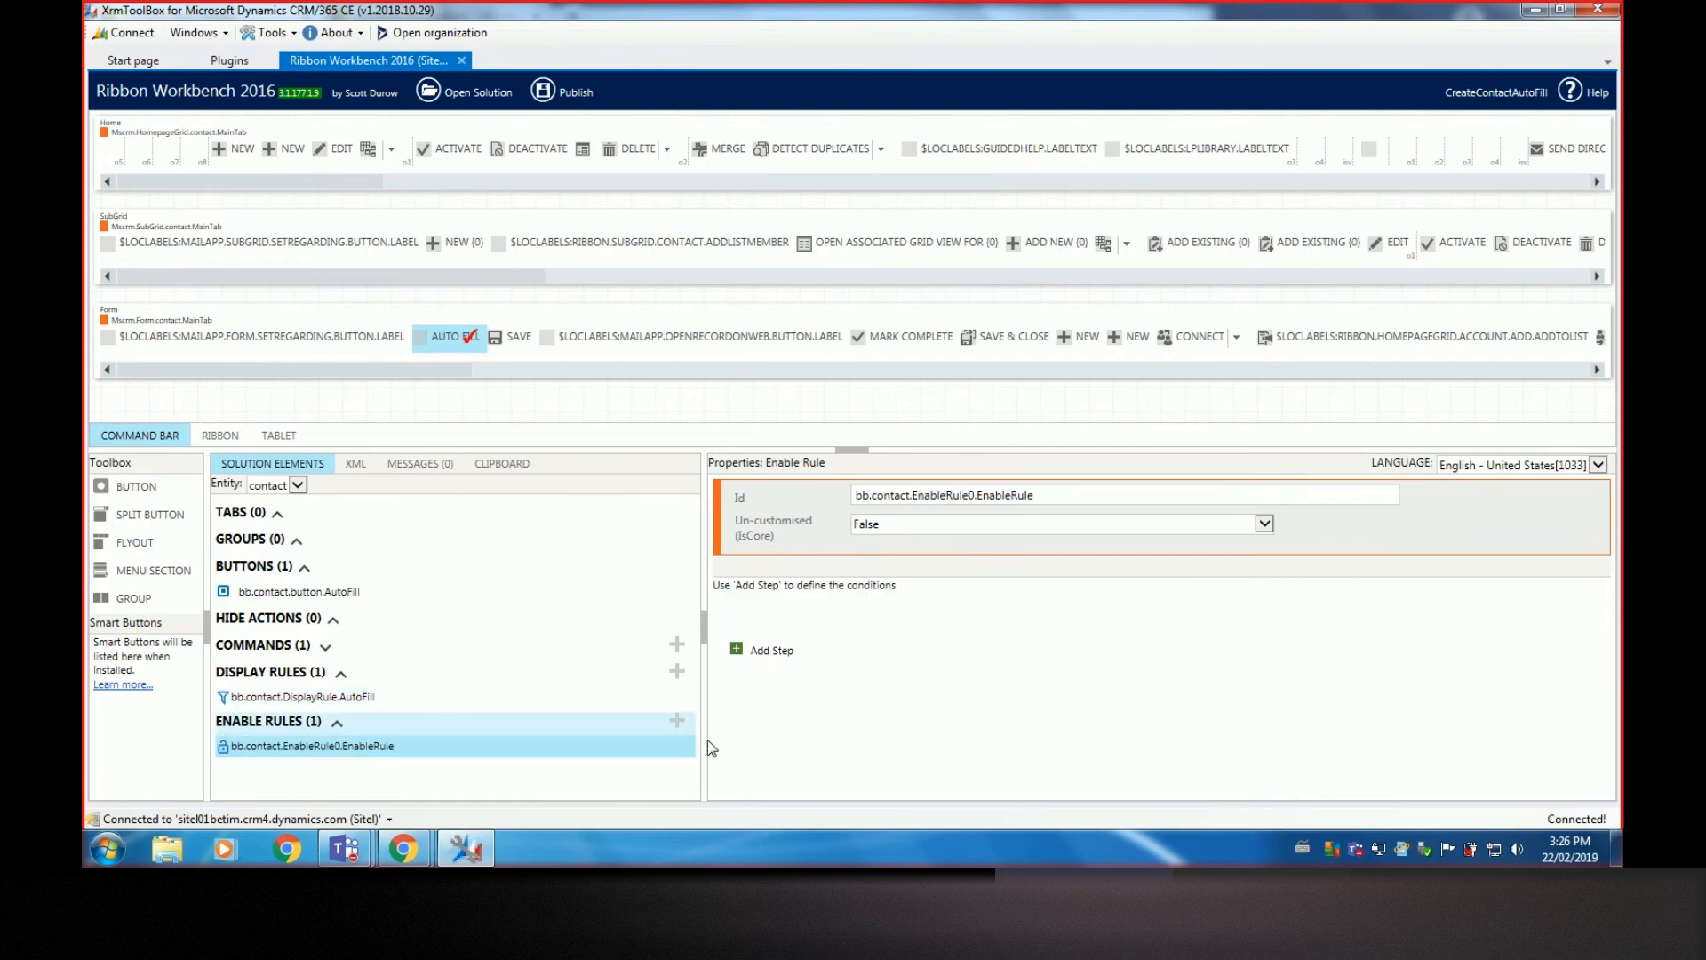
click(762, 653)
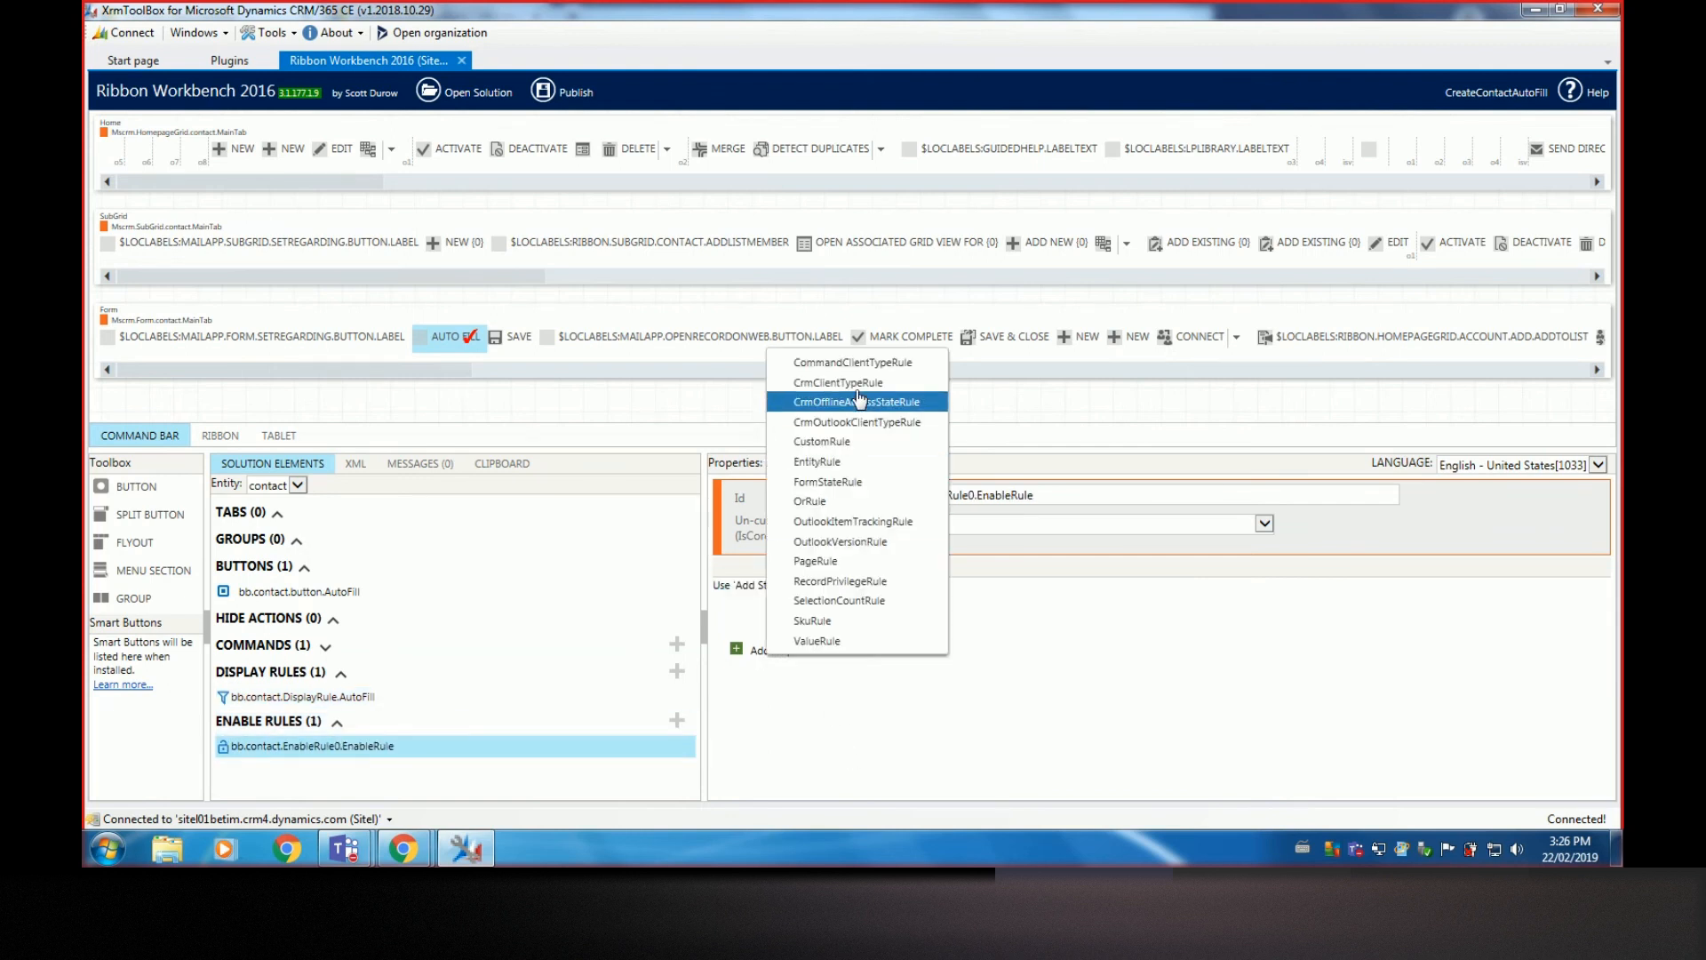
click(975, 495)
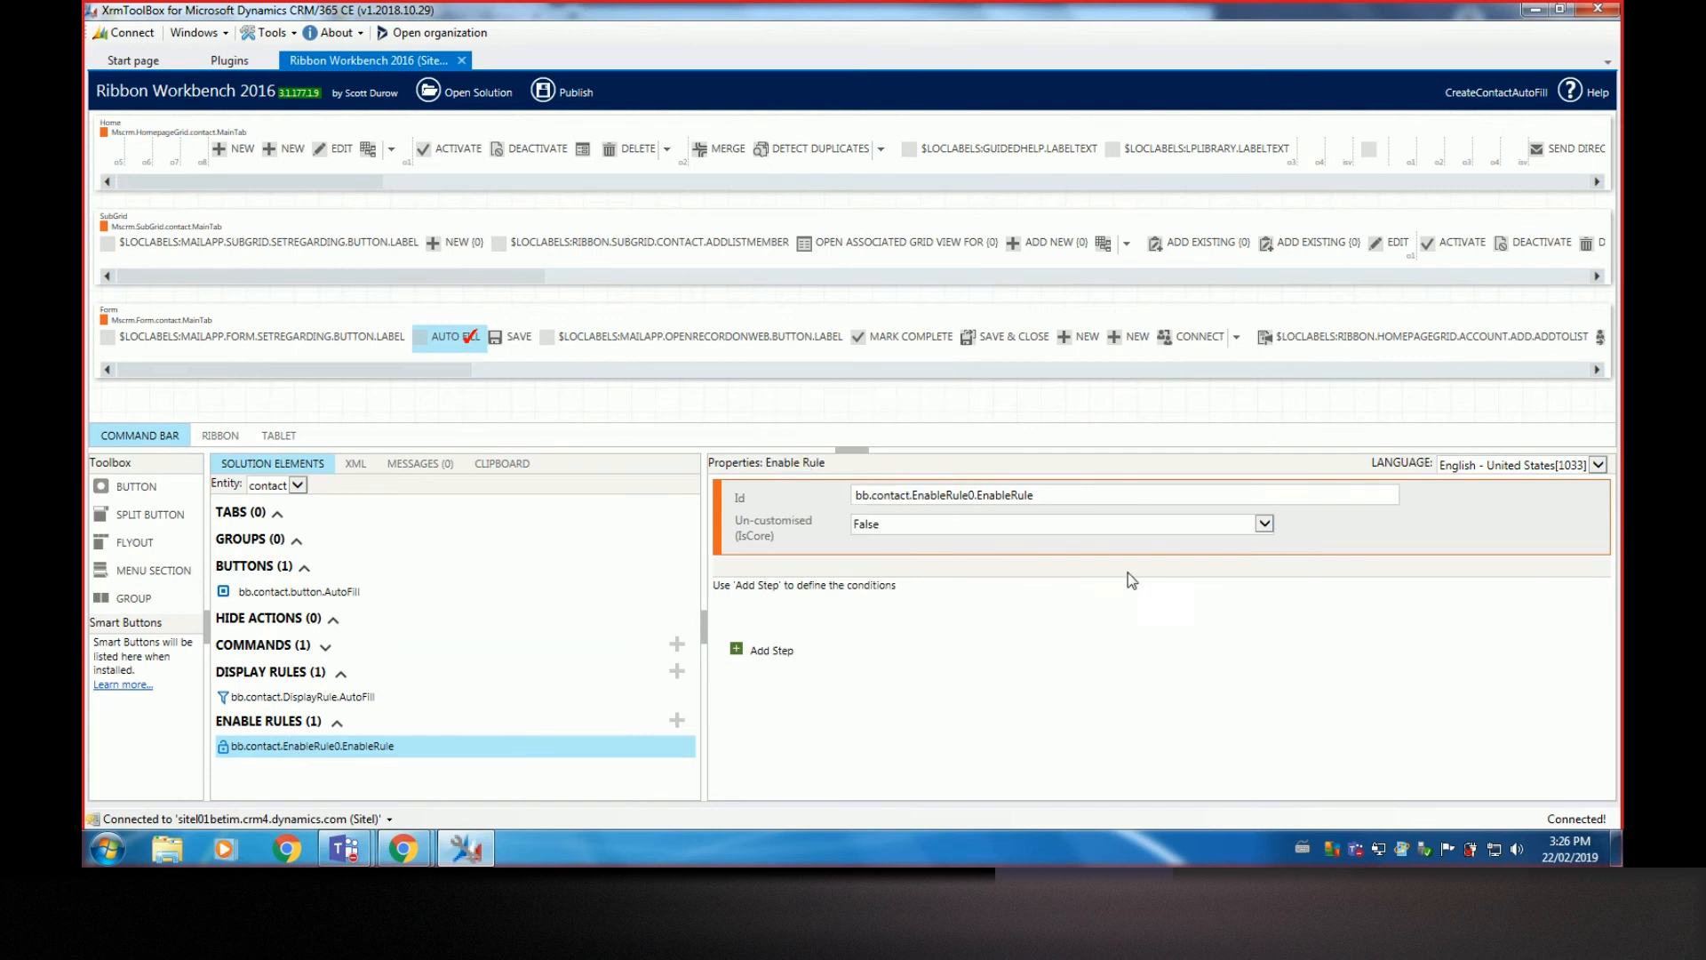
drag(975, 495, 932, 508)
key(BackSpace)
key(BackSpace)
key(BackSpace)
key(BackSpace)
key(BackSpace)
click(1071, 488)
text(.AutoFill)
Add a FormStateRule step to the enable rule with Default set to True and State set to Create
click(766, 653)
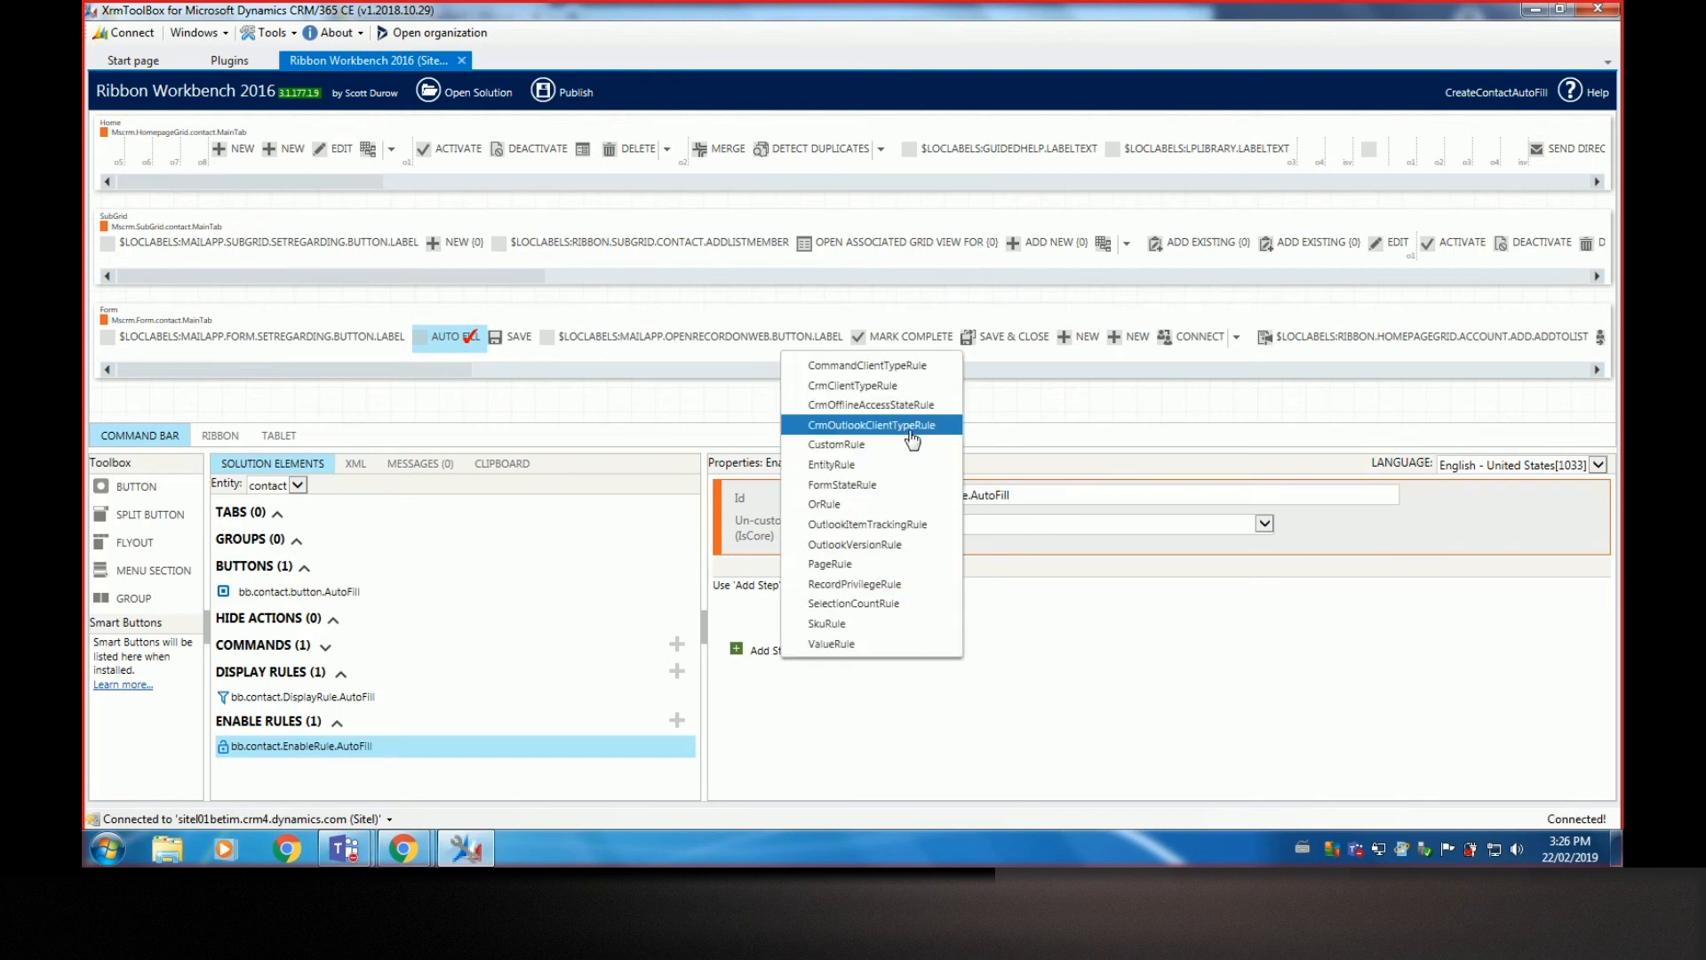
click(853, 484)
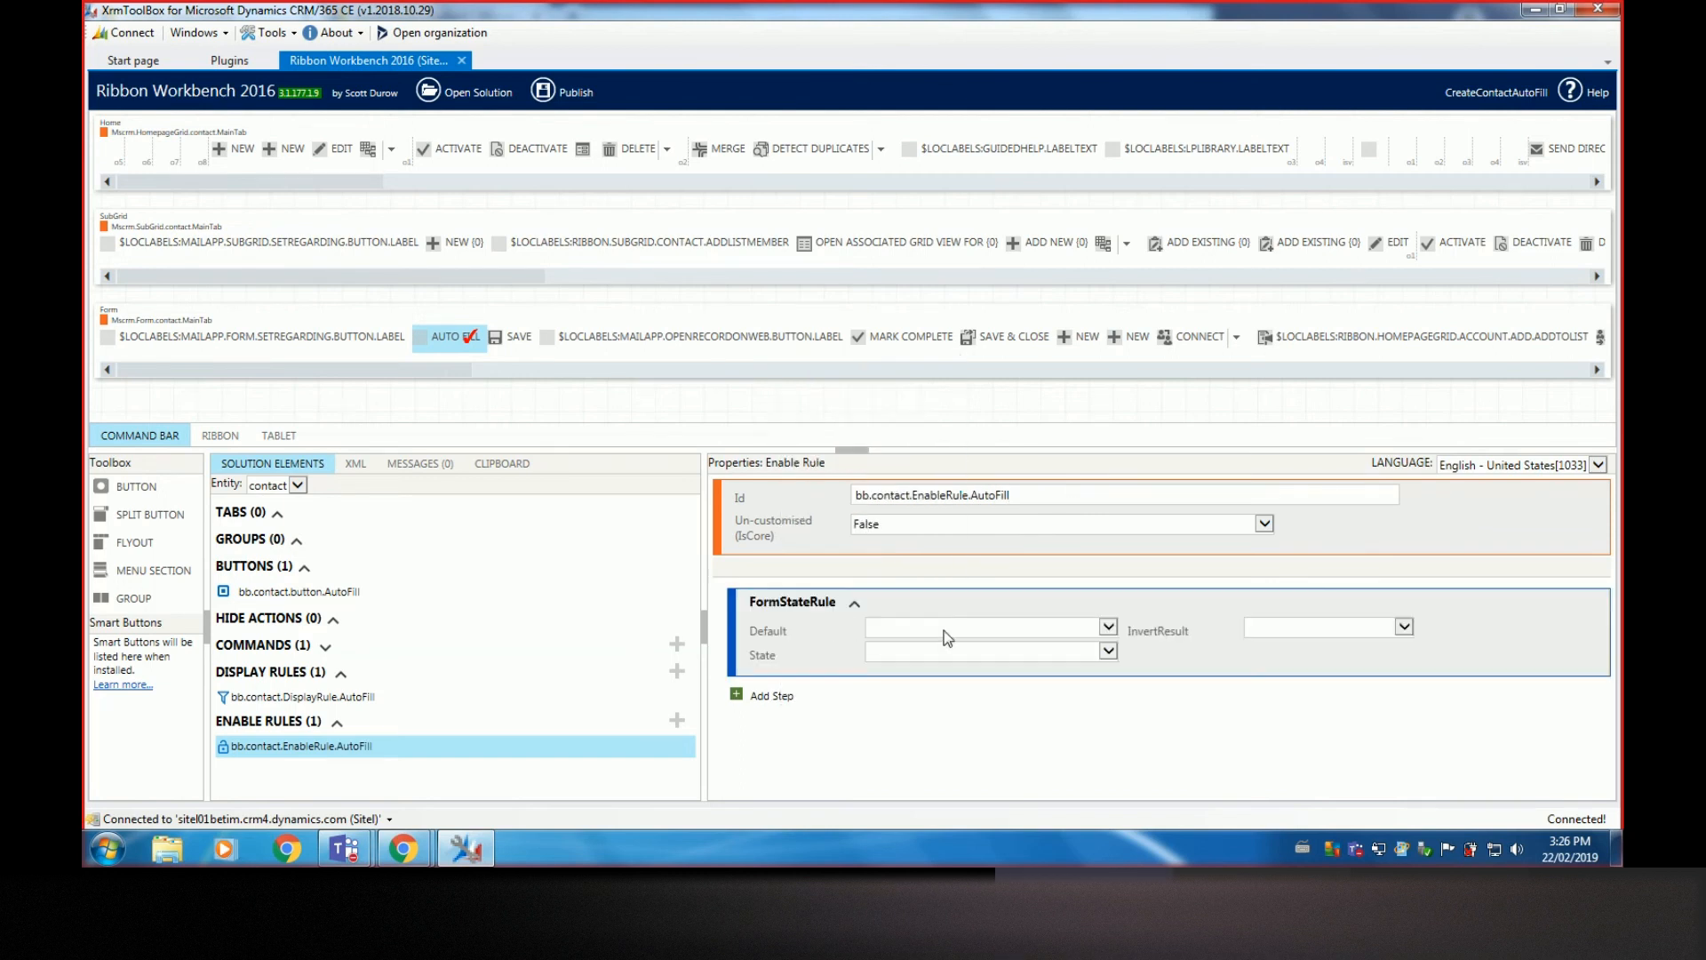
click(1070, 629)
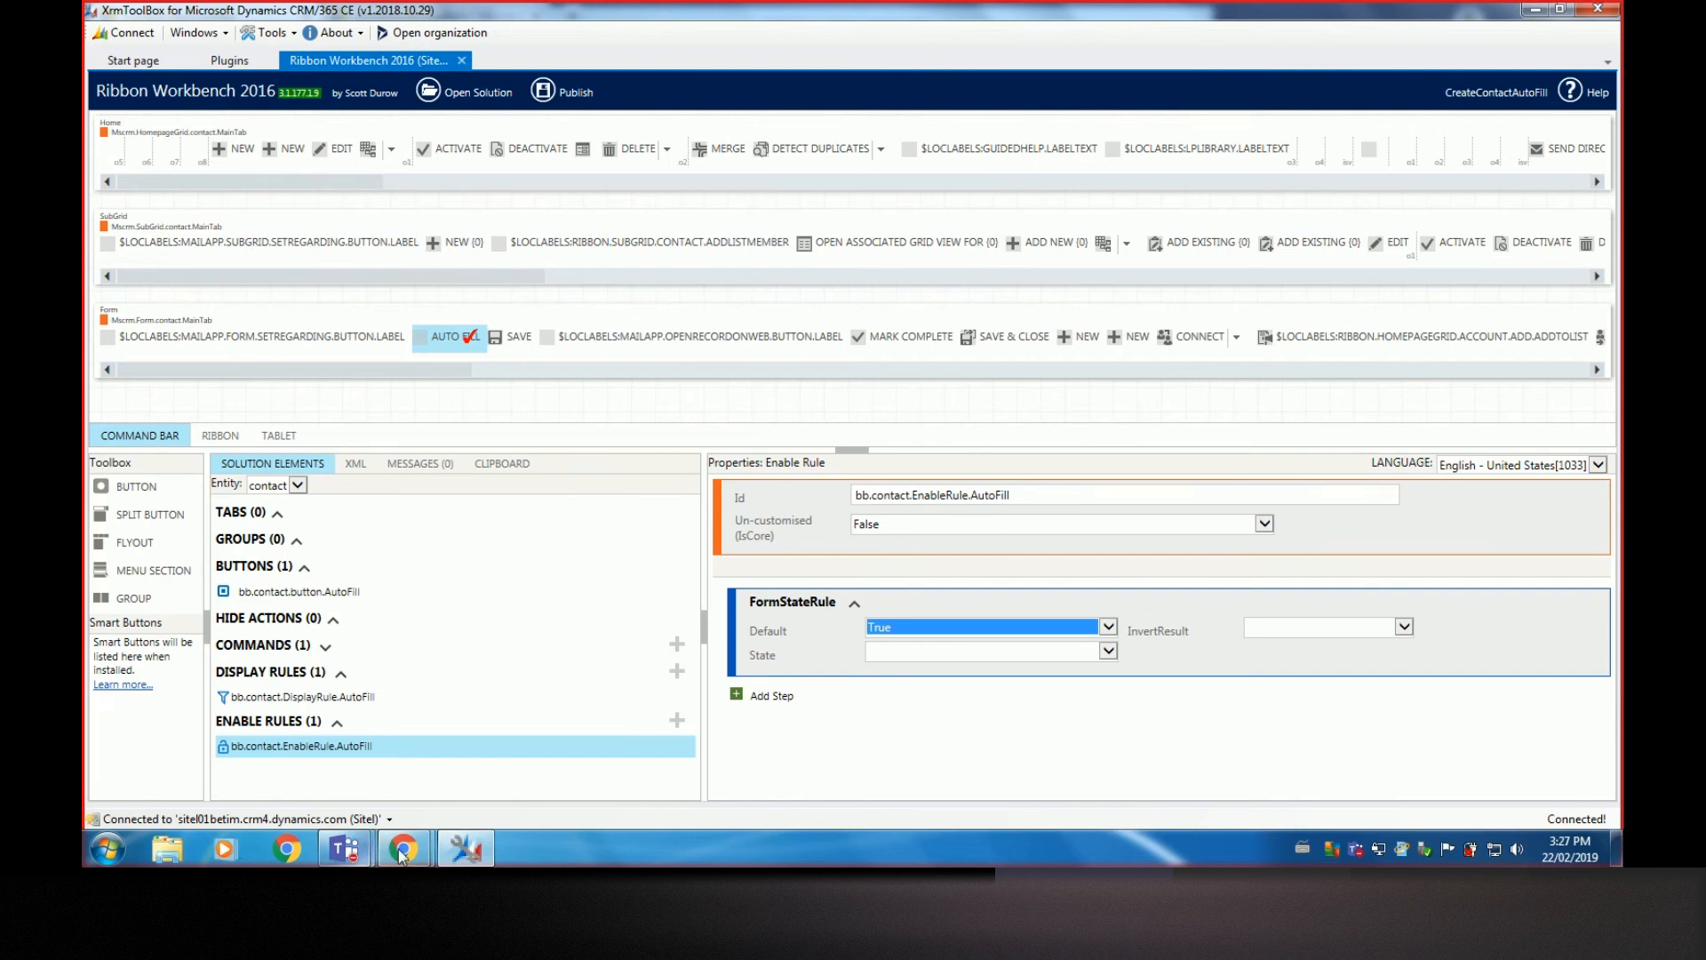
mouse_move(405, 849)
click(347, 770)
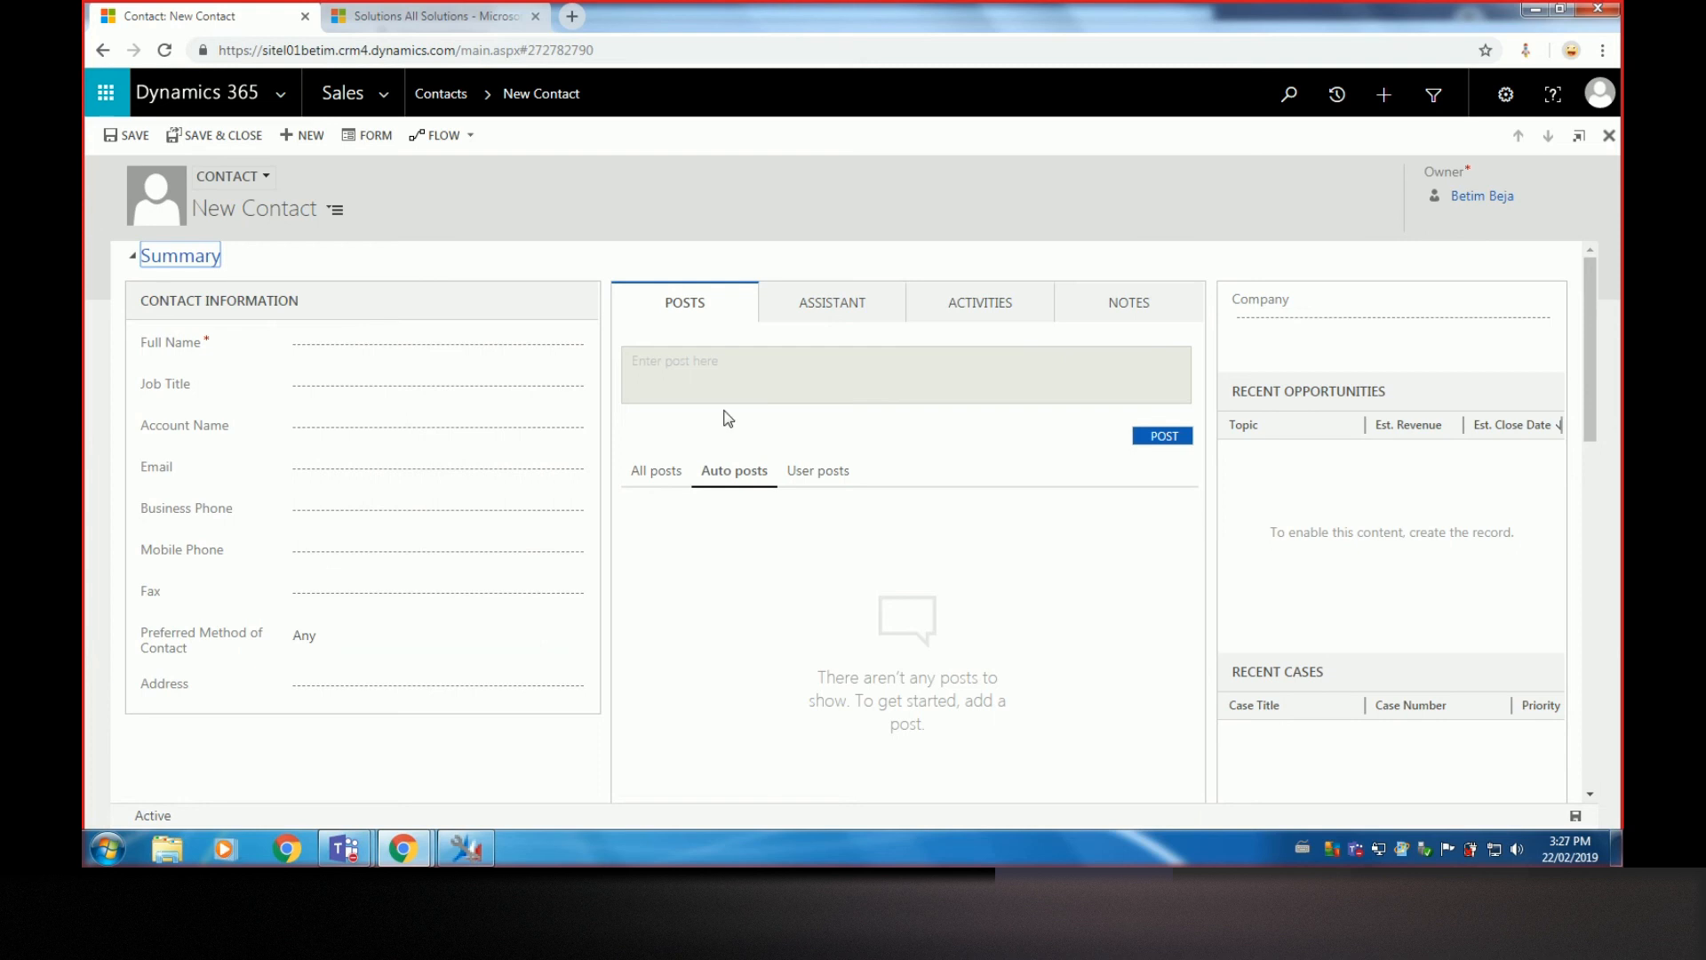
click(462, 851)
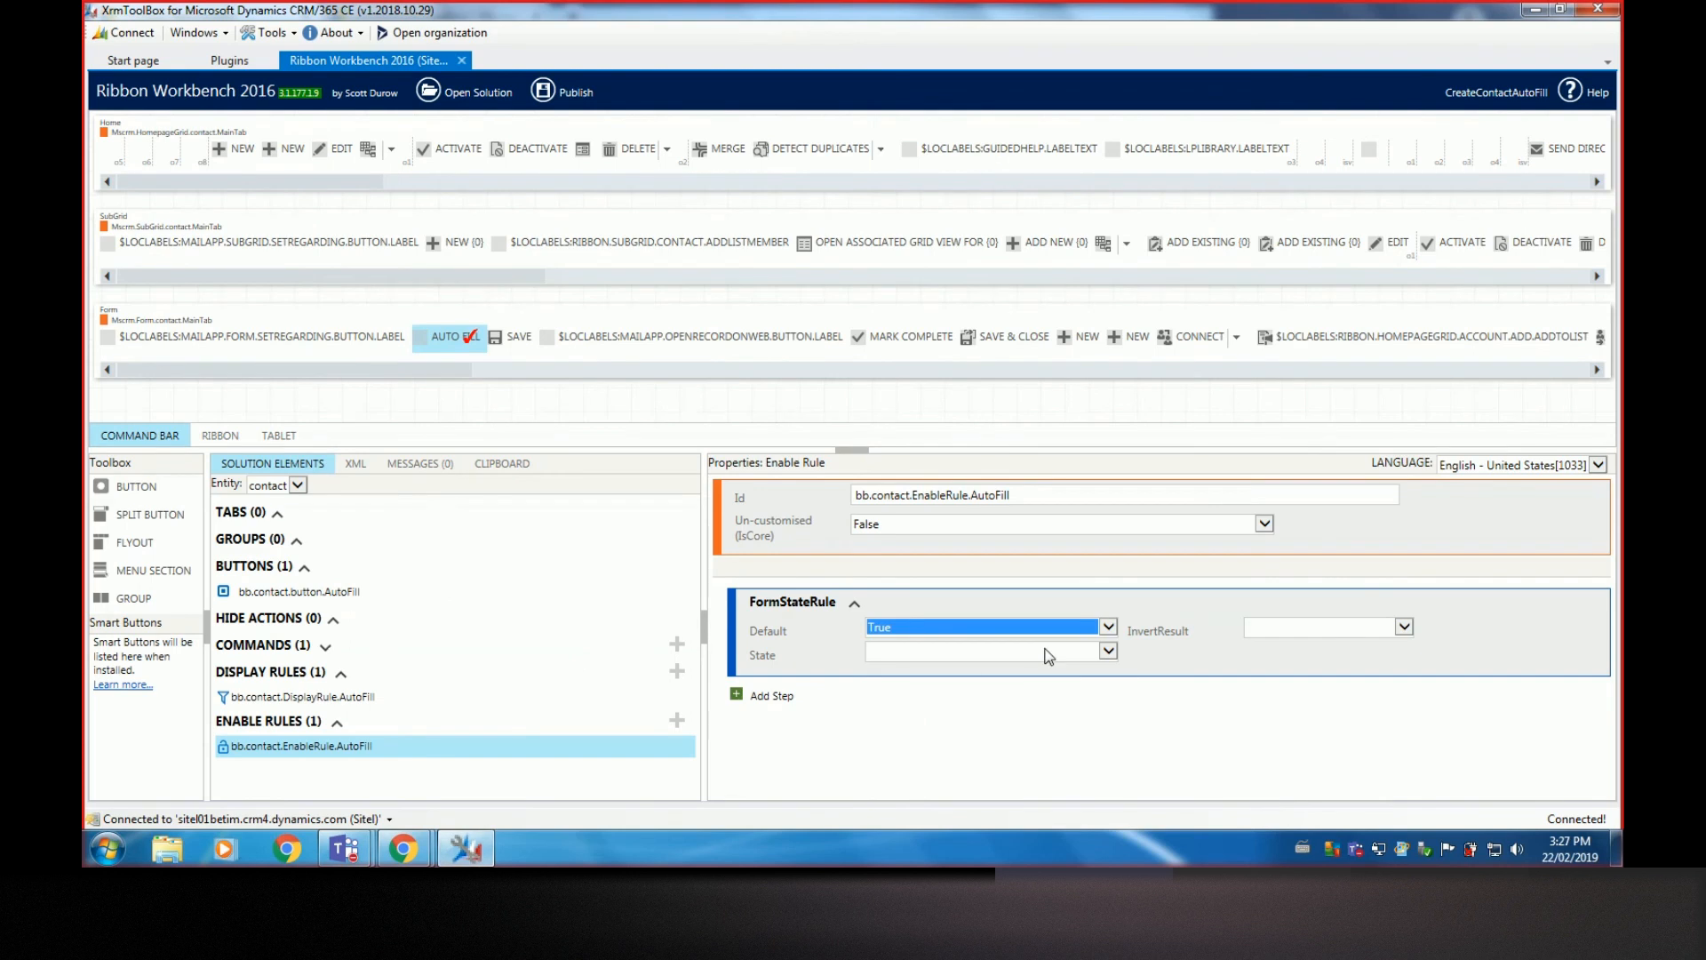
click(1045, 650)
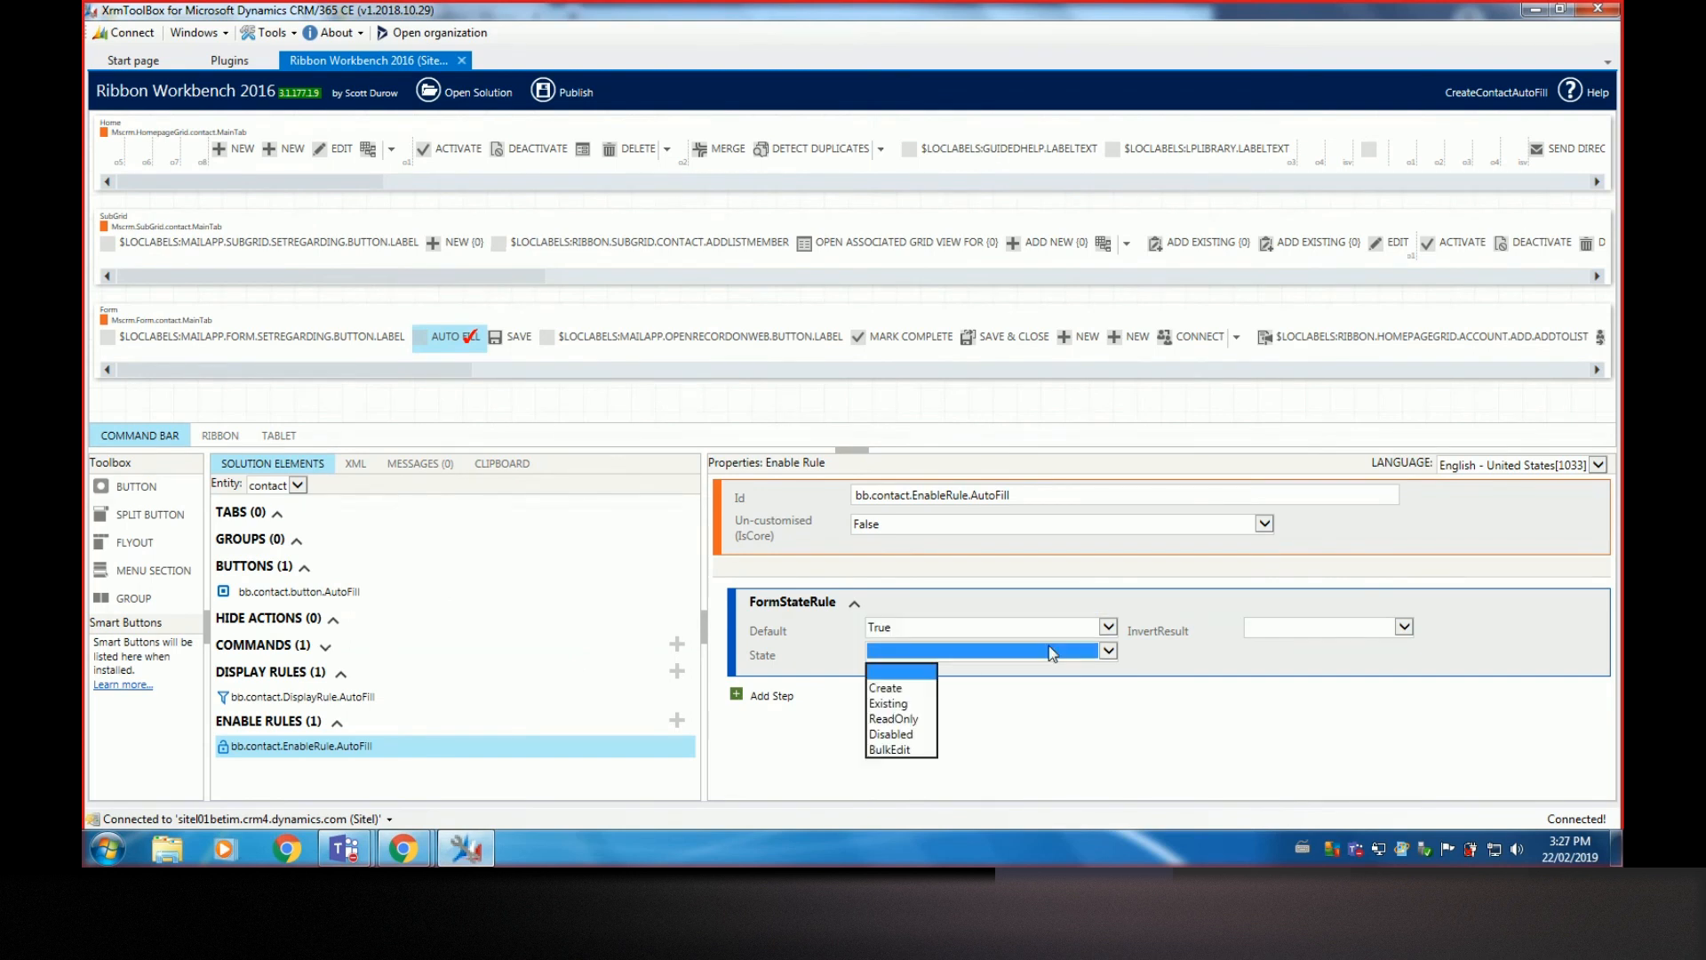
click(918, 690)
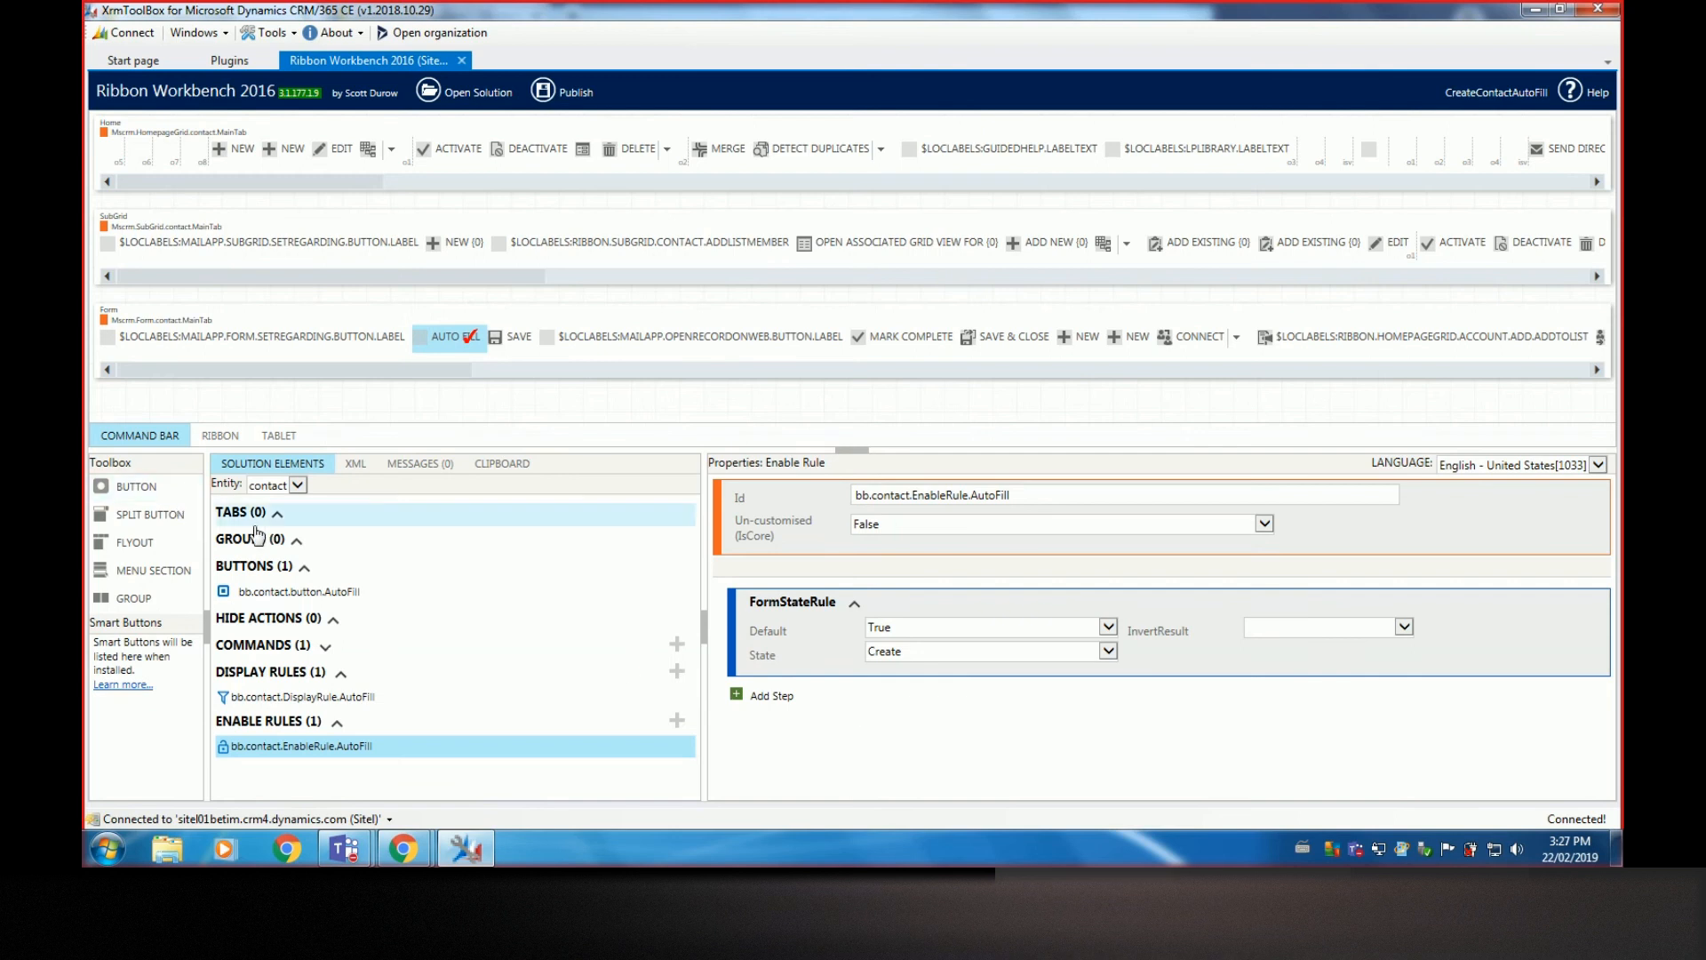
Assign the command bb.contact.Command.AutoFill to the bb.contact.button.AutoFill button and publish the solution
click(291, 593)
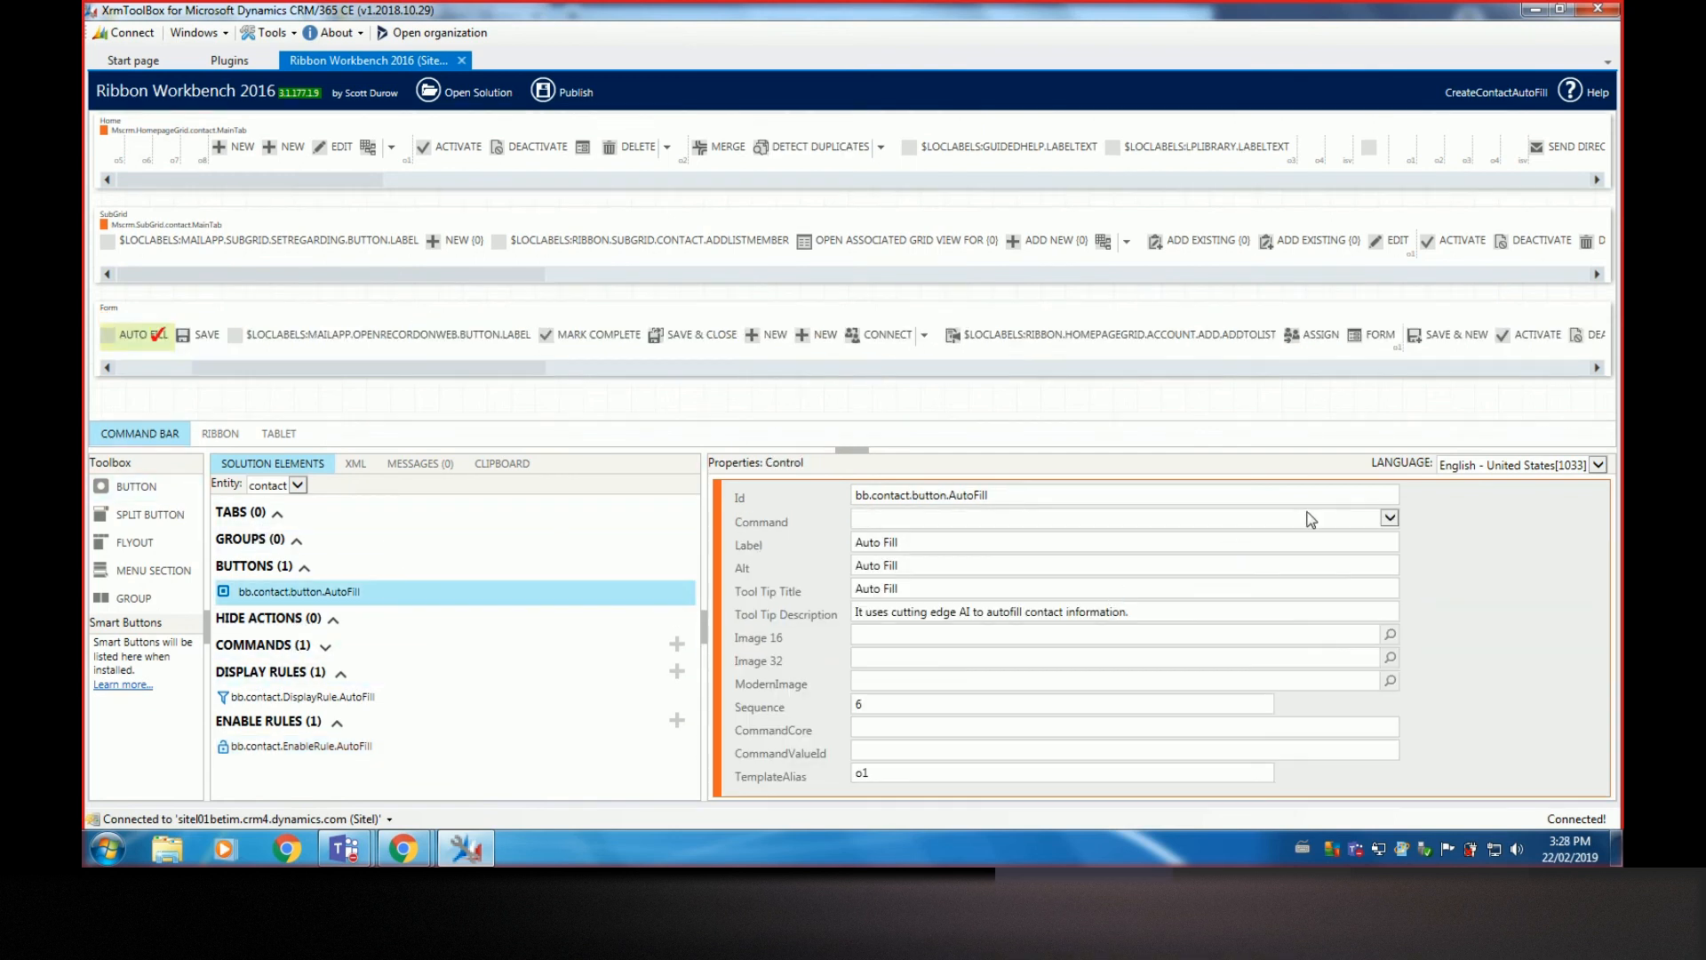
click(1389, 518)
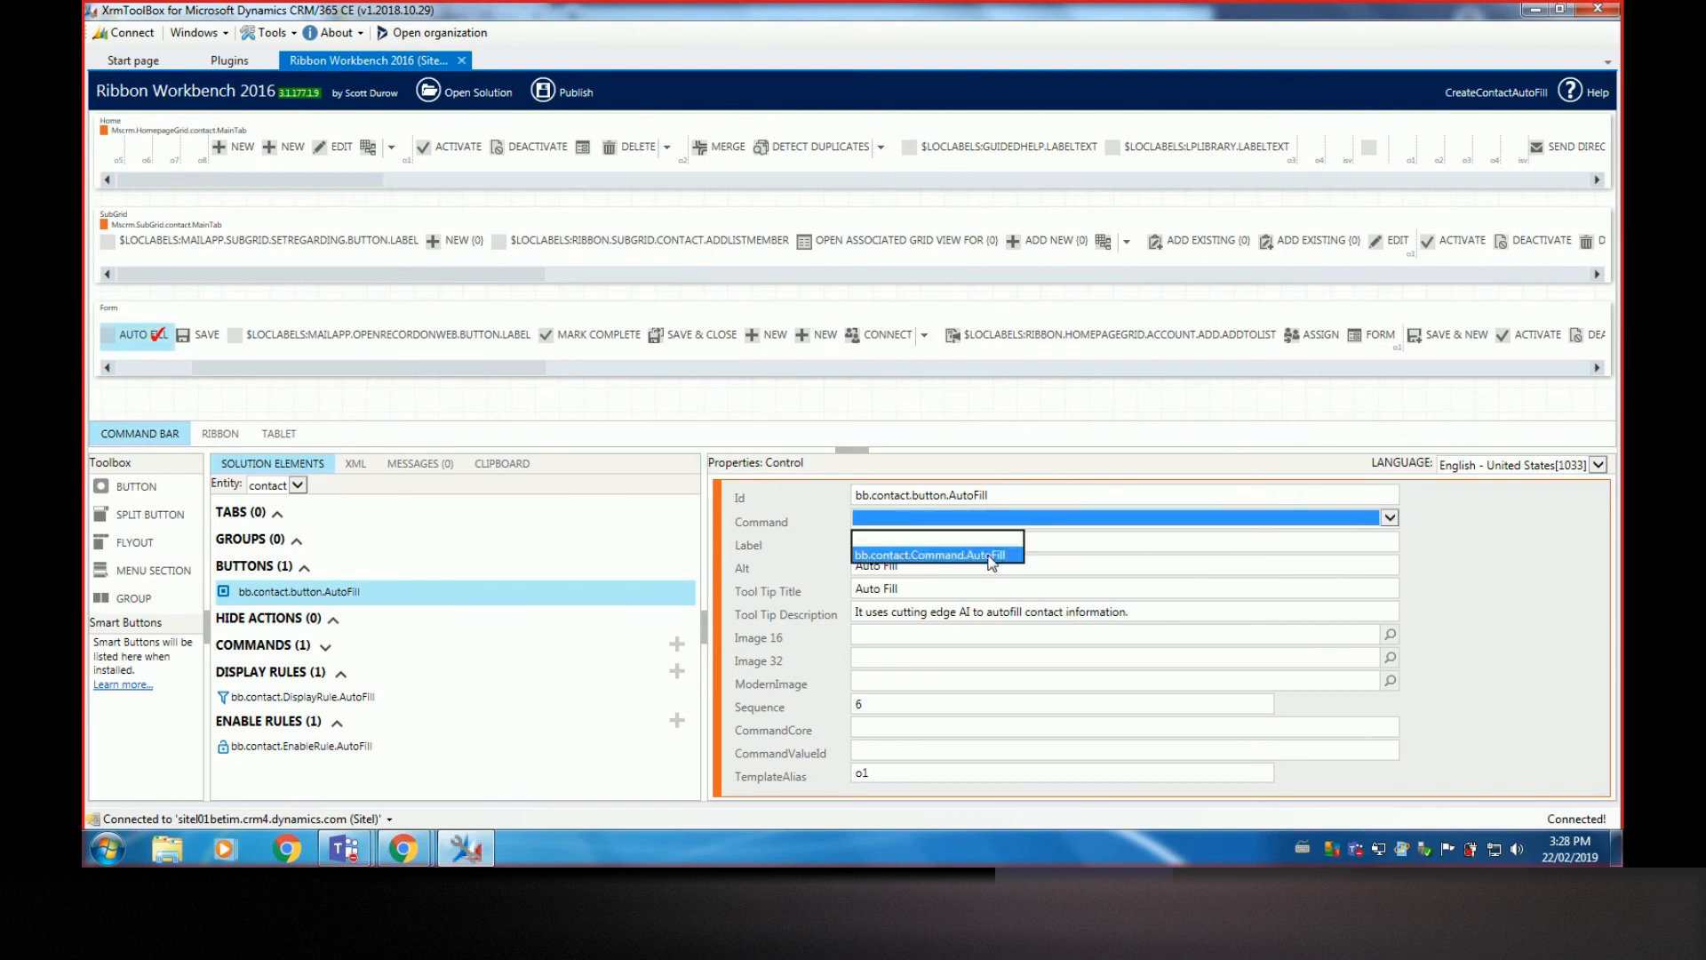
click(942, 554)
click(800, 514)
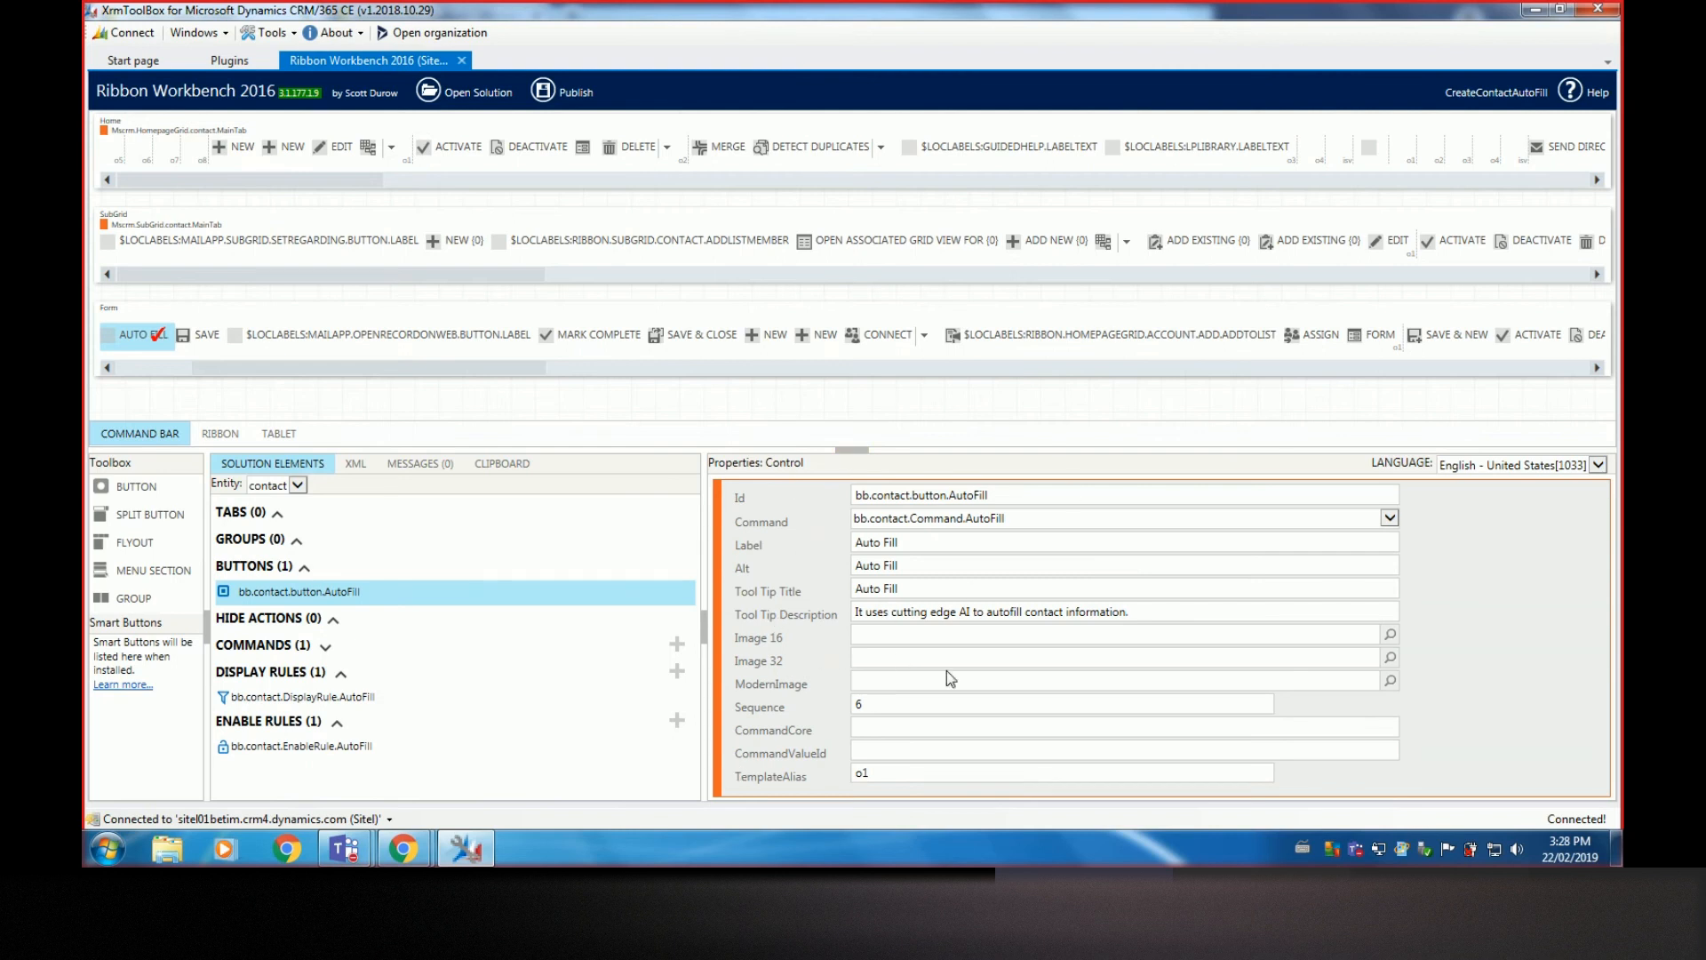
click(572, 93)
click(904, 483)
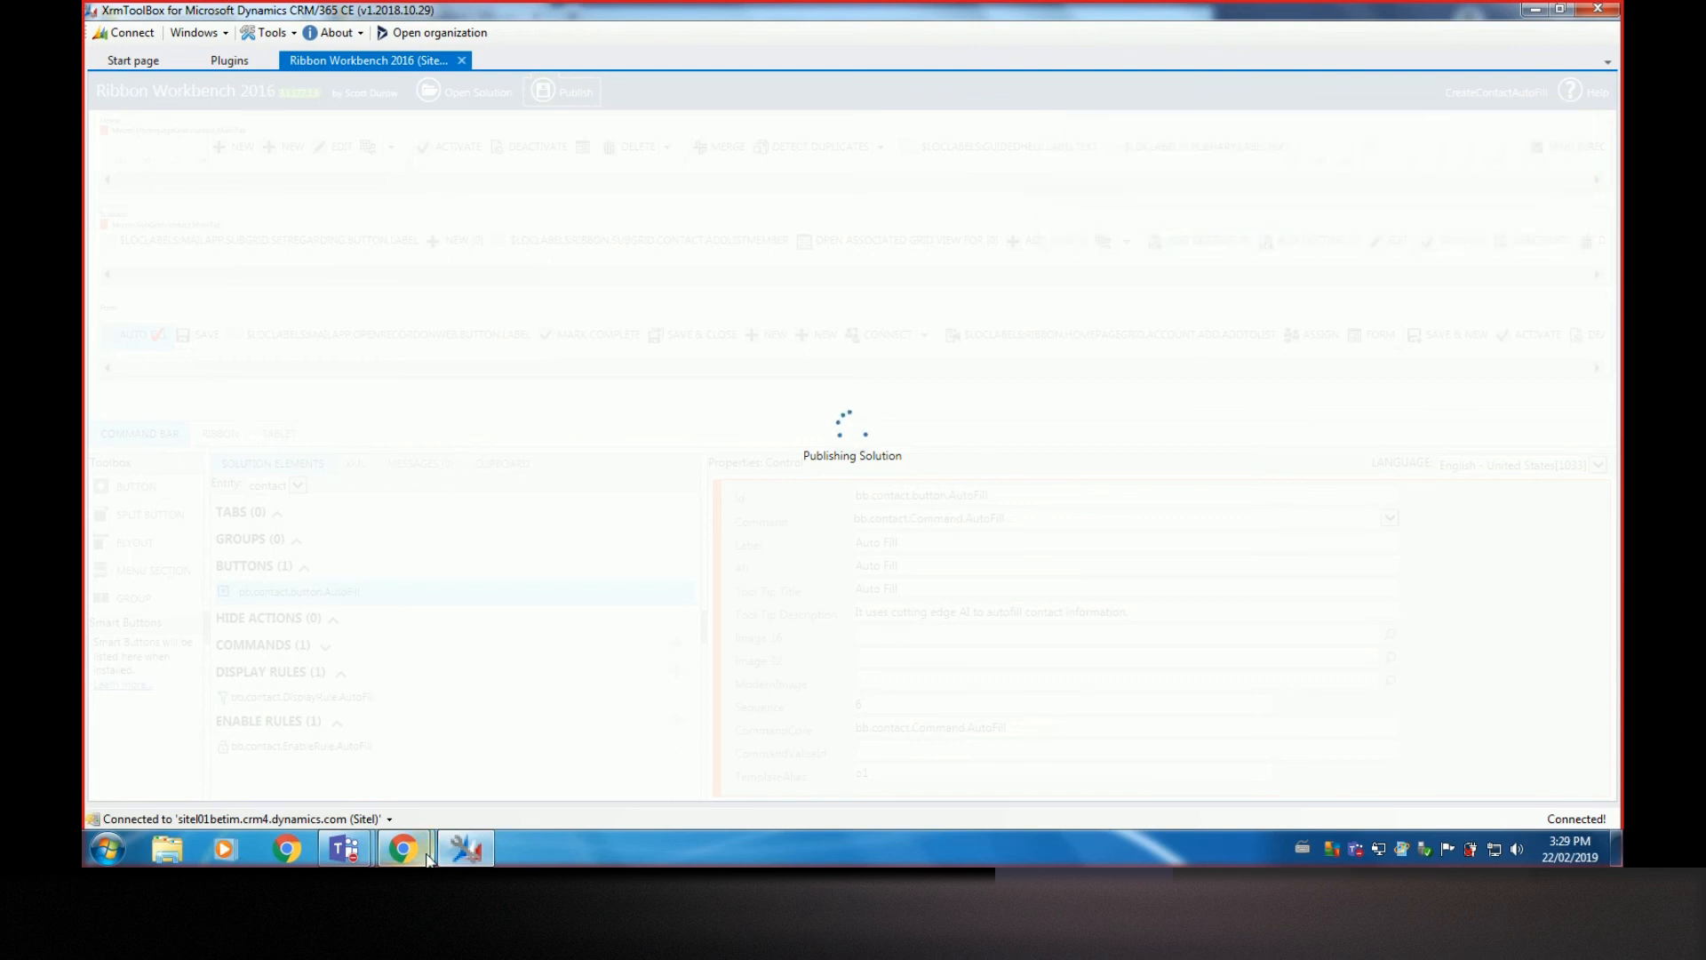
Reload the New Contact form in Chrome and test its custom command bar button with the developer console open
mouse_move(428, 859)
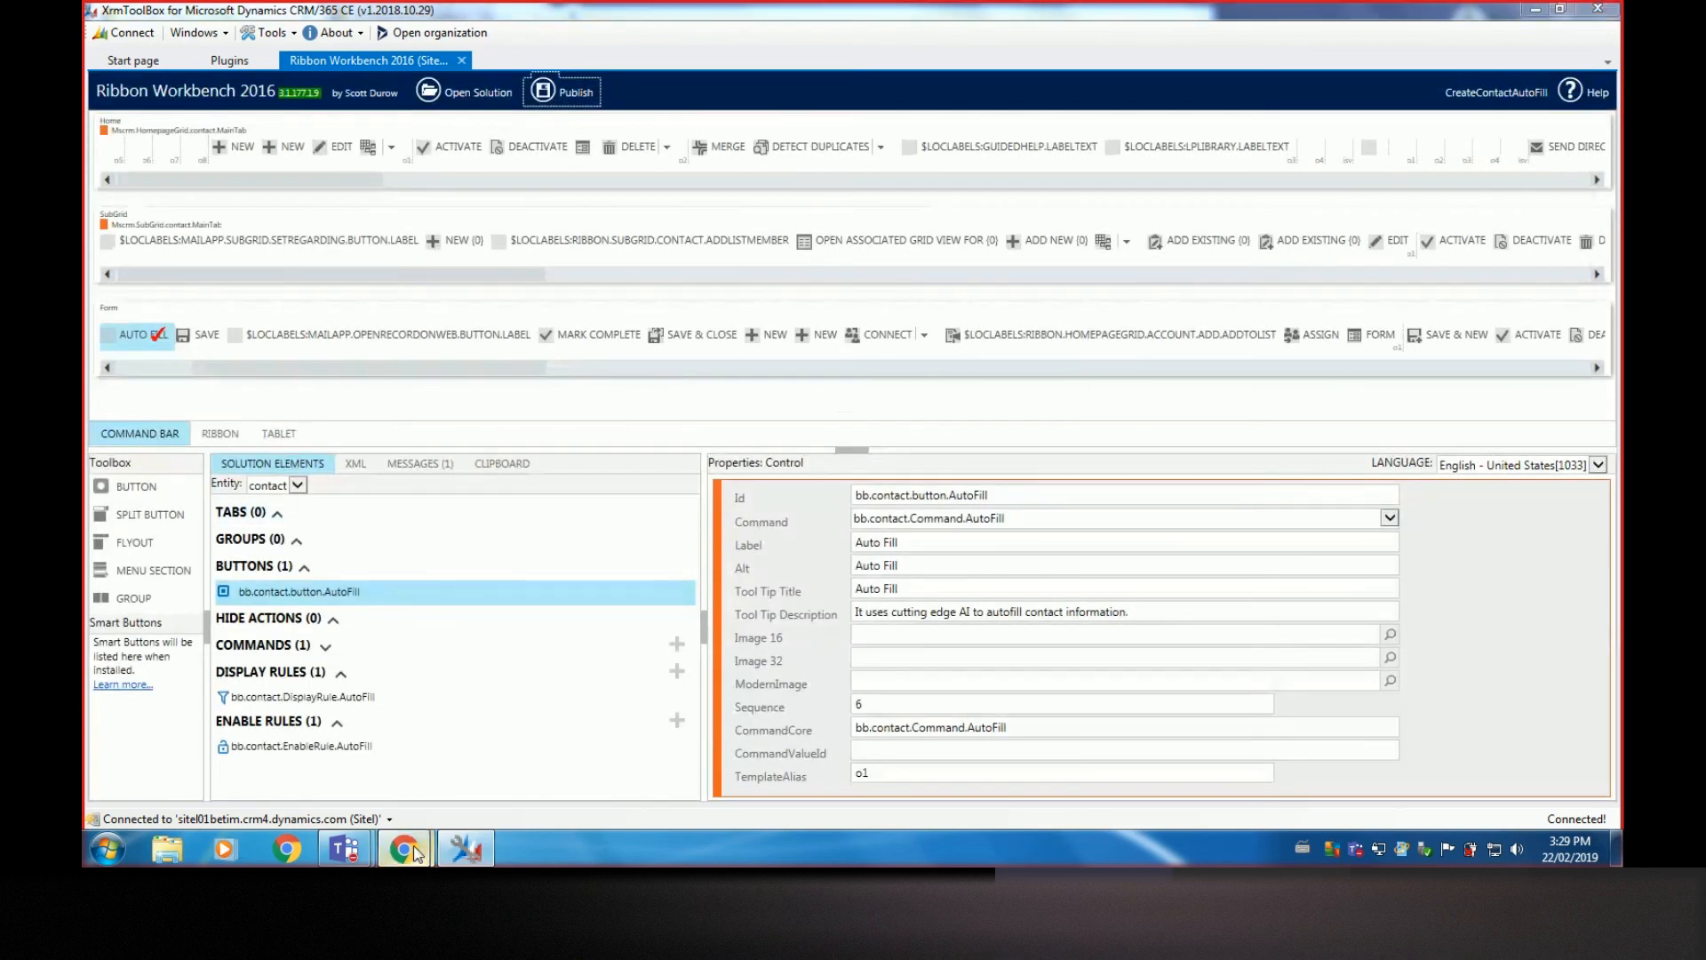
click(306, 753)
click(165, 50)
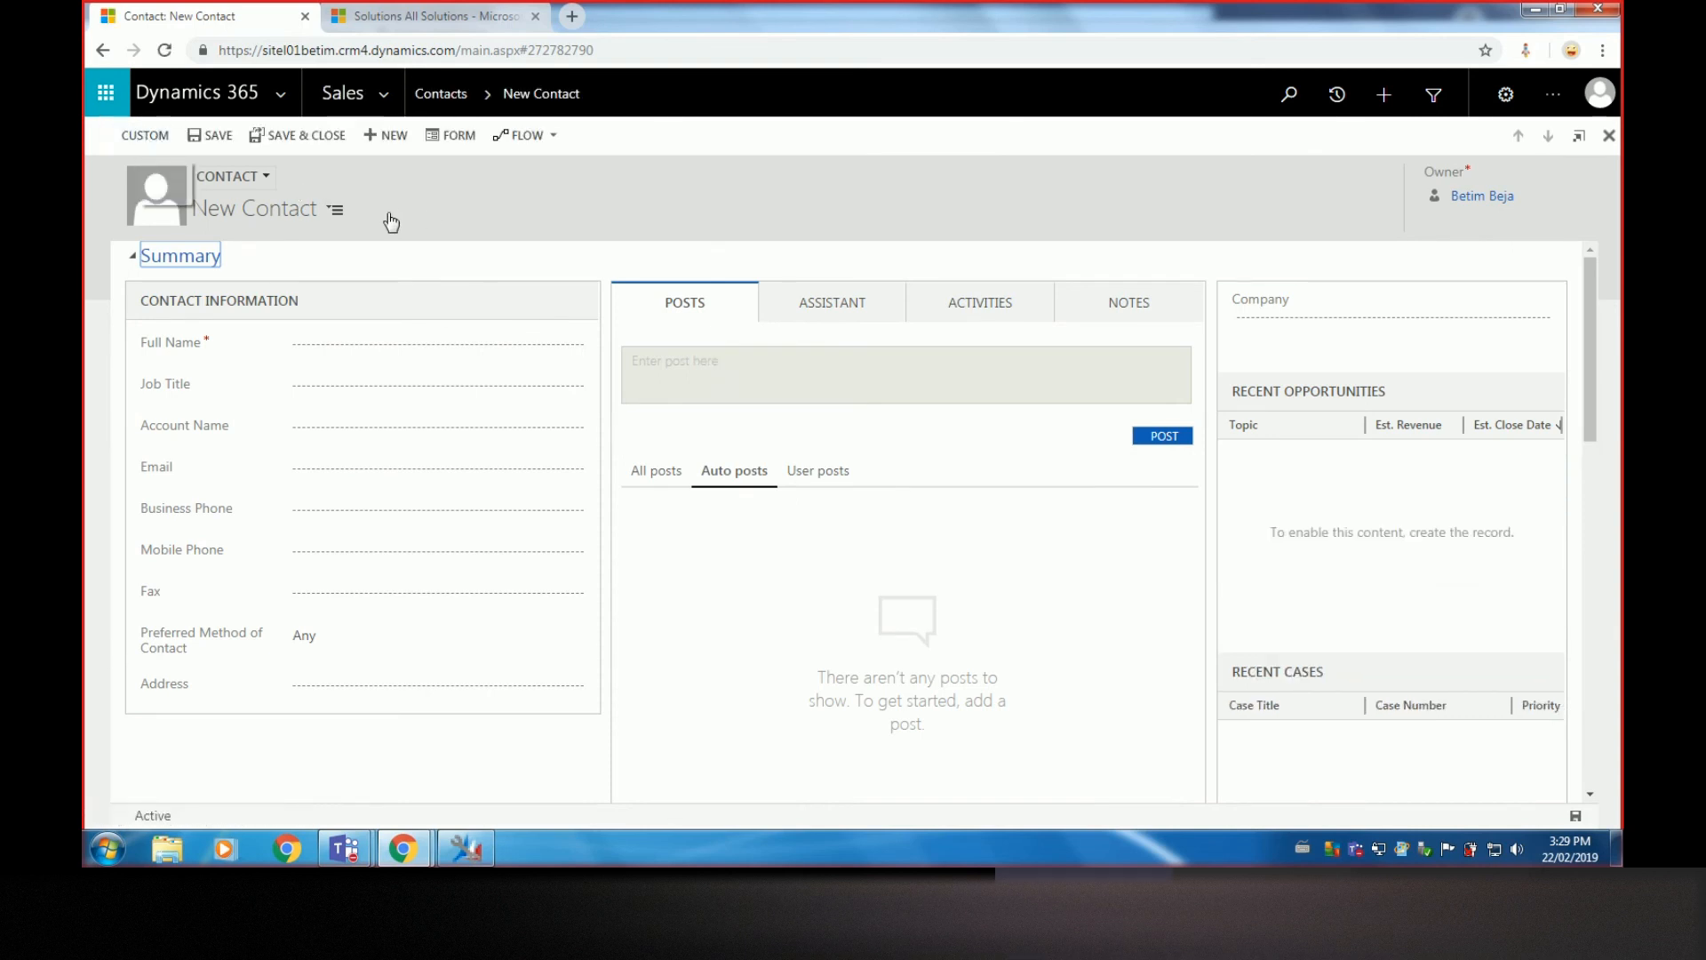
click(471, 847)
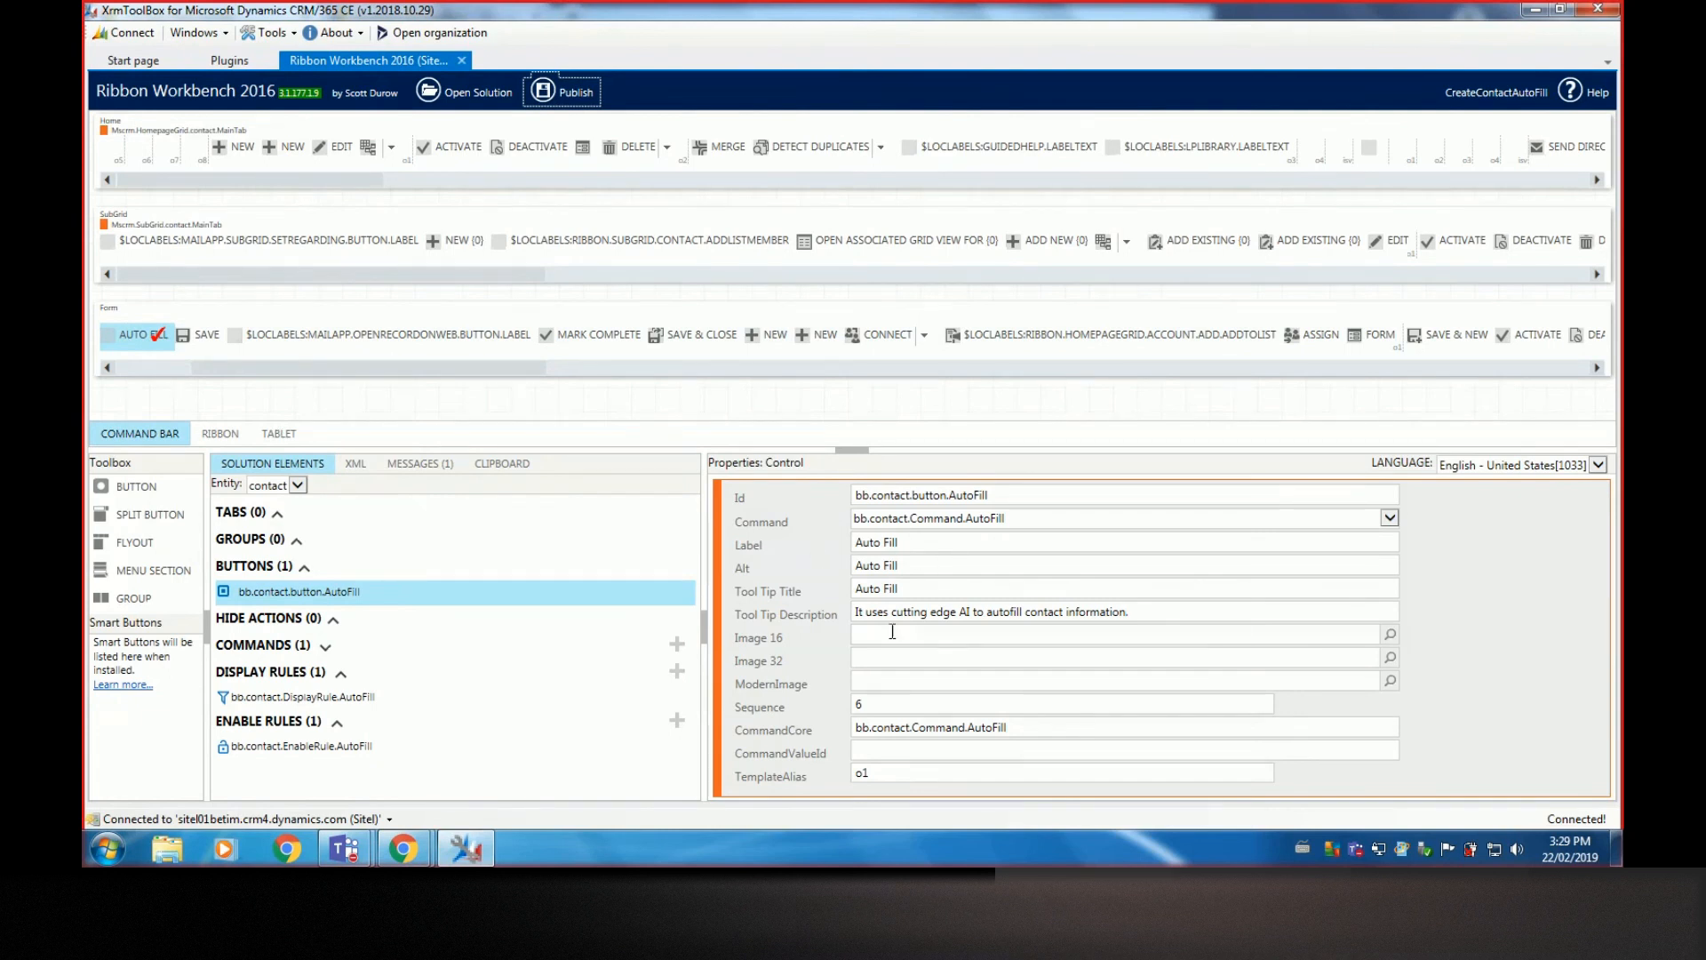
click(484, 851)
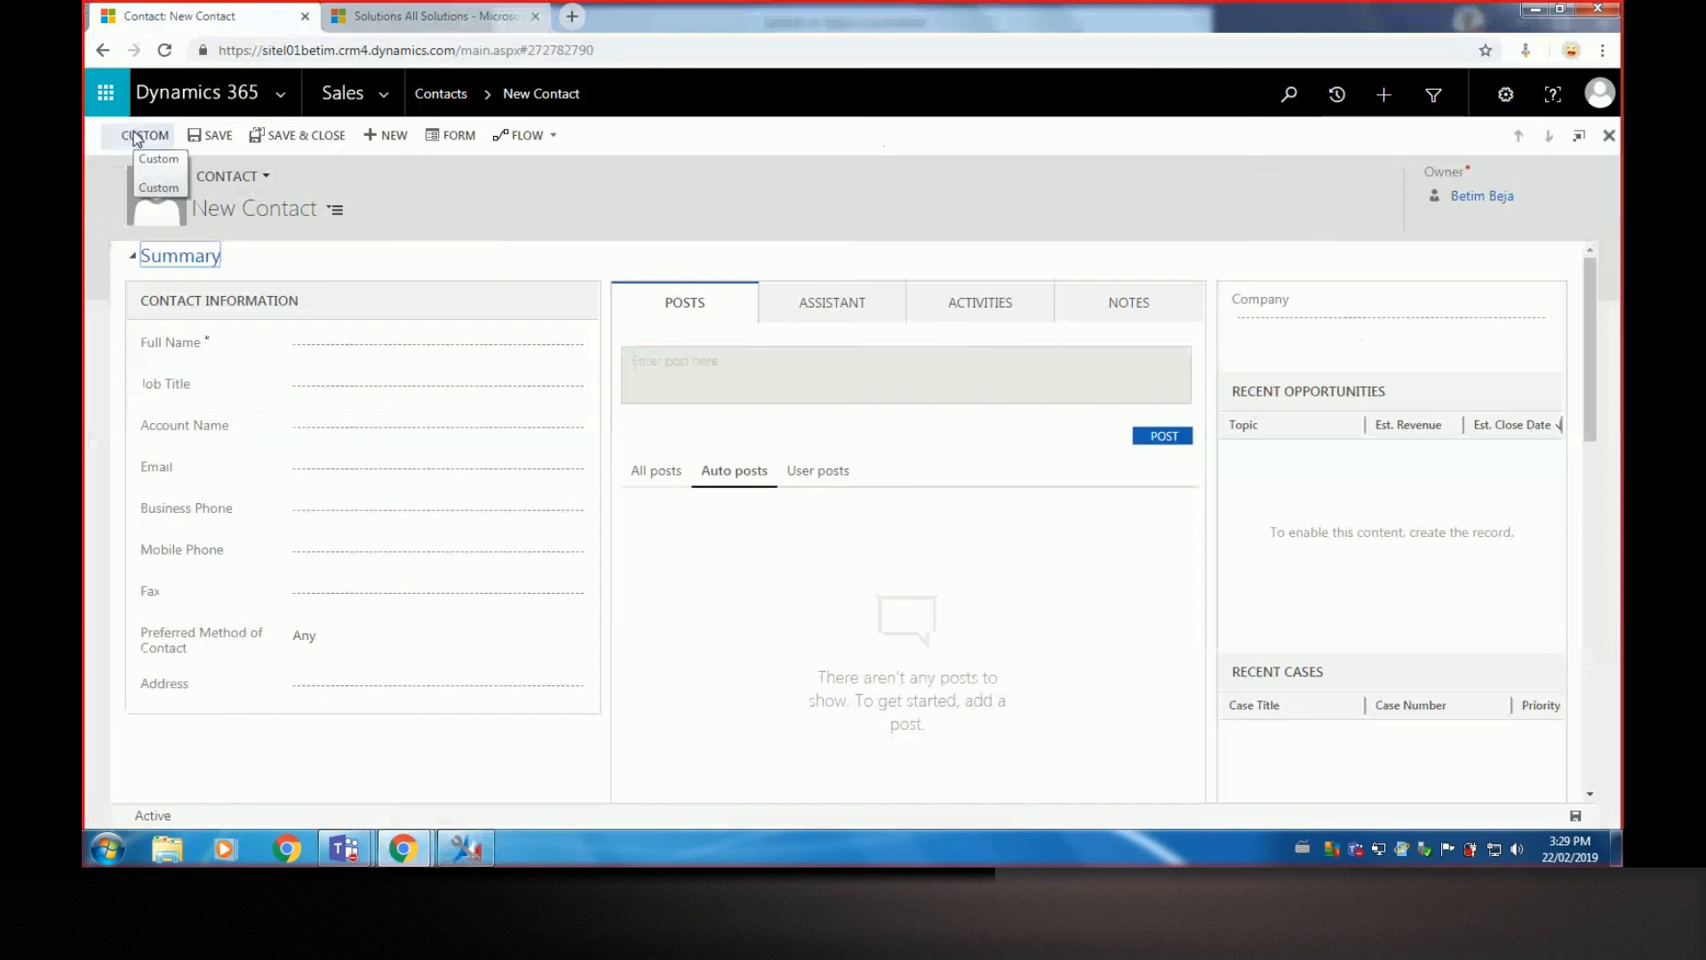
click(135, 140)
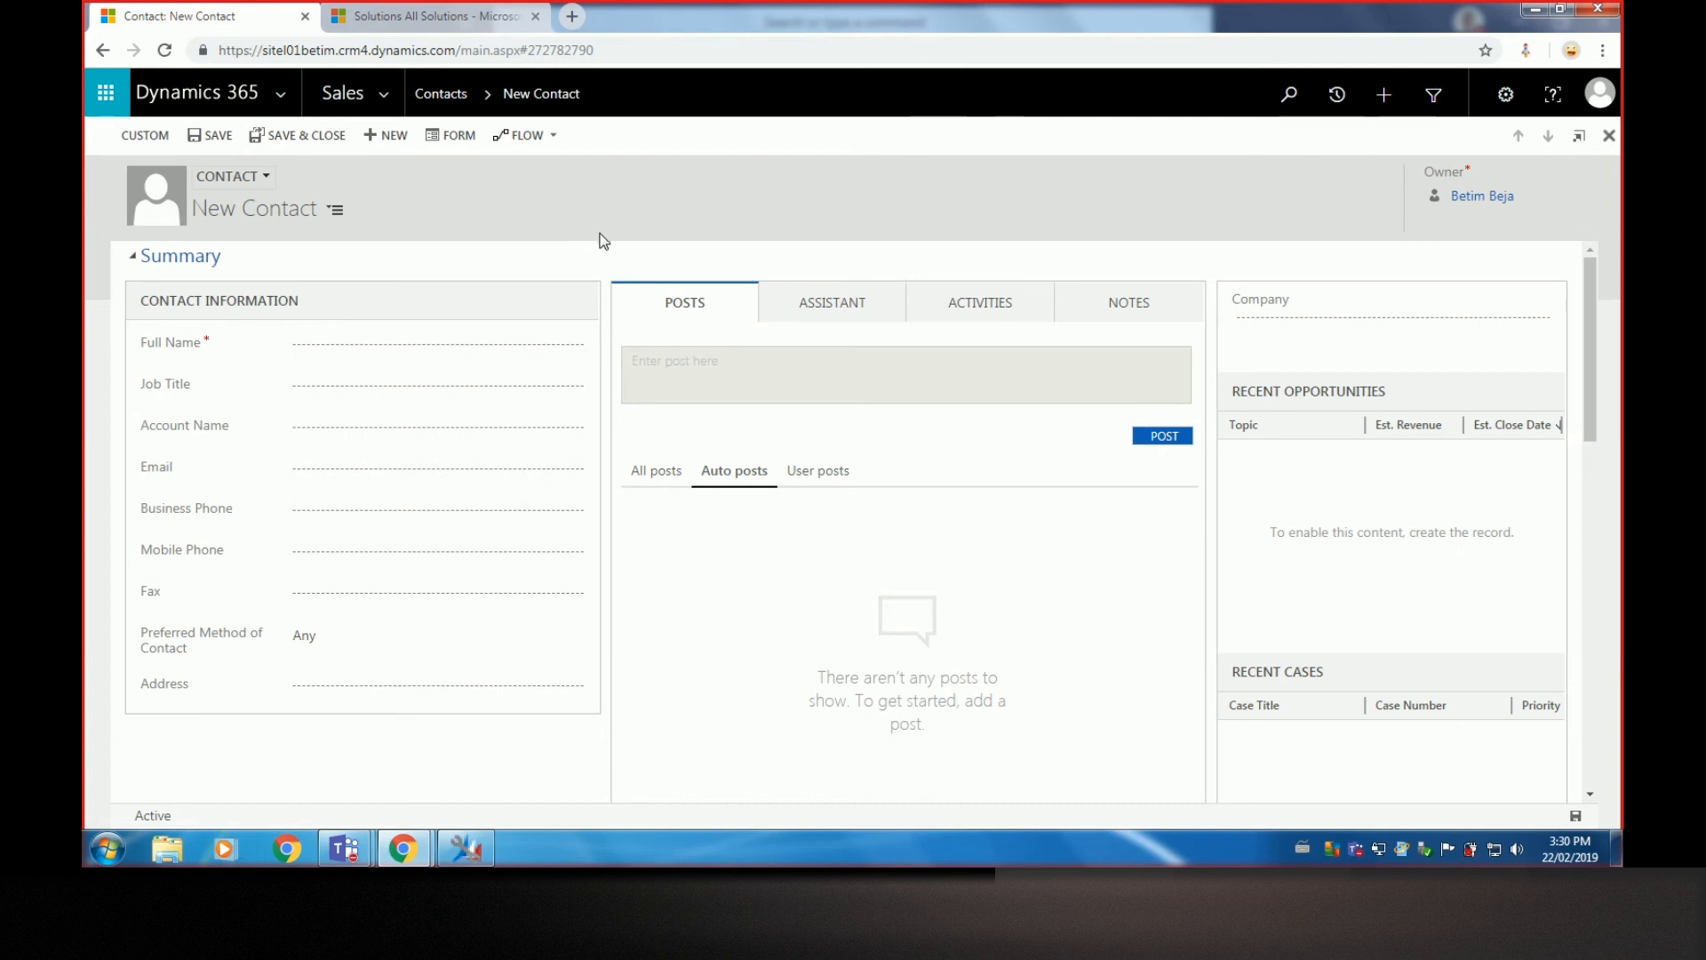
key(F12)
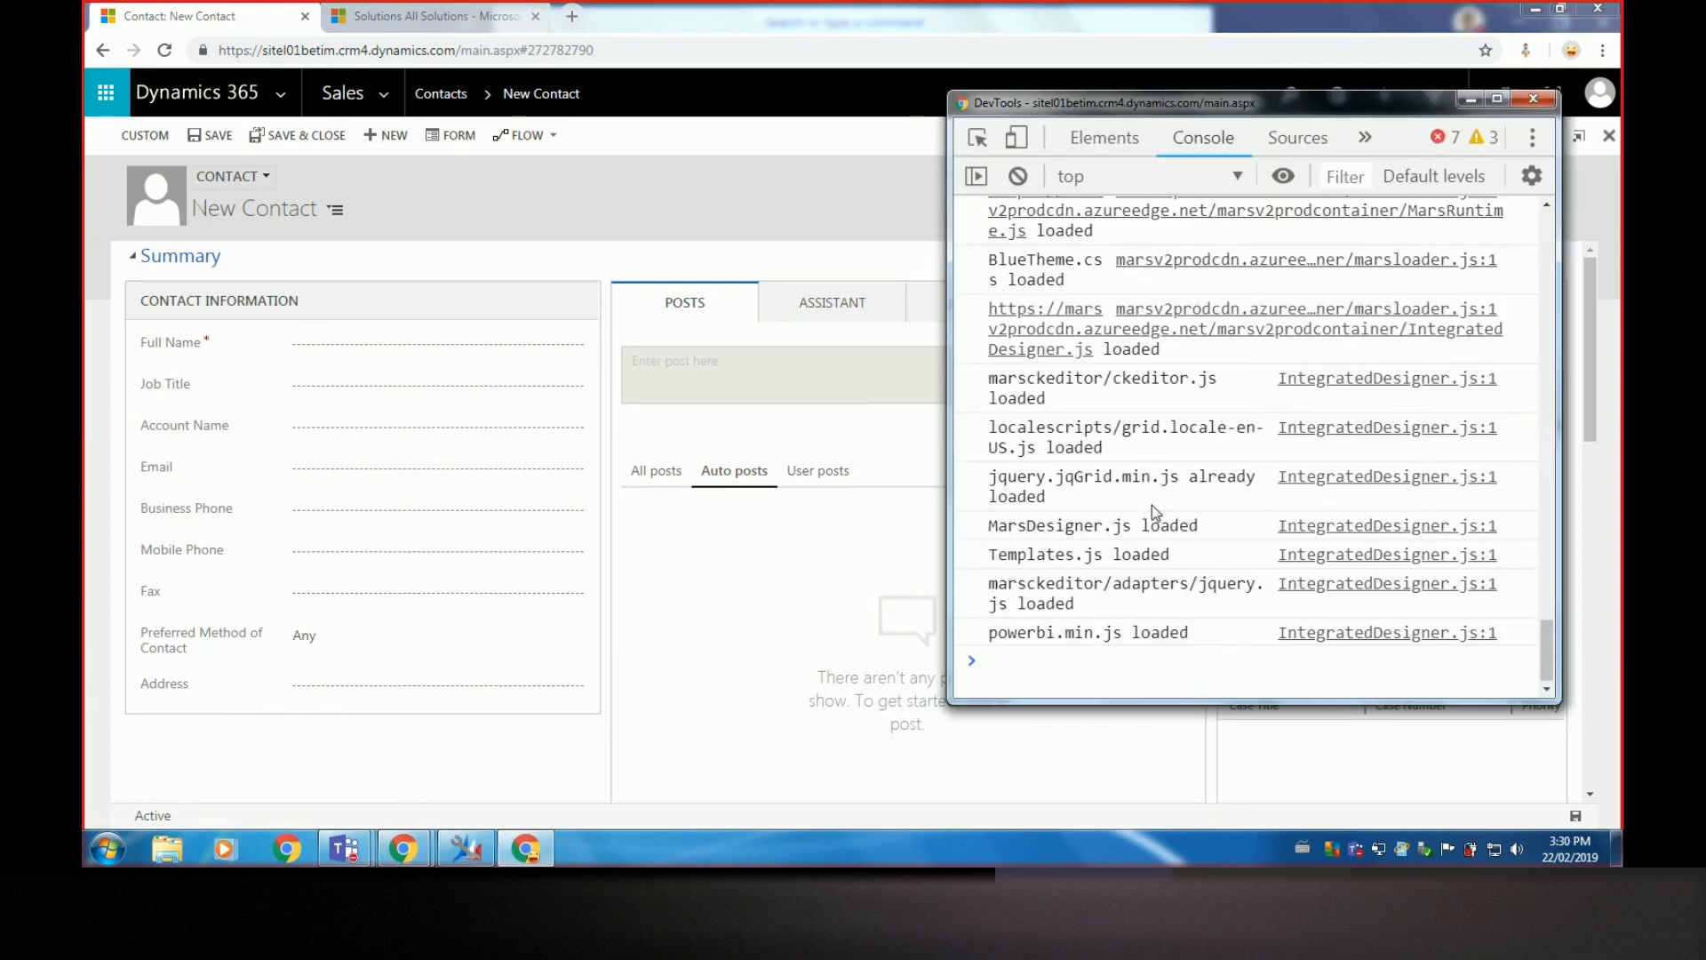
click(153, 139)
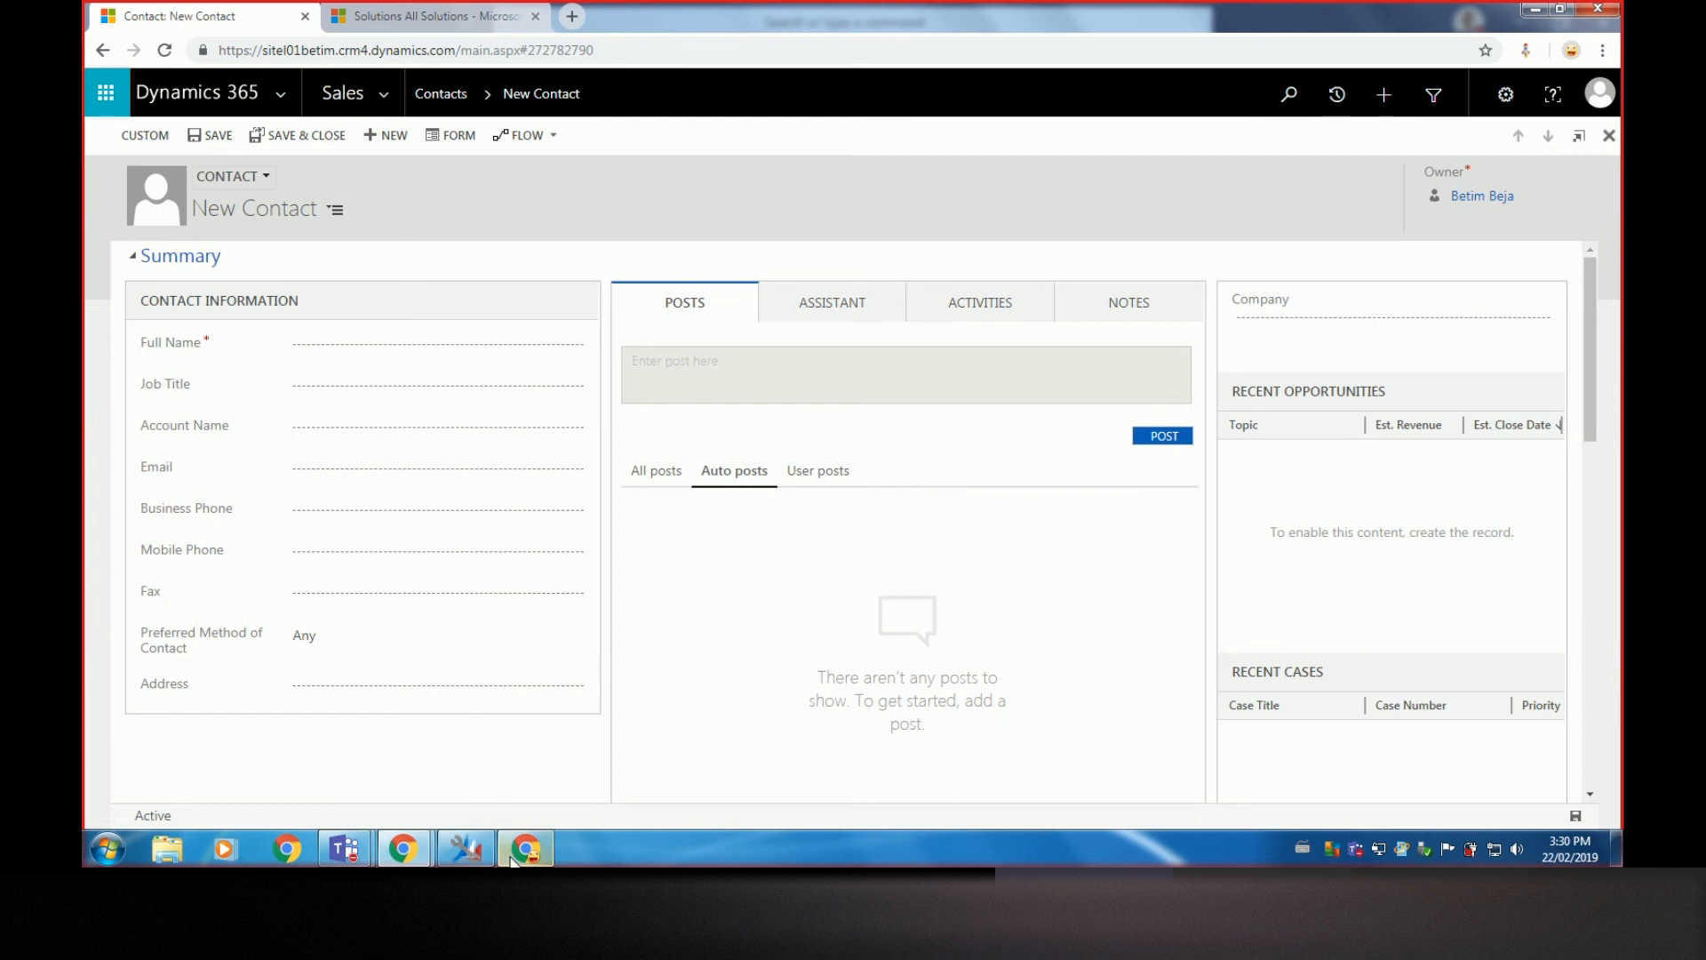
Open the Contact.AutoFiller web resource from the Create Contact AutoFill solution and bring up its source for editing
mouse_move(403, 854)
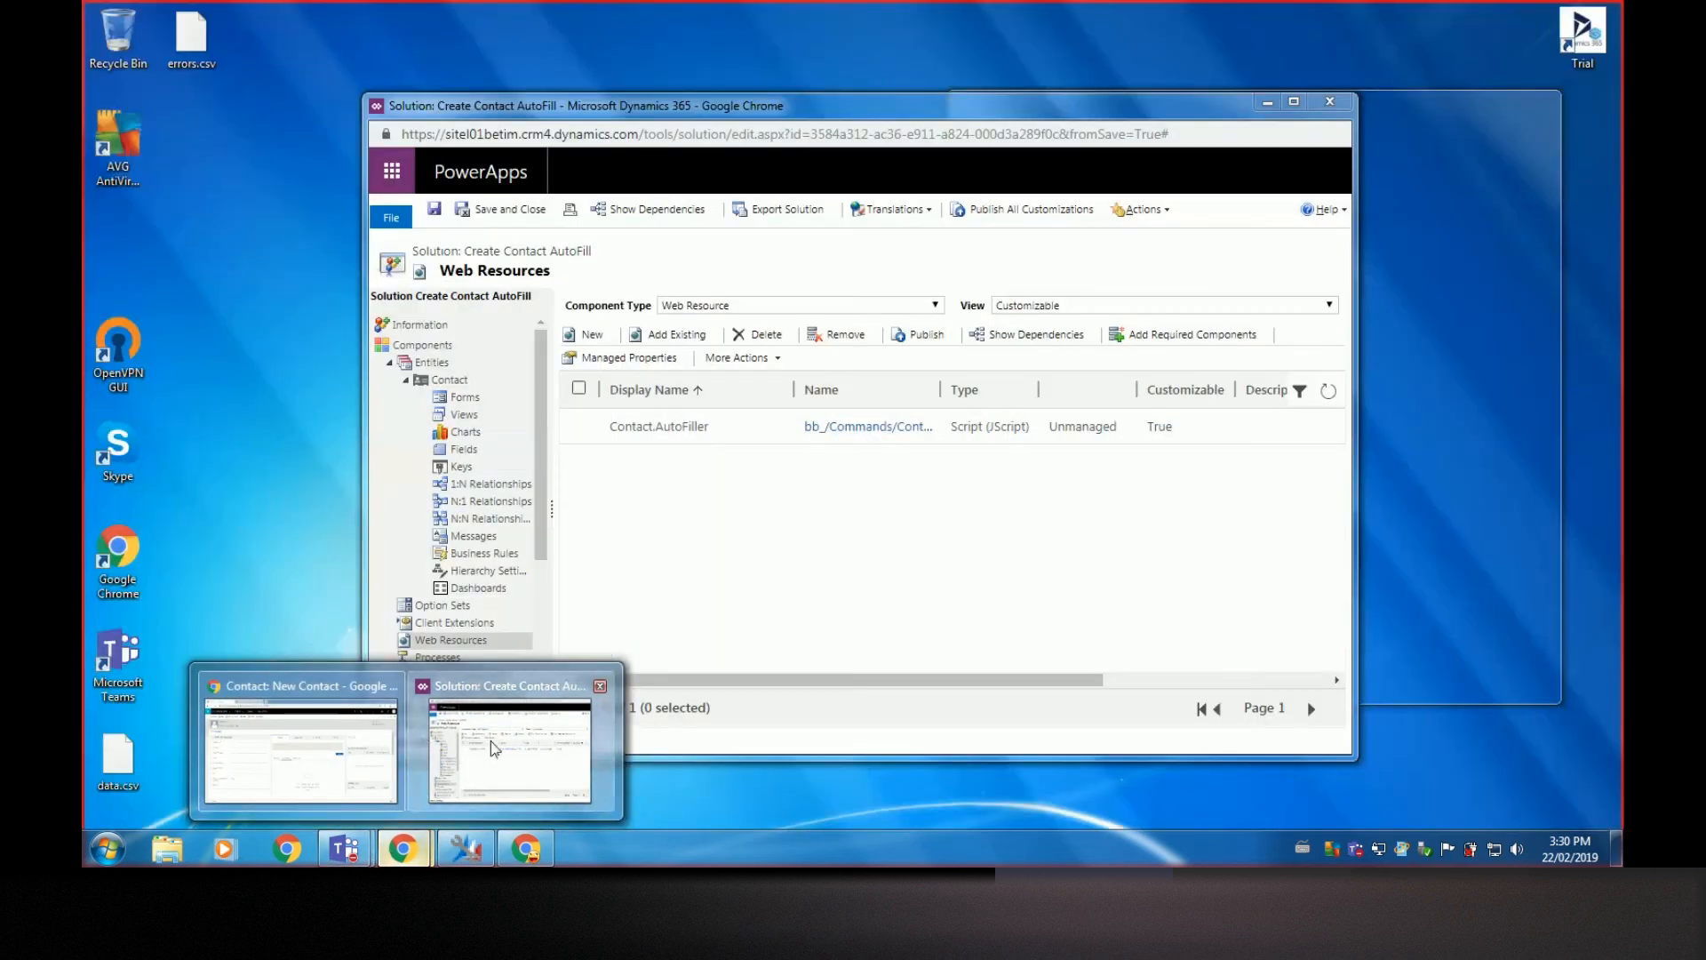
click(492, 744)
click(869, 427)
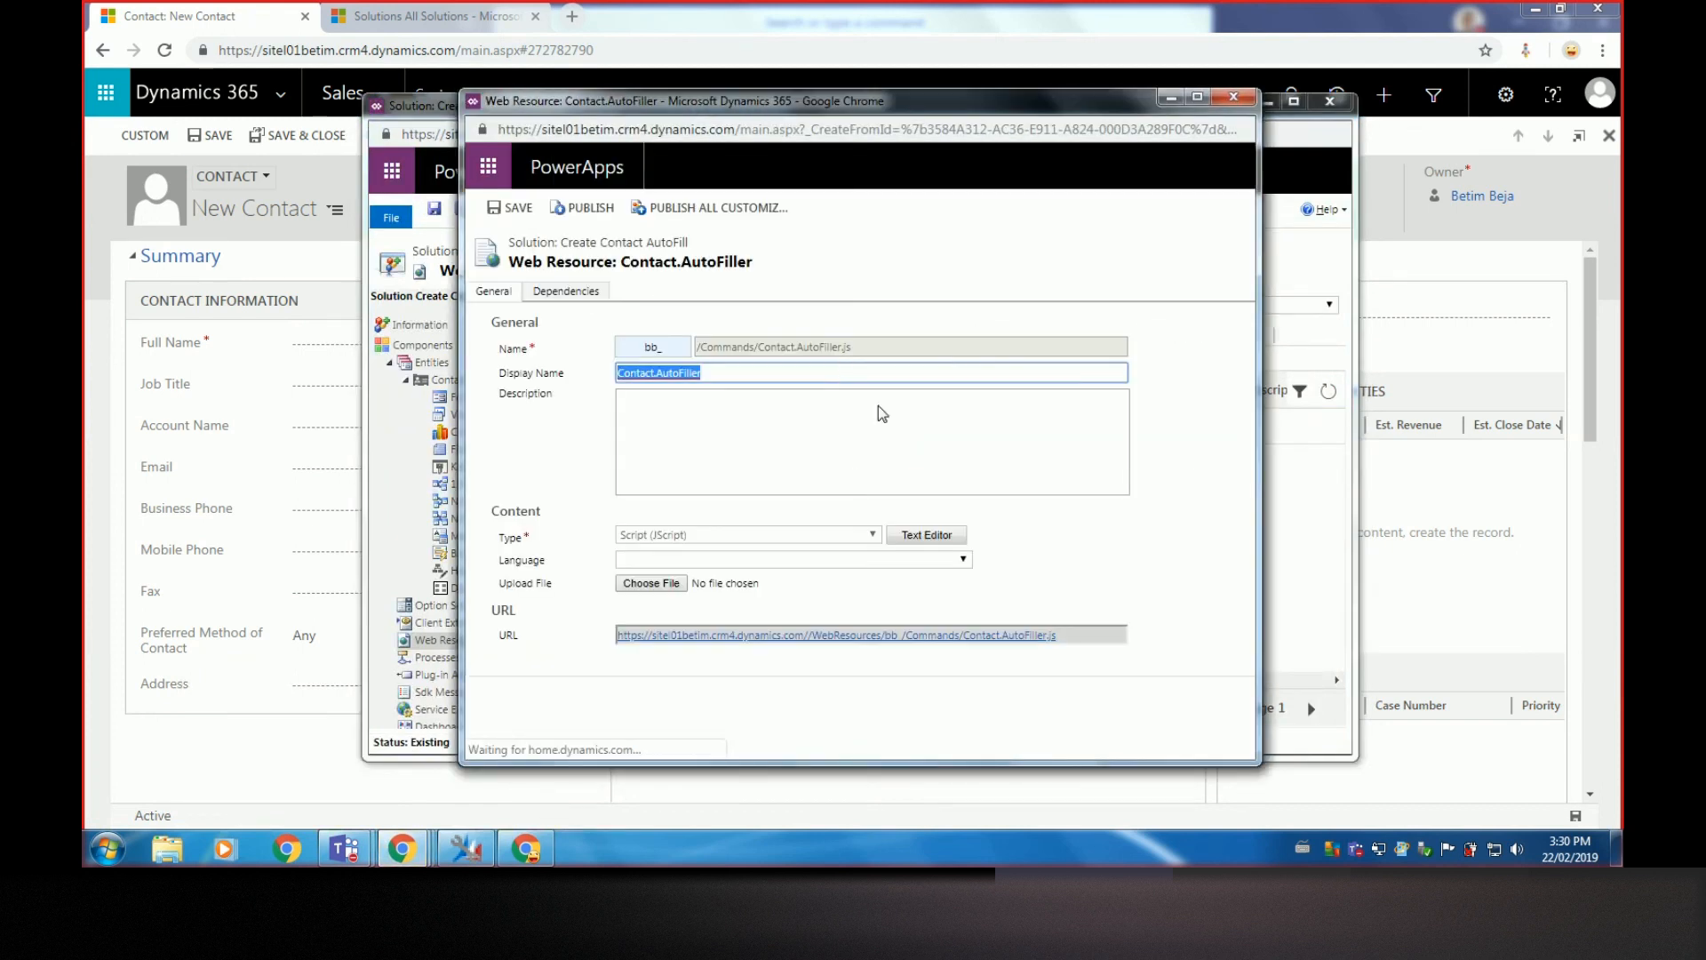
click(926, 534)
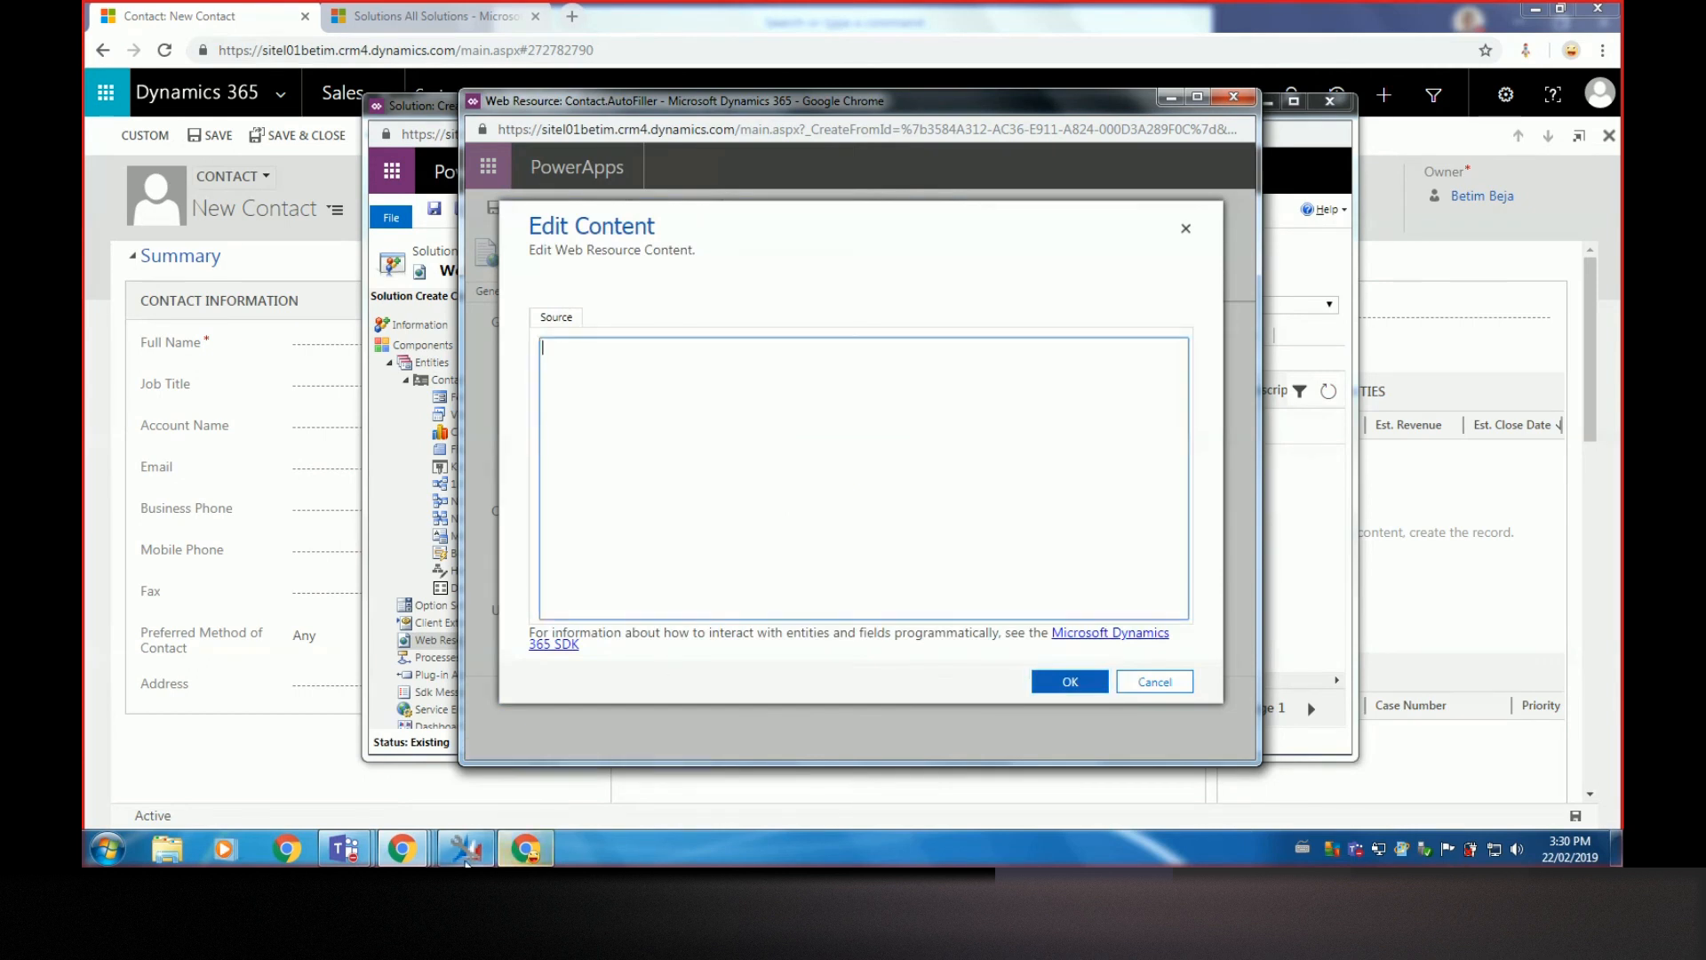
Copy the function name Sitel.Contact.AutoFillHandler from the Ribbon Workbench command into the Contact.AutoFiller web resource source
click(469, 850)
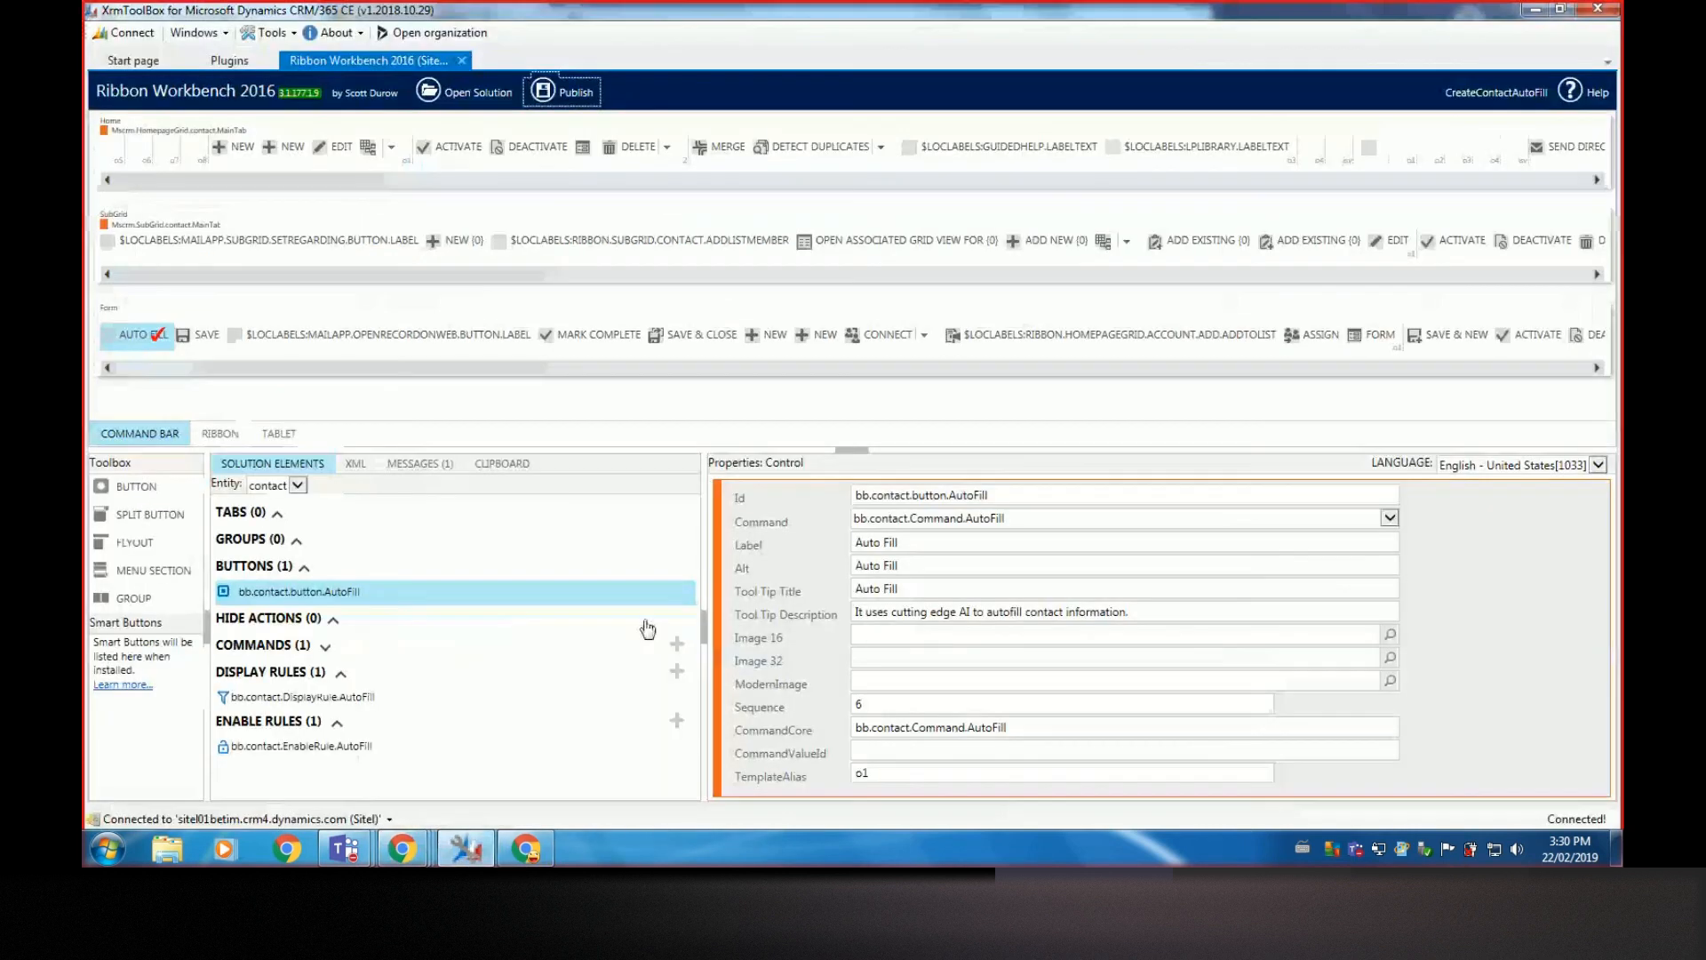
click(326, 646)
click(332, 673)
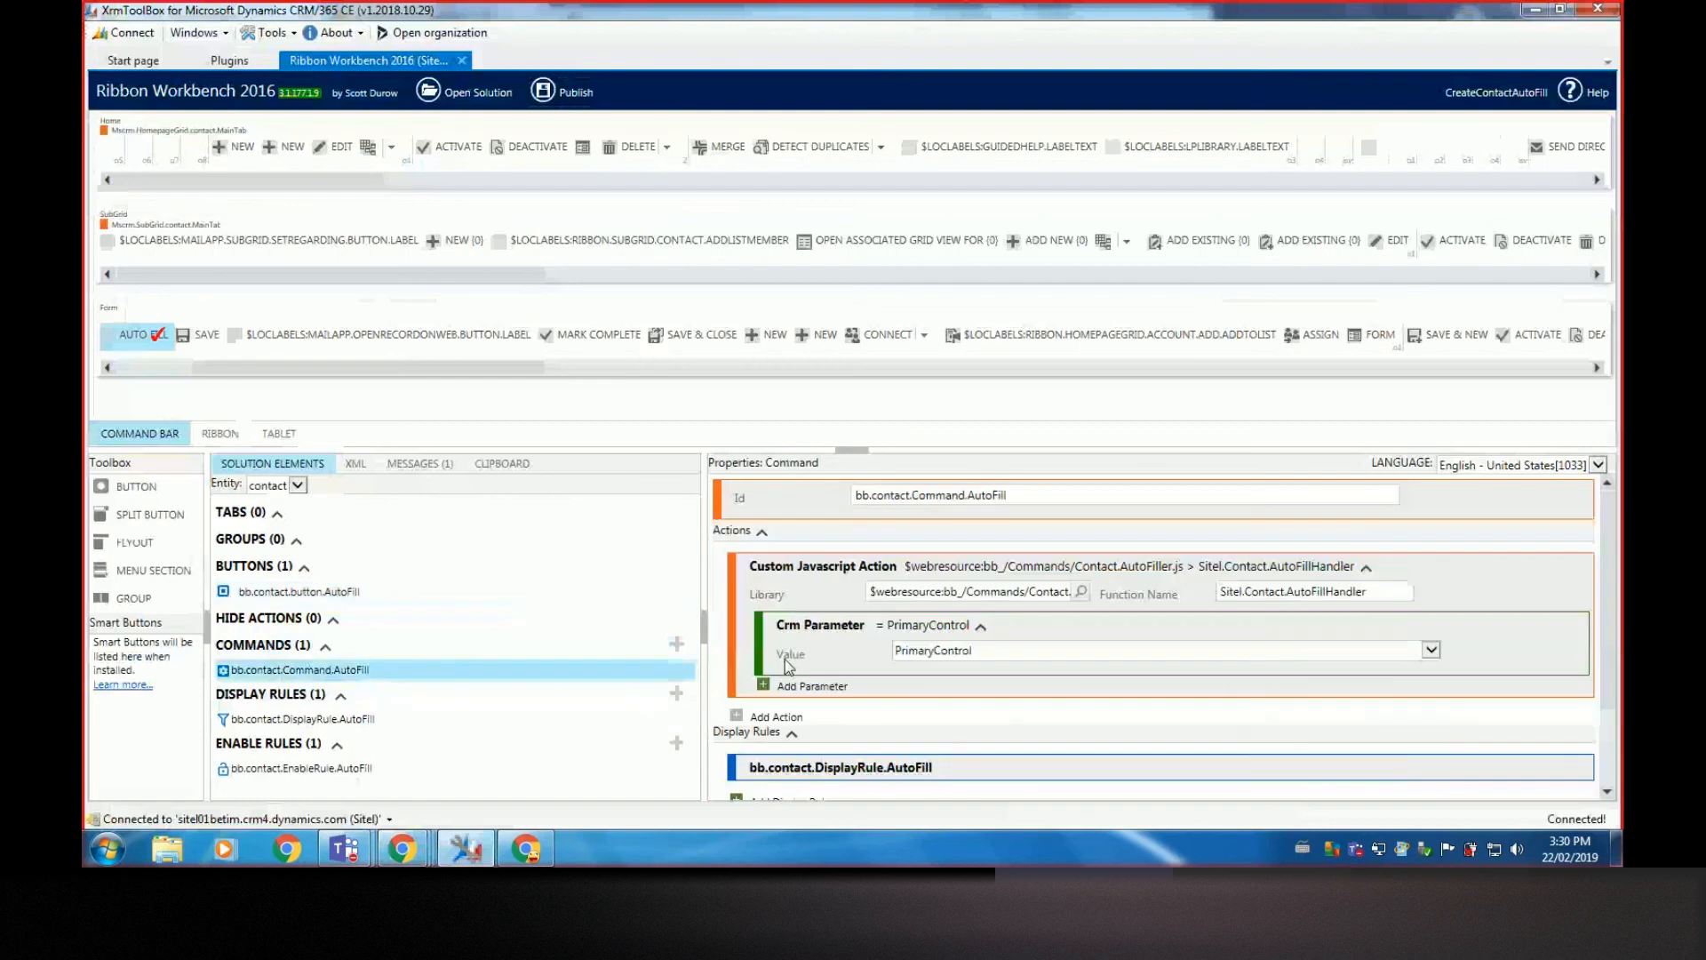
triple_click(1266, 592)
key(ctrl+c)
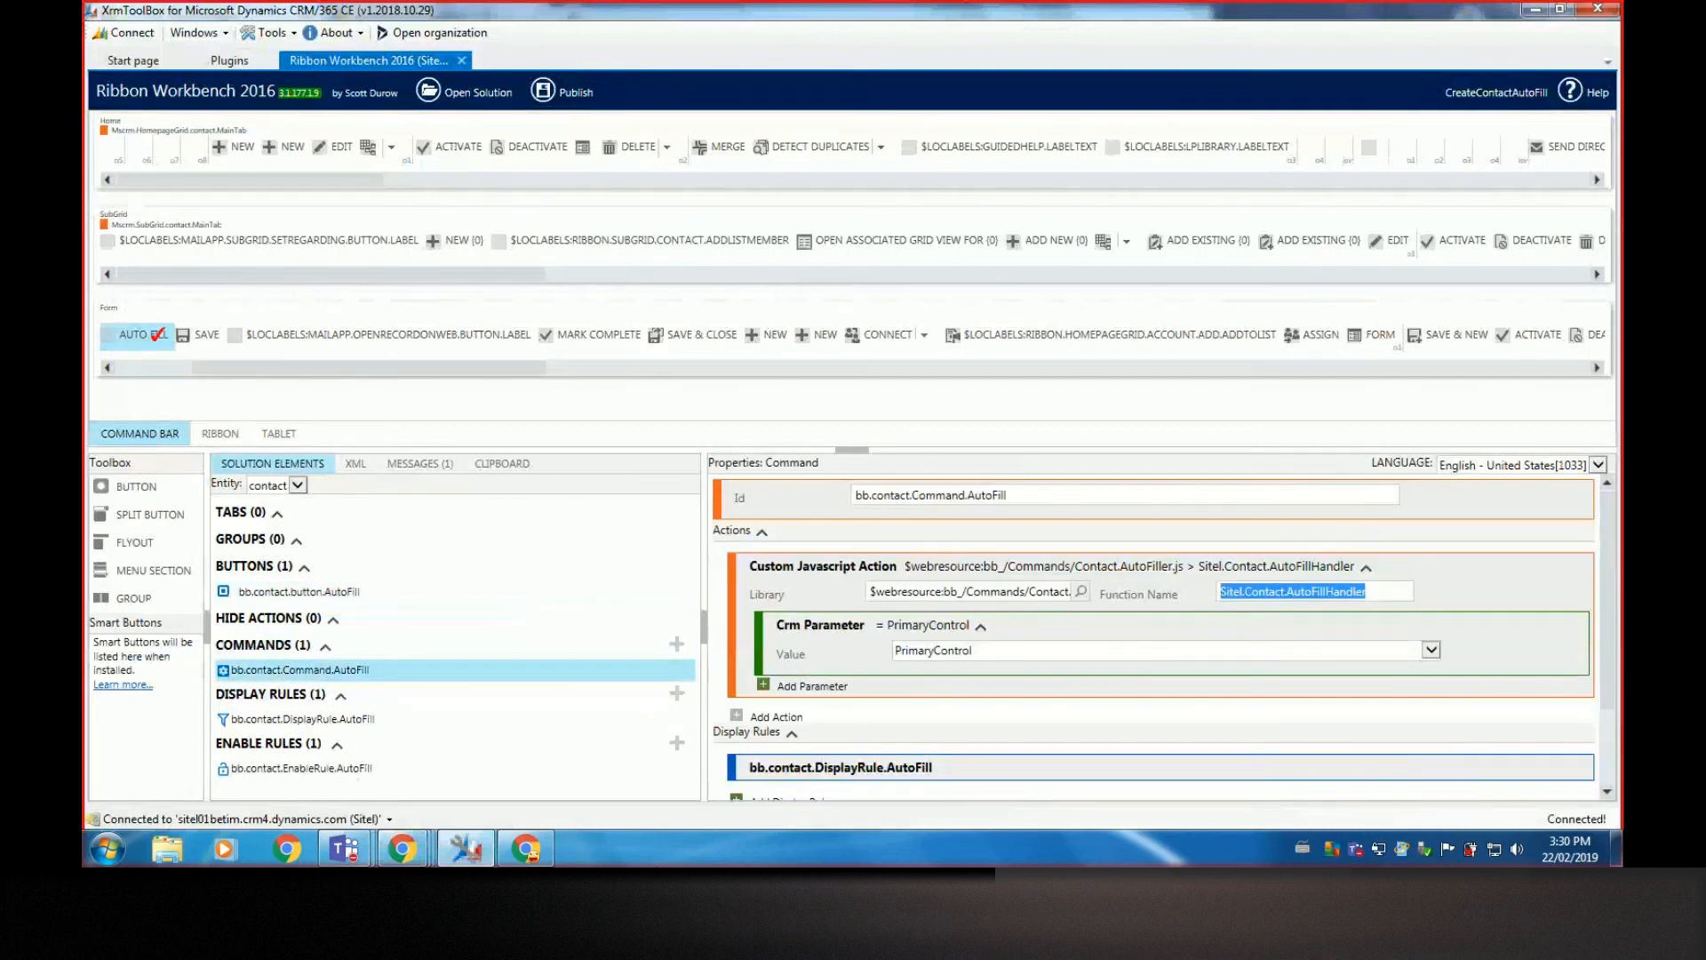
click(525, 848)
click(488, 857)
click(409, 853)
click(609, 762)
click(642, 476)
key(ctrl+v)
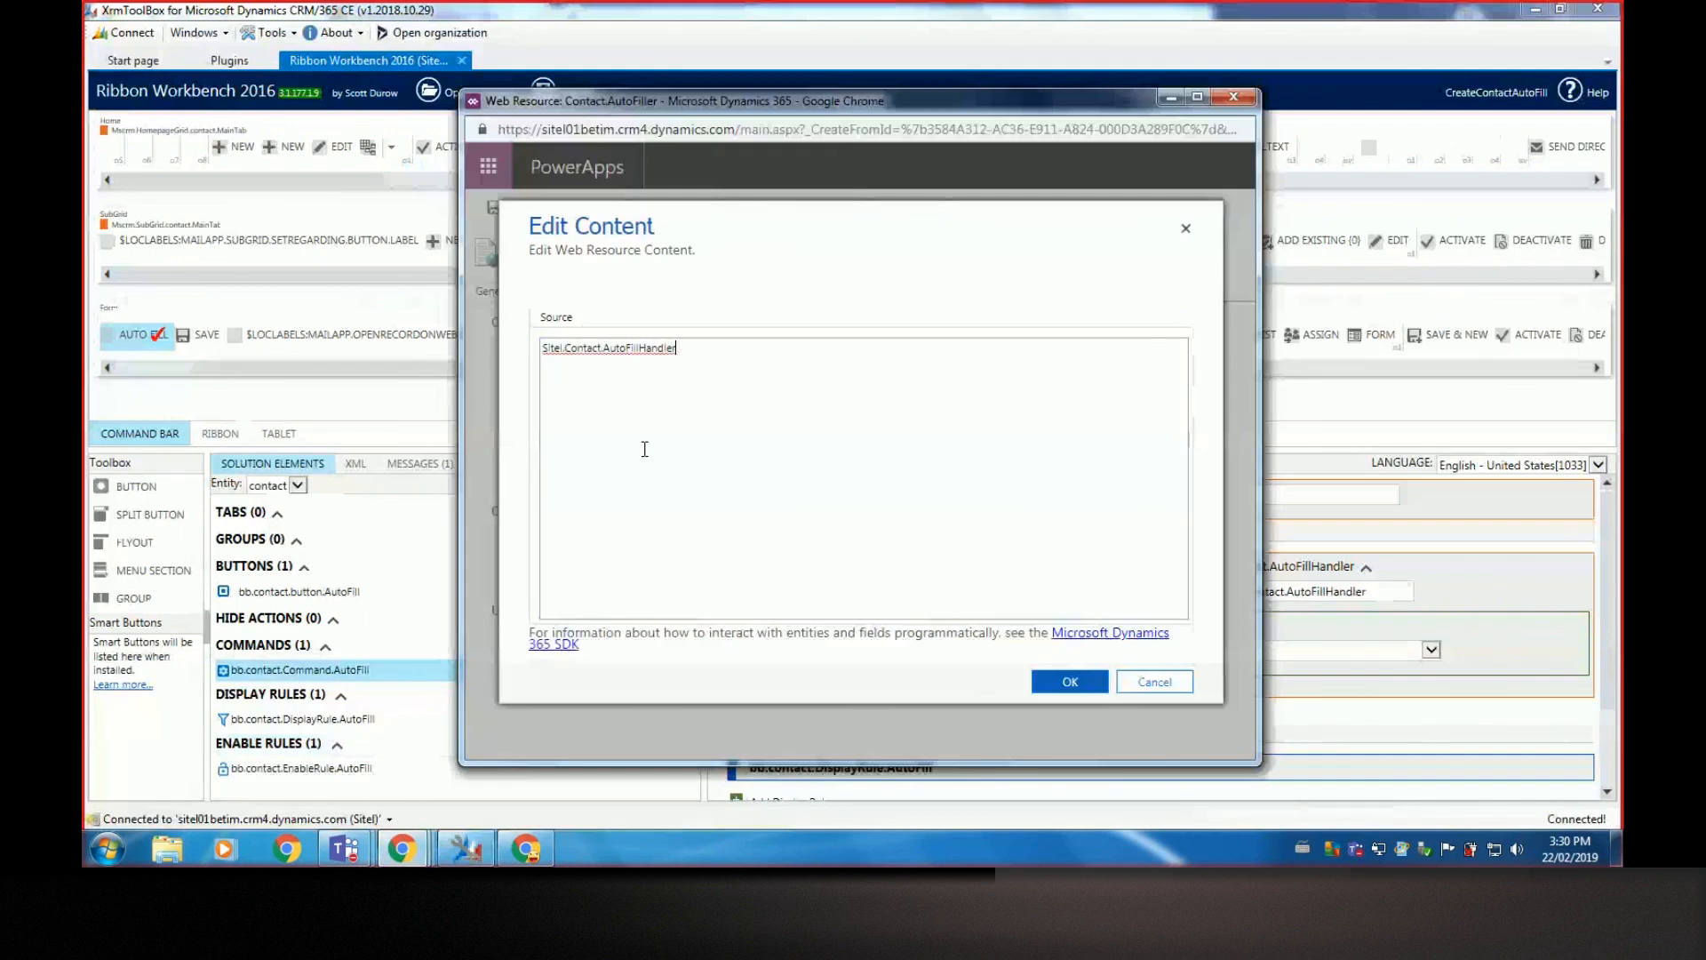
Declare the namespaces "var Sitel = {};" and "Sitel.Contact = {};" above the handler name in the script source
click(608, 348)
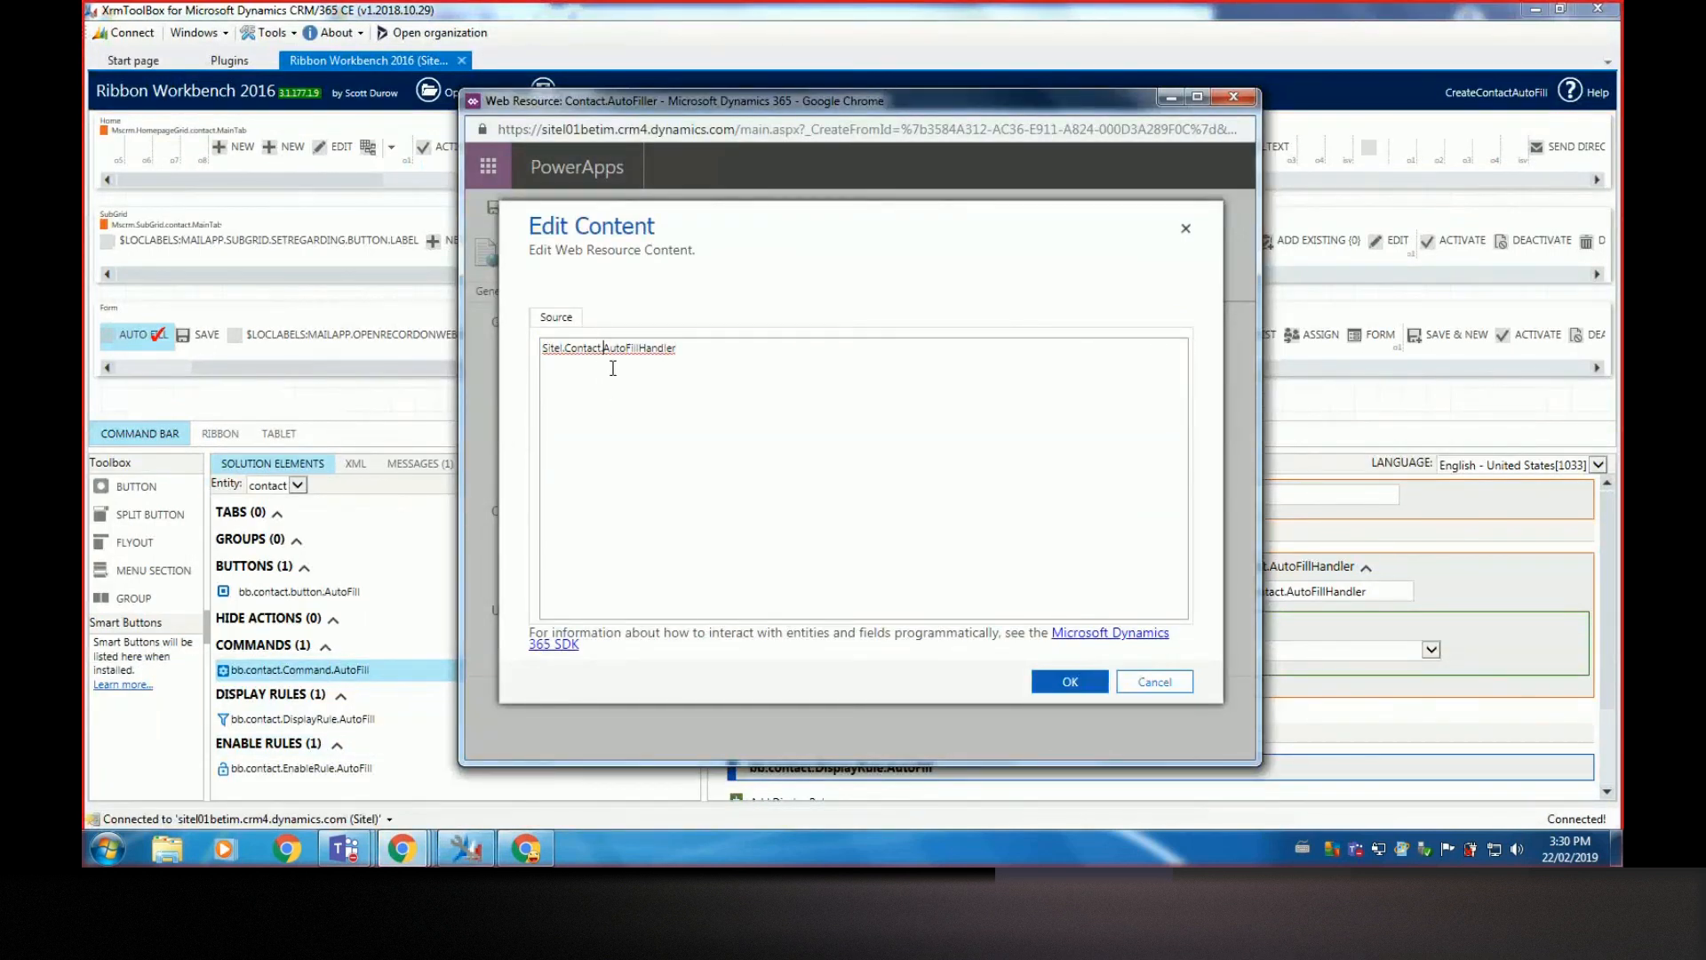
click(543, 349)
key(Return)
key(Return)
text(Site)
key(Home)
text(var)
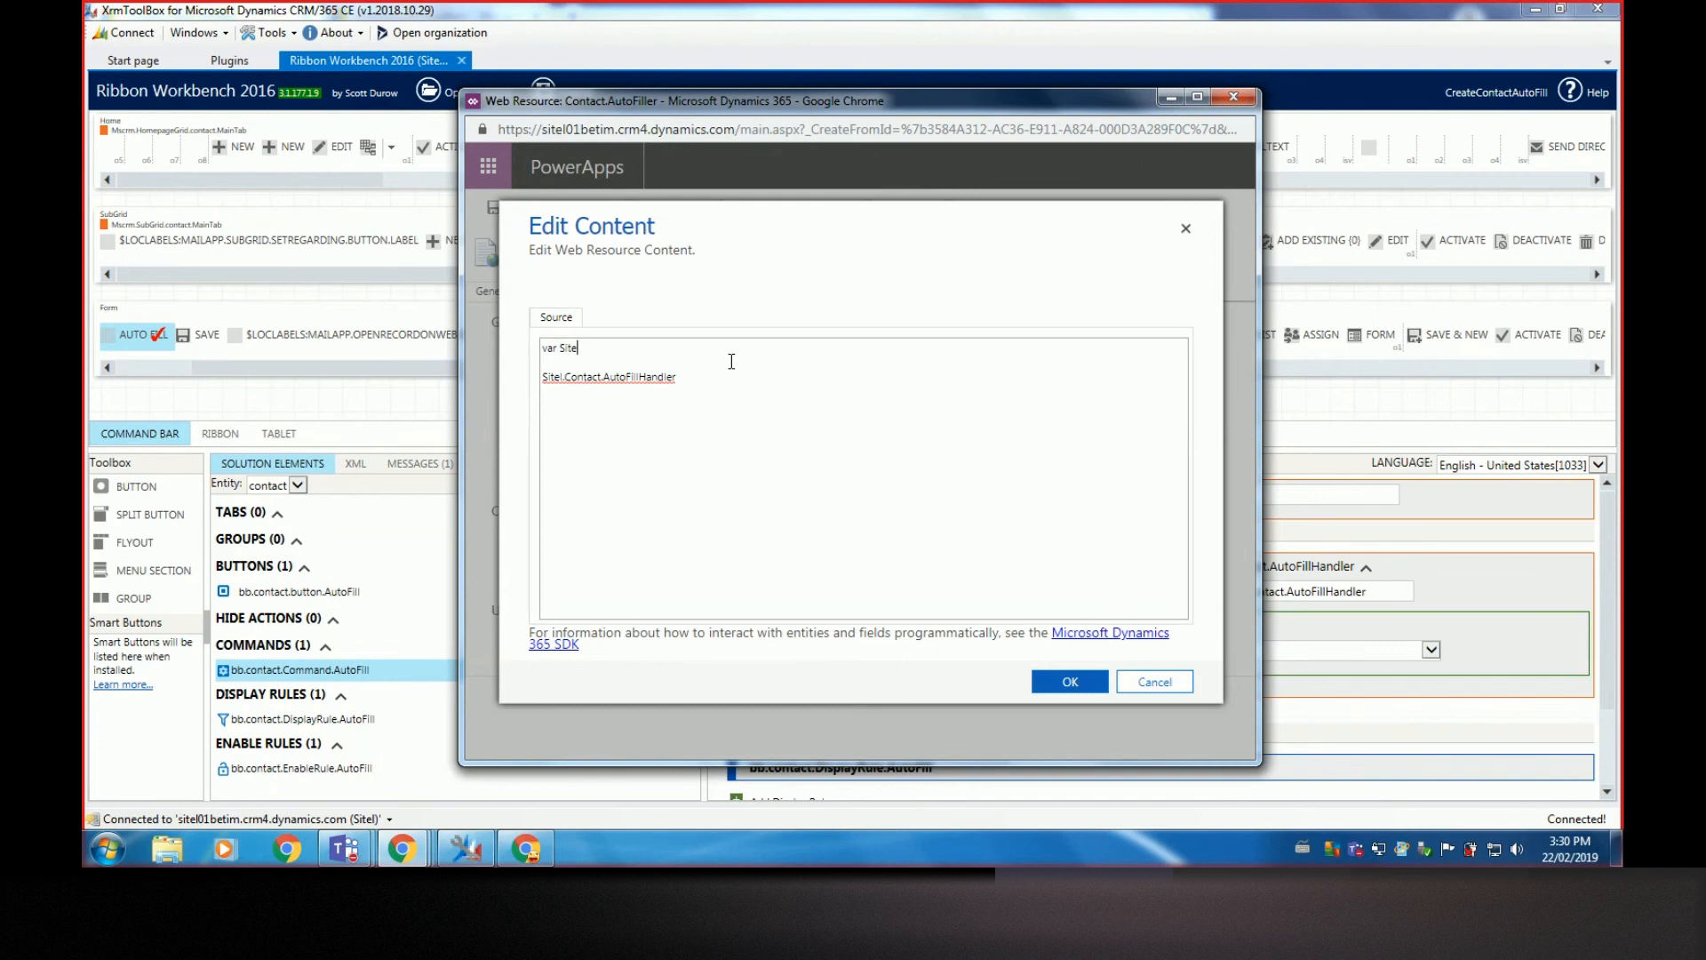
key(End)
text(l)
key(BackSpace)
key(BackSpace)
key(Return)
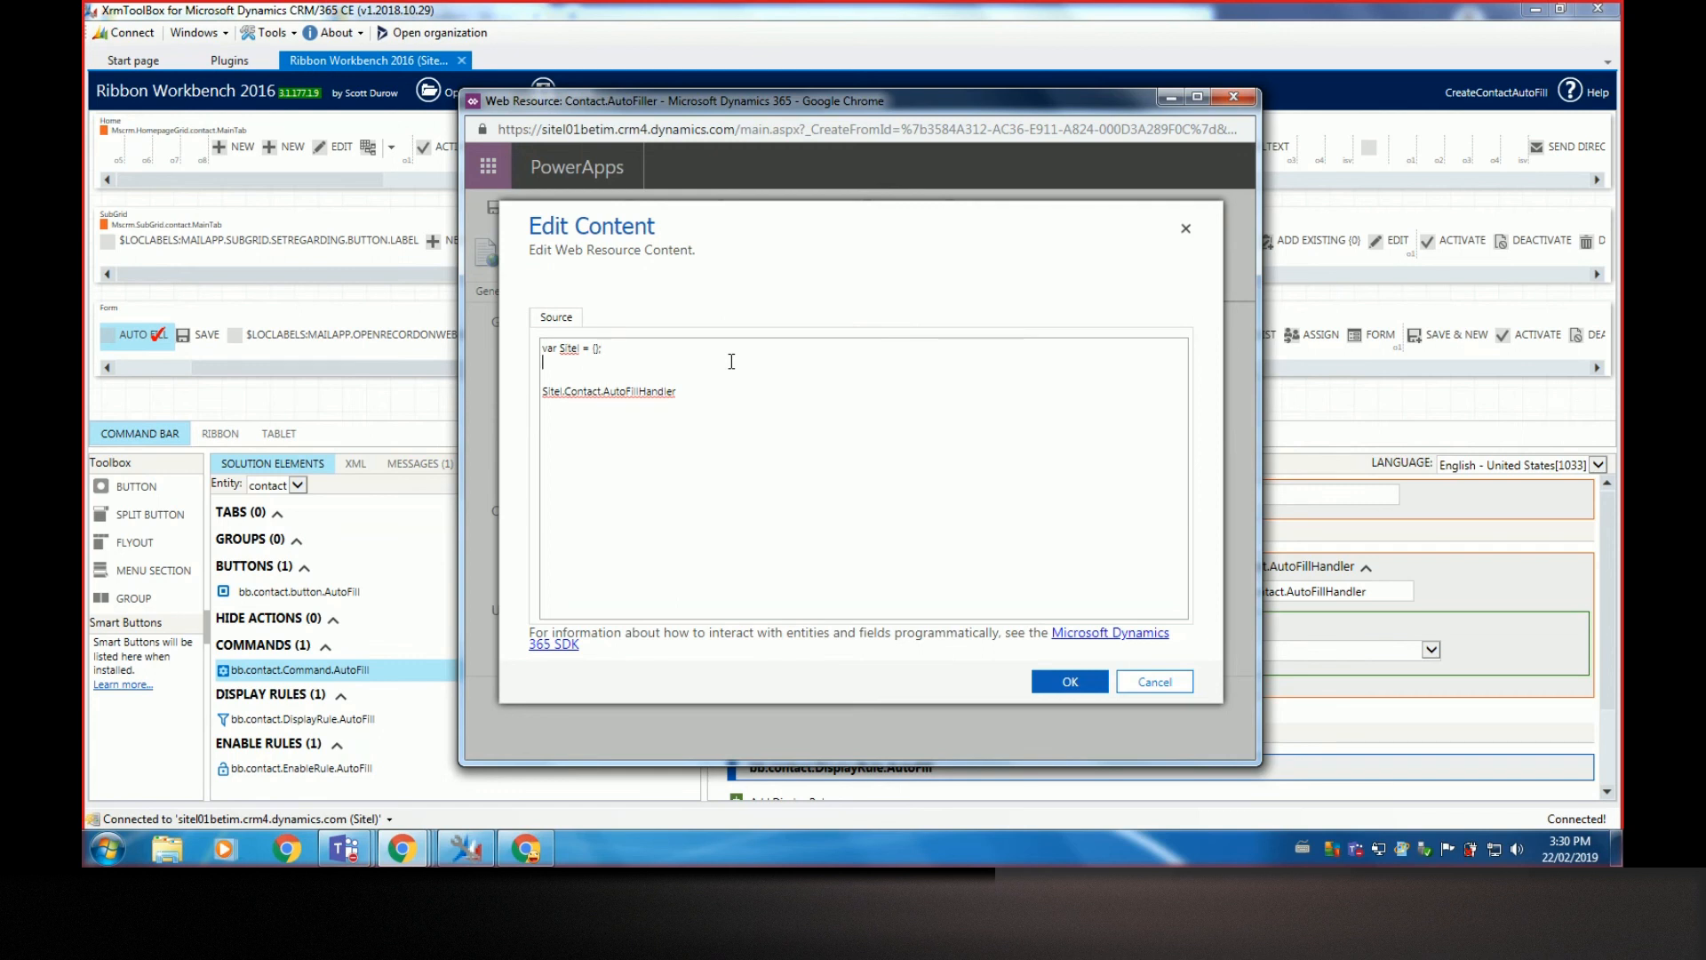
text(Sitel.COntact)
key(BackSpace)
text(ontact = {};)
key(Return)
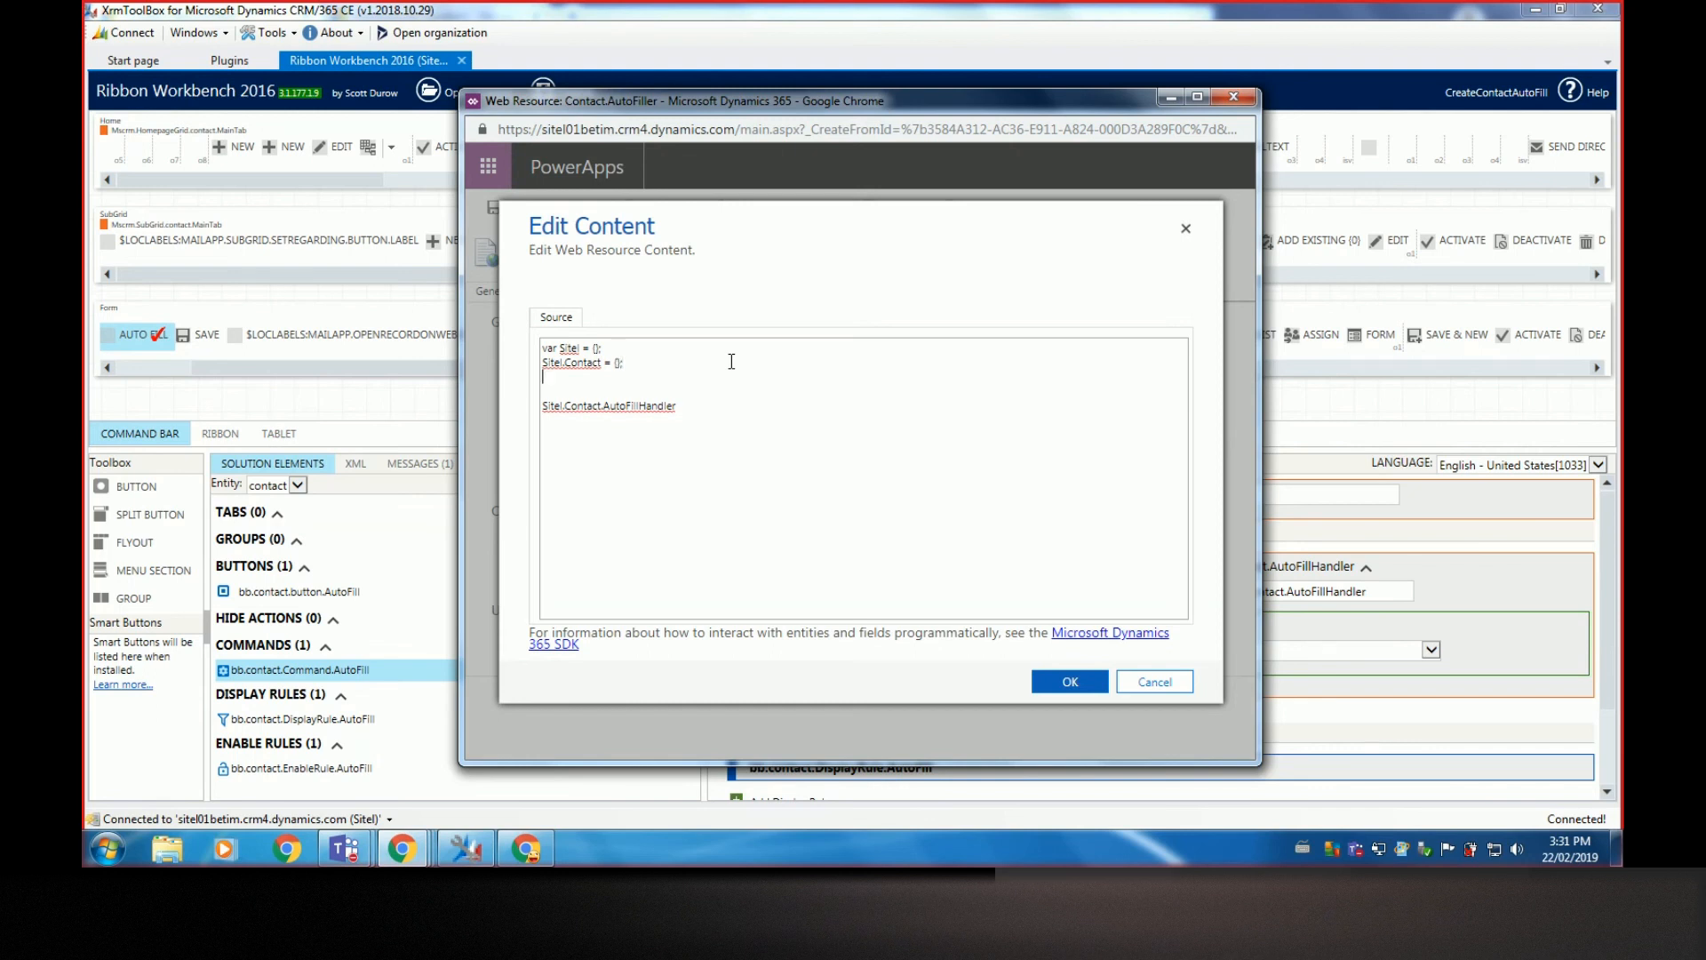
key(BackSpace)
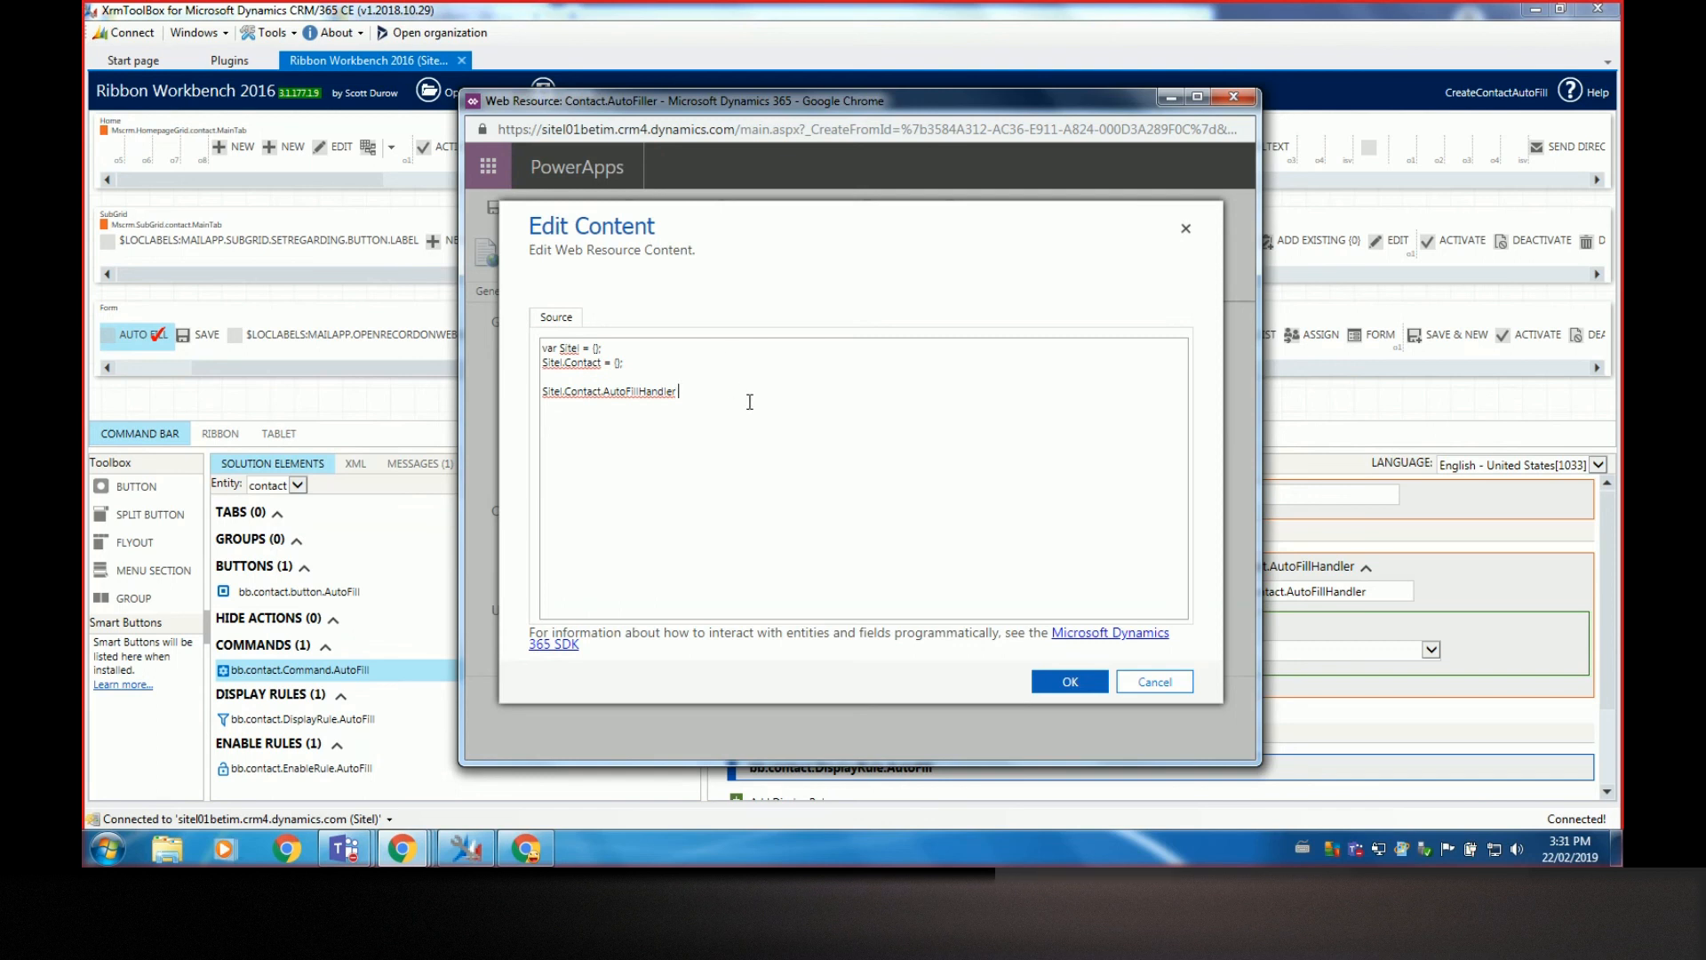
Define the handler as function(context) containing alert("Yes"); and console.log(context);, and save the web resource
text(function)
text((cont)
text(on)
text(xt)
key(End)
text(Y)
text(console.lo)
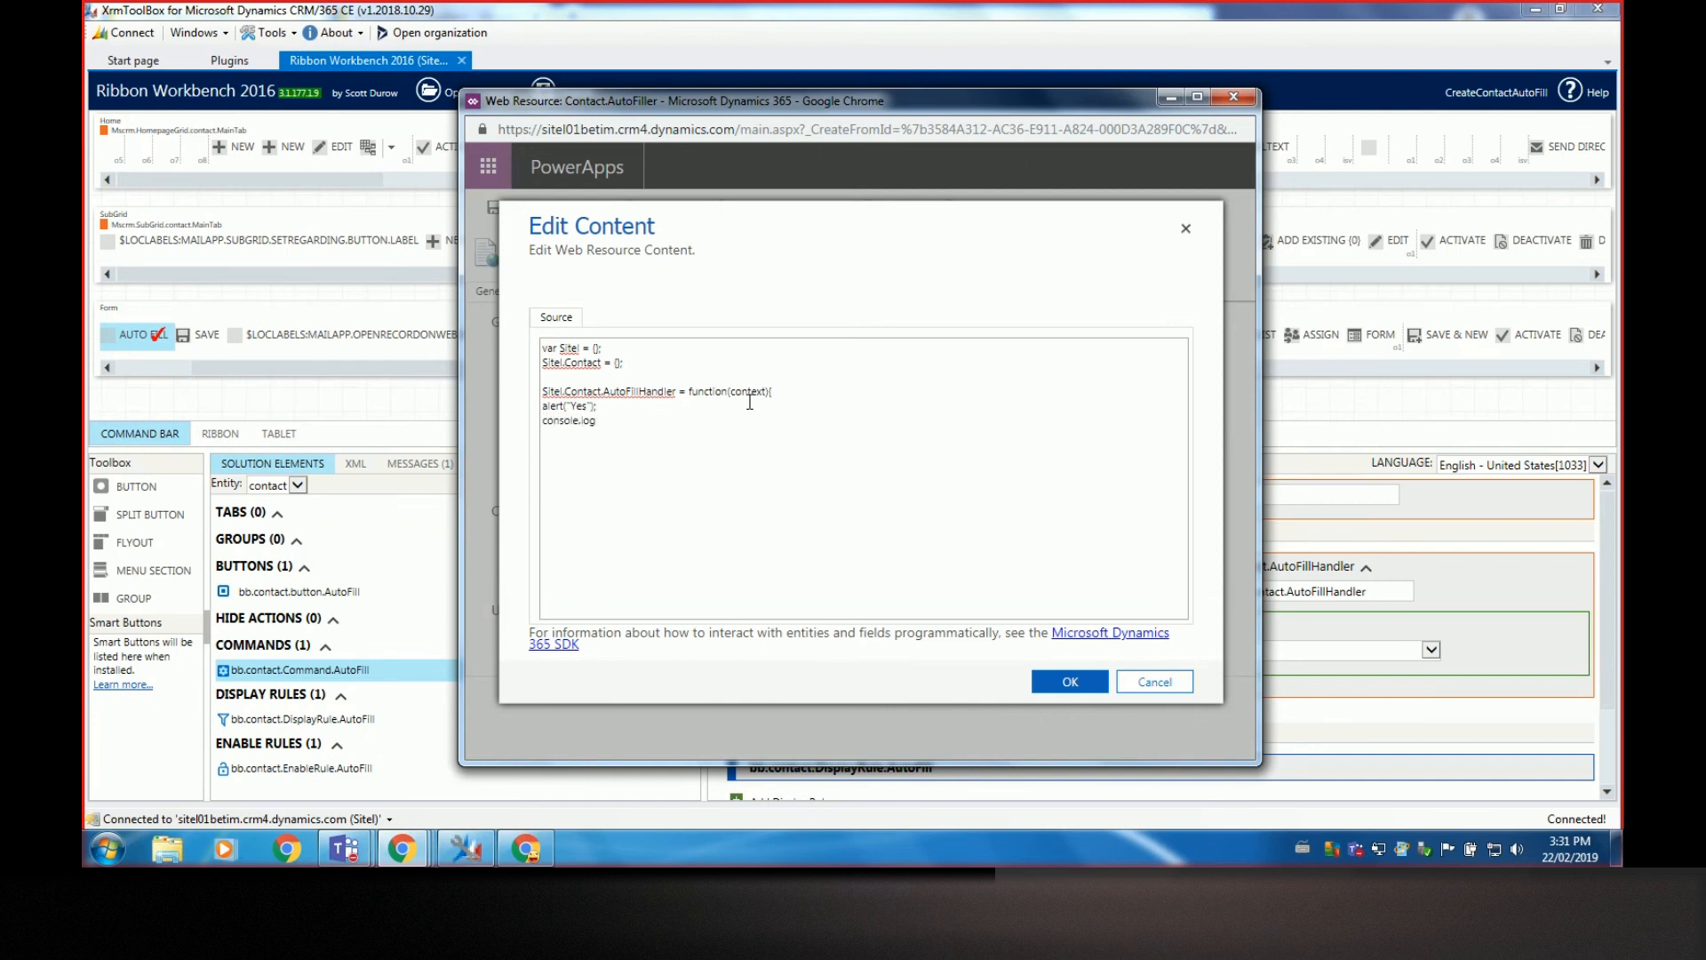
text(g(context);)
click(1069, 682)
click(518, 210)
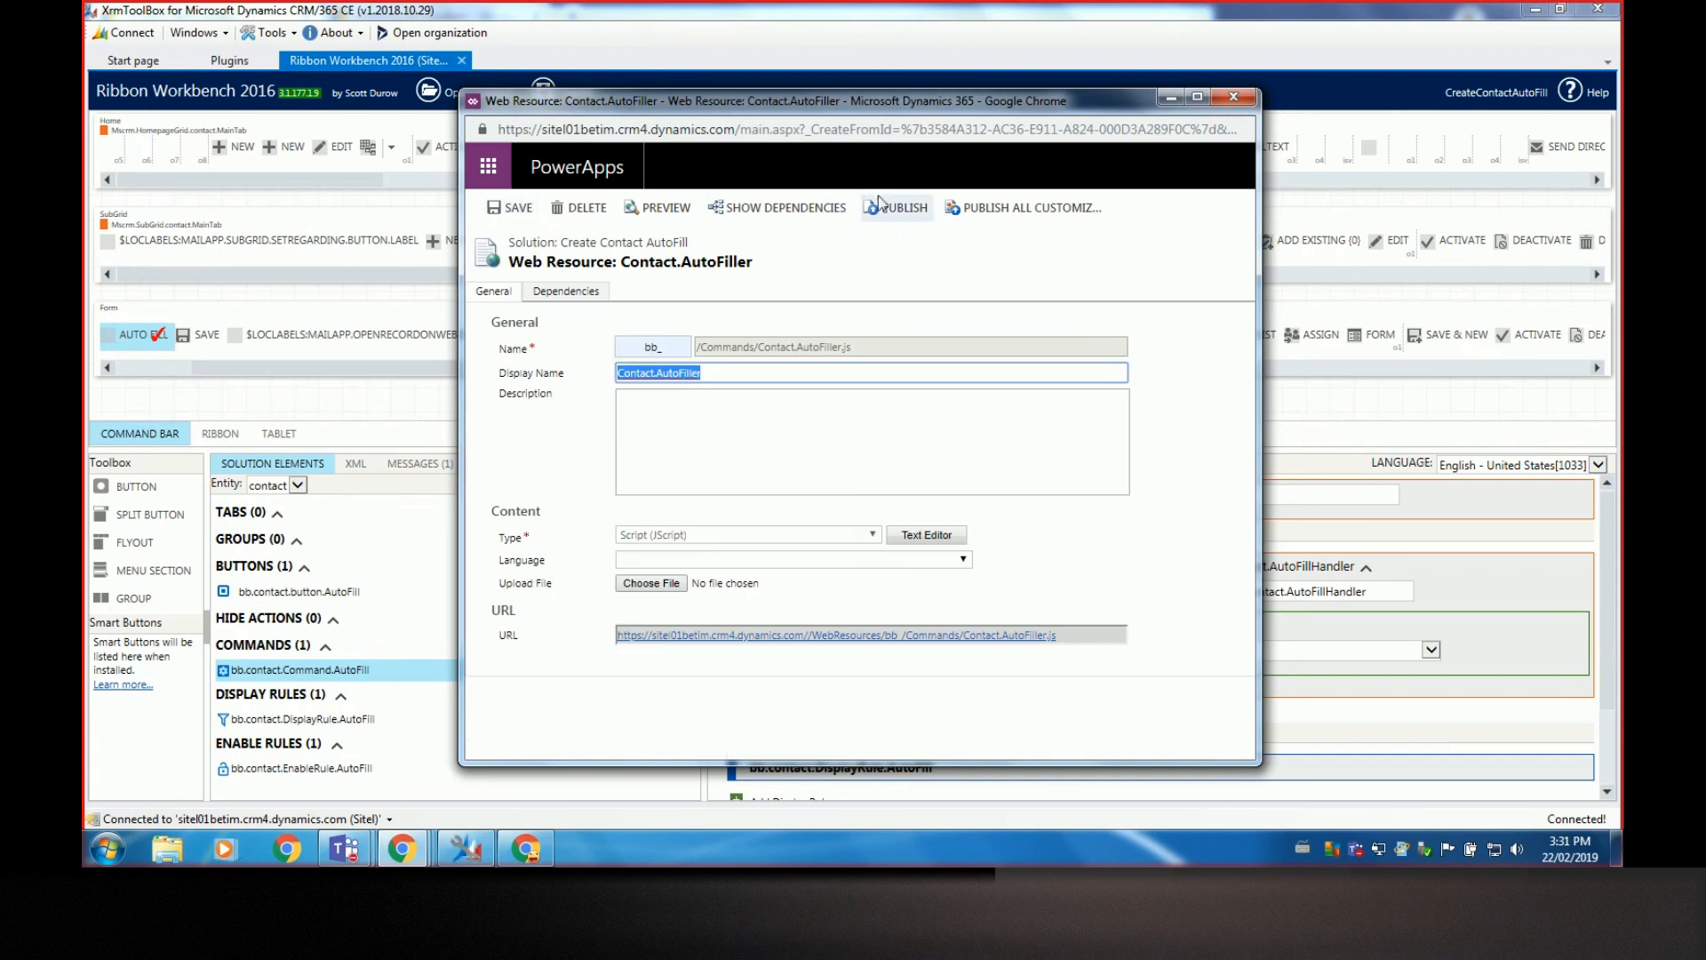
Publish the Contact.AutoFiller web resource, and trigger the CUSTOM command on the New Contact form
click(898, 207)
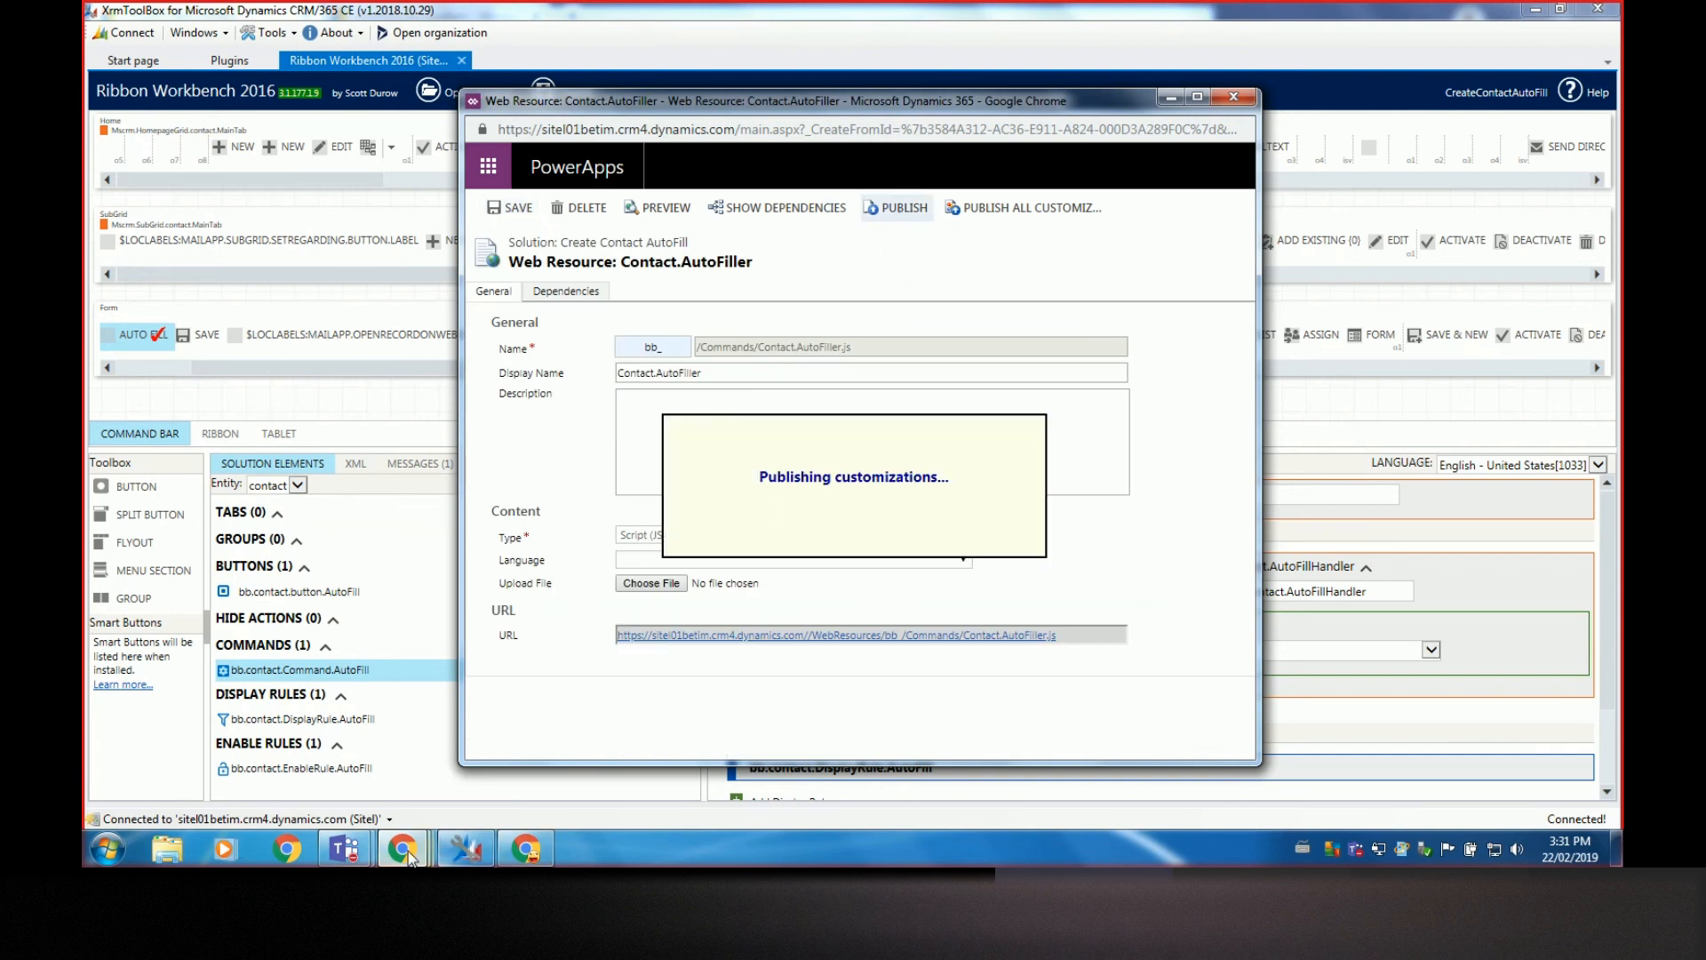
mouse_move(401, 848)
click(205, 723)
click(135, 136)
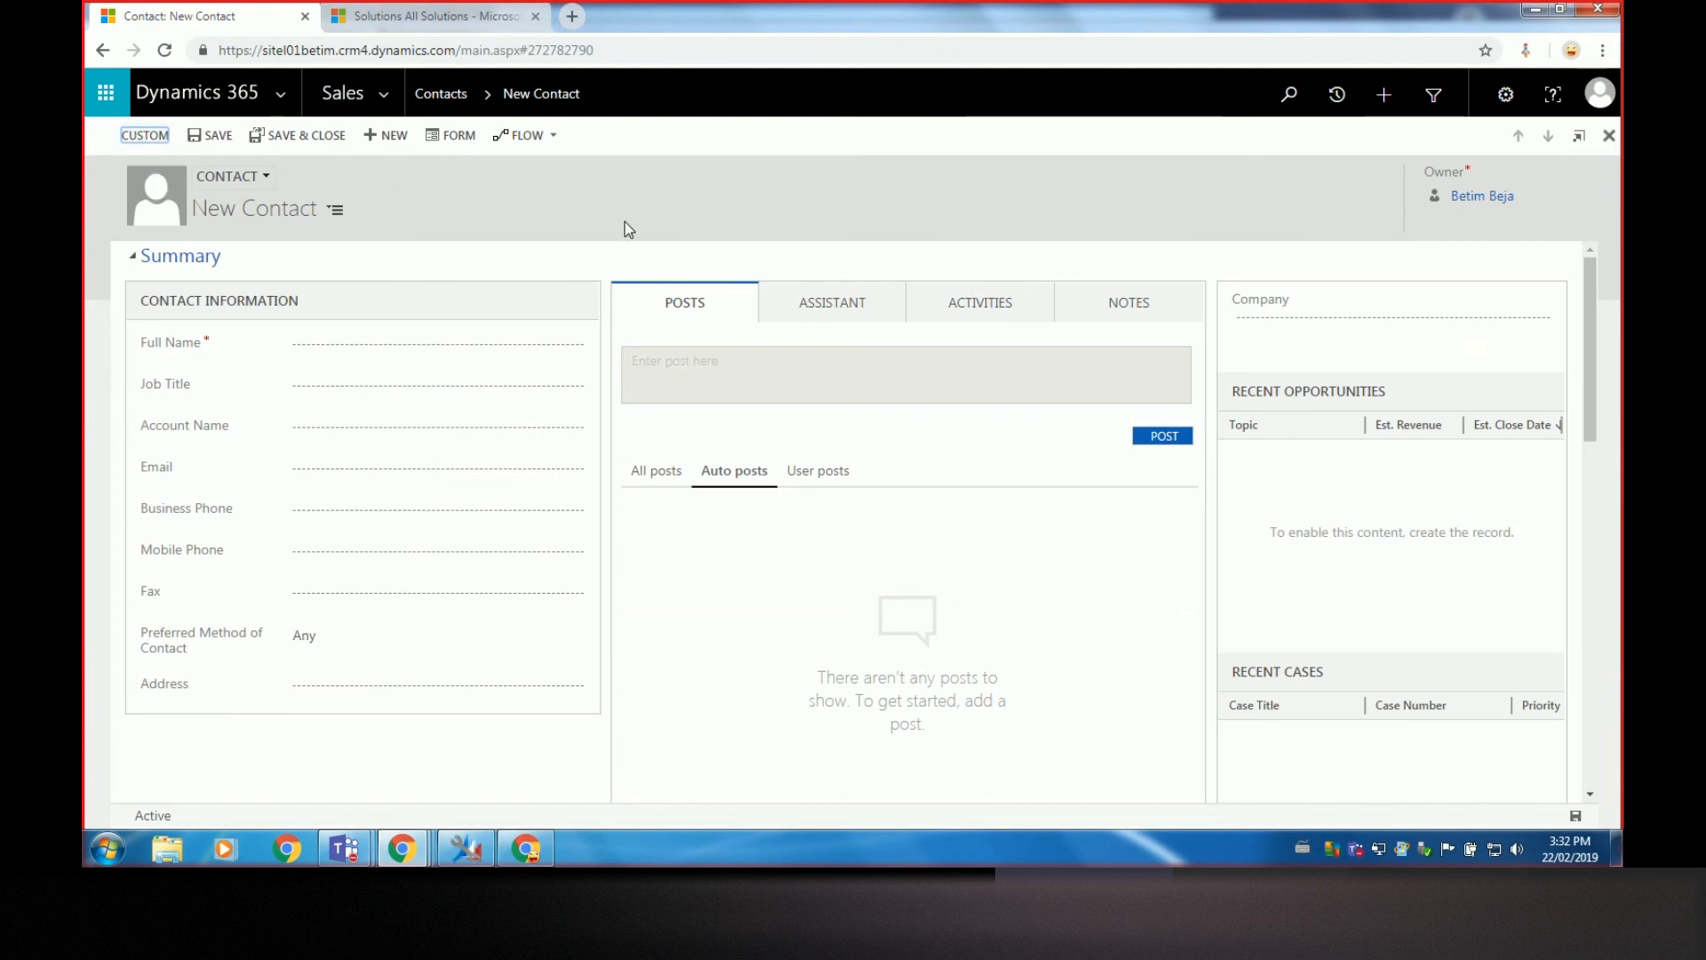
Reload the New Contact form in the browser and bring up its DevTools console
click(456, 856)
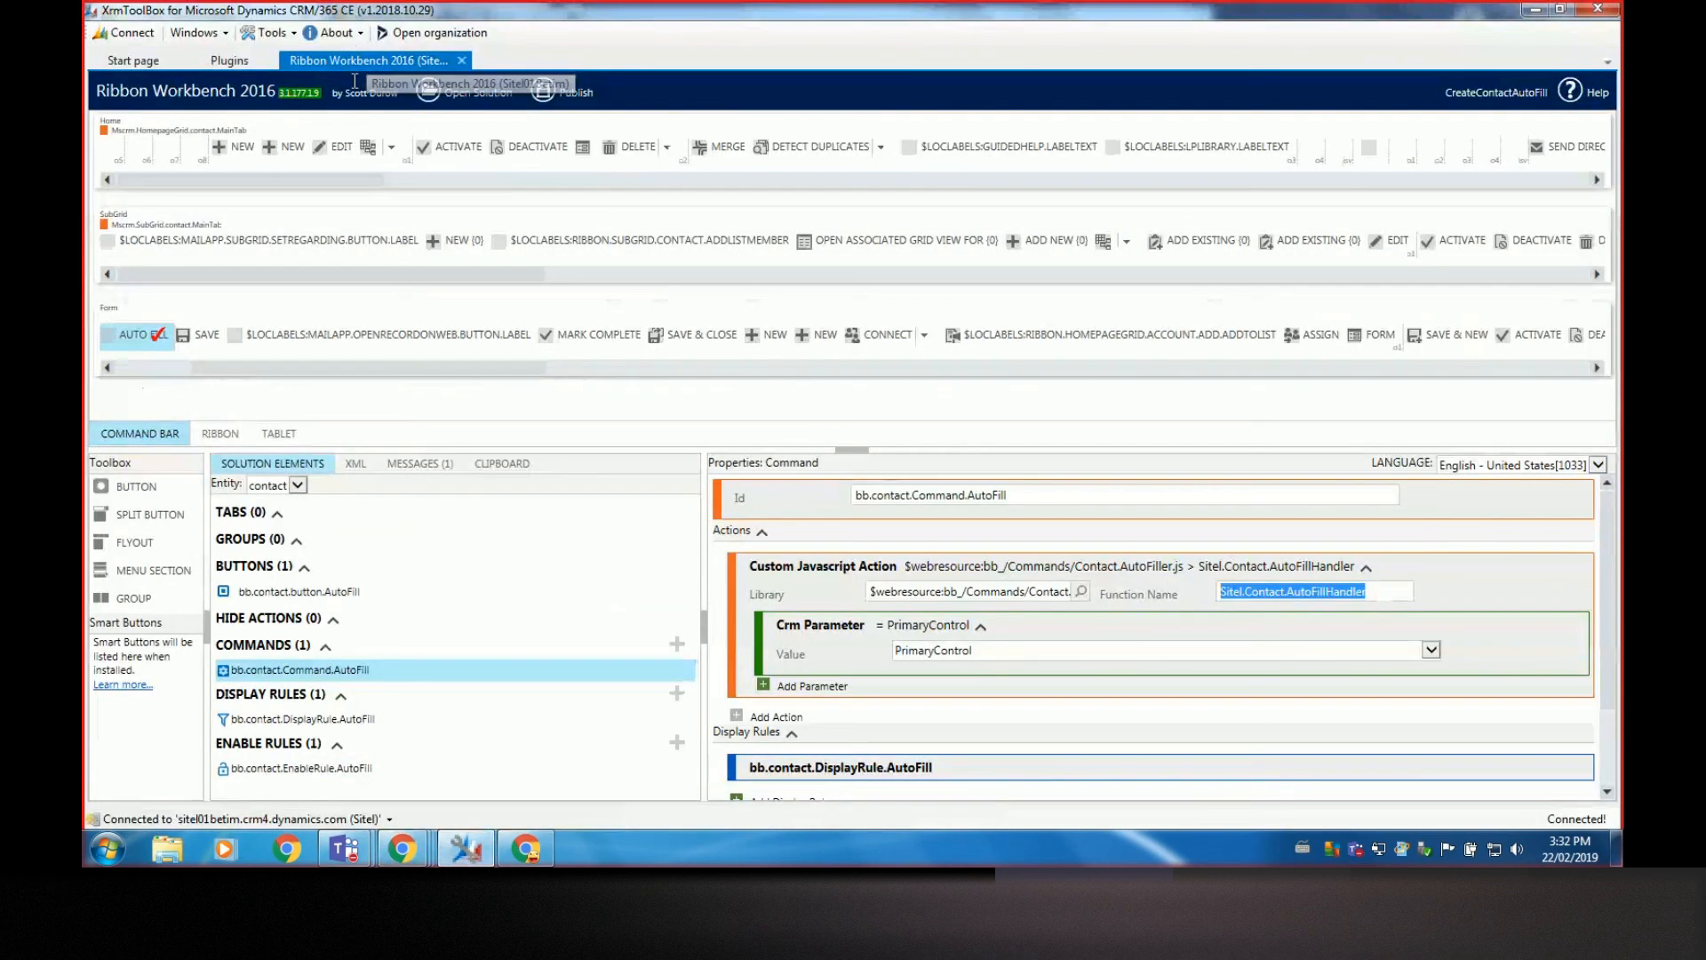
click(469, 855)
right_click(165, 52)
click(209, 122)
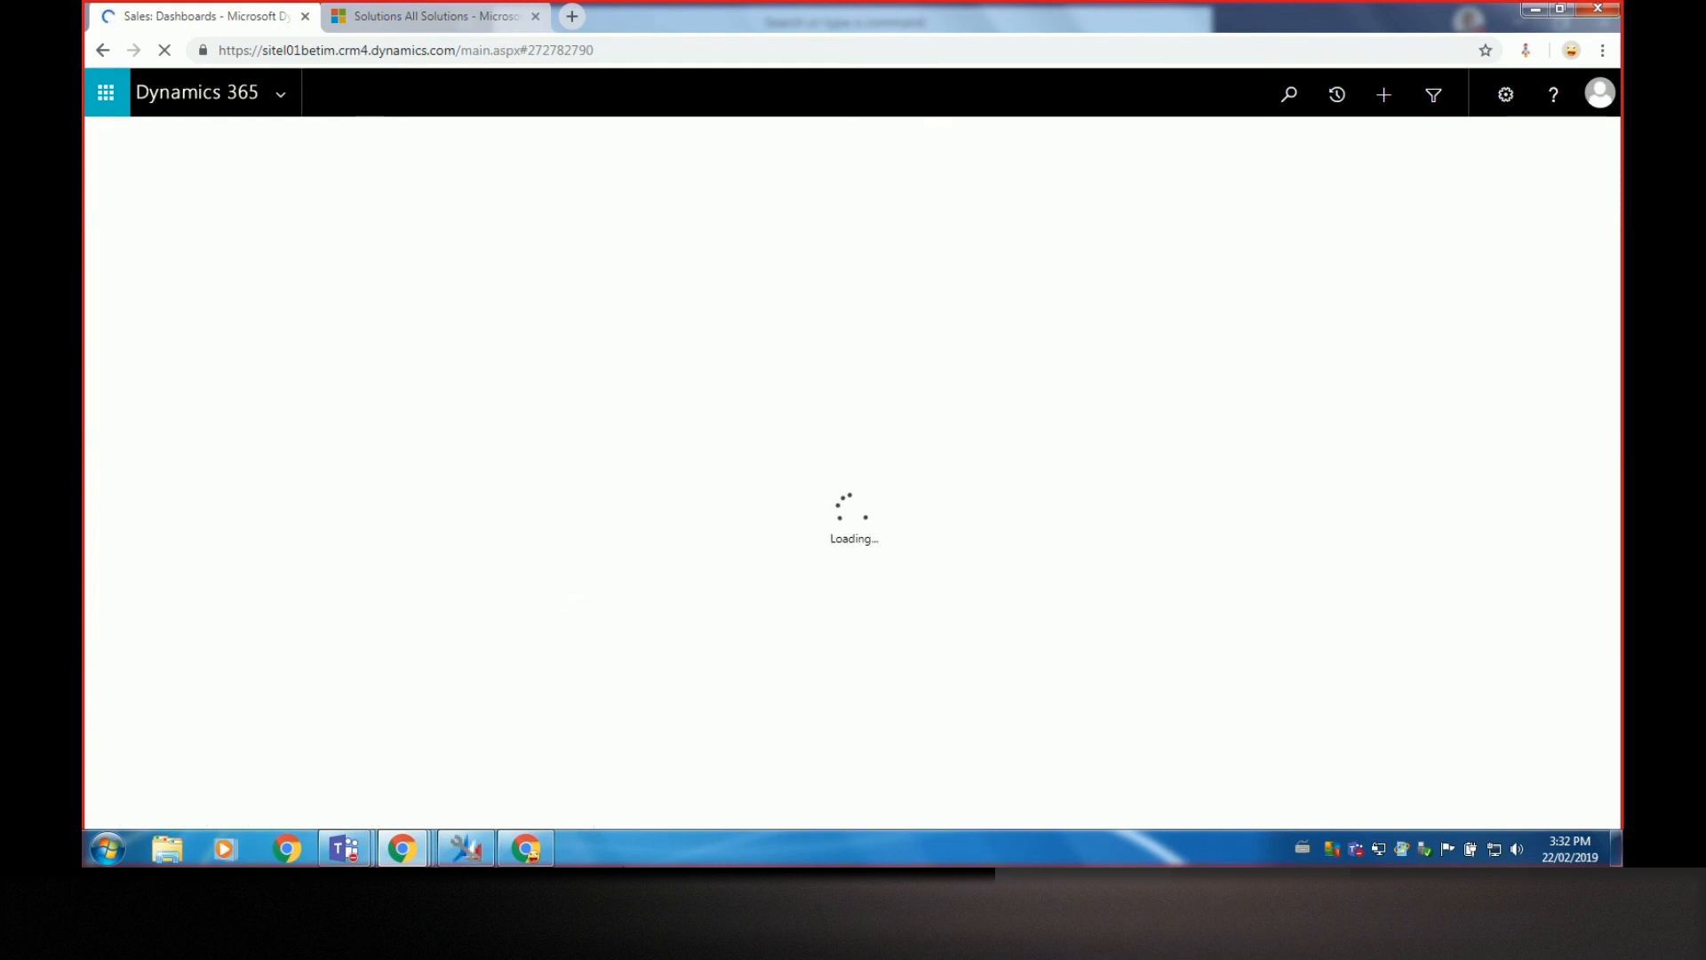
click(532, 855)
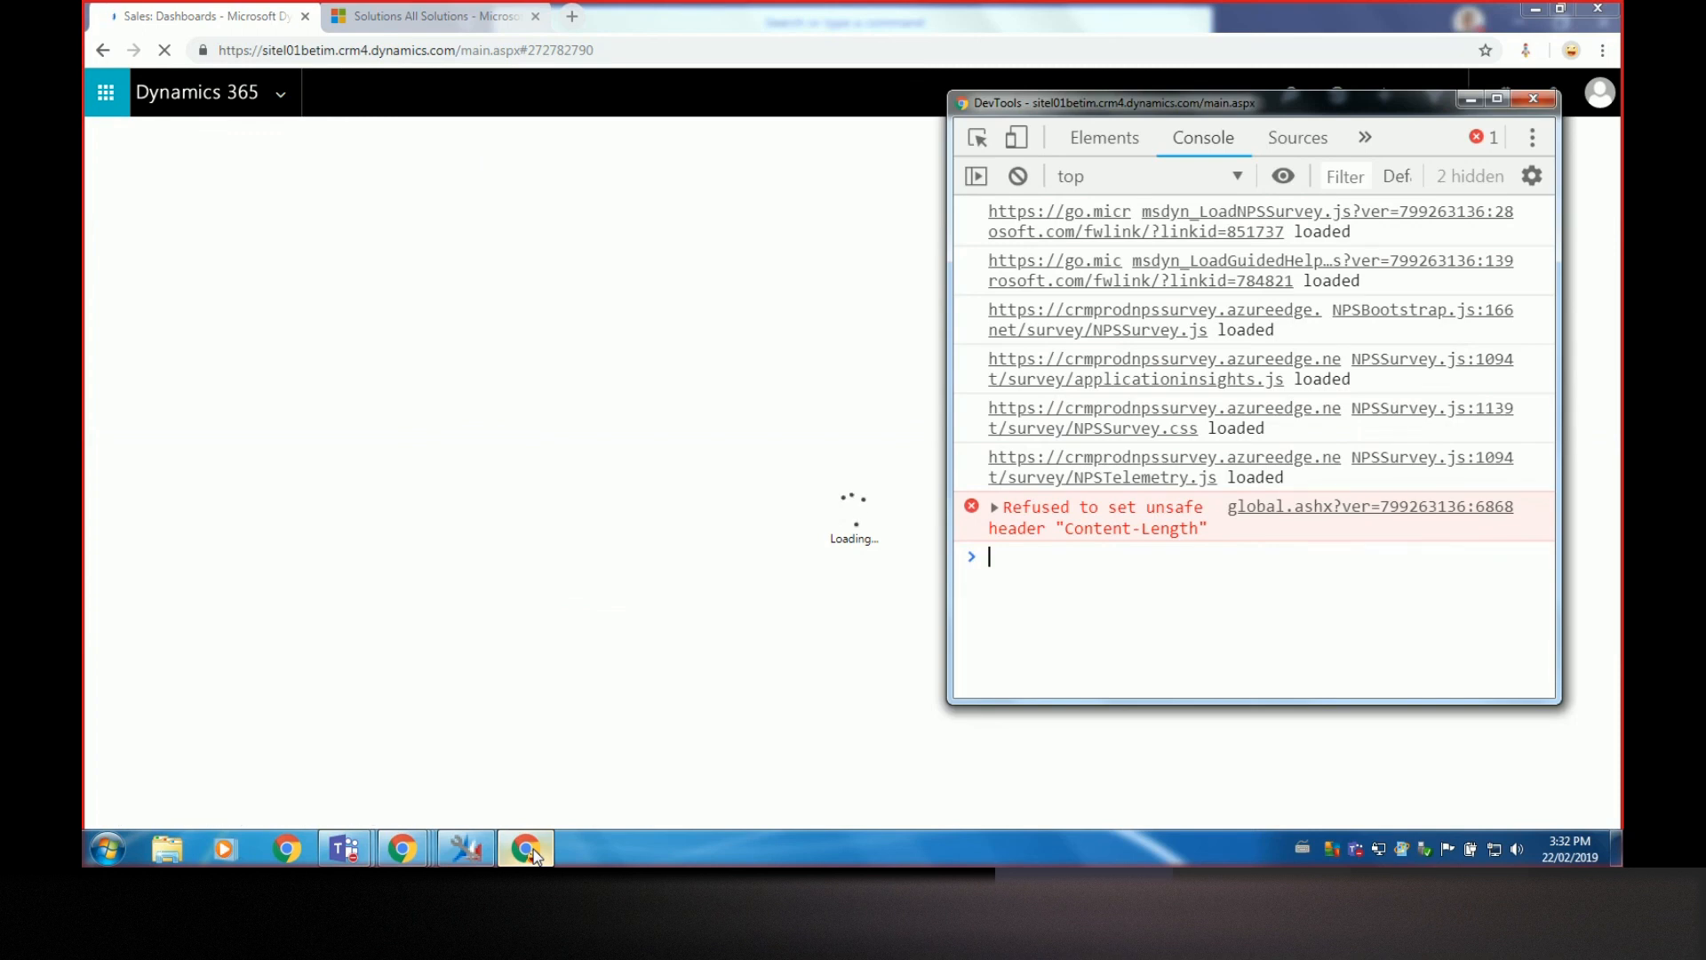
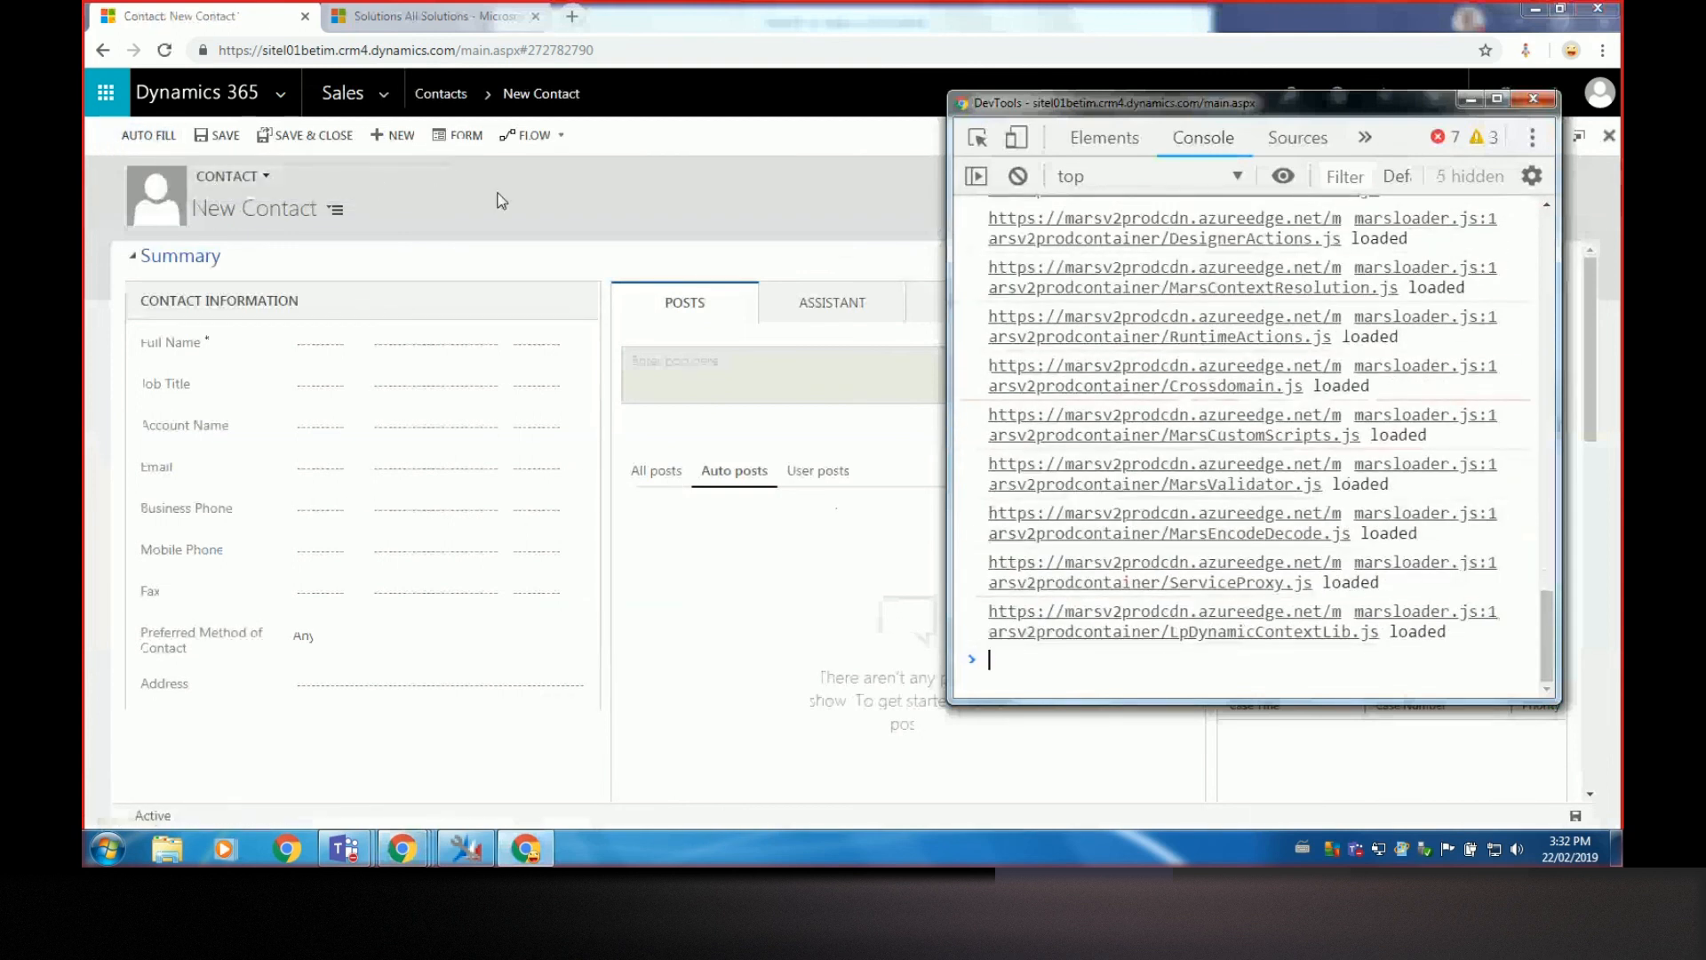
Run the AUTO FILL command on the New Contact form and dismiss its alert
click(1471, 101)
click(160, 135)
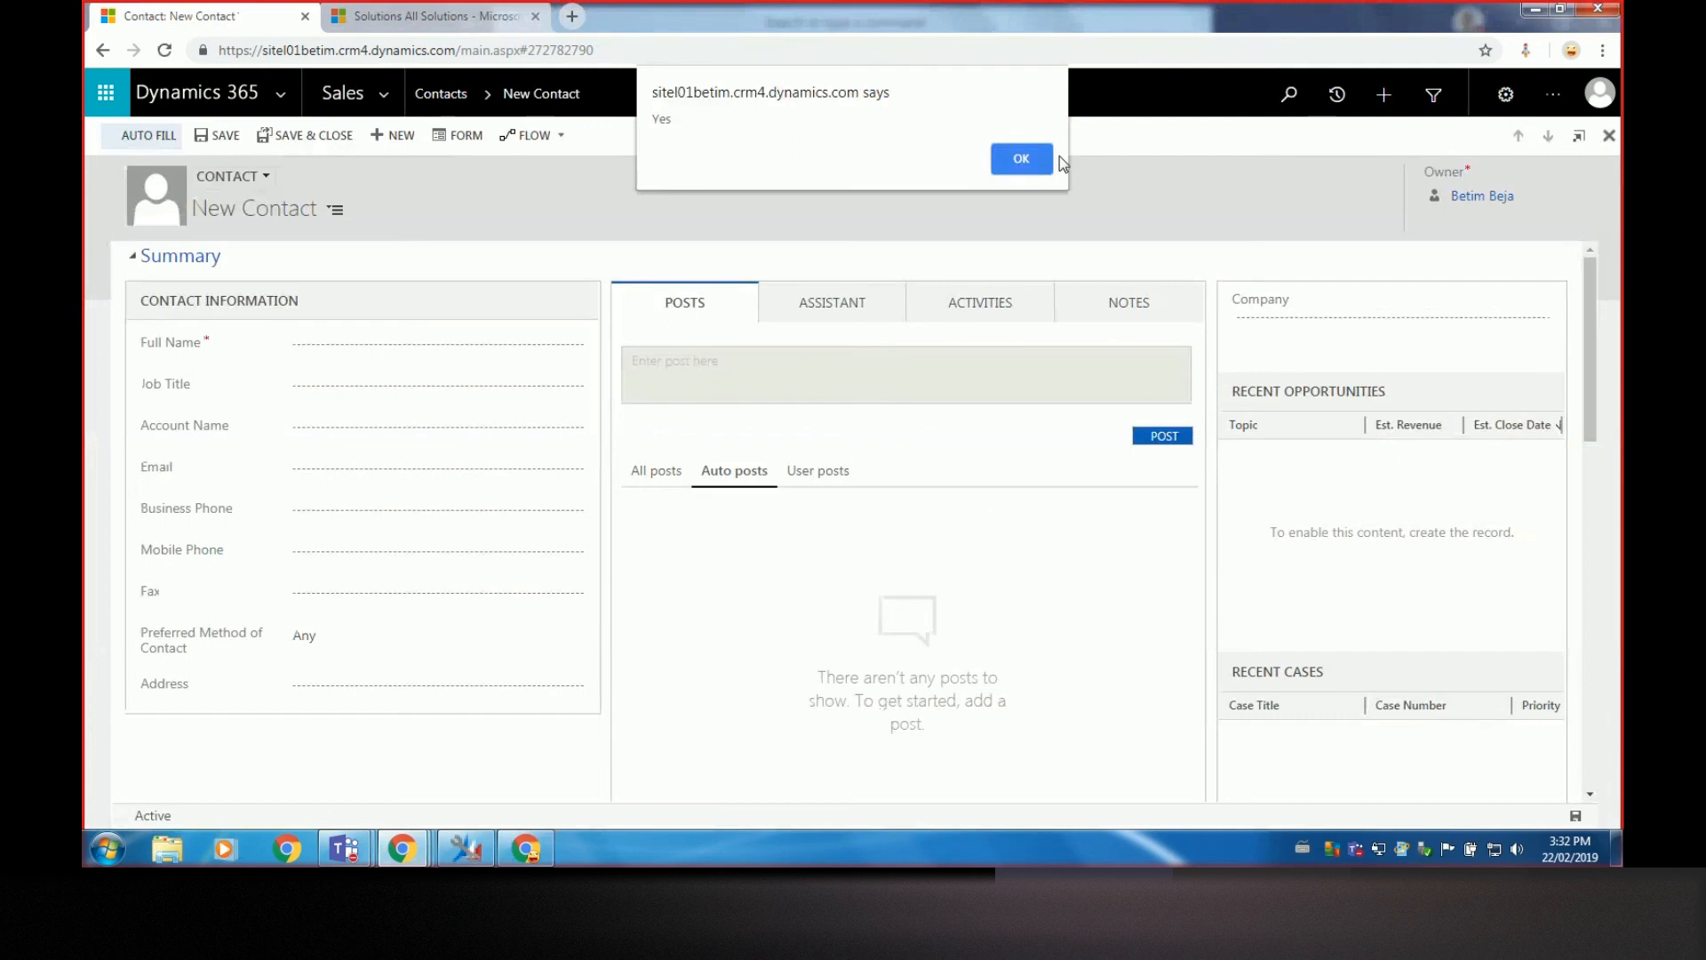
click(1035, 170)
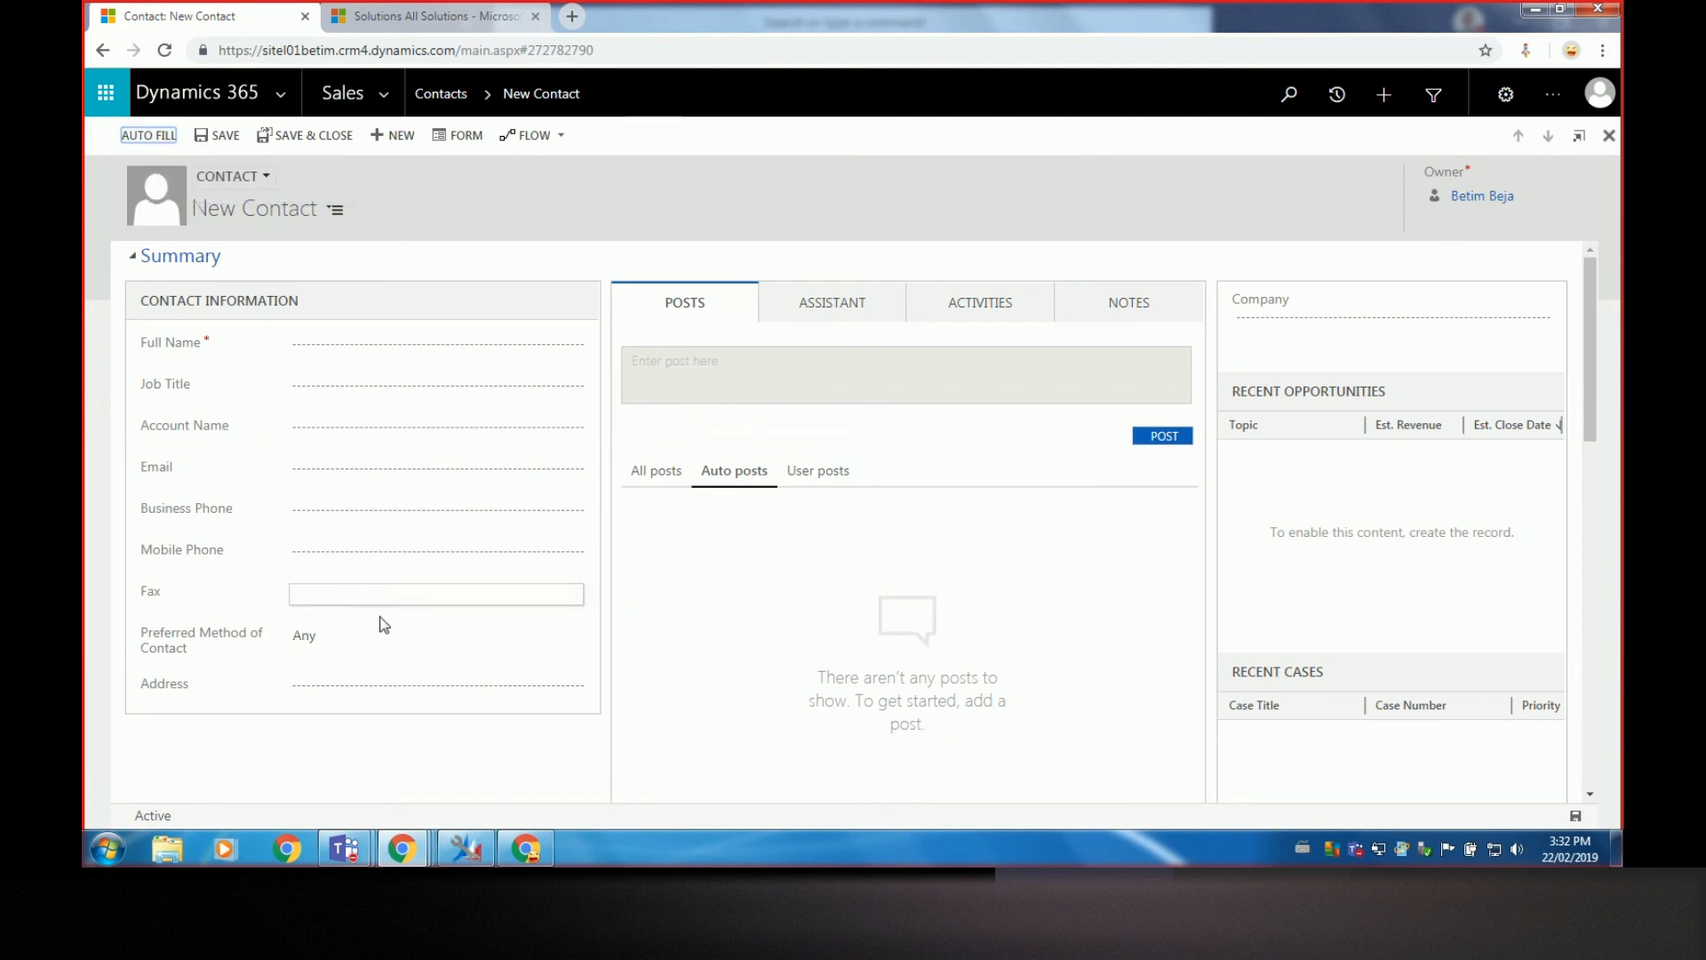
Expand the logged Mscrm.FormControlLite object in the DevTools console and maximize the DevTools window
click(525, 849)
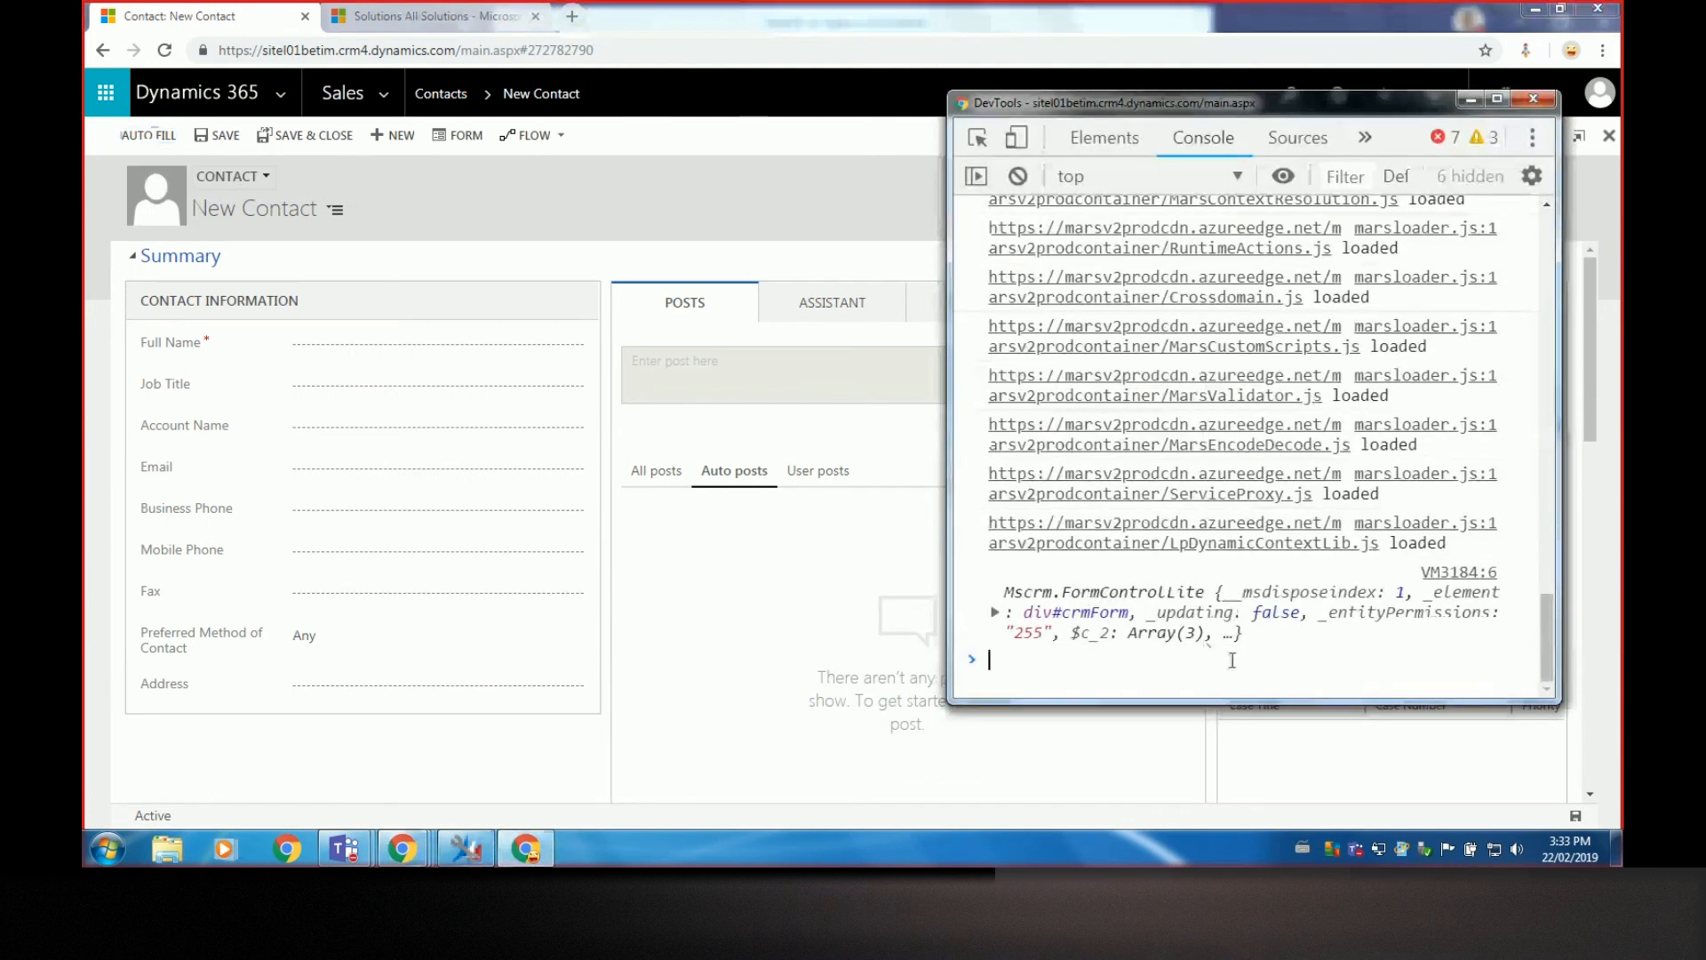
click(994, 612)
double_click(1316, 105)
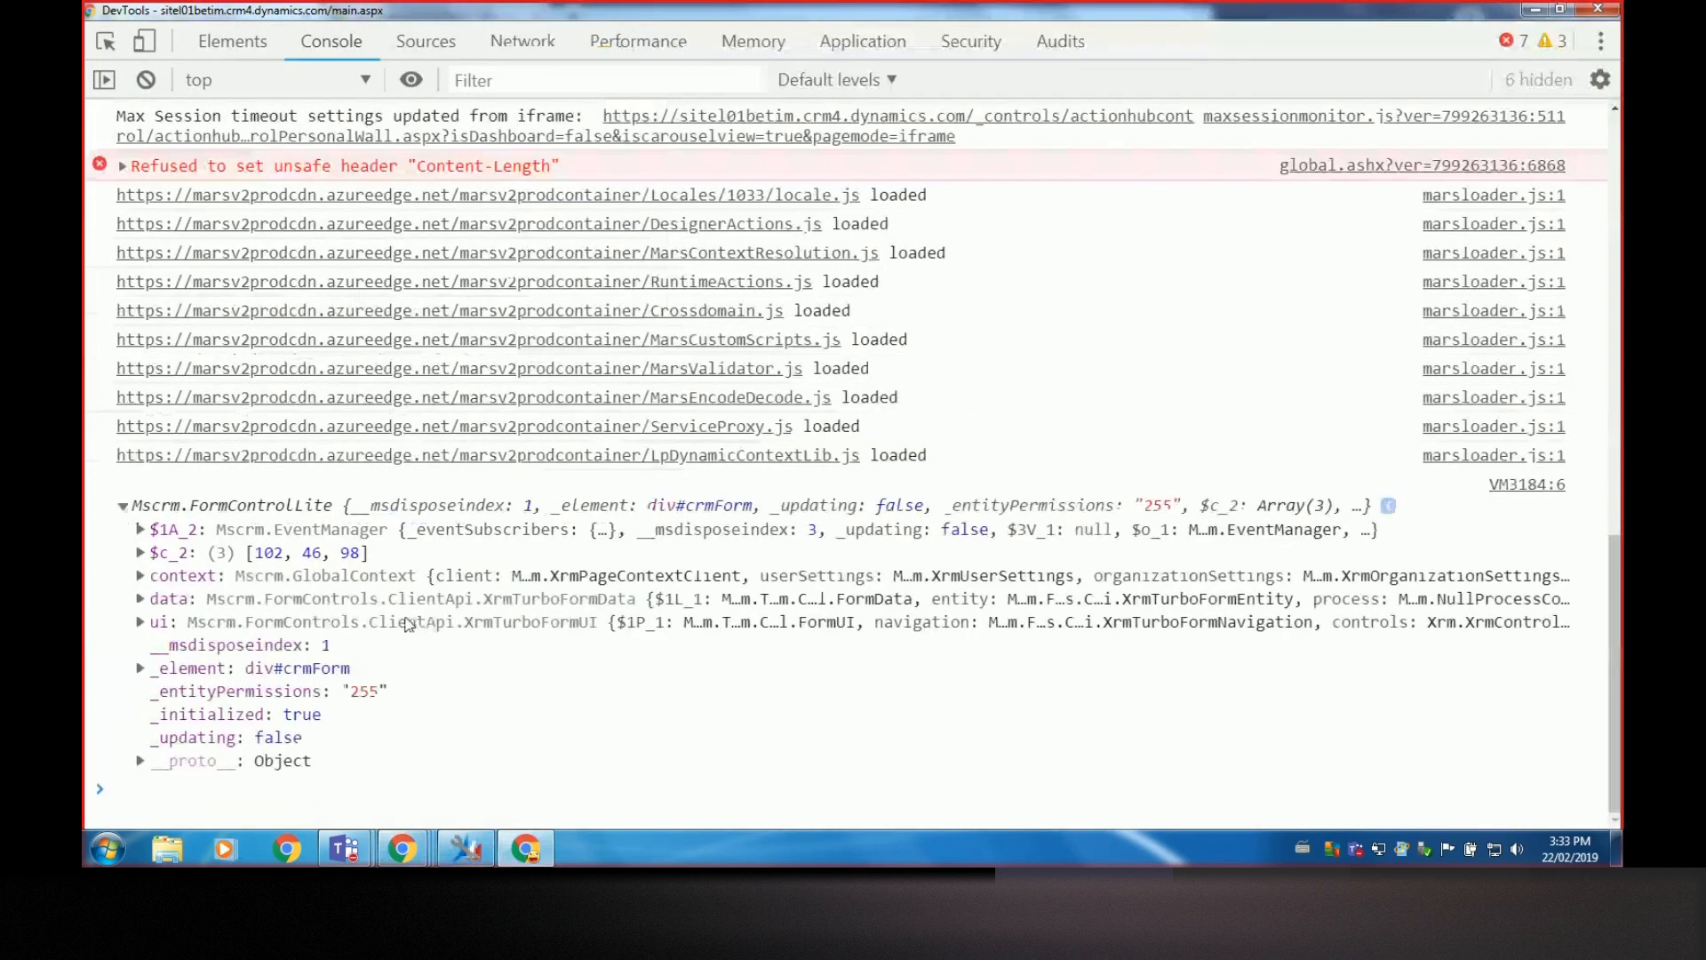
Try to store the logged Mscrm.FormControlLite object as a global variable in the top context
right_click(220, 498)
click(250, 509)
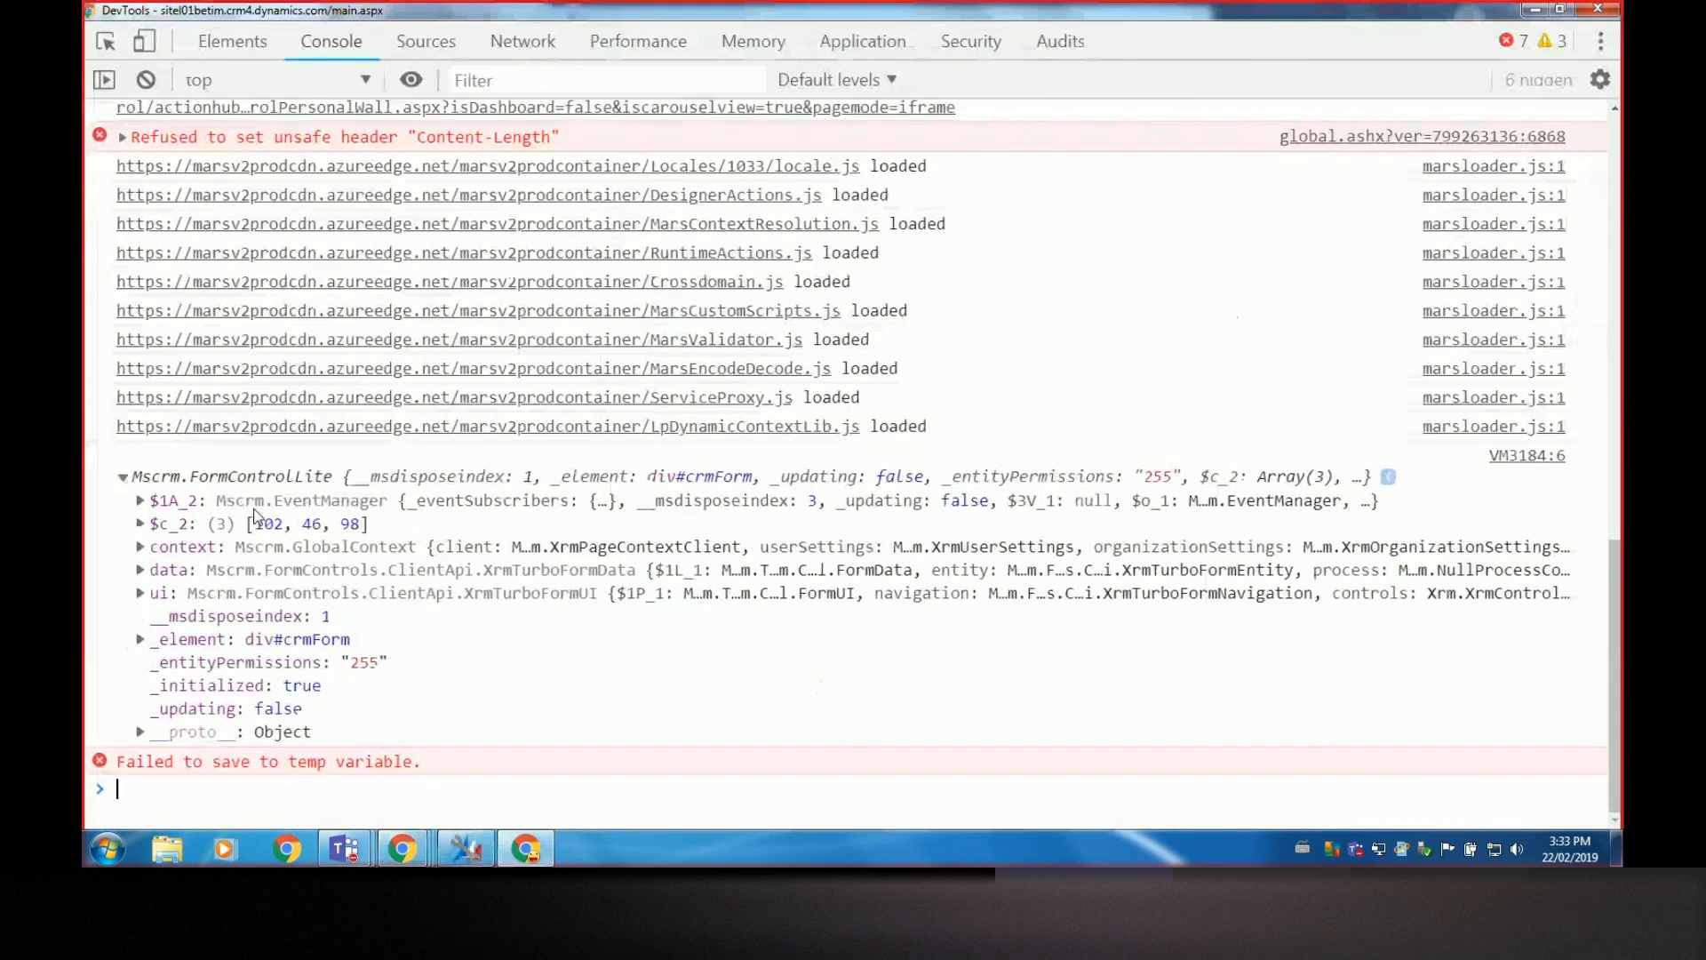
right_click(263, 483)
click(298, 491)
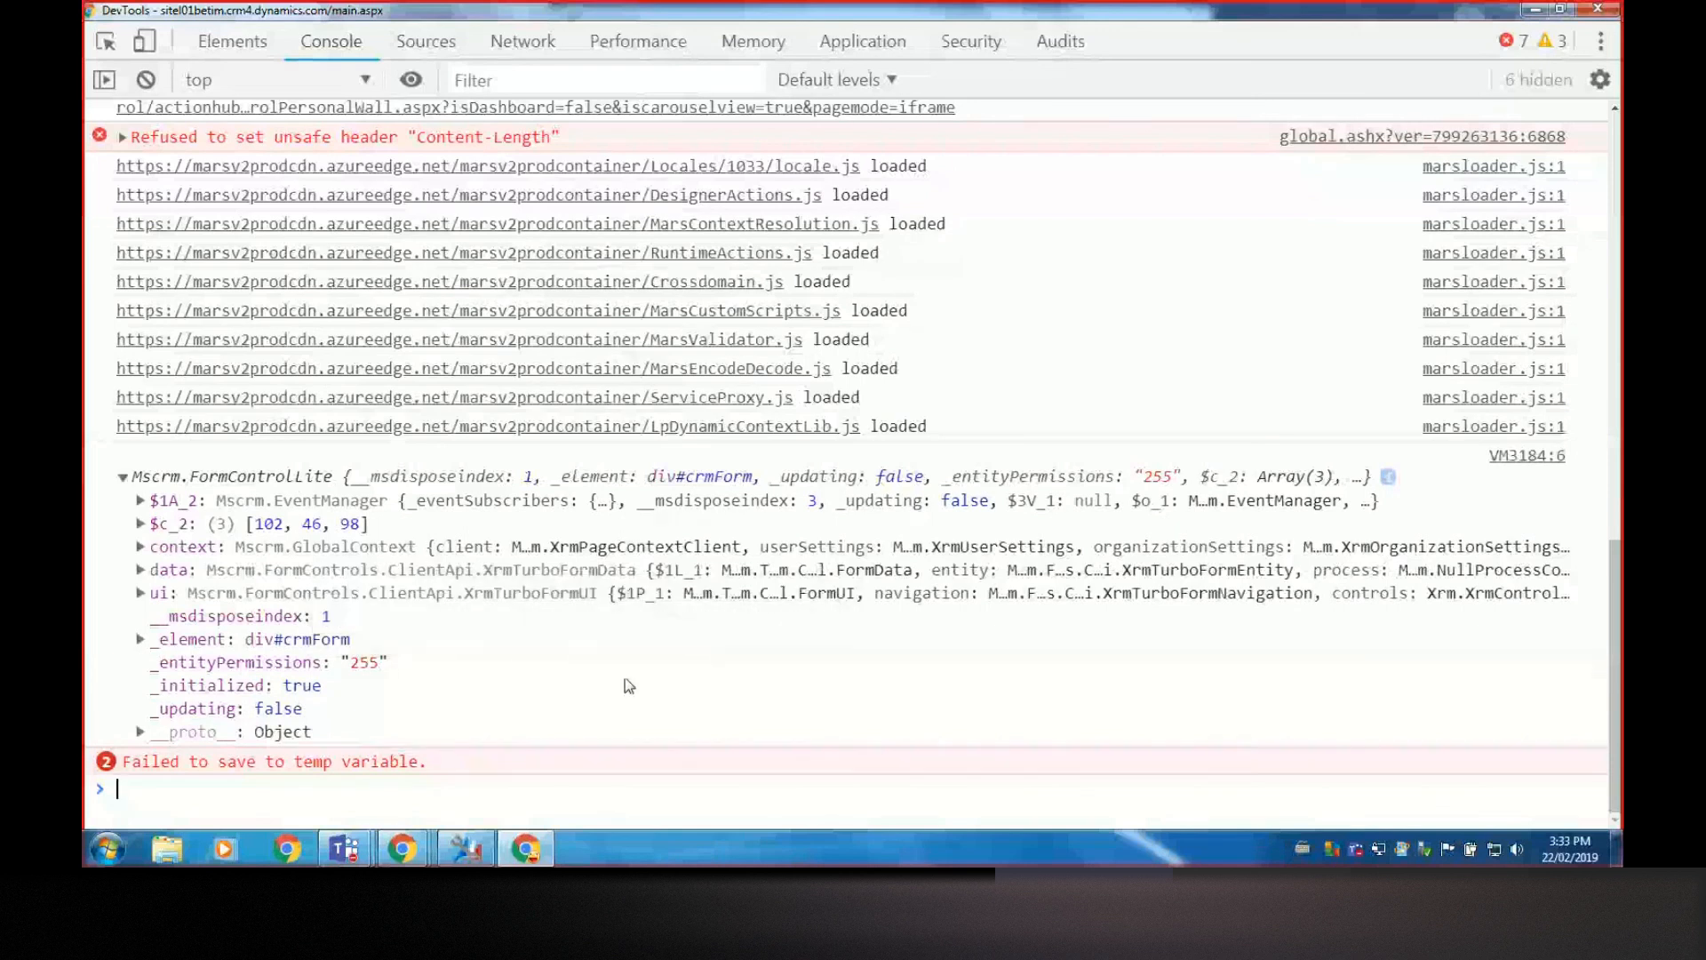
Set the console context to customScriptsFrame (ClientApiWrapper.aspx) and store the logged Mscrm.FormControlLite object as a global variable
click(278, 80)
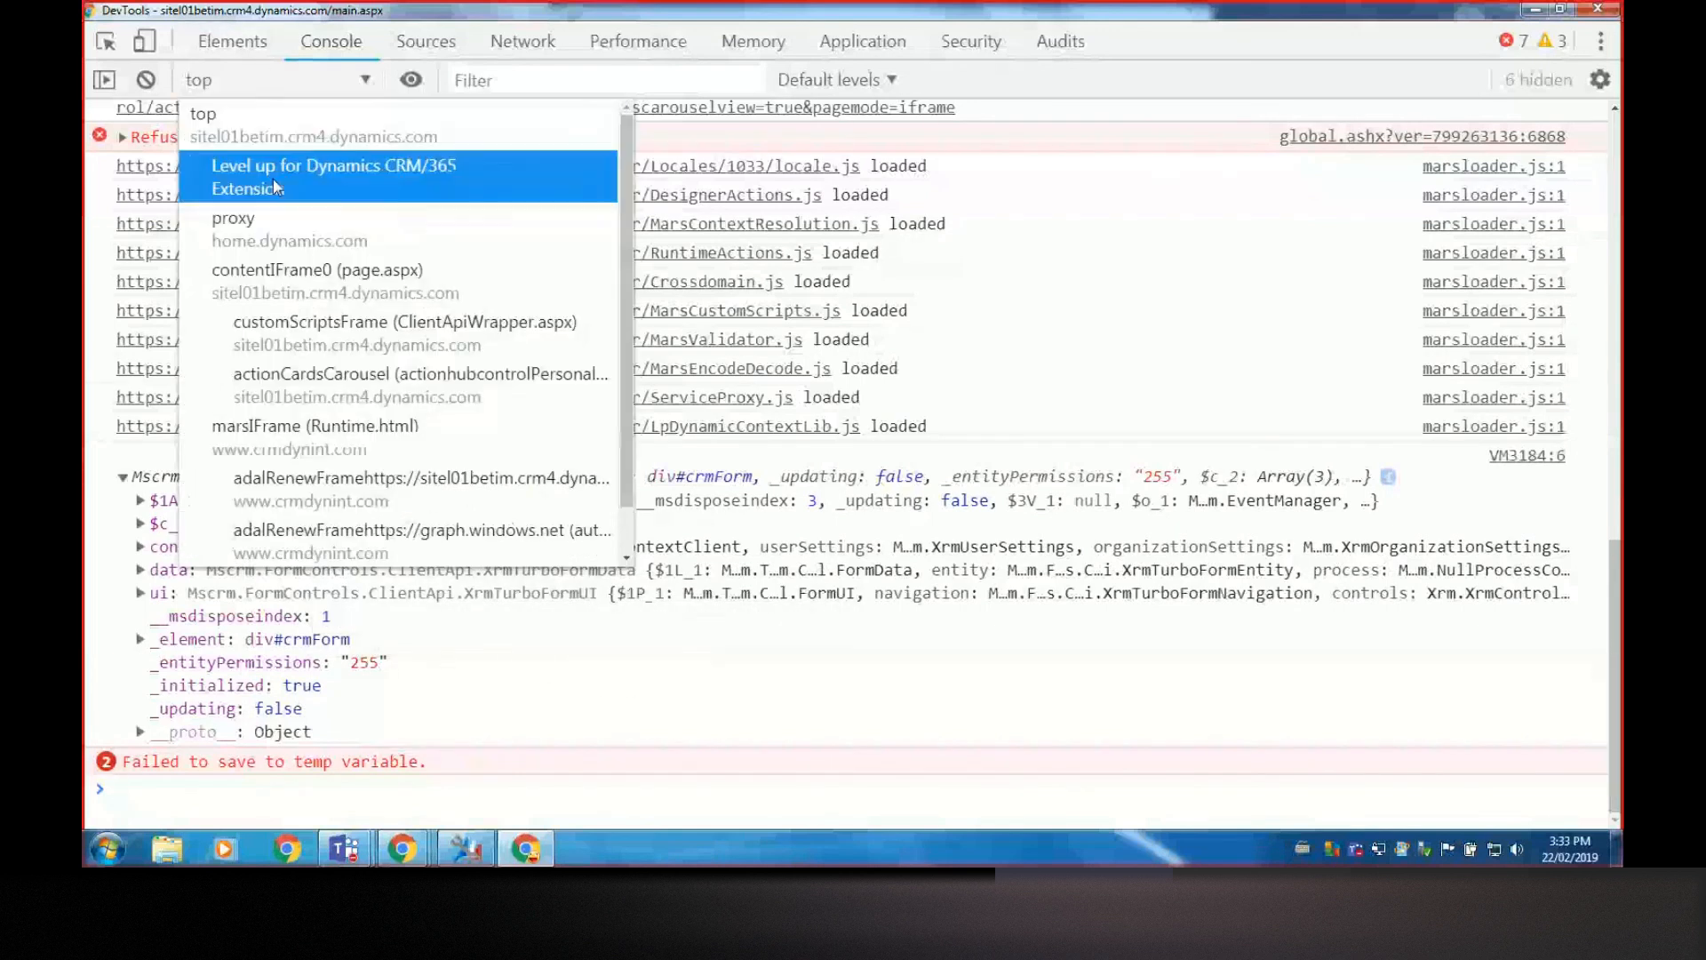
click(407, 334)
right_click(250, 487)
click(329, 495)
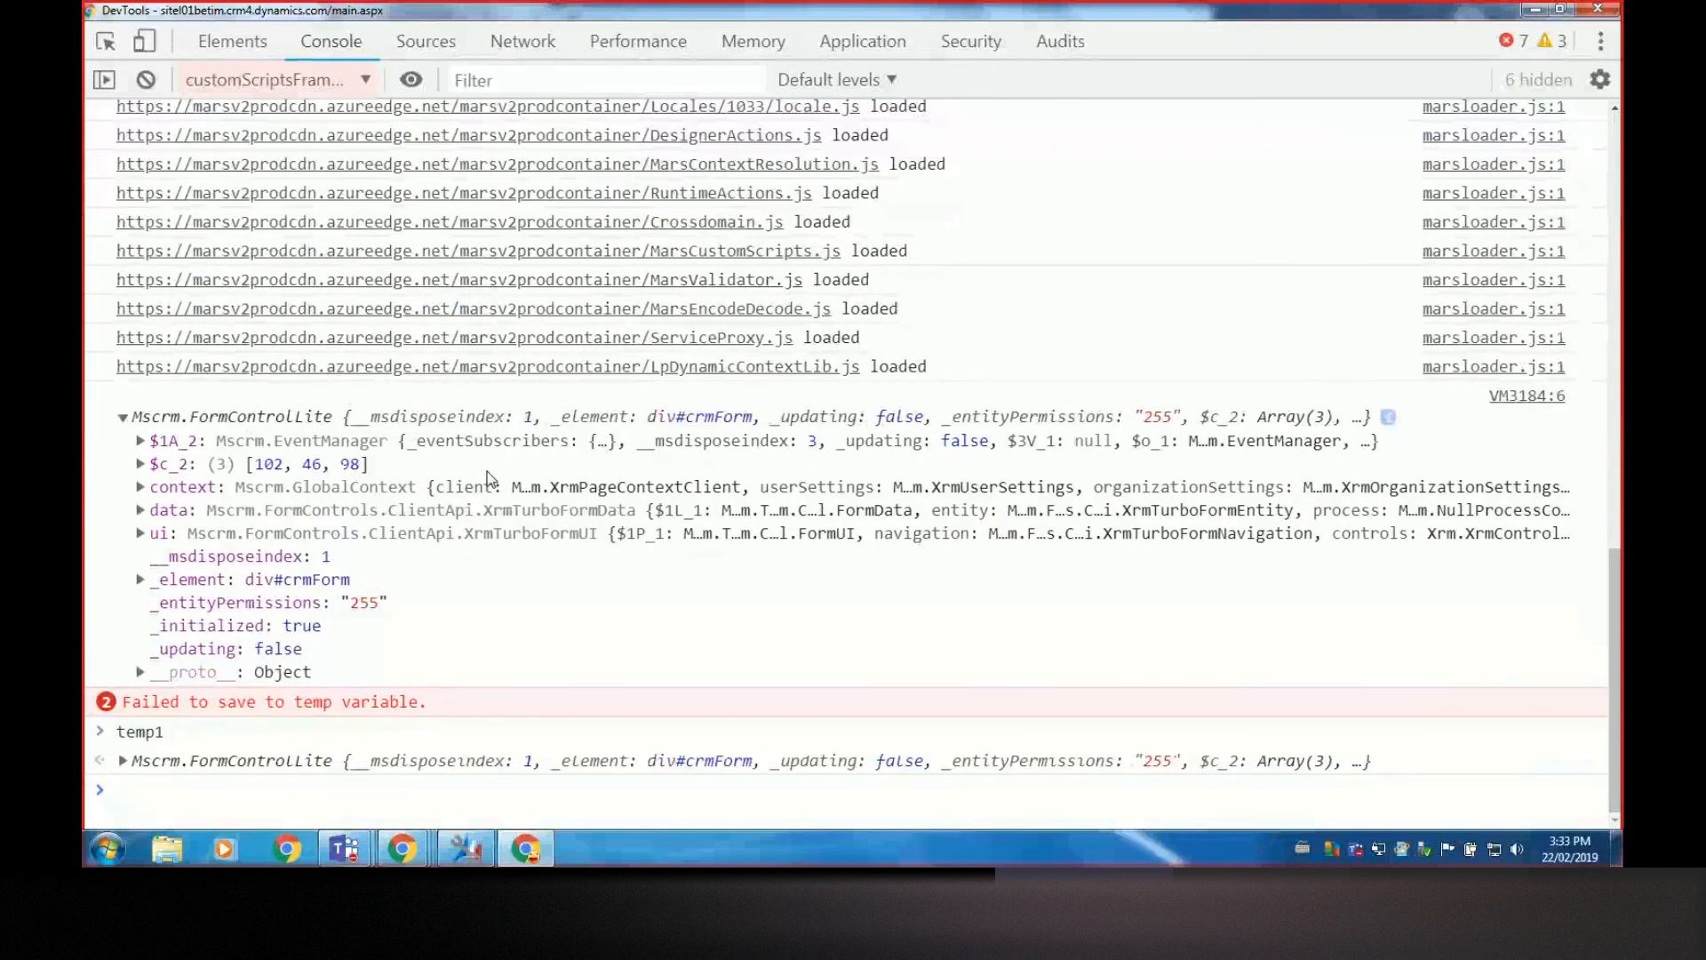
Switch the console context to proxy and try to evaluate temp1.getEventSource()
click(365, 81)
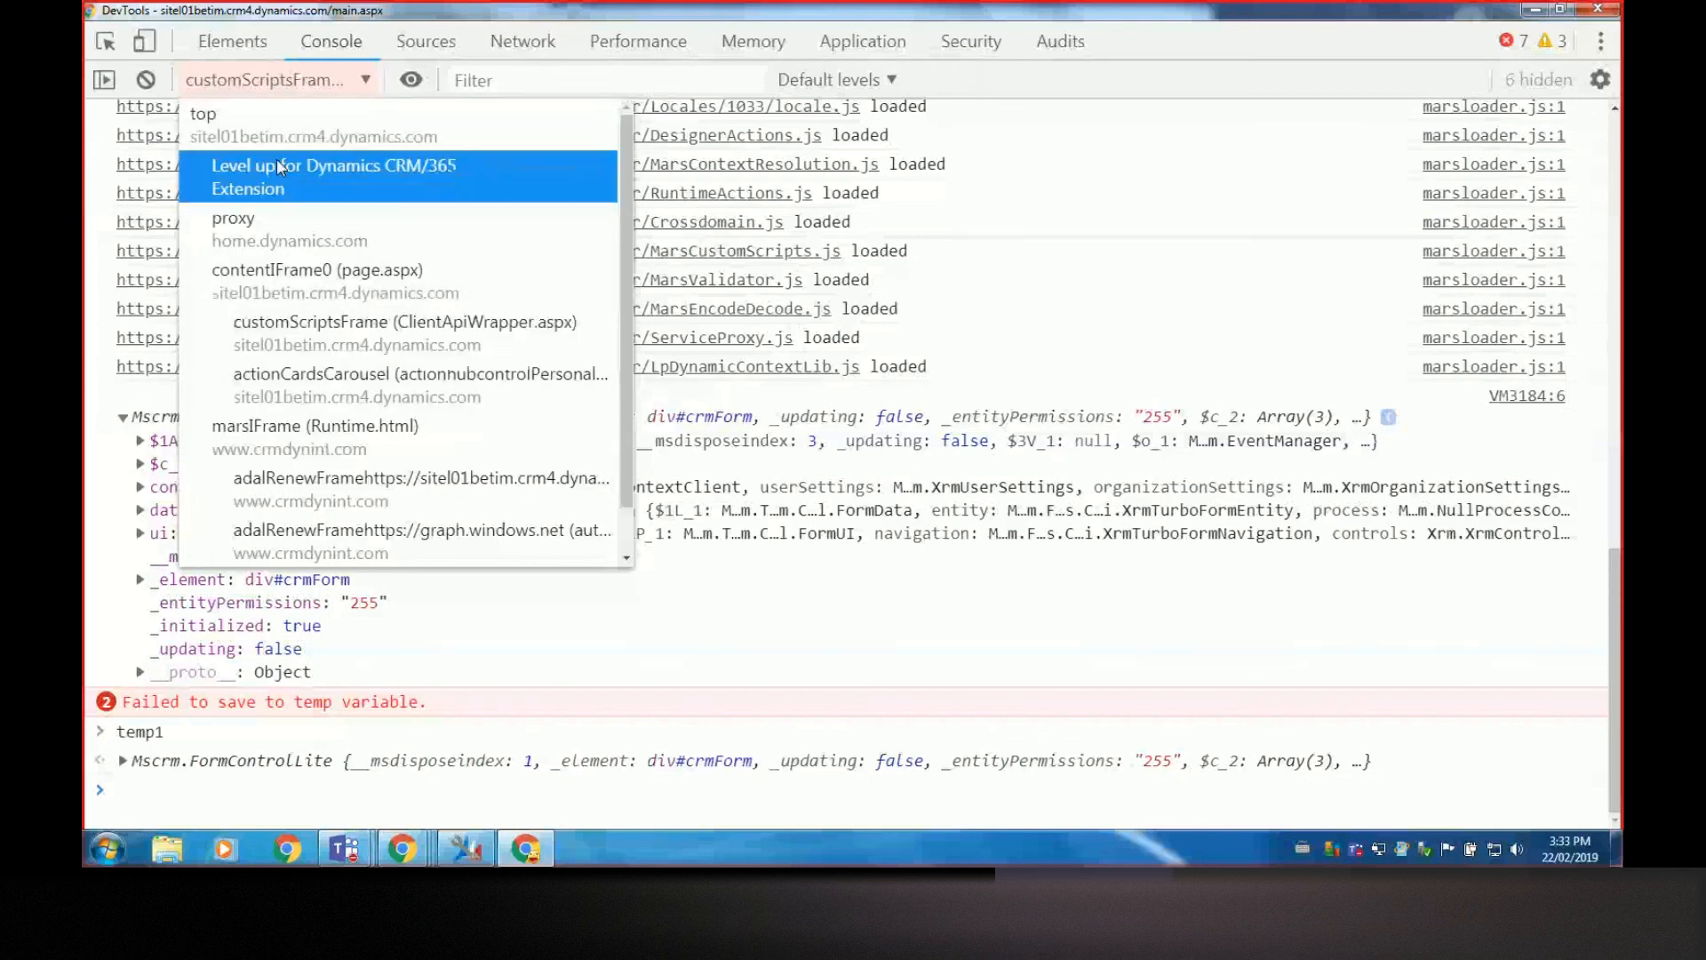
click(373, 770)
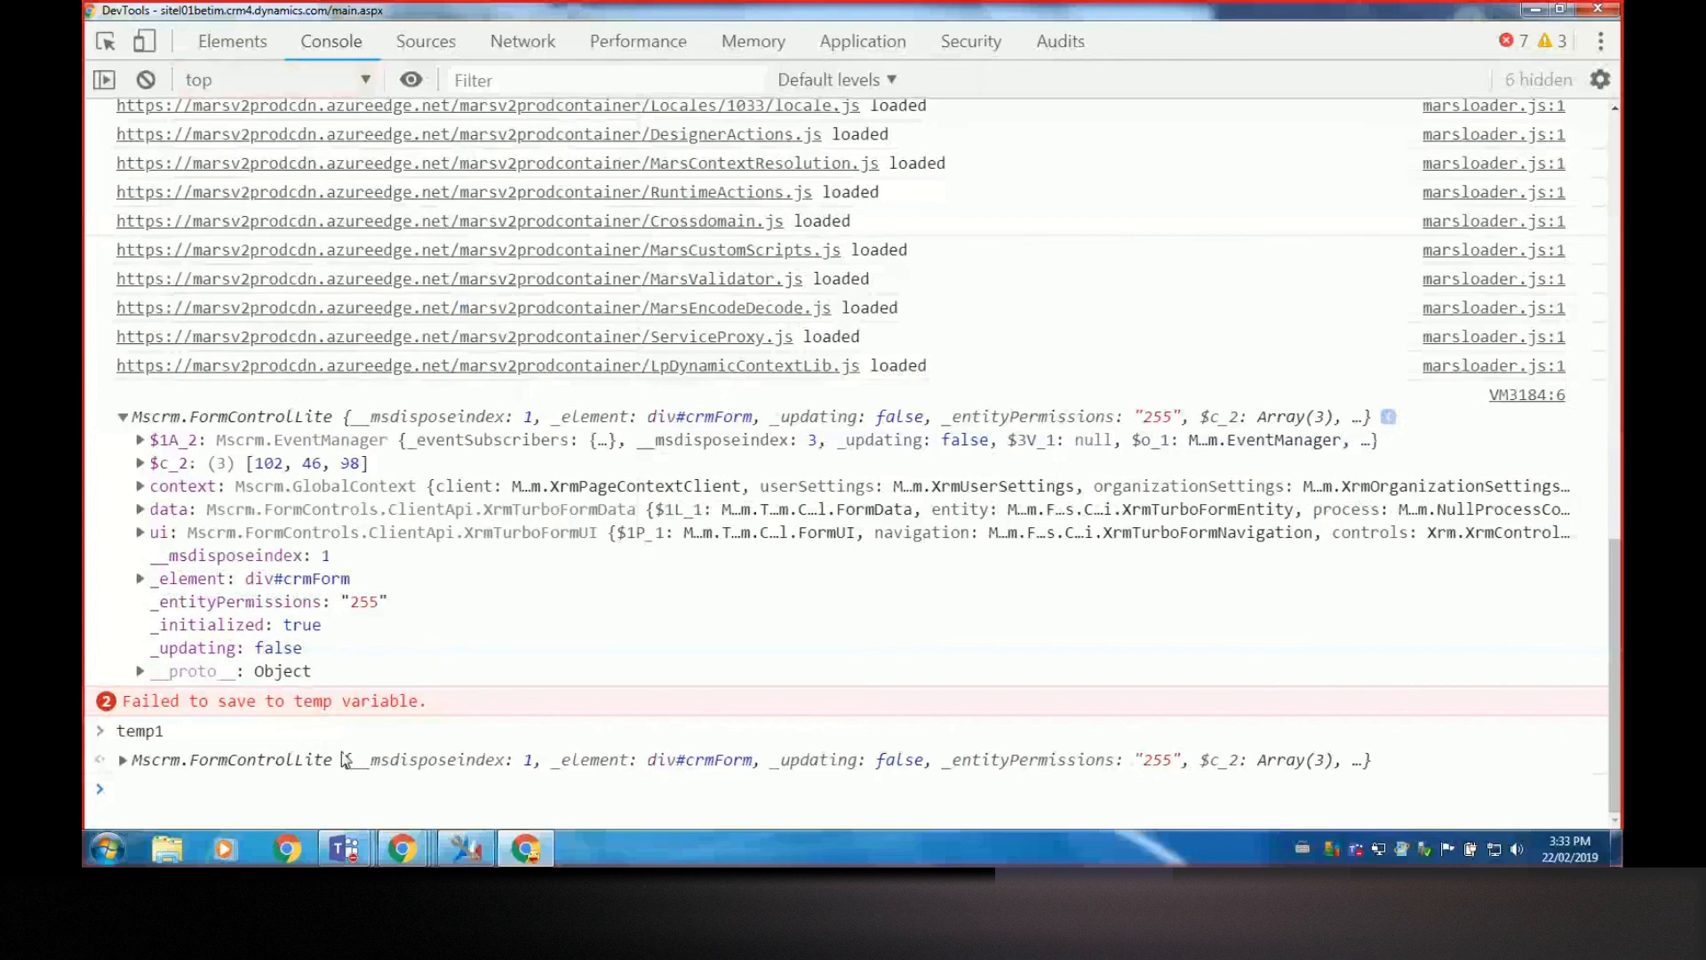
click(356, 787)
text(temp1.)
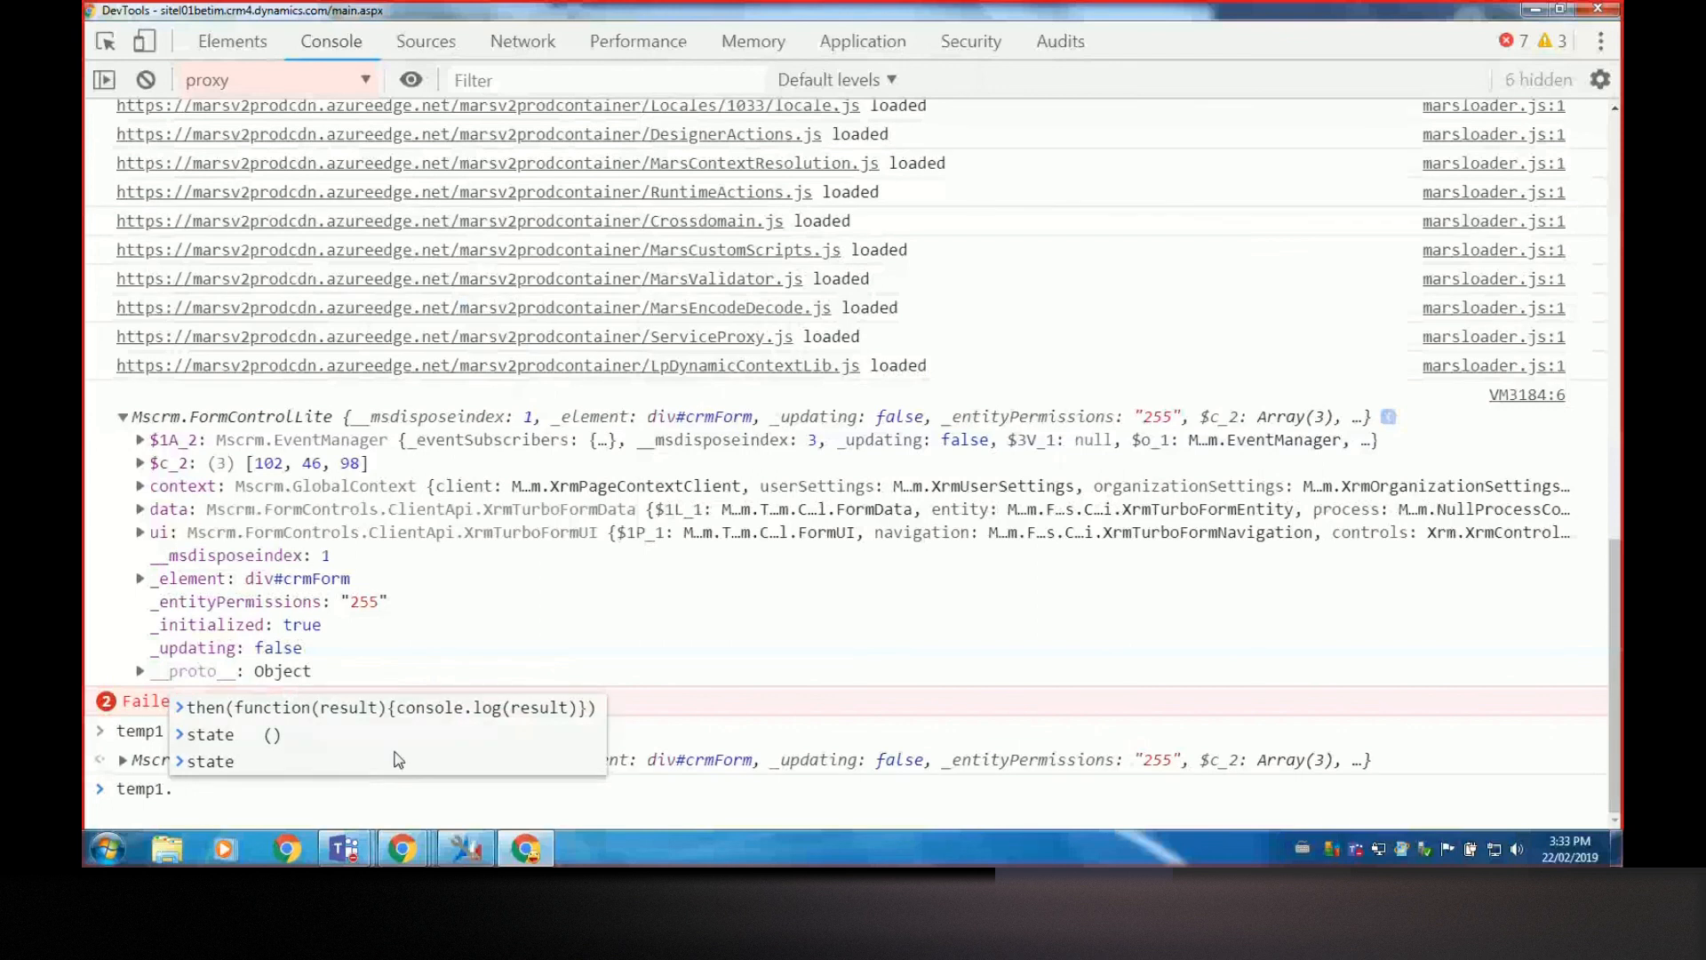
text(getEvent)
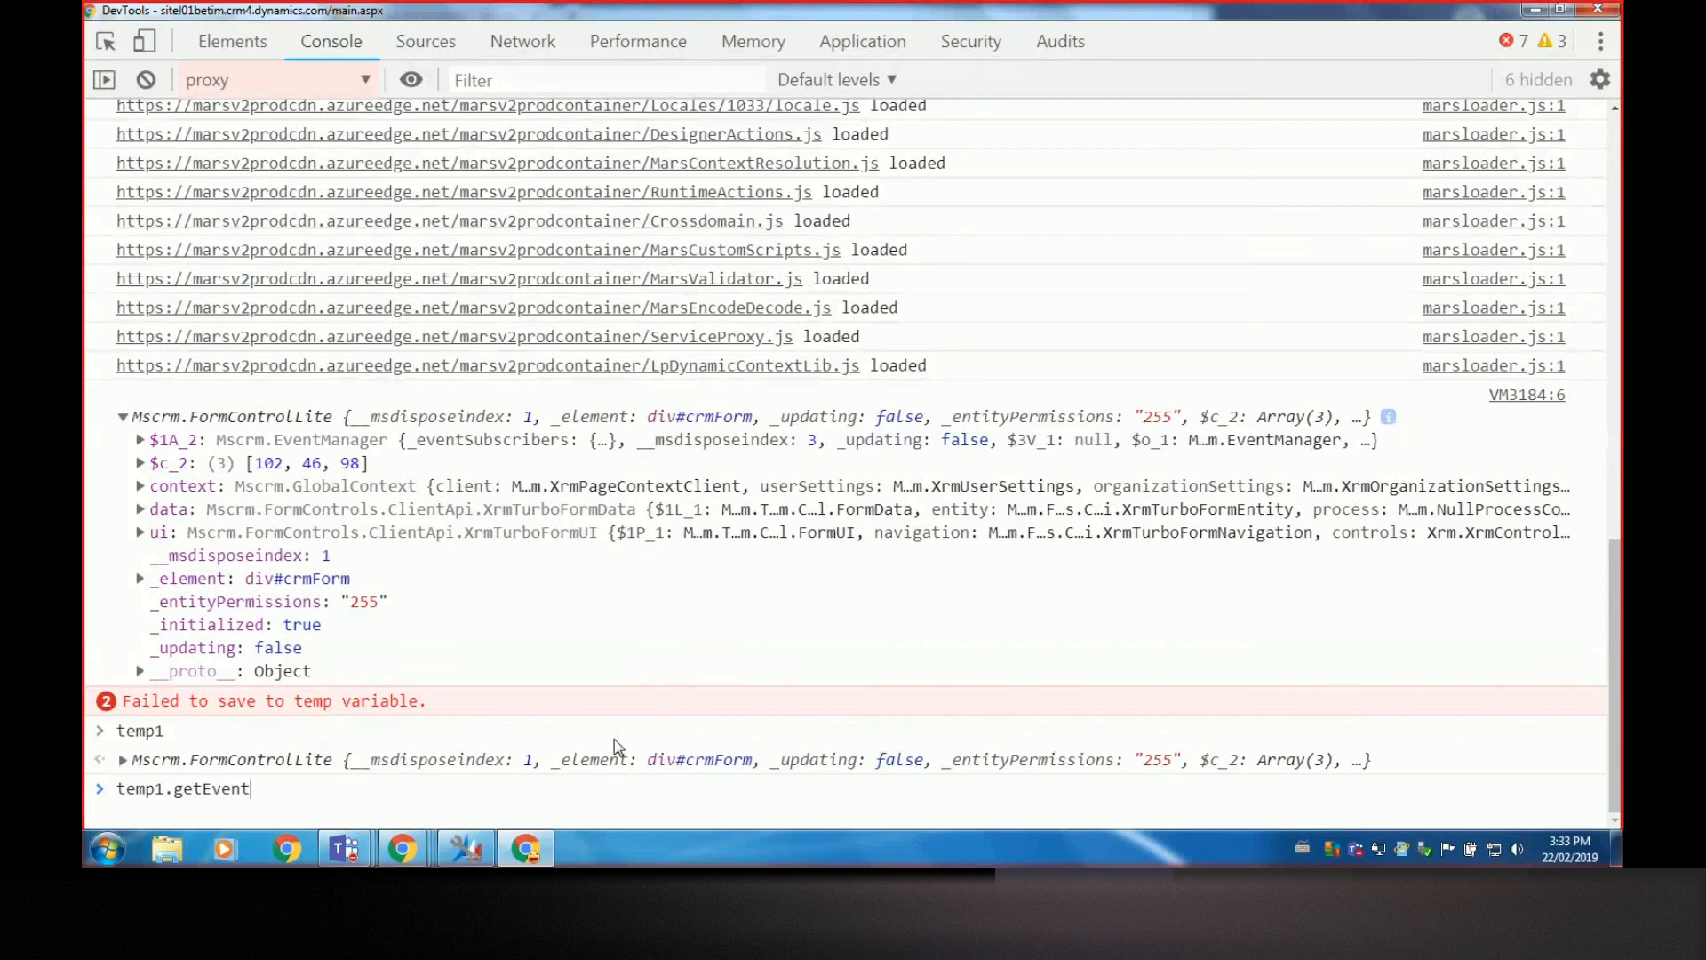
text(())
key(Return)
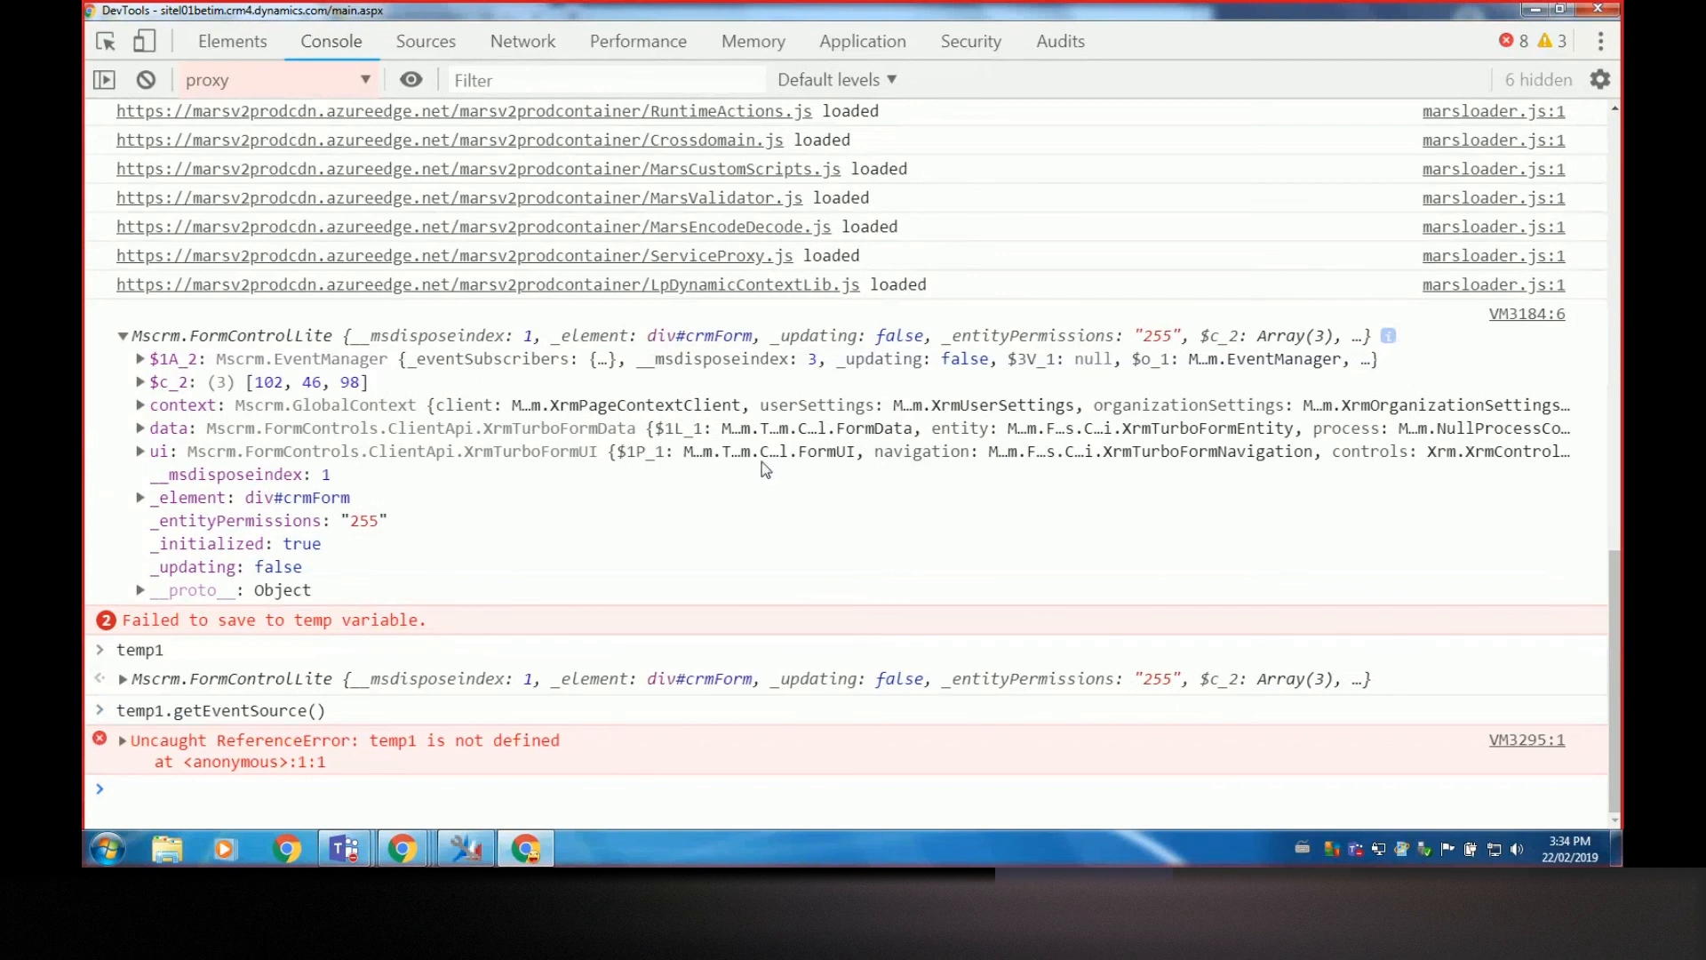
Return the console context to customScriptsFrame and try temp1.getEventSource() again
click(366, 82)
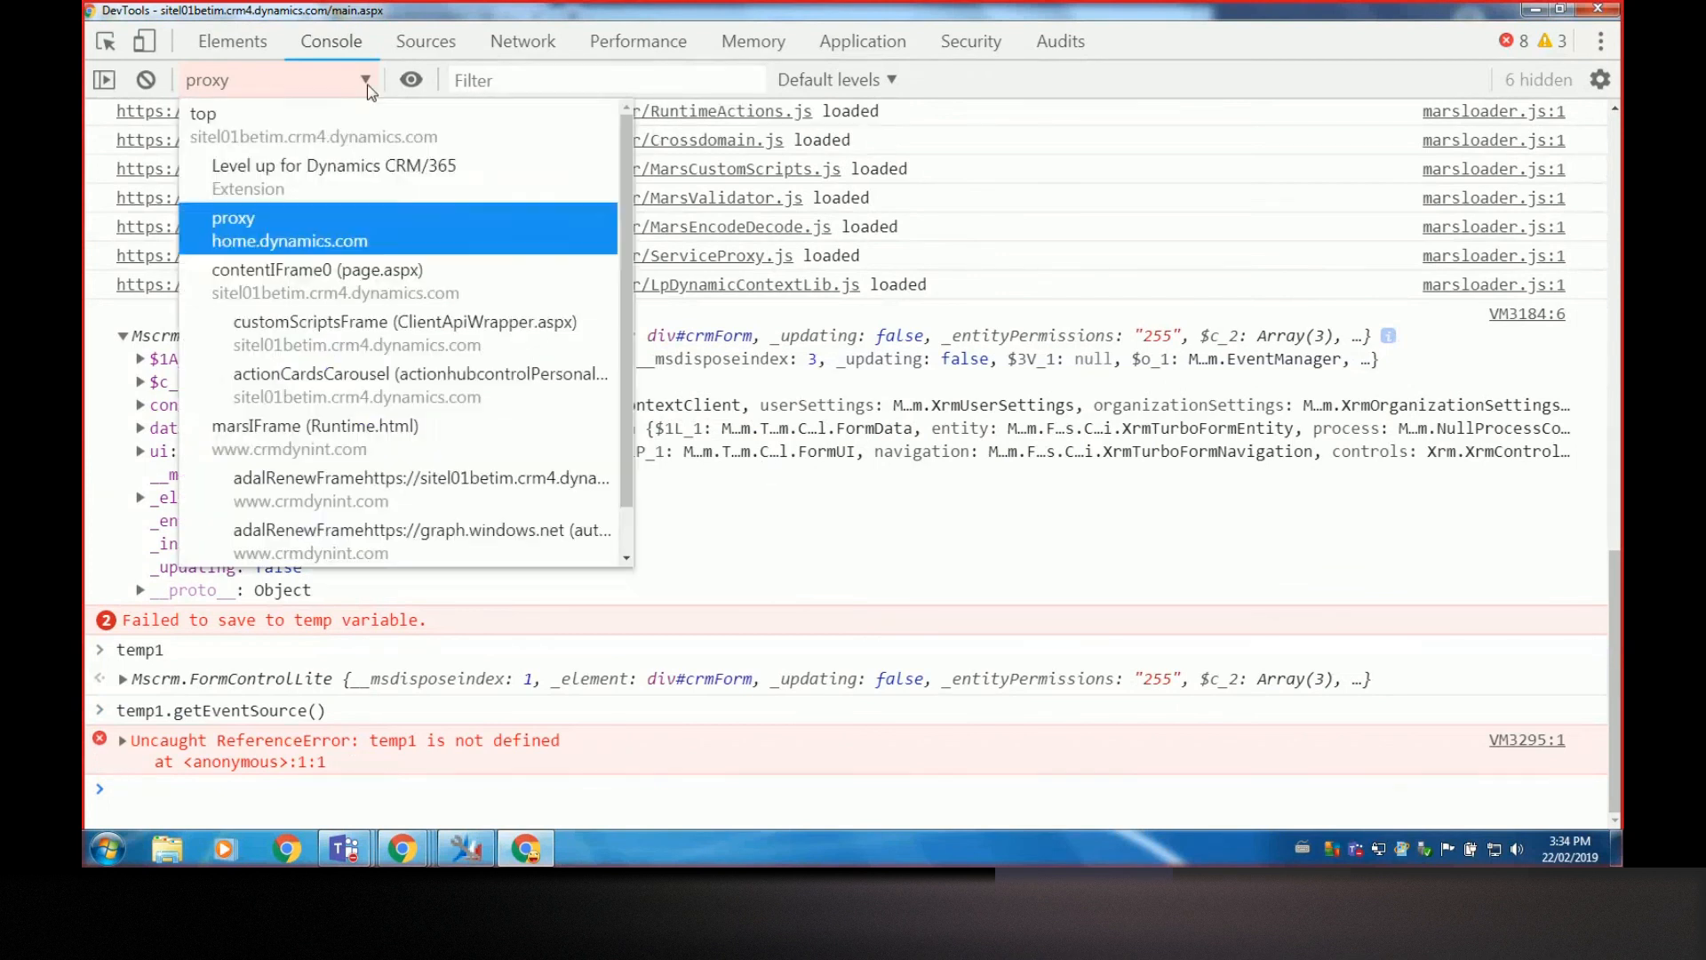
click(426, 334)
key(Up)
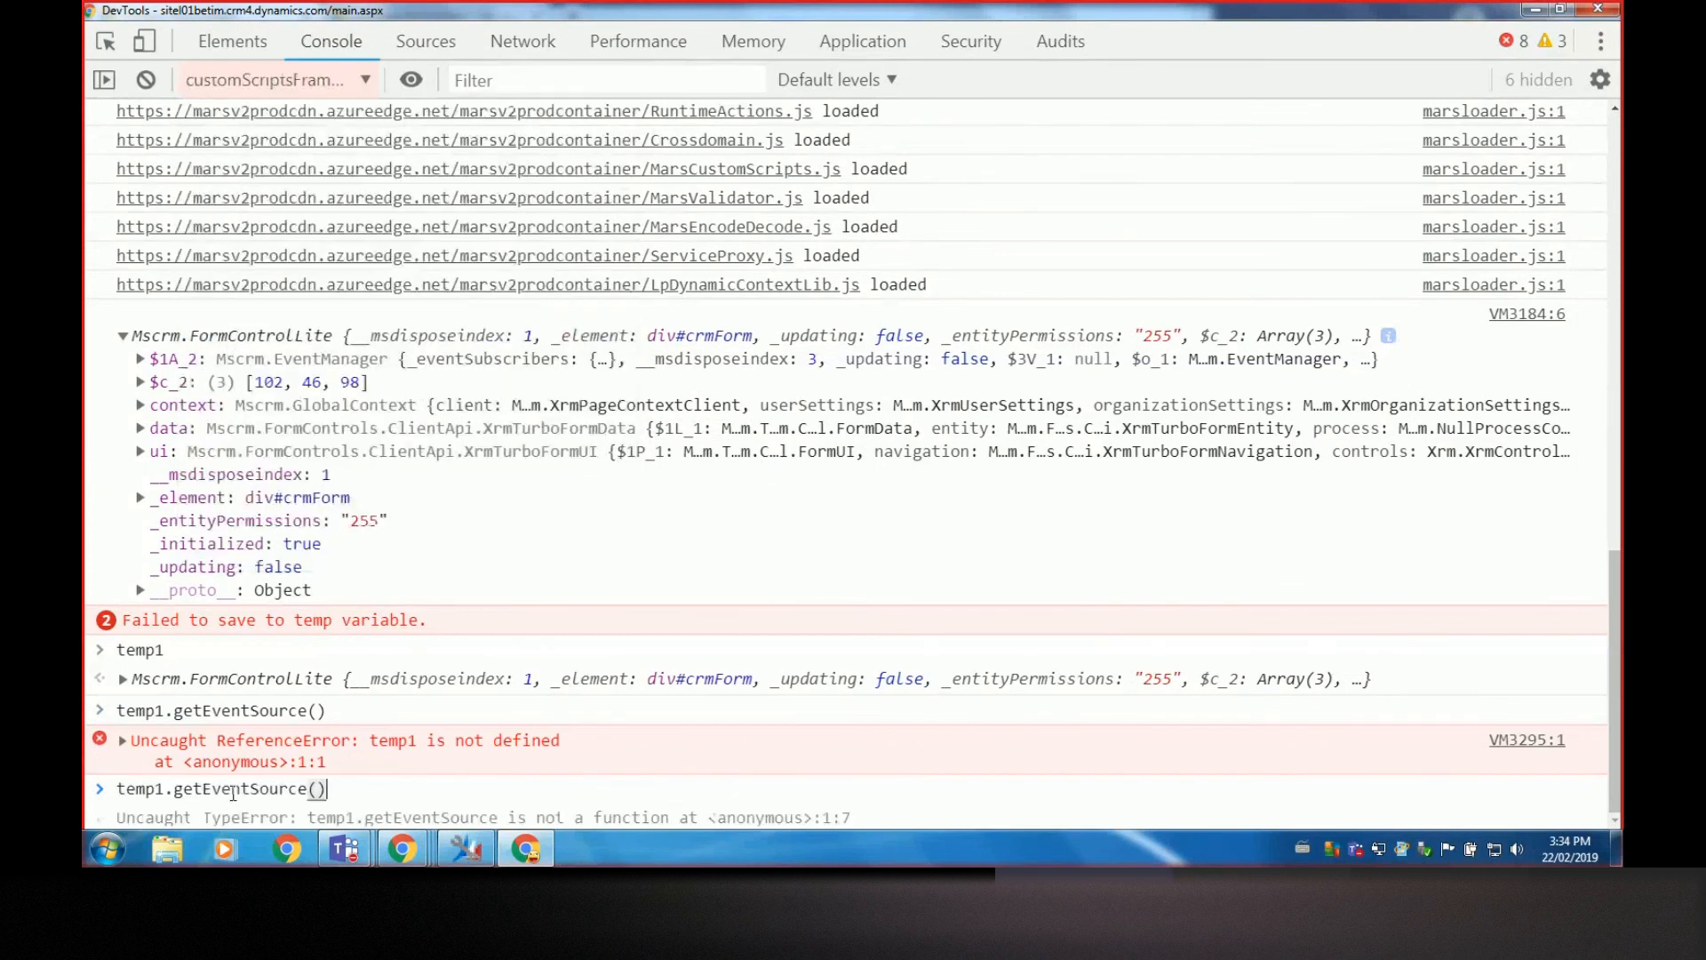
key(Return)
Reduce the recalled console expression to temp1 and examine the members suggested for it, including those beginning with get
key(Up)
key(BackSpace)
key(BackSpace)
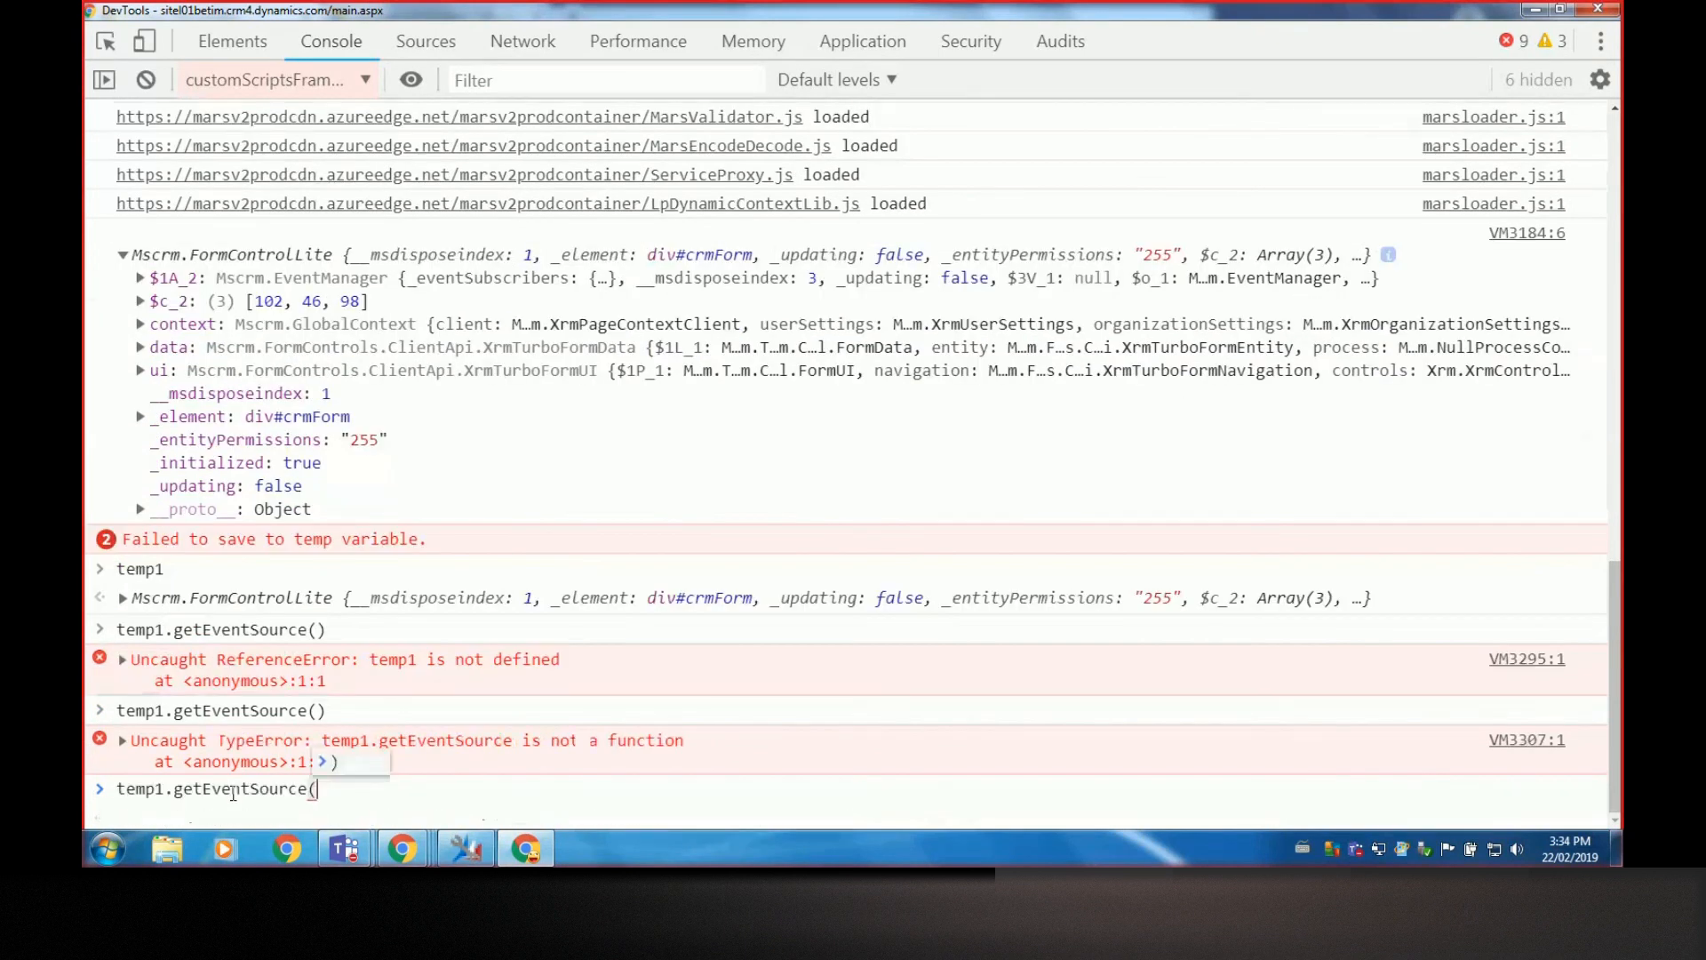
key(BackSpace)
key(BackSpace)
key(BackSpace)
key(BackSpace)
key(BackSpace)
key(BackSpace)
key(BackSpace)
key(BackSpace)
key(BackSpace)
key(BackSpace)
key(BackSpace)
key(BackSpace)
key(BackSpace)
key(BackSpace)
key(BackSpace)
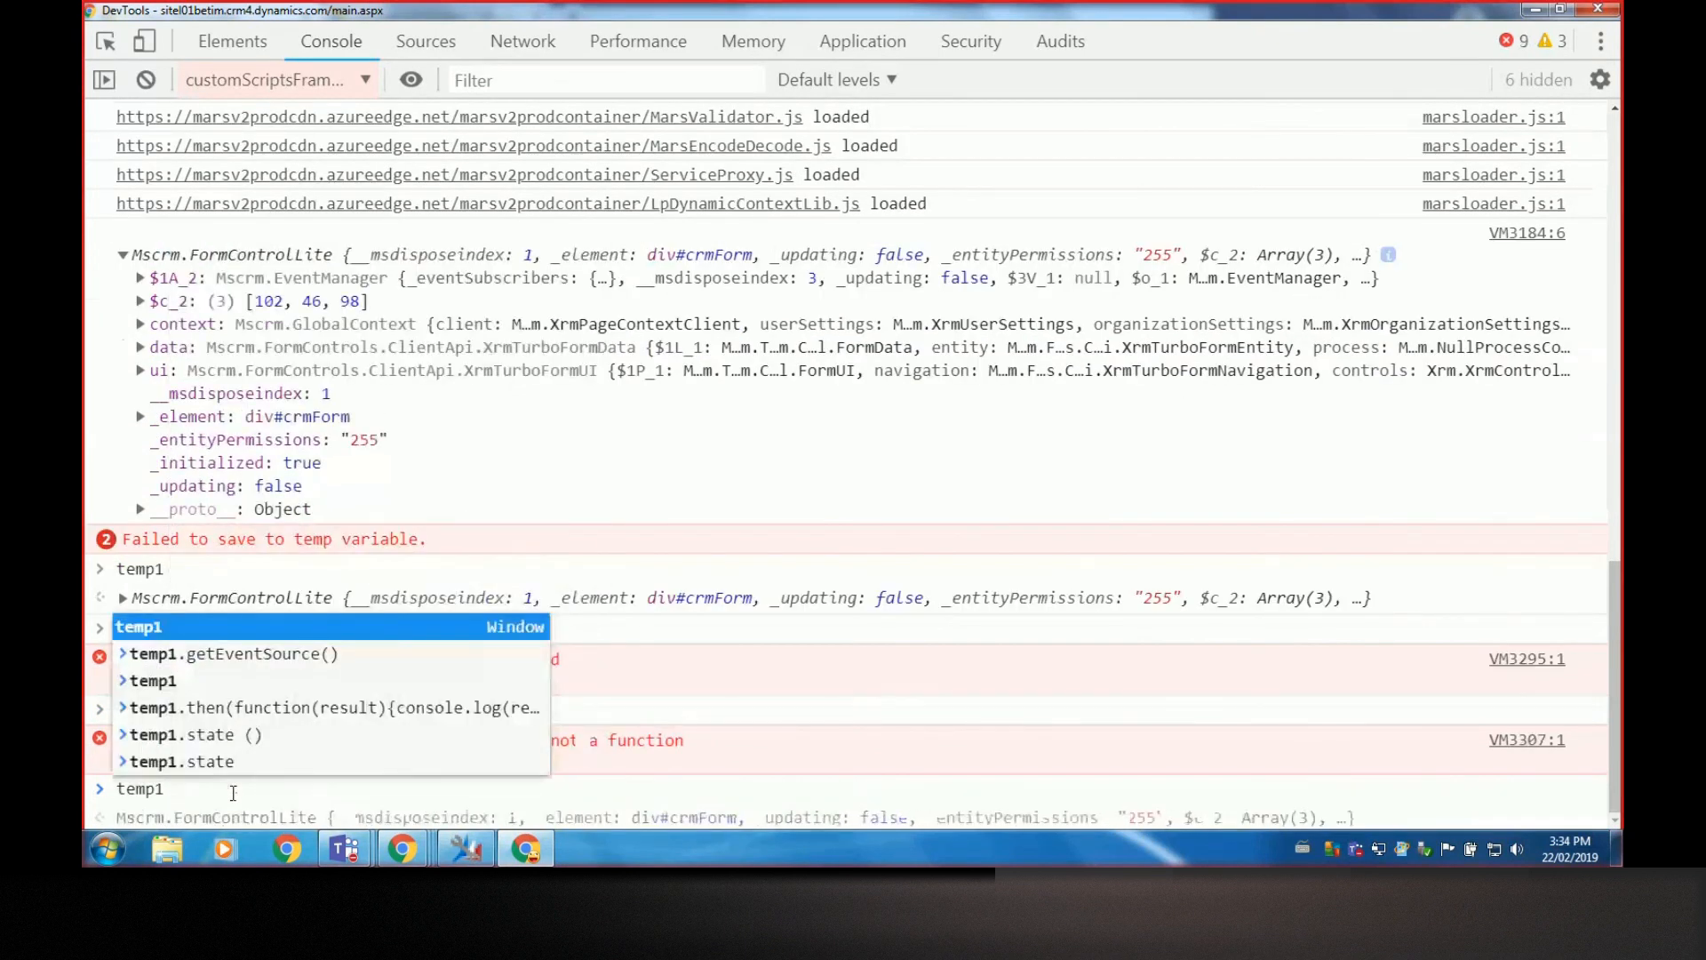
text(.)
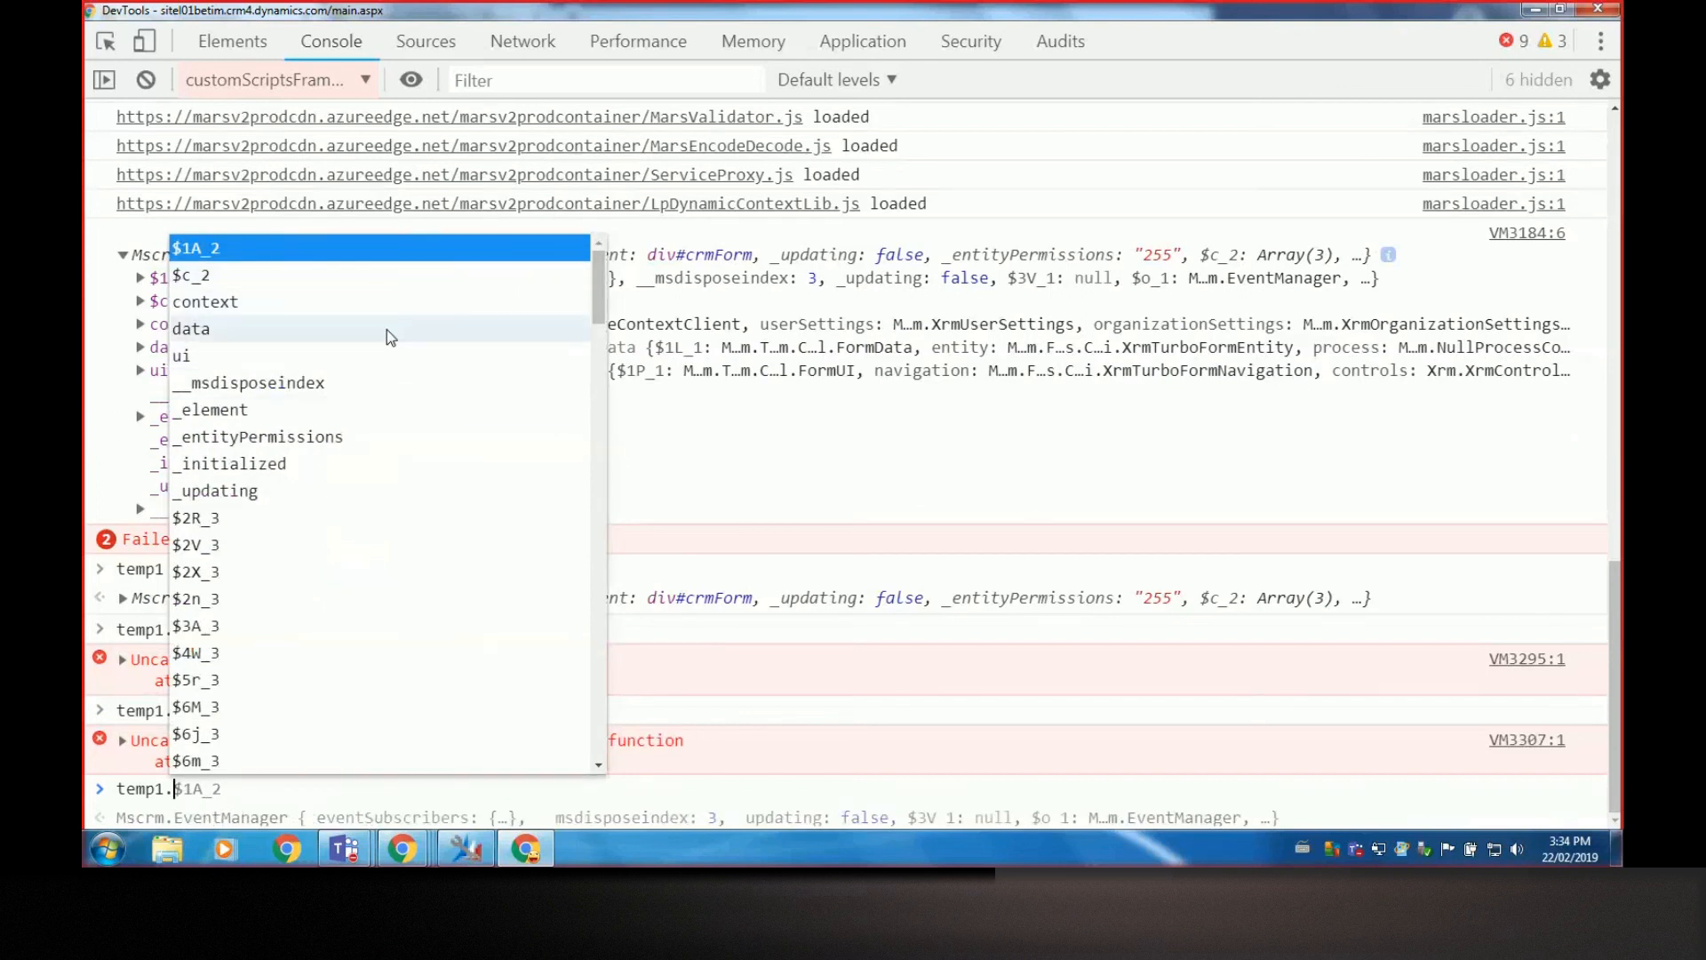
scroll(388, 344, down, 8)
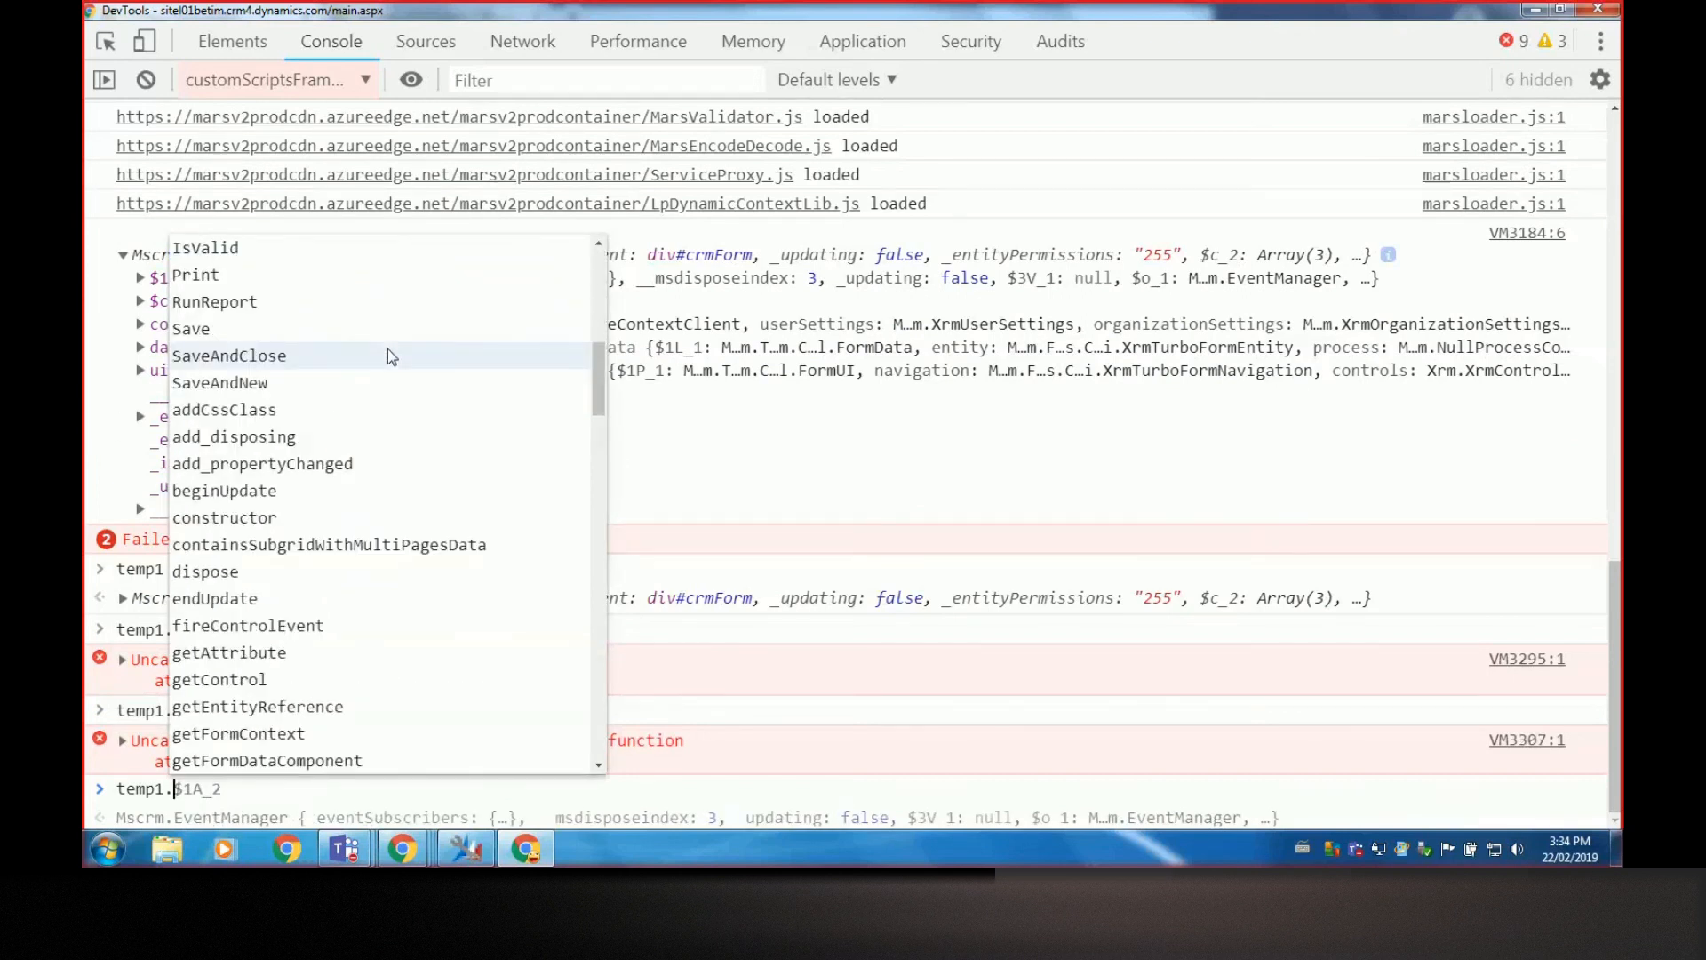
text(get)
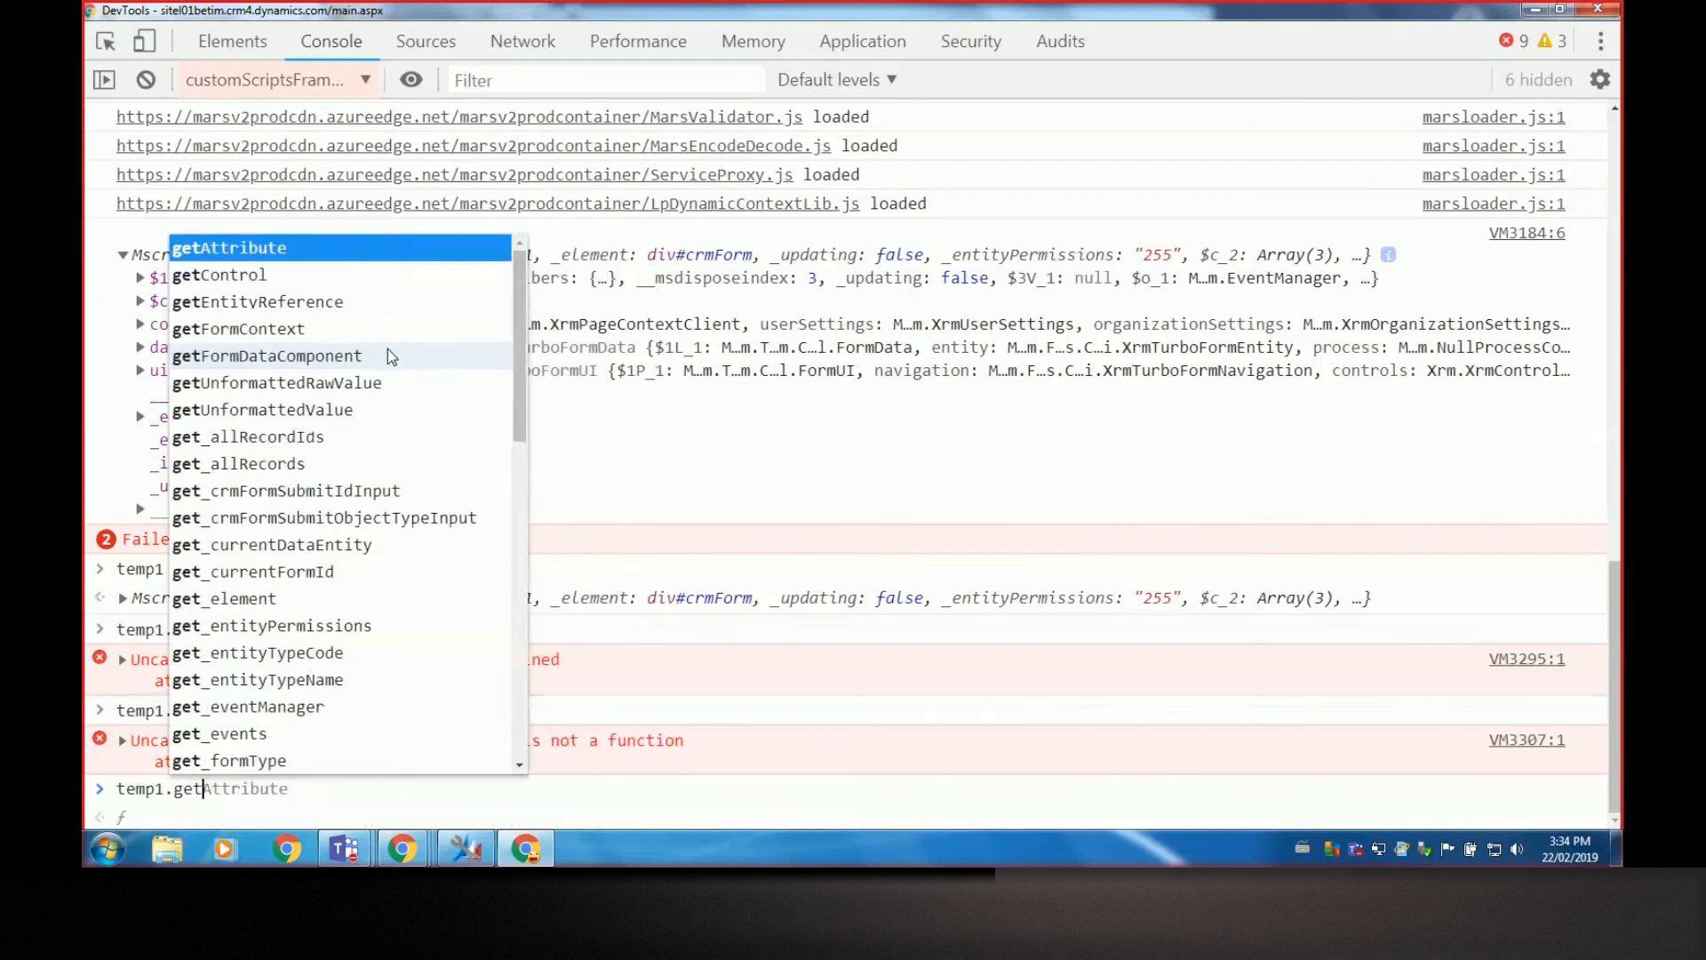
text(s)
text(E)
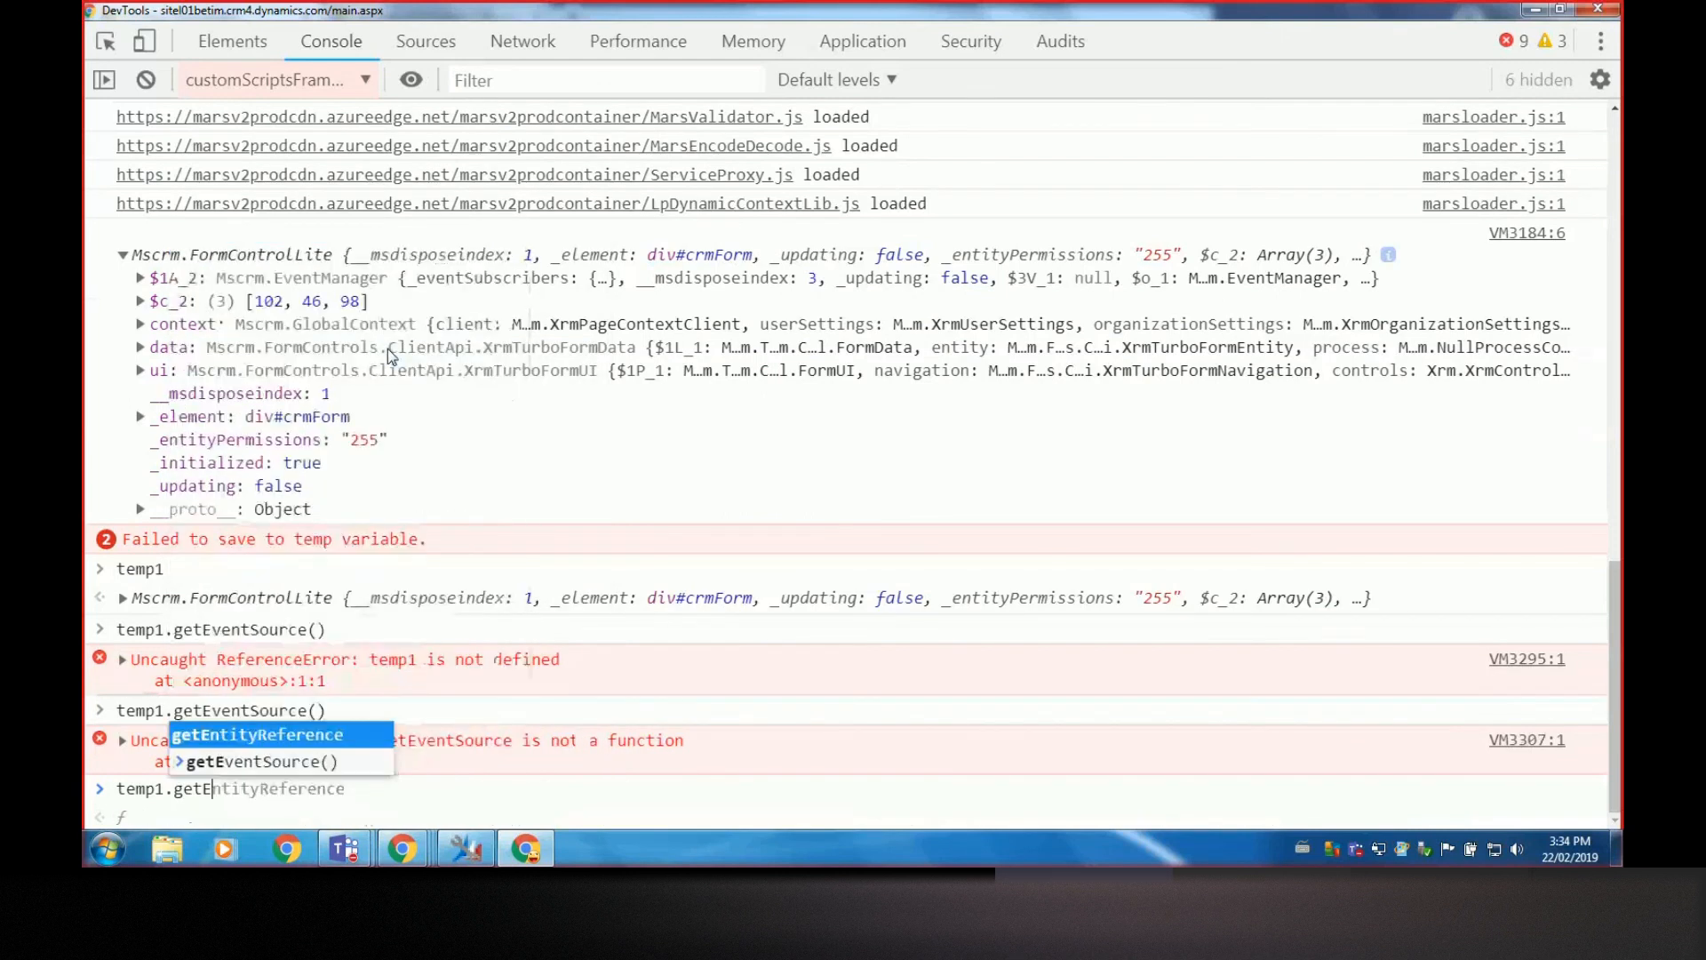
key(BackSpace)
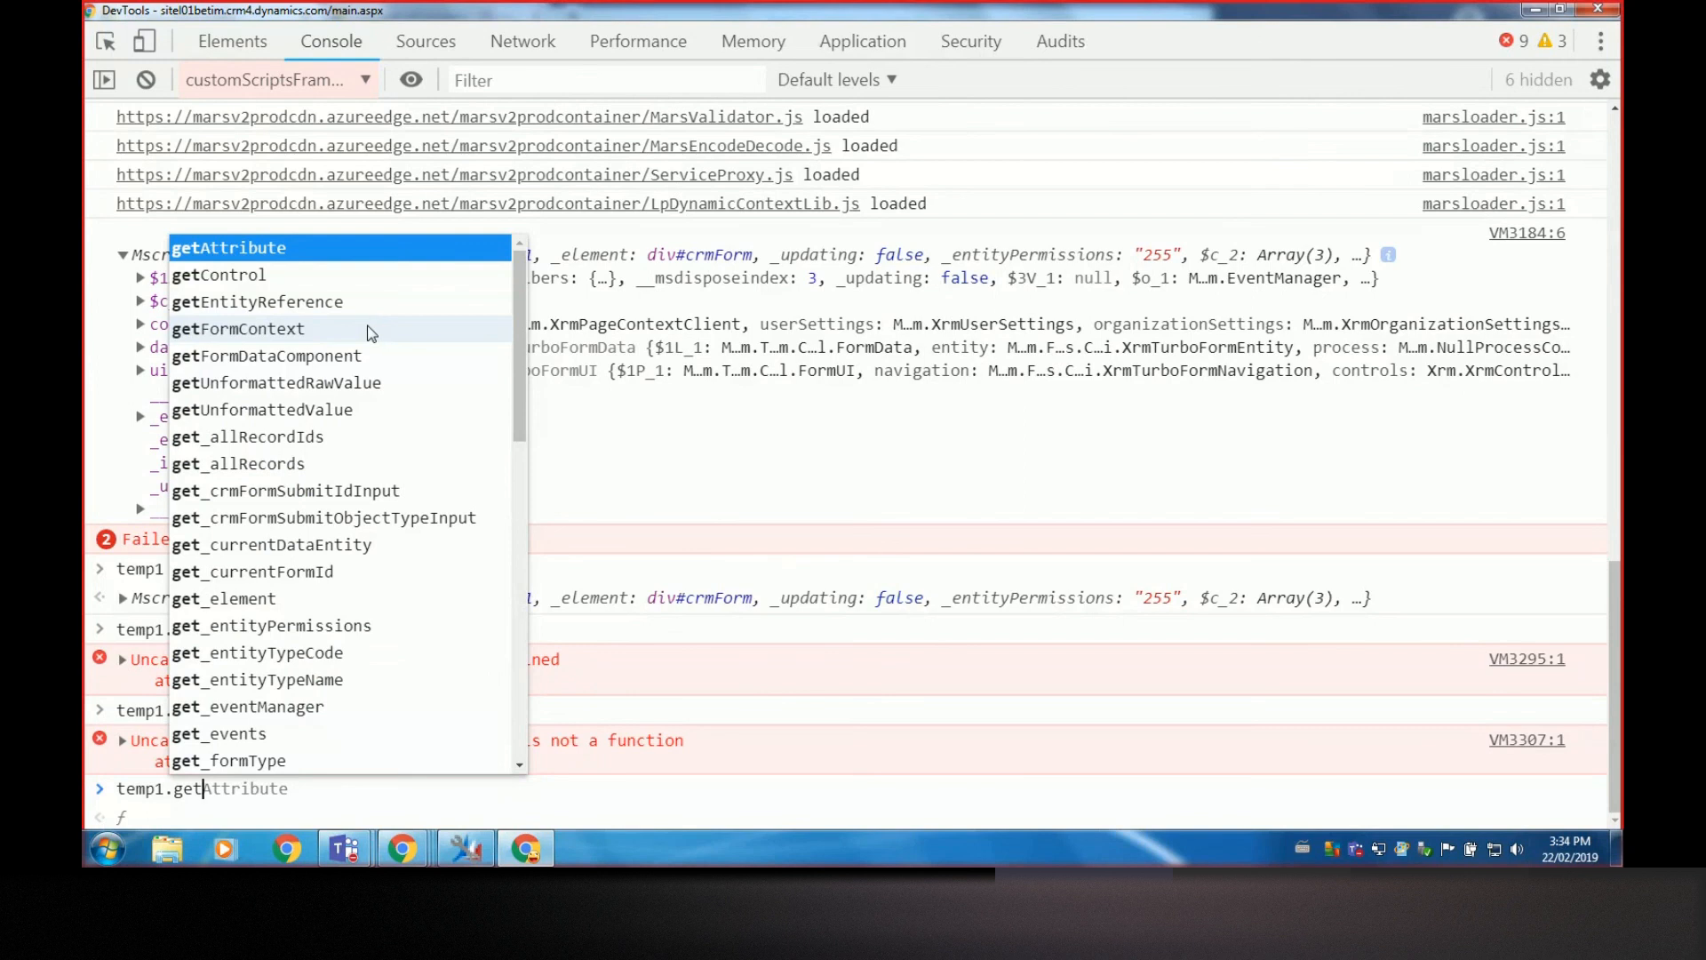
triple_click(486, 797)
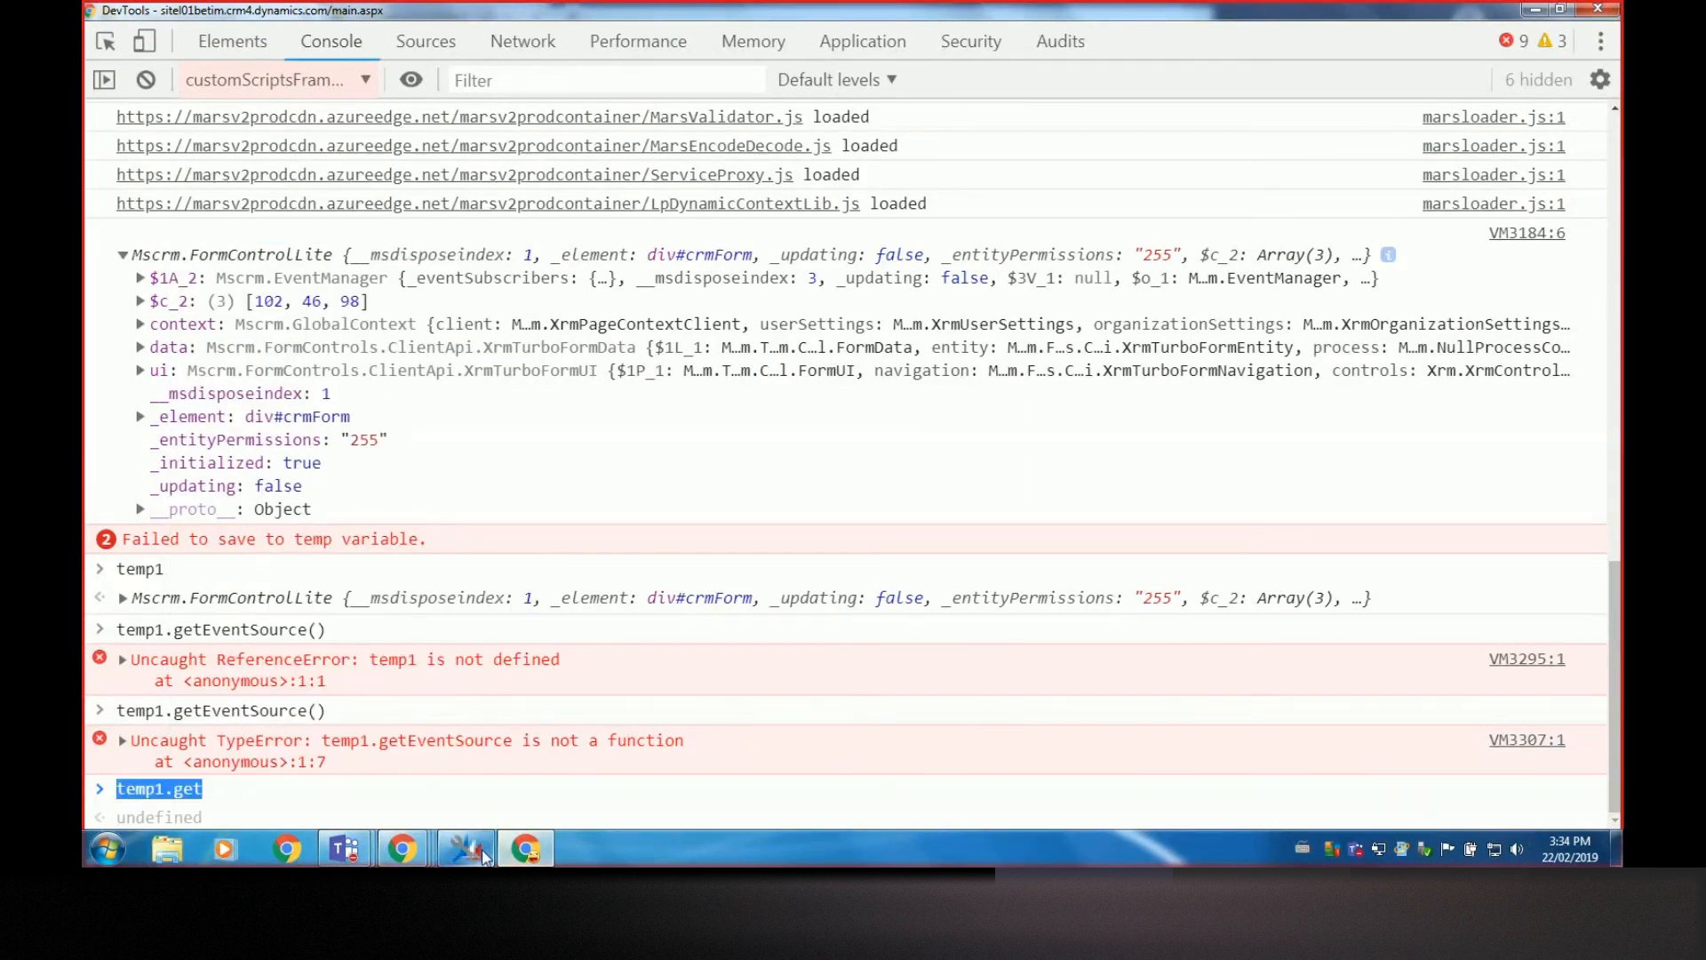
Cut the pending console expression back to temp1 and look through its suggested members for form-related methods
mouse_move(490, 853)
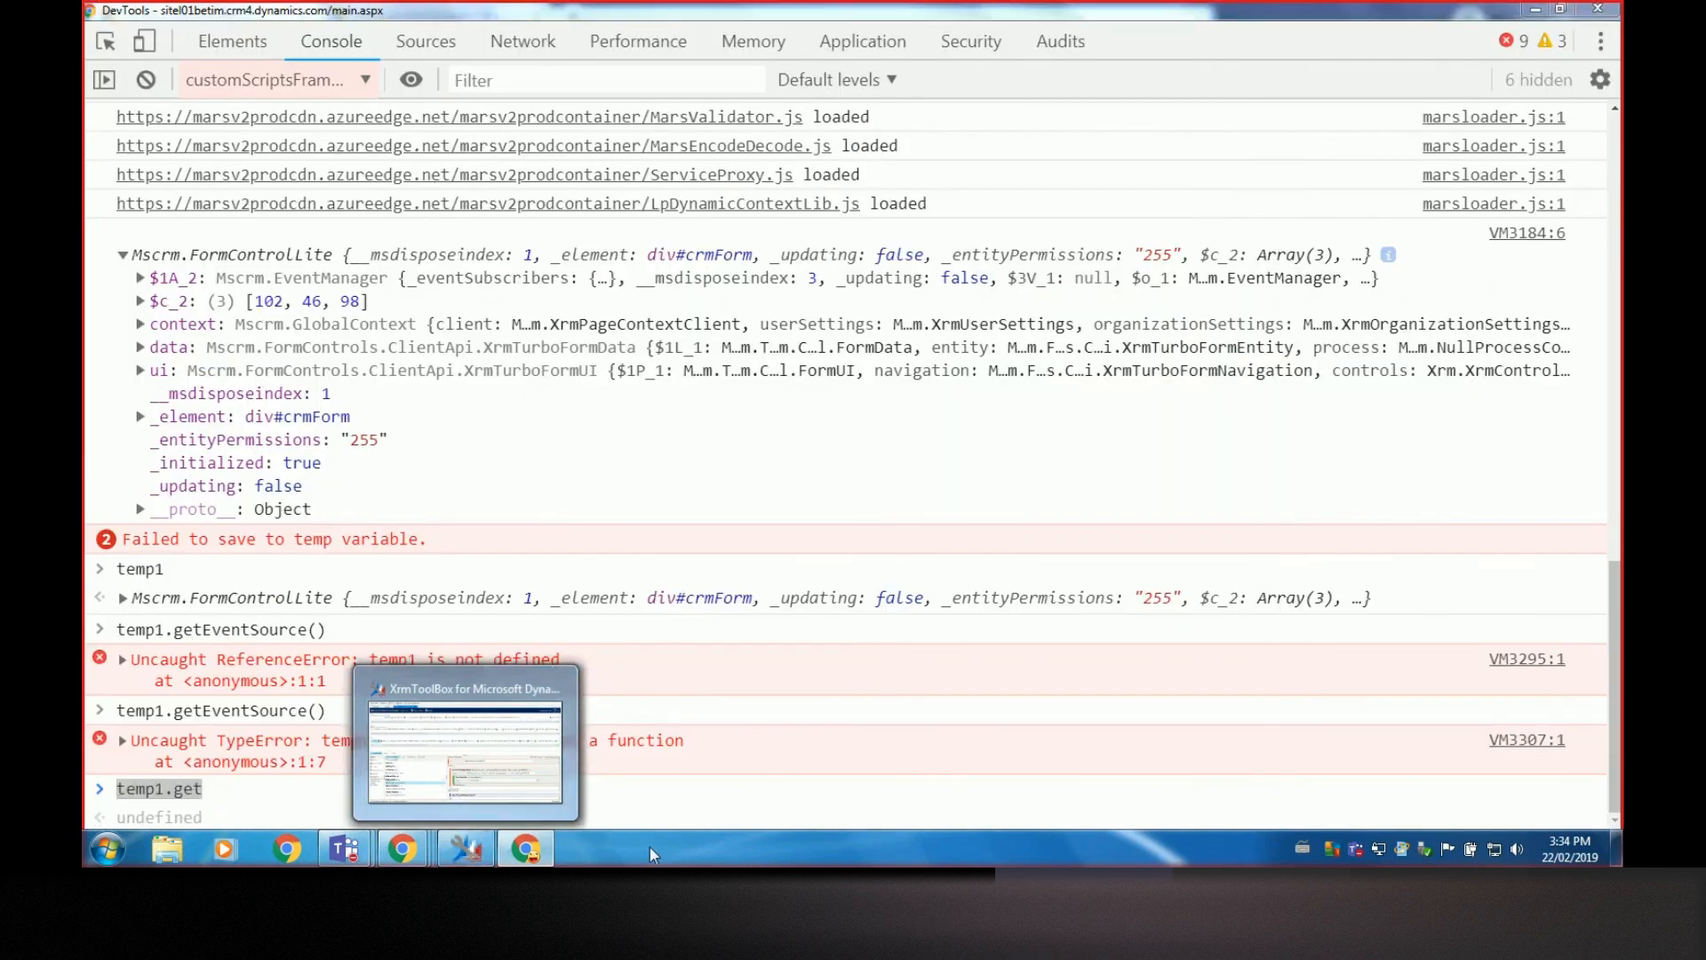
click(234, 793)
double_click(187, 790)
key(BackSpace)
key(BackSpace)
text(.)
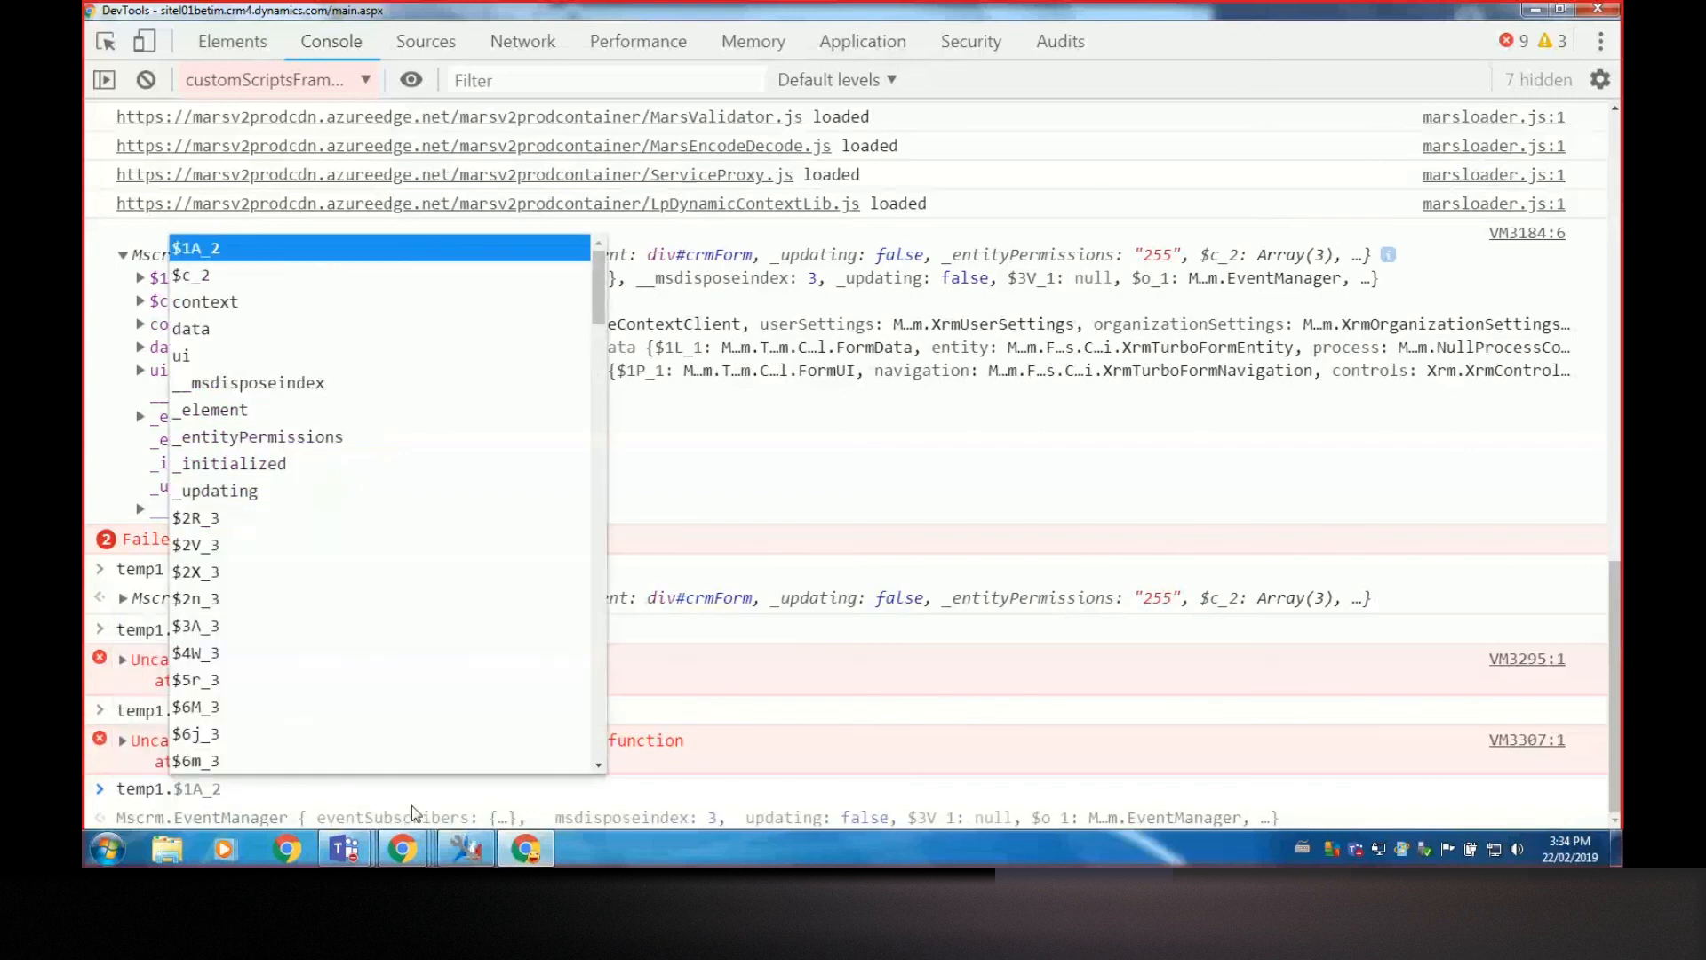
scroll(297, 459, down, 8)
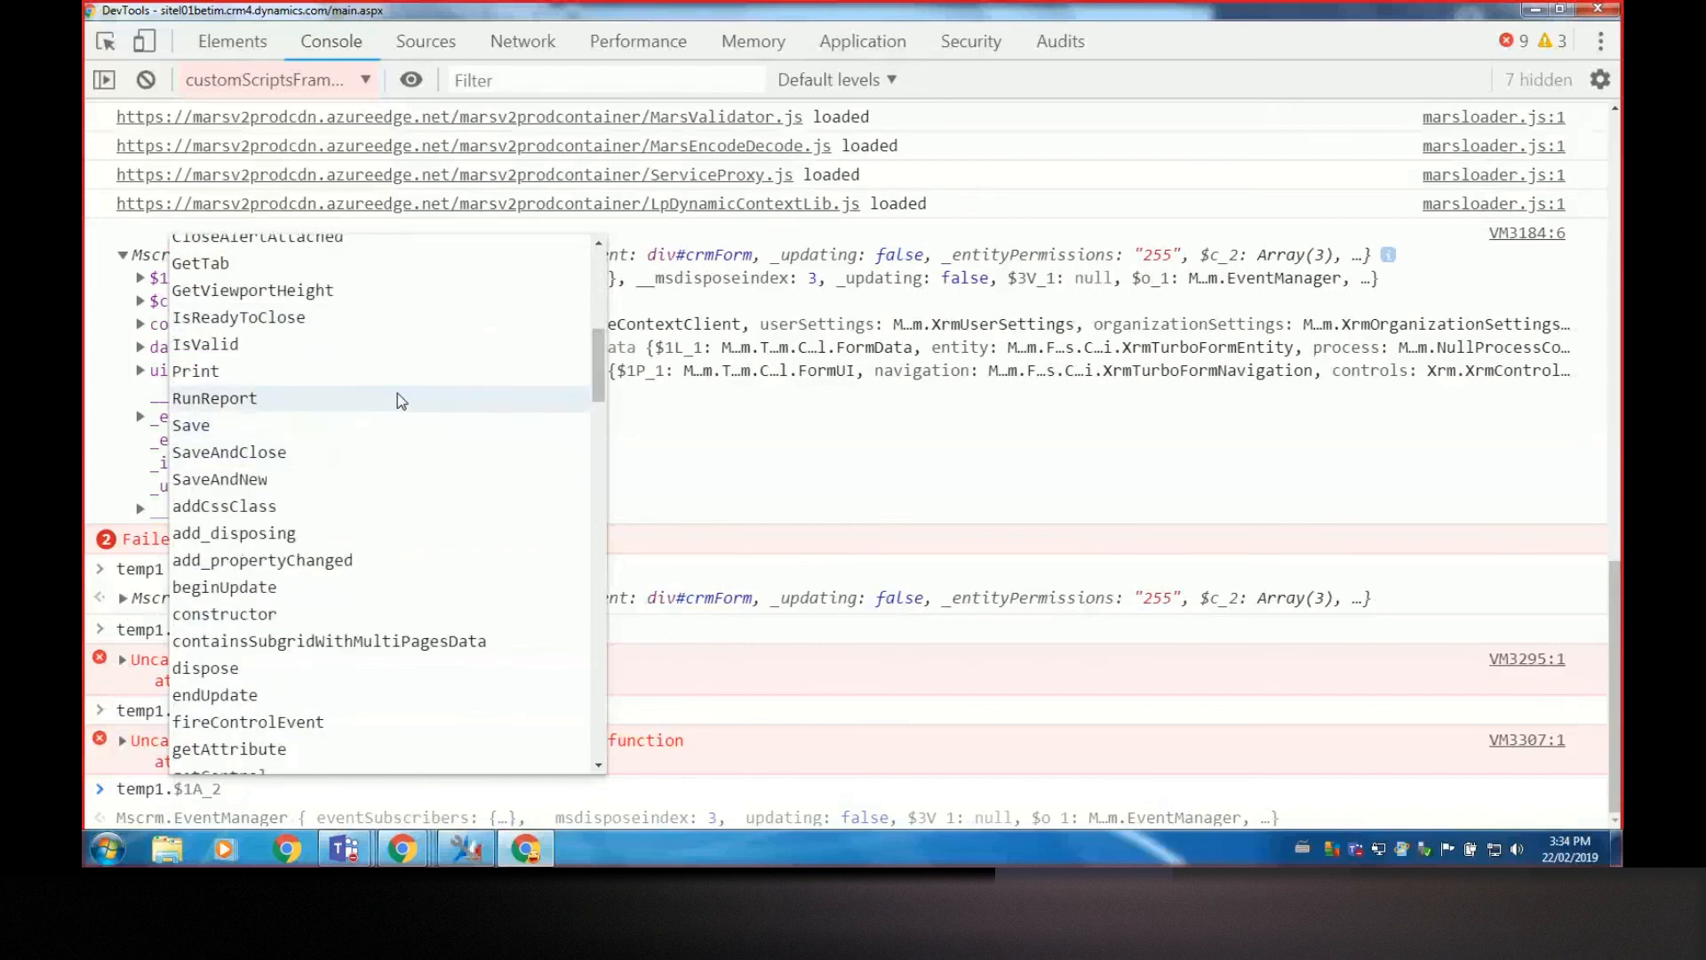
scroll(399, 400, down, 2)
scroll(400, 457, down, 1)
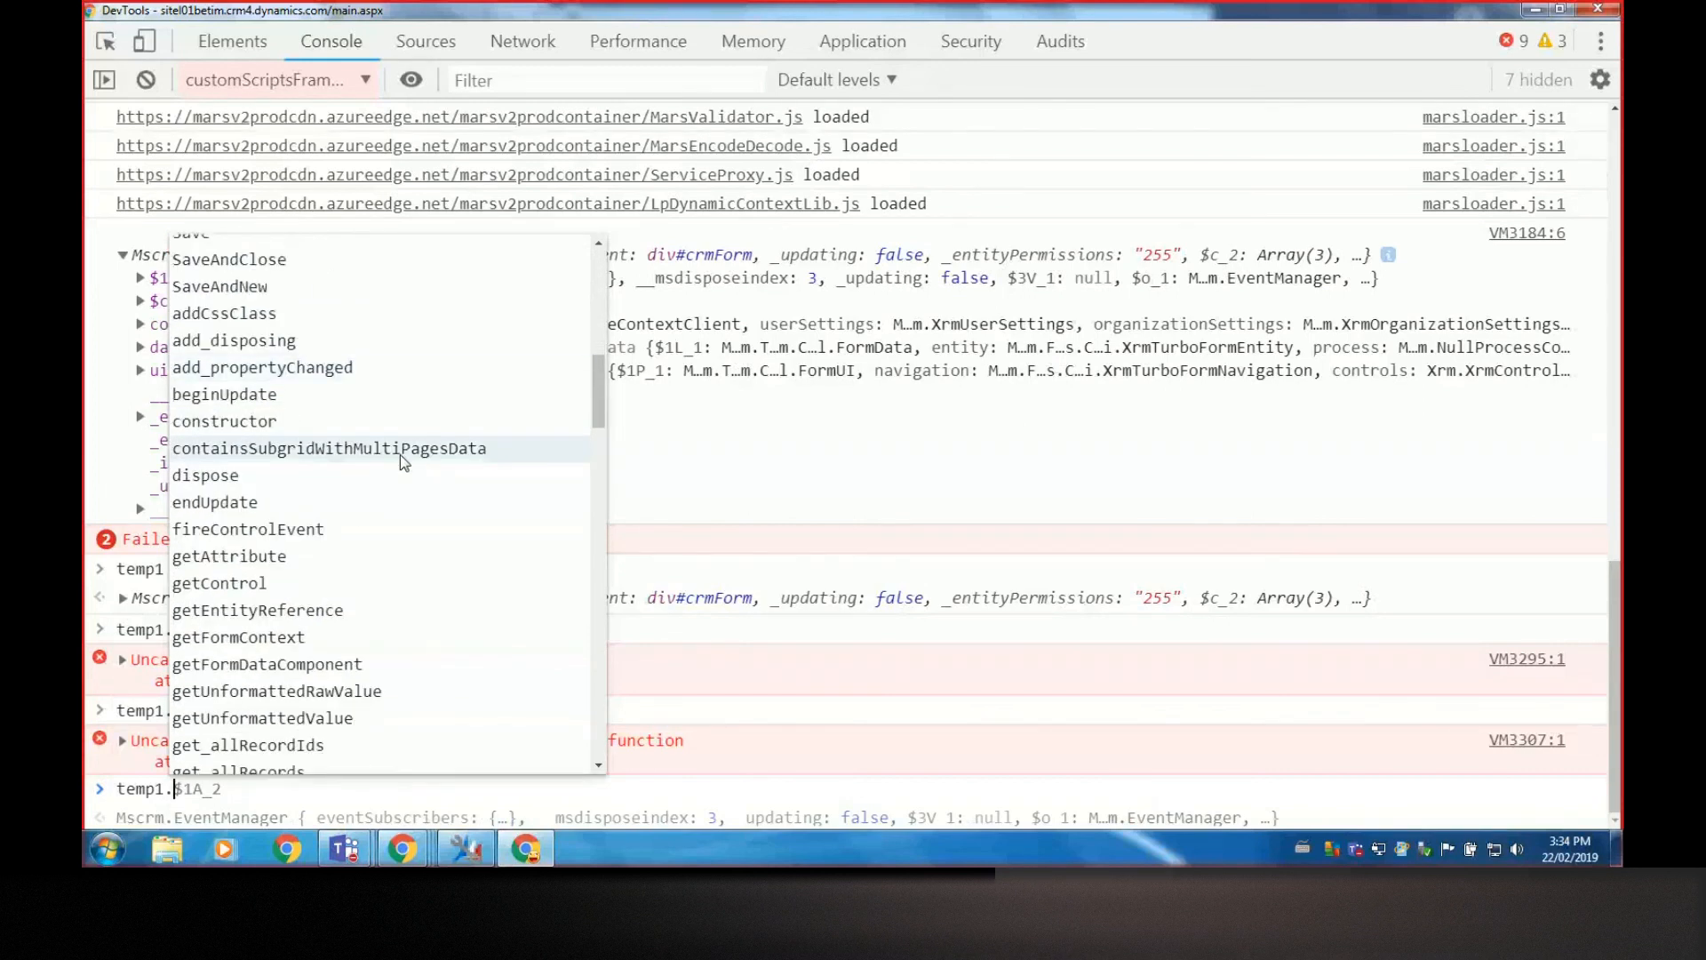
scroll(399, 461, up, 5)
Begin the console expression temp1.getFormContext().getControl( and leave its control name open
text(getf)
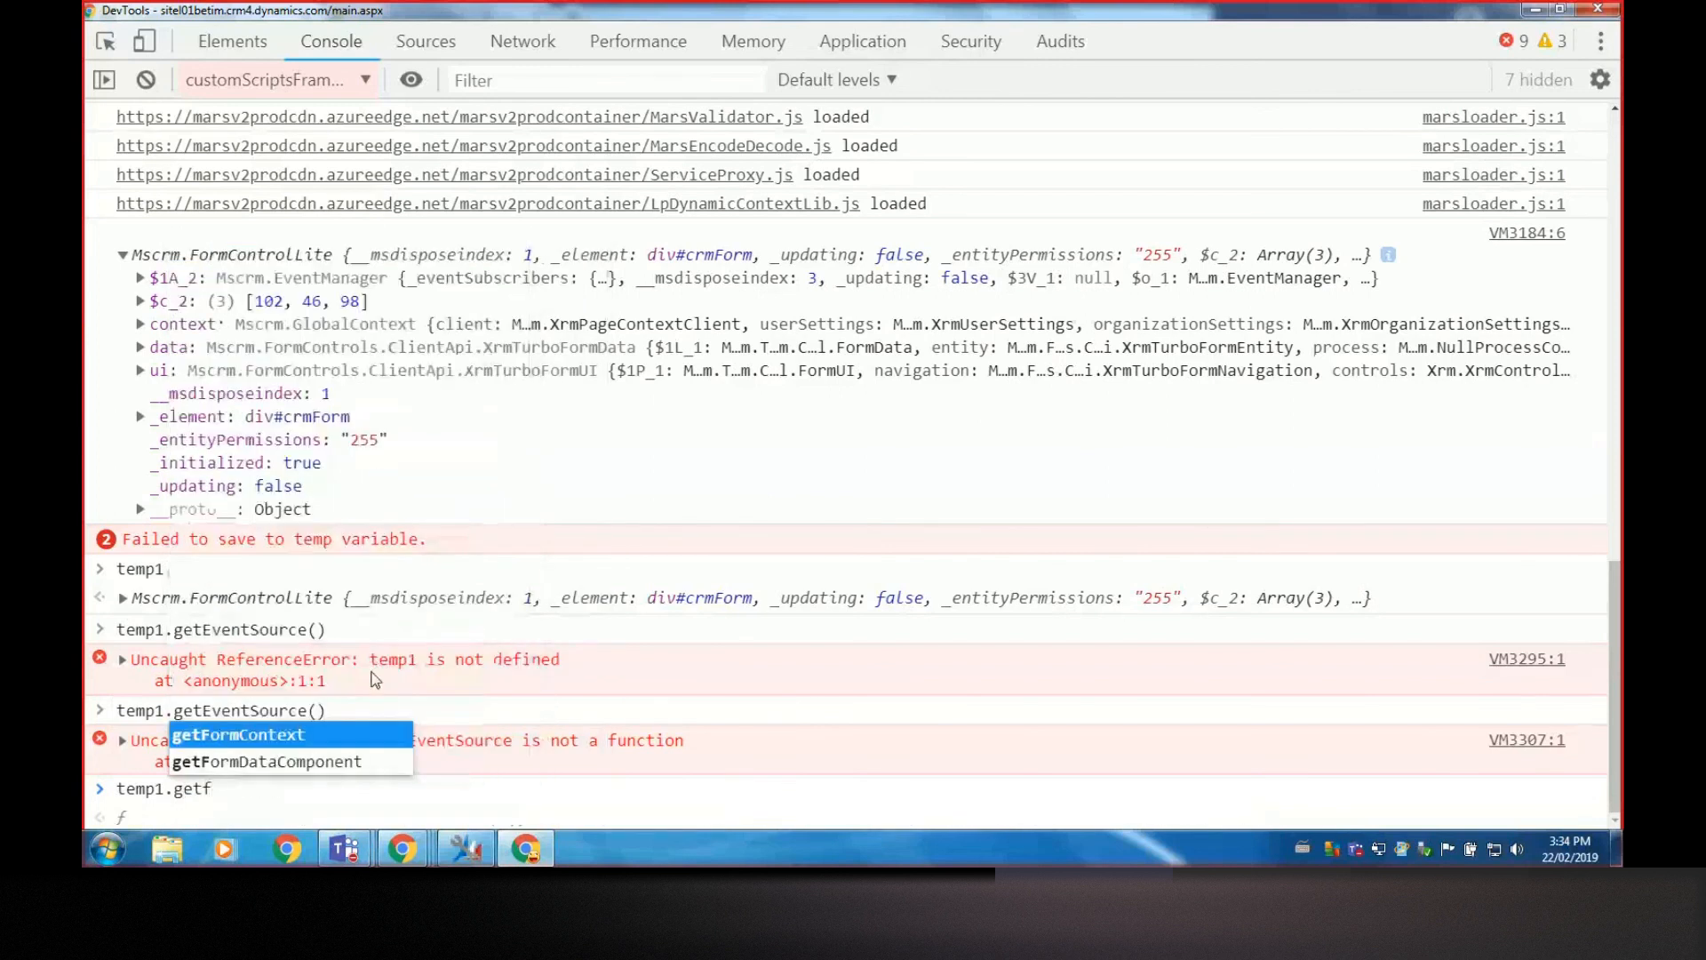
key(Tab)
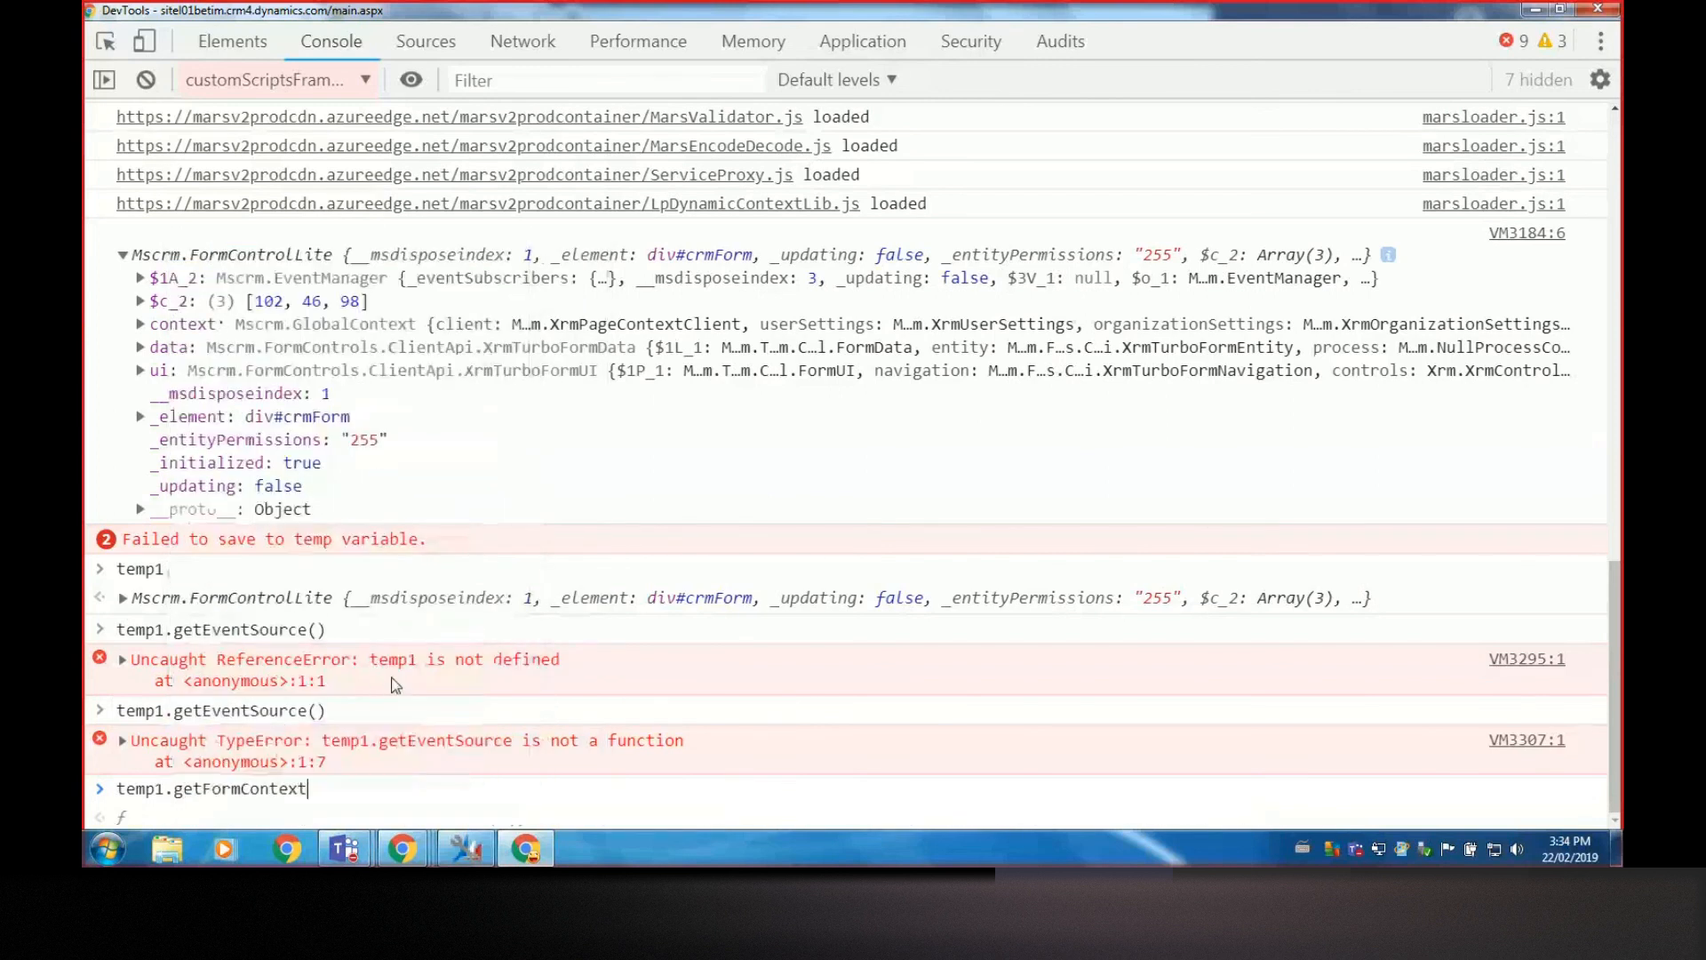
text(().getControl()
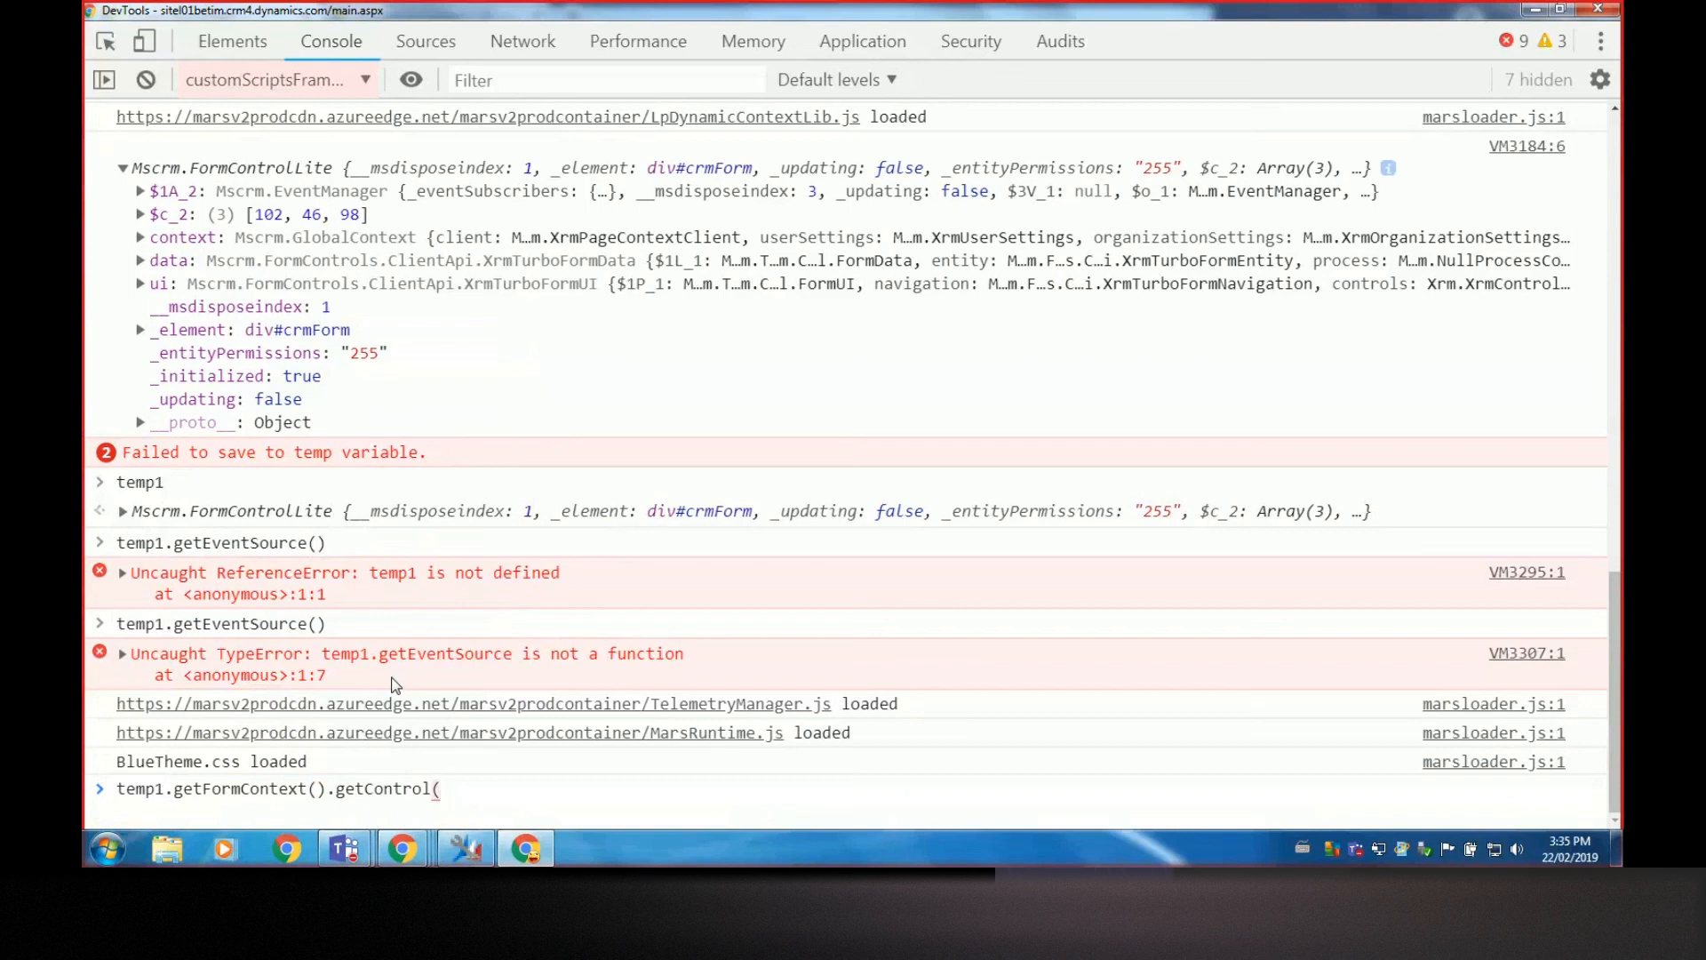
Uncover the new contact form, show its fields' logical names, and copy the Job Title field's logical name, jobtitle
drag(700, 19, 994, 212)
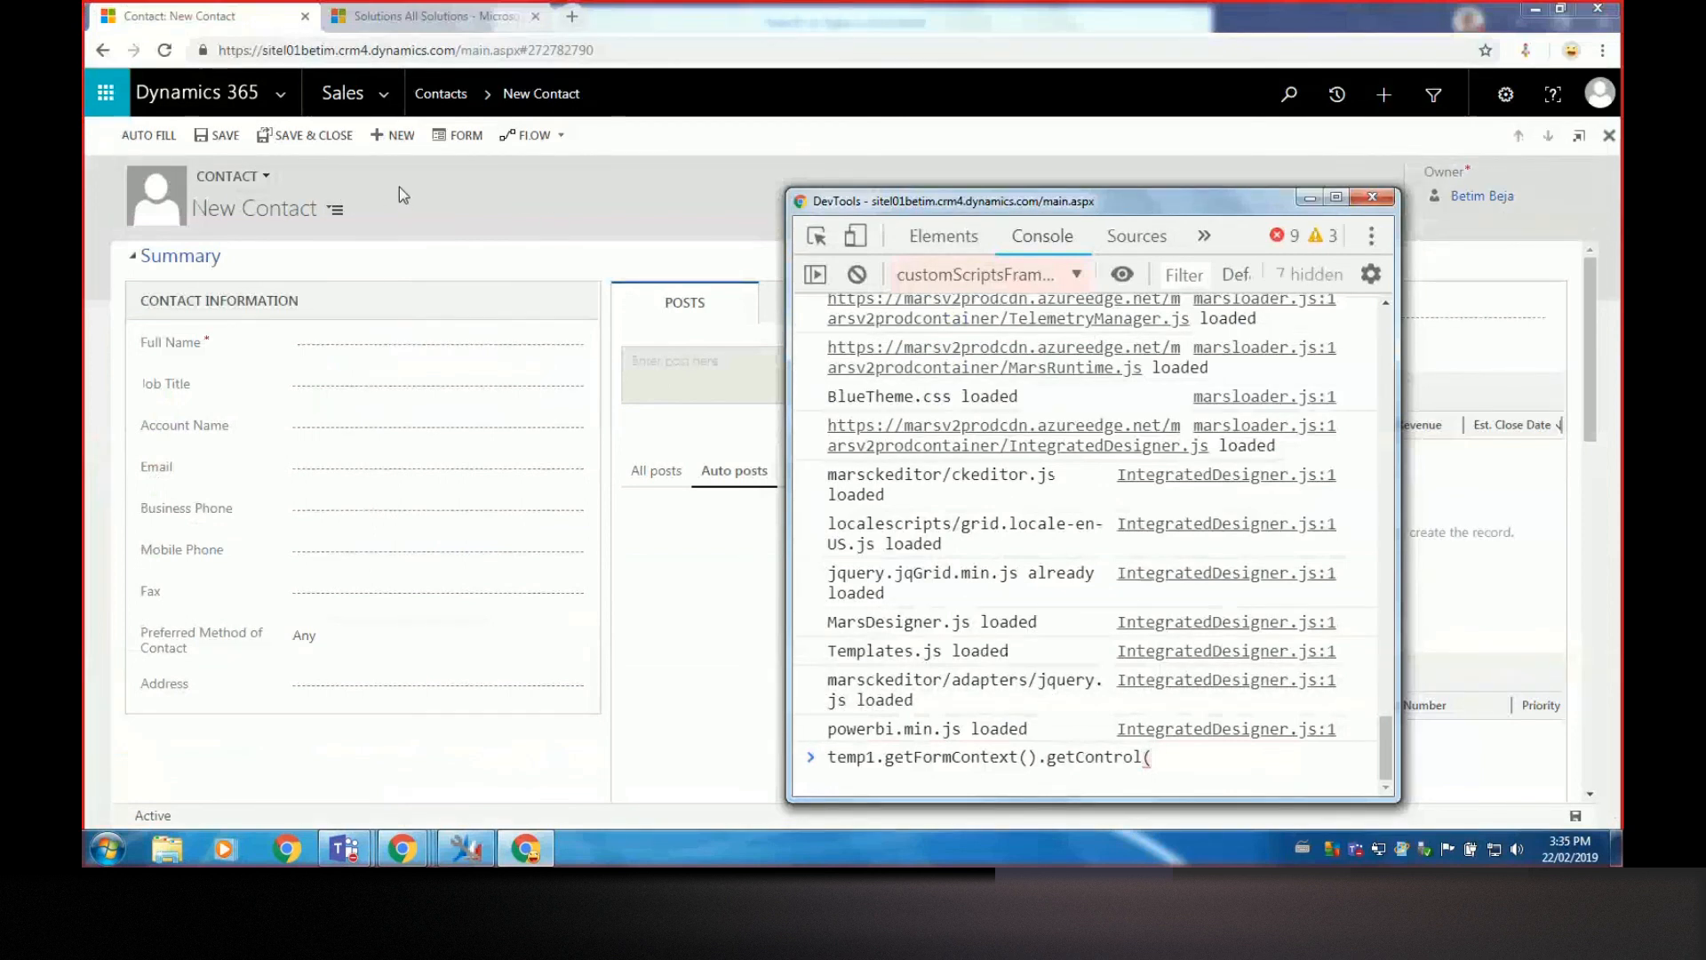
click(1528, 52)
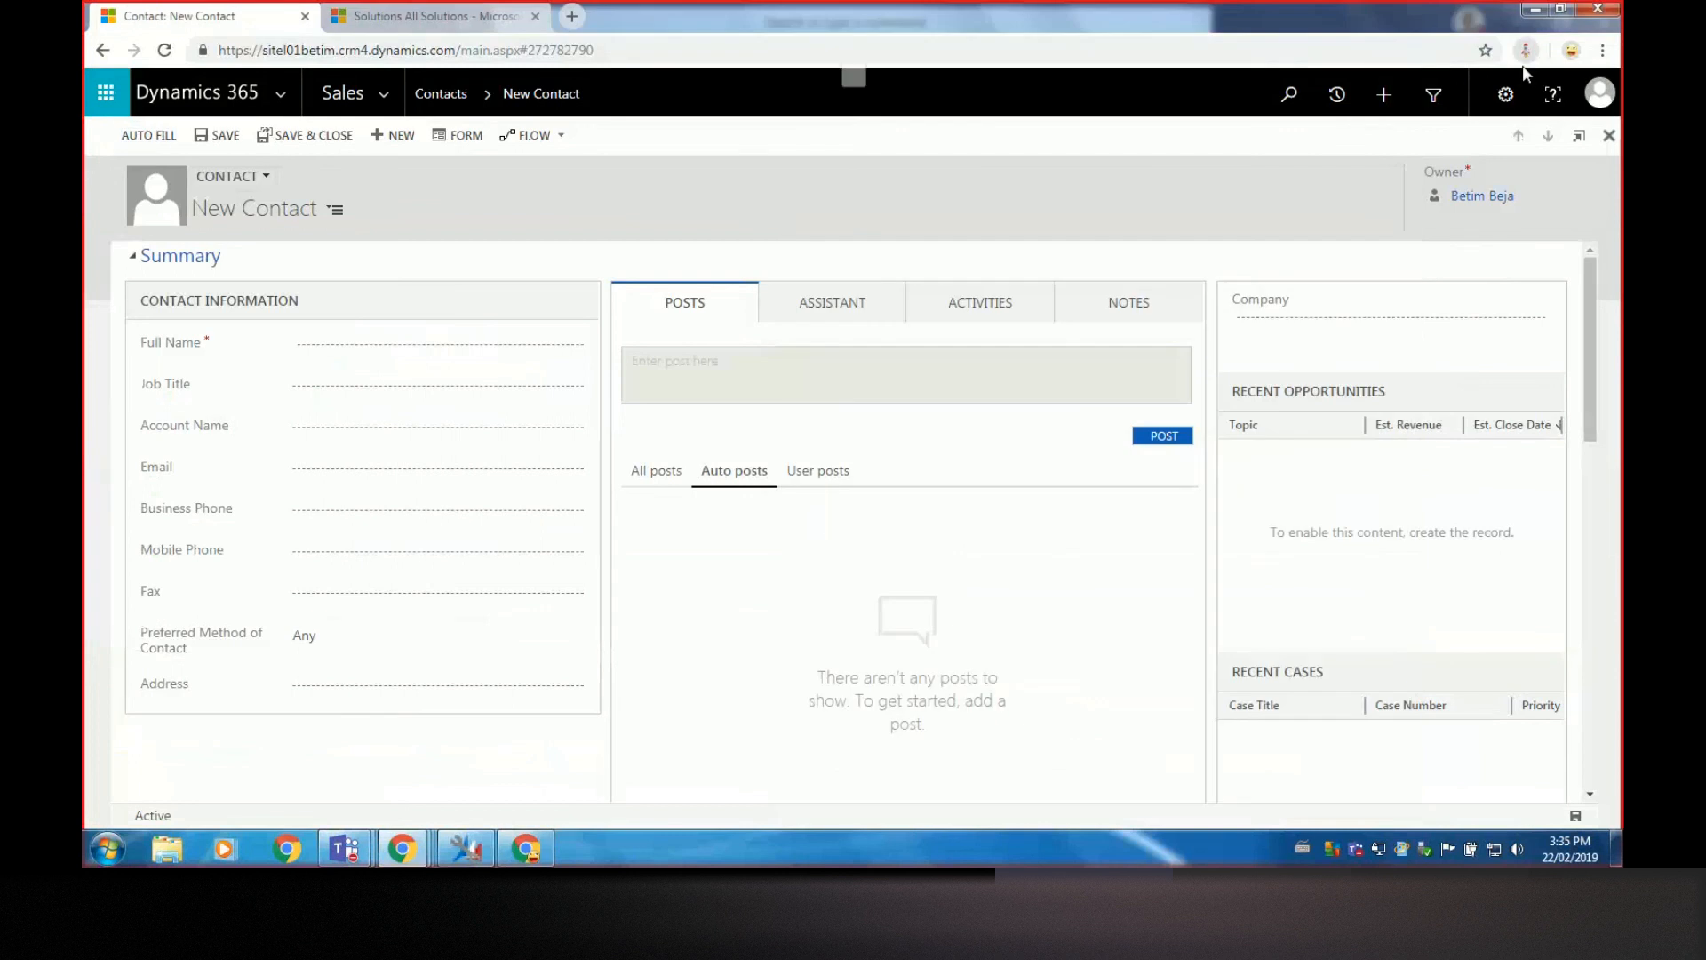
click(893, 187)
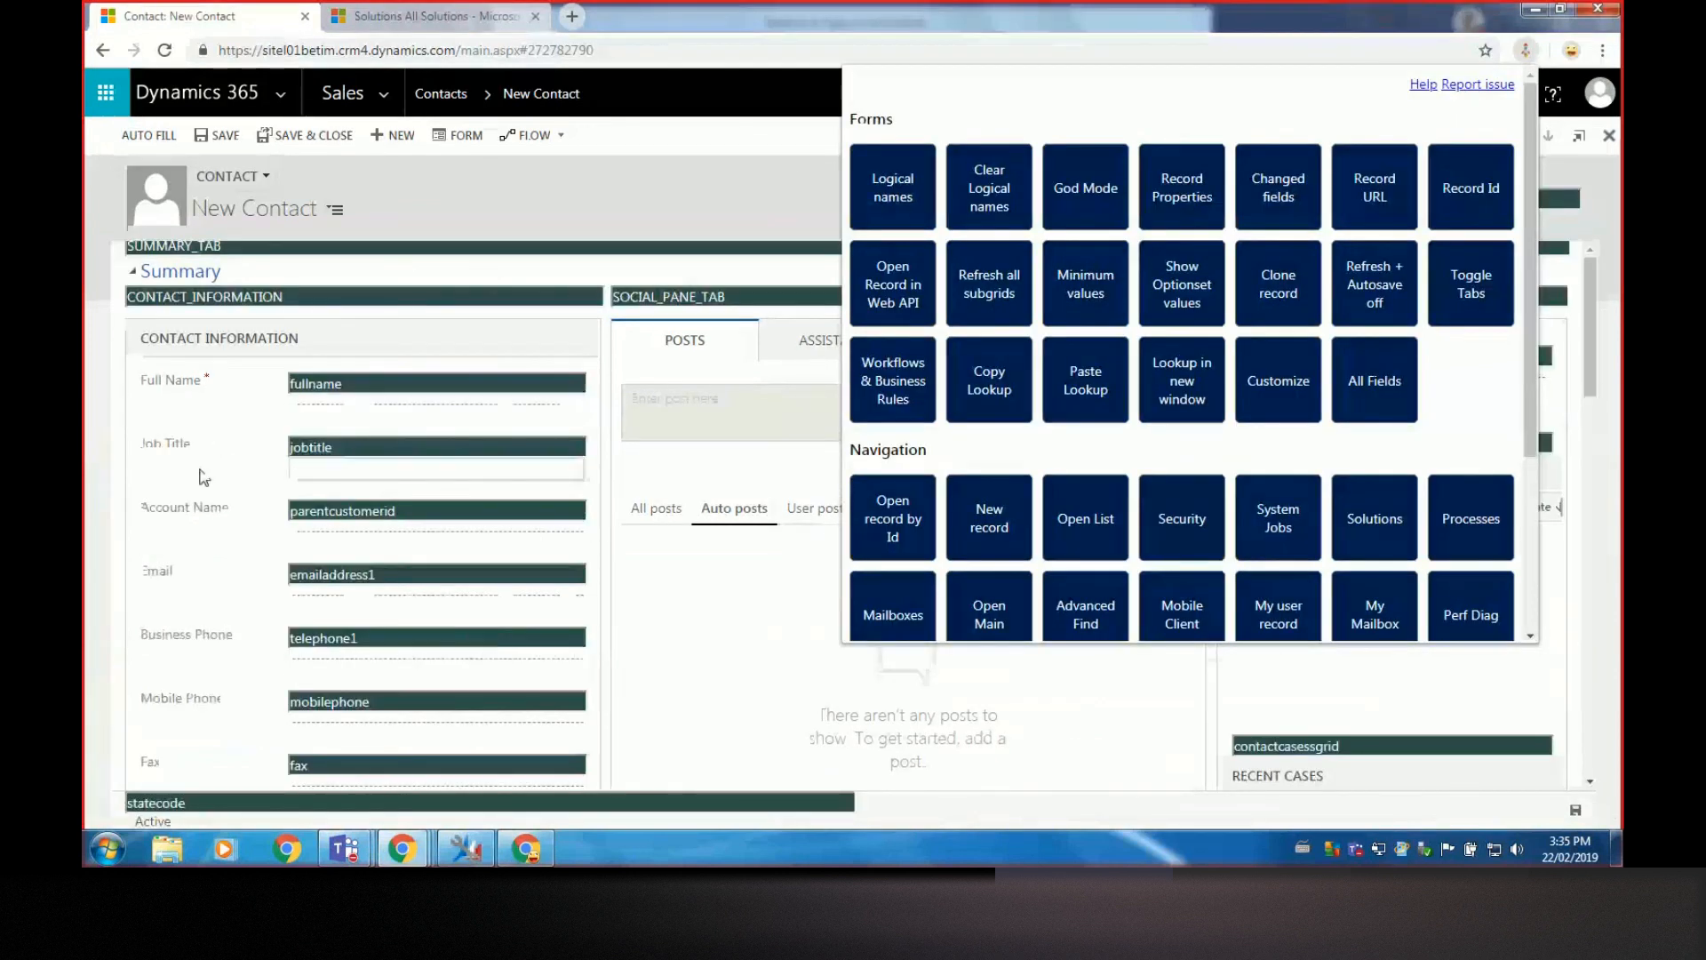
click(334, 446)
drag(333, 446, 286, 452)
key(ctrl+c)
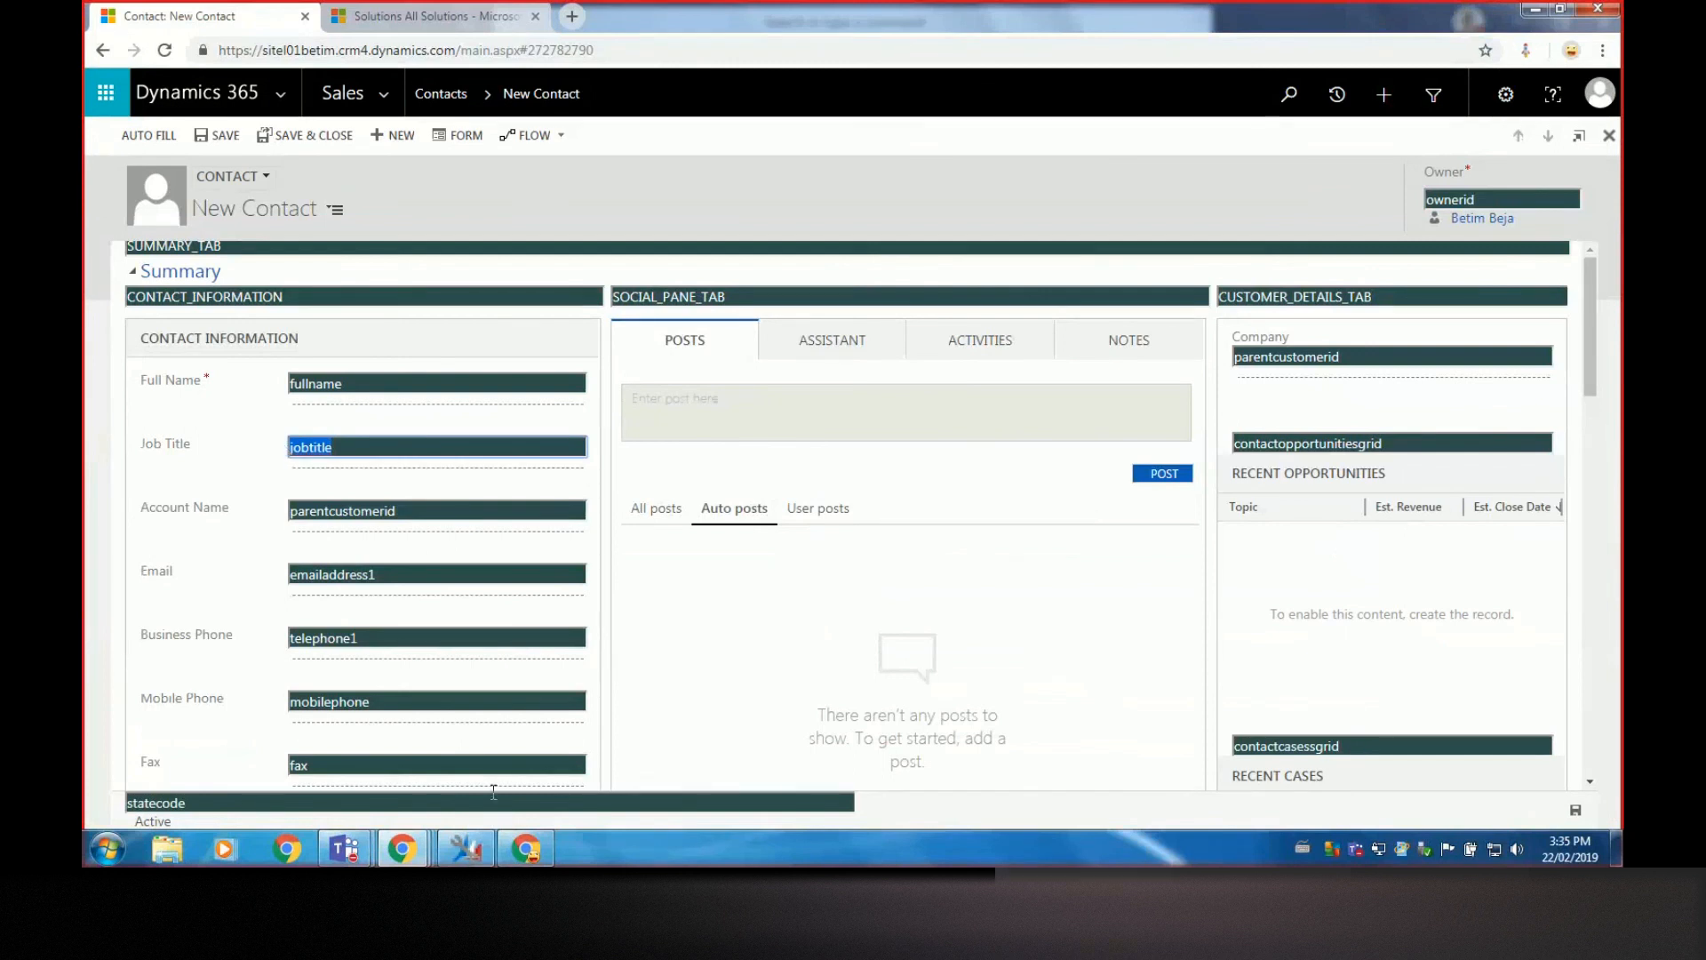
Complete the console expression with "jobtitle" and try to run .setValue("AI Guru") directly on that control
click(525, 848)
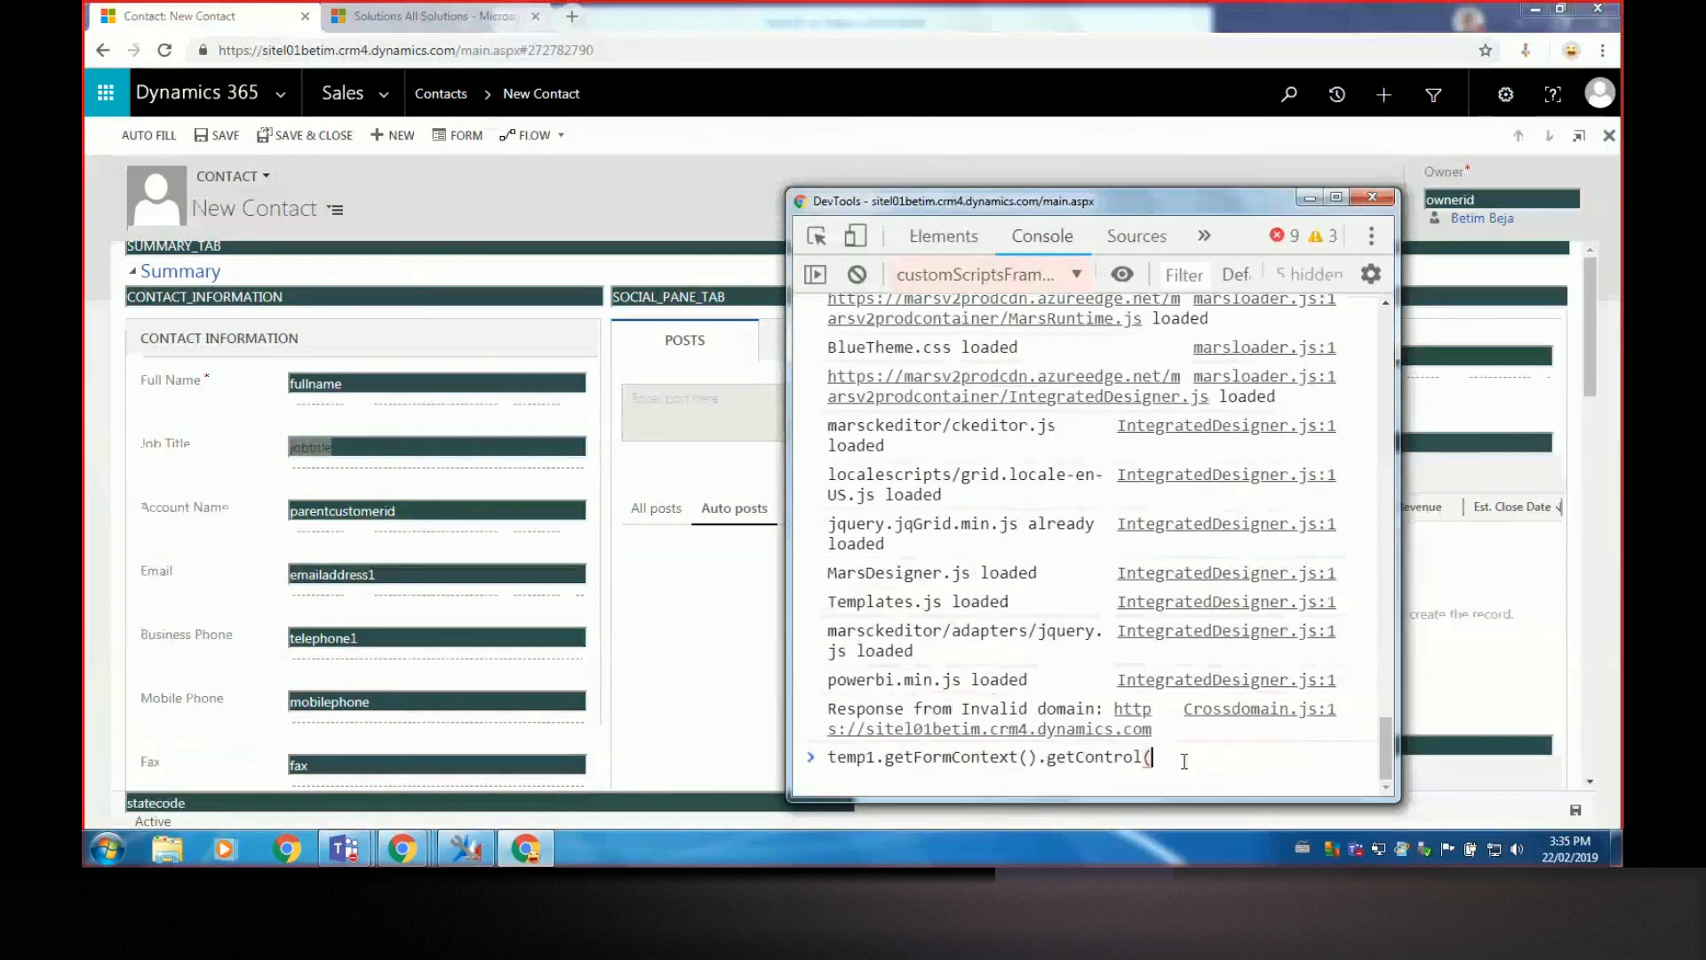
text(")
key(ctrl+v)
text("))
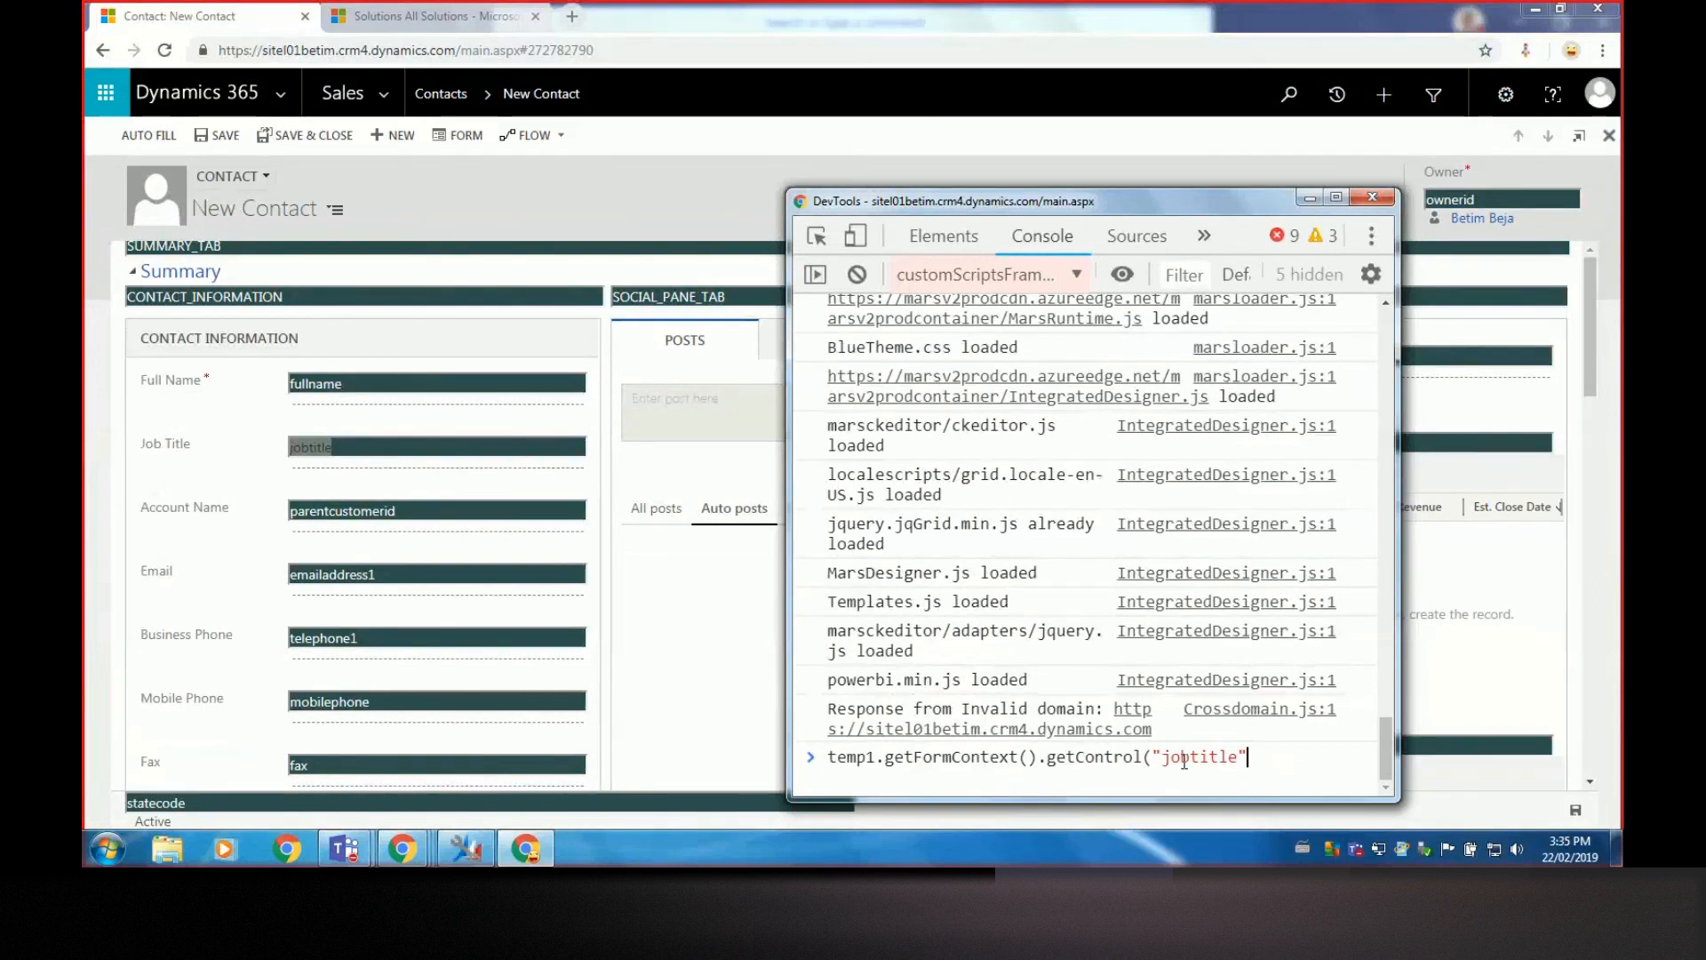
text(.setValue)
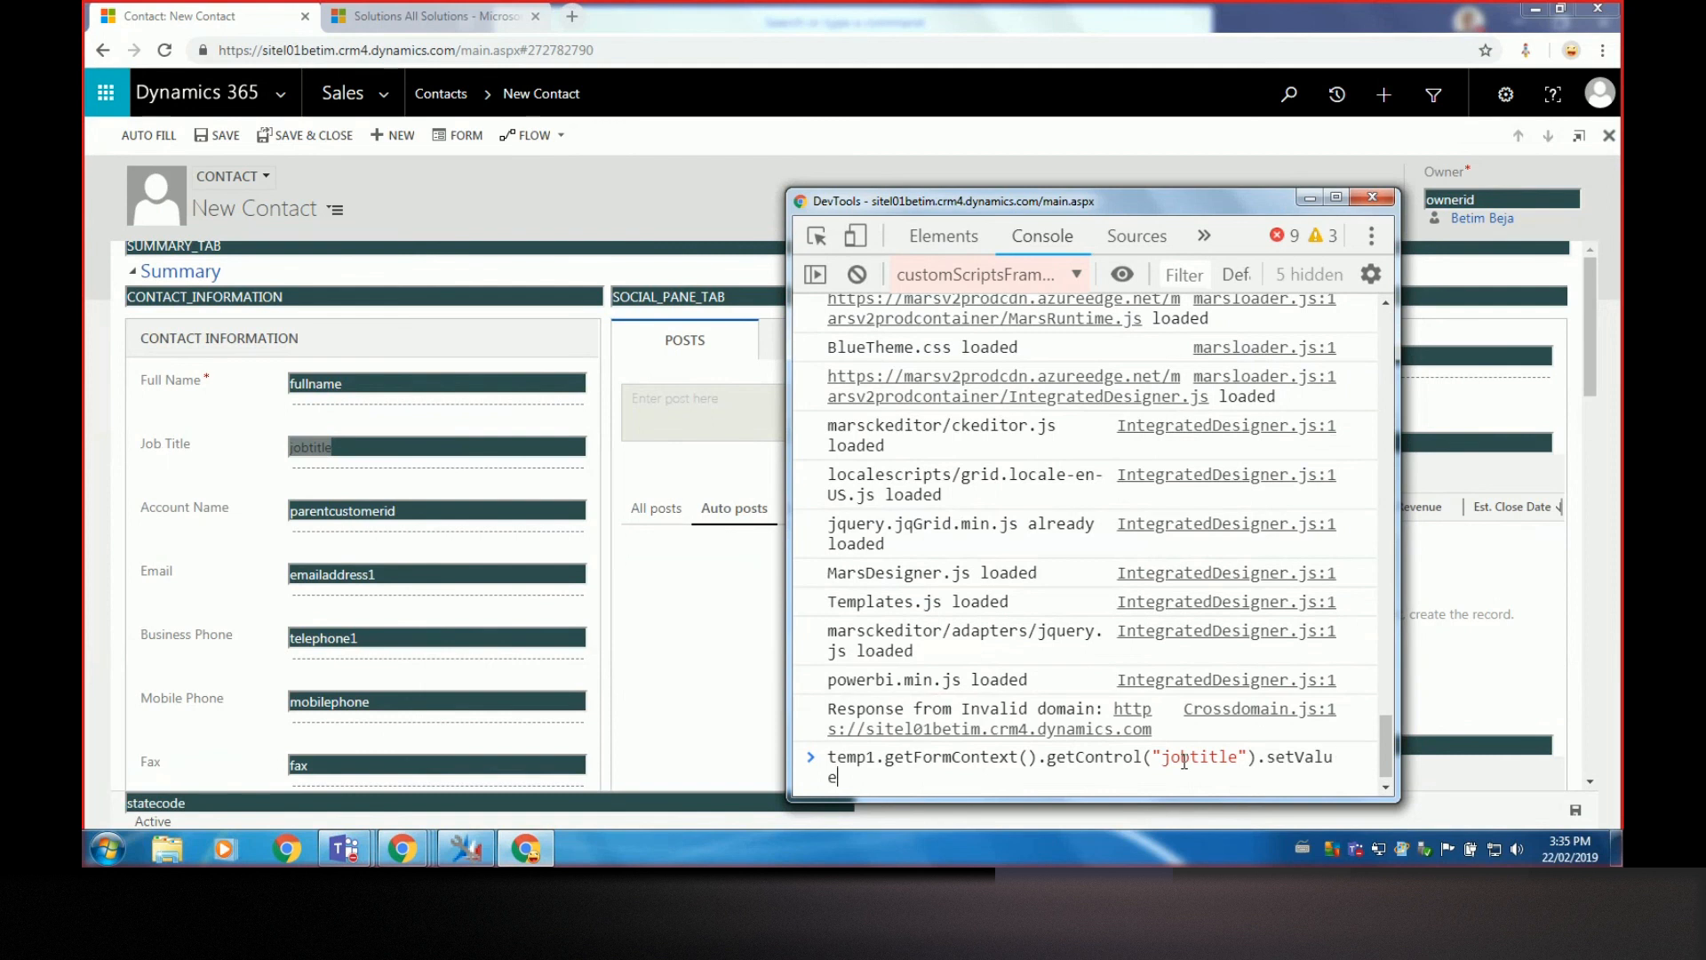
text(("AI Guru"()
key(BackSpace)
text())
key(Return)
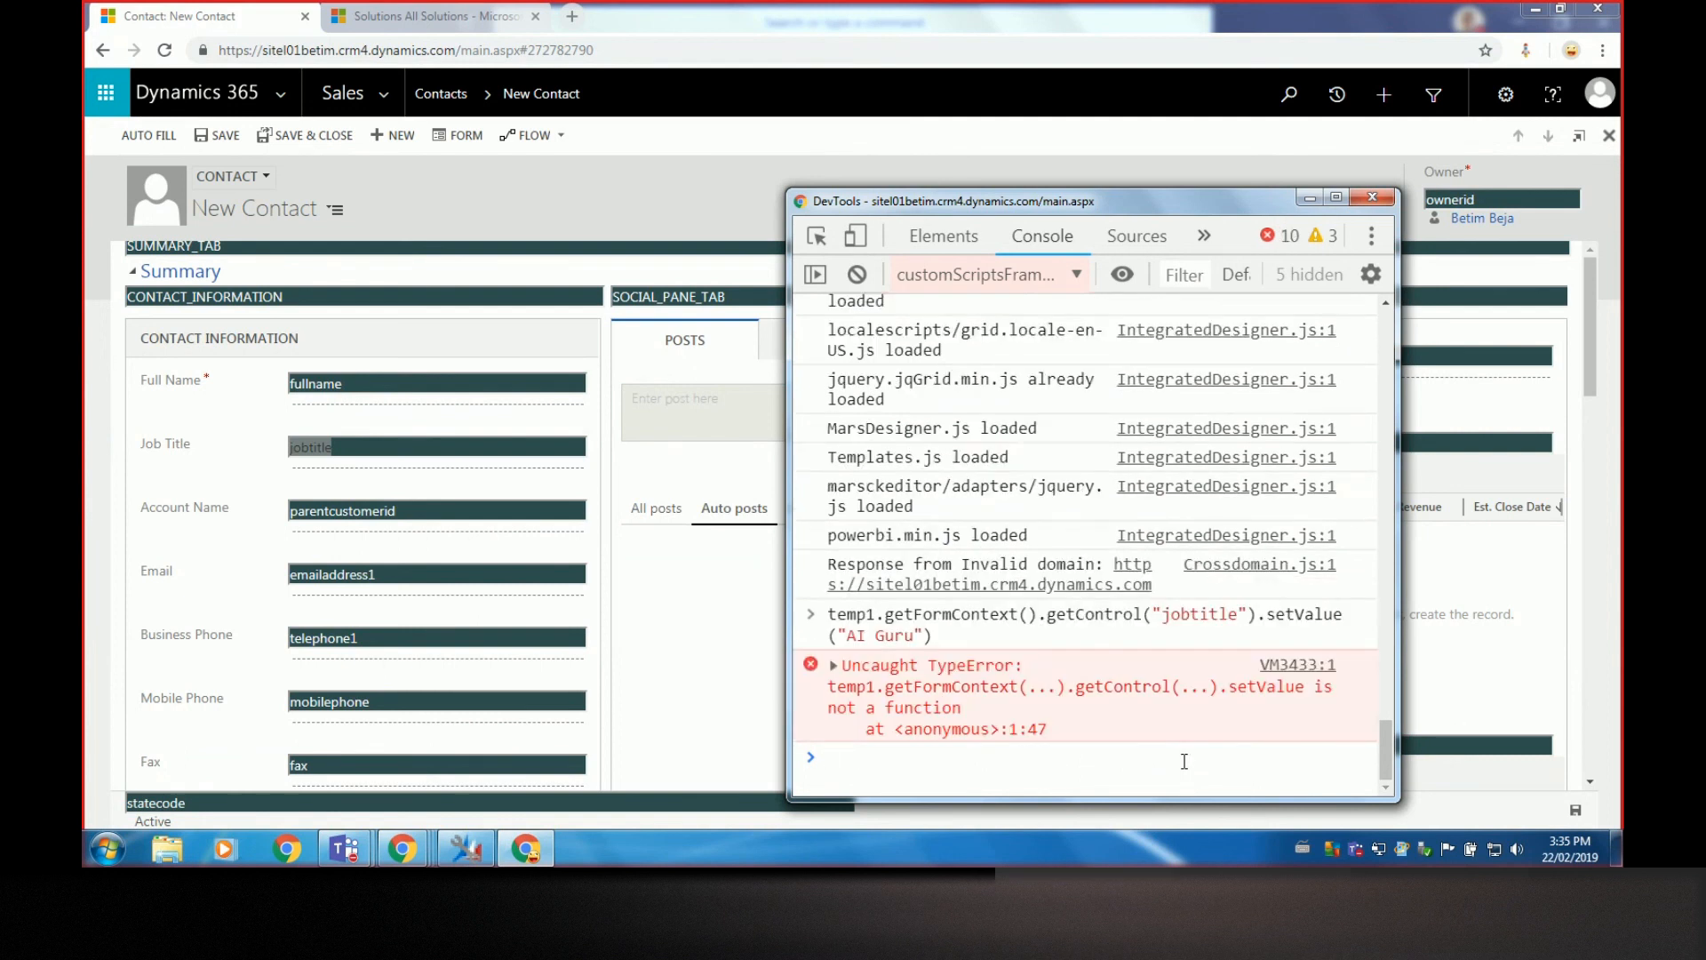
Recall the expression, insert getAttribute() before setValue, and run it to set the contact's Job Title to AI Guru
key(Up)
key(Left)
key(Left)
key(Left)
key(Left)
key(Left)
key(Left)
key(Left)
key(Left)
key(Left)
key(Left)
key(Left)
key(Left)
key(Left)
key(Left)
key(Left)
key(Left)
key(Left)
key(Left)
key(Left)
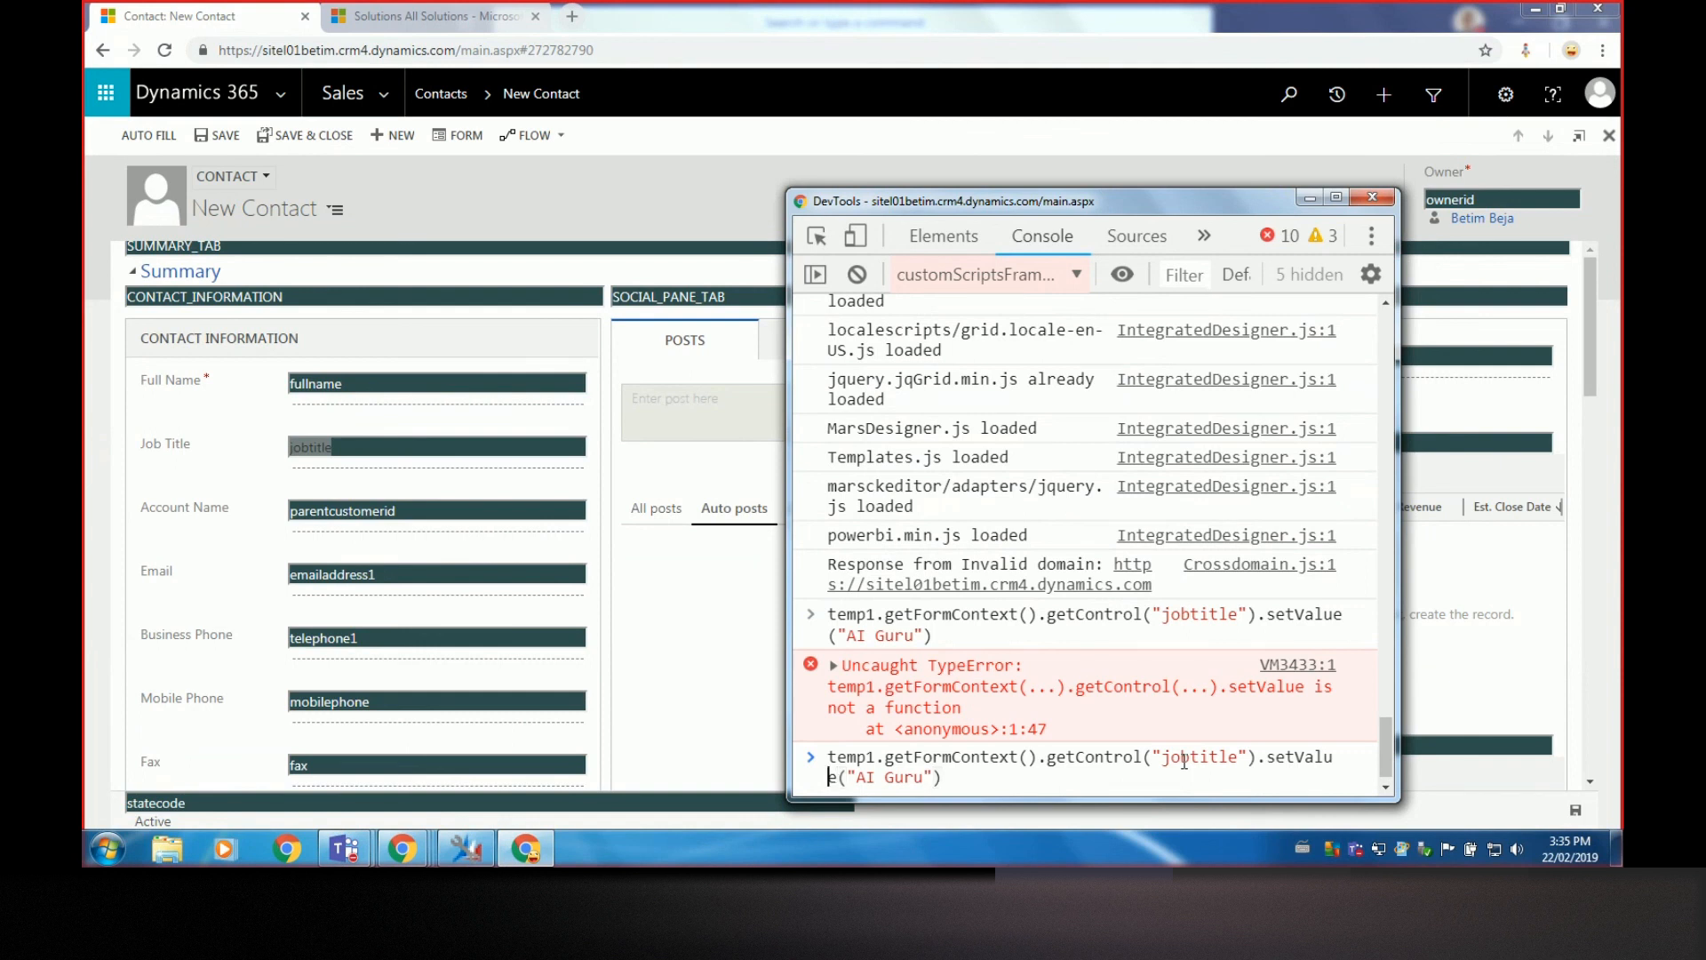
text(getAttribu)
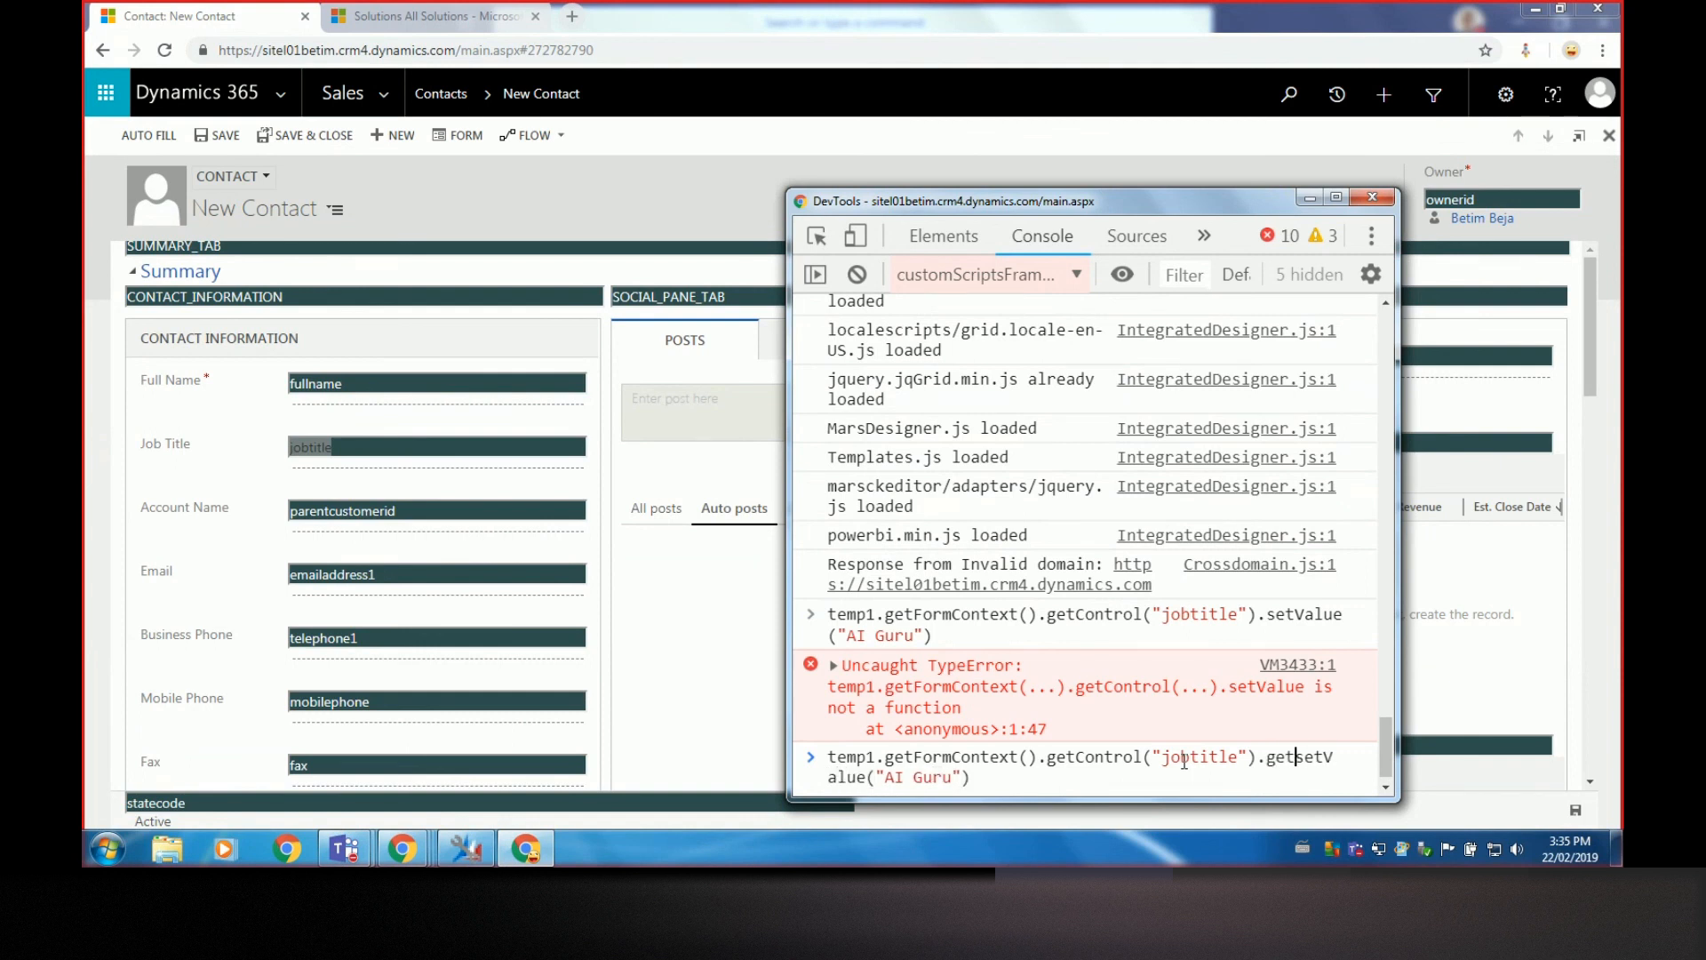
text(te))
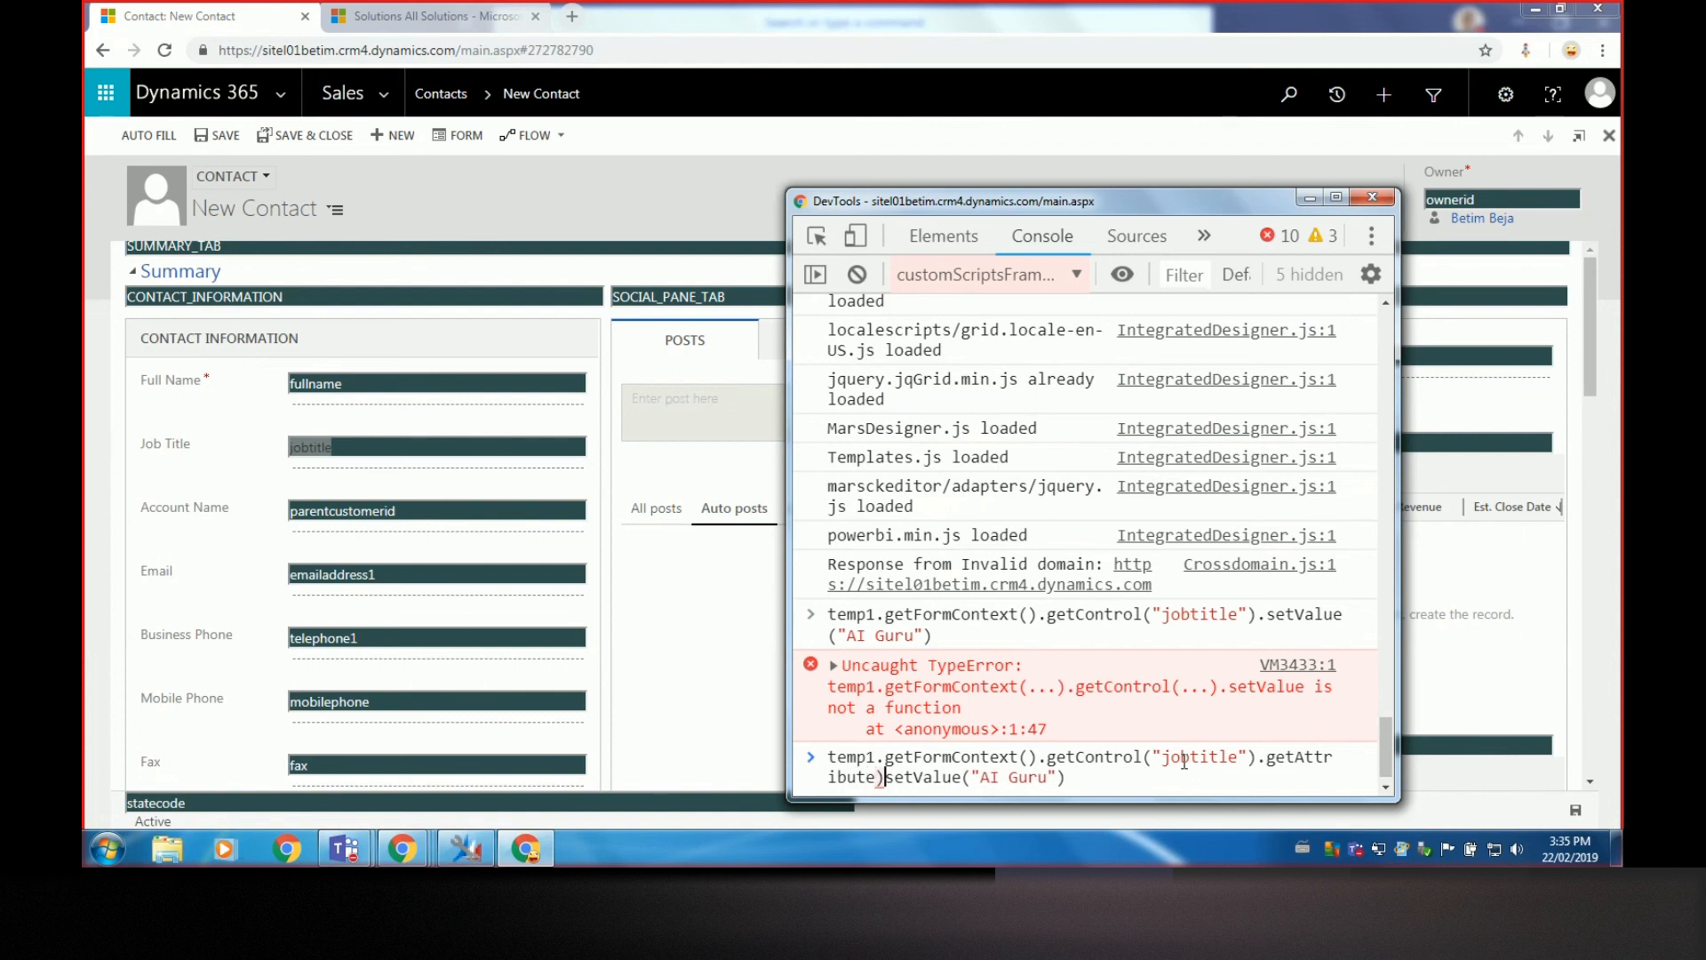
key(BackSpace)
text(().)
key(Return)
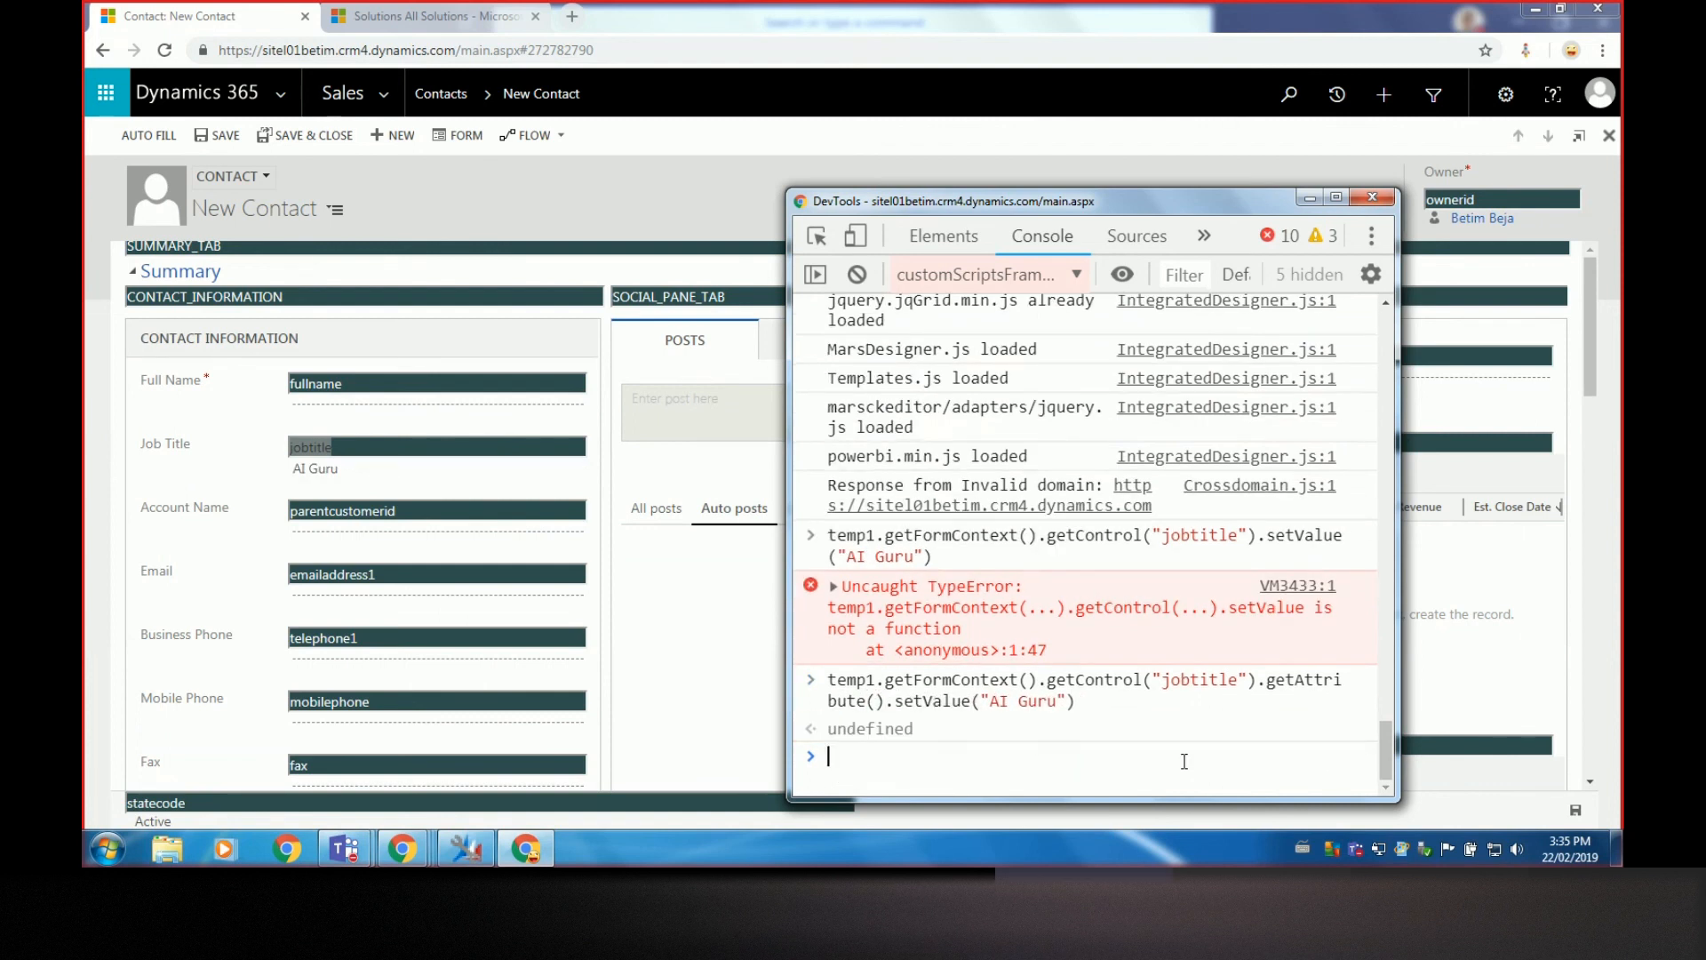
Clear the logical names from the contact form and close the DevTools window
click(1526, 50)
click(989, 187)
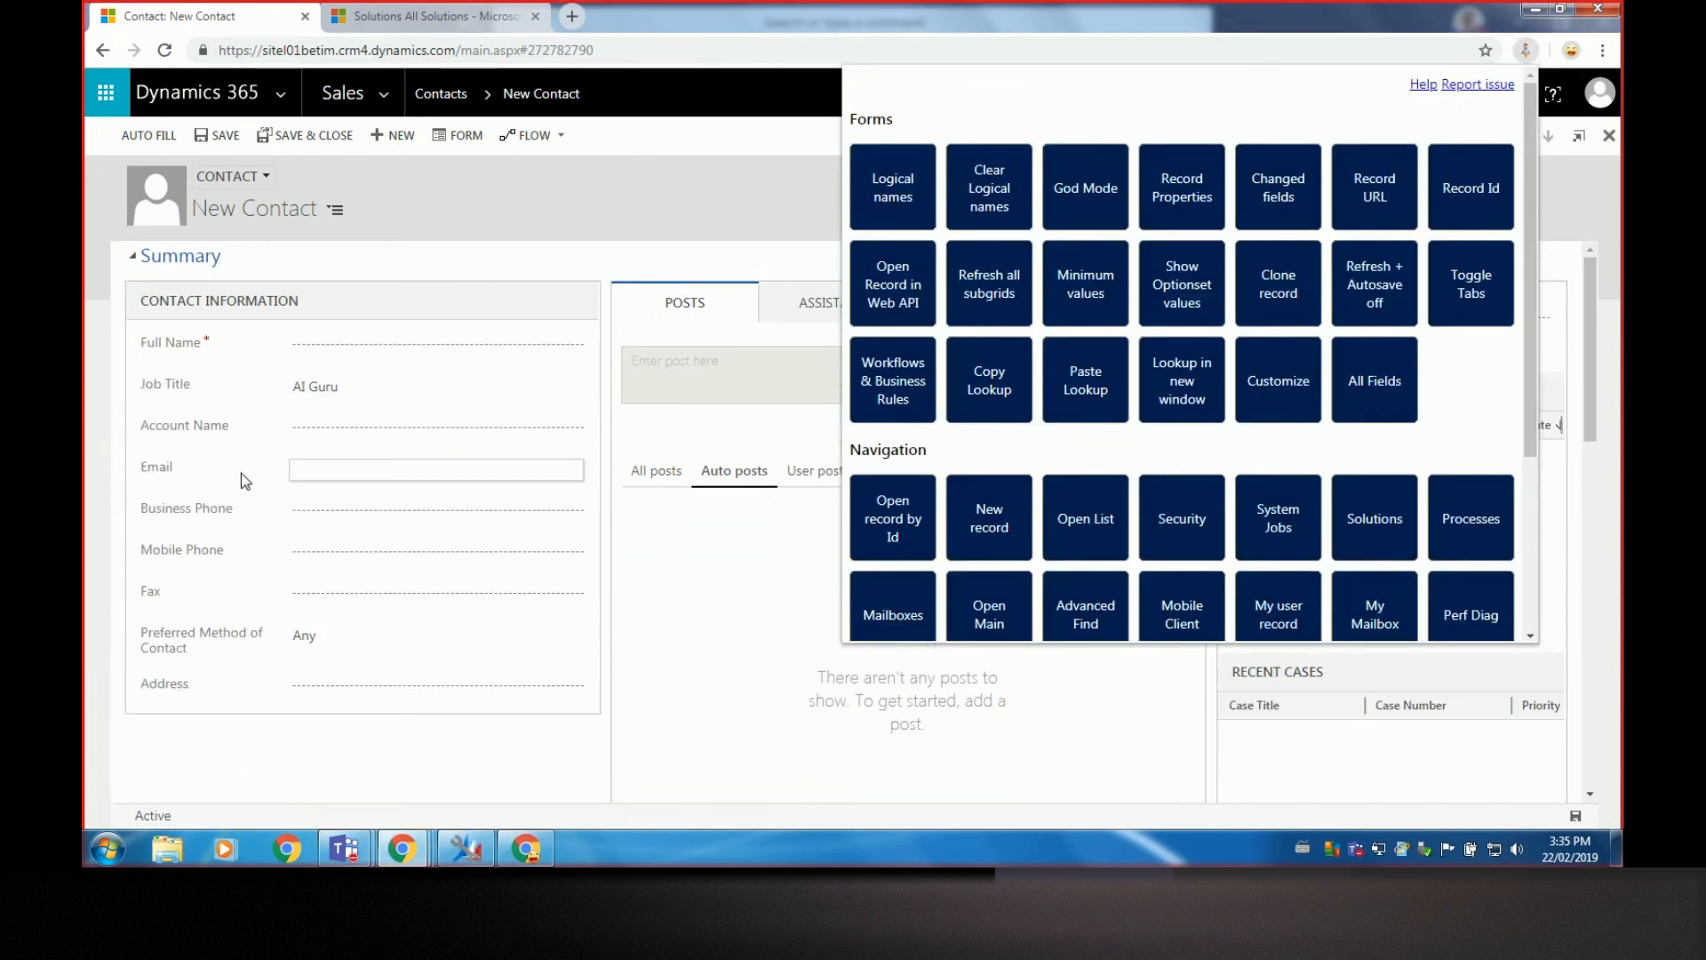
click(115, 403)
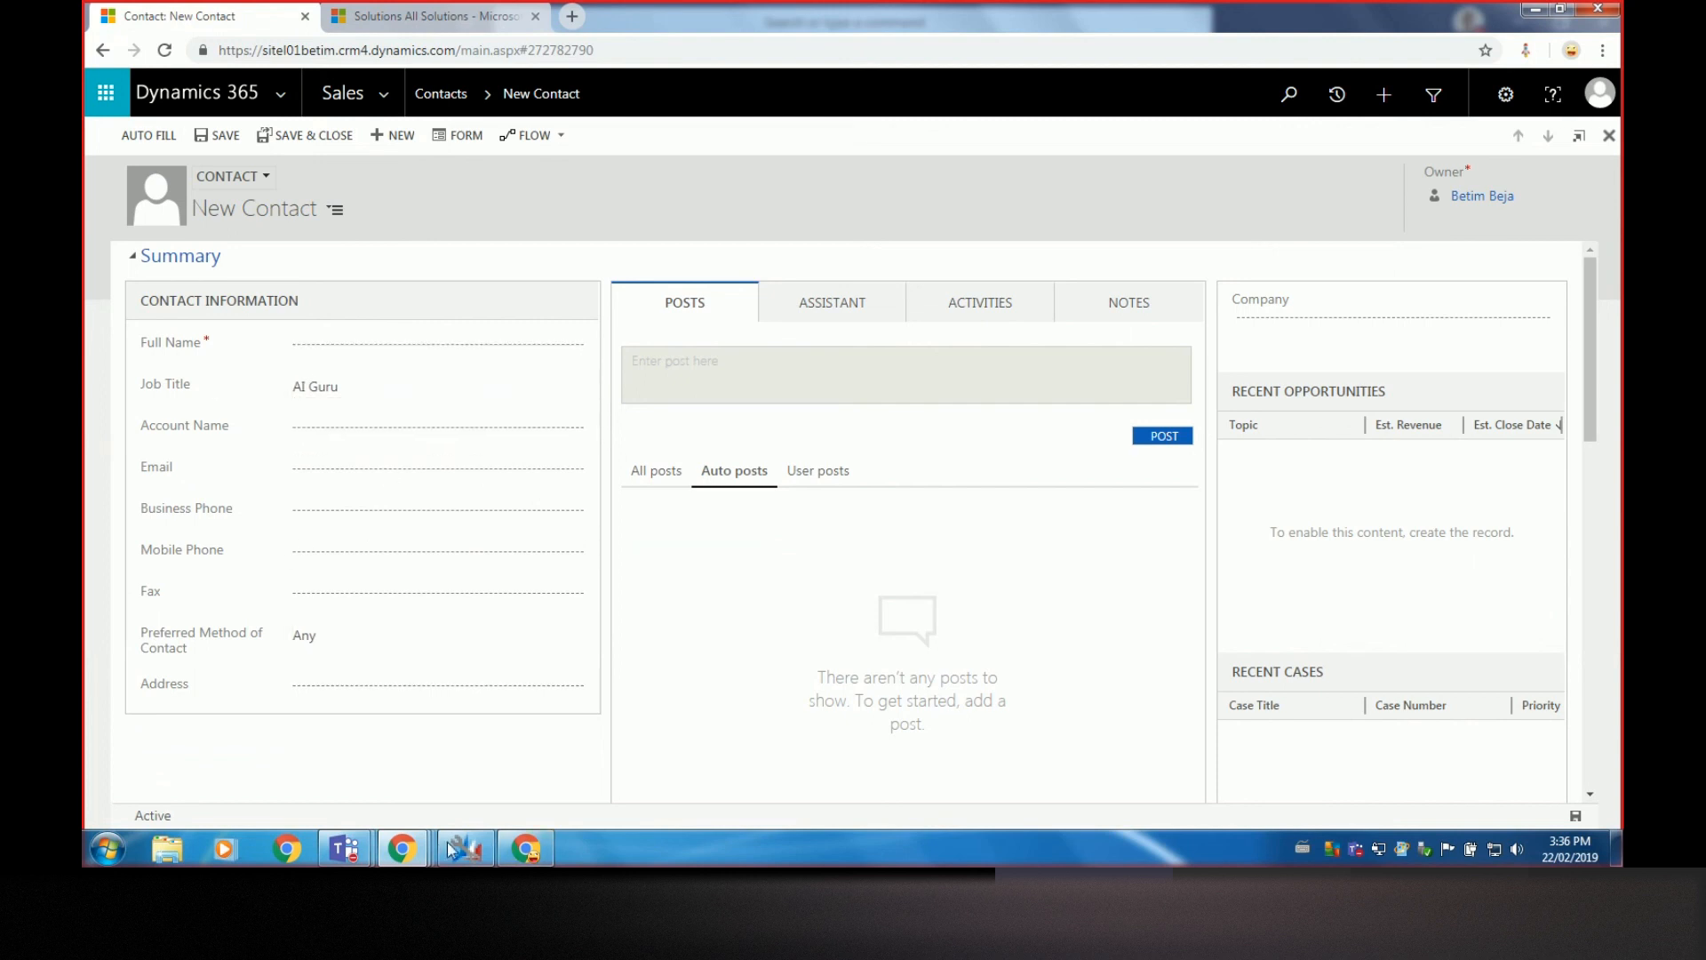
click(525, 848)
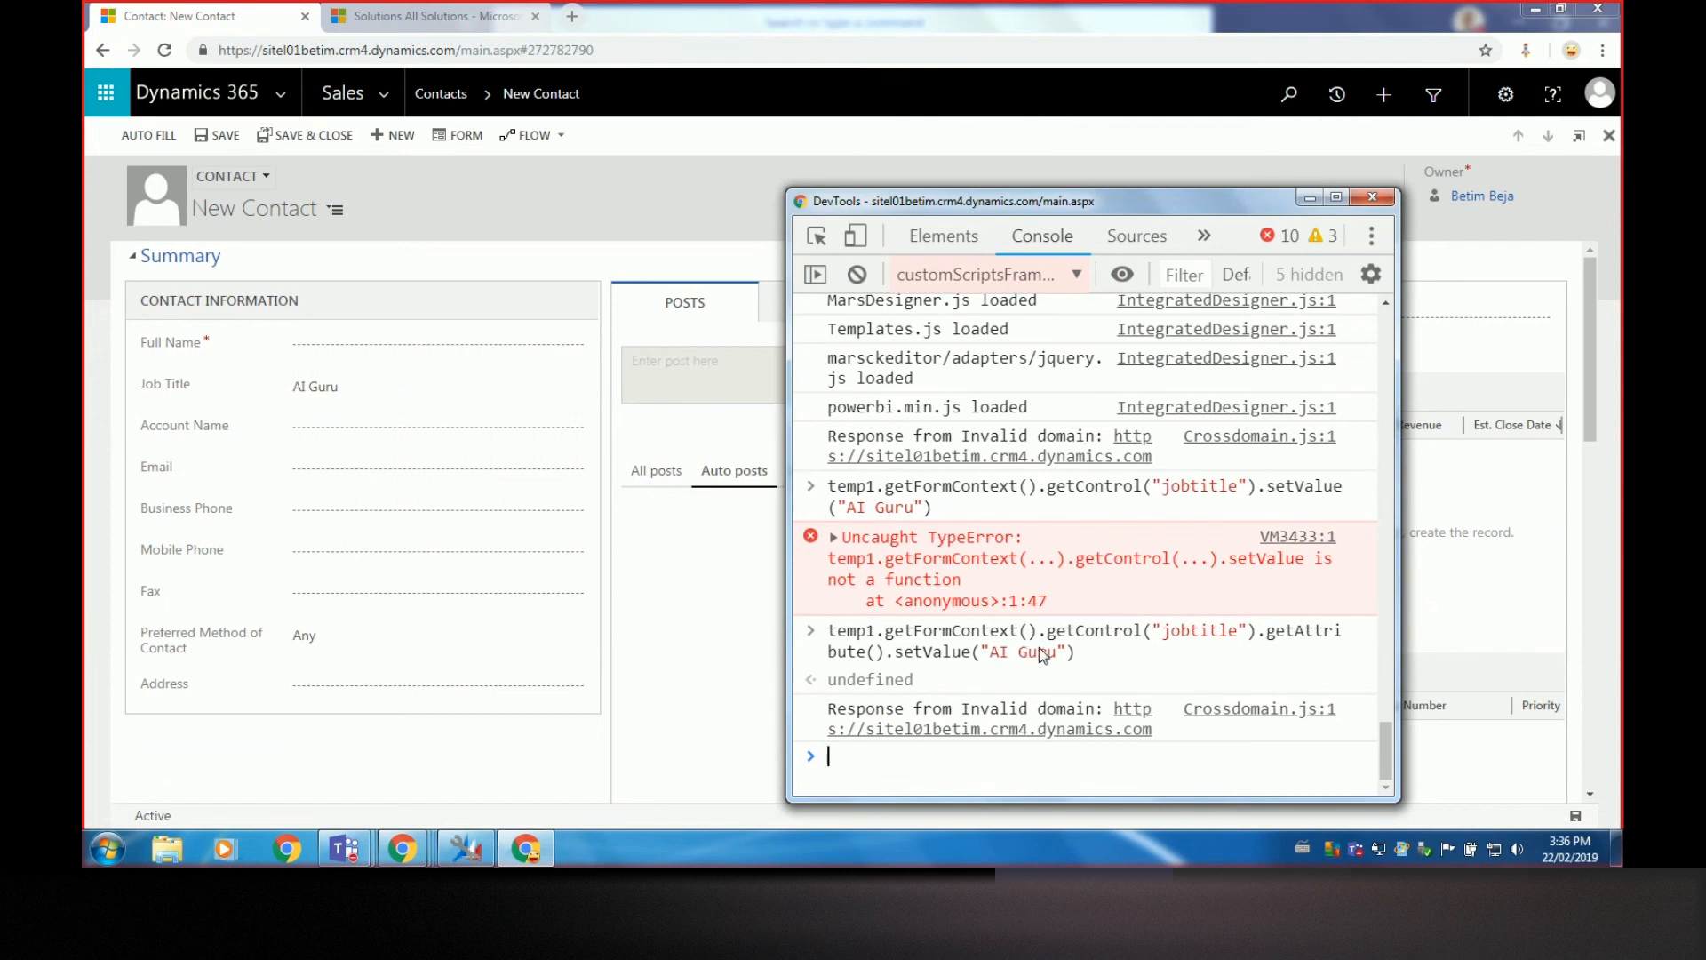
click(1373, 196)
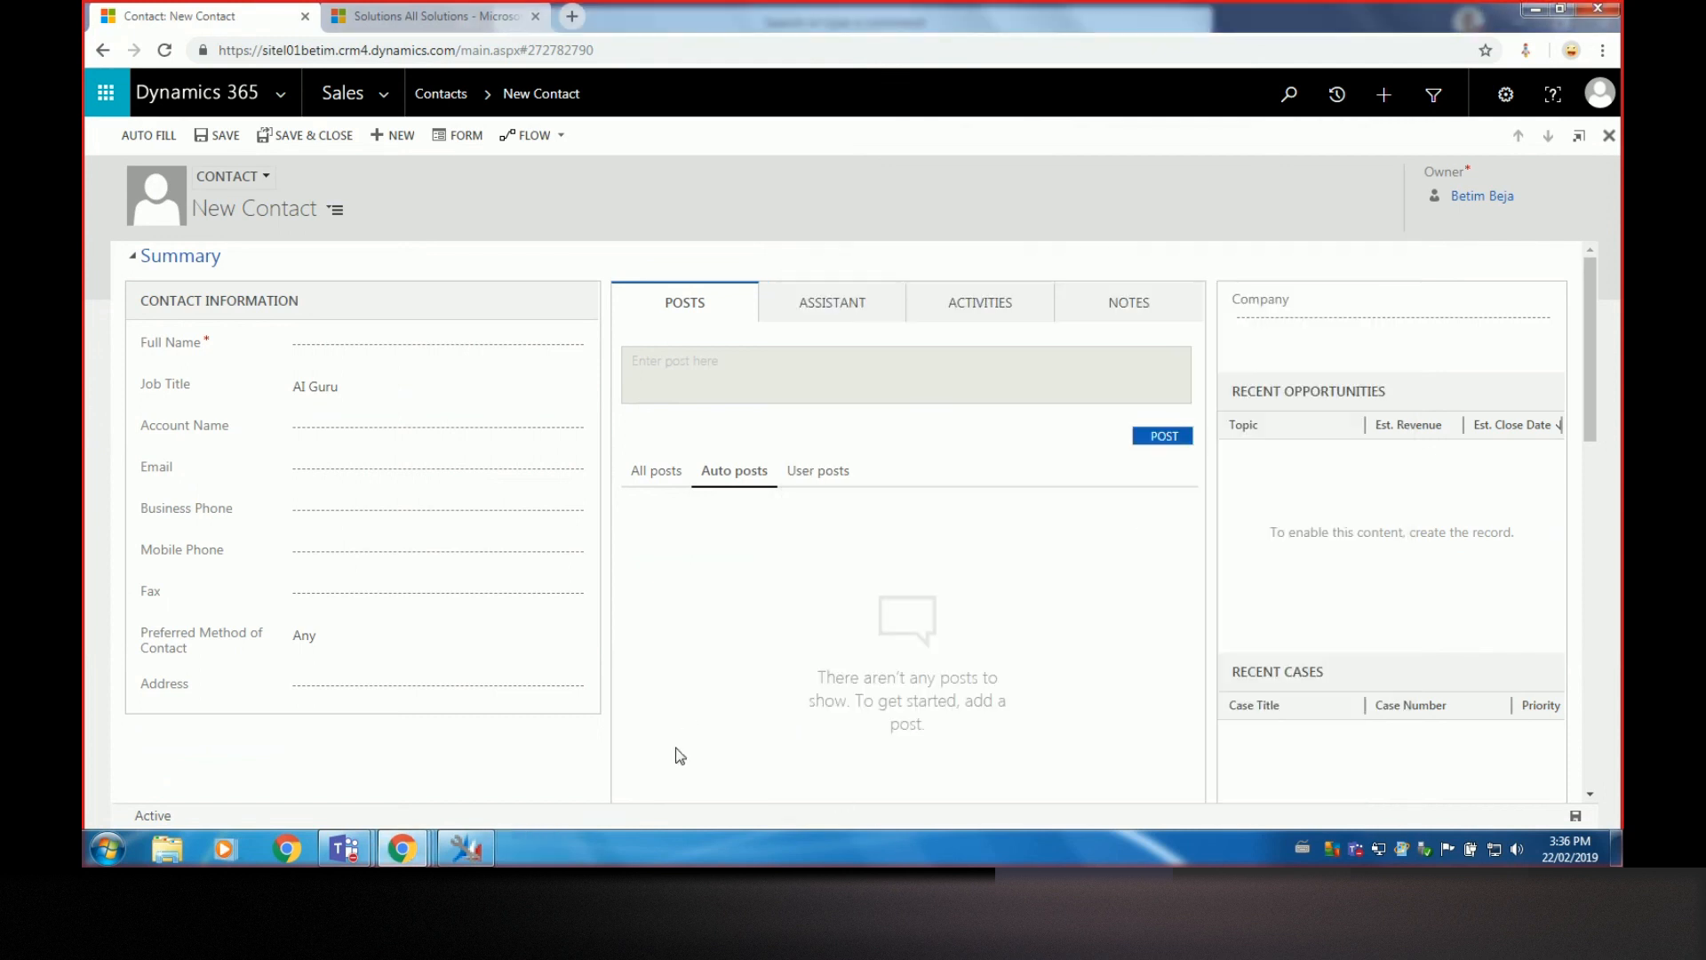
Launch Visual Studio 2017 and create a Blank Node.js Console Application project named Contact.AutoFillHandler
click(106, 848)
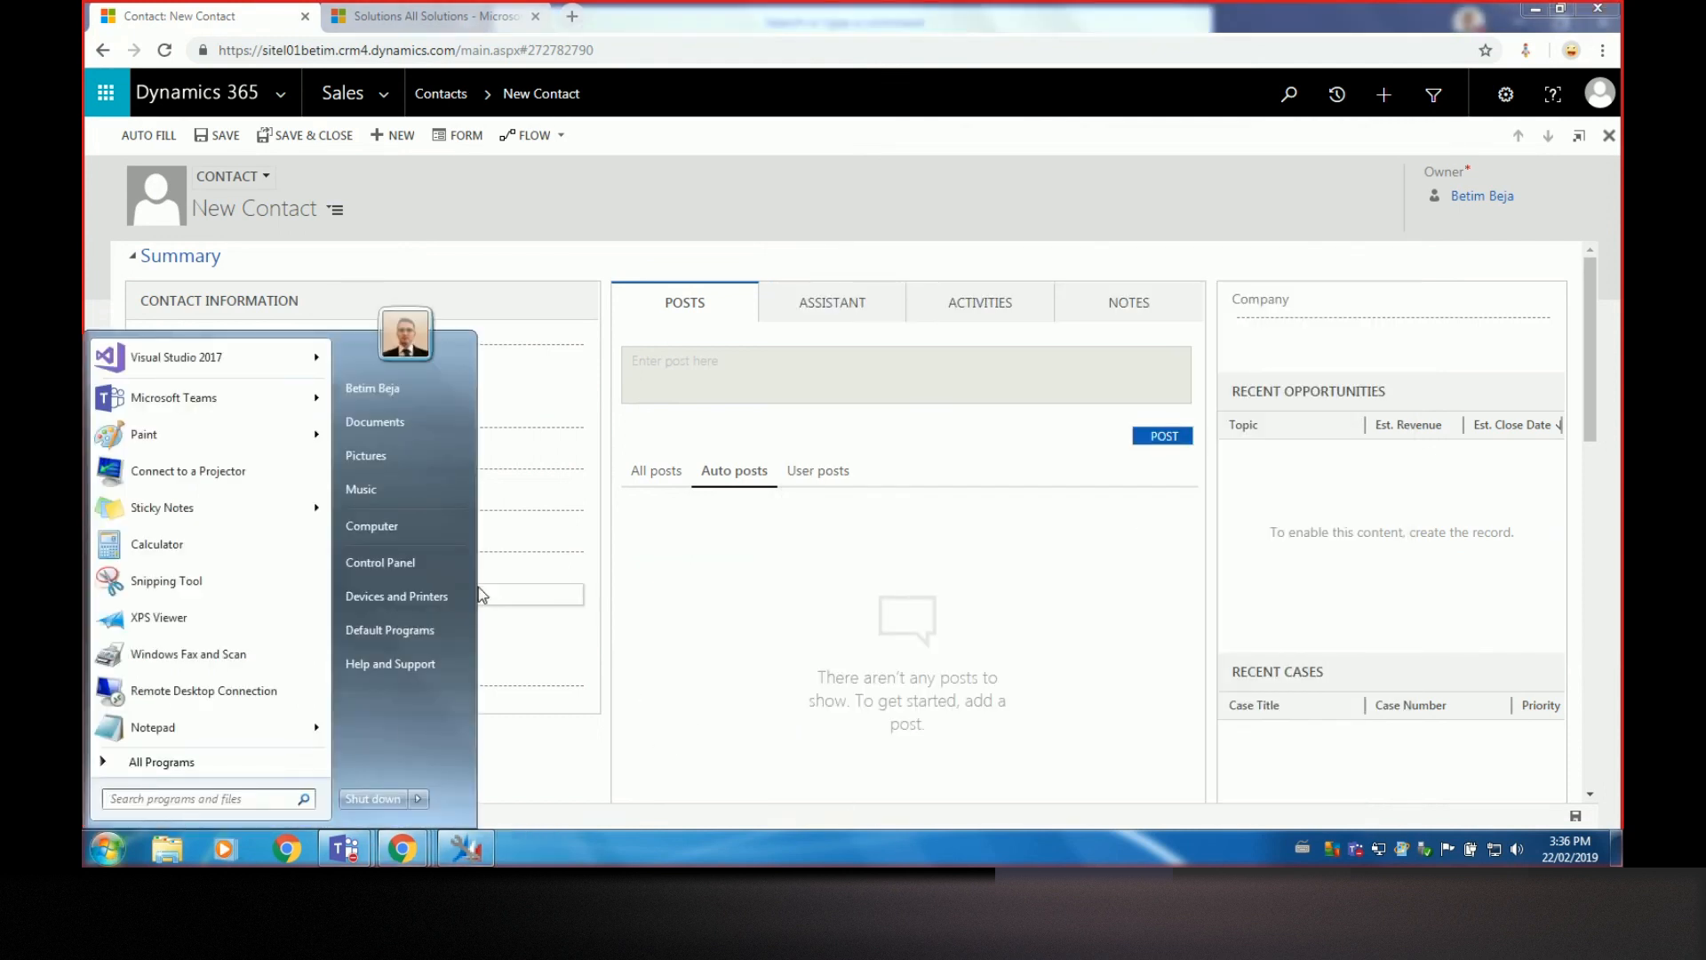
click(178, 359)
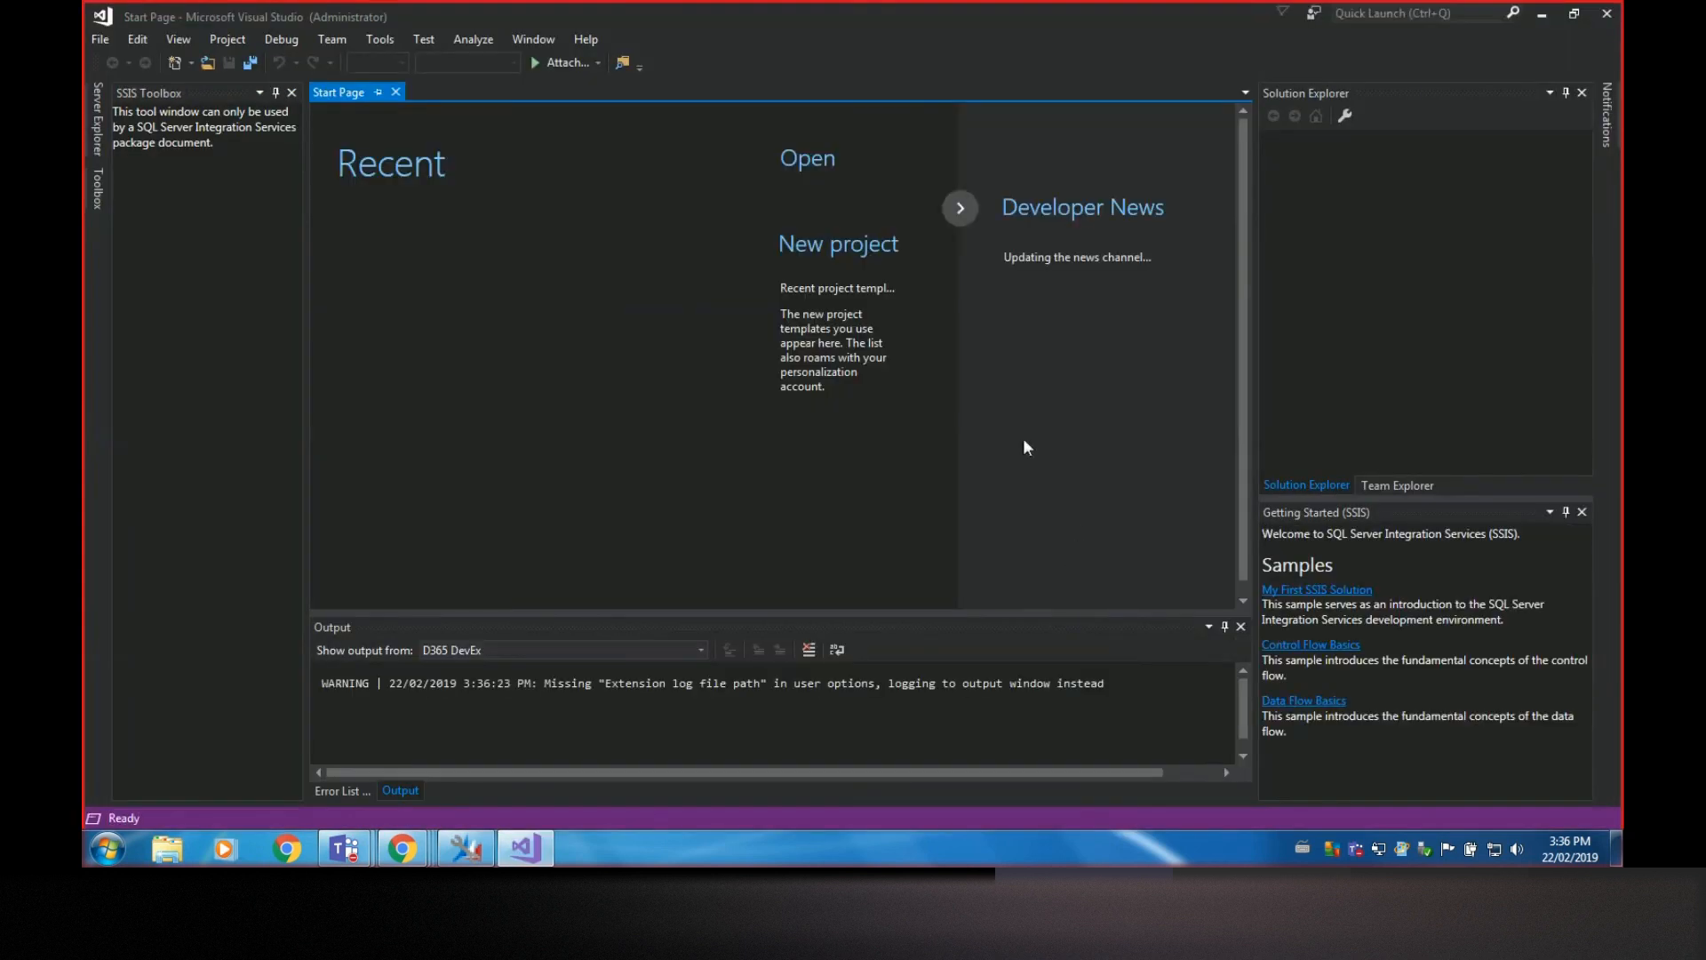
click(813, 578)
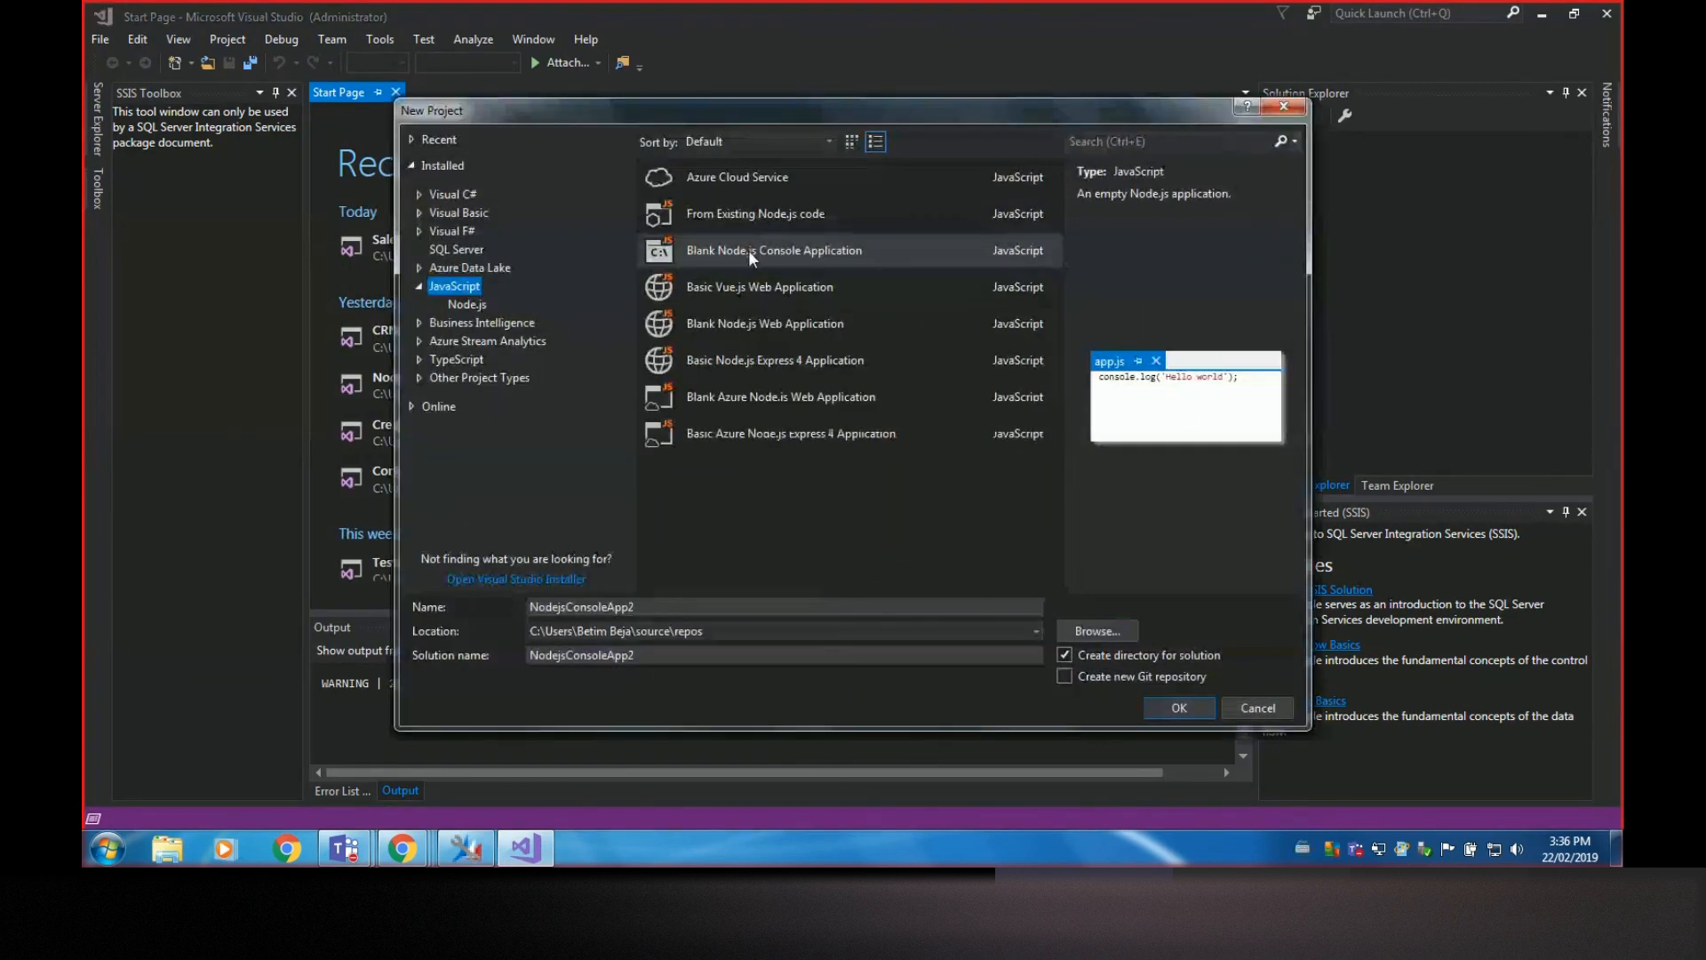
click(737, 608)
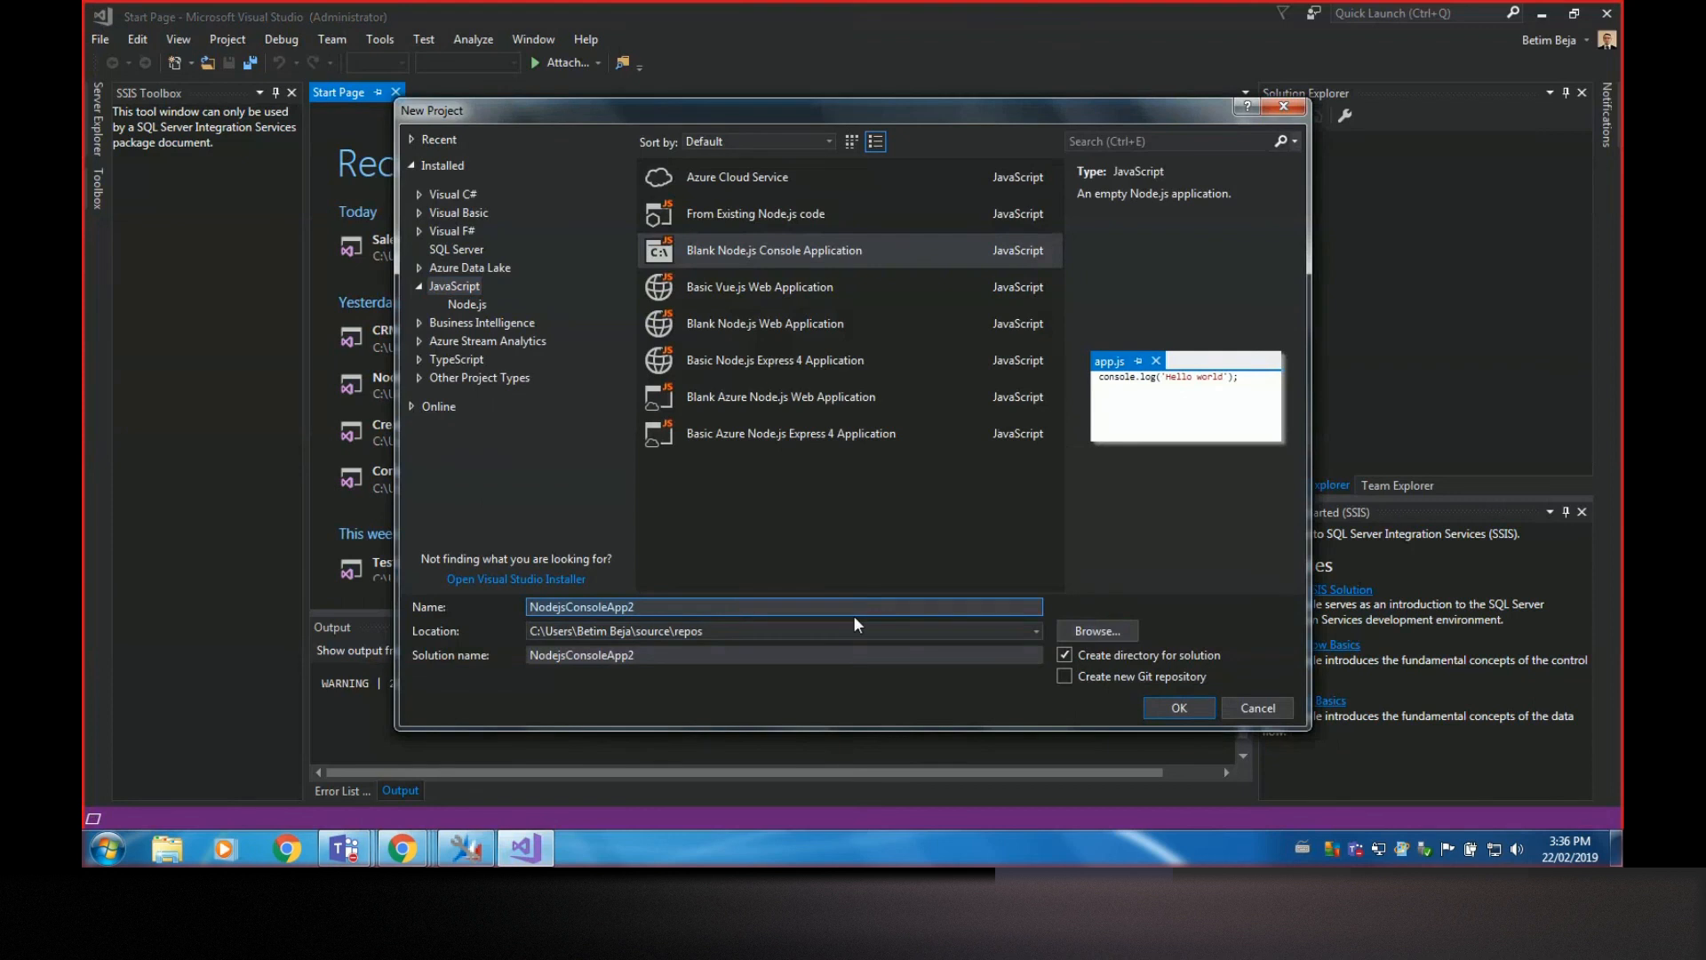
text(Contact.AutoFillHandler)
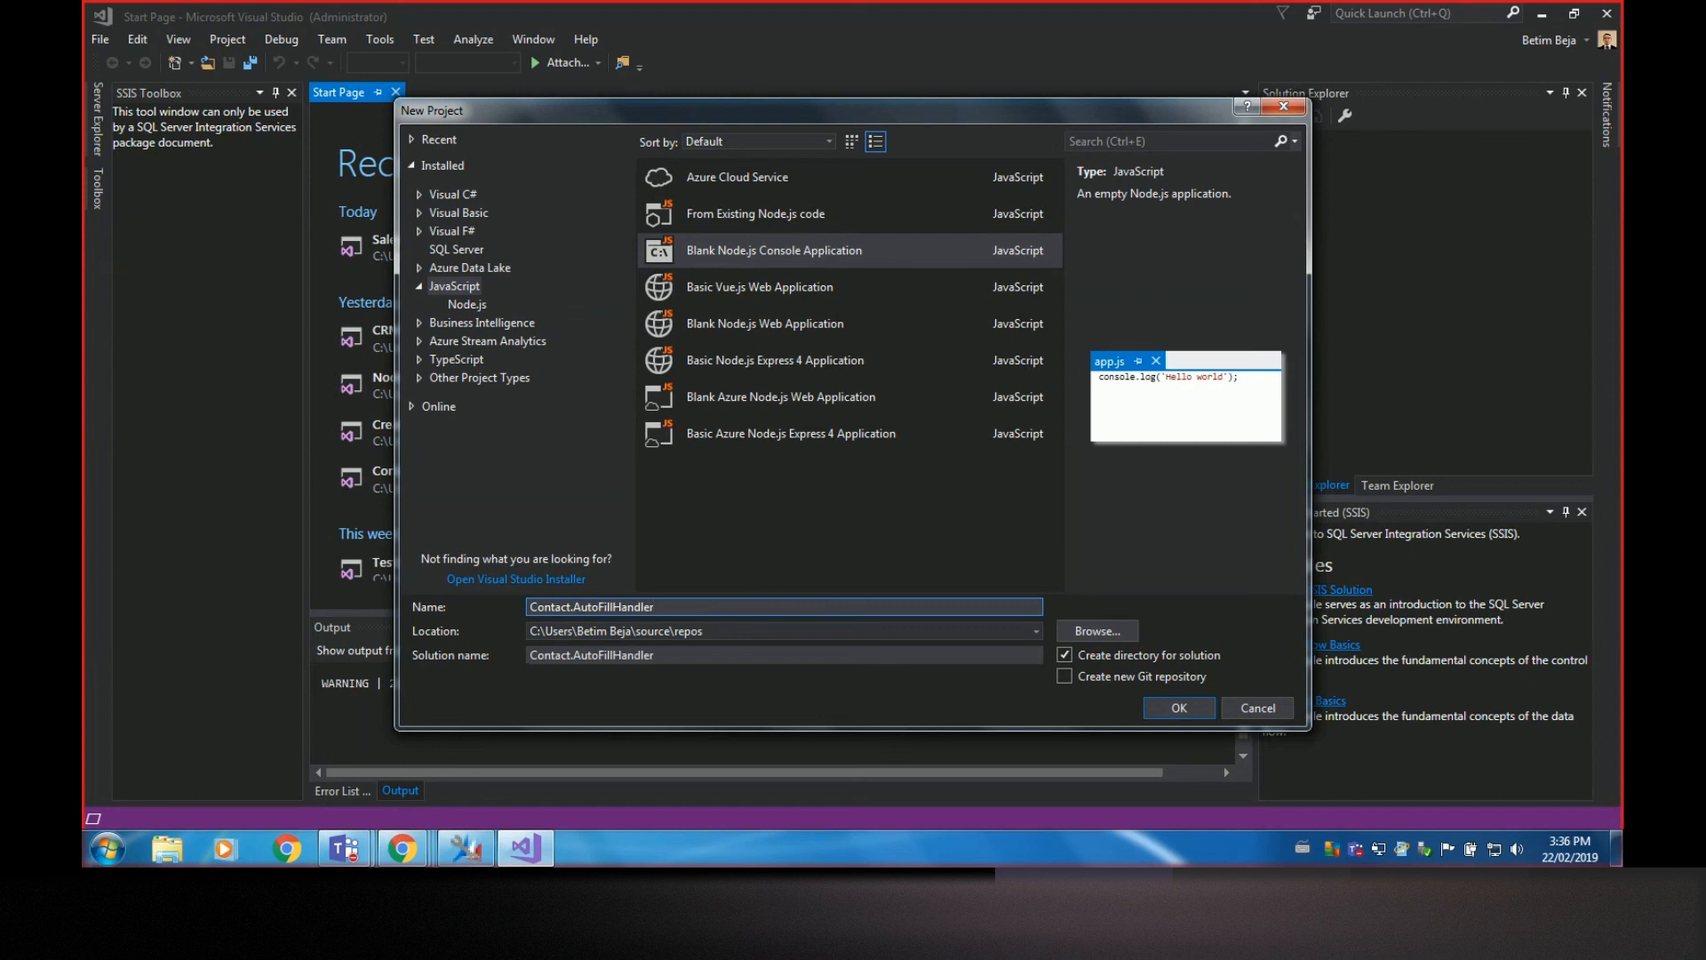
click(1207, 711)
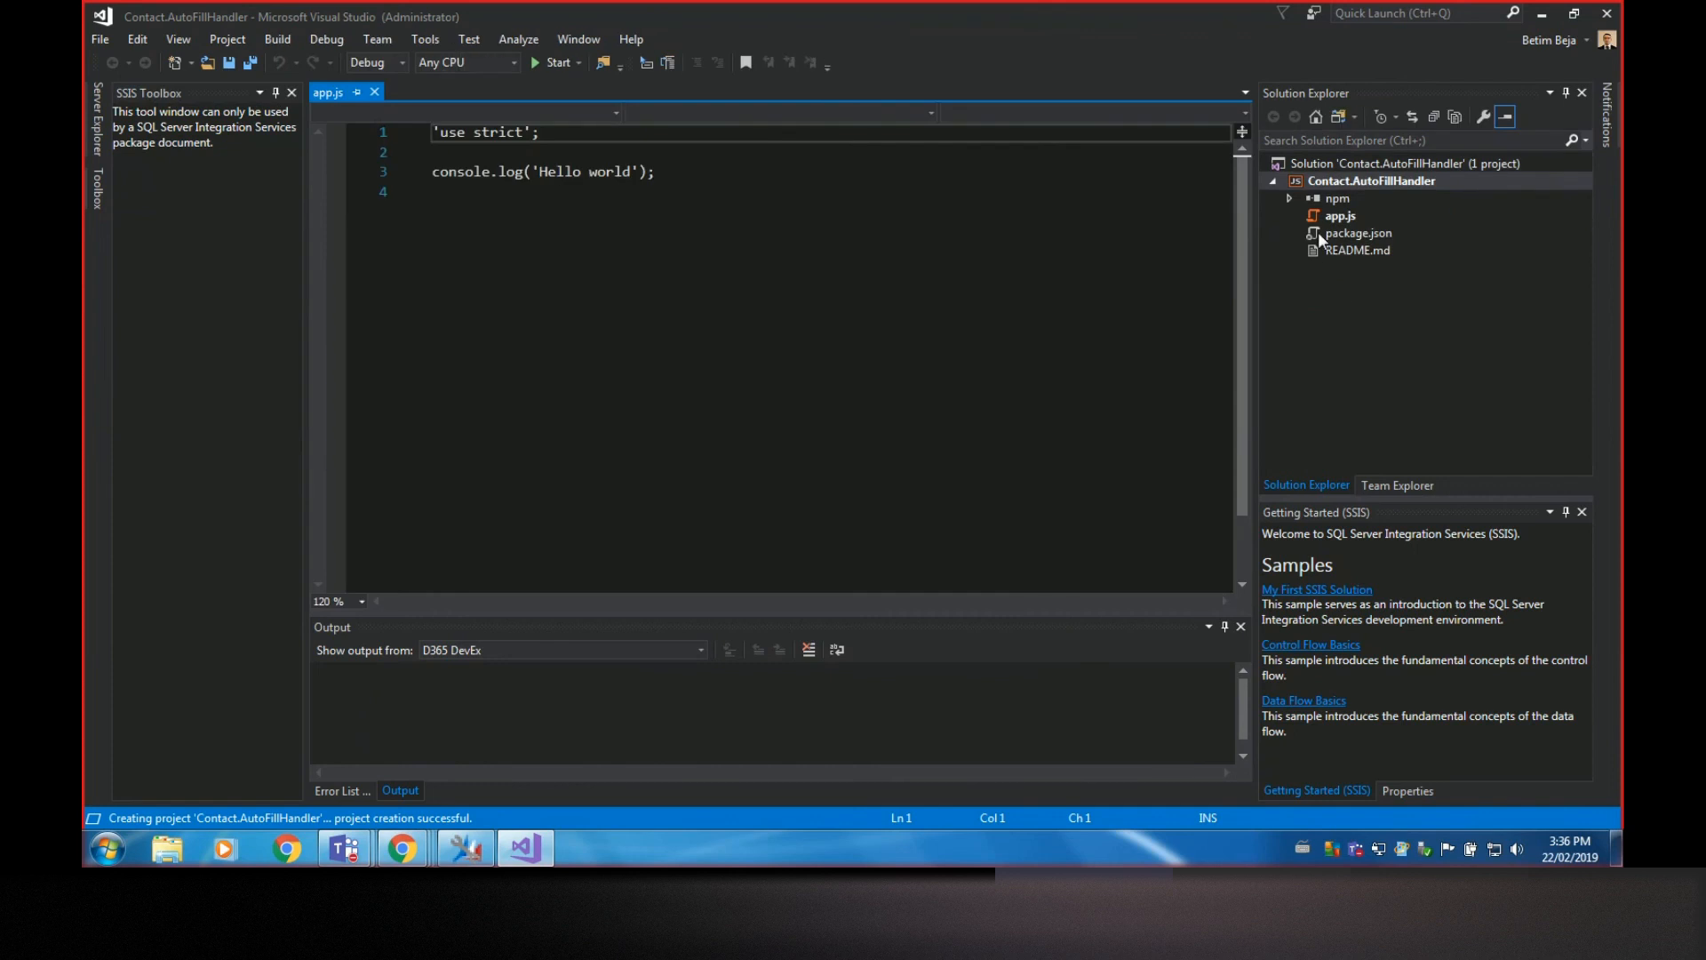
Rename the project's app.js file as Contact.AutoFillHandler.js
click(1342, 217)
click(1363, 220)
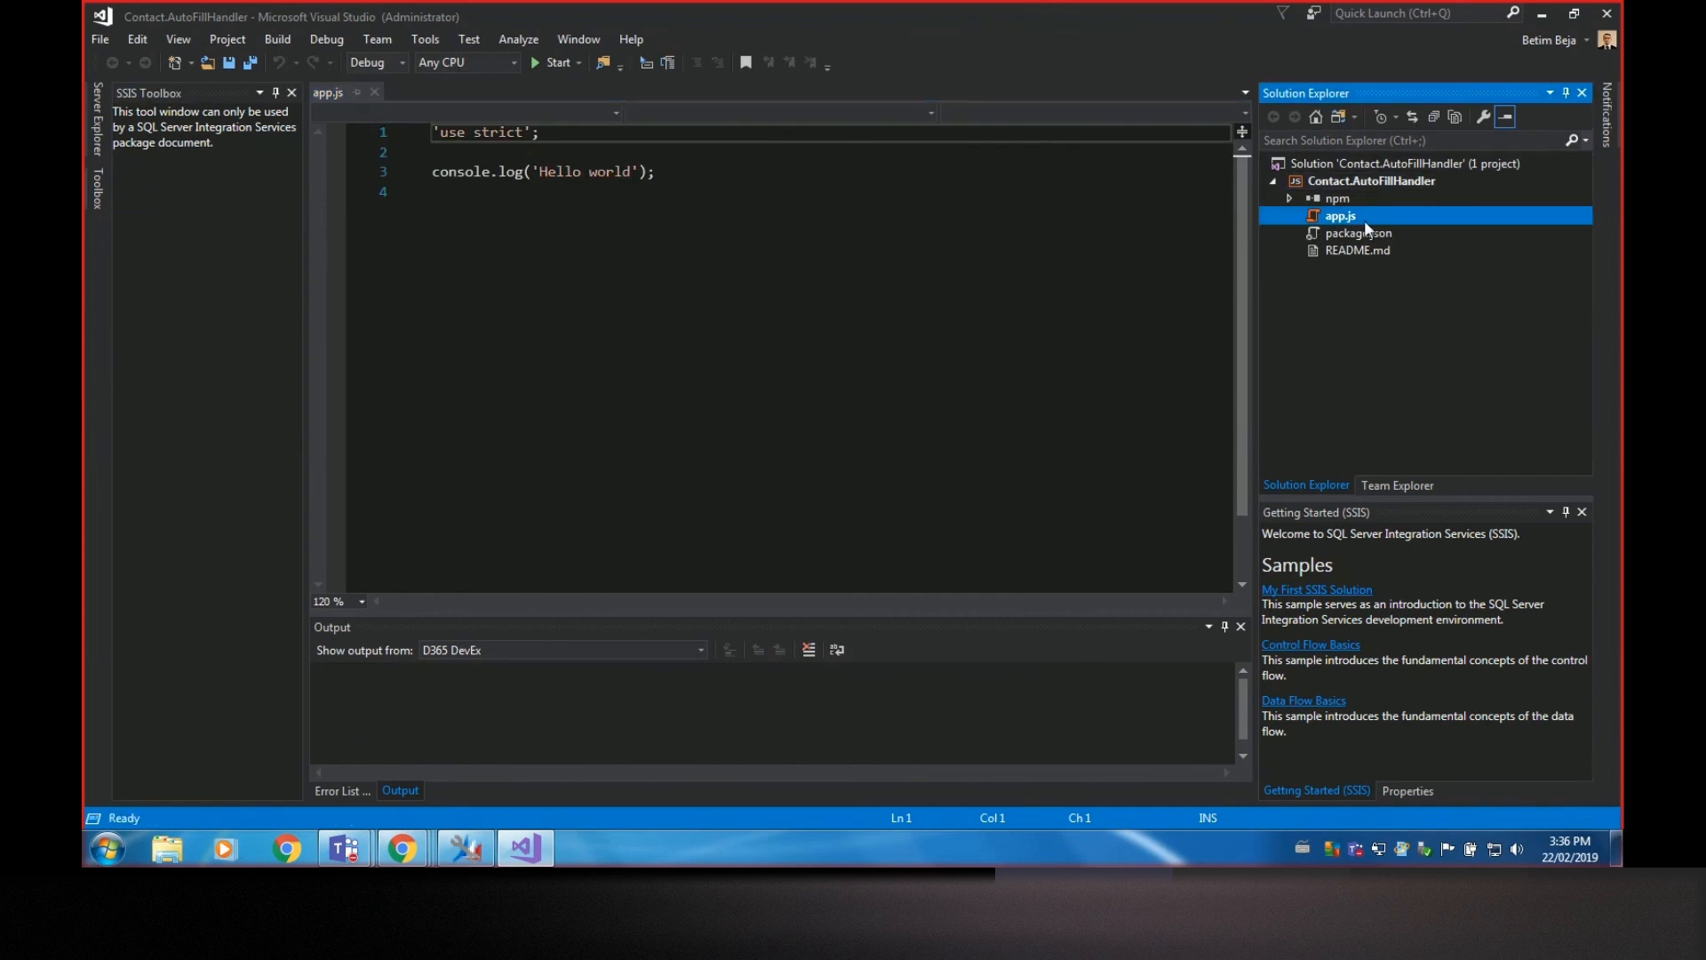
text(Contact)
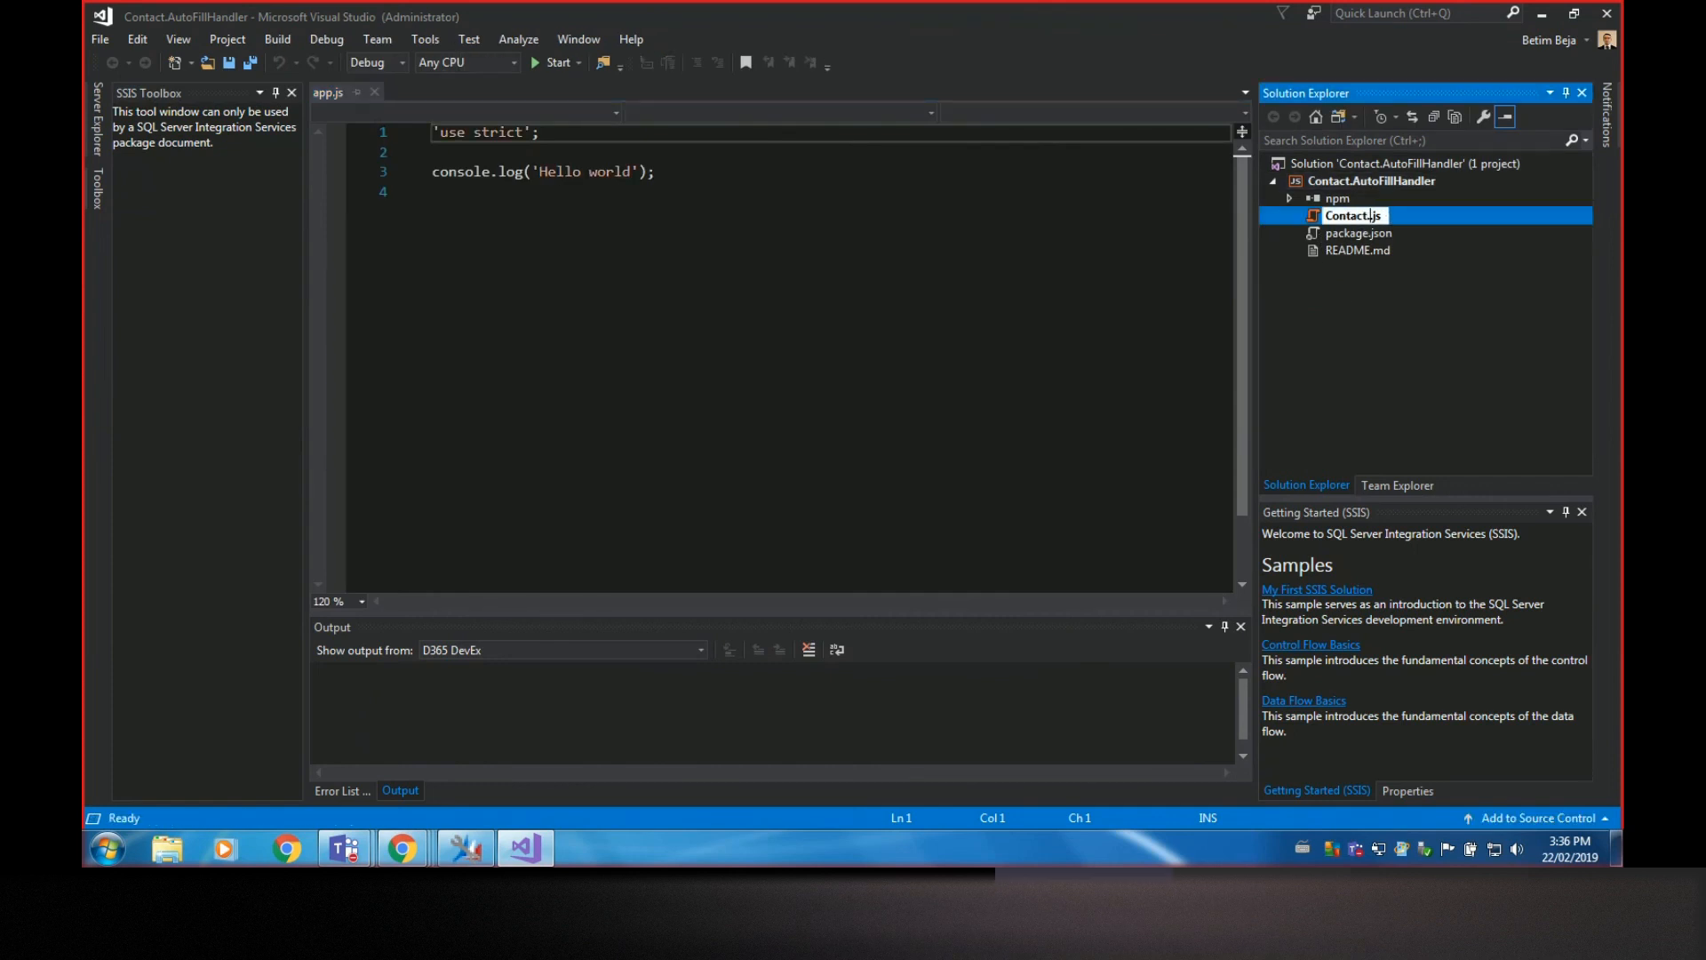
text(.AutoFillHand)
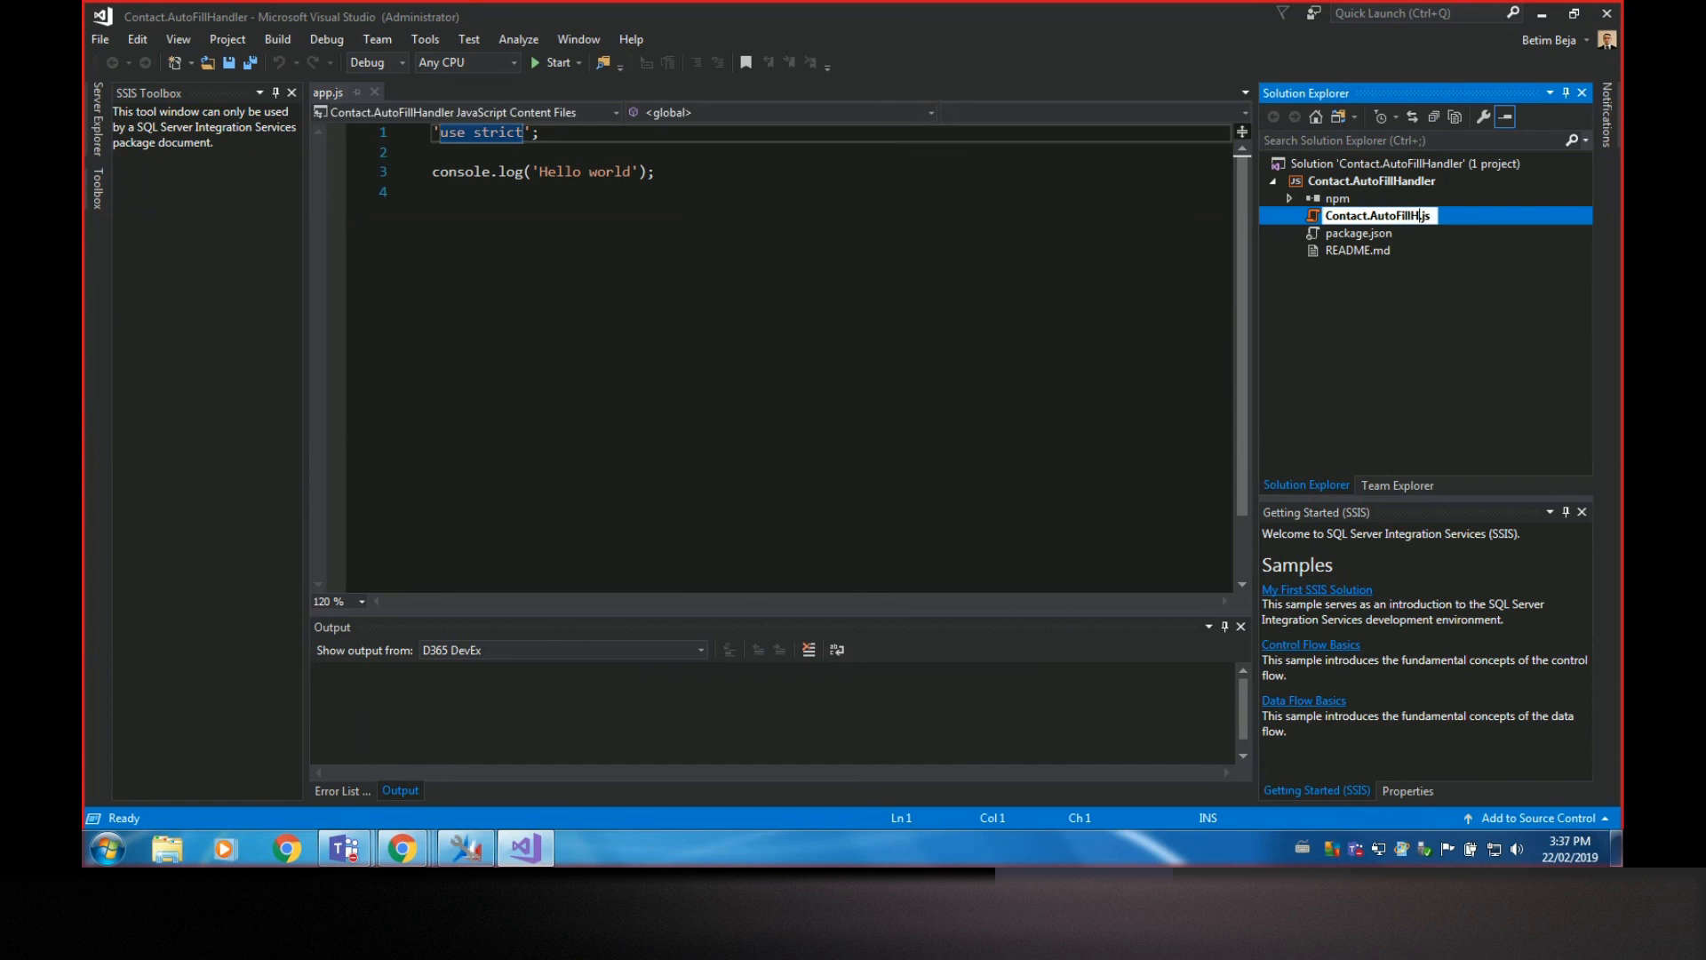
text(ler)
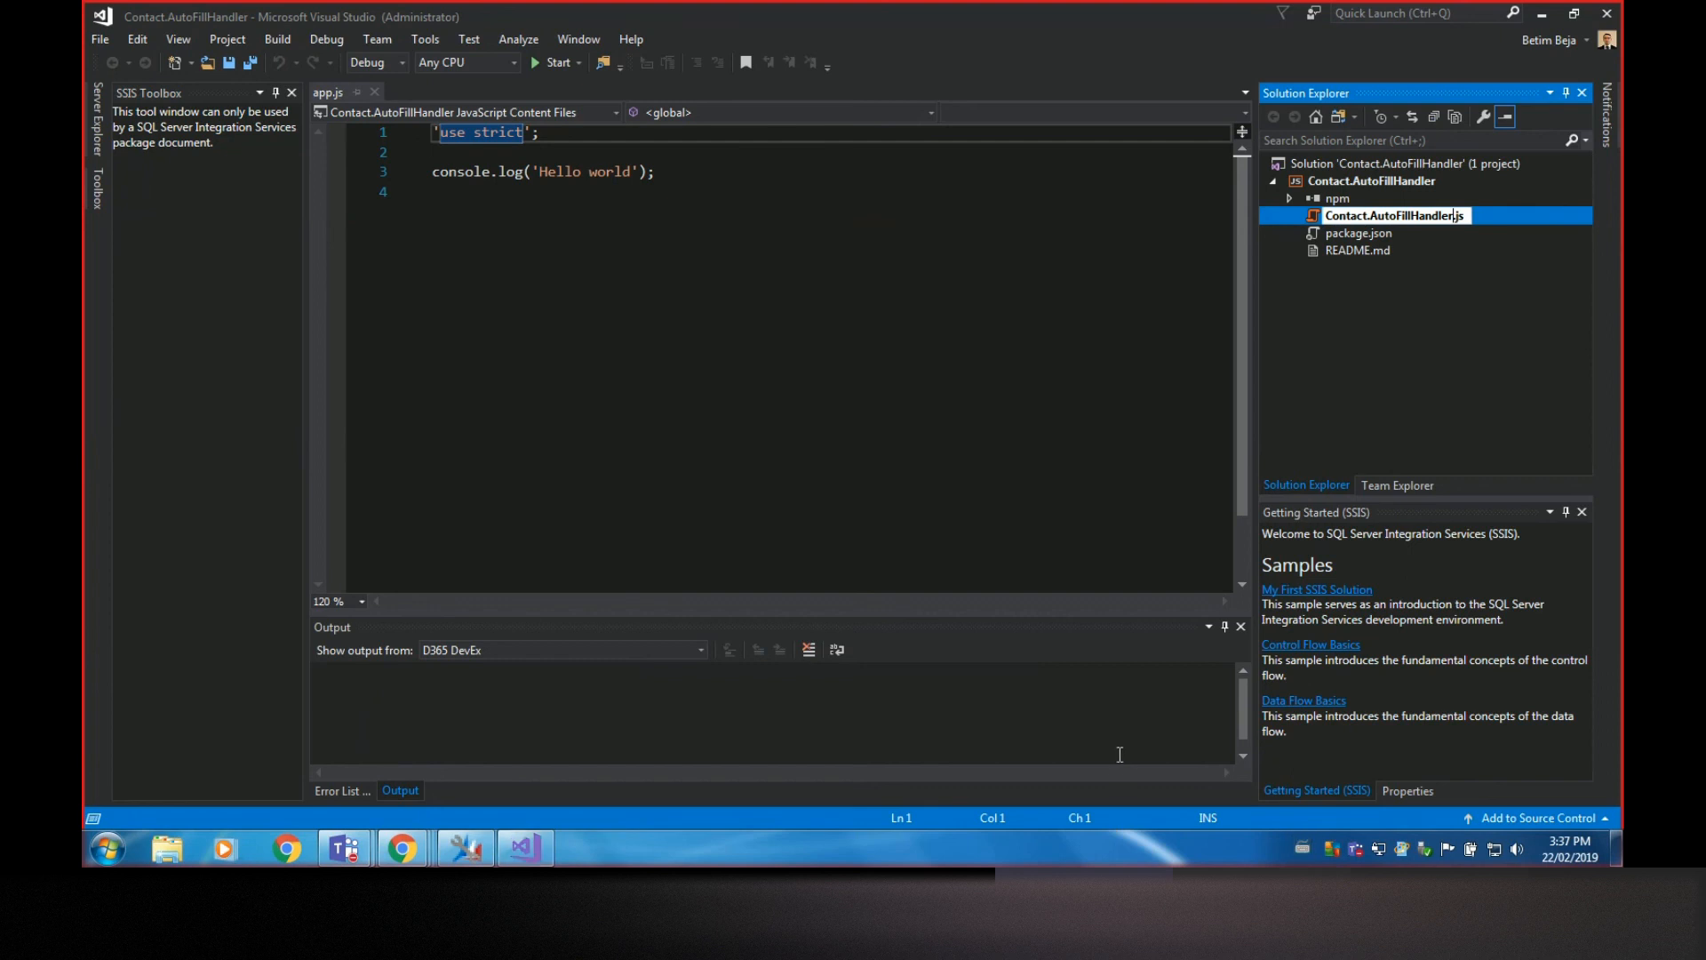
Open Windows Task Manager and check the computer's CPU and memory performance
right_click(1181, 852)
click(1230, 792)
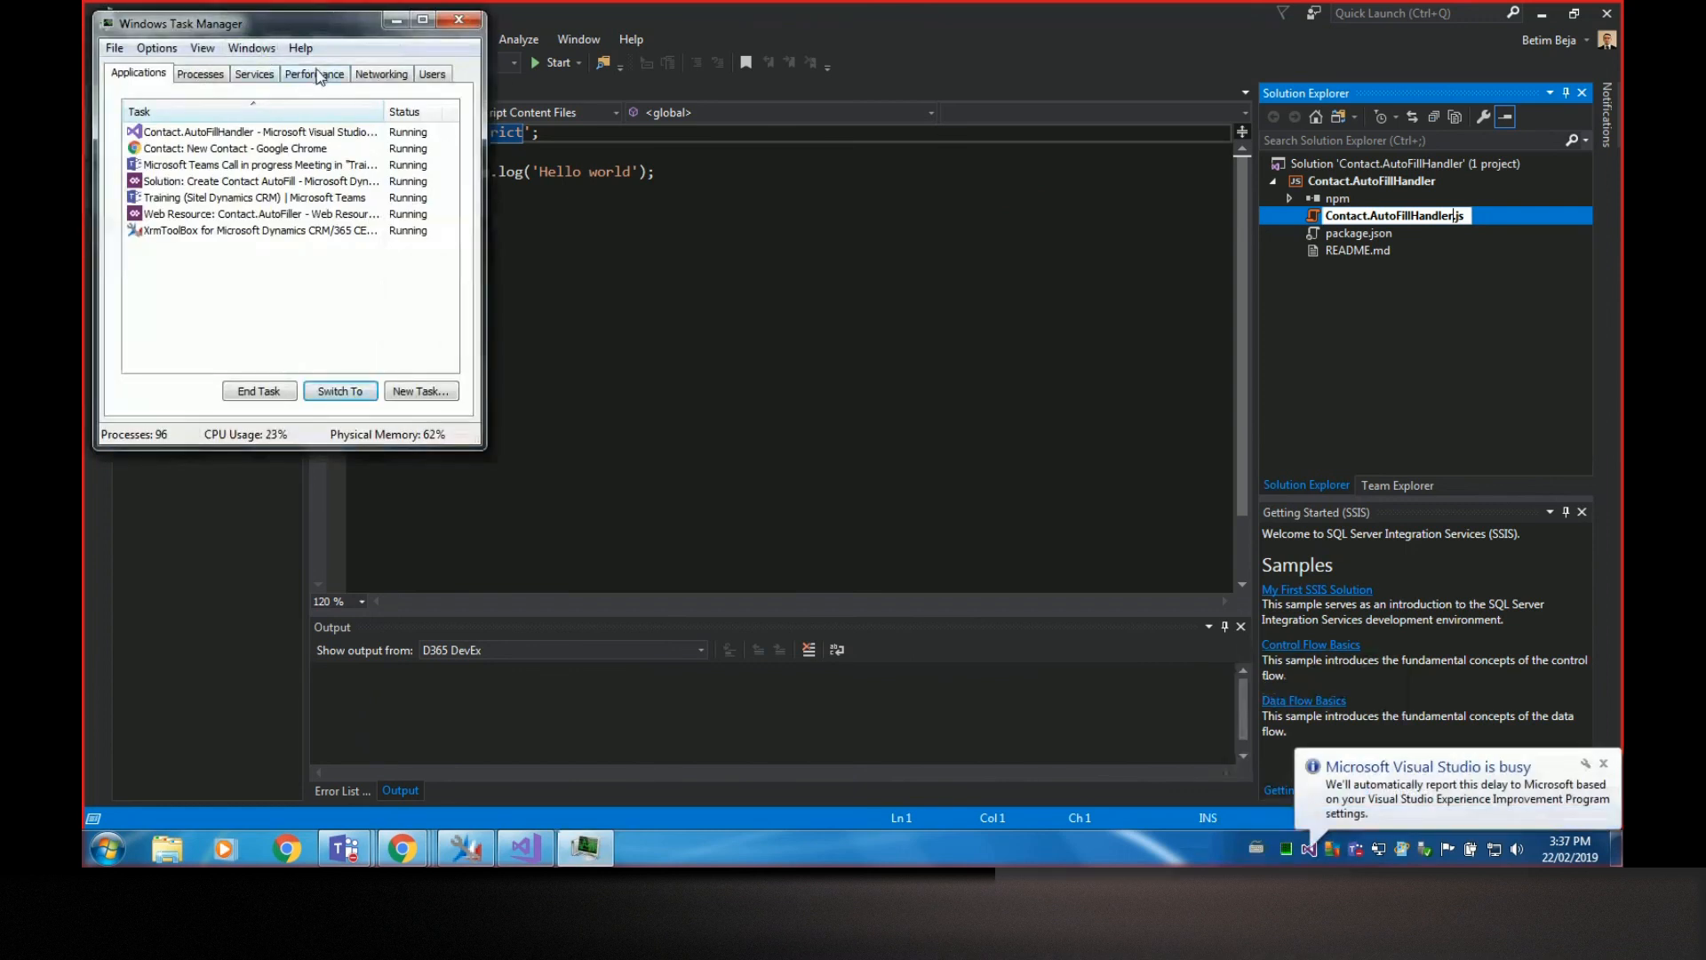
click(317, 75)
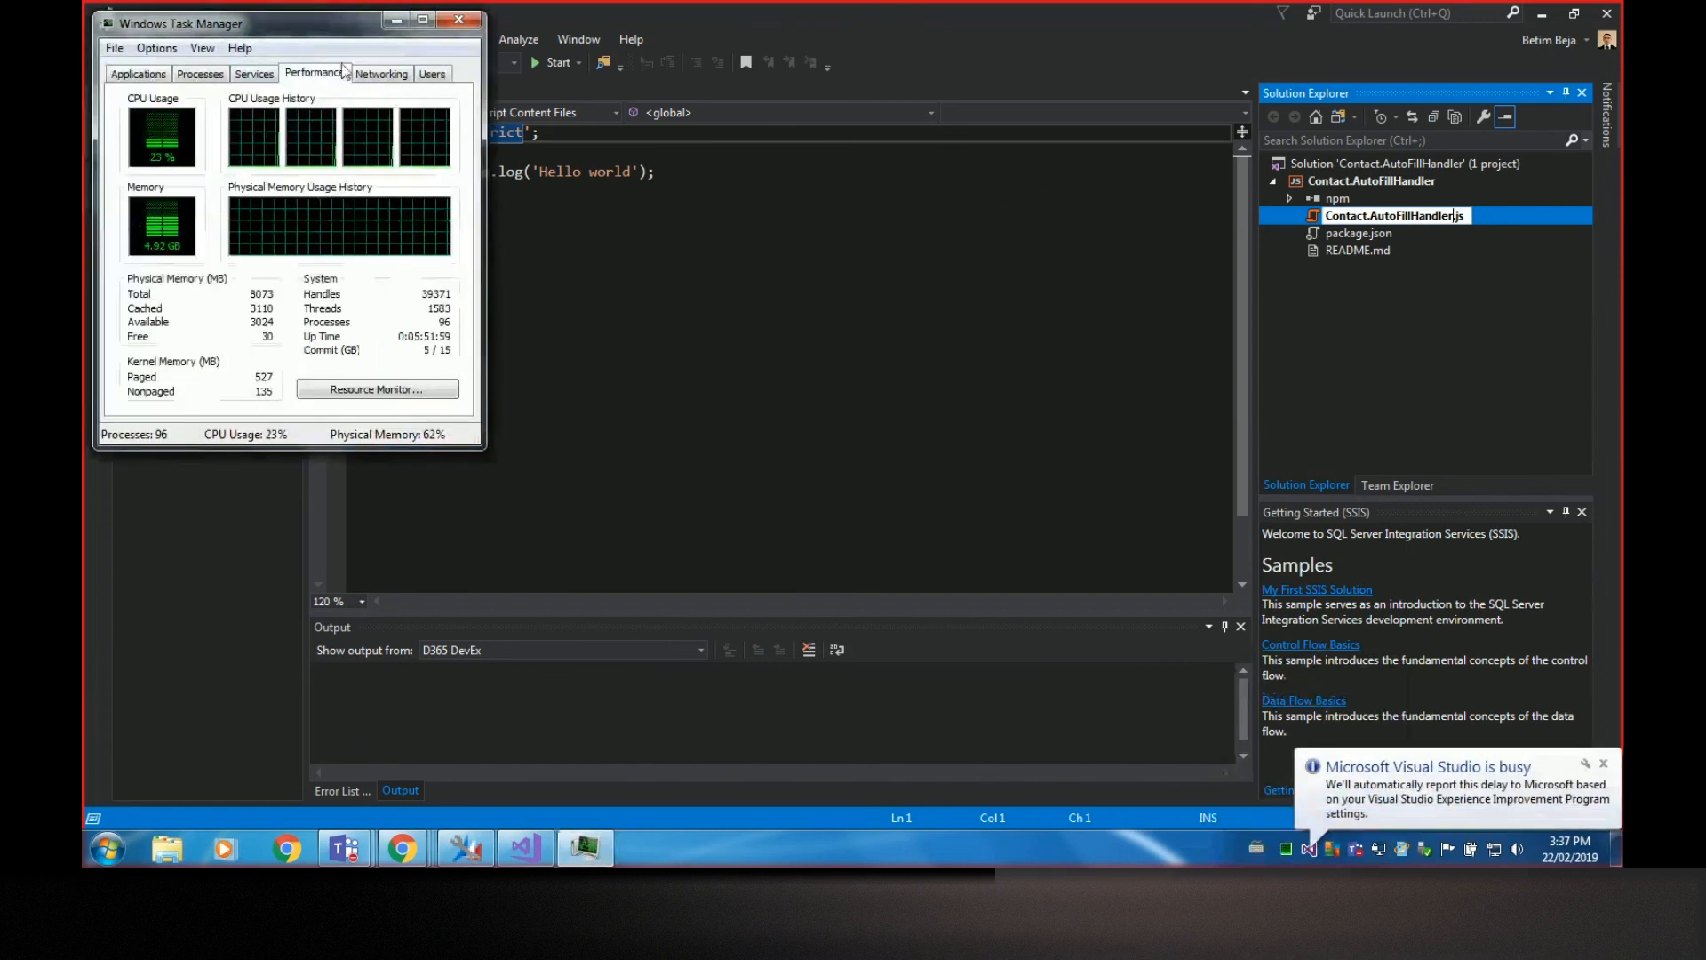
Minimize Task Manager, dismiss the Visual Studio busy notification, and close XrmToolBox together with its Ribbon Workbench tab
click(396, 21)
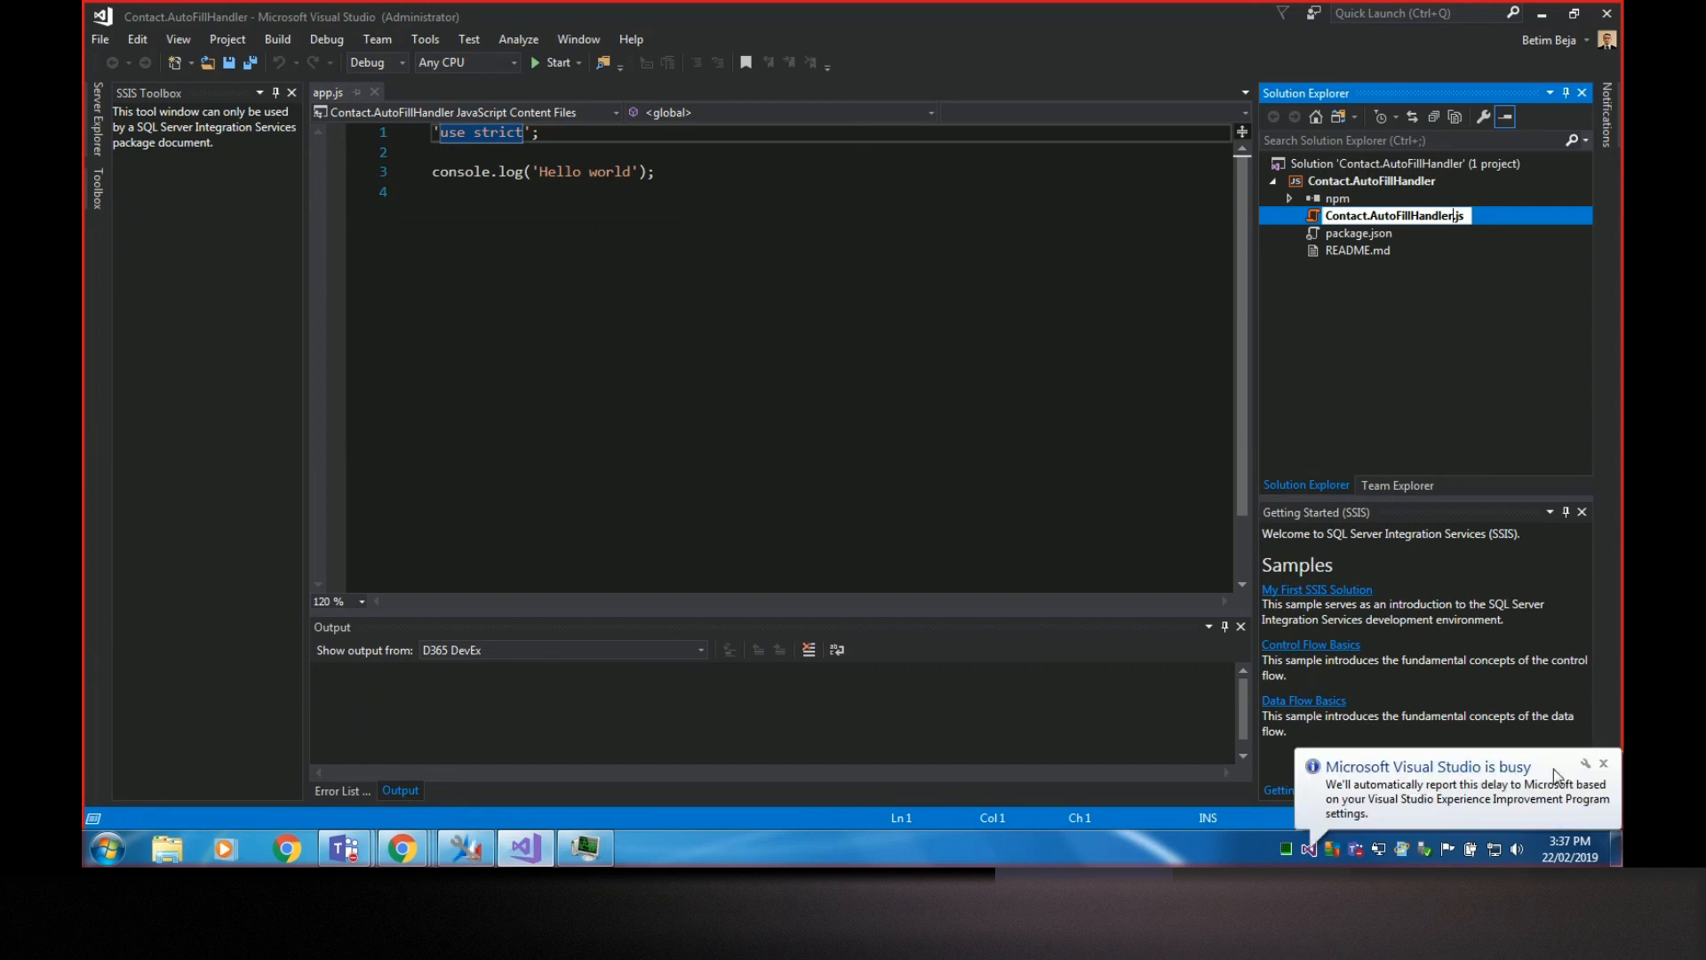
click(1486, 793)
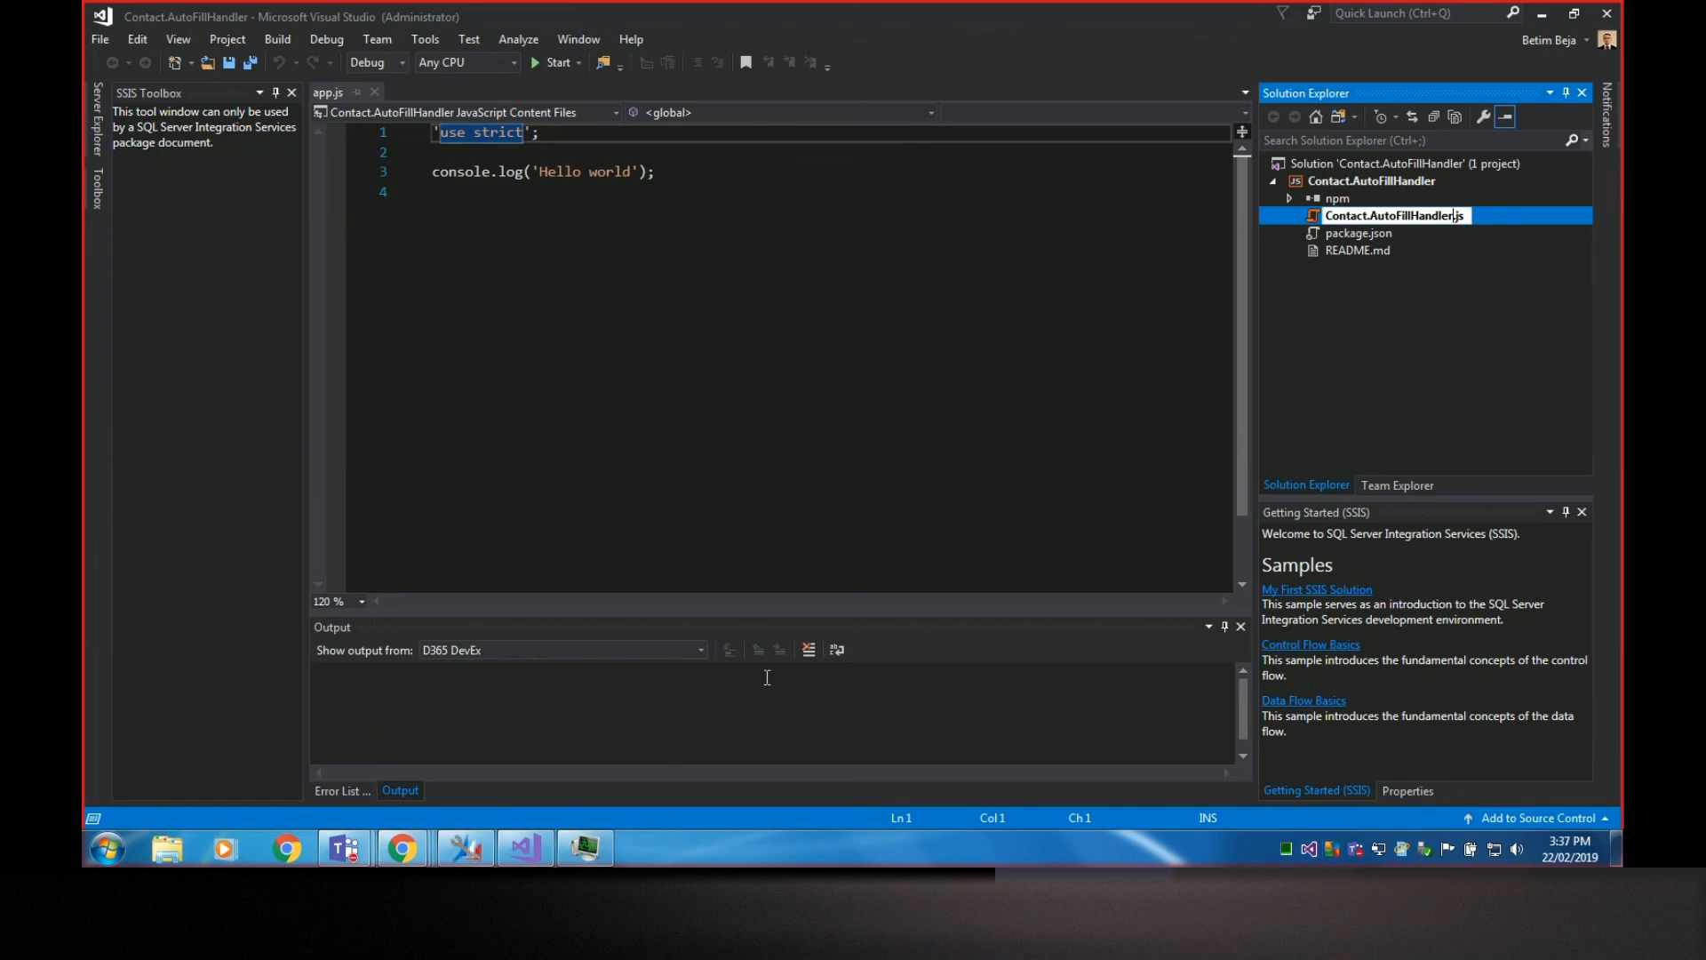
click(389, 852)
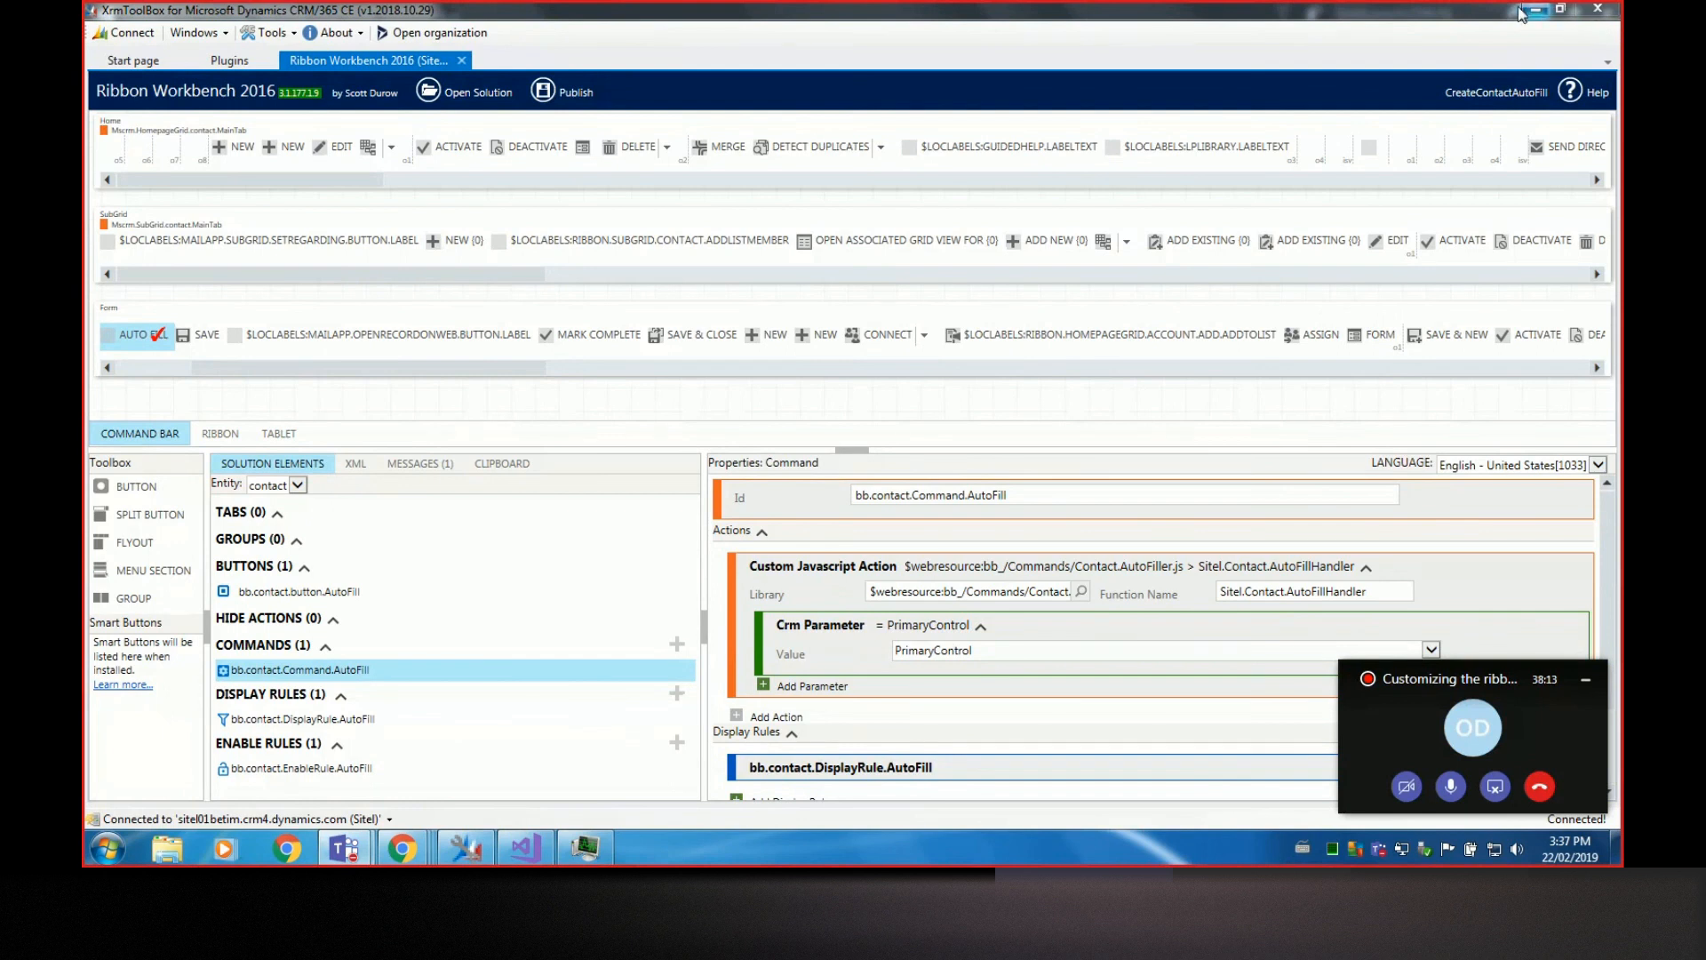
click(1598, 9)
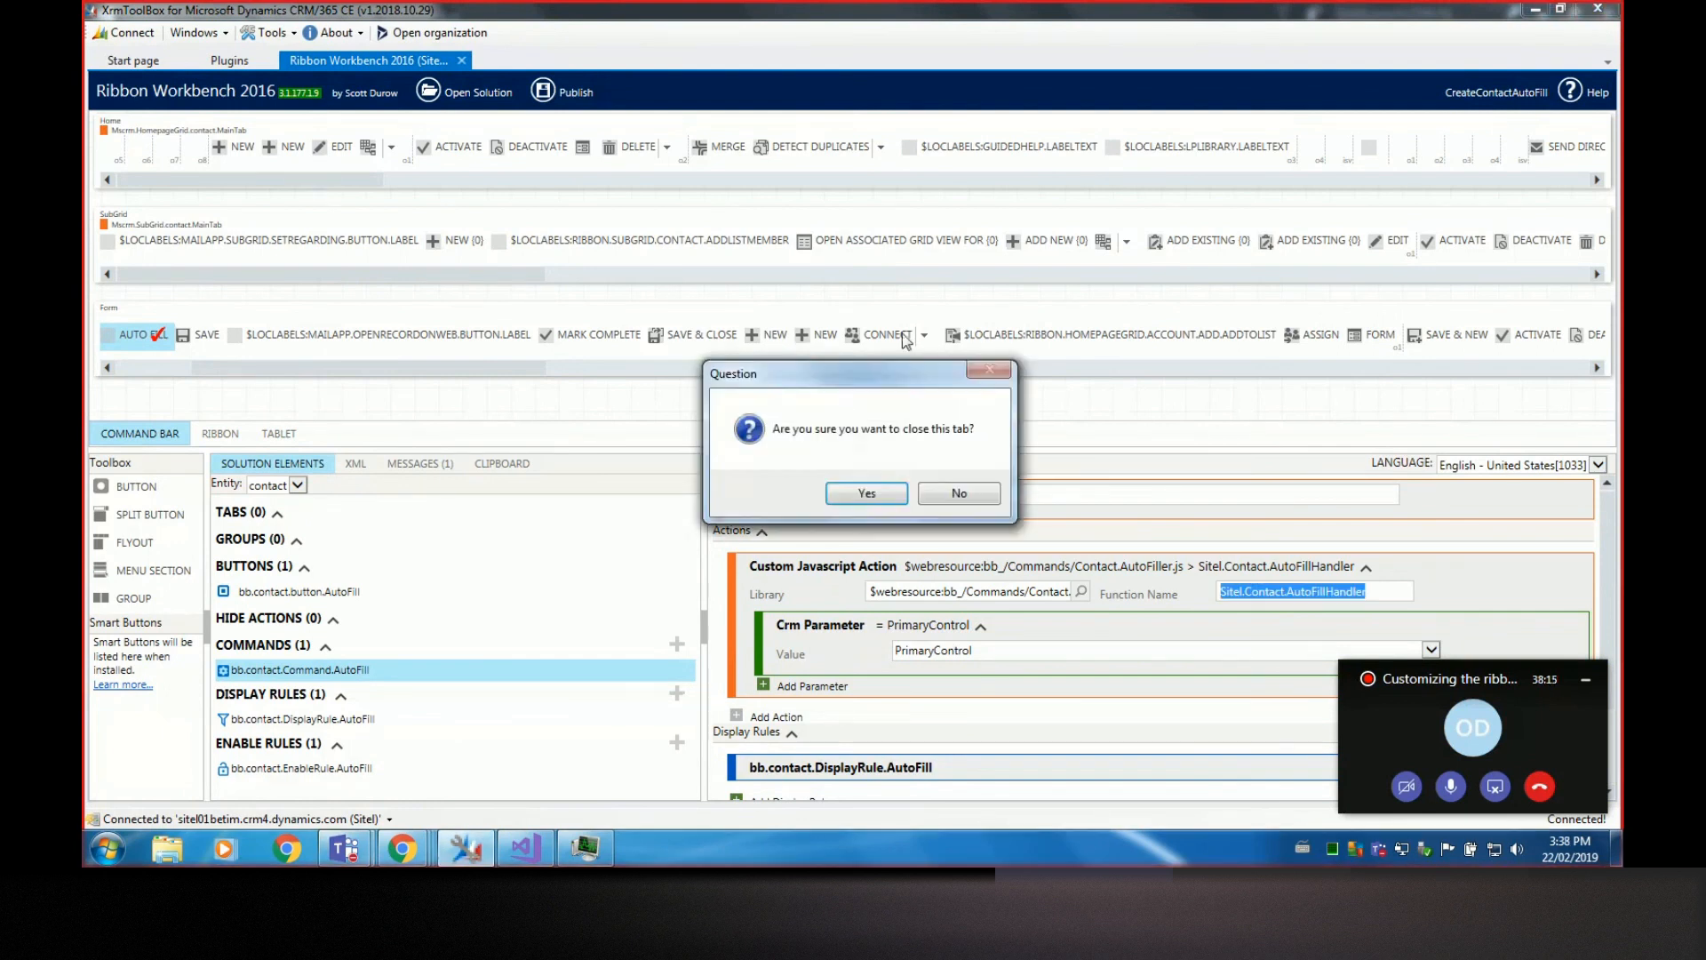
click(866, 493)
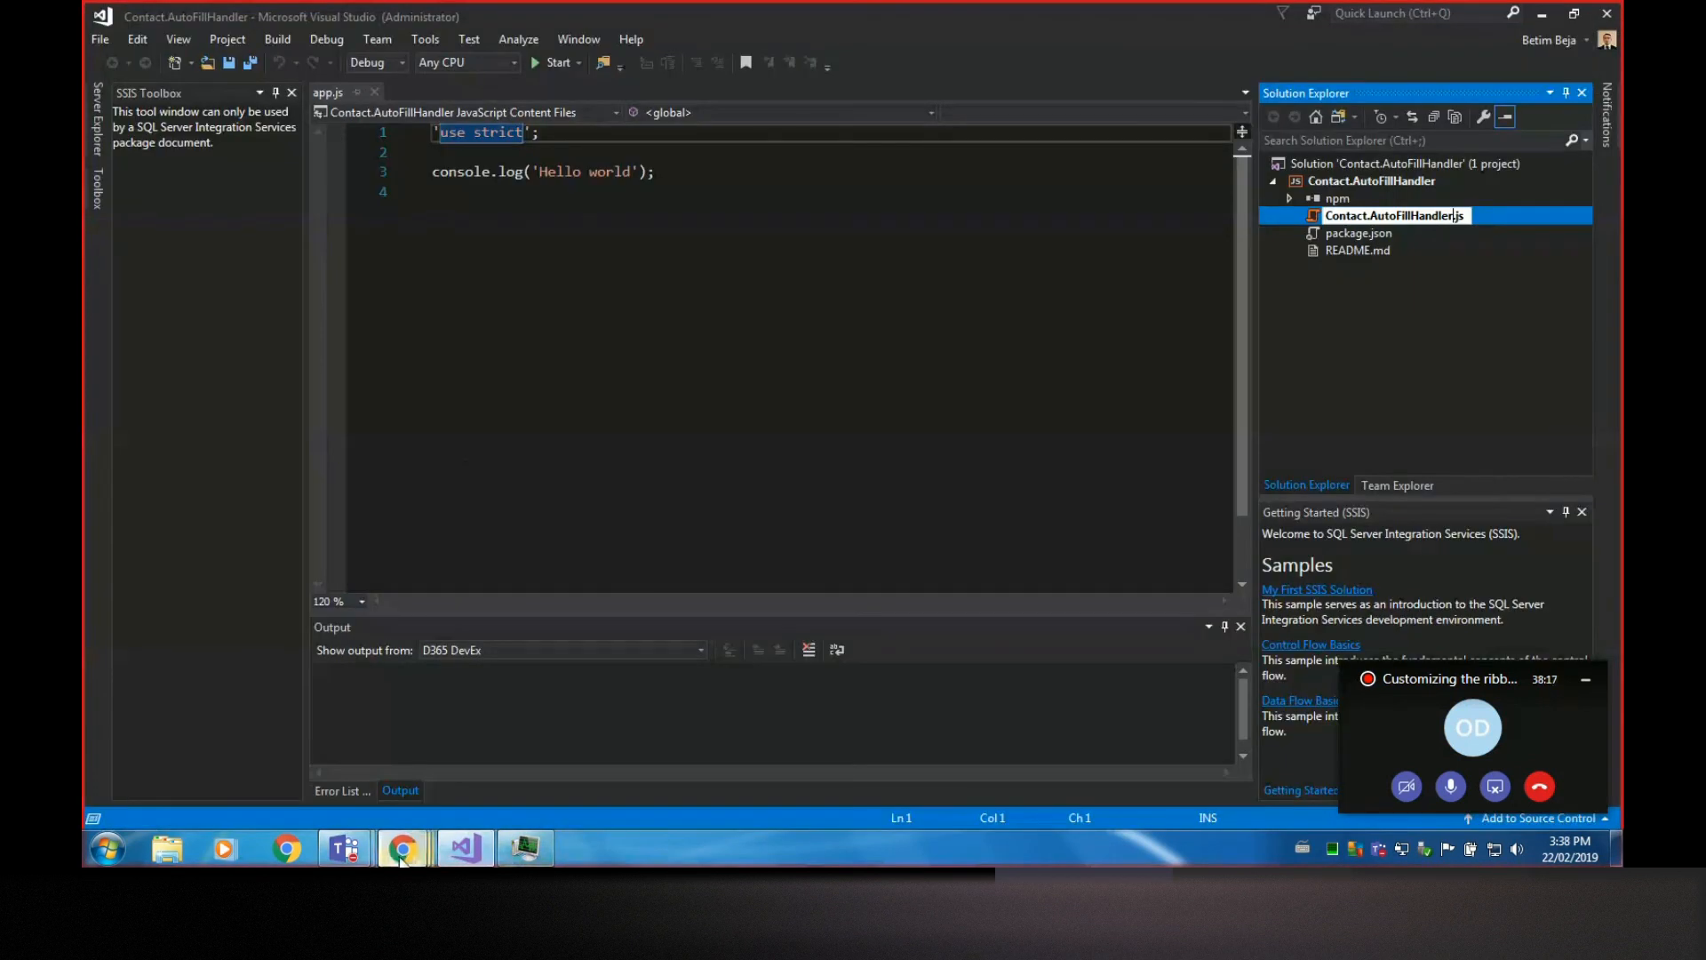
Switch to the New Contact form in Chrome, enter first name All Of and last name You, and save the contact
mouse_move(401, 849)
click(229, 772)
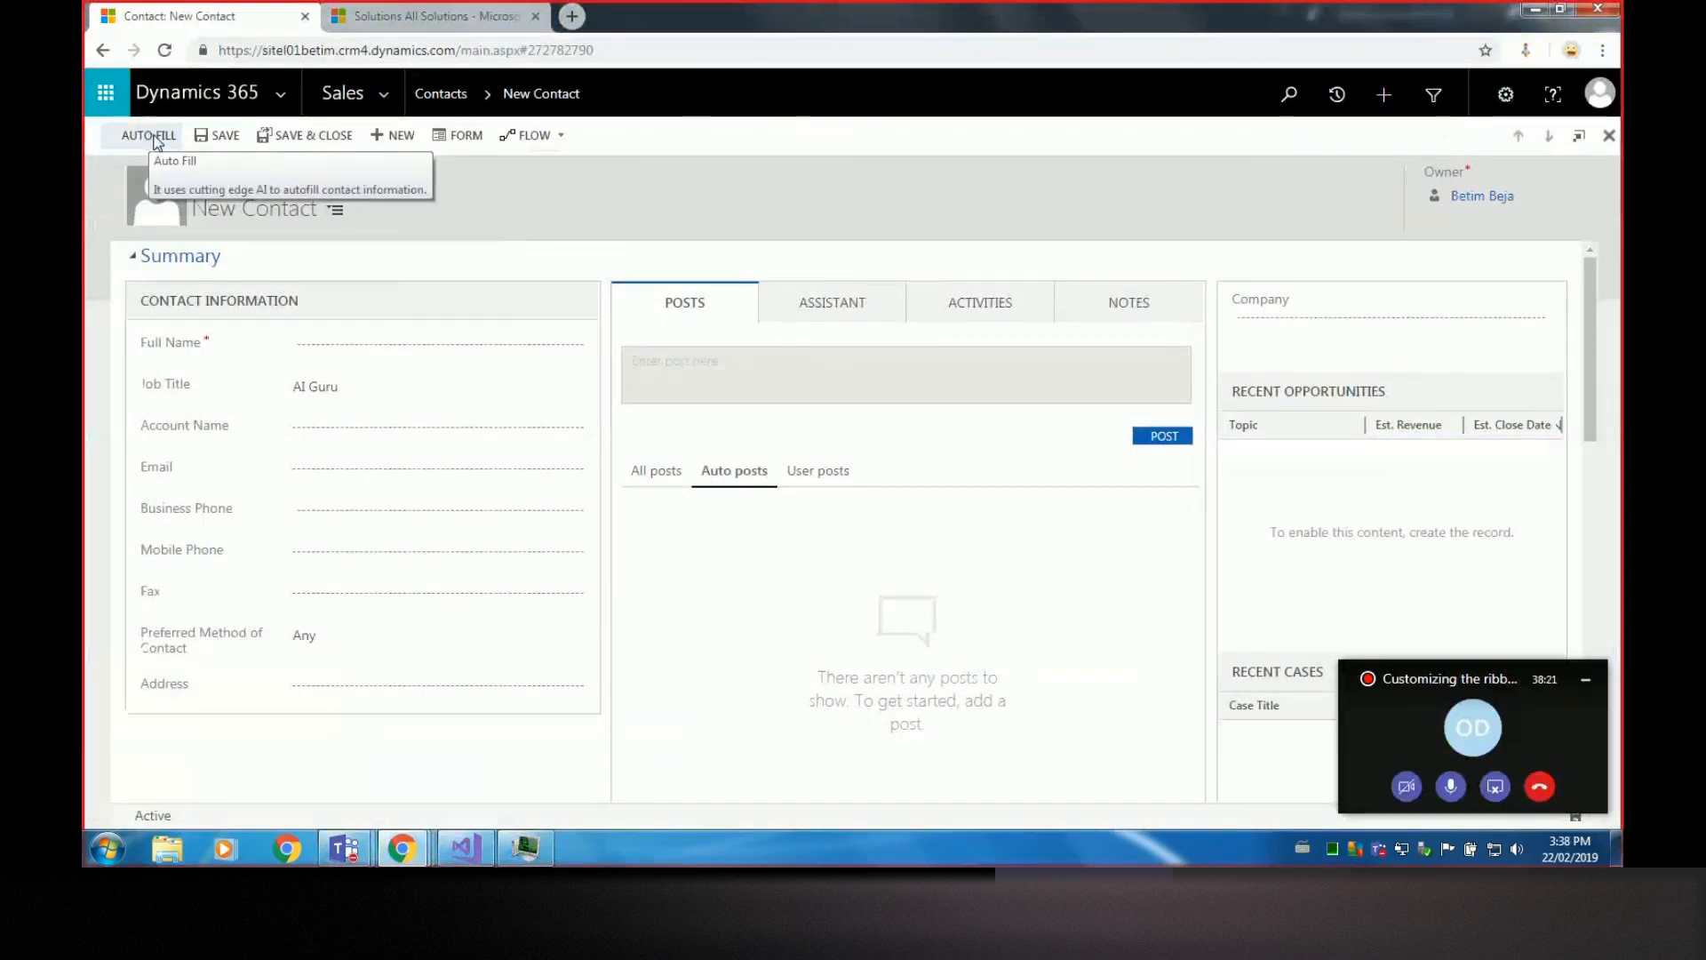
click(1586, 679)
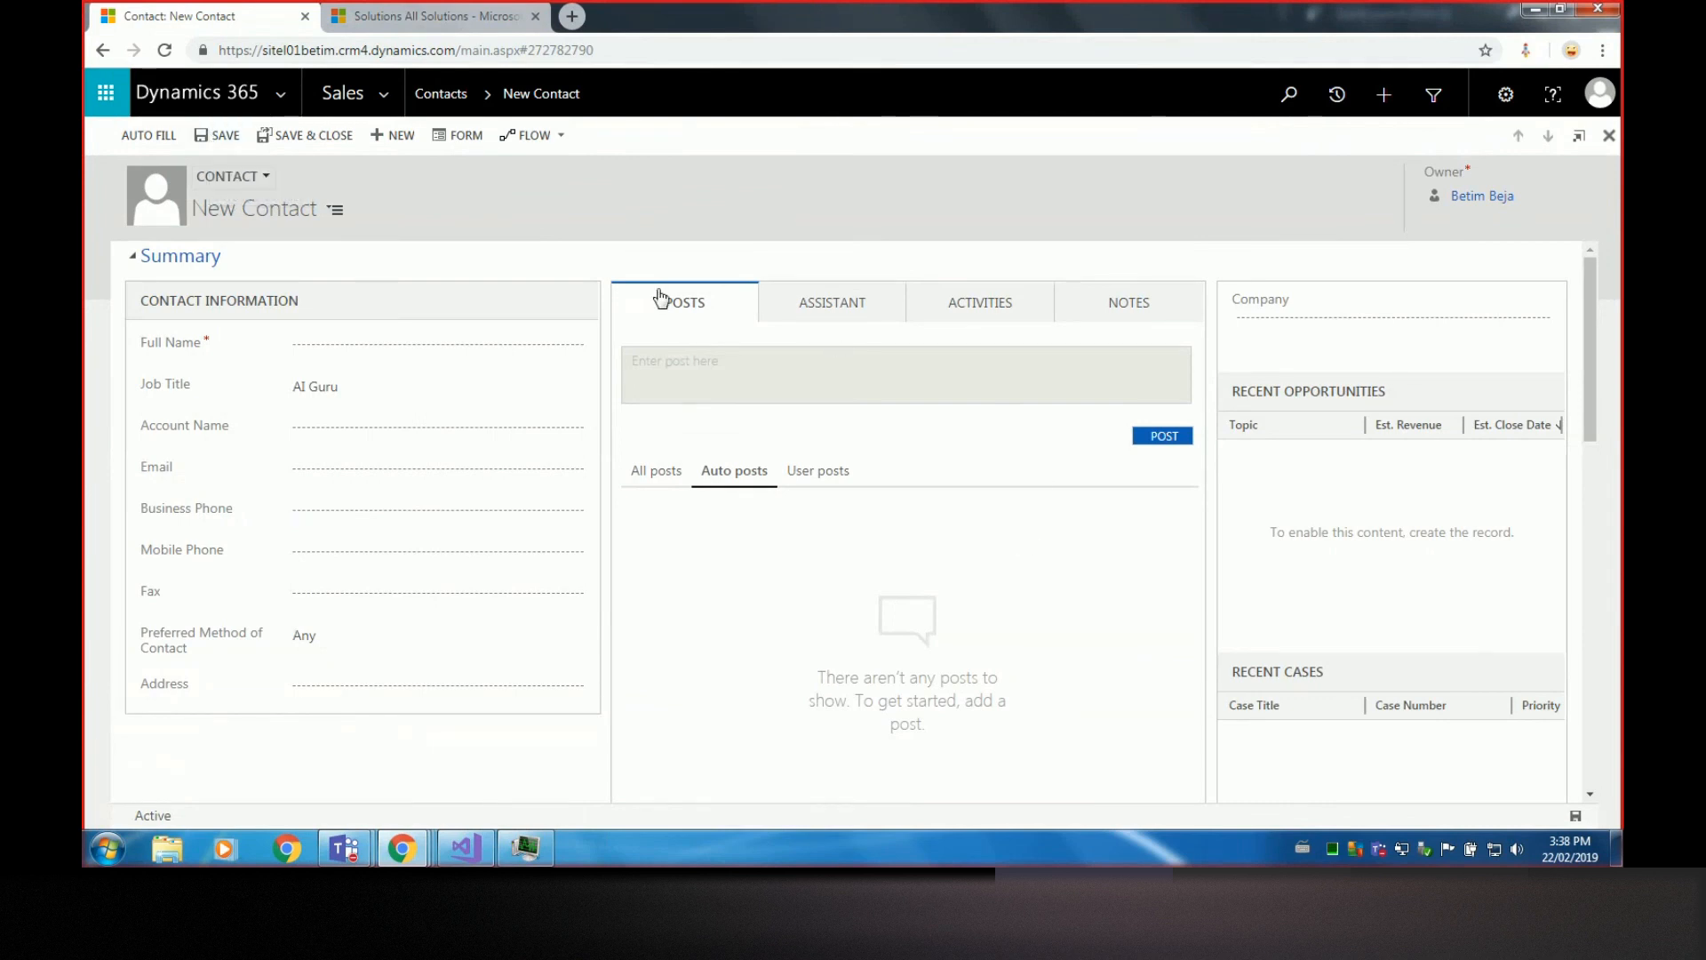
click(326, 345)
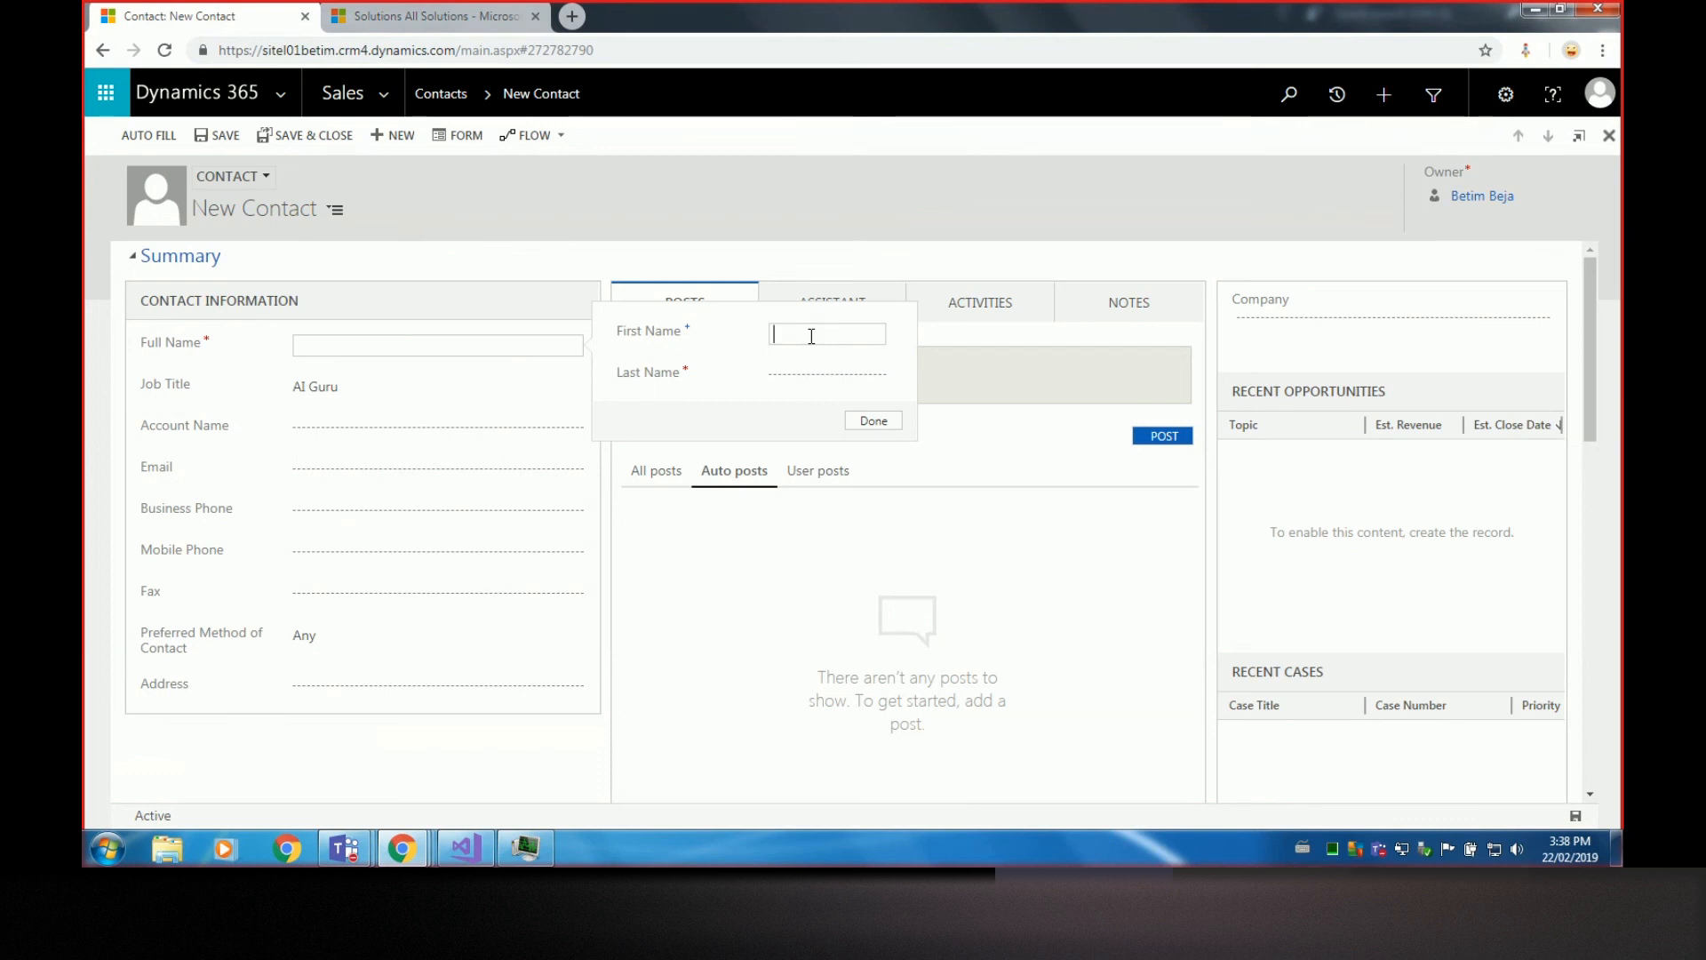
text(All Of)
click(825, 366)
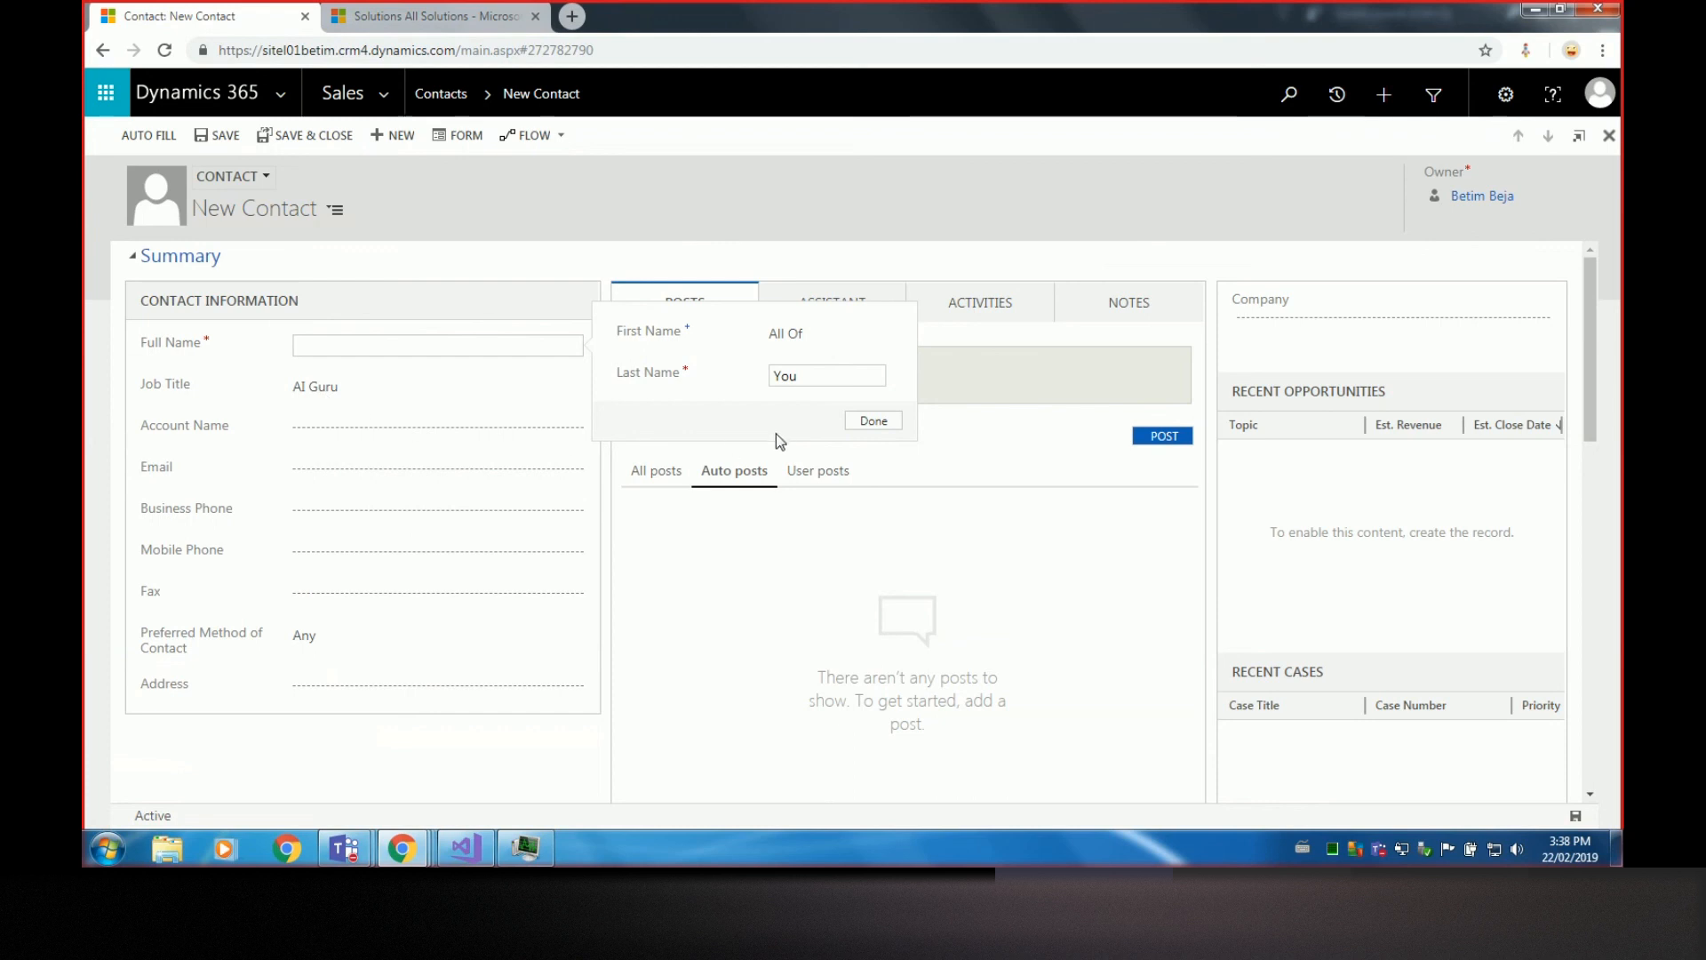
click(873, 422)
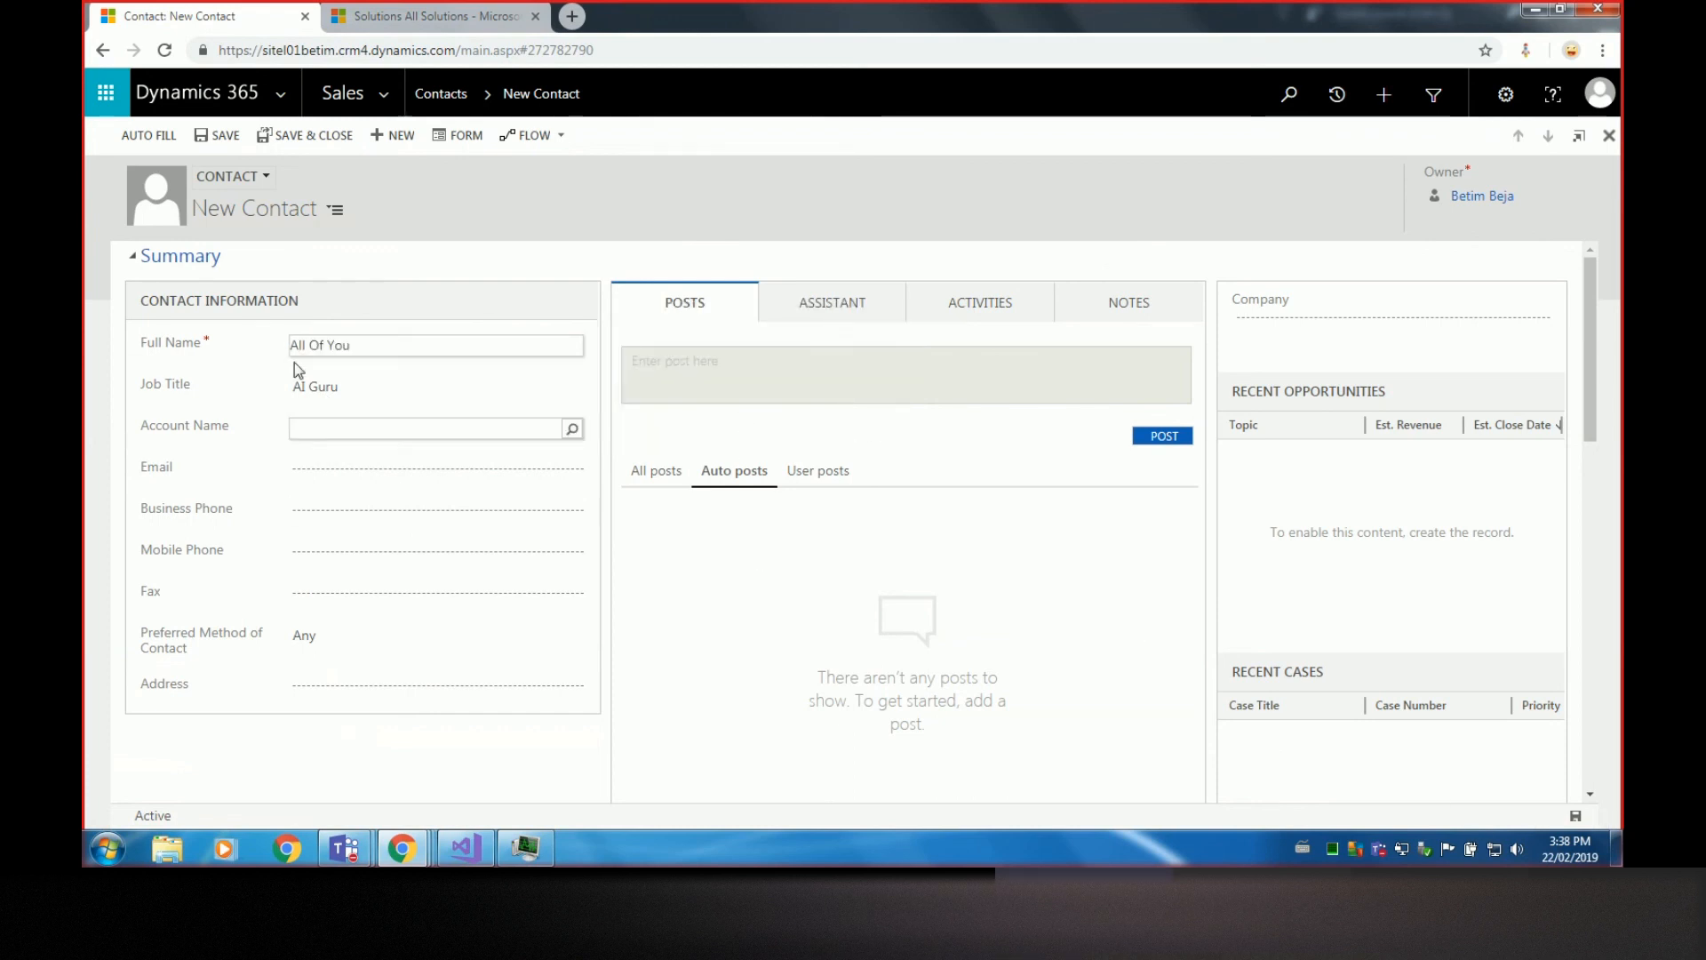
click(219, 135)
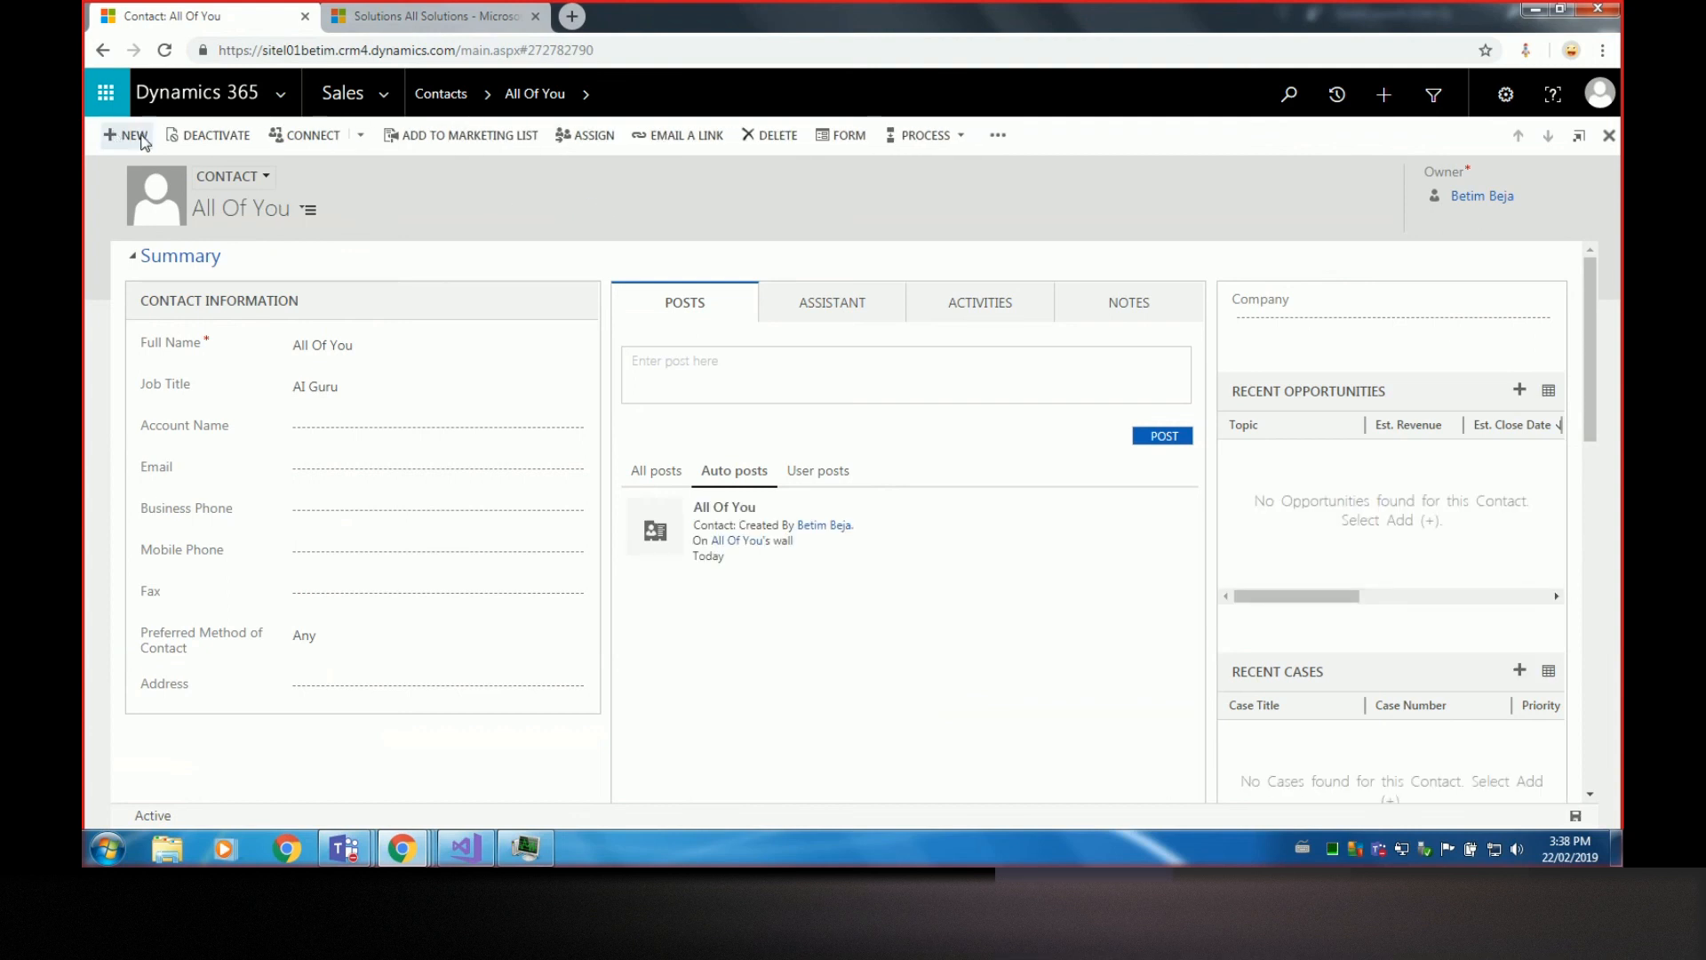
Check the saved contact's command bar and its additional commands for the Auto Fill button
click(999, 138)
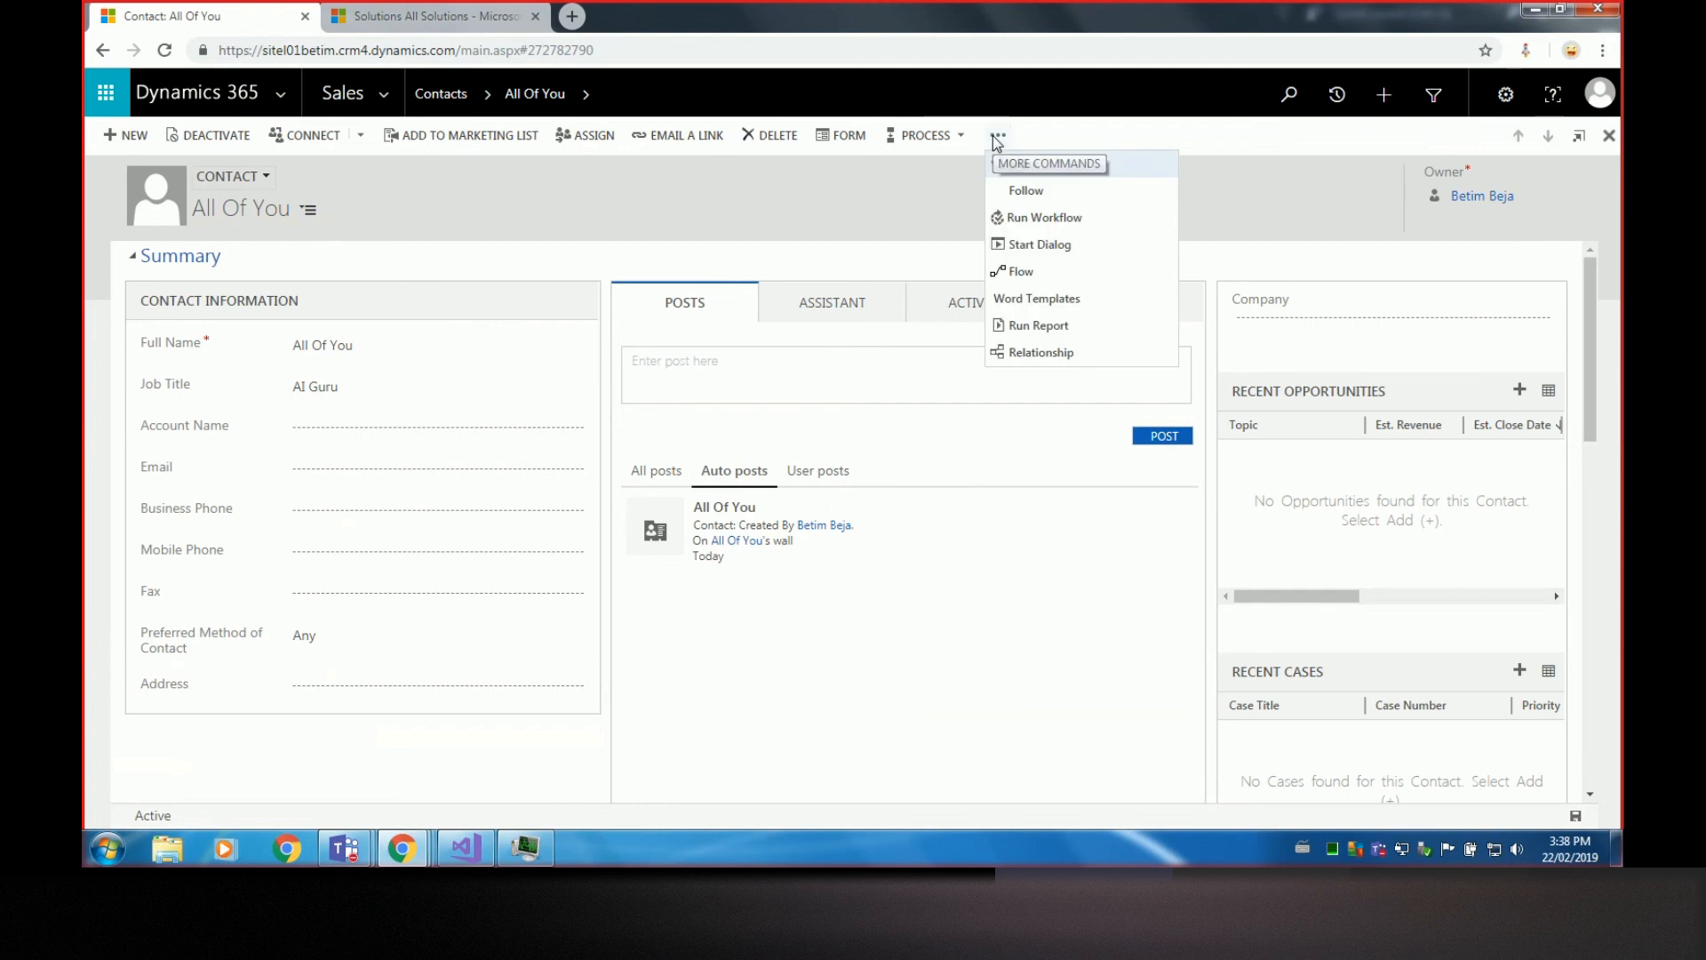
click(1061, 363)
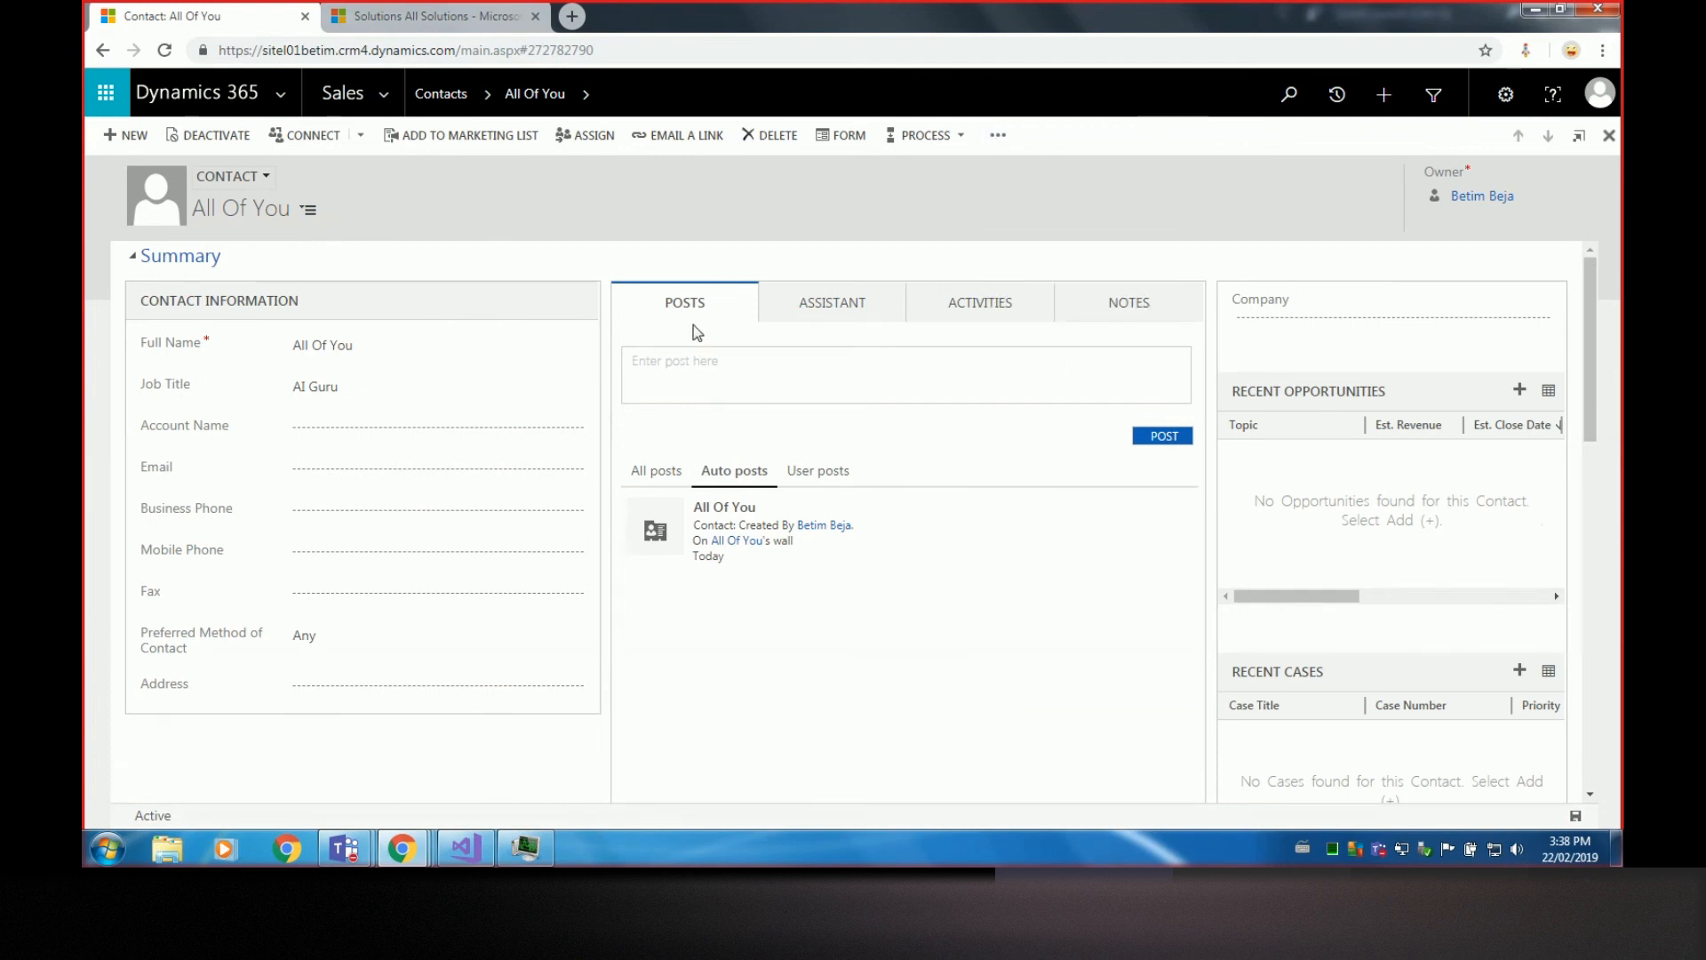
click(134, 135)
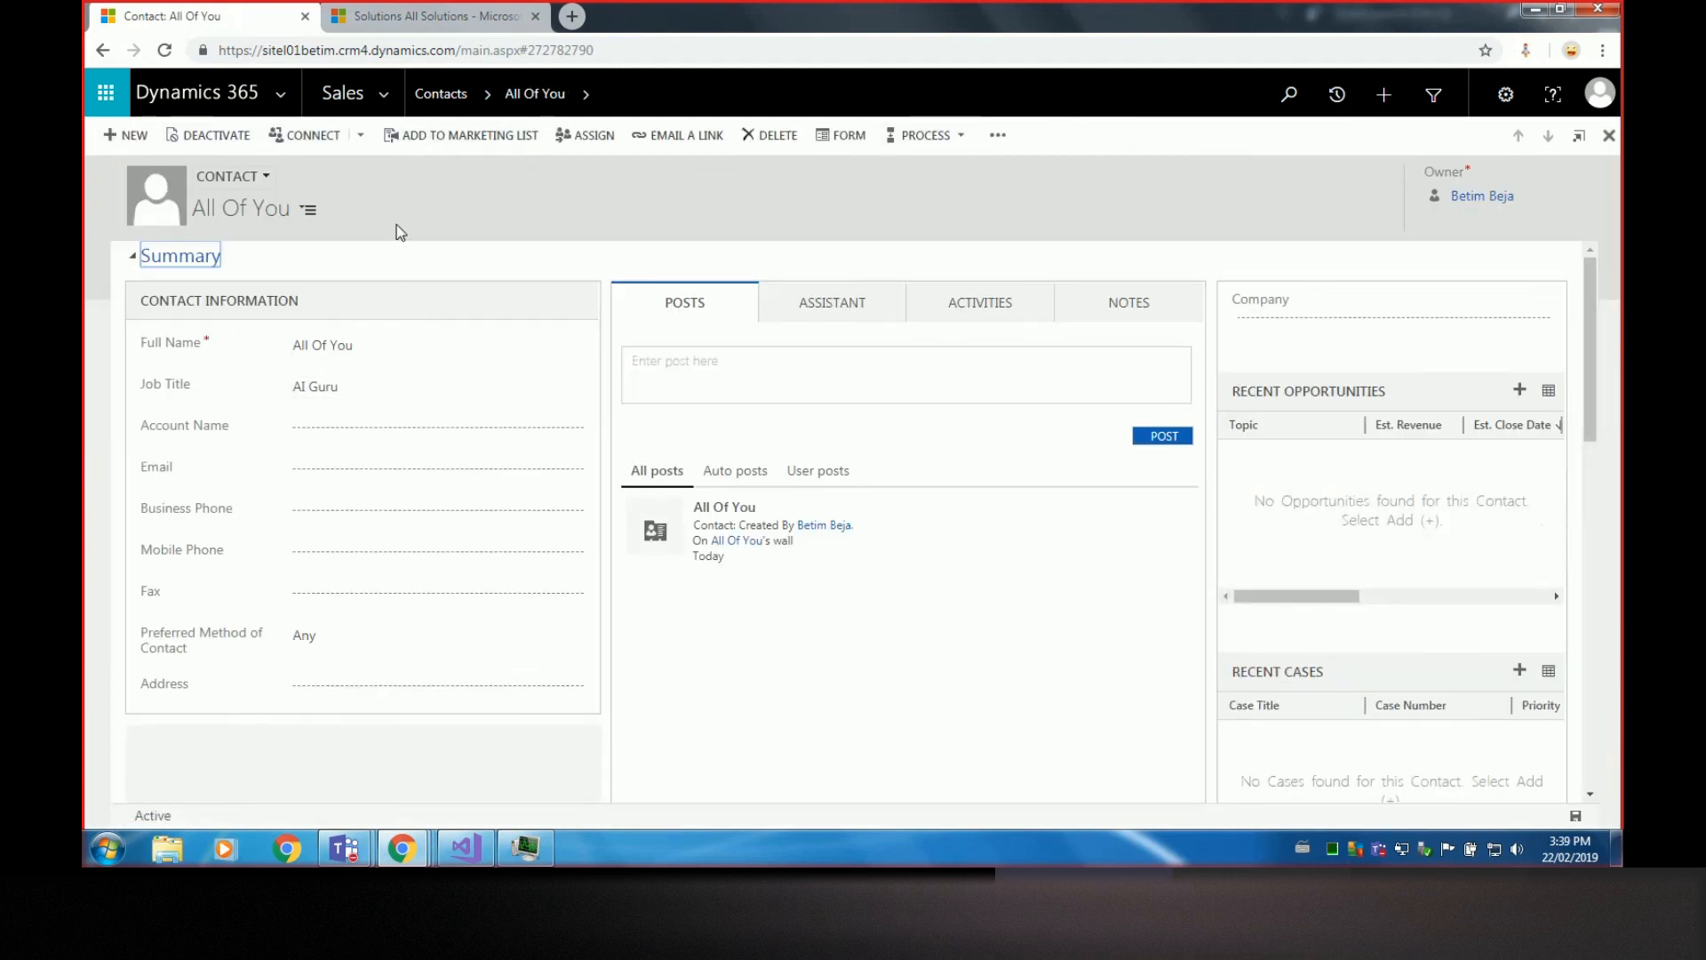
Check whether Visual Studio responds, and switch to Microsoft Teams to review the Customizing the ribbon steps in the Training wiki
click(466, 848)
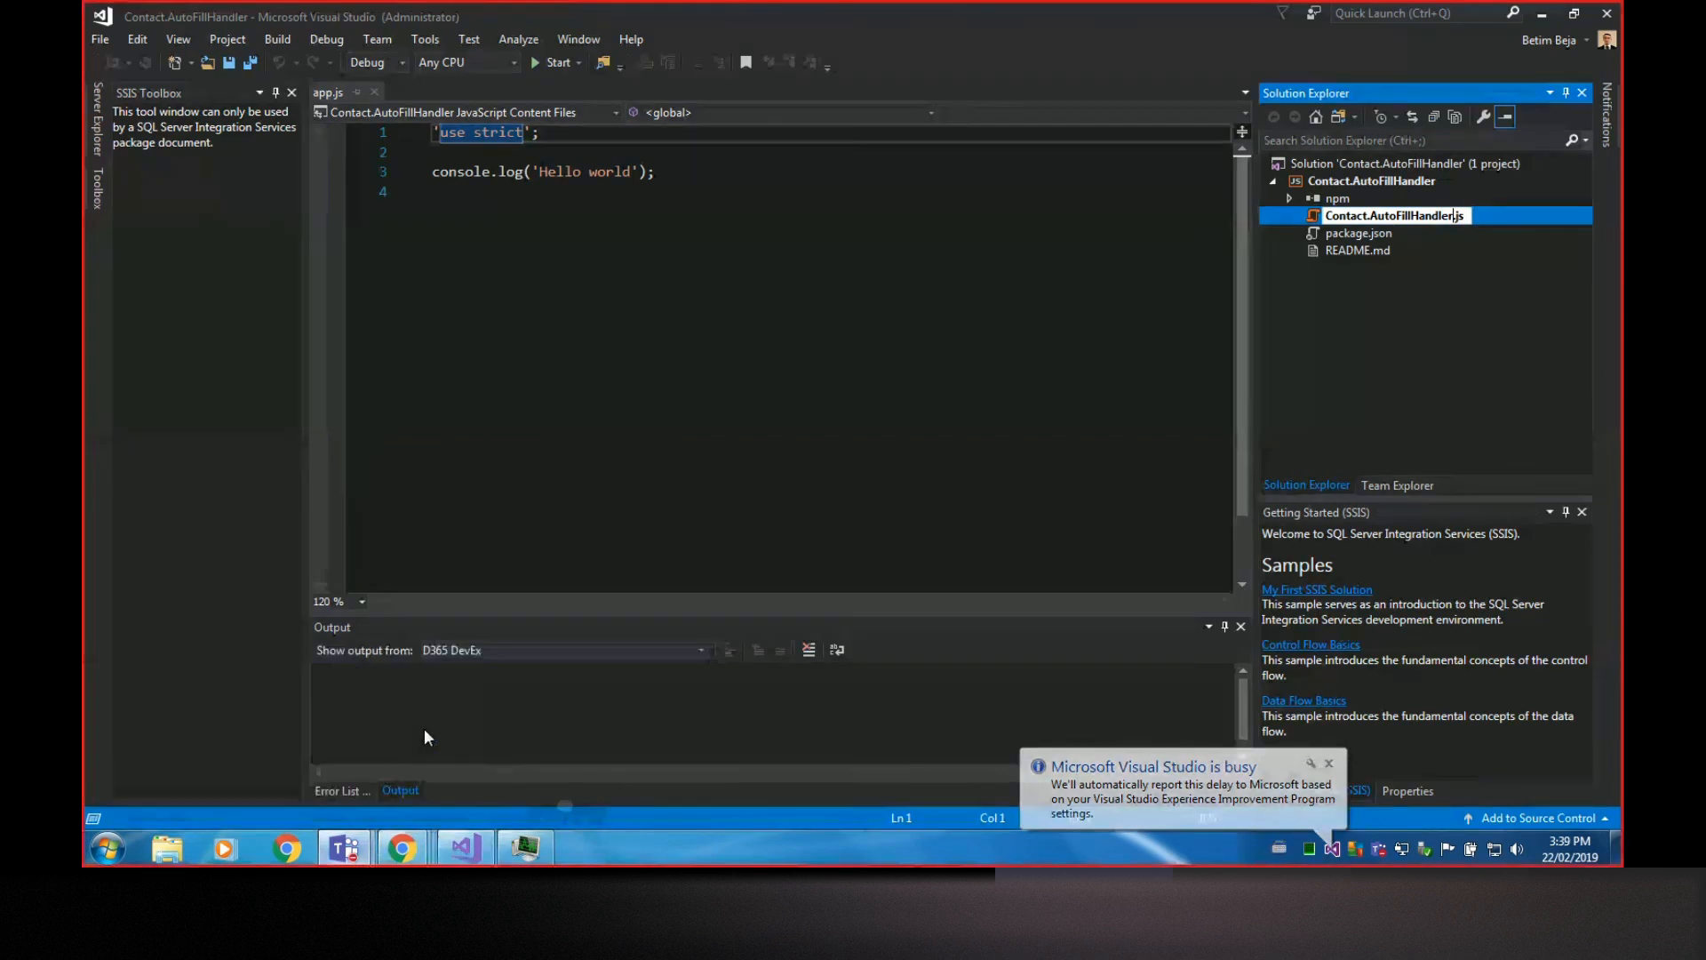
click(346, 851)
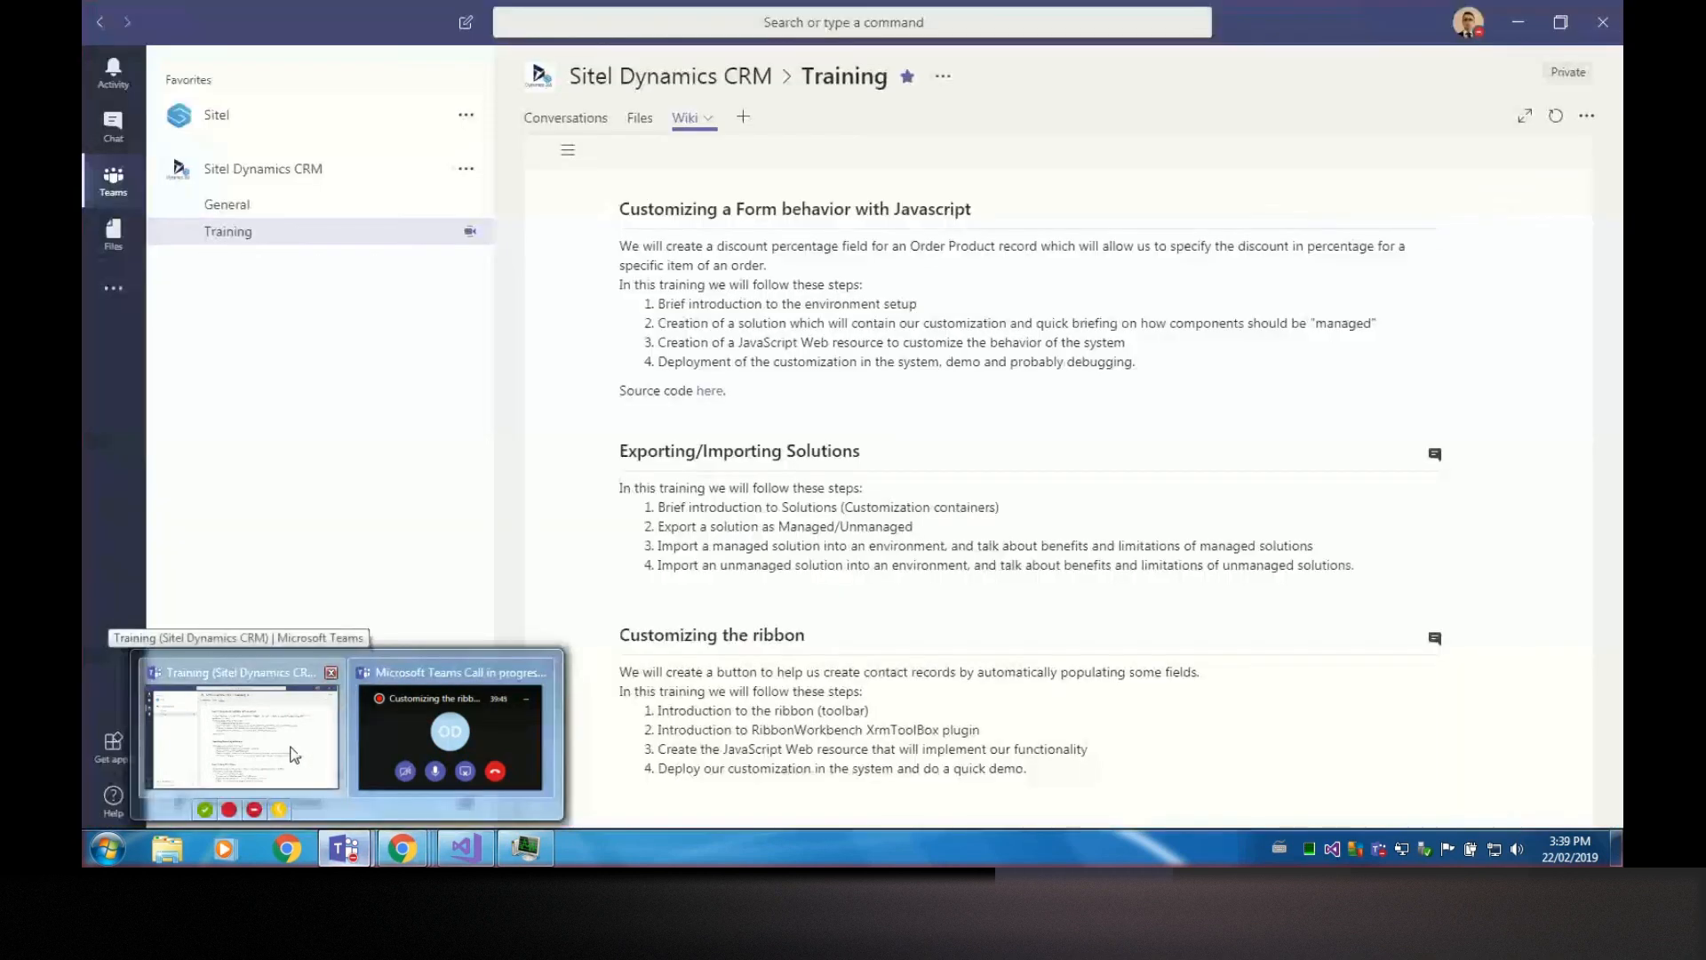
click(295, 754)
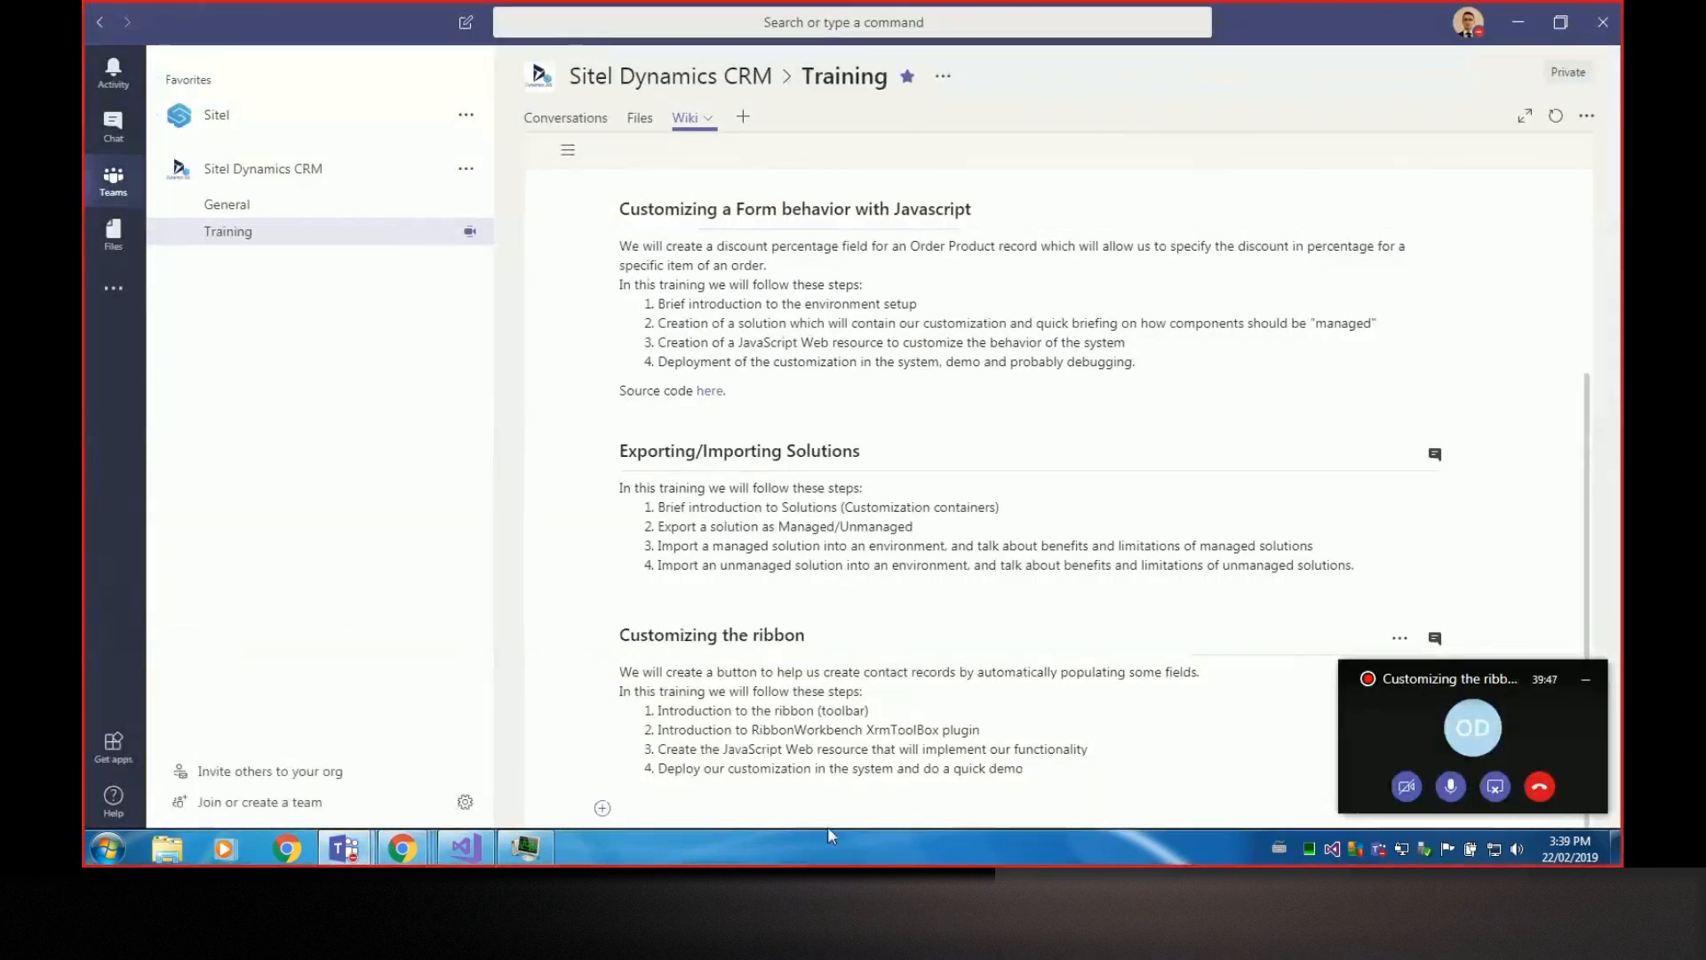